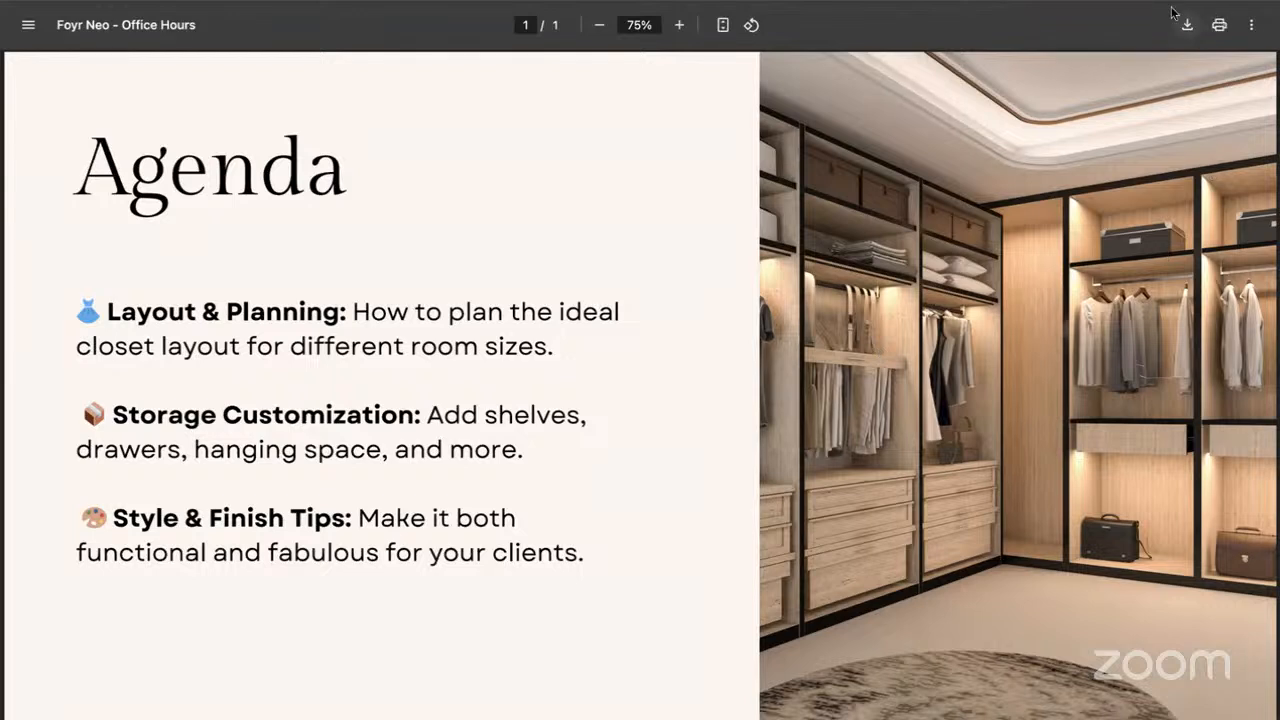
Switch to the Custom Walk In Closet design and reset the 3D view to show the whole closet interior
mouse_move(640, 1)
key("ctrl+Tab")
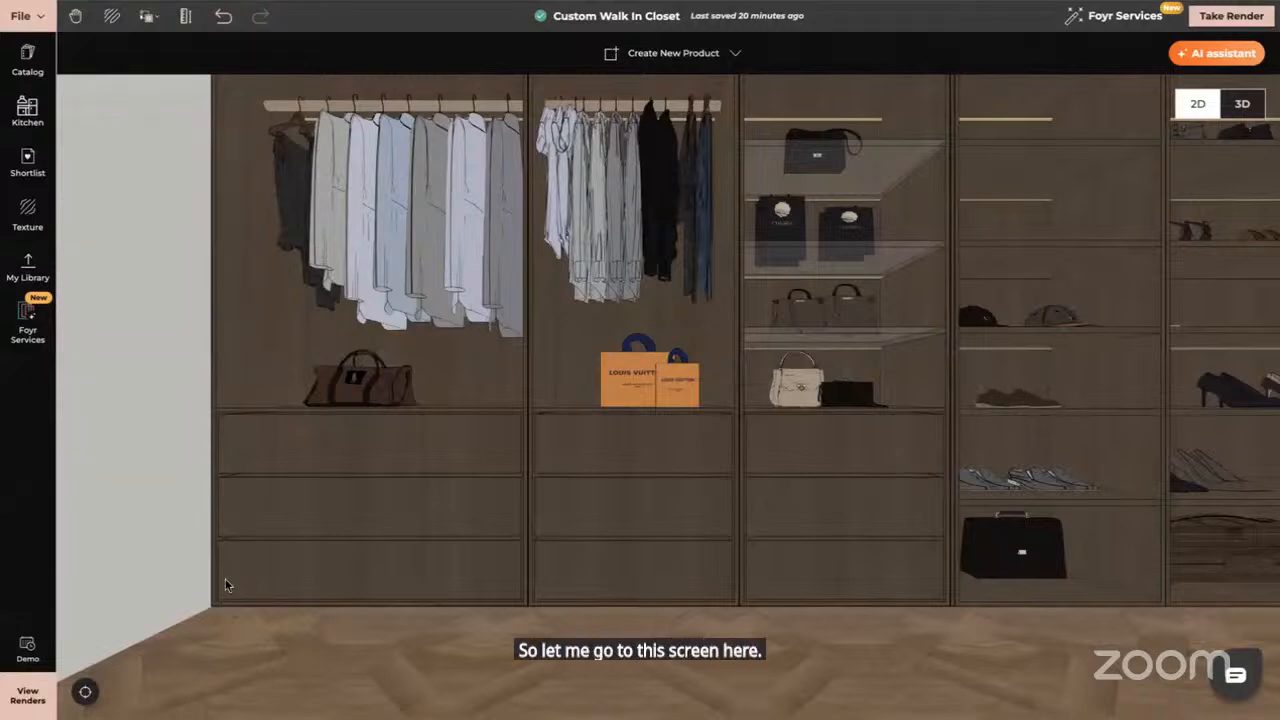
left_click(85, 692)
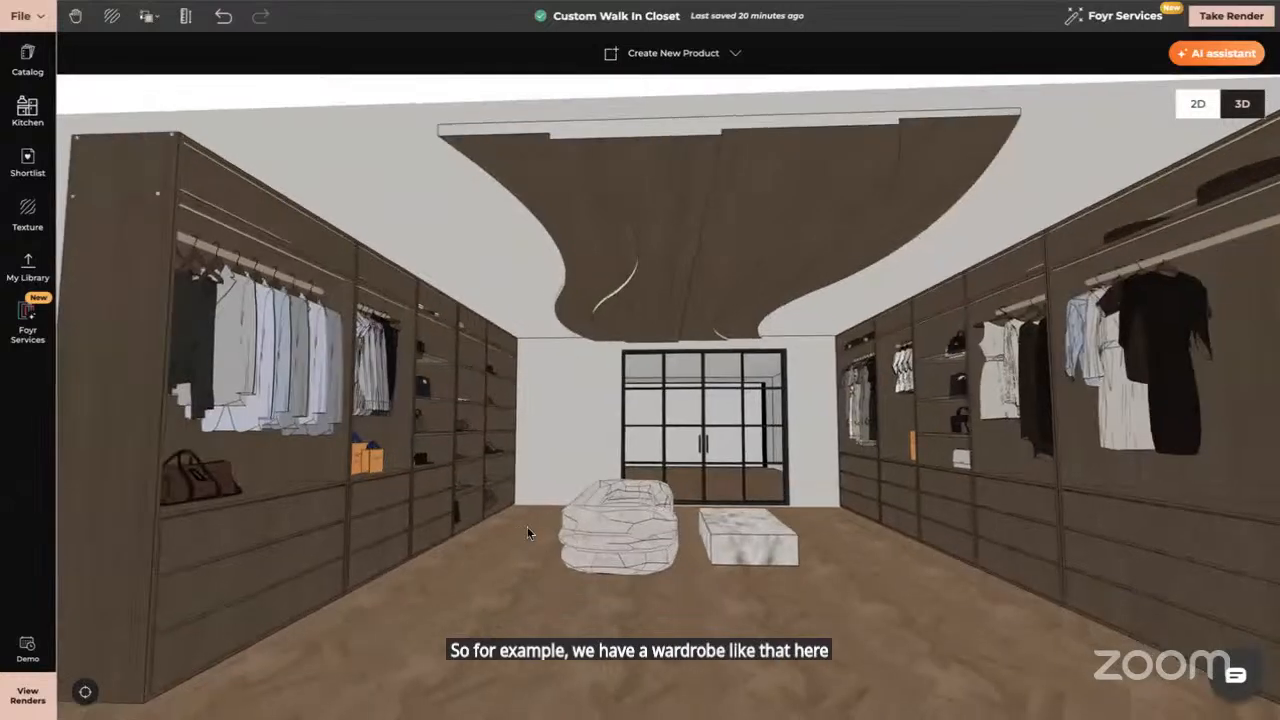
Browse the Renders list in the Gallery, then bring up the view_4 closet render in Preview
left_click(27, 695)
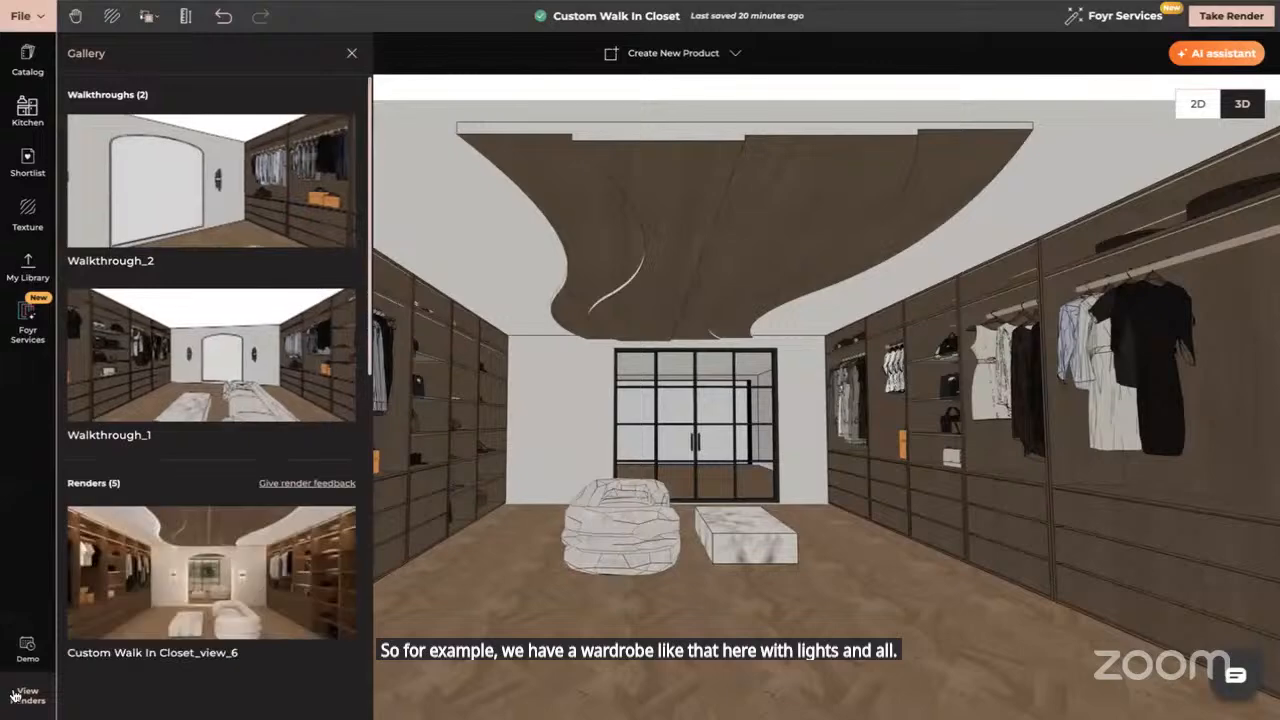
scroll(300, 560, "down", 2)
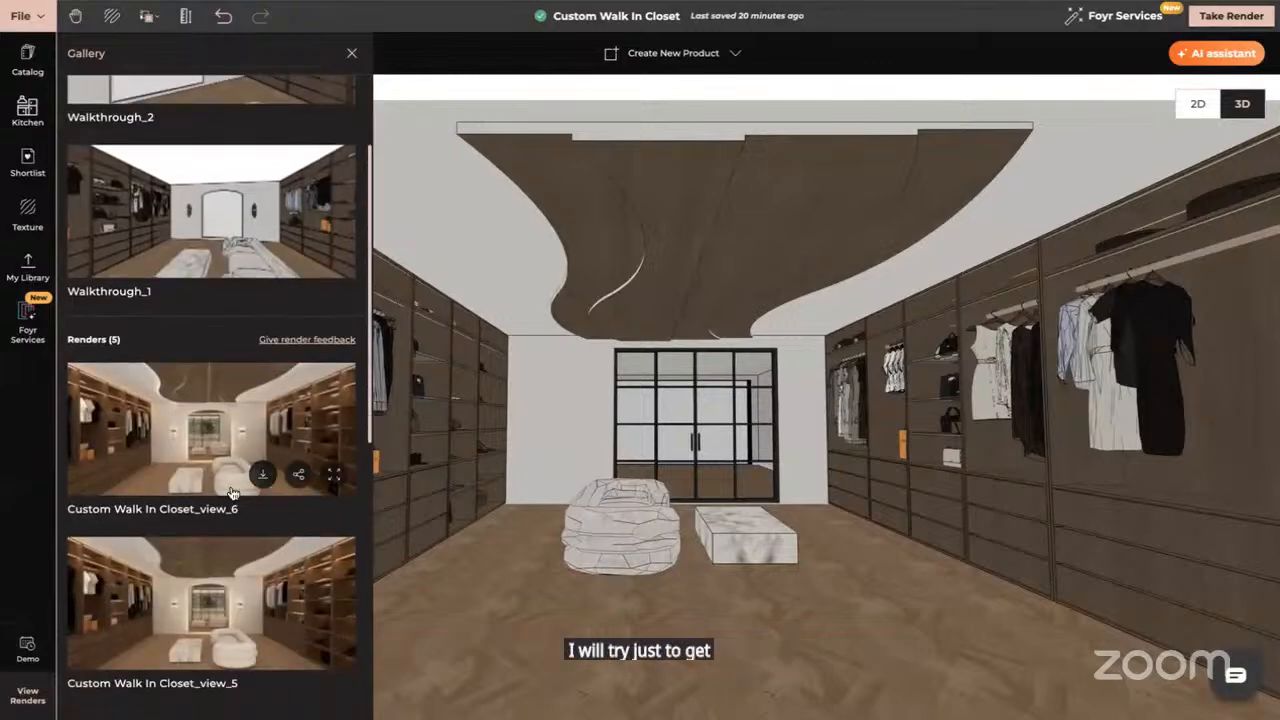
scroll(171, 423, "down", 3)
scroll(231, 494, "down", 3)
scroll(231, 494, "up", 1)
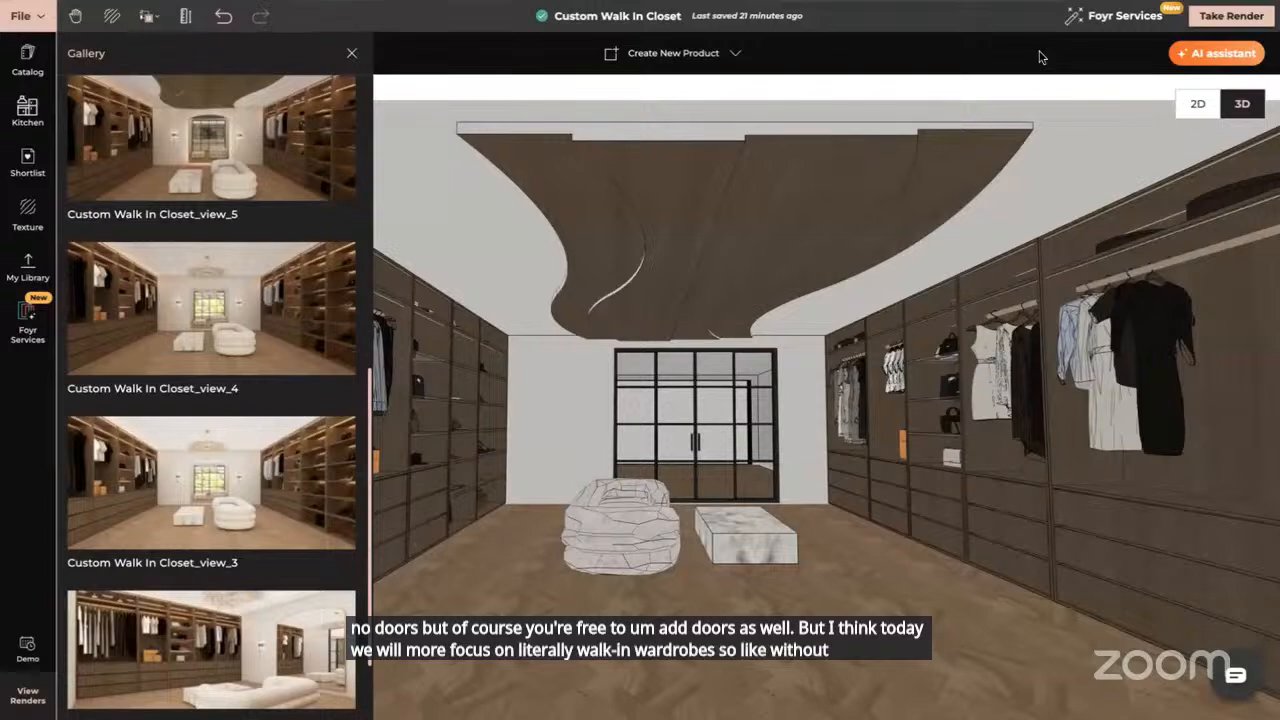
key("super+Tab")
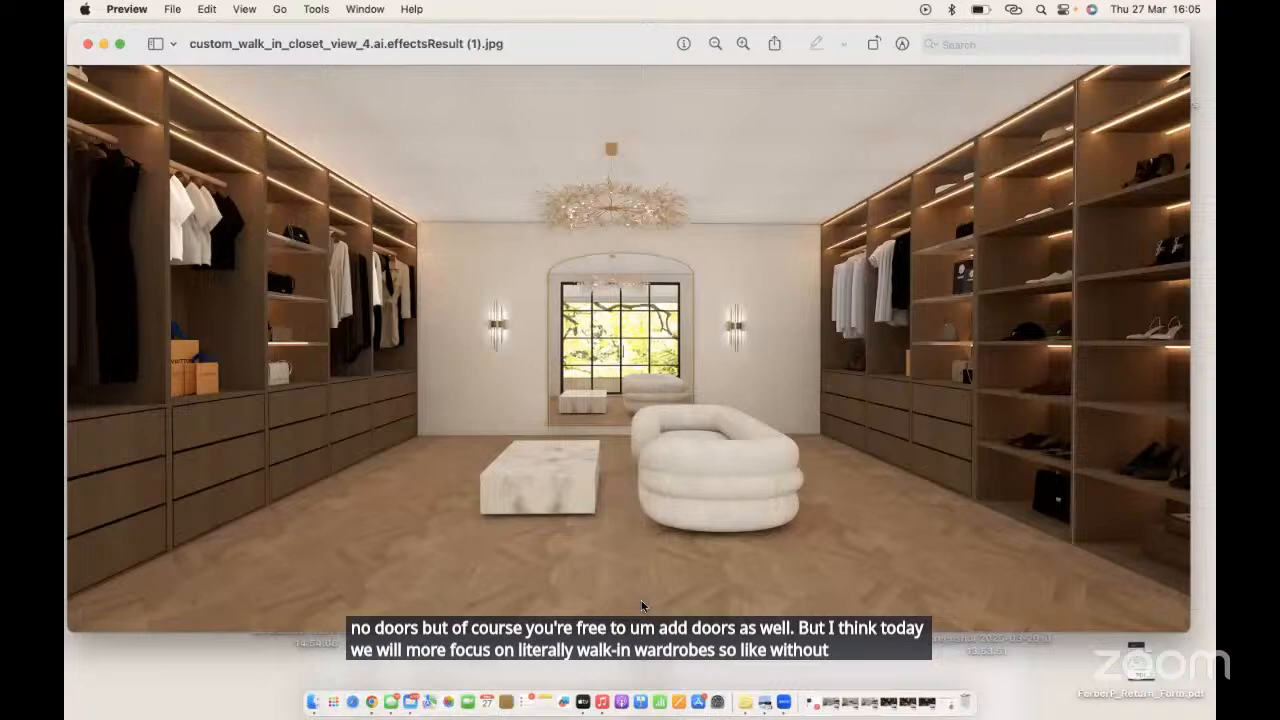
Show the custom_walk_in_closet_view_4 render full screen in Preview
left_click(119, 43)
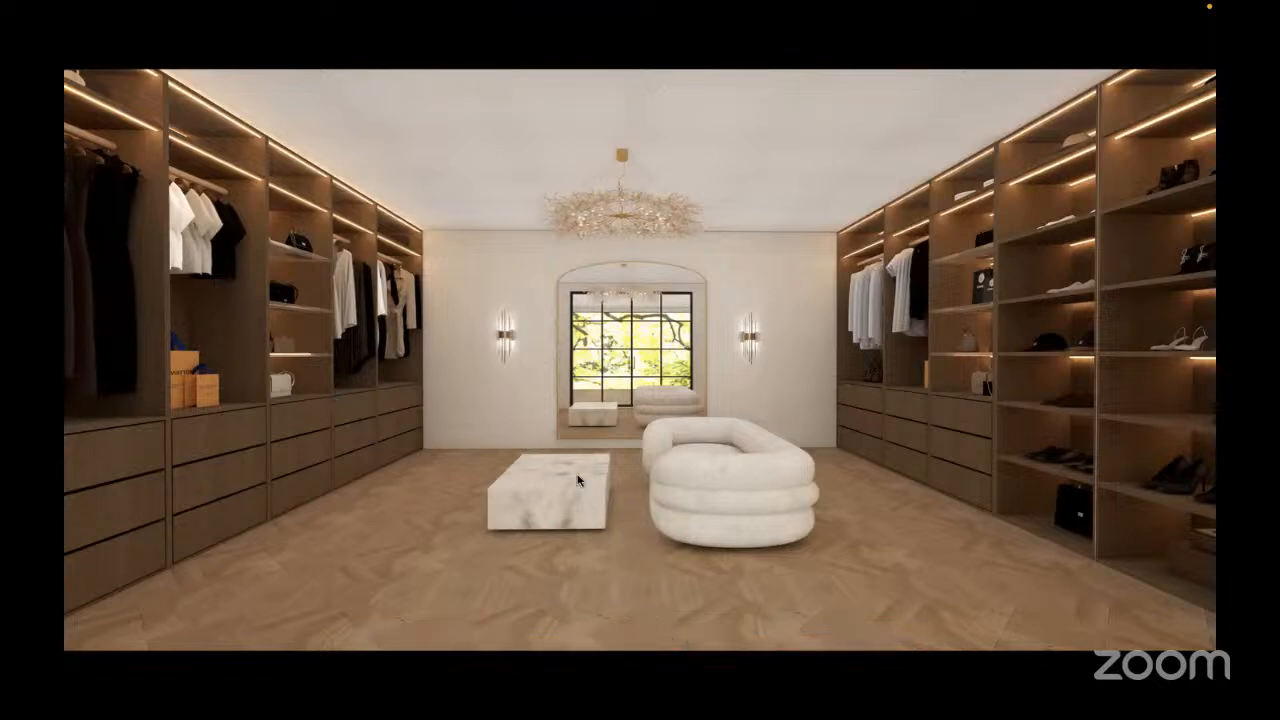
Exit full screen, close the render Gallery, and reset the camera to an overview of both rooms
key("Escape")
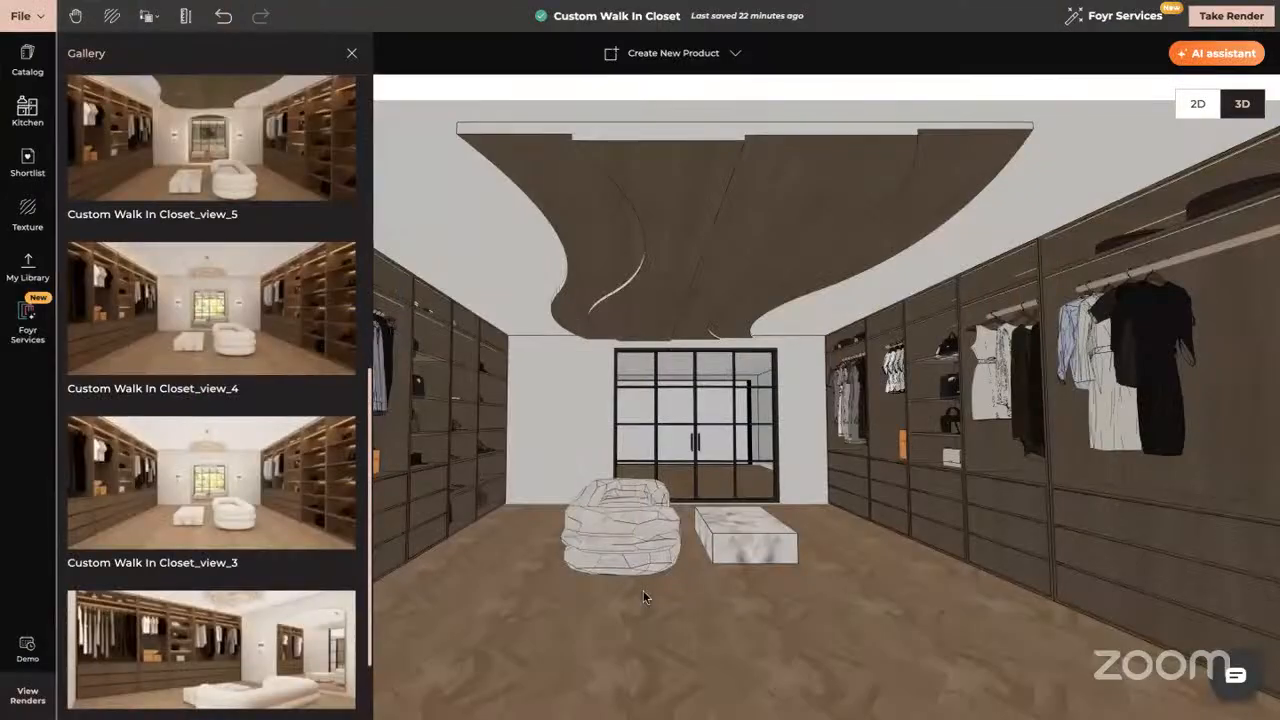
left_click(352, 52)
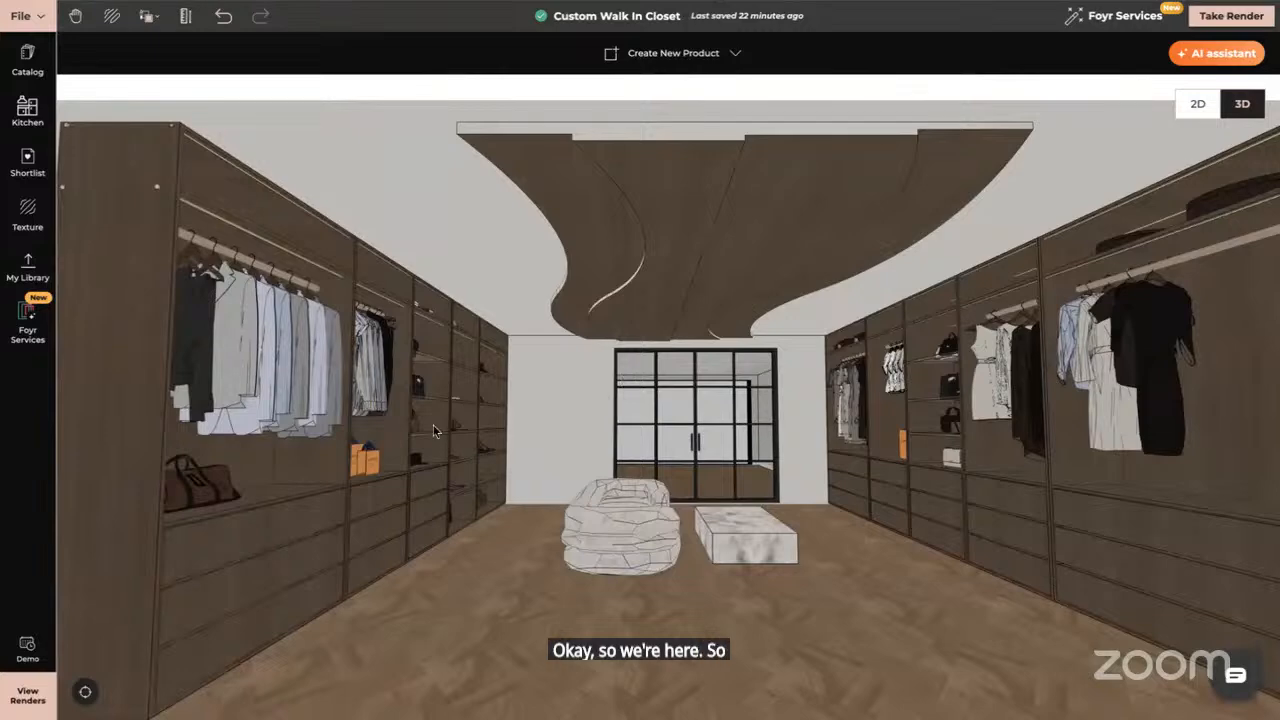
left_click_drag(432, 428, 381, 430)
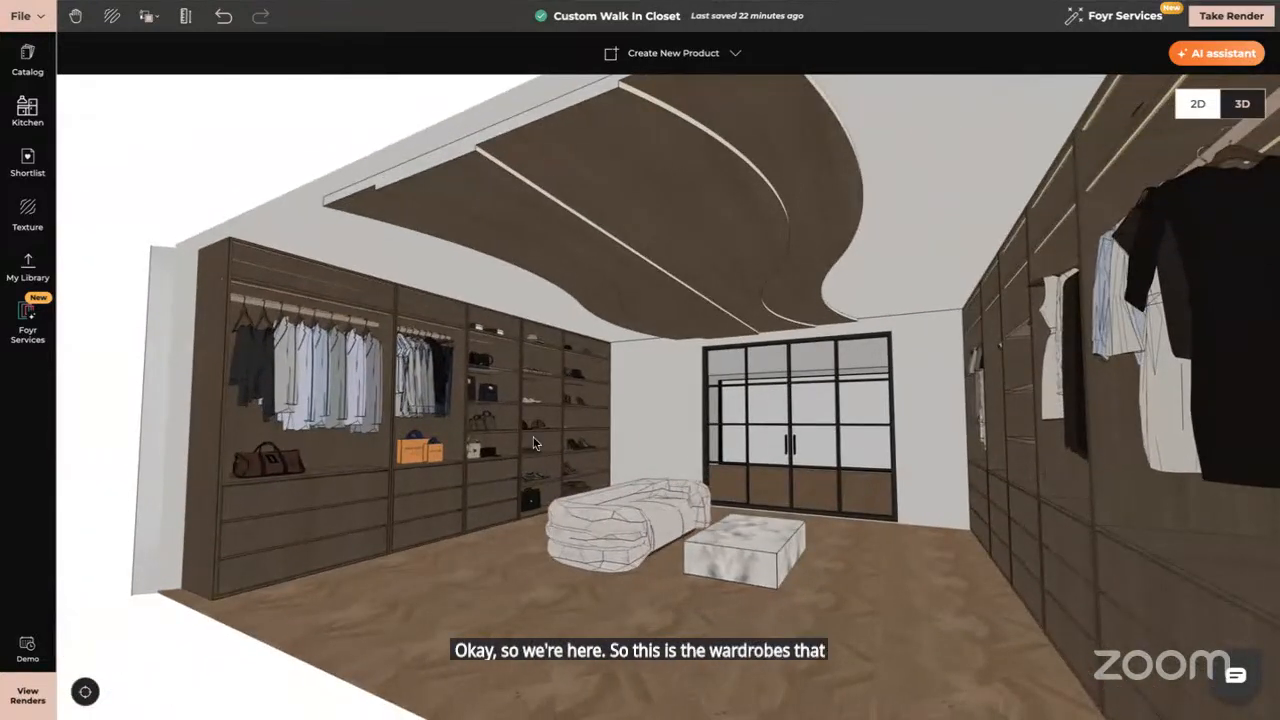
scroll(620, 460, "up", 3)
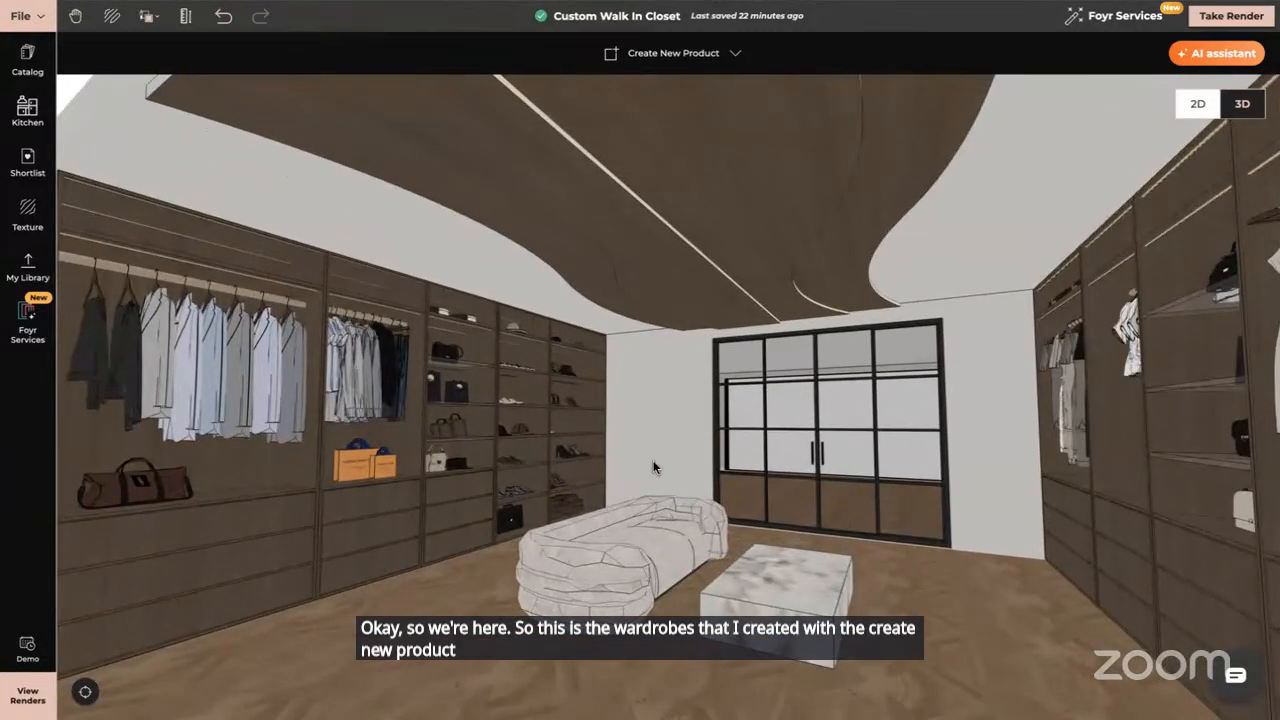
left_click(86, 691)
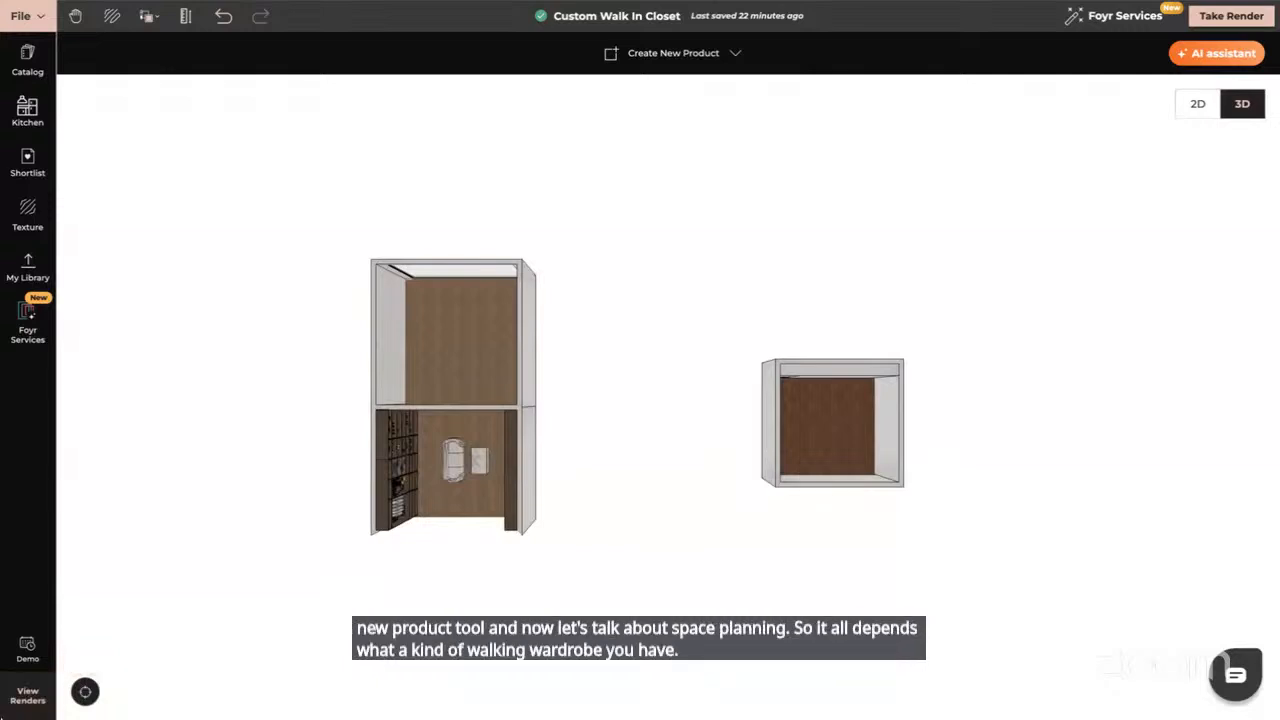
Orbit to a near top-down view of the furnished closet beside the empty square room
left_click_drag(467, 442, 459, 420)
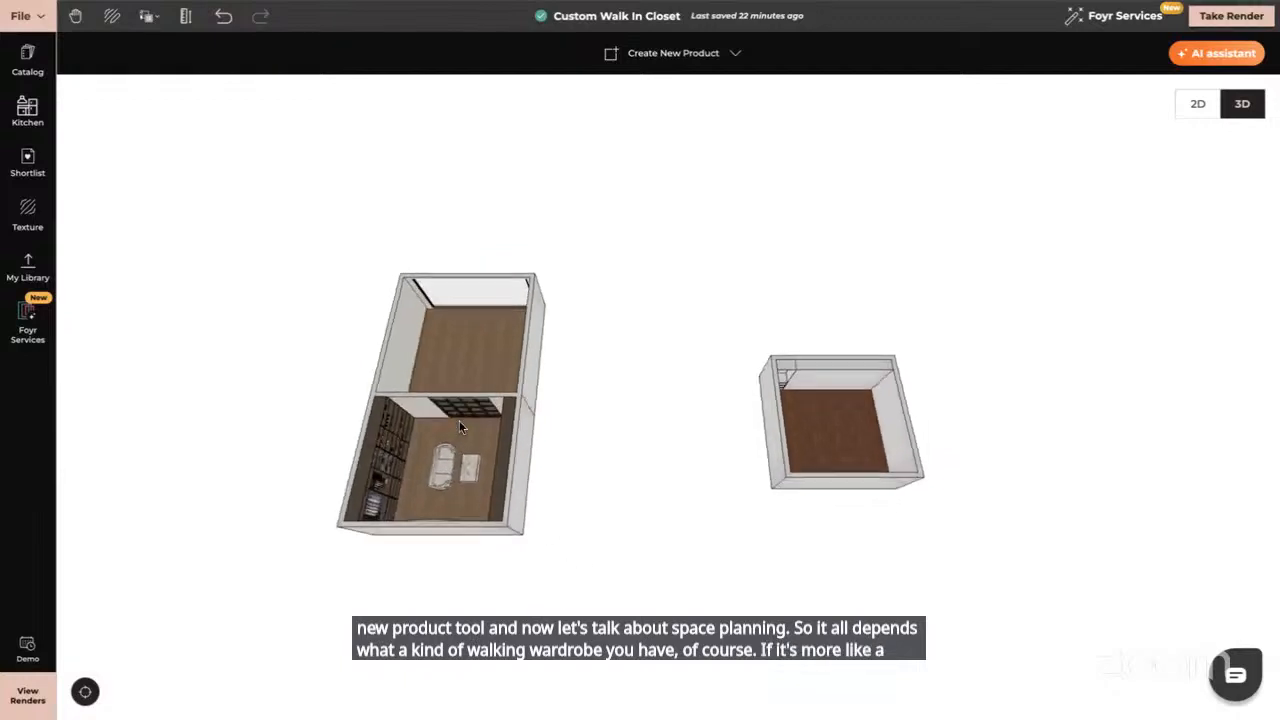
left_click_drag(514, 666, 479, 611)
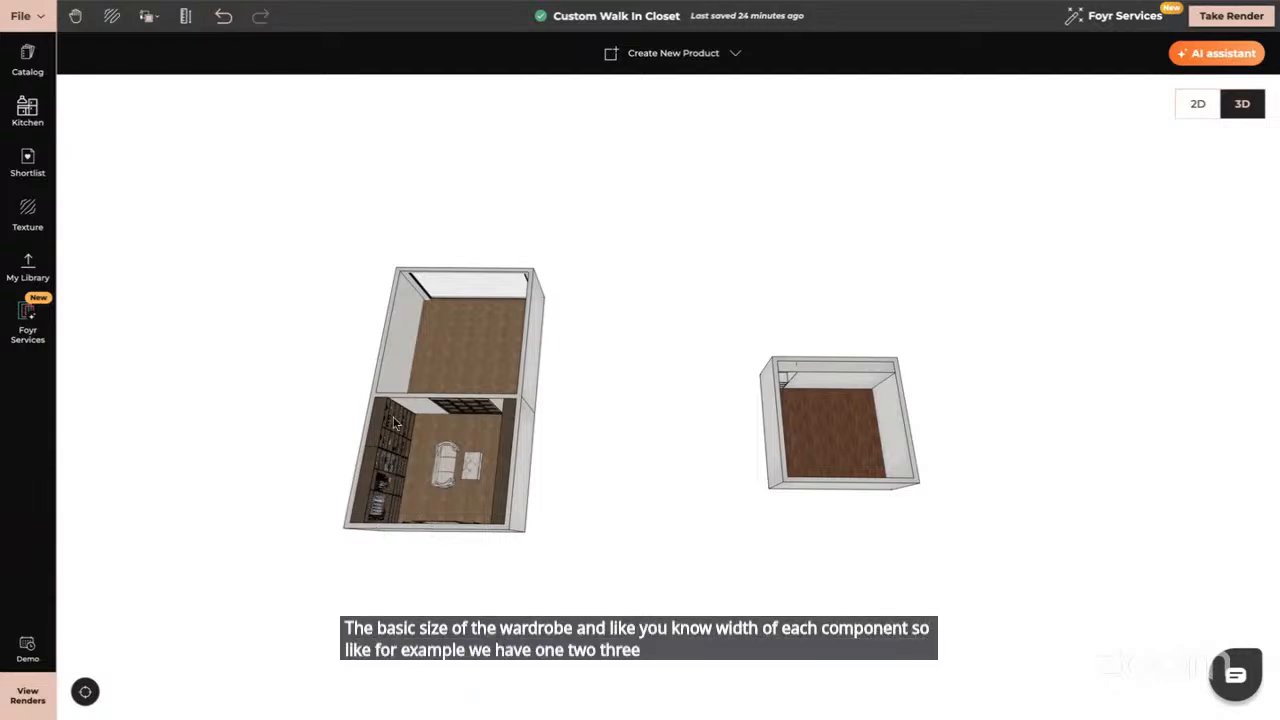
Zoom into the furnished closet and orbit around its wardrobe wall of rails, shelves and drawers
double_click(393, 500)
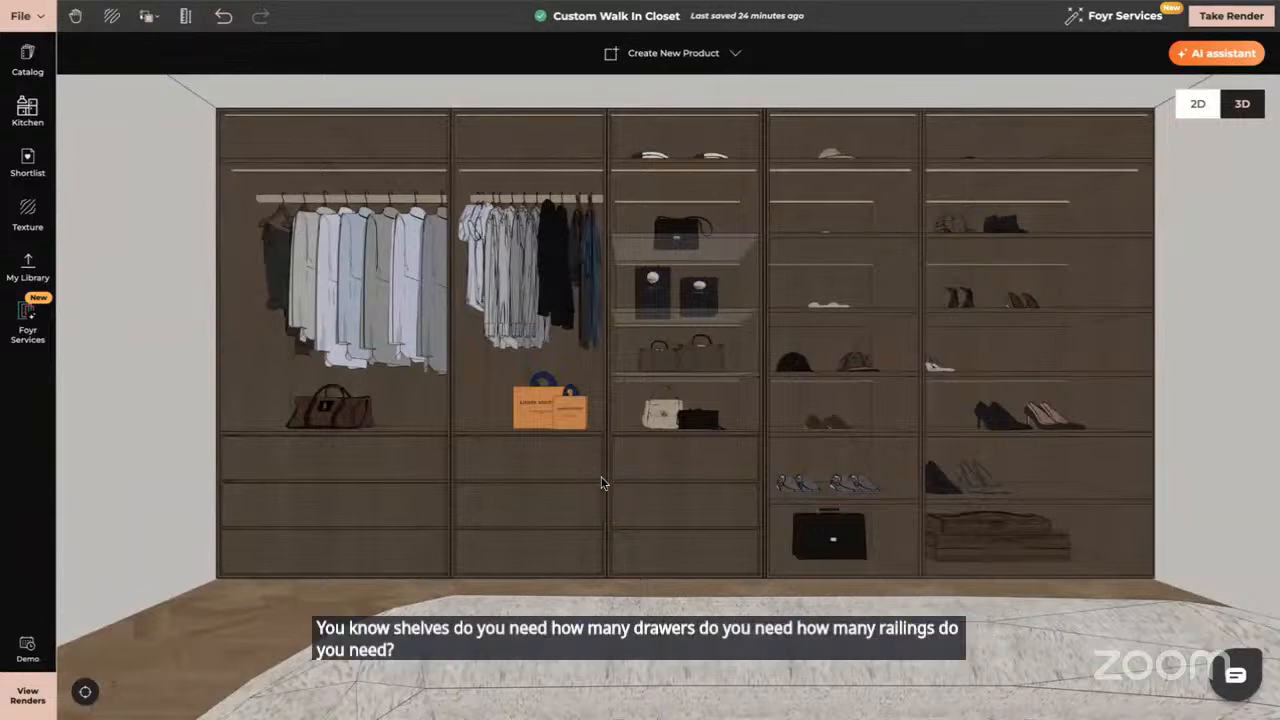
left_click_drag(554, 497, 639, 508)
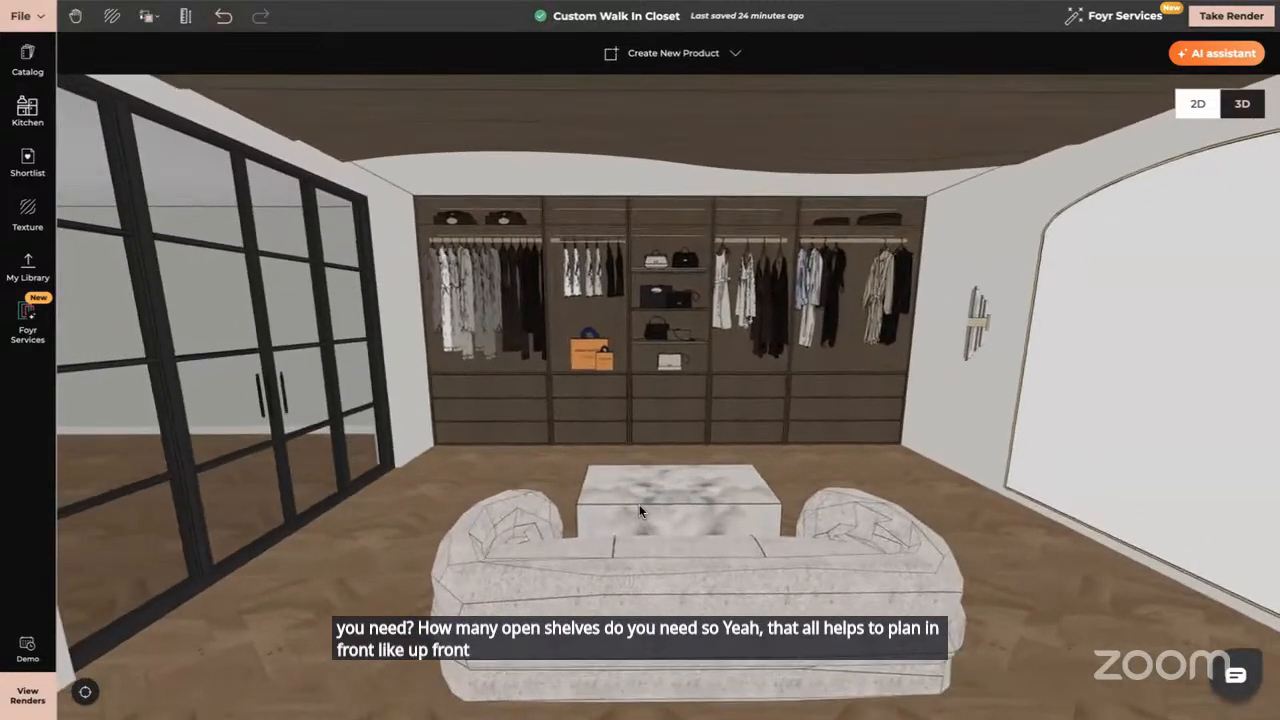
Move toward the wardrobe and orbit from the arched-mirror wall to the opposite shelved wardrobe
scroll(639, 504, "down", 3)
scroll(637, 490, "up", 3)
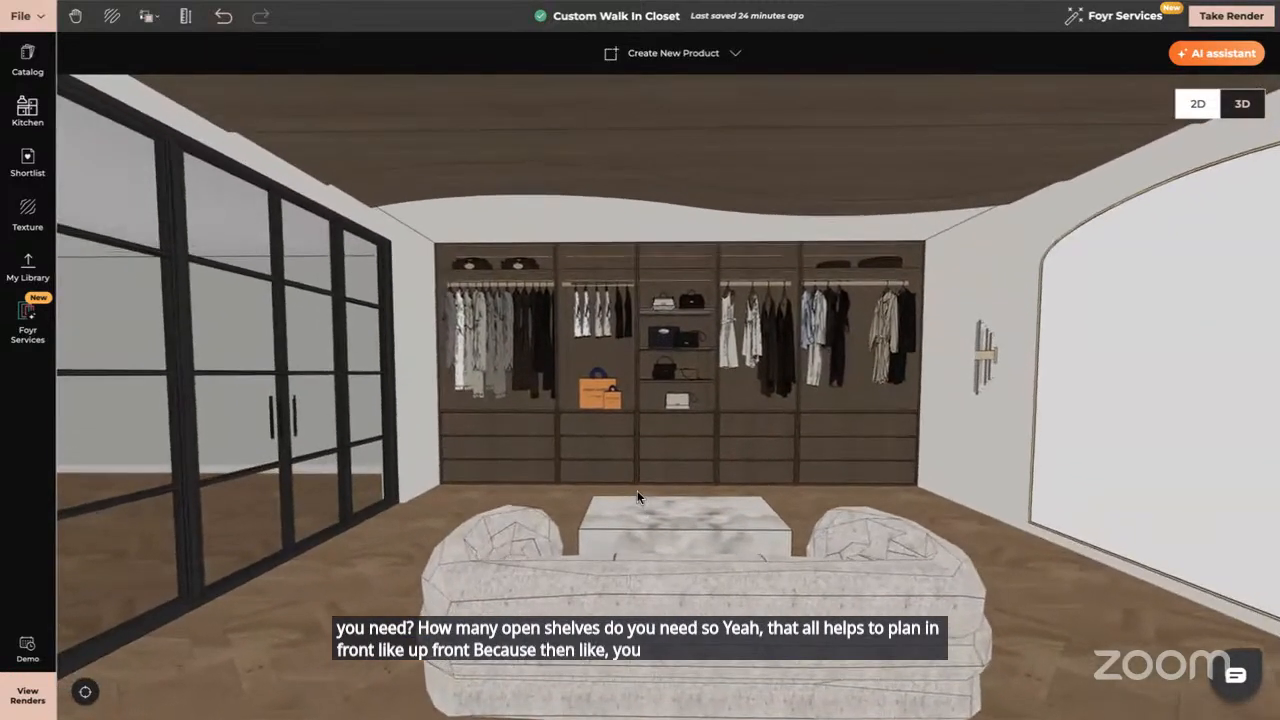
scroll(637, 490, "down", 1)
scroll(637, 490, "up", 4)
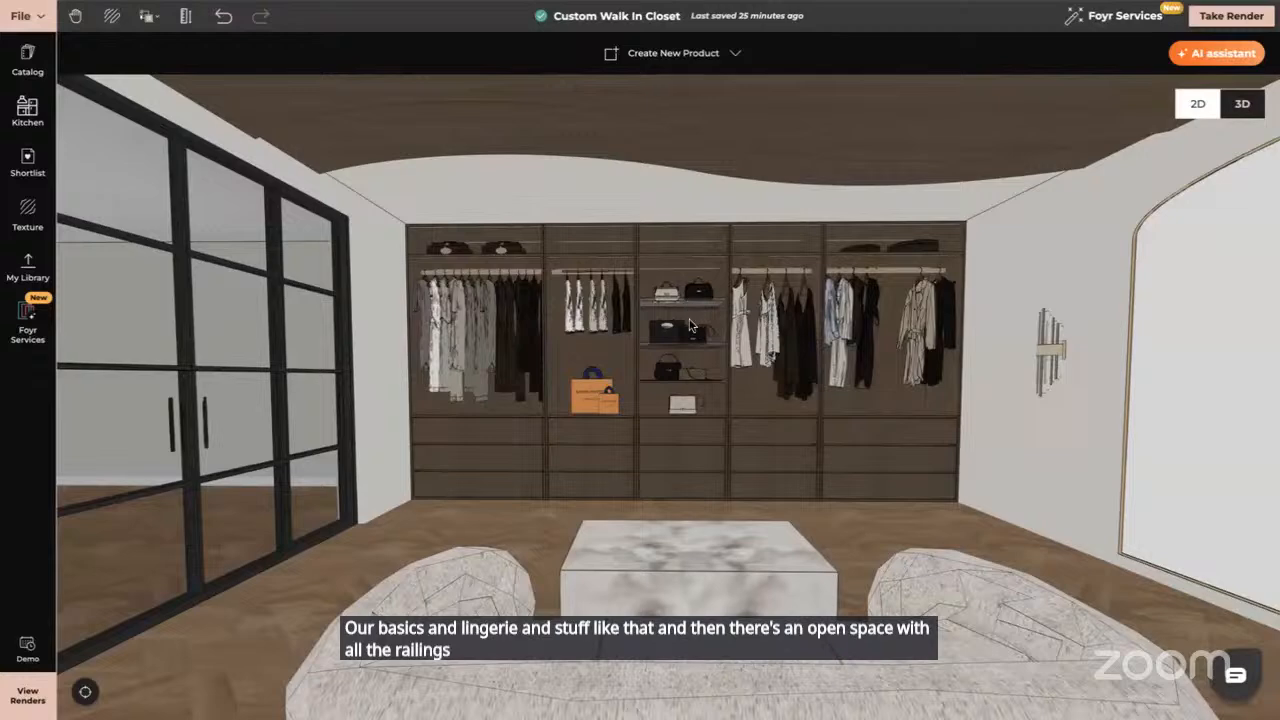
scroll(689, 325, "up", 5)
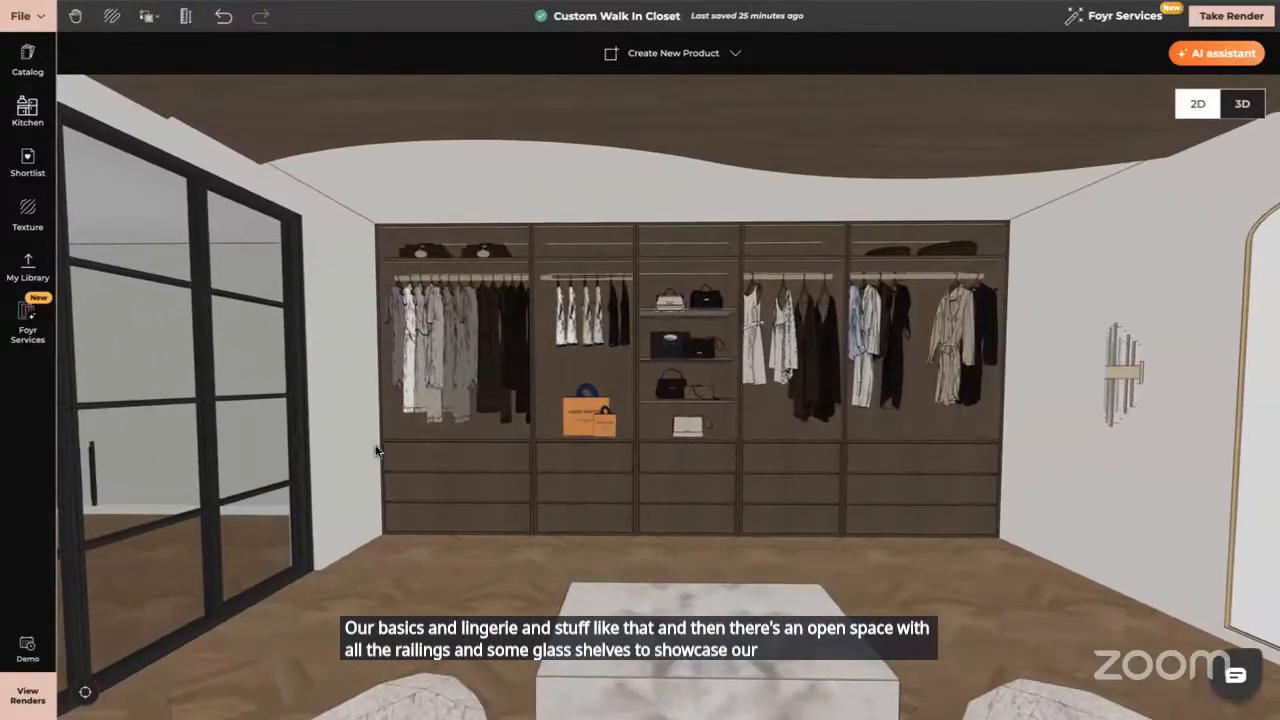
left_click_drag(686, 449, 385, 445)
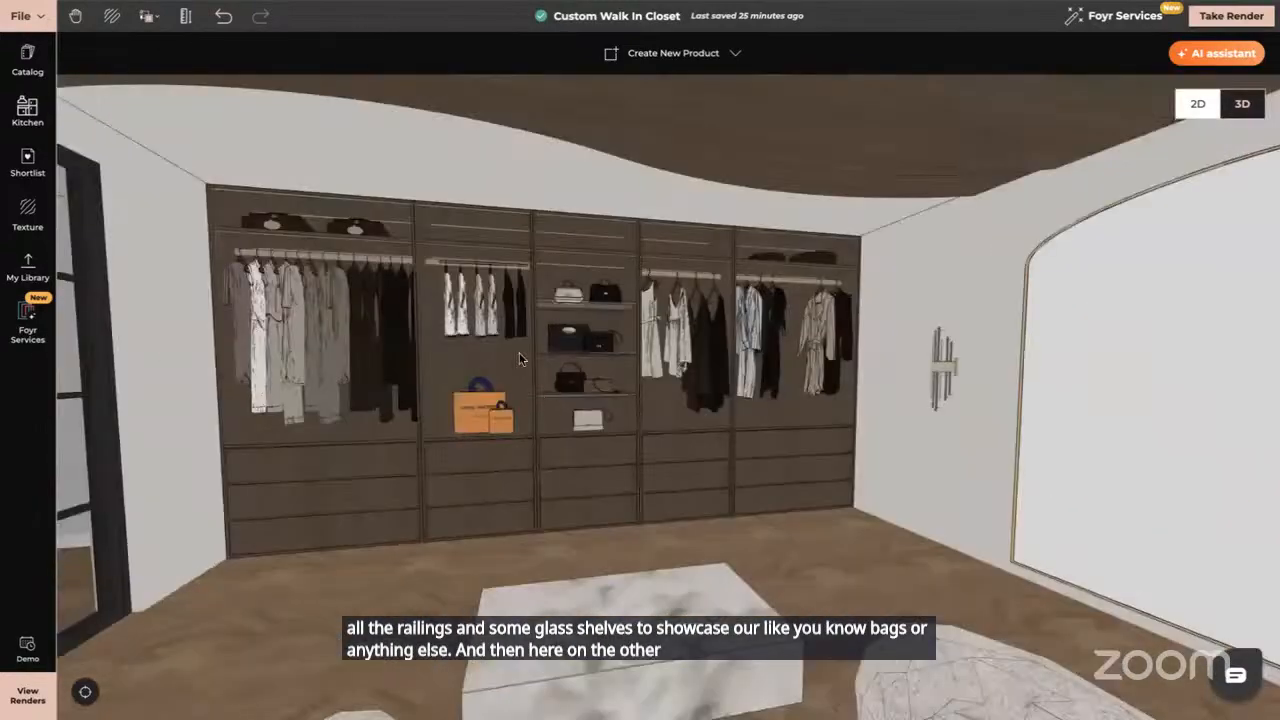
left_click_drag(477, 459, 731, 429)
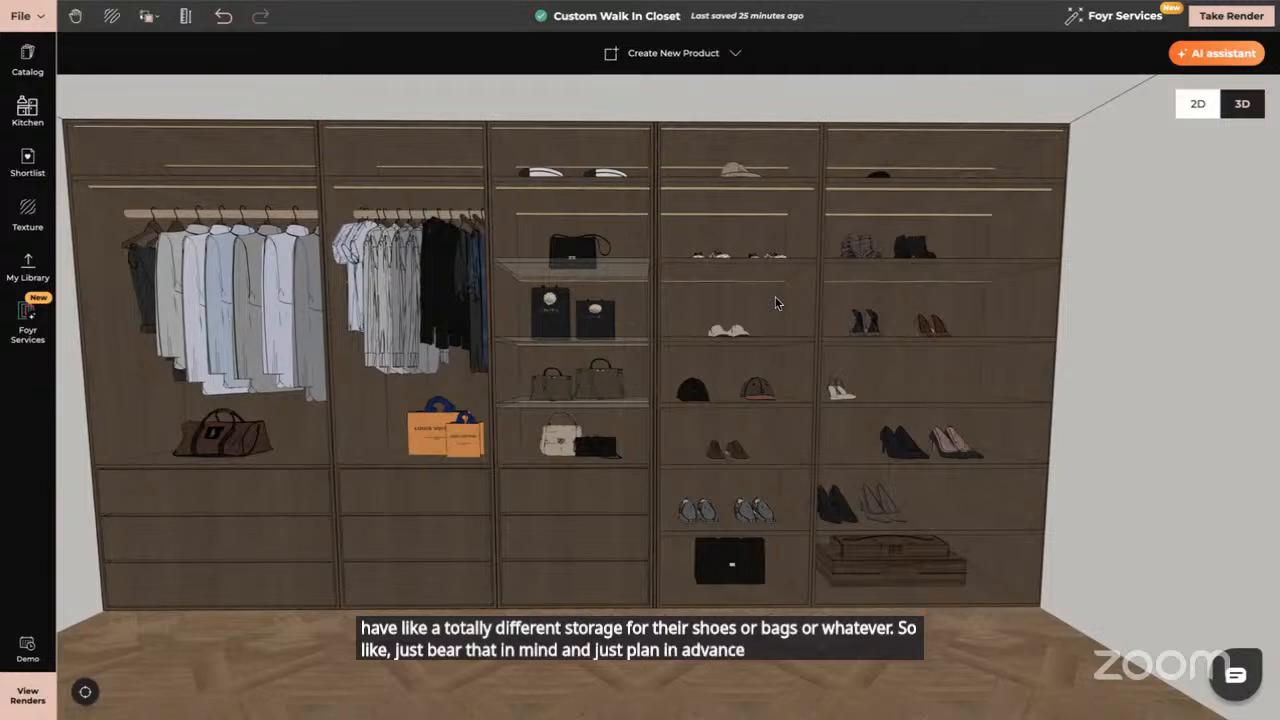
Return to the overview, zoom into the empty right-hand room, and tilt down onto its wood floor
left_click(85, 693)
left_click(838, 380)
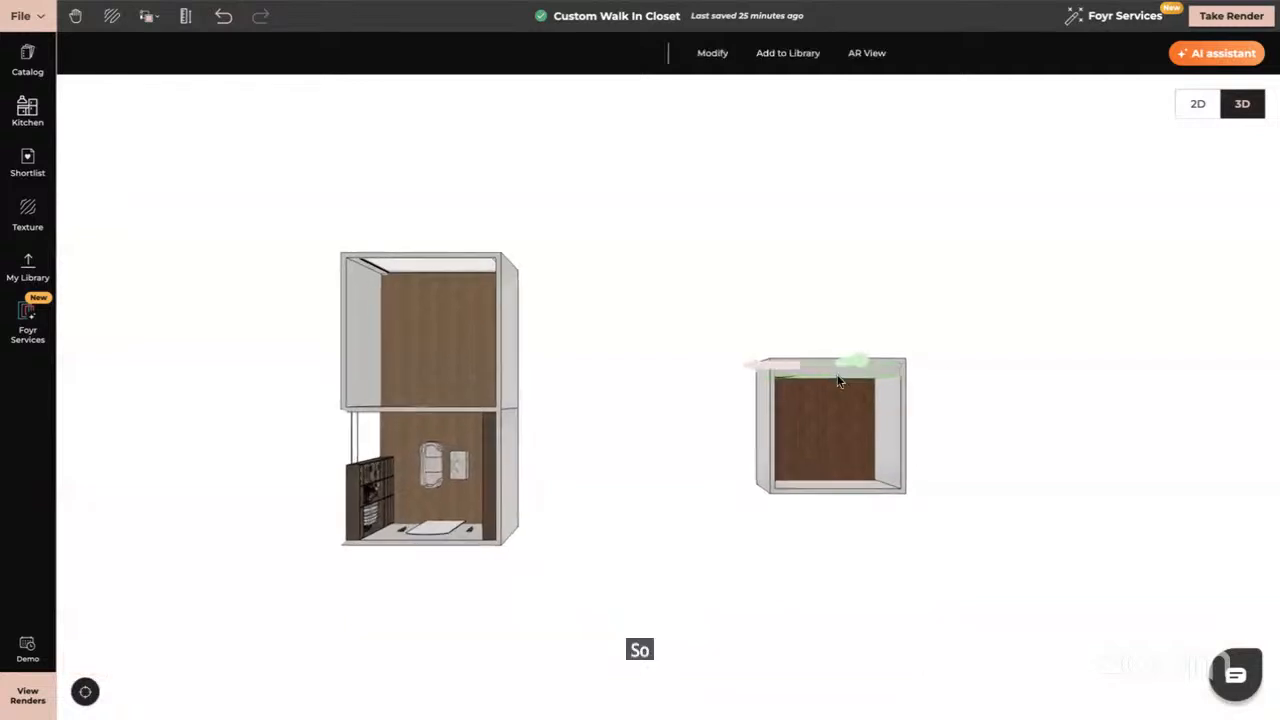
double_click(838, 380)
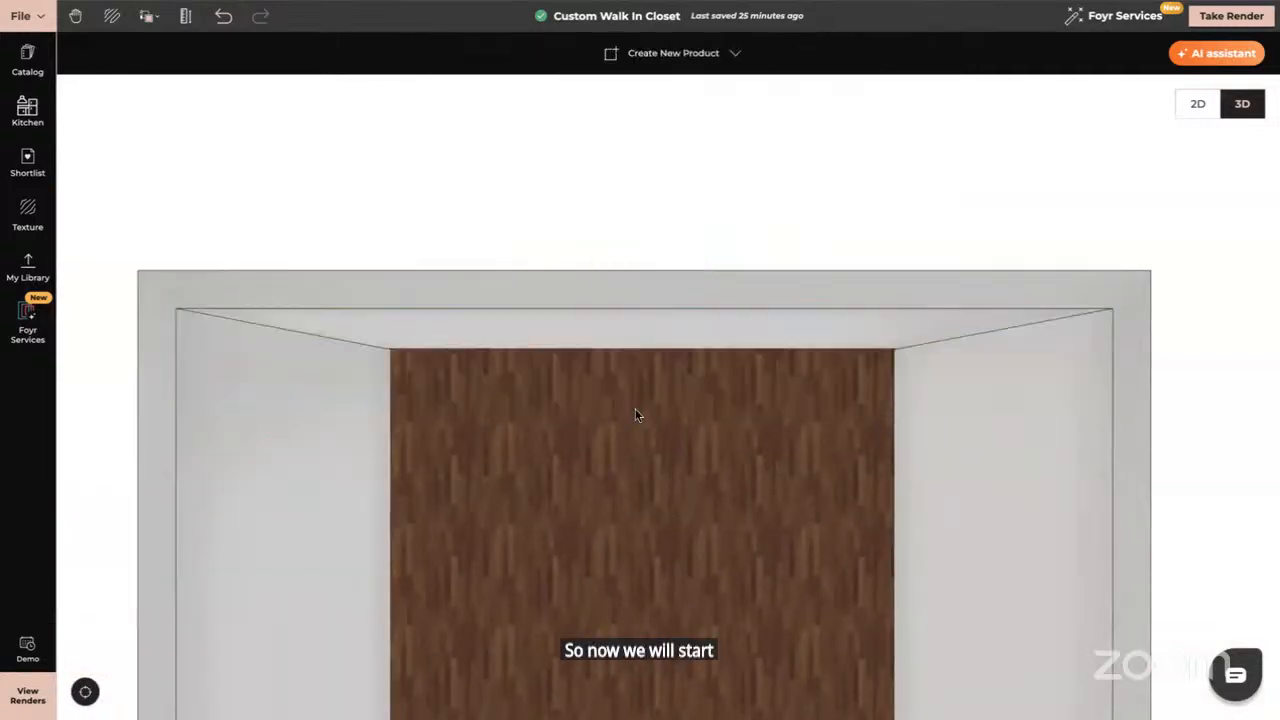
left_click_drag(640, 443, 641, 409)
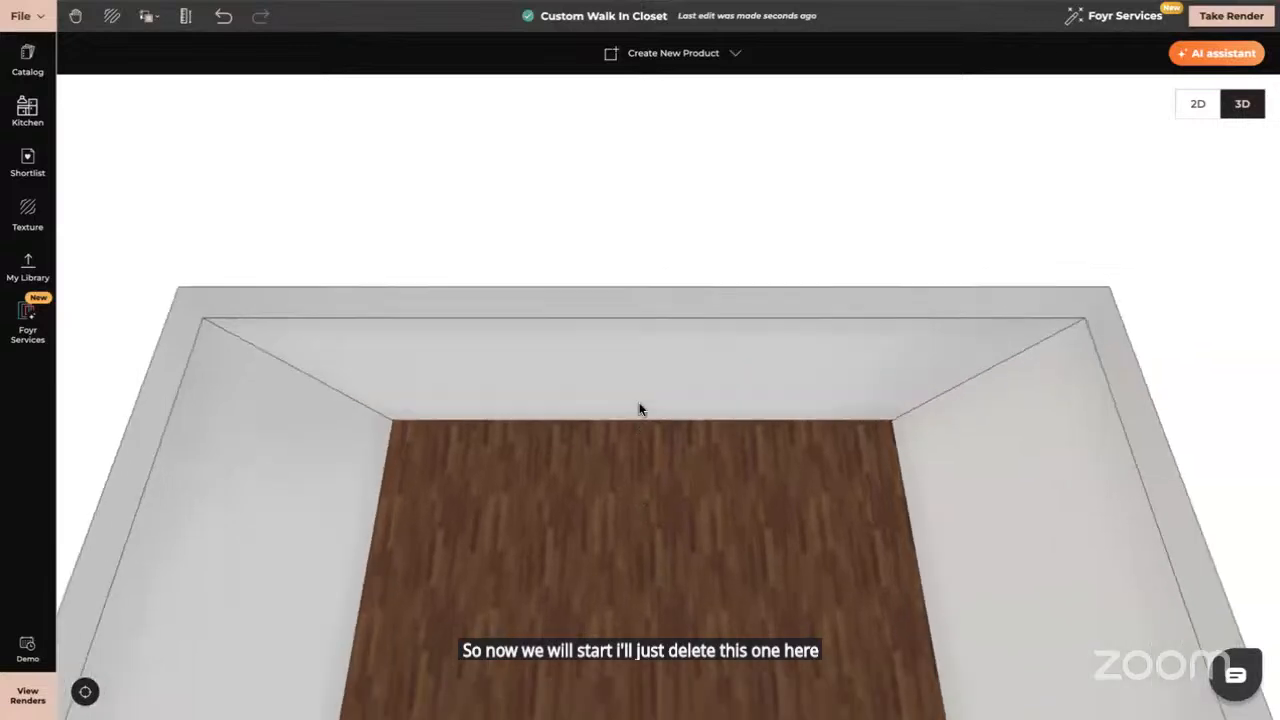
left_click_drag(683, 517, 679, 313)
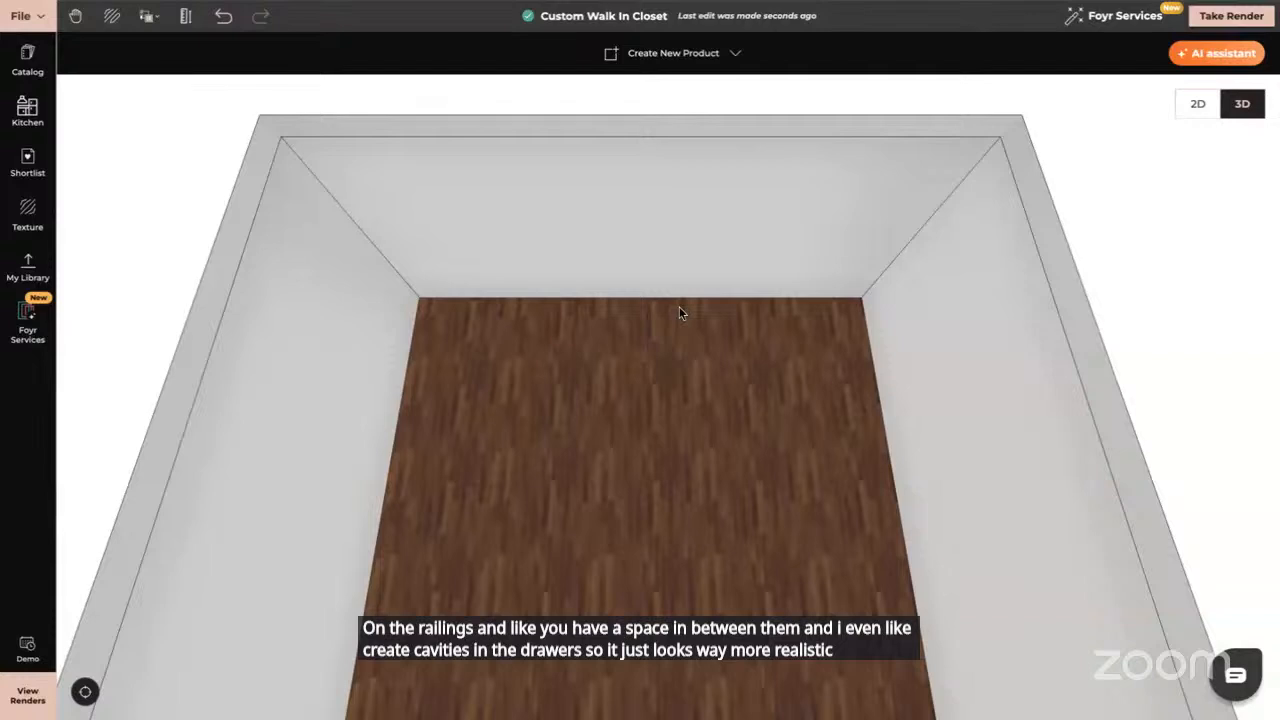
scroll(586, 374, "down", 2)
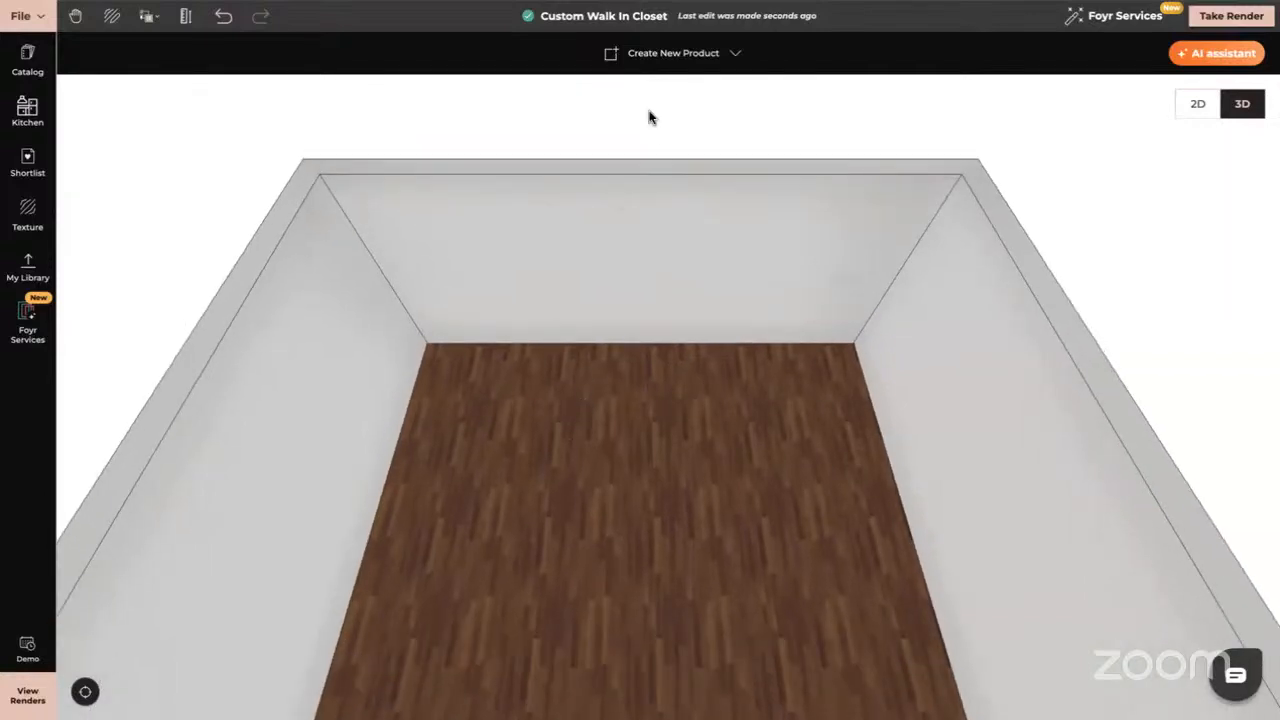
Start a new custom product using the Create yourself option
left_click(654, 54)
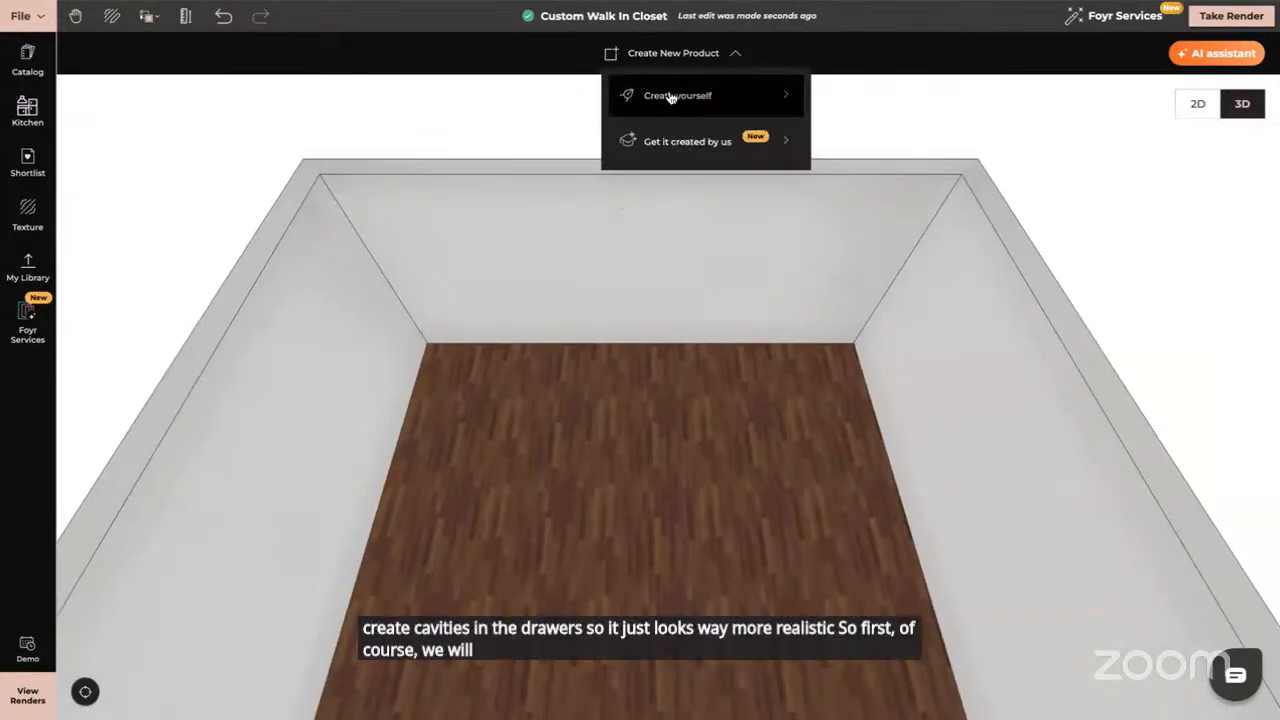
left_click(670, 96)
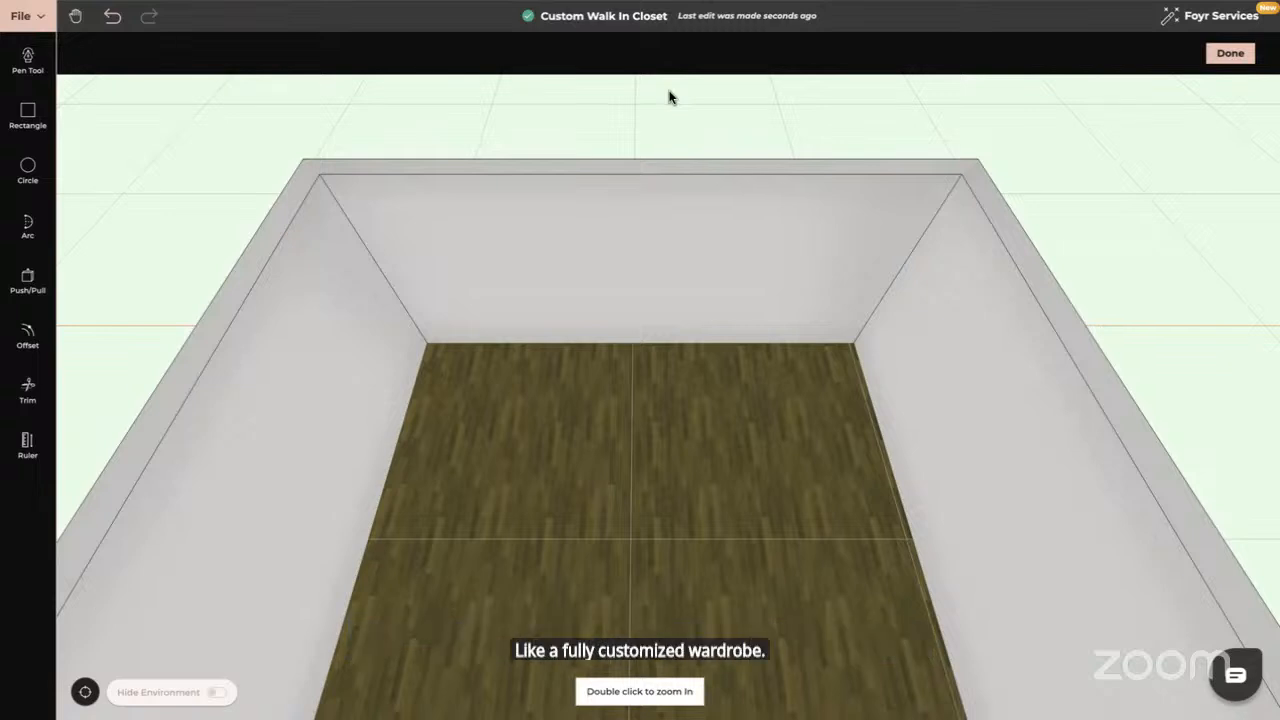
Draw a rectangle covering the whole back wall, corner to corner
left_click_drag(655, 376, 659, 247)
scroll(654, 354, "up", 2)
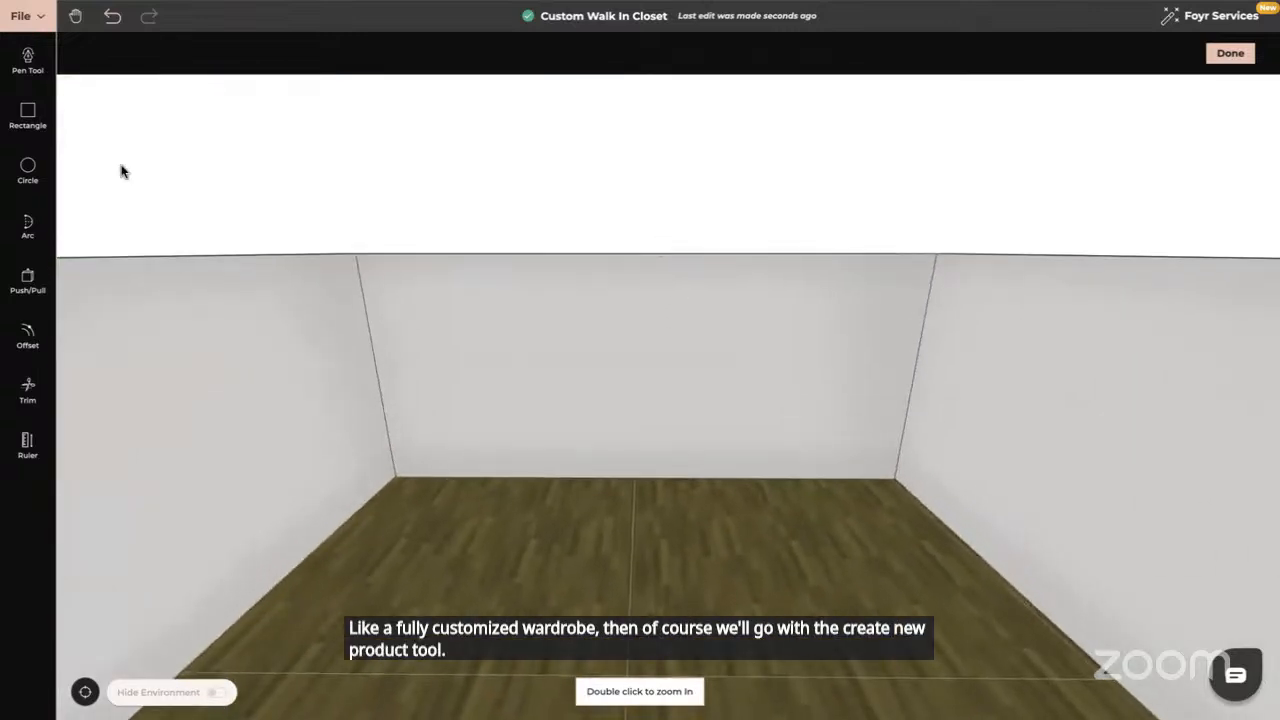
left_click(28, 112)
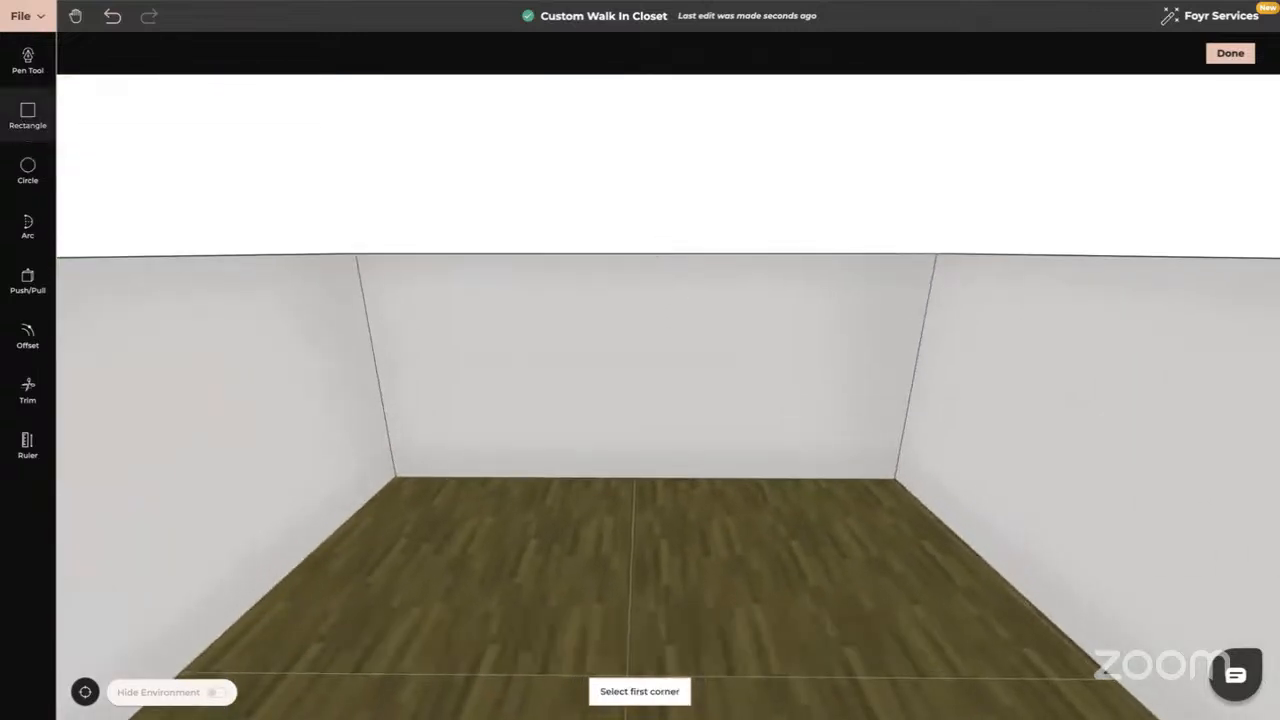
left_click(369, 266)
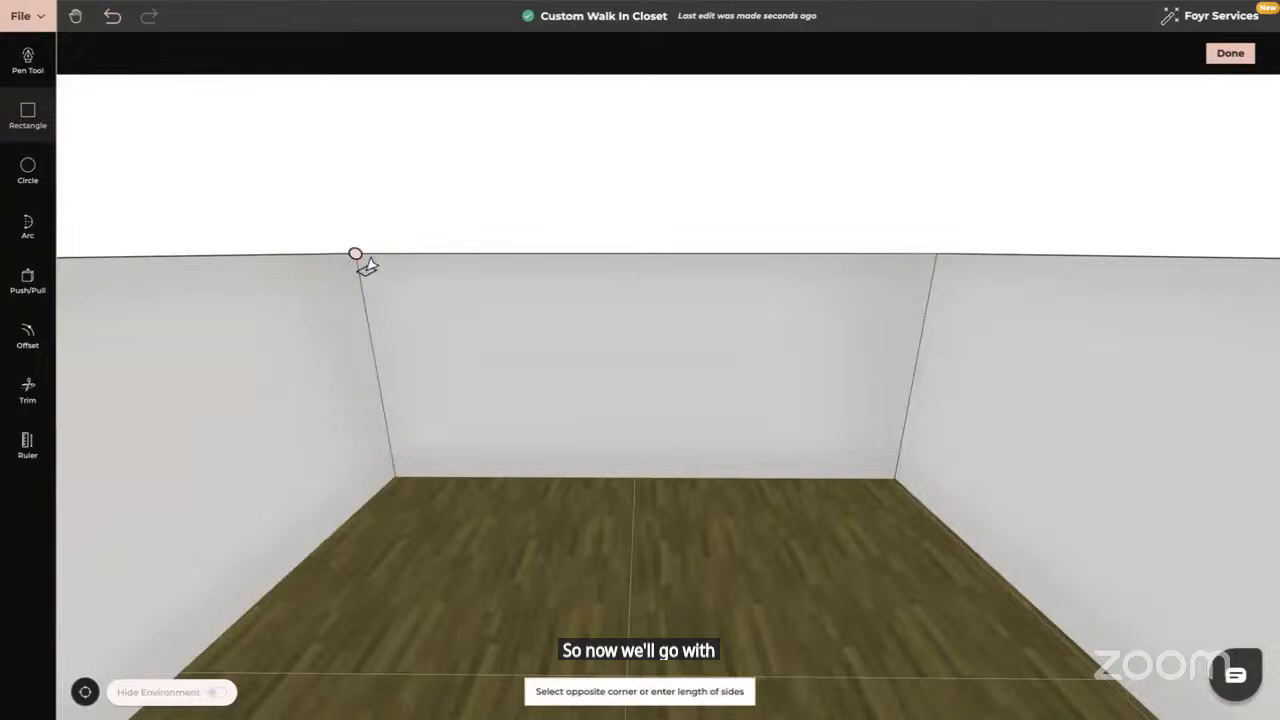
left_click(886, 475)
key("Escape")
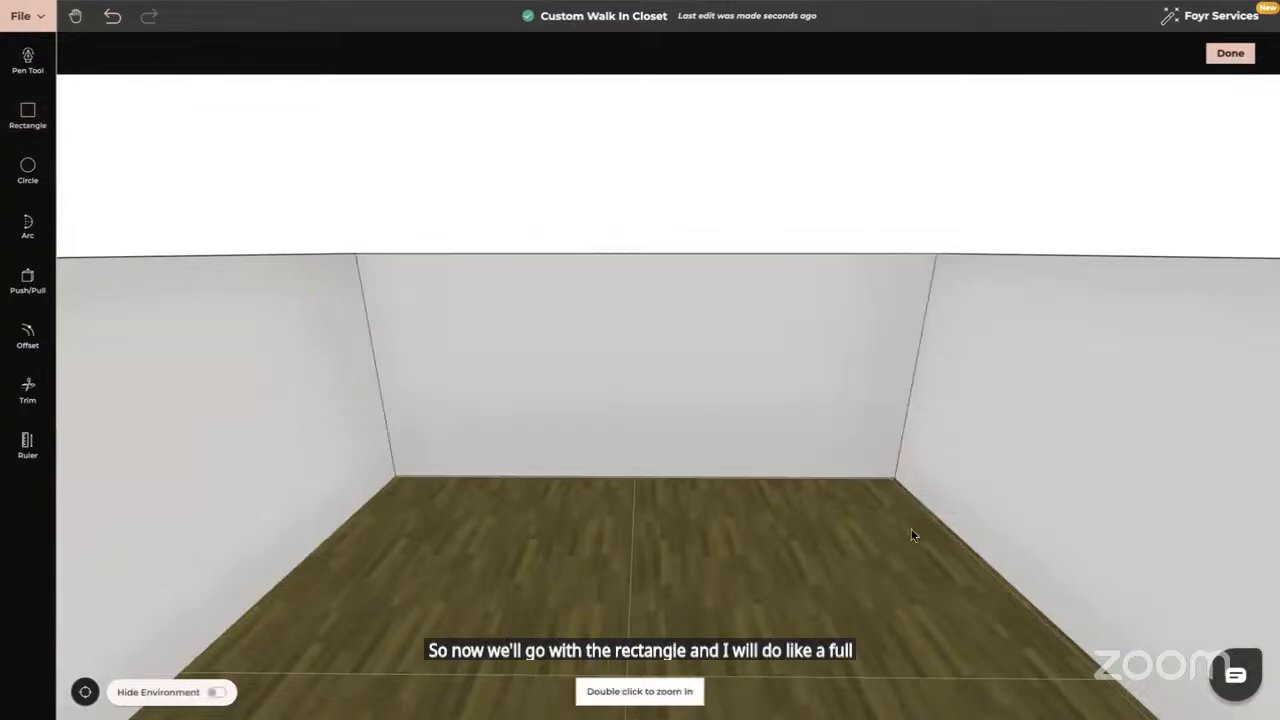
Push/Pull the back-wall rectangle out 0.65 m into a solid wardrobe block
left_click_drag(911, 535, 346, 357)
left_click(27, 279)
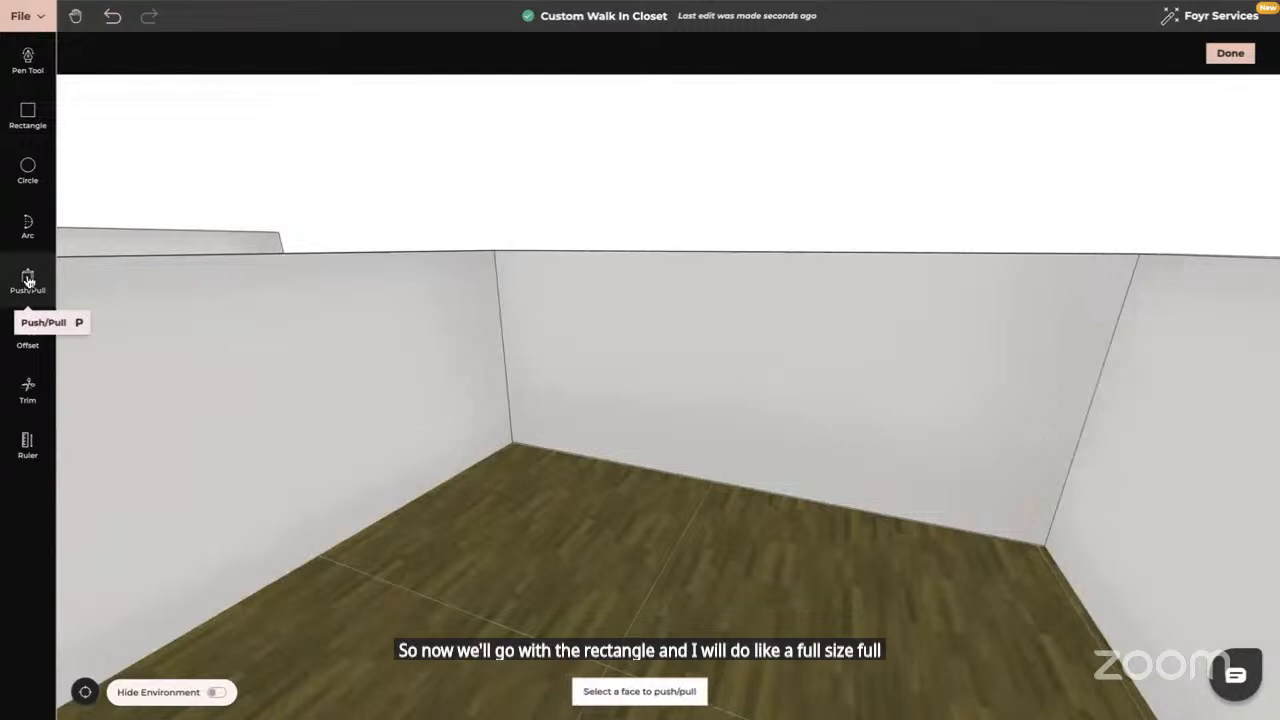
left_click(690, 392)
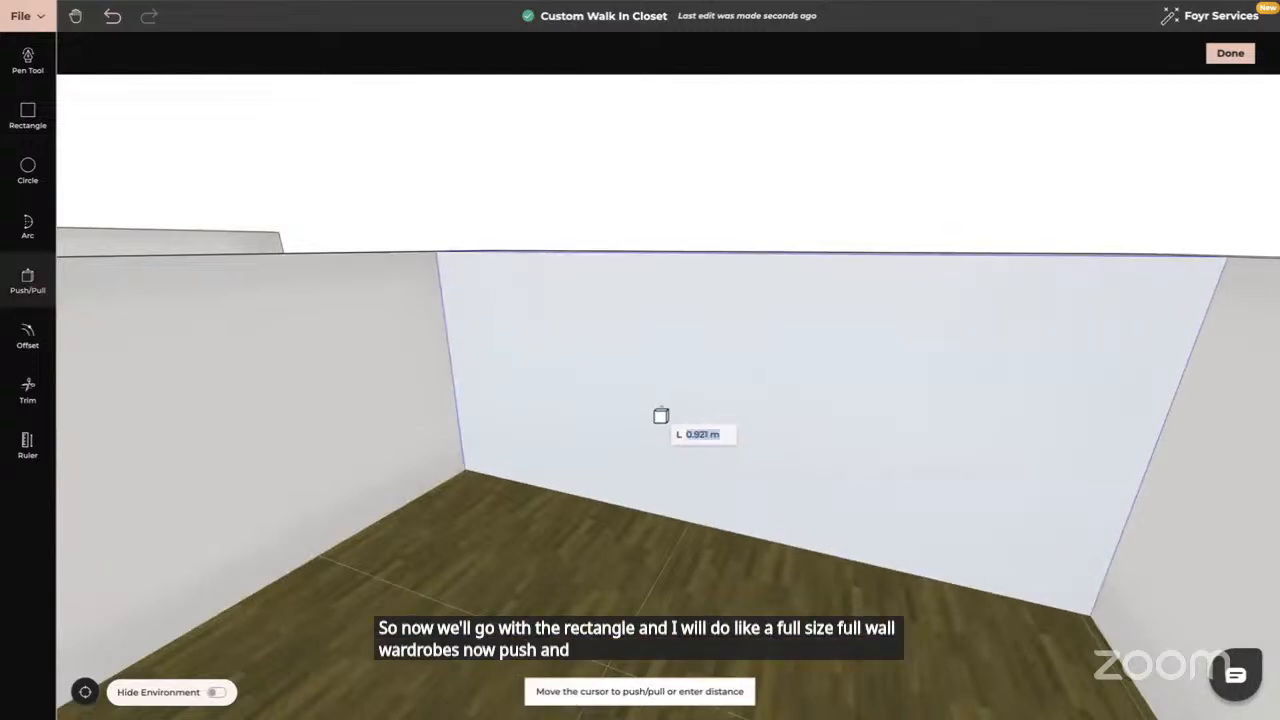
type("0.65")
key("Return")
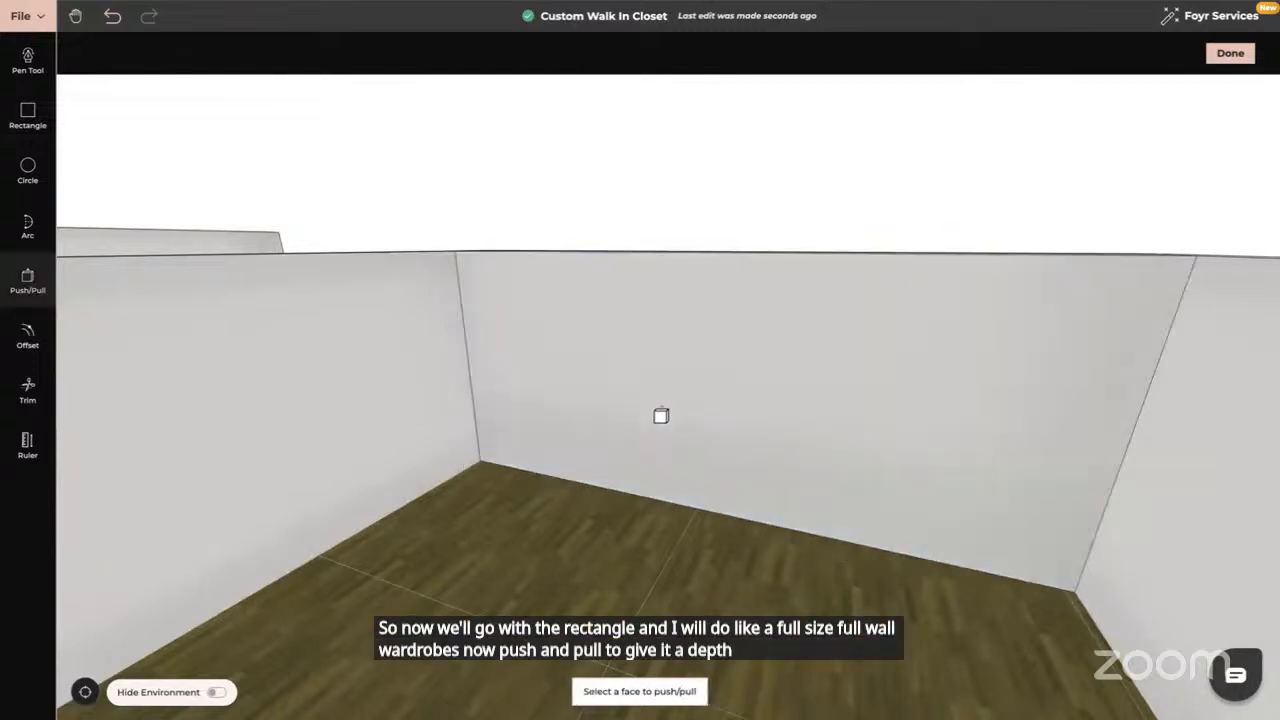
key("Escape")
left_click_drag(760, 420, 697, 355)
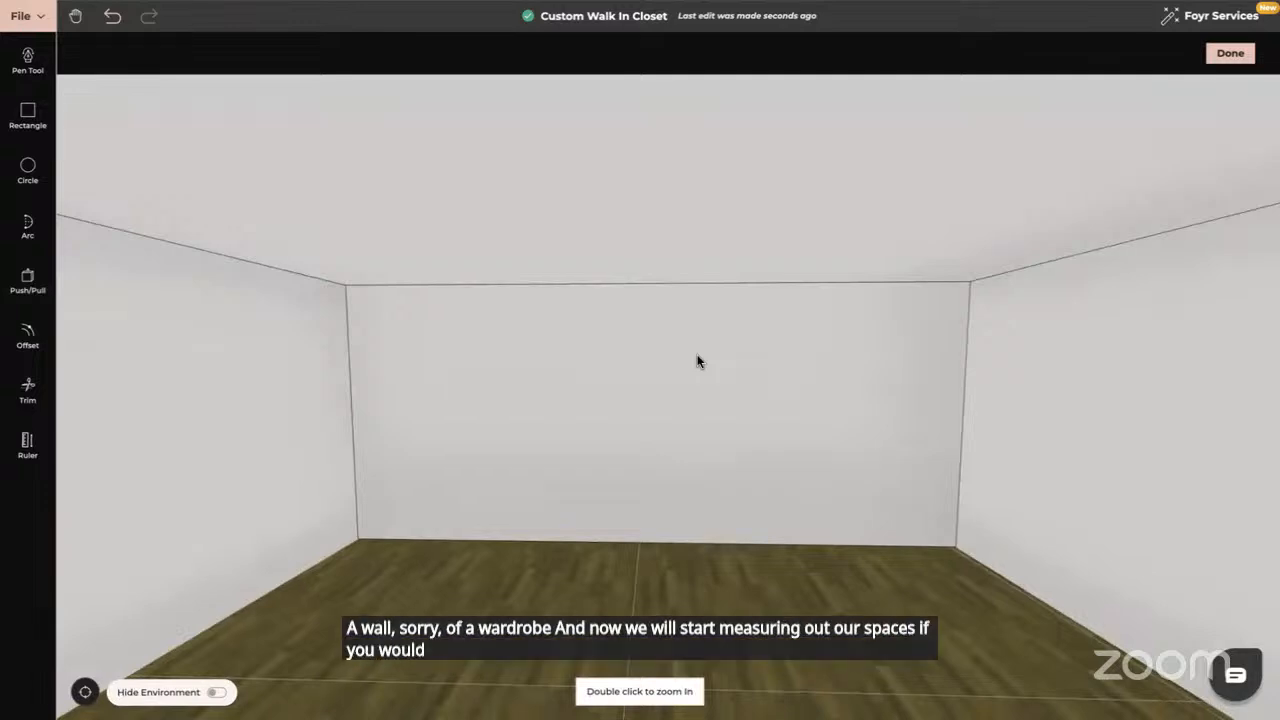
From an overhead view, mark a 0.5 m Ruler guide on the wardrobe's top edge
left_click_drag(697, 371, 730, 716)
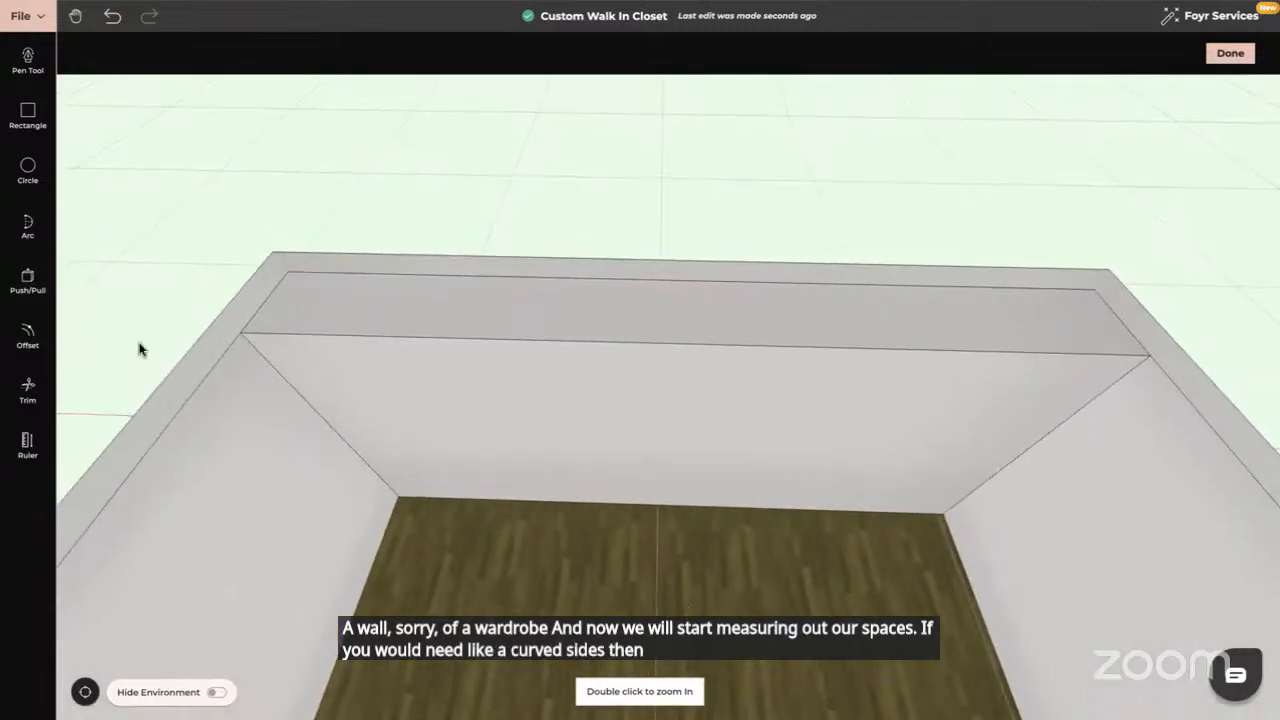
left_click(28, 440)
left_click(268, 298)
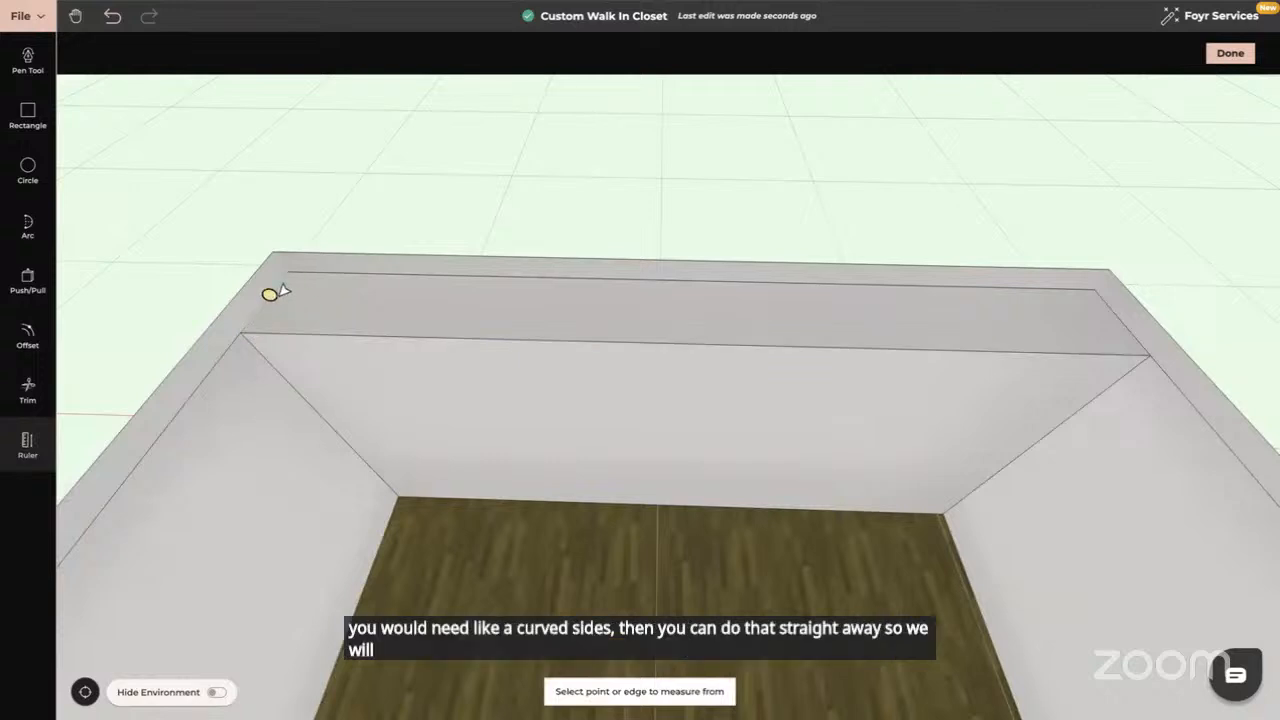
left_click(345, 302)
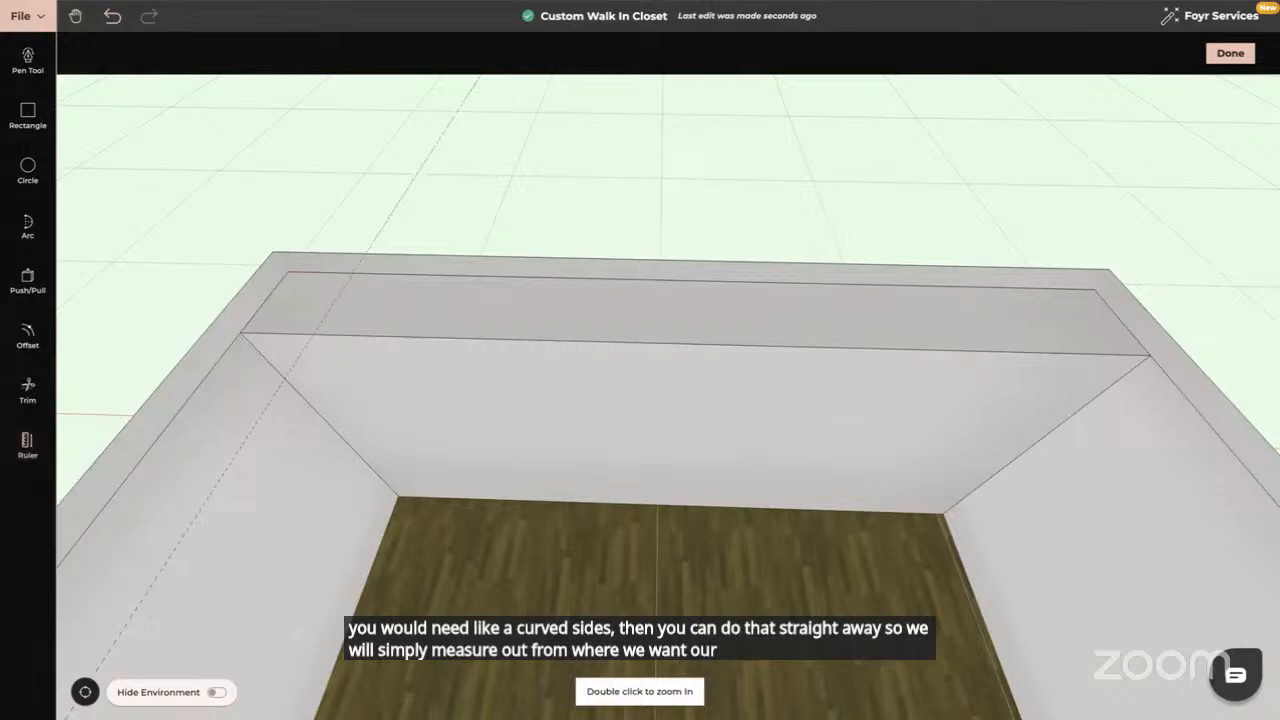
Draw an arc that curves one top corner of the wardrobe
left_click(28, 225)
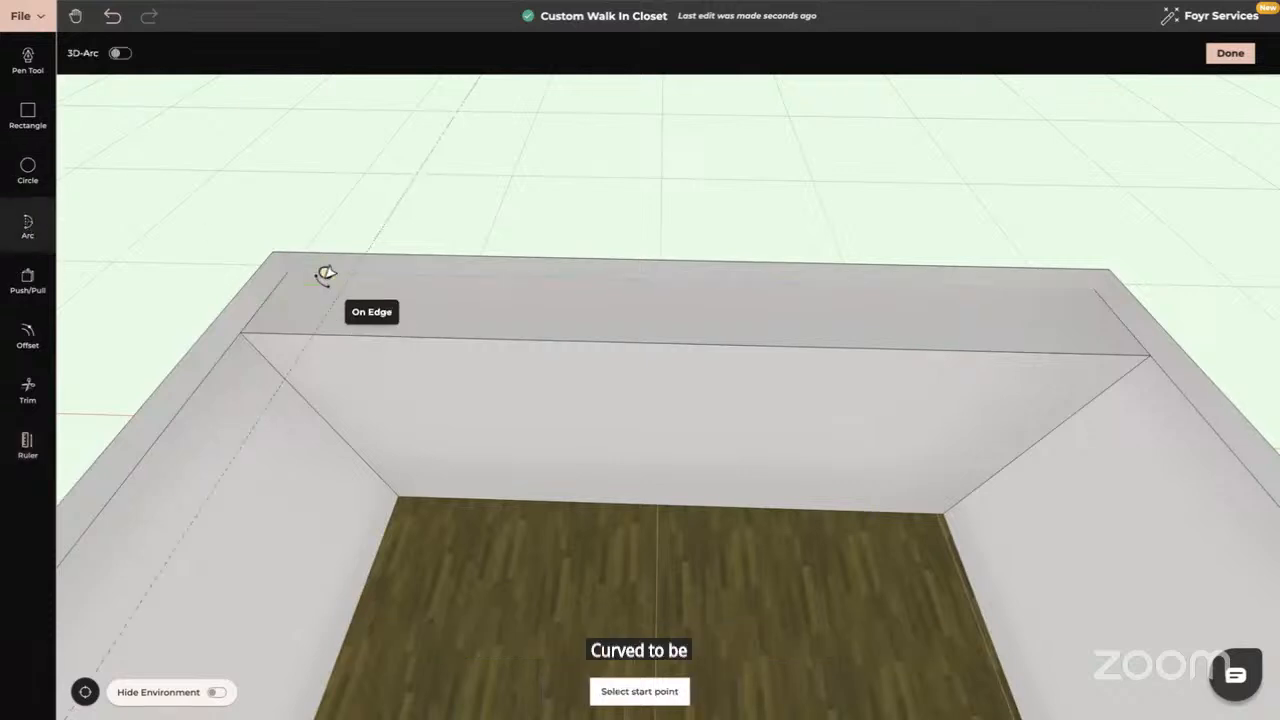
left_click(310, 340)
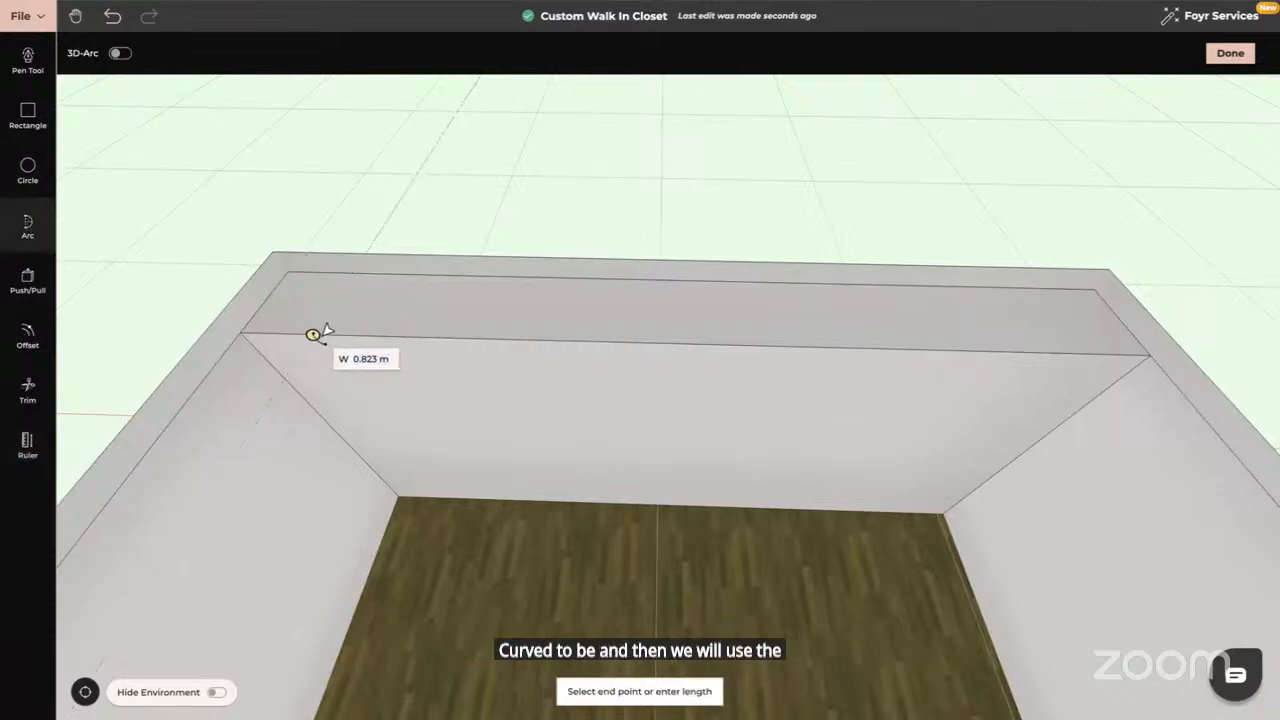
left_click(320, 330)
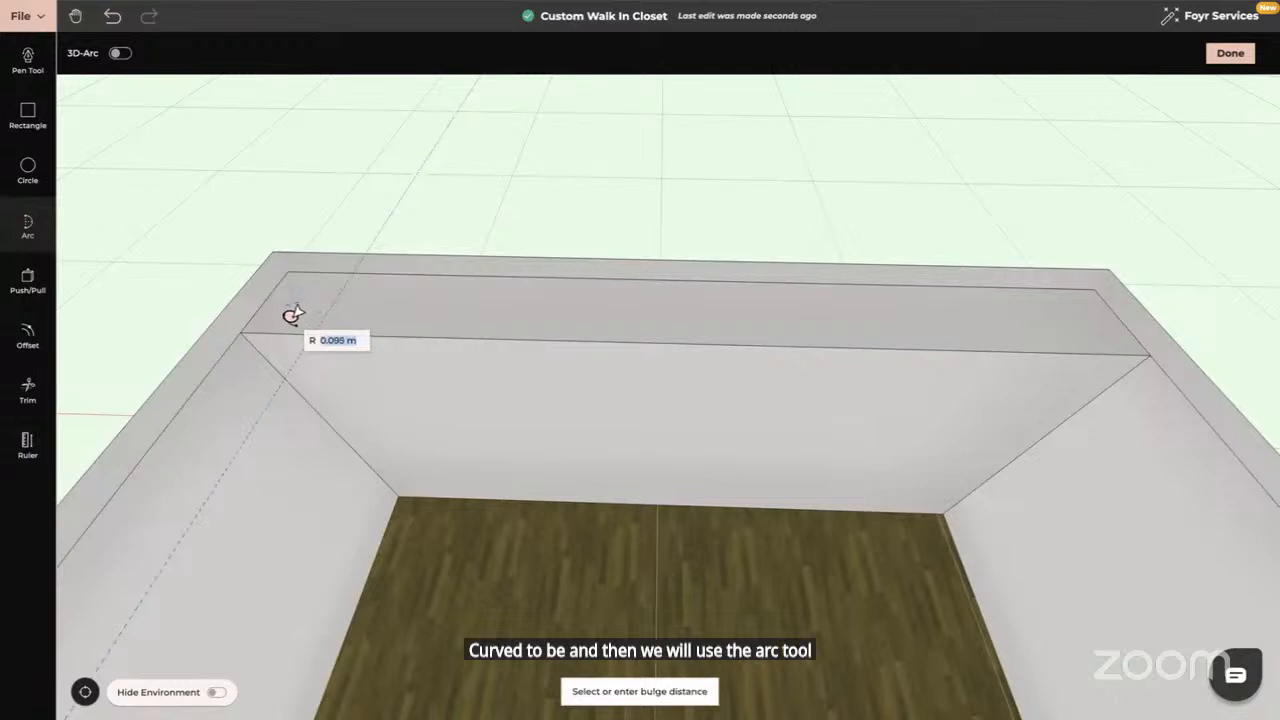
left_click(288, 315)
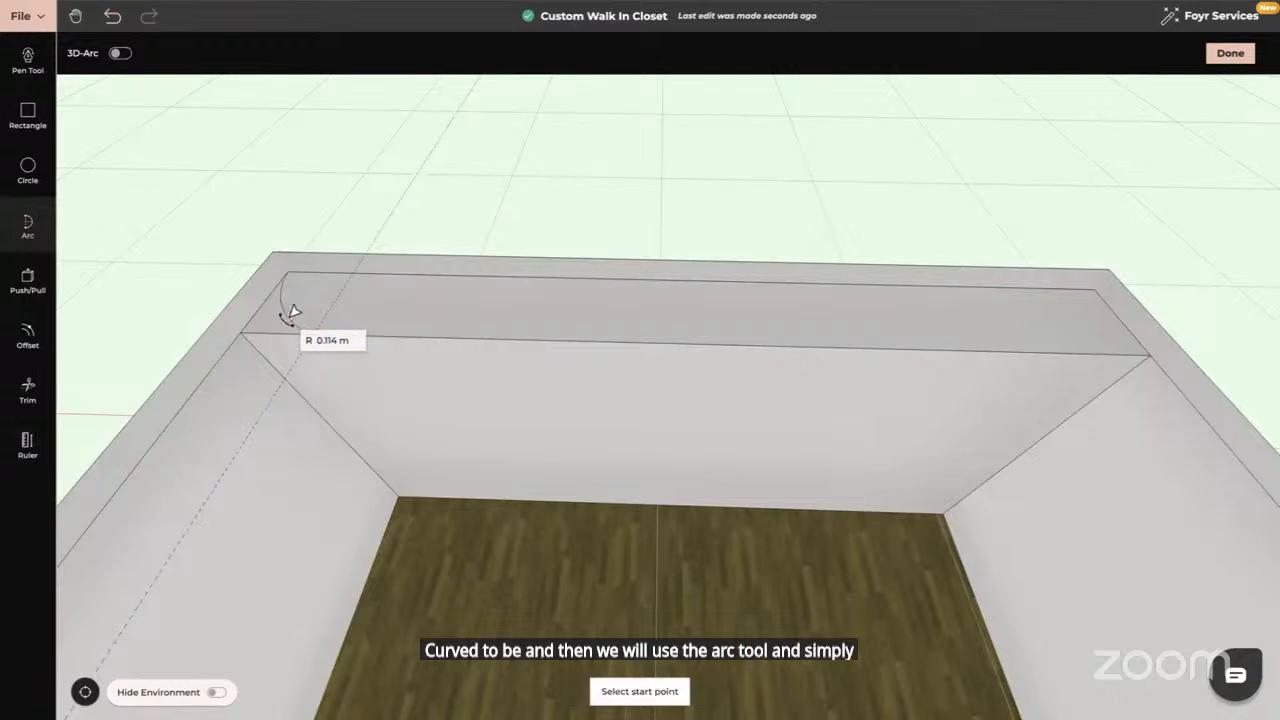
key("Escape")
Try extruding the wardrobe's top strip face, then abandon it
left_click(27, 283)
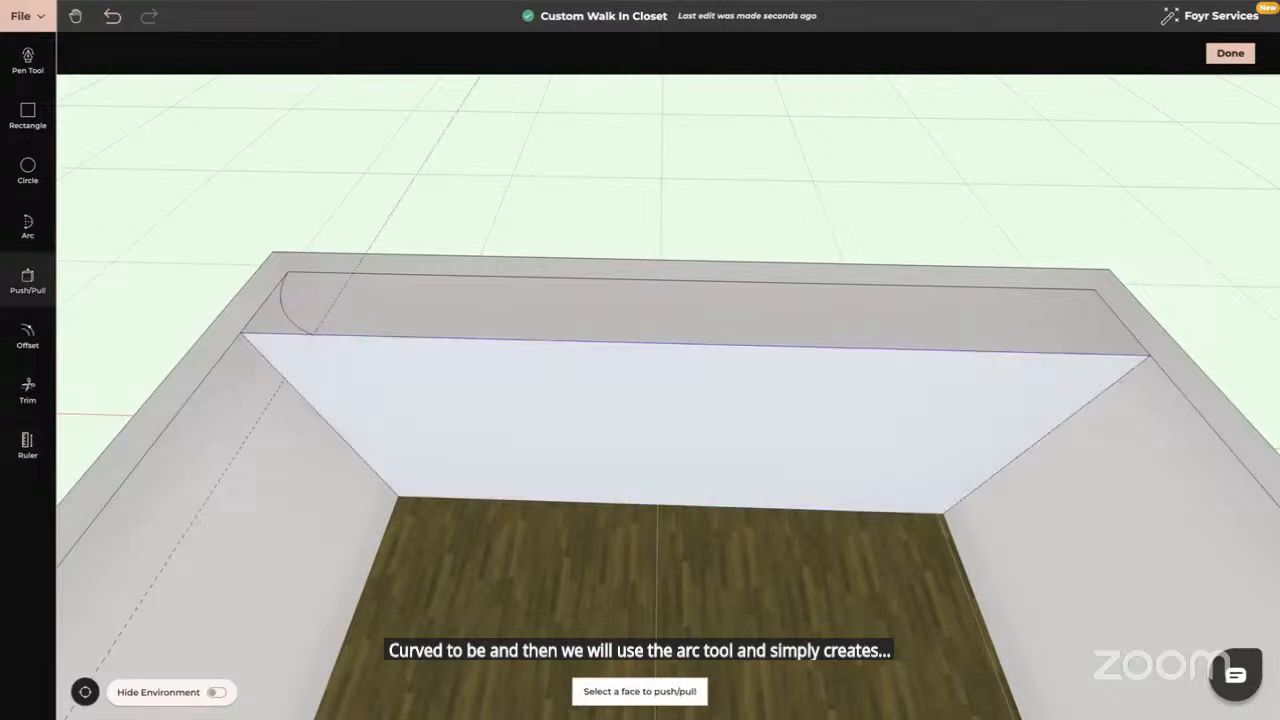
left_click(272, 335)
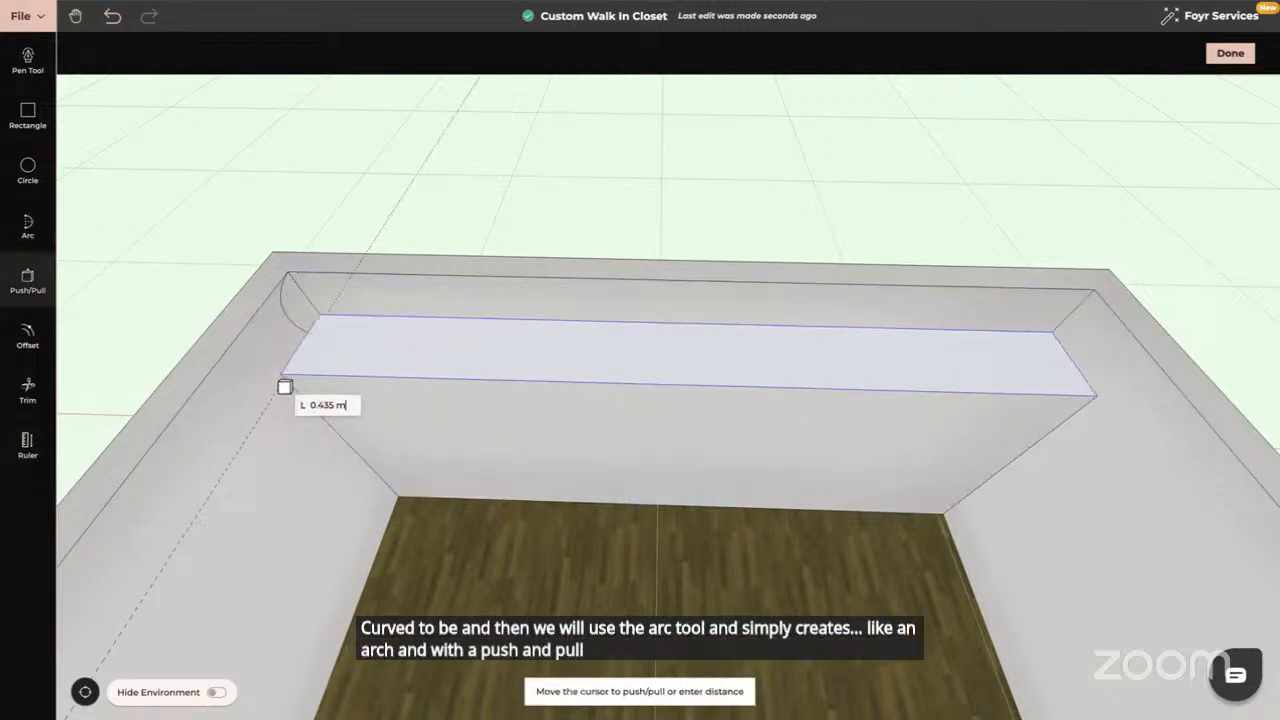
left_click(247, 340)
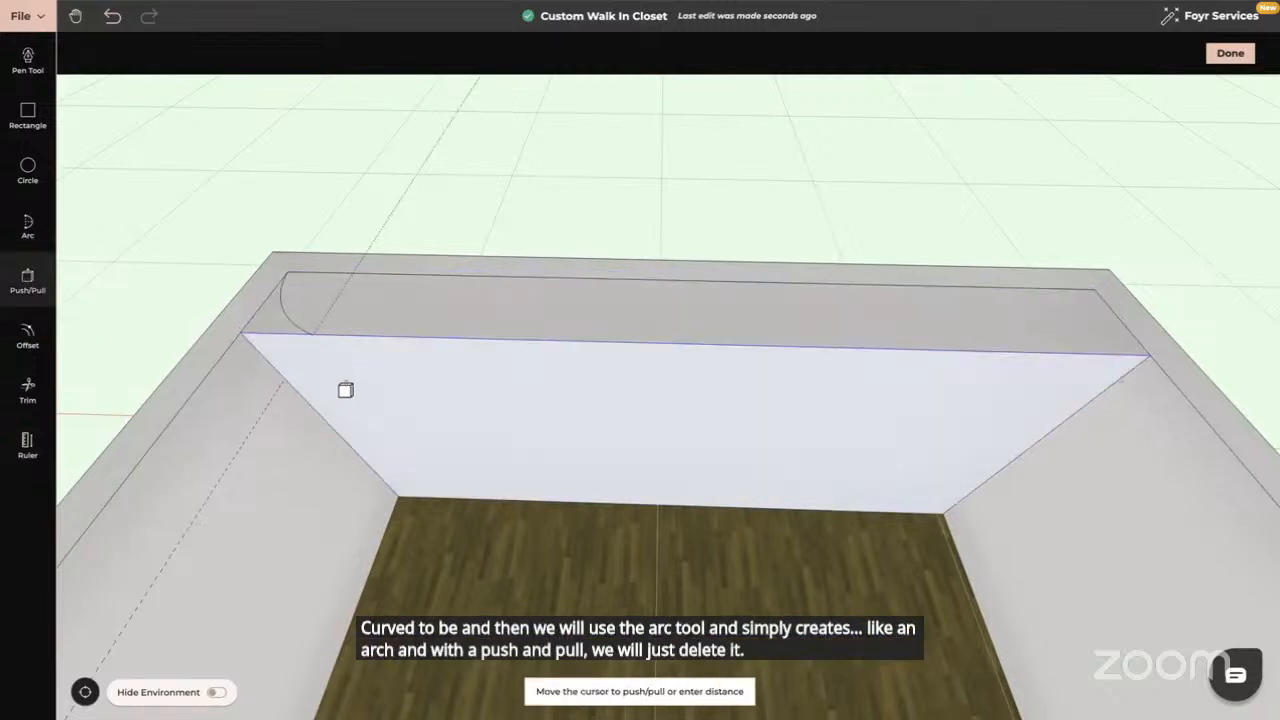
left_click_drag(231, 465, 231, 418)
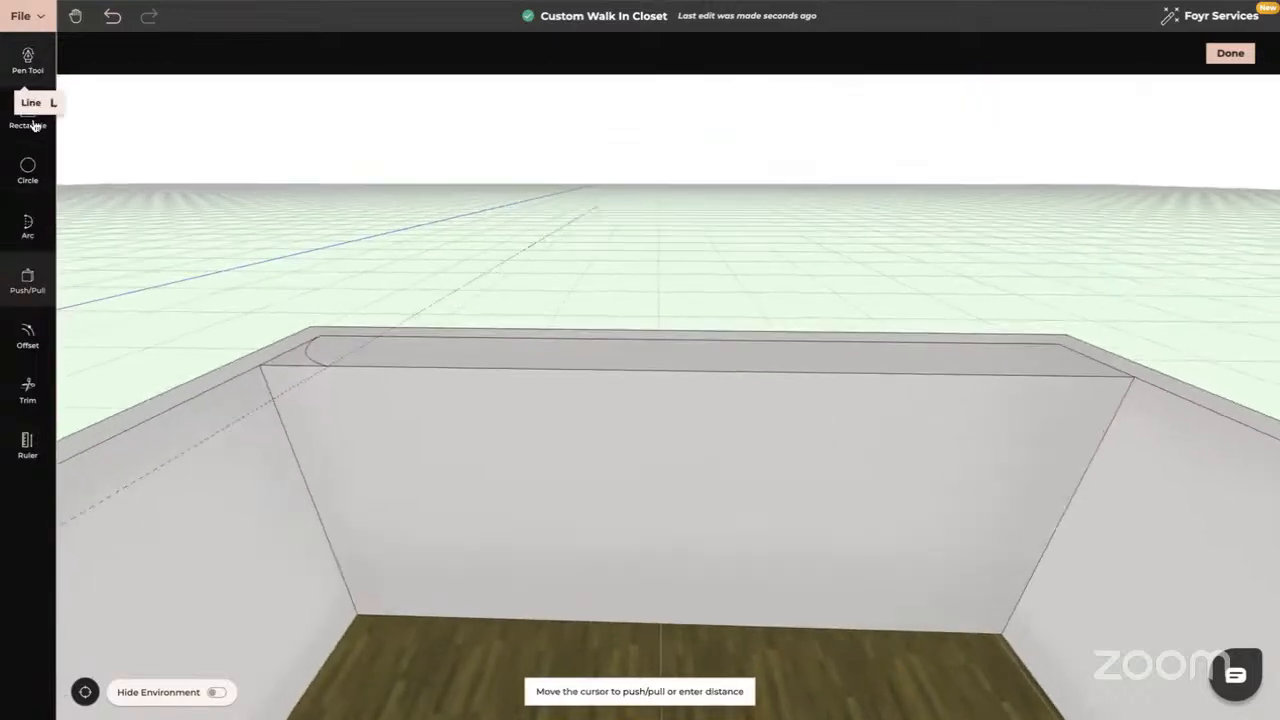
With Line Offset on, add a 0.5 m offset line from the front face's left edge
left_click(27, 335)
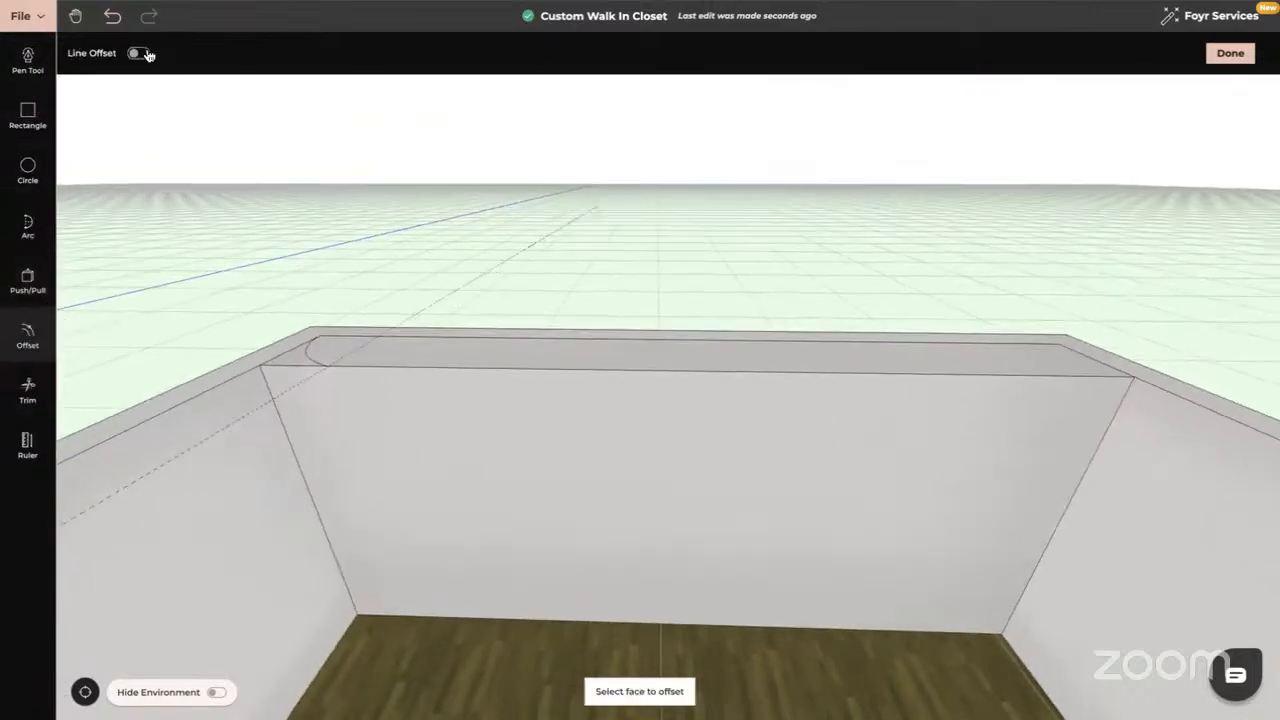
left_click(145, 54)
left_click(286, 424)
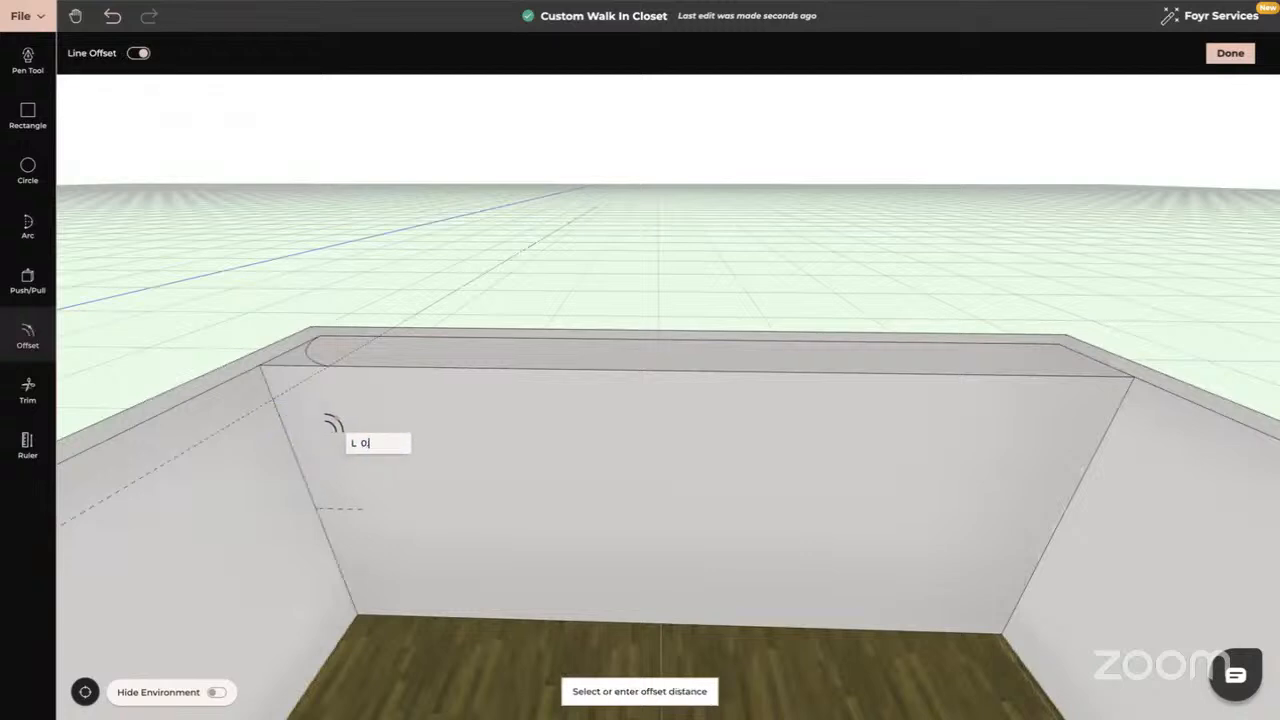
key("Return")
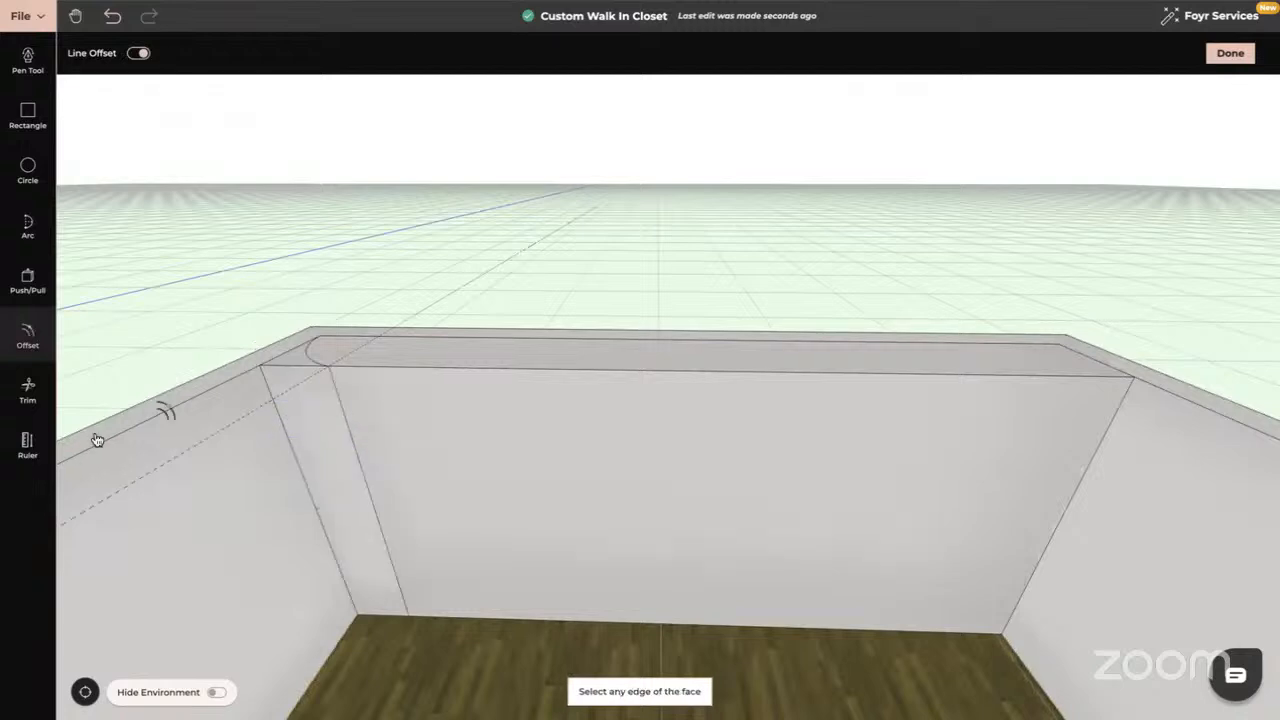
left_click(28, 281)
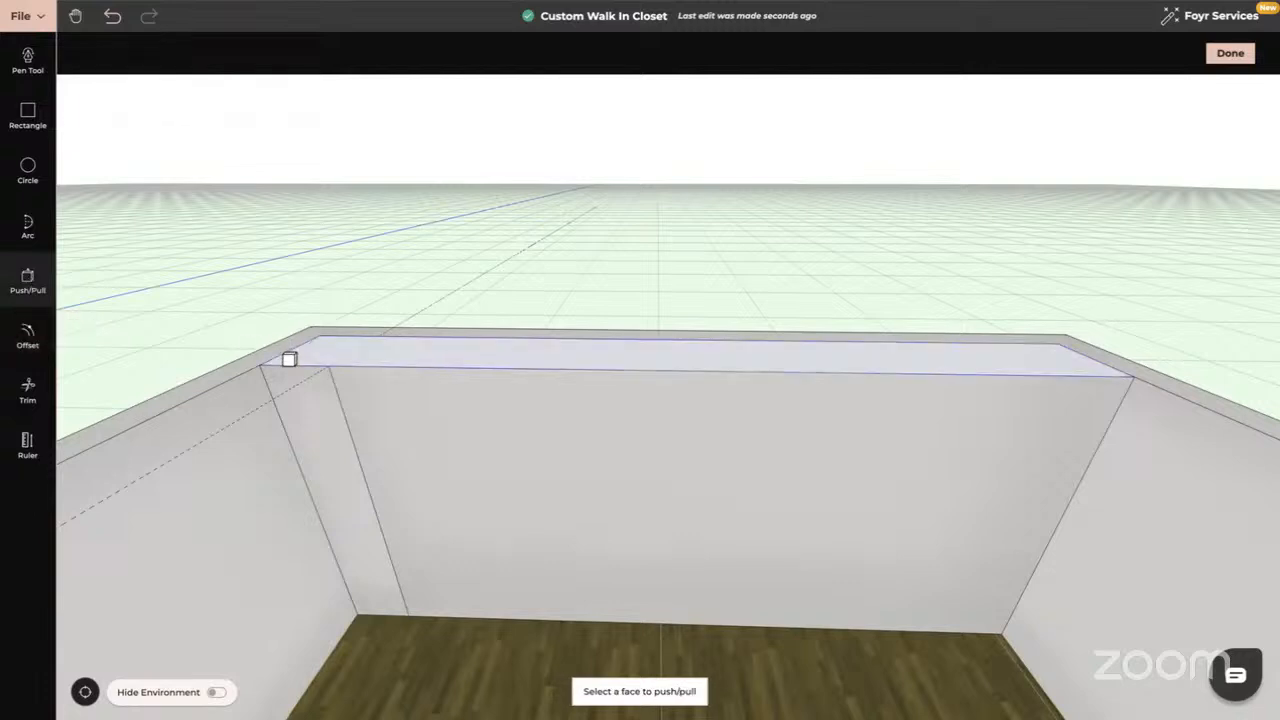
middle_click_drag(285, 368, 290, 337)
key("Escape")
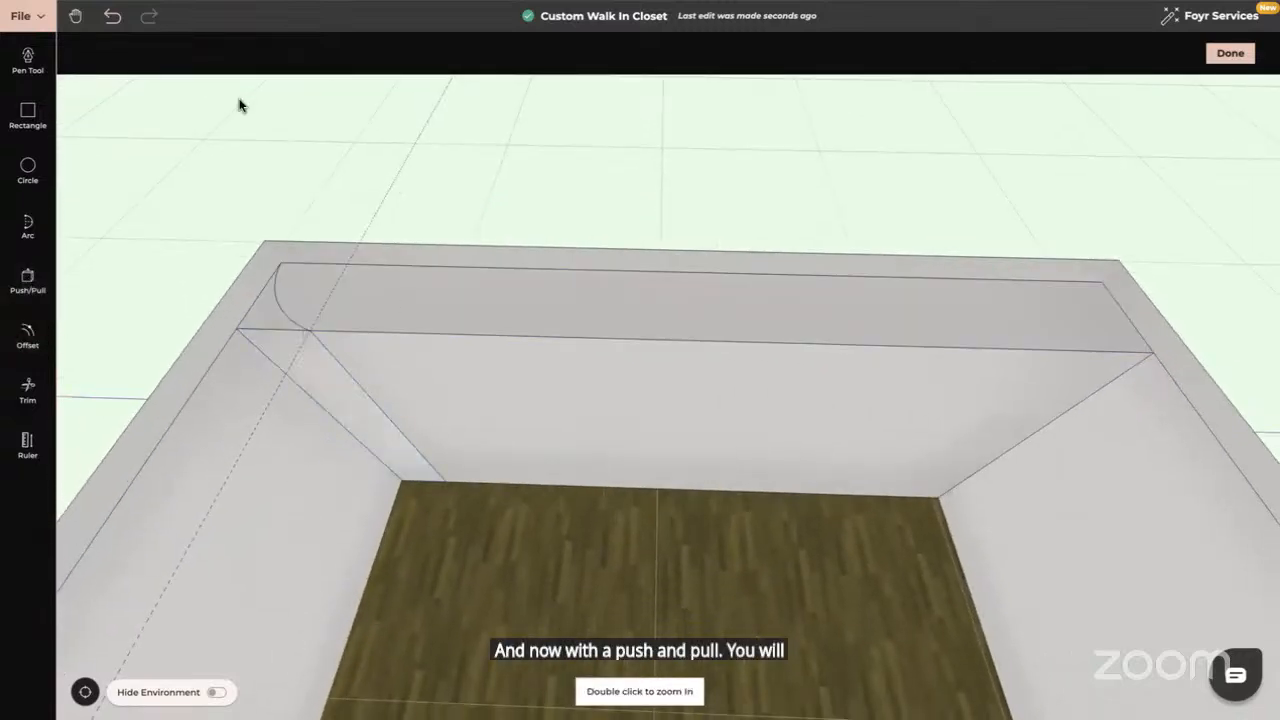
Undo the last change and redo the 0.5 m line offset from the front face's left edge
left_click(112, 20)
middle_click_drag(371, 530, 352, 447)
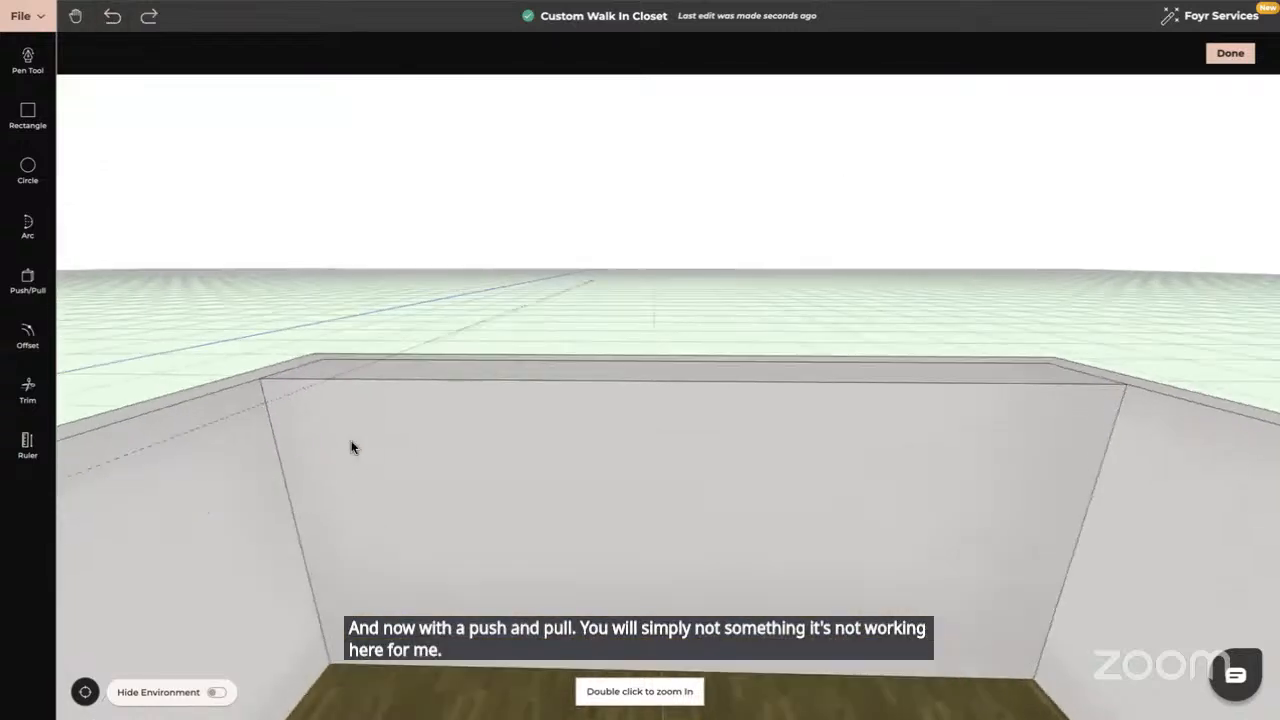
left_click(28, 335)
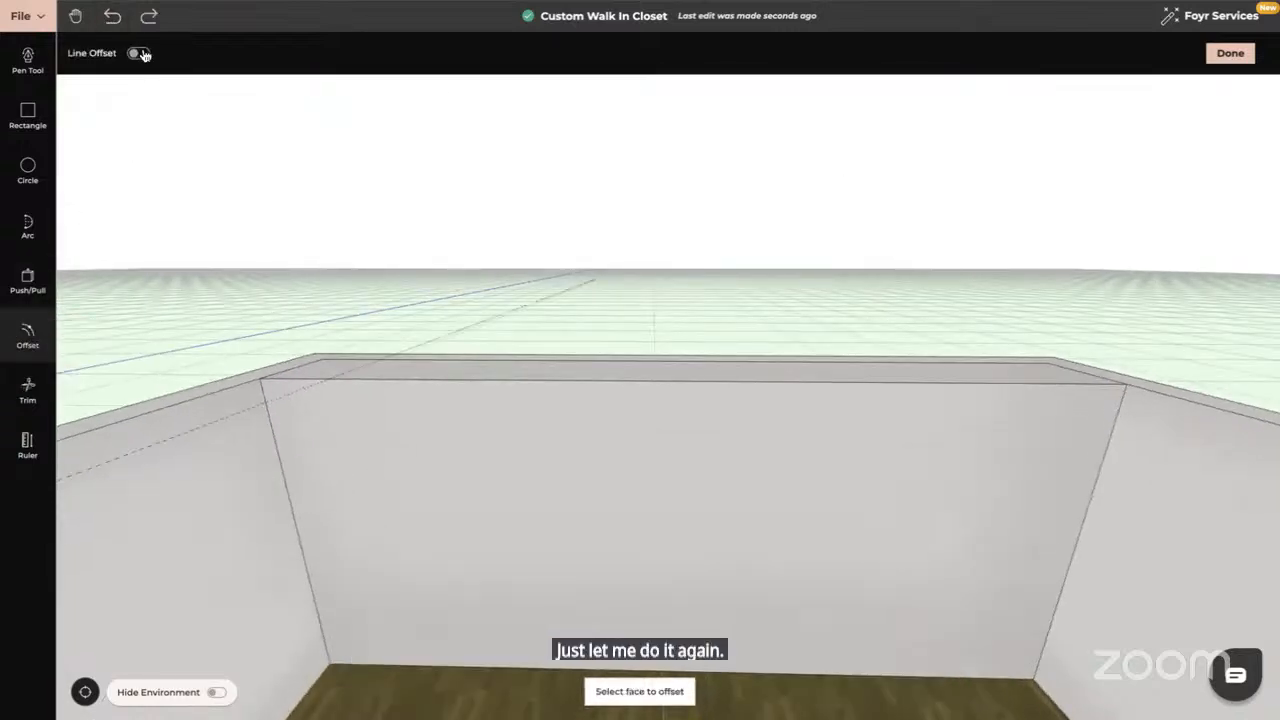
left_click(140, 54)
left_click(284, 457)
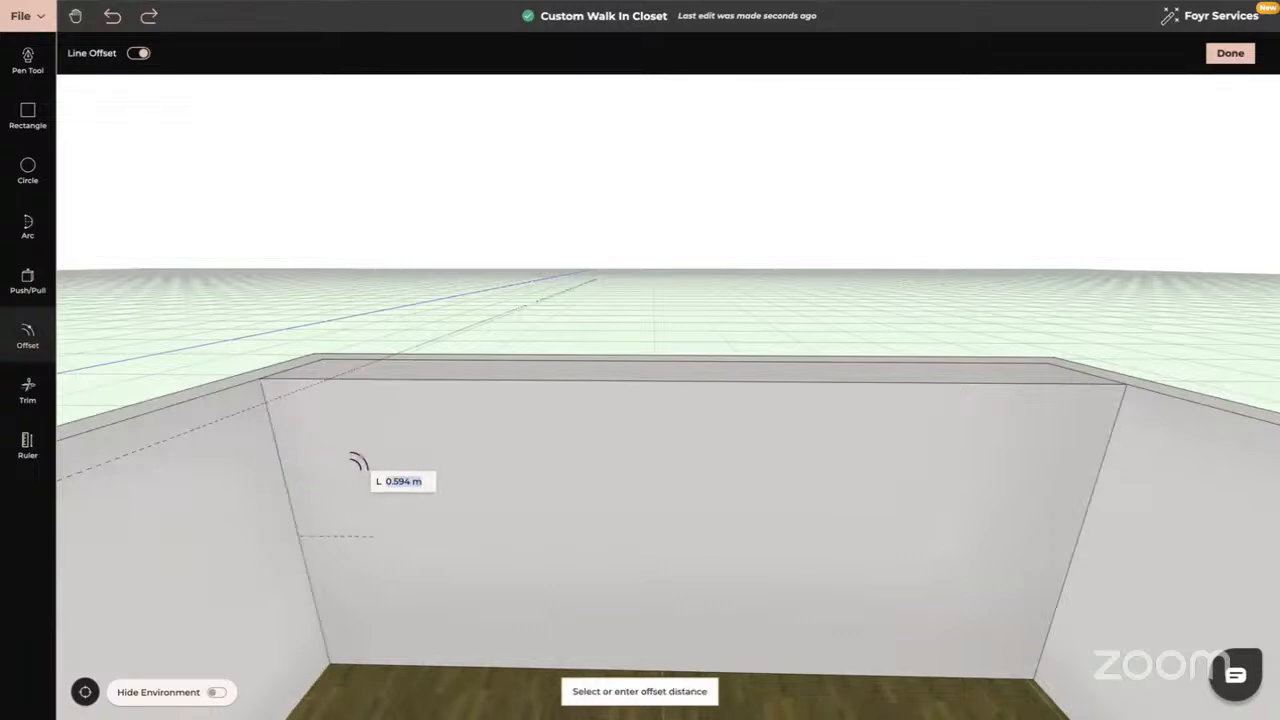
type("0.5")
key("Return")
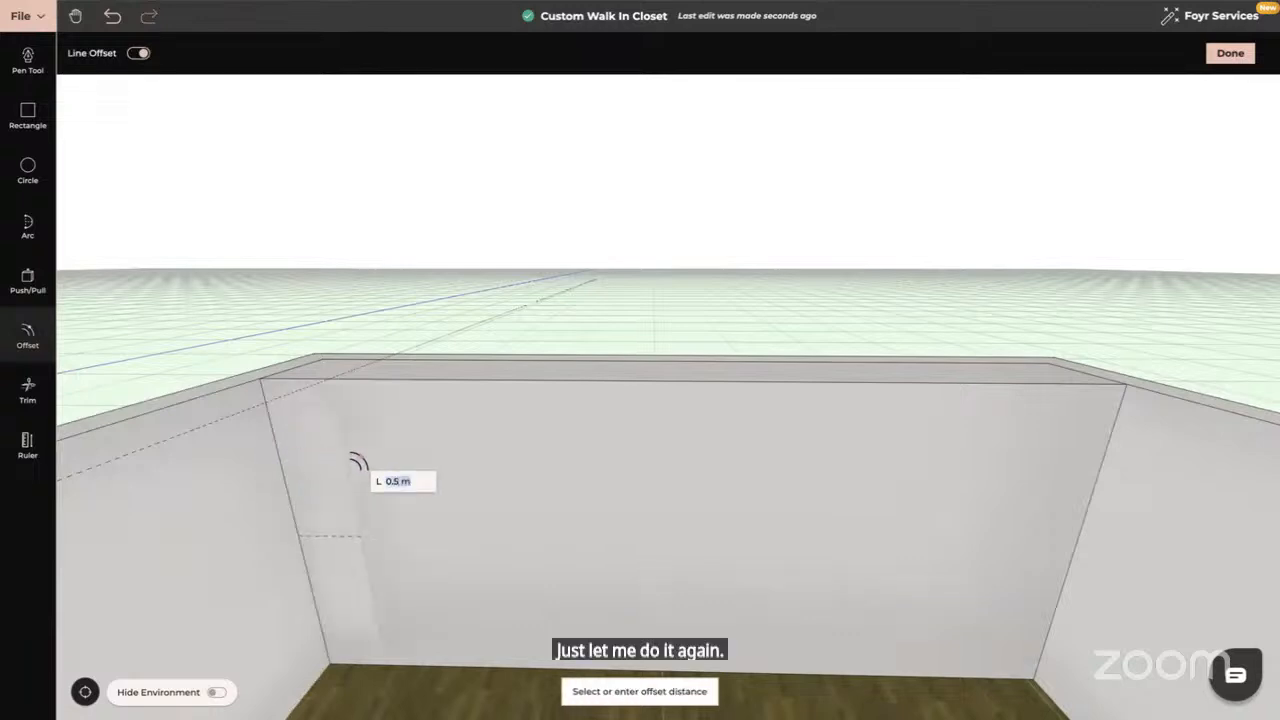
Offset an edge of the top face by 0.5 to mark a strip at its left end
middle_click_drag(358, 461, 357, 508)
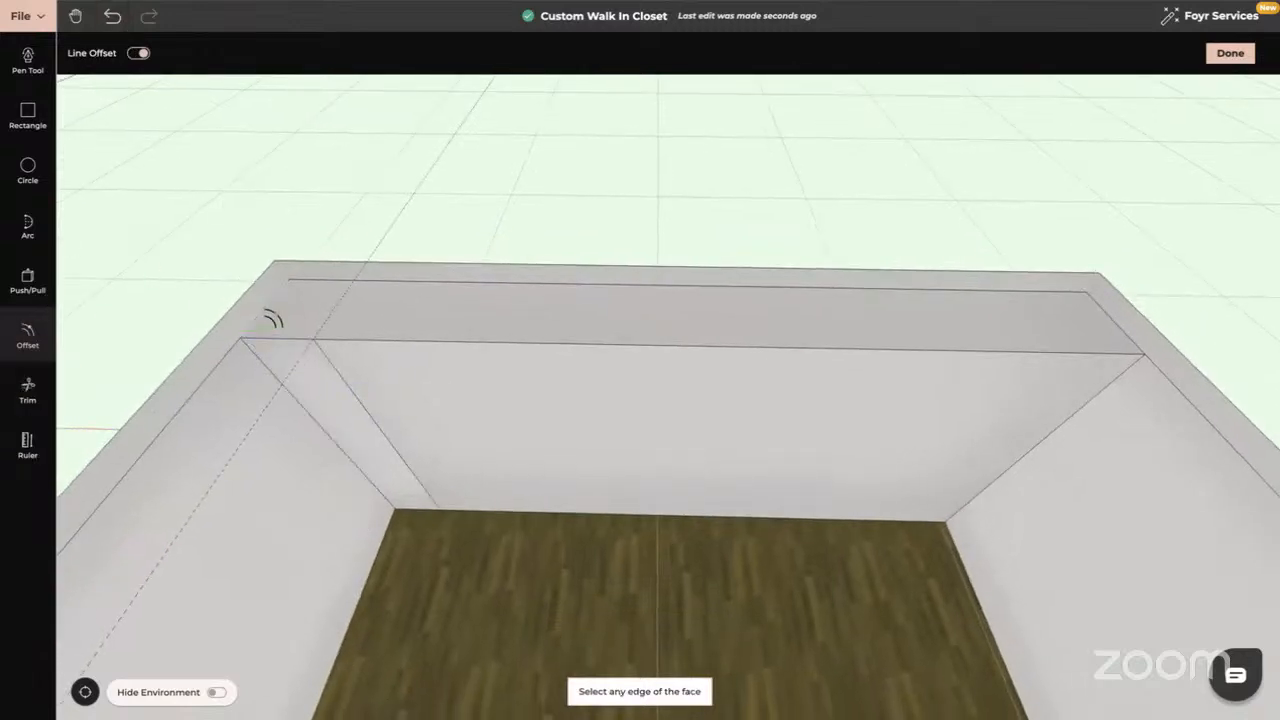
left_click(272, 314)
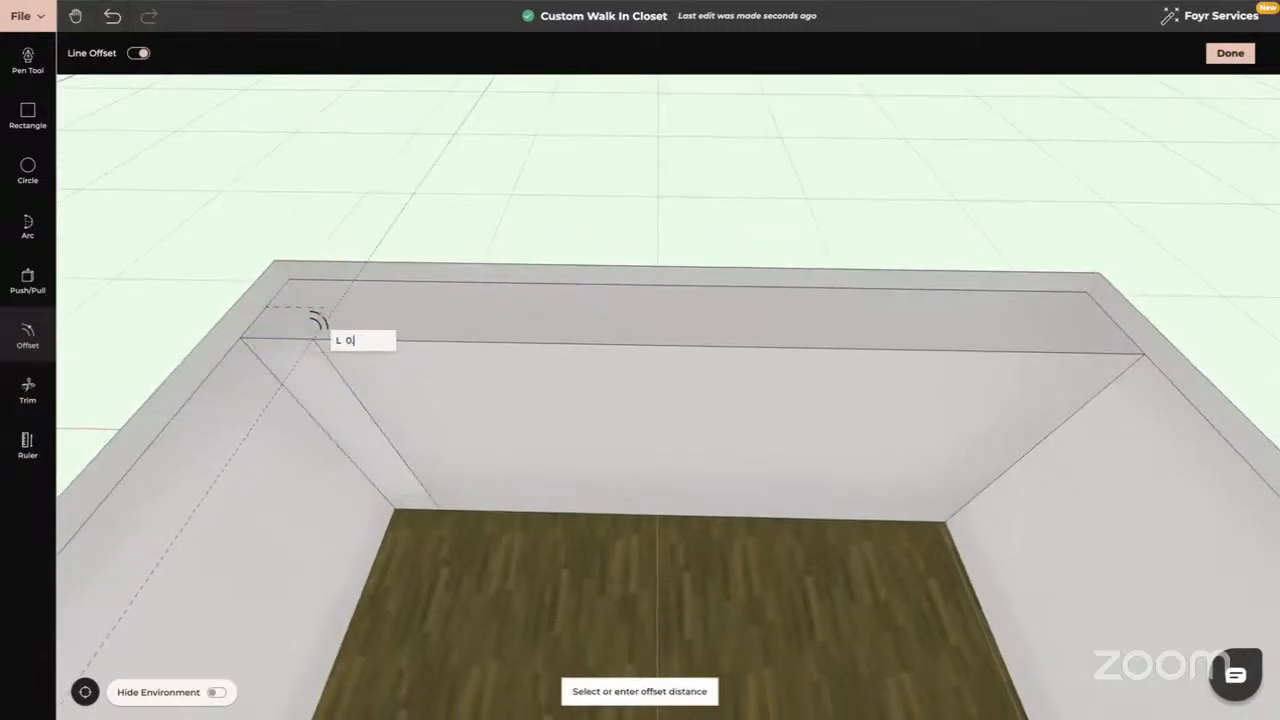
type("0.5")
key("Return")
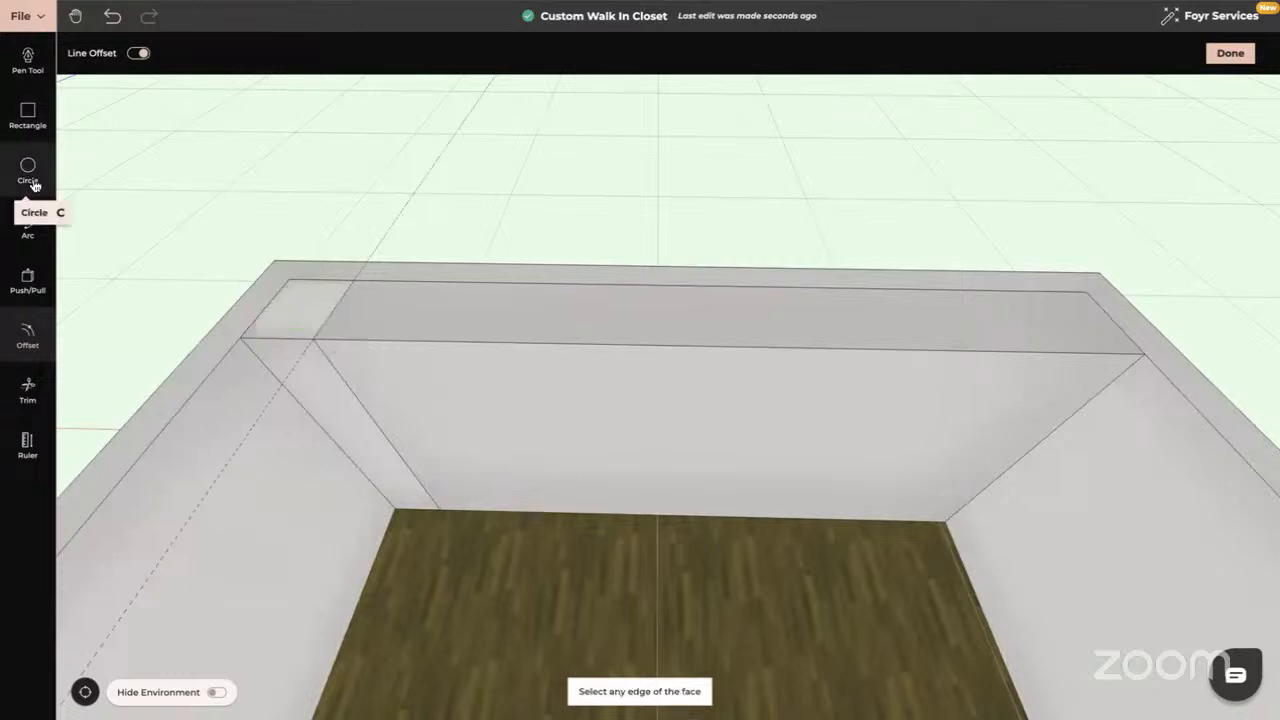
Draw a quarter-circle arc from the panel's top-left corner to the wall edge
left_click(27, 243)
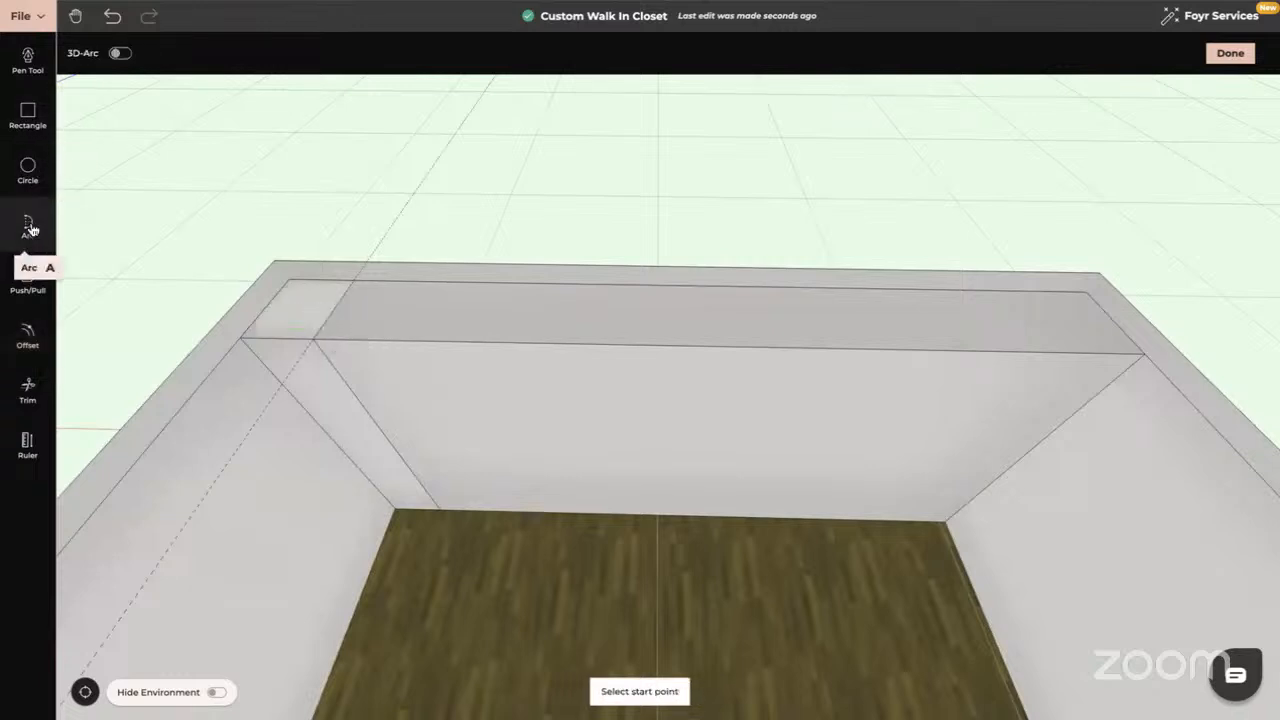
left_click(289, 278)
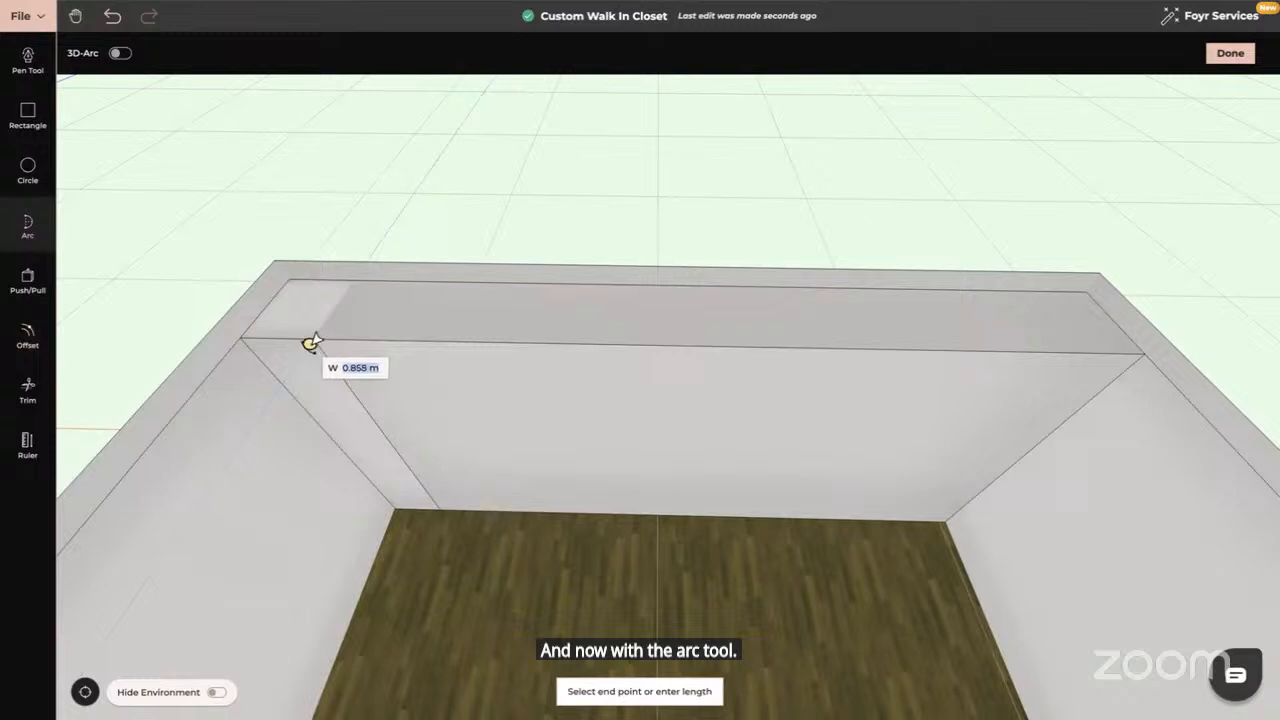
scroll(315, 337, "up", 4)
right_click_drag(317, 337, 606, 434)
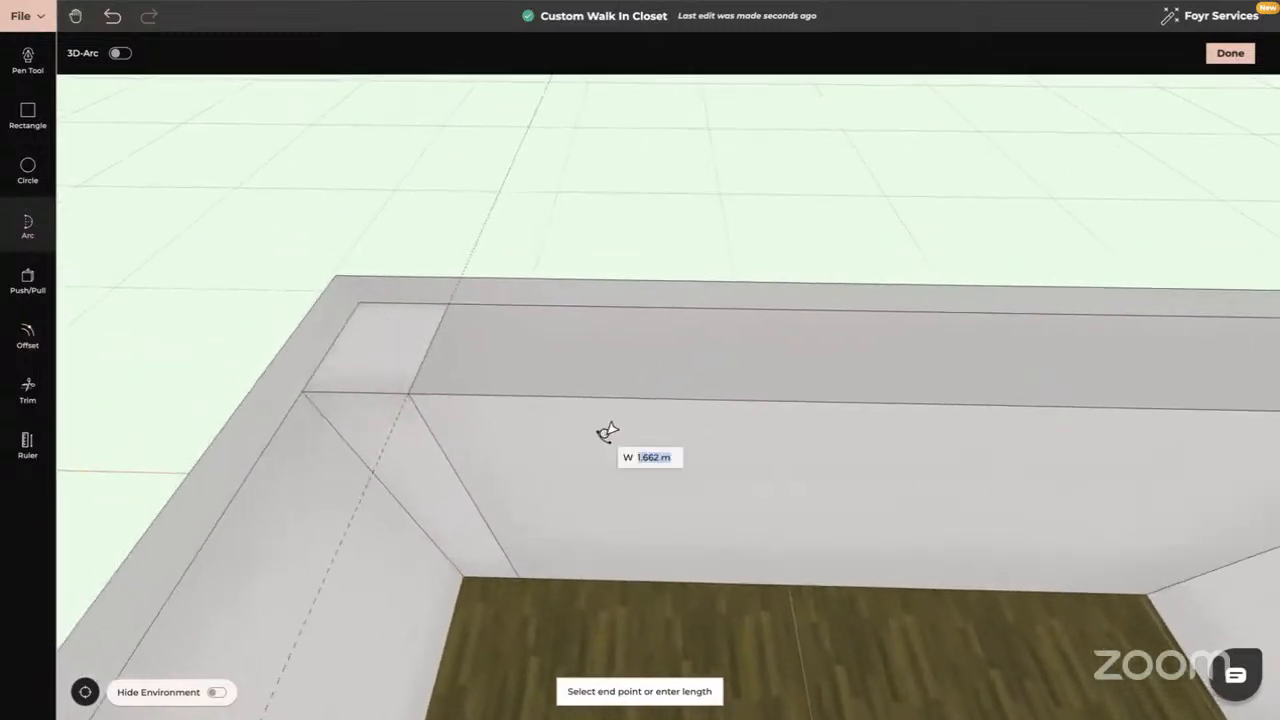
left_click(408, 397)
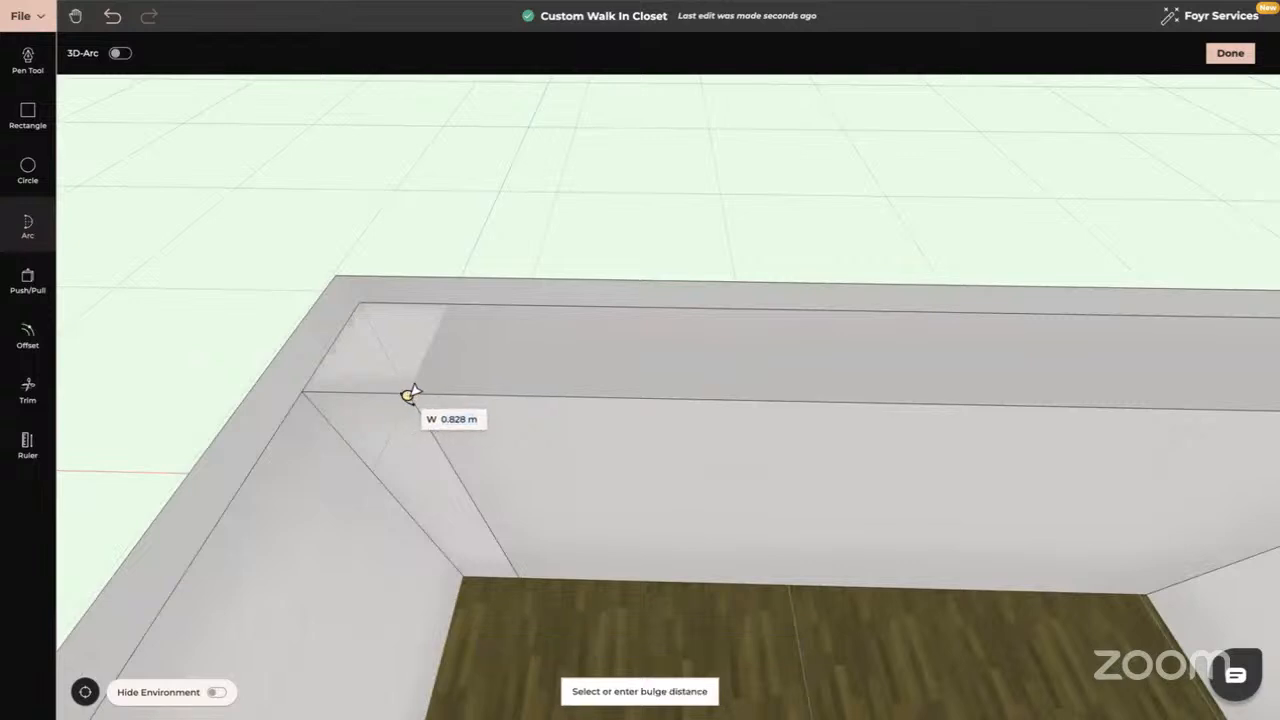
left_click(381, 376)
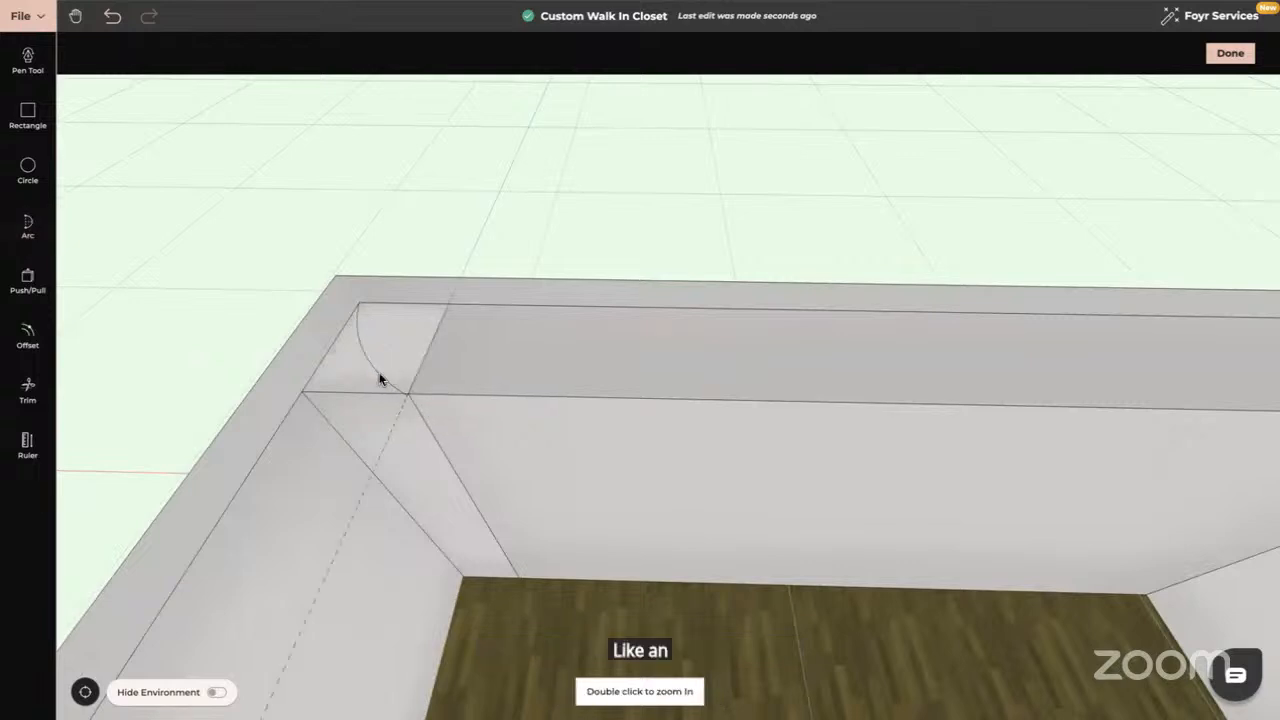
Cancel a push/pull attempt and reload the editor page
left_click_drag(381, 489, 214, 414)
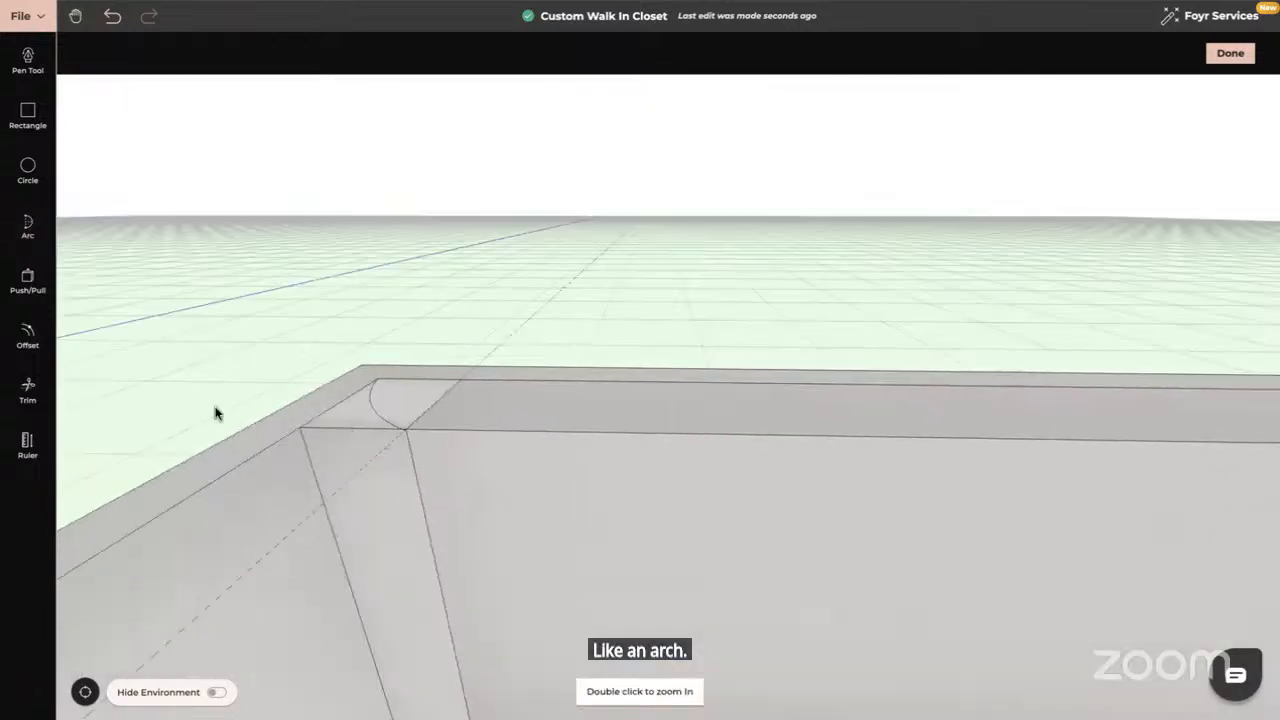
left_click(27, 280)
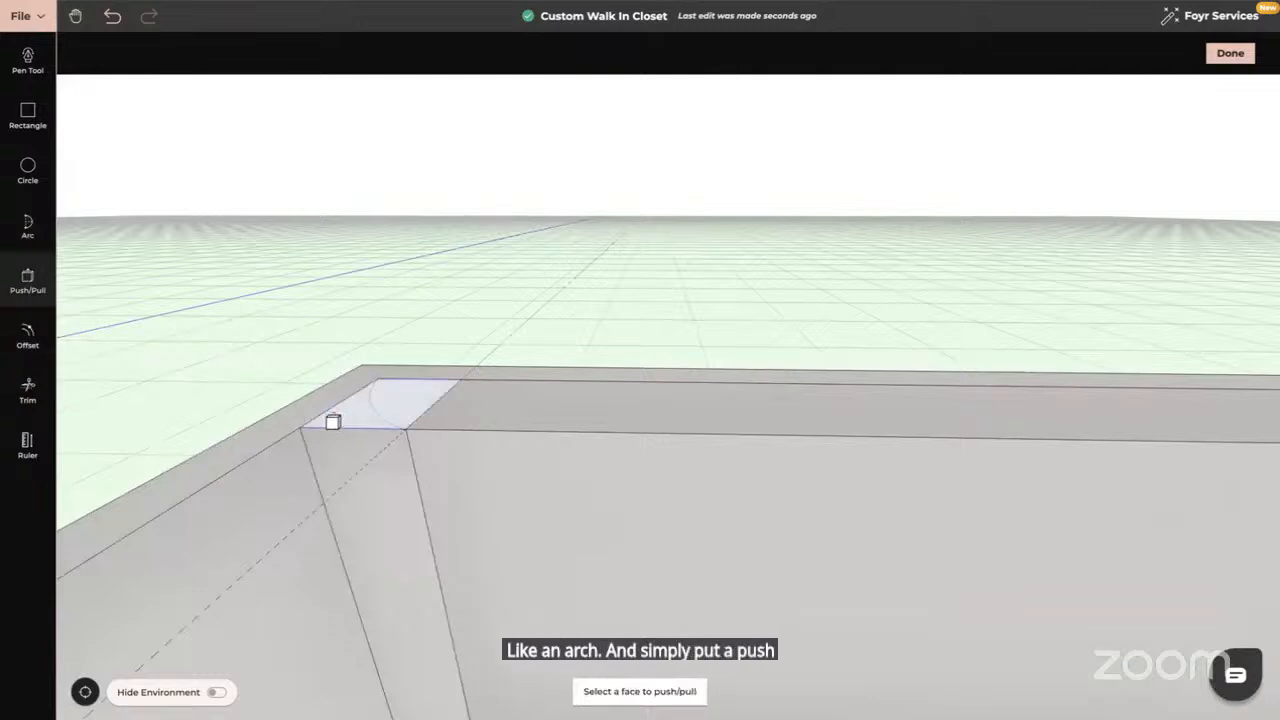
key("Escape")
left_click_drag(371, 543, 543, 363)
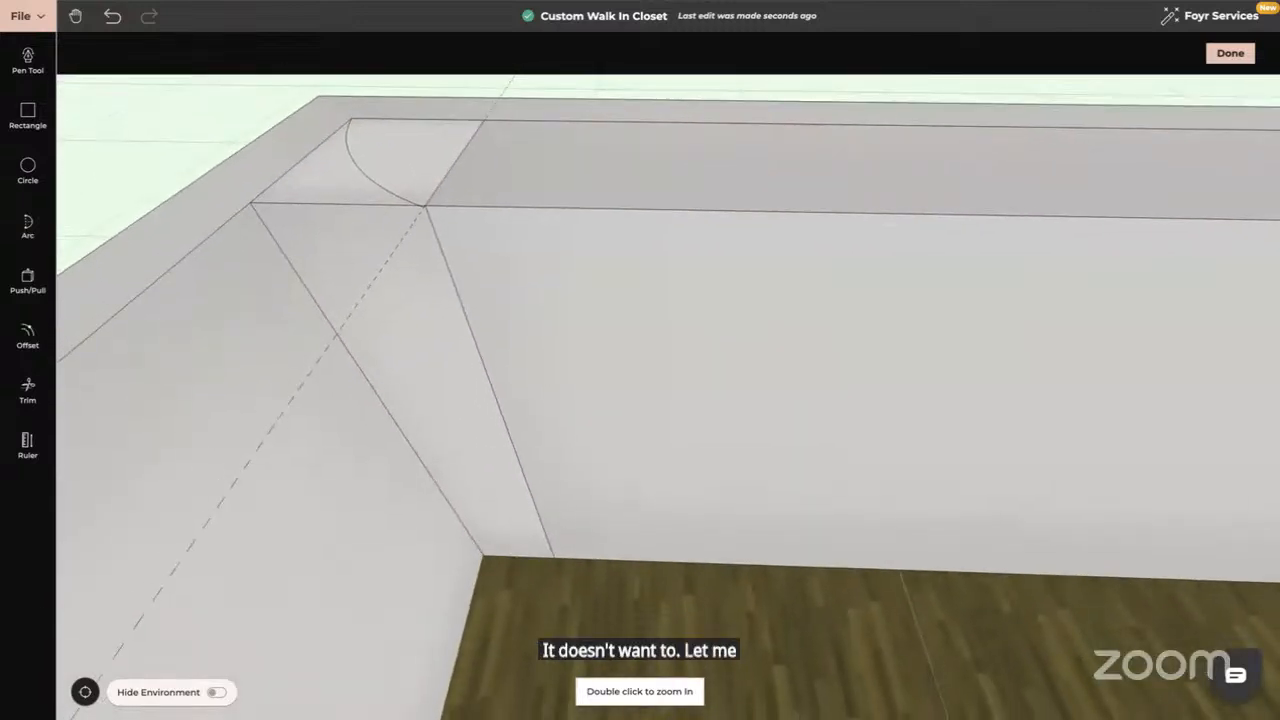
key("super+r")
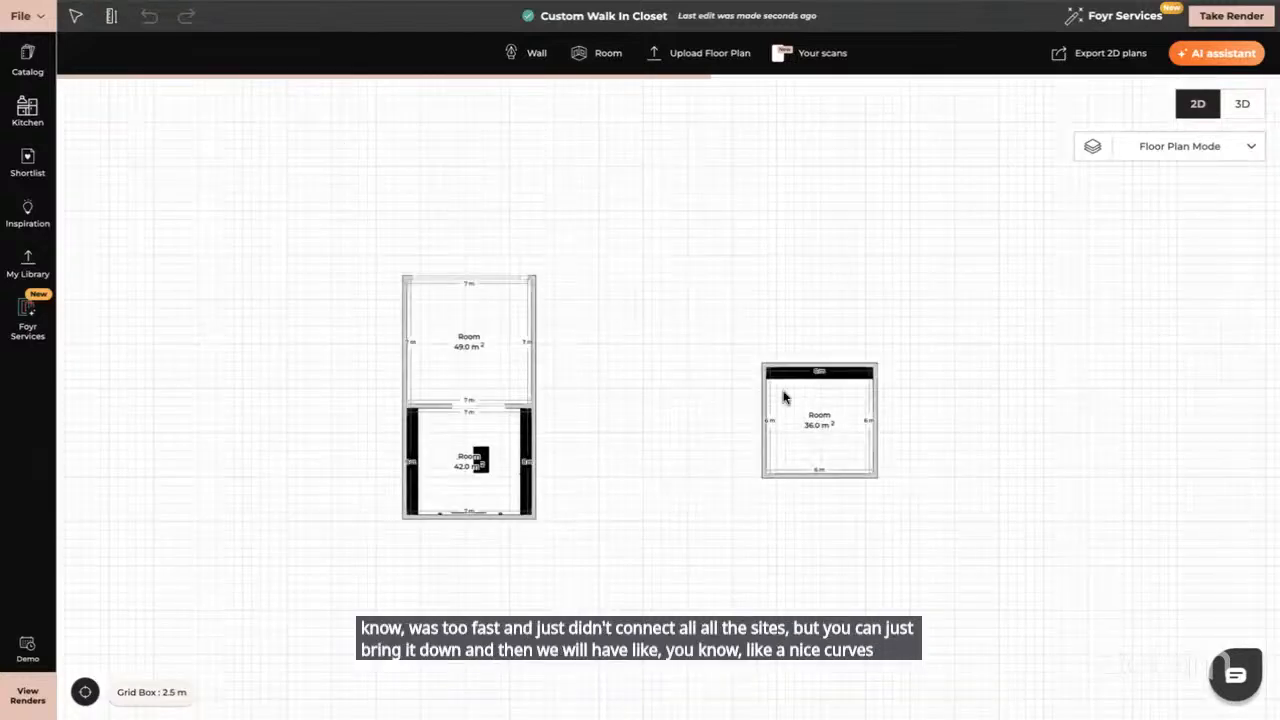
Reopen the room in 3D with Heavy object mode, then select the corner wall panel and Modify it
left_click(1240, 107)
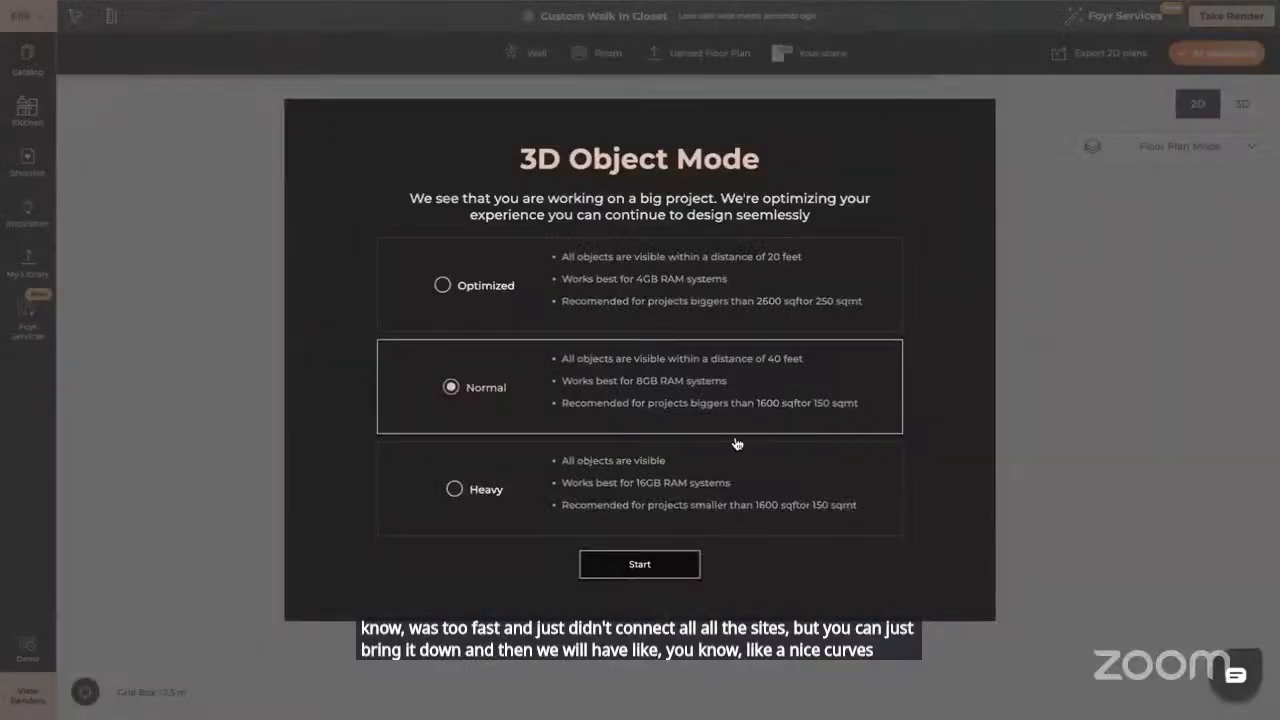
left_click(456, 487)
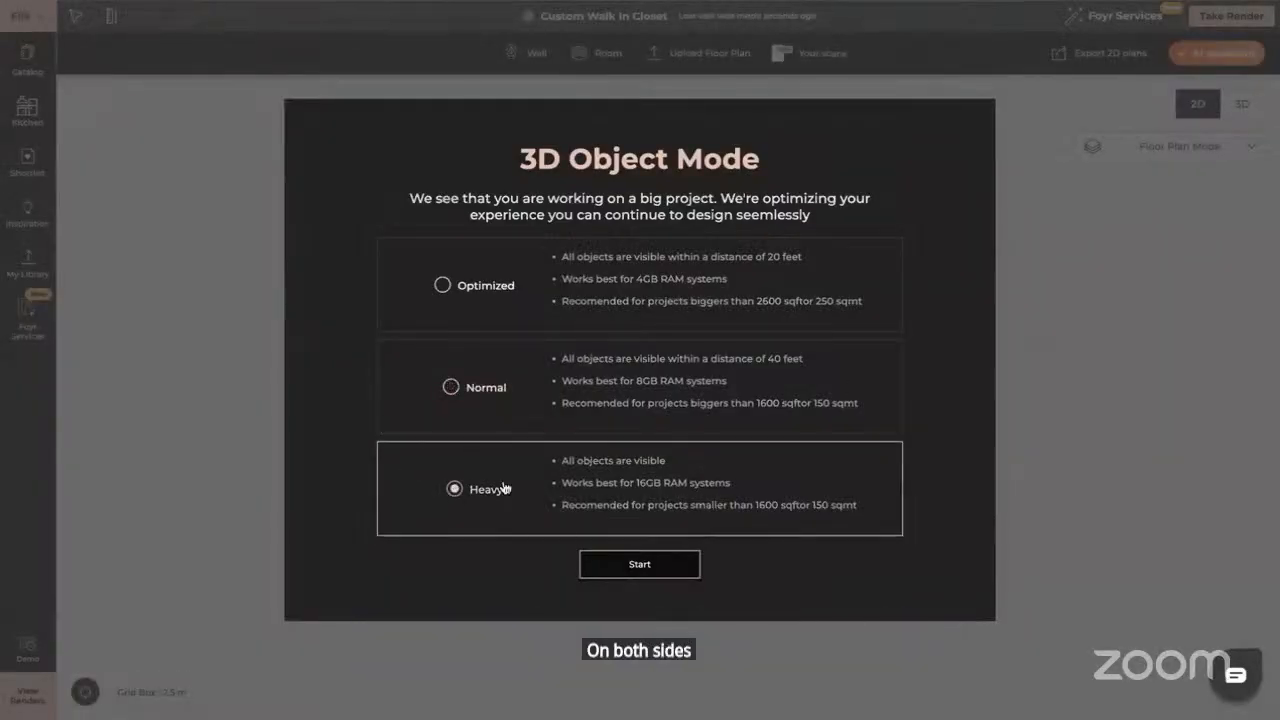
left_click(646, 566)
left_click_drag(834, 540, 1006, 443)
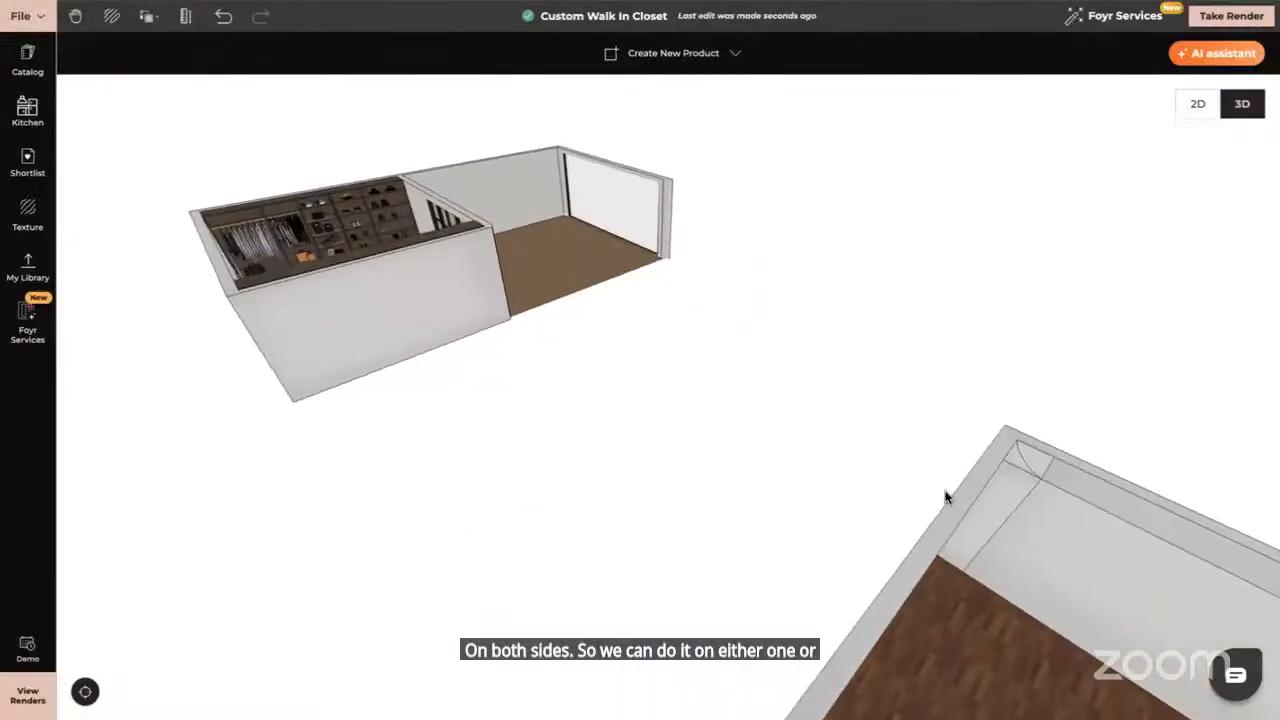
left_click(1034, 469)
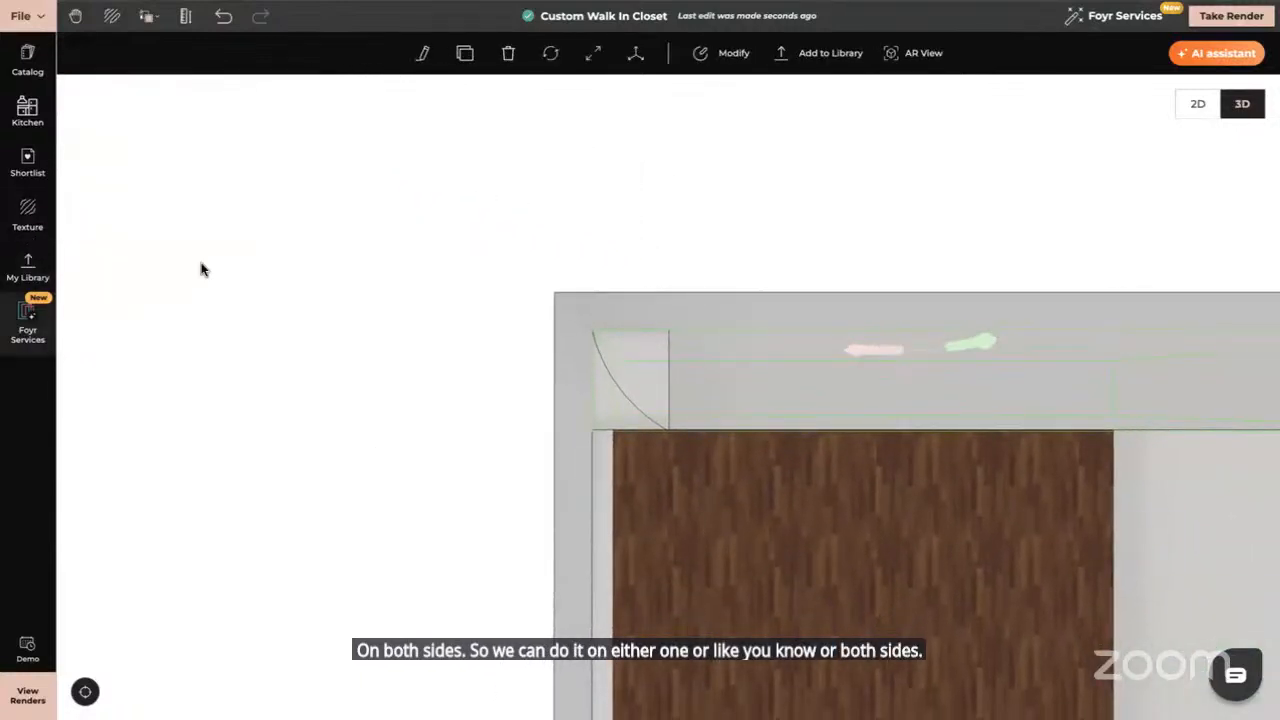
left_click(714, 54)
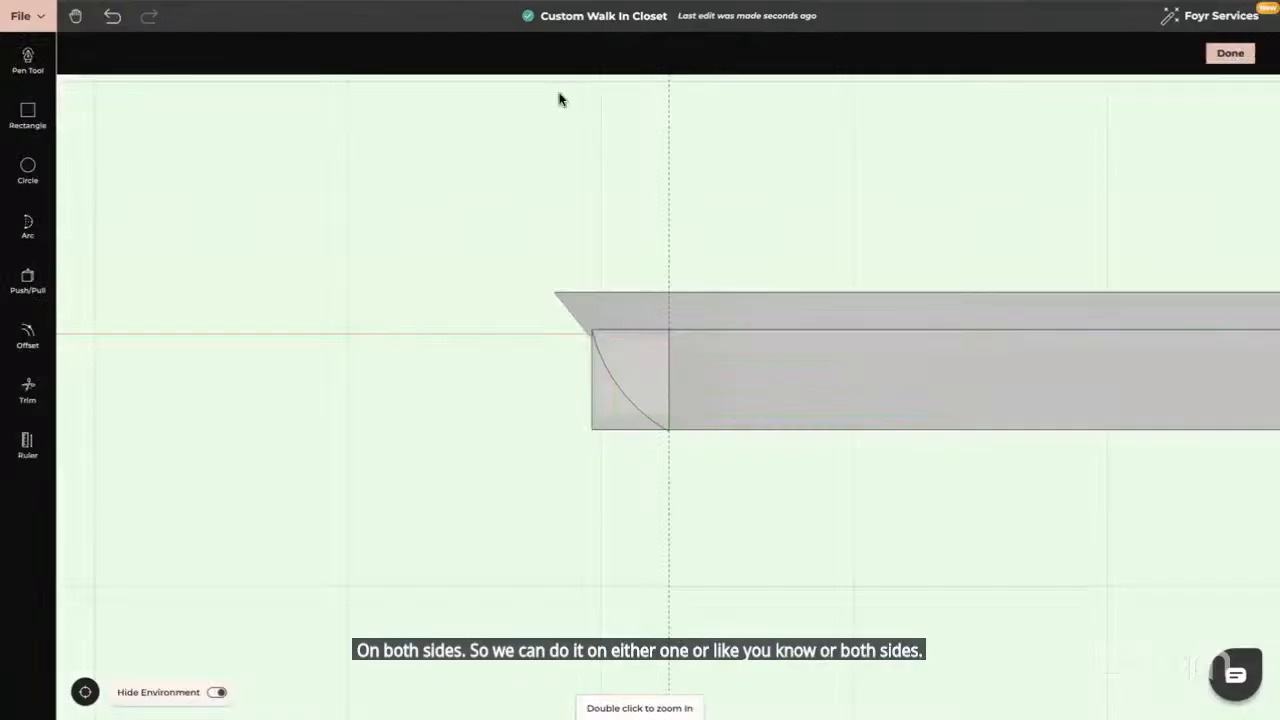
Trim the old arc and redraw a curved arc across the box end's top corner
left_click(28, 390)
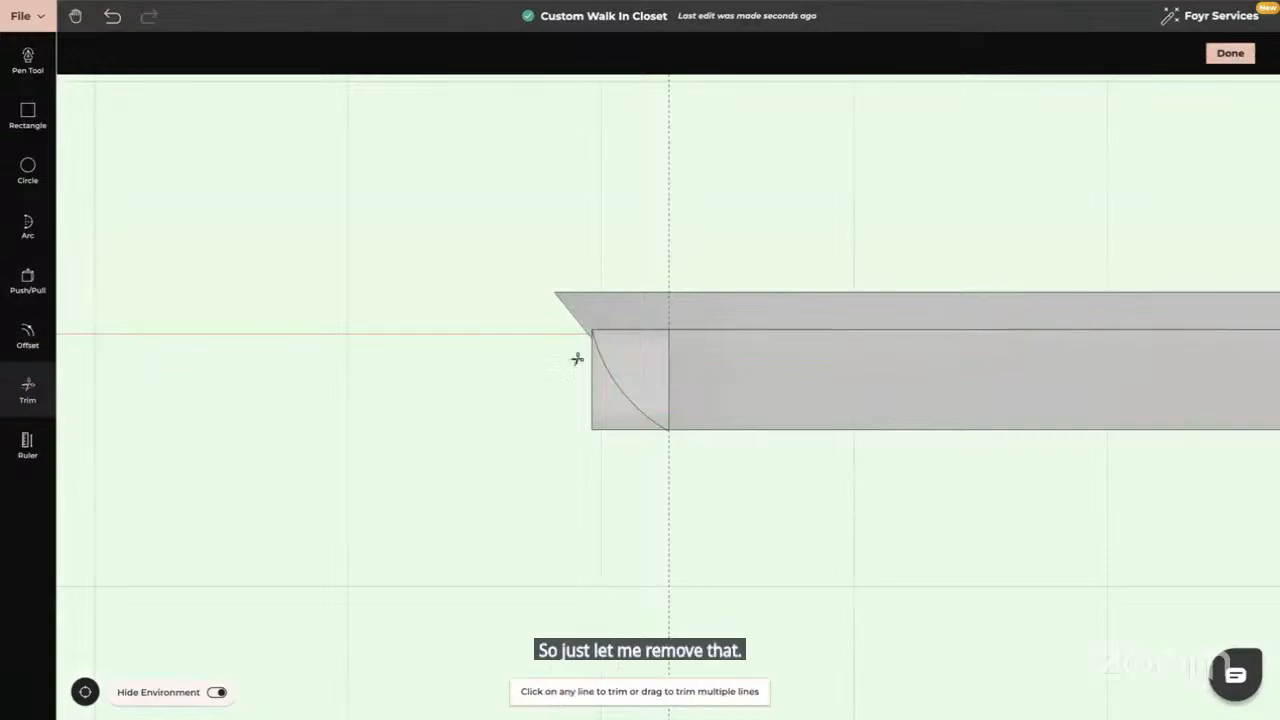
left_click(25, 238)
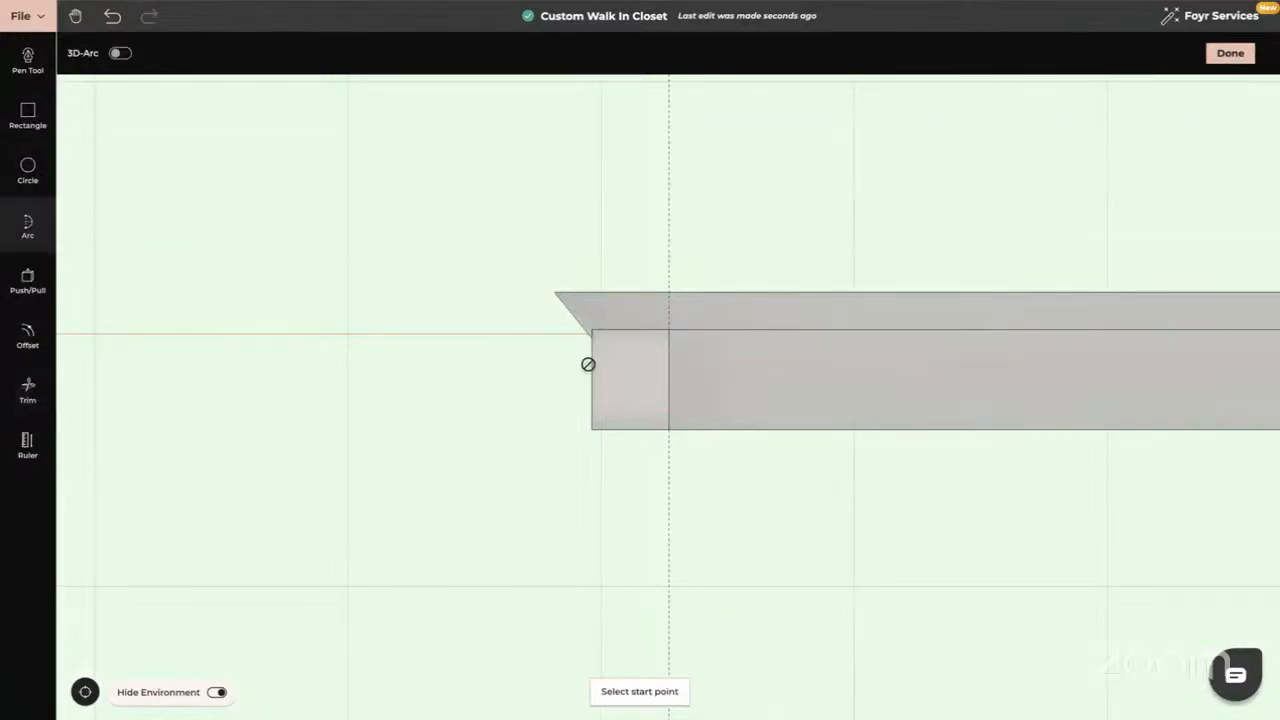
left_click(592, 330)
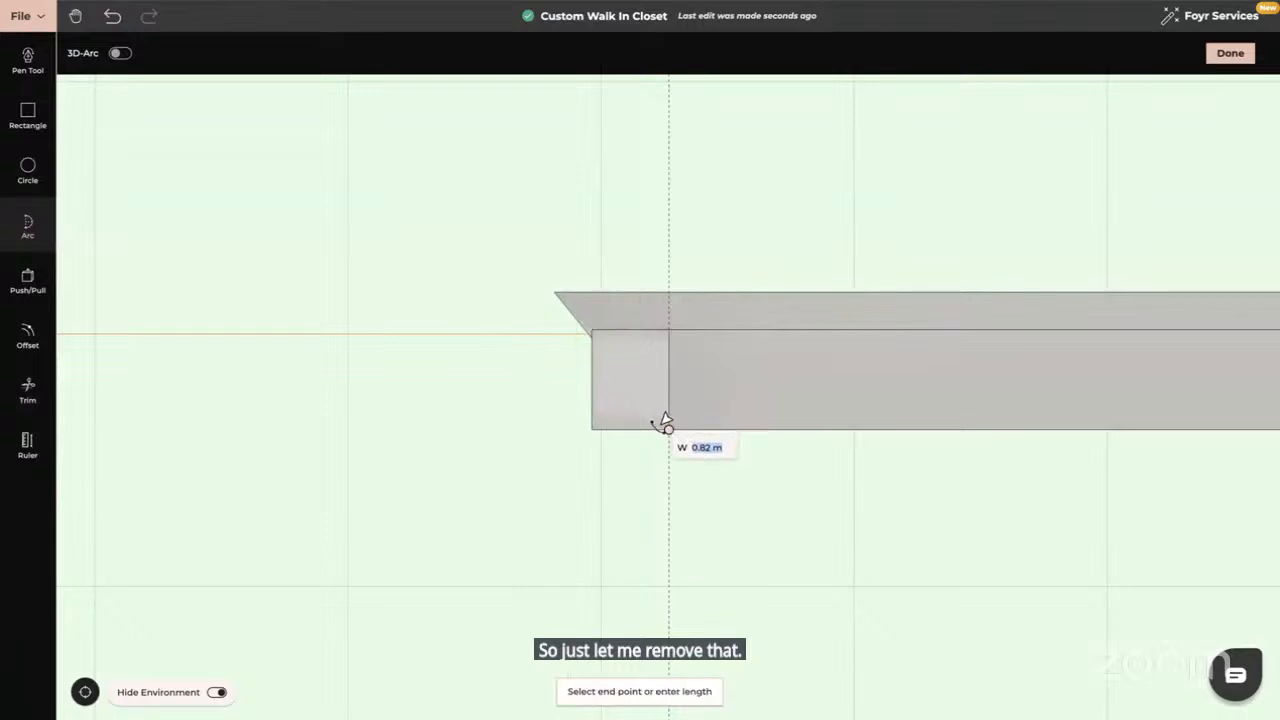
left_click(667, 426)
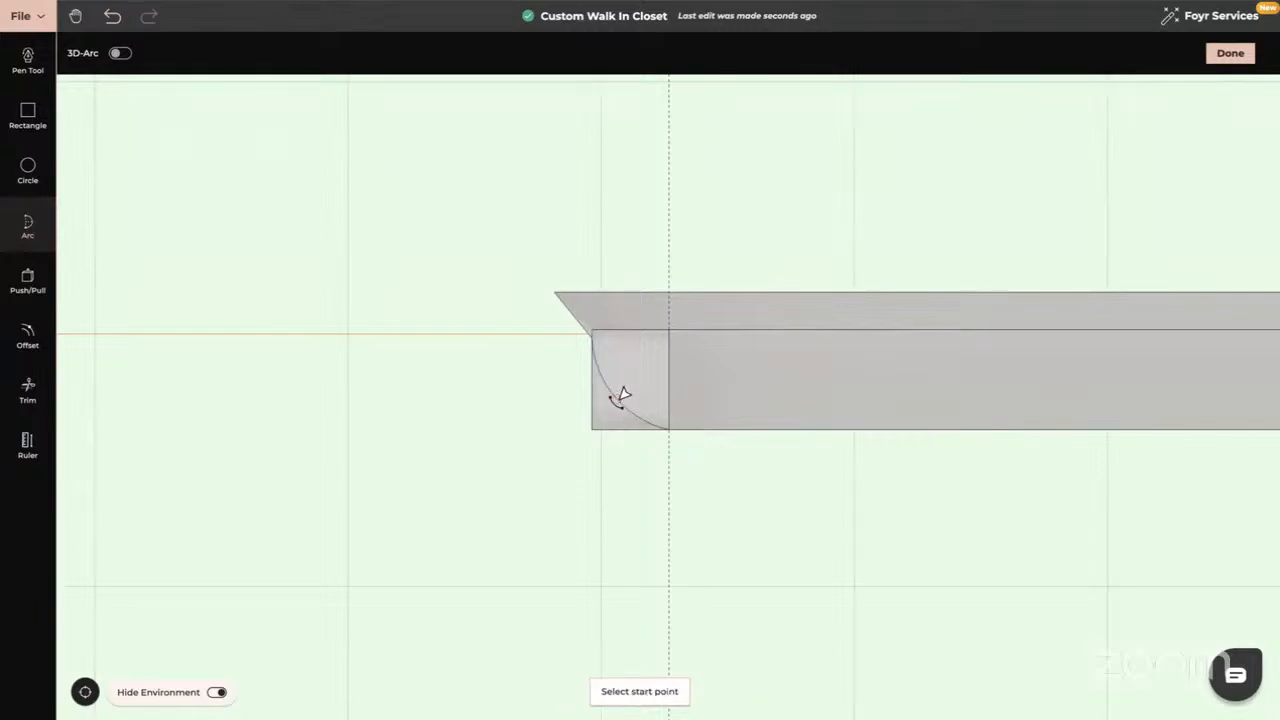
left_click(617, 398)
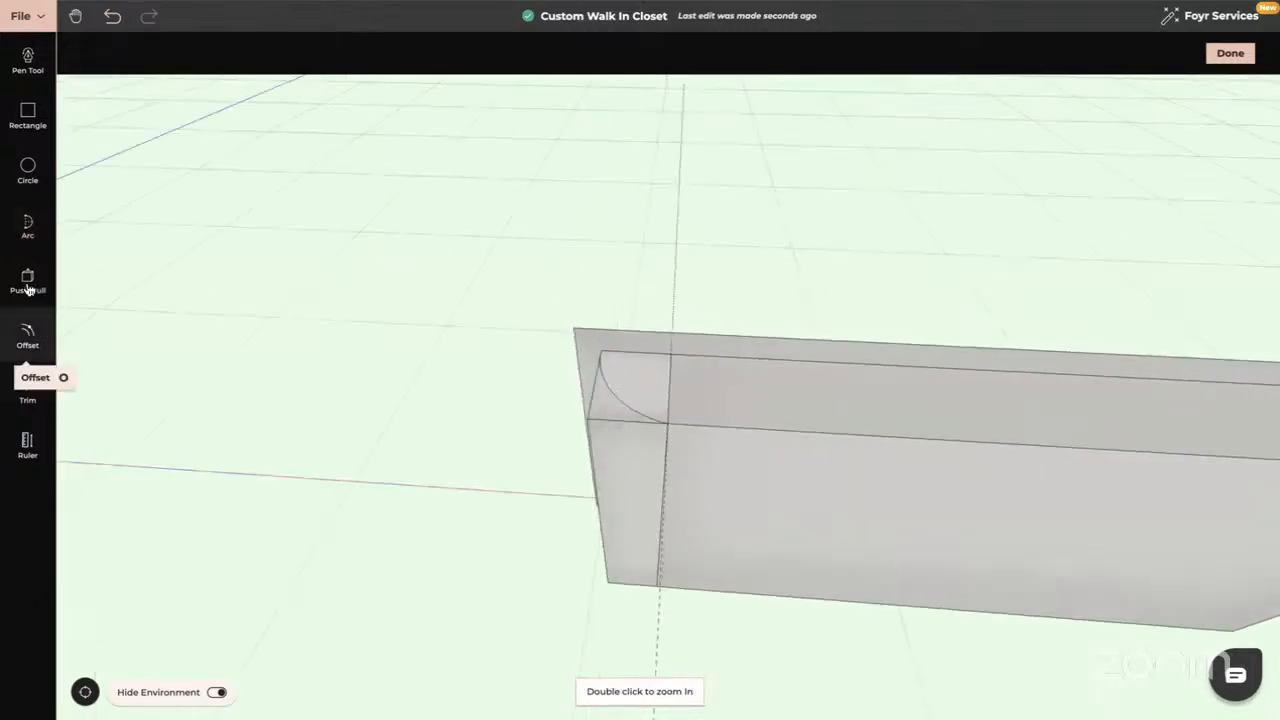
Push the arc's corner face down through the panel, then click Done to return to the room
left_click(28, 282)
left_click(597, 411)
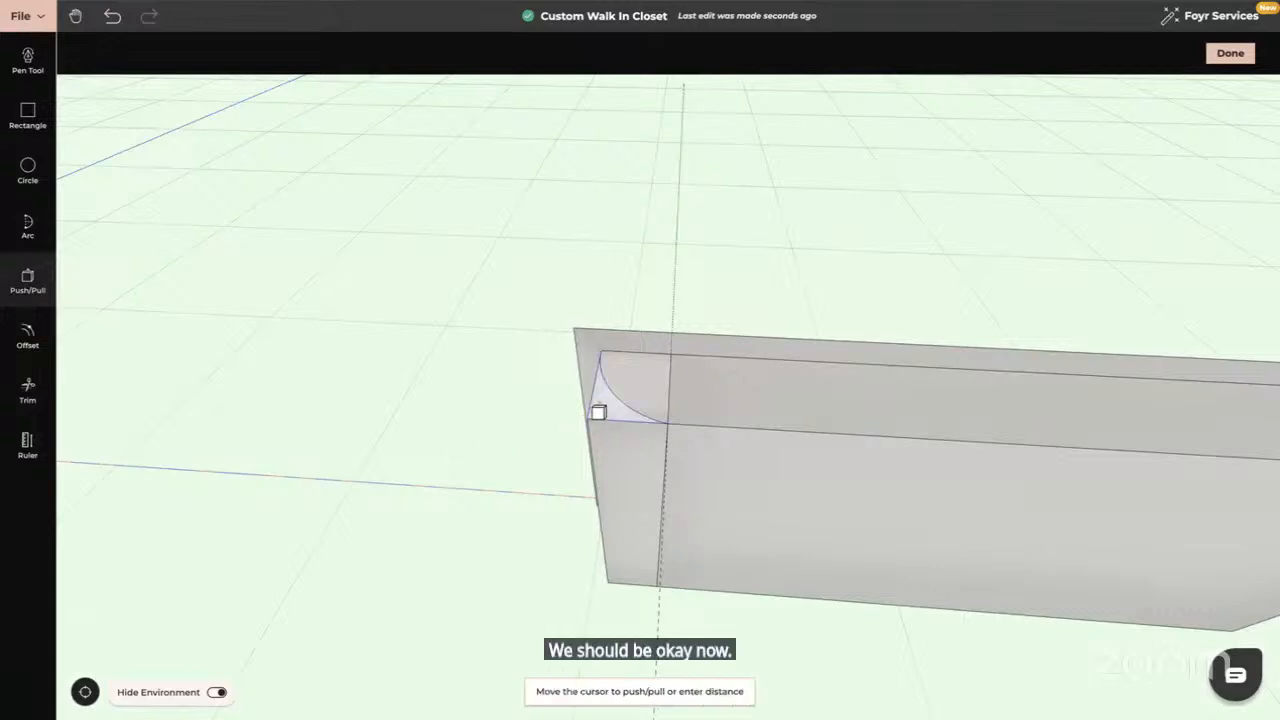
left_click(620, 584)
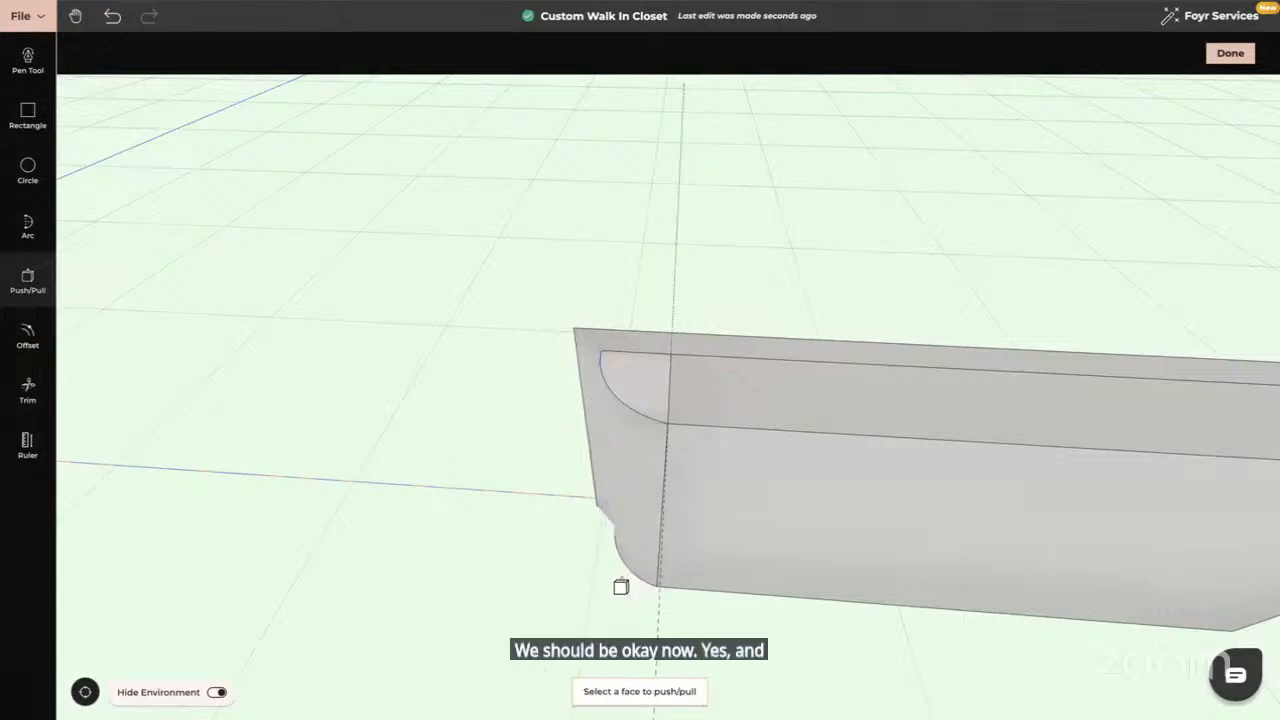
key("Escape")
left_click(1230, 53)
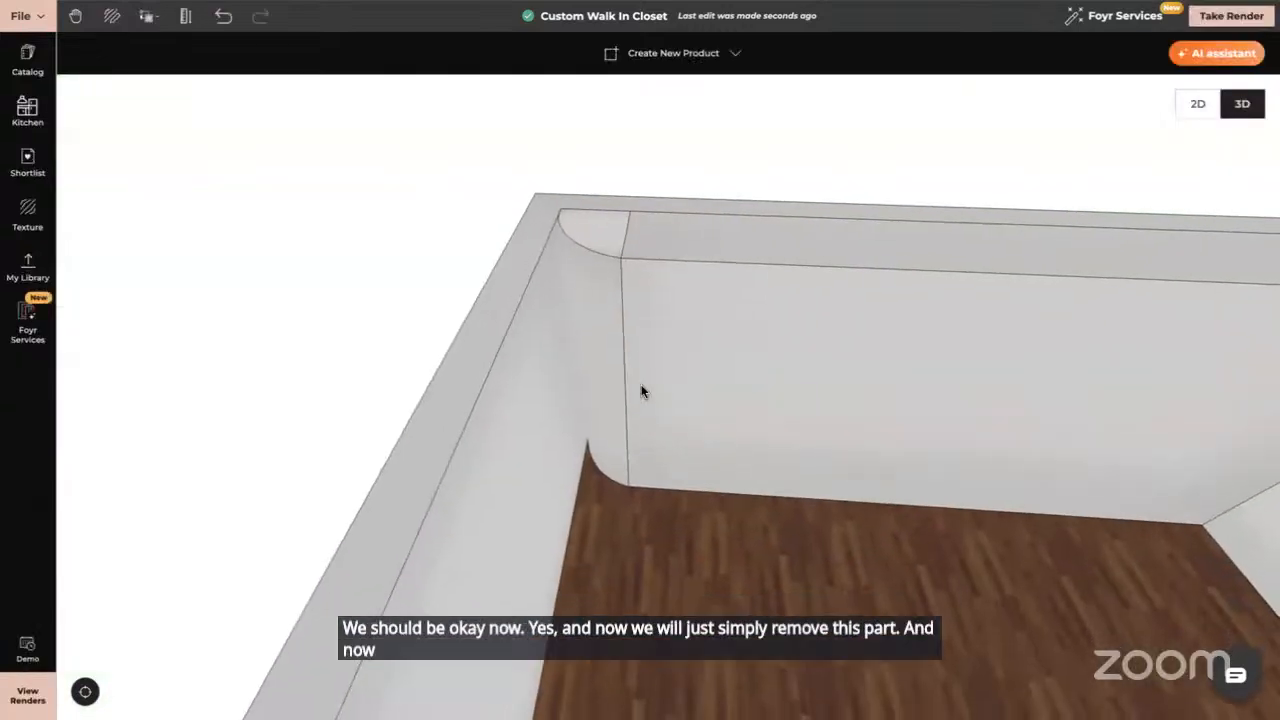
left_click_drag(641, 391, 640, 355)
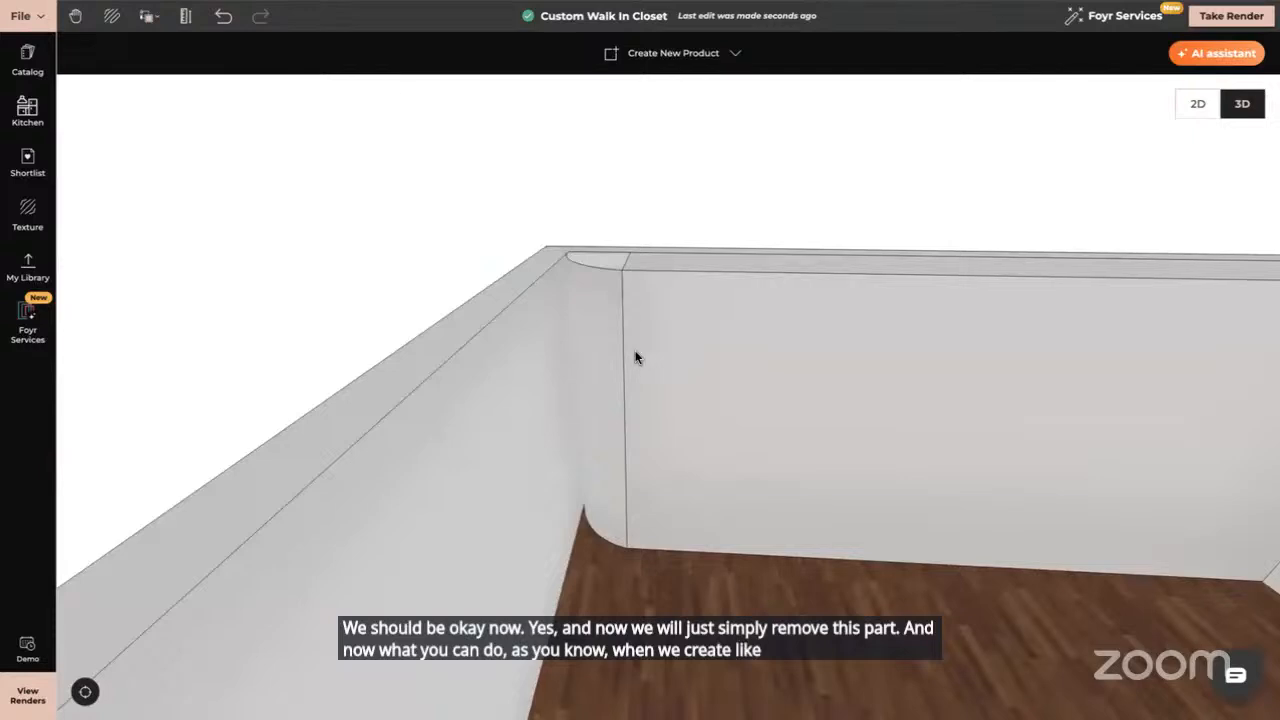
Select the curved wall panel, open it with Modify, and switch off Hide Environment
left_click_drag(677, 386, 555, 319)
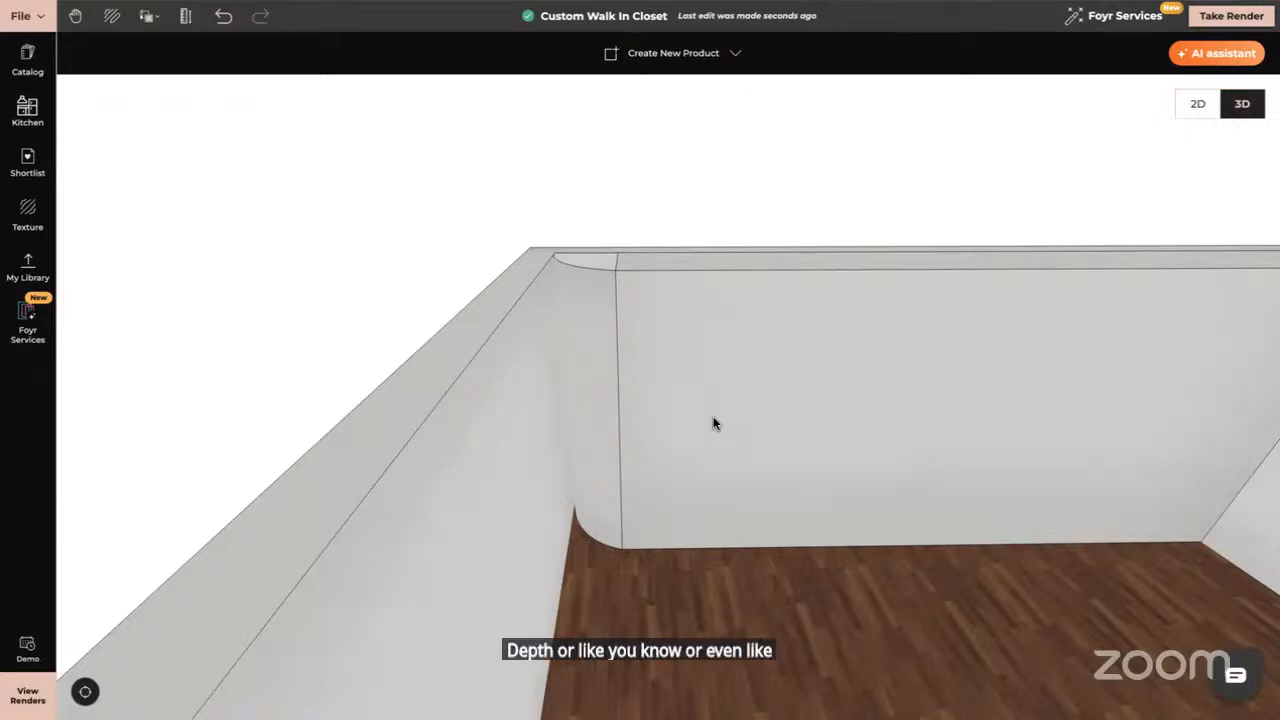
left_click(737, 331)
left_click(702, 58)
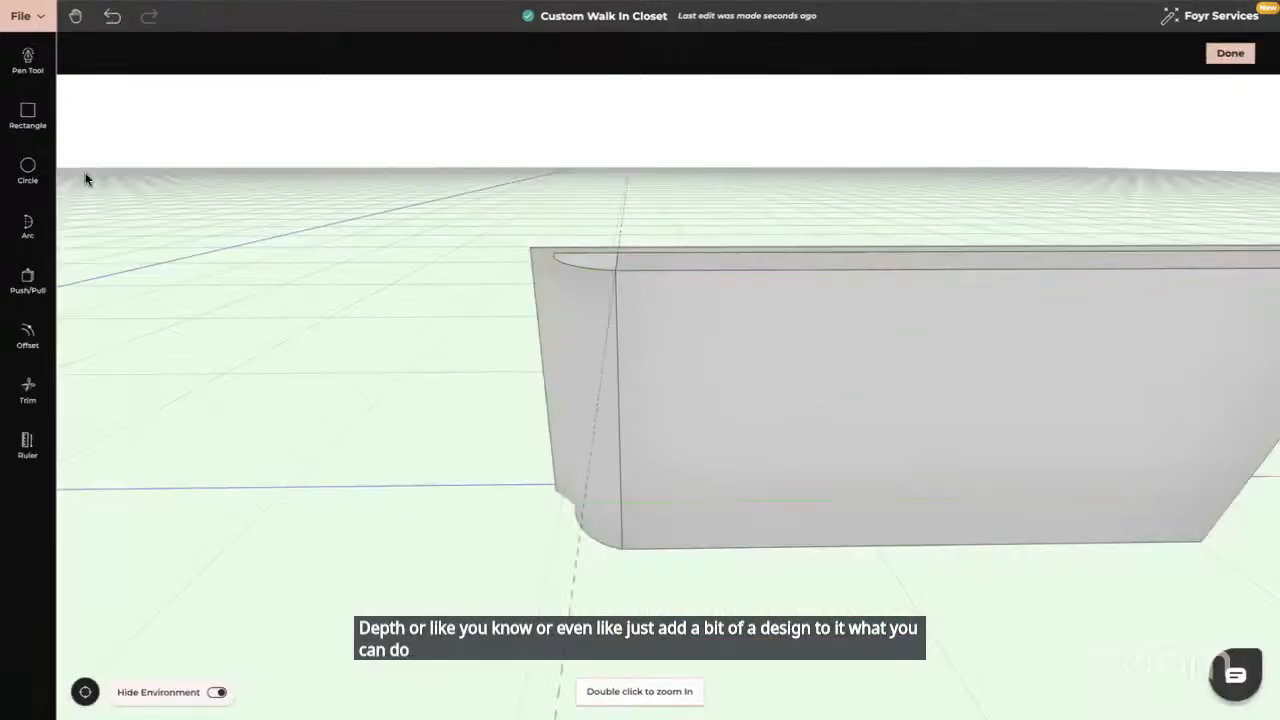
left_click(218, 691)
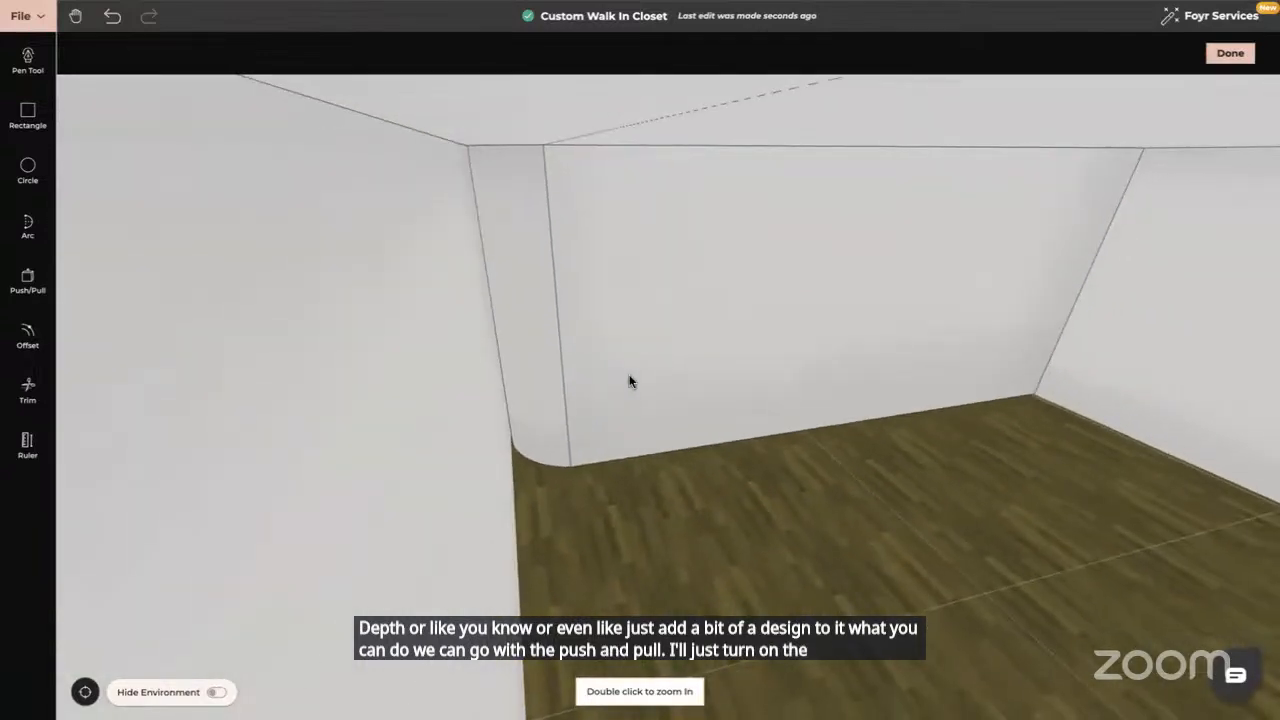
Pull three thin strips at the rounded corner out by 0.1 each with Push/Pull
left_click(27, 280)
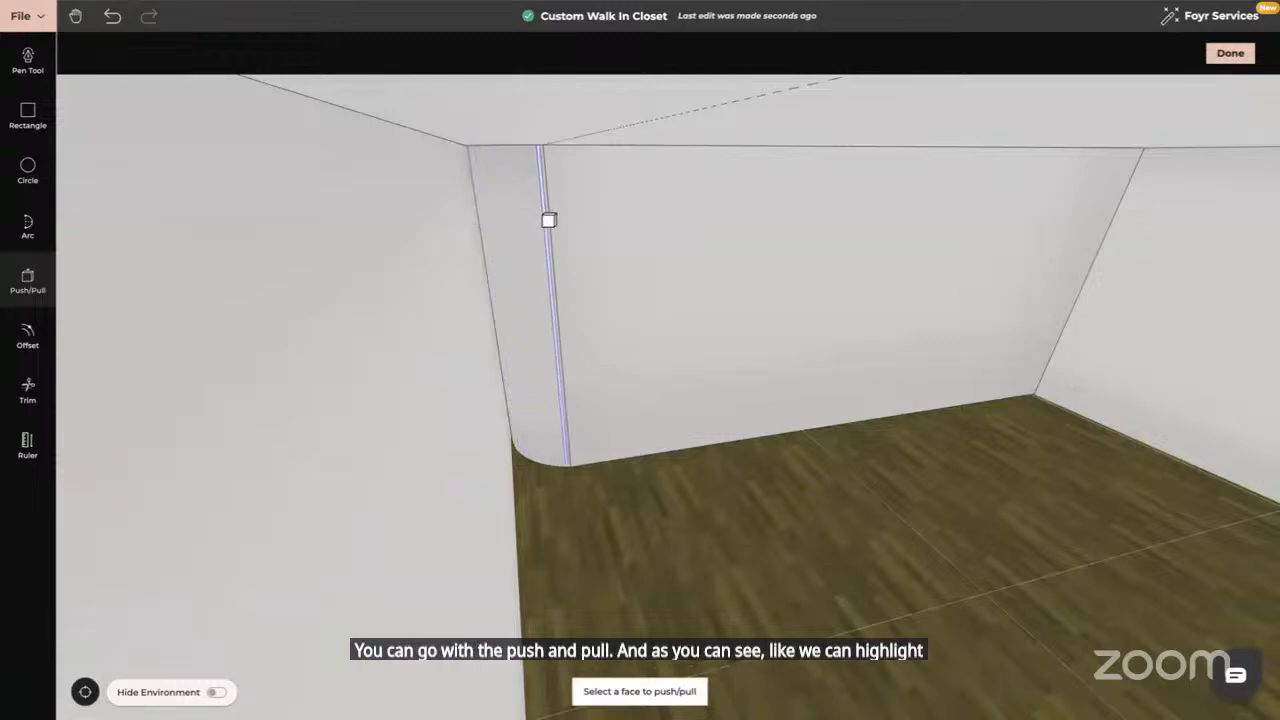
scroll(548, 219, "down", 3)
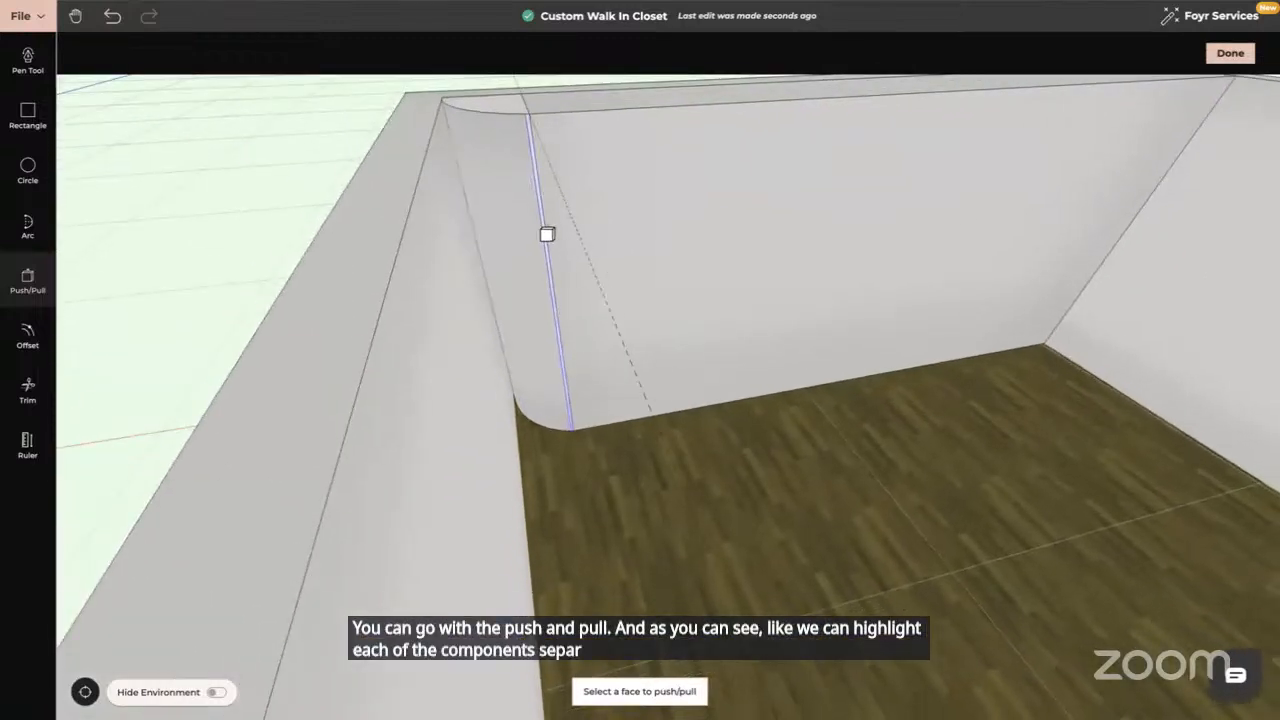
left_click(545, 233)
type("0.1")
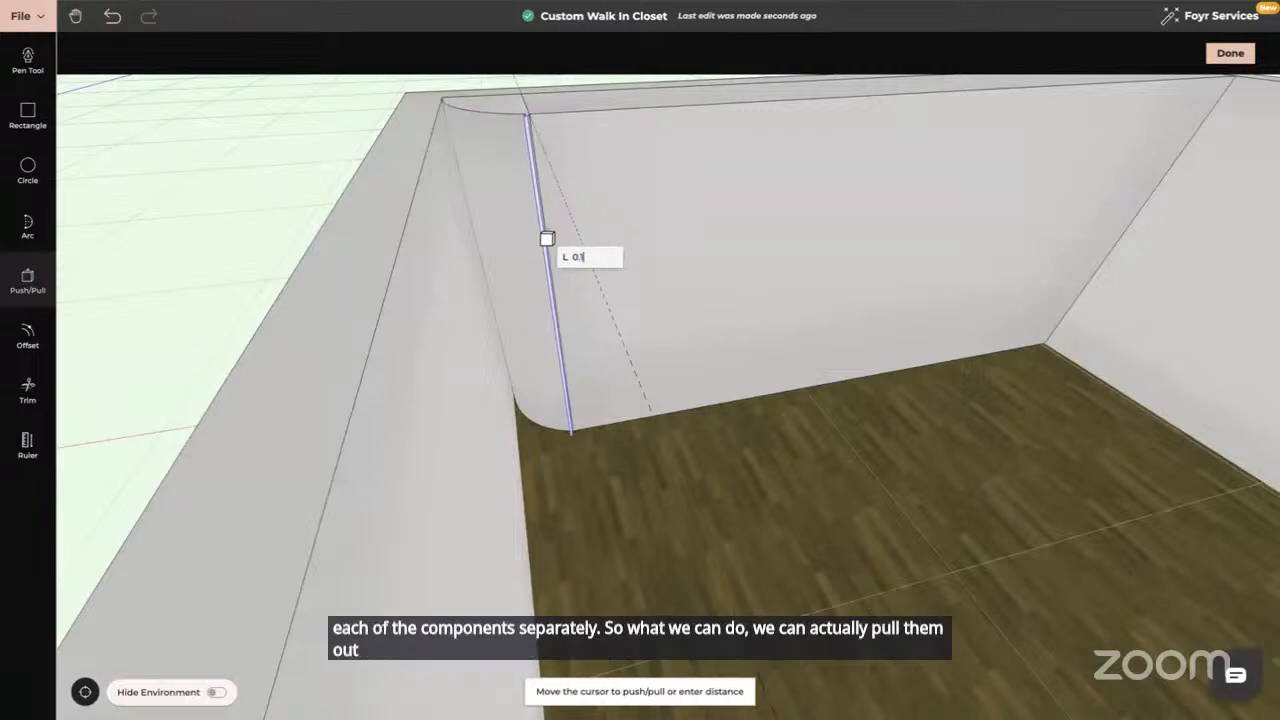
key("Return")
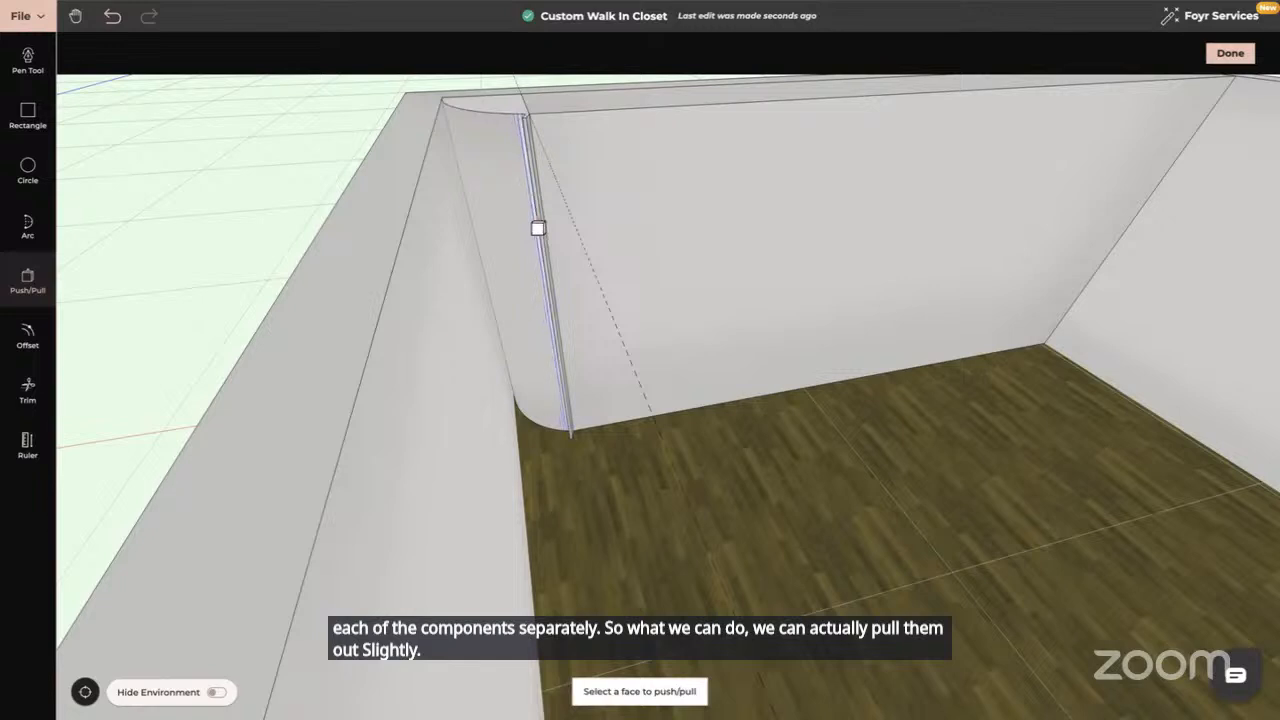
left_click(538, 228)
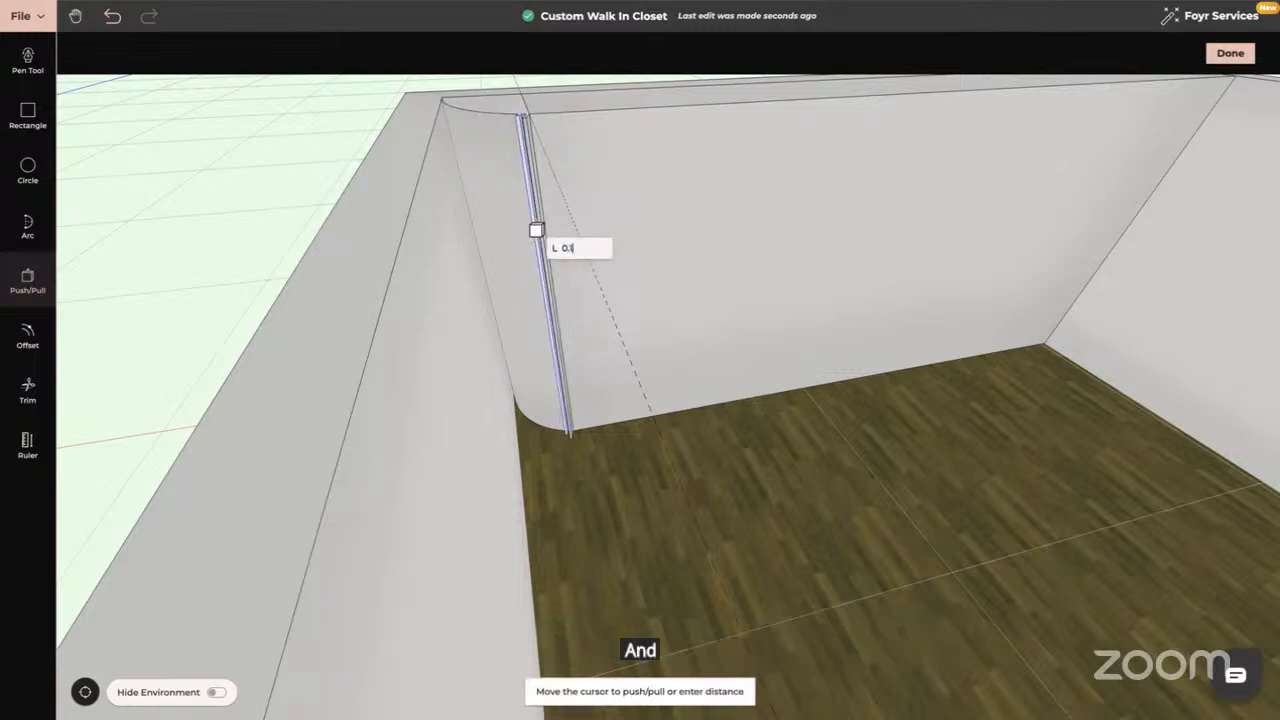
key("Return")
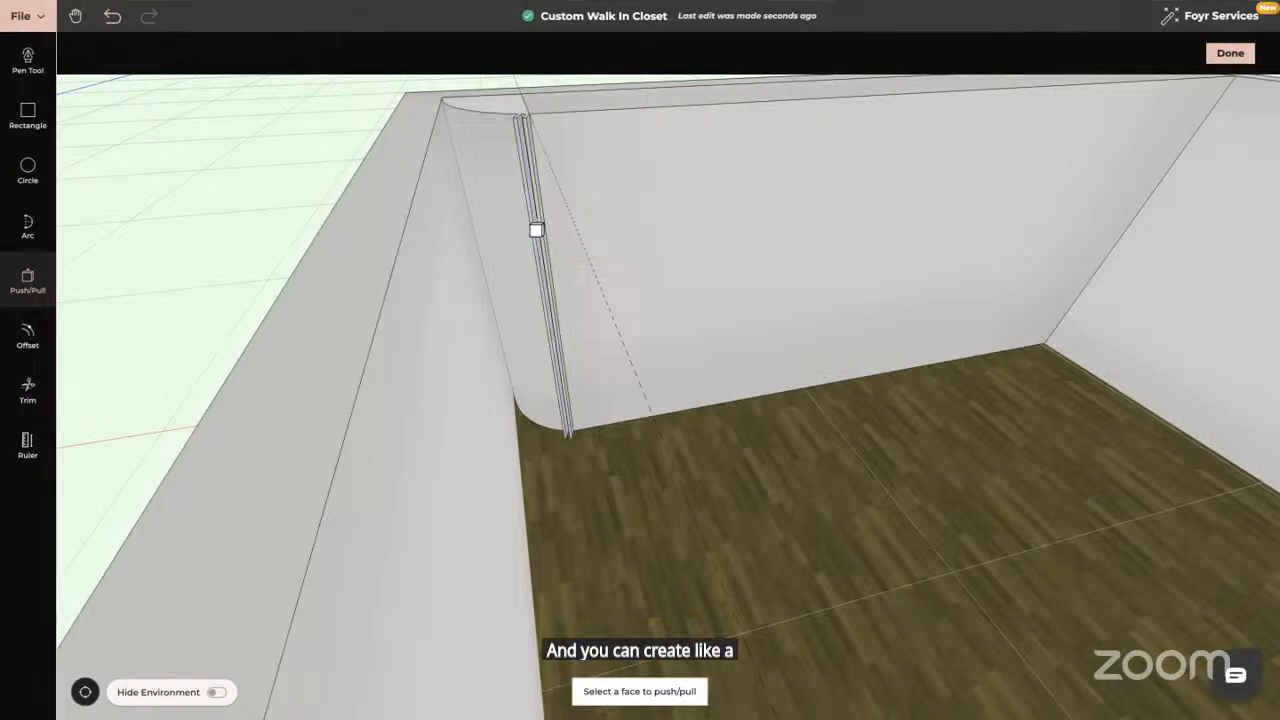
left_click(530, 230)
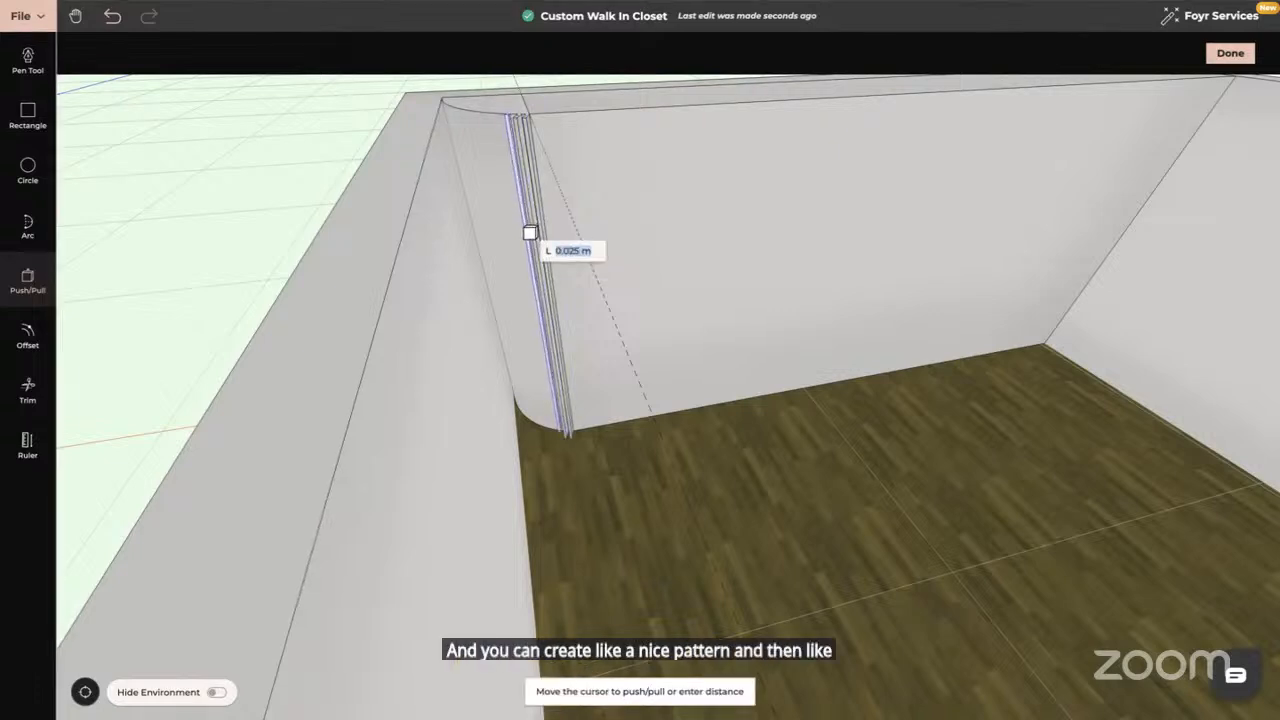
type("0.1")
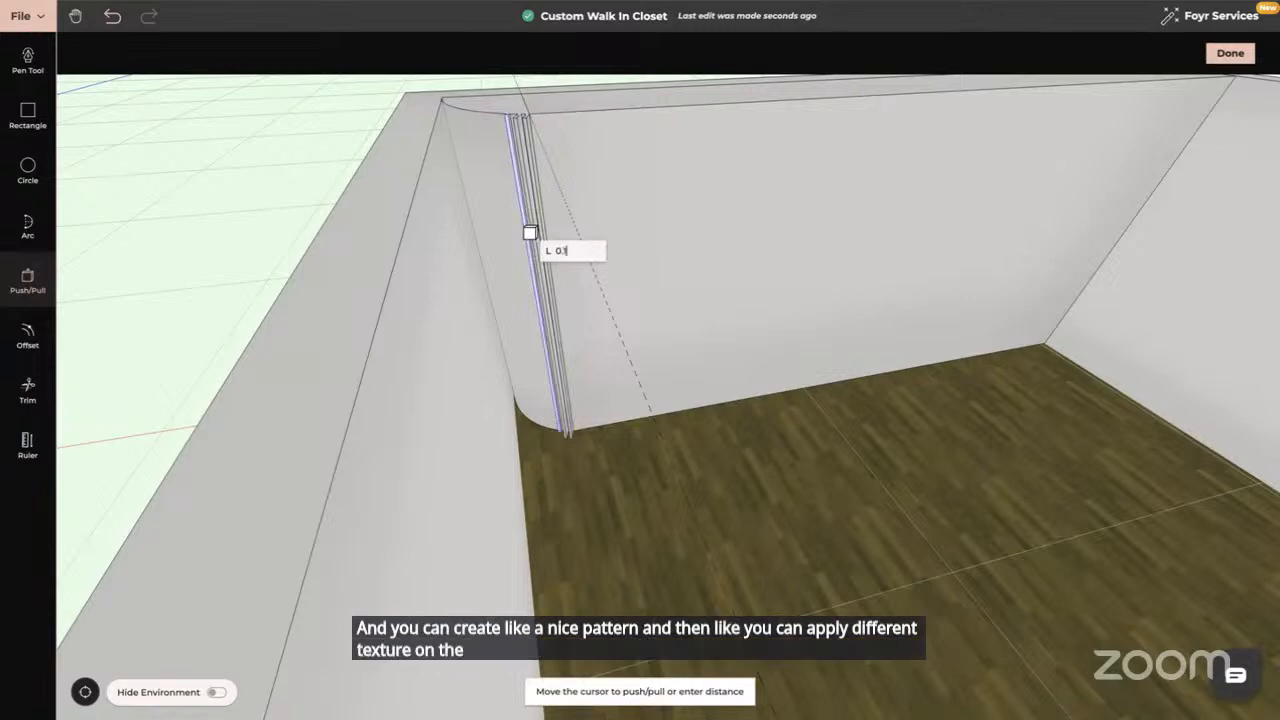
key("Return")
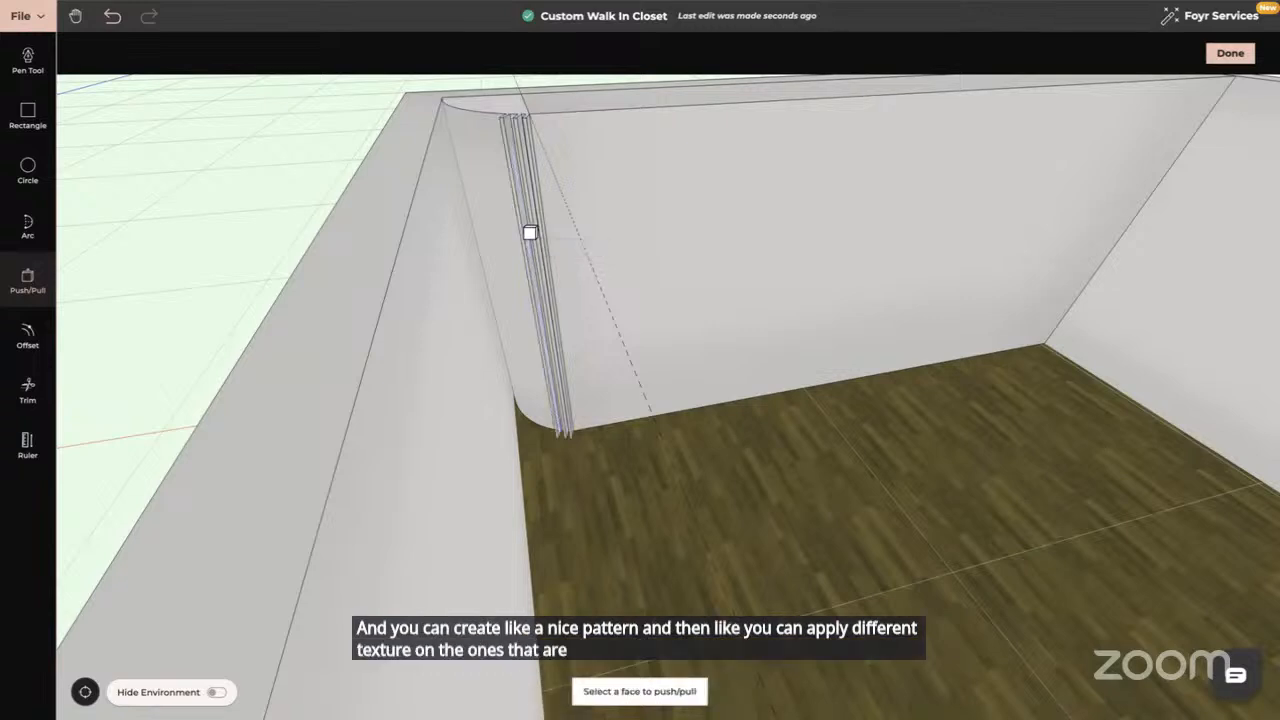
key("Escape")
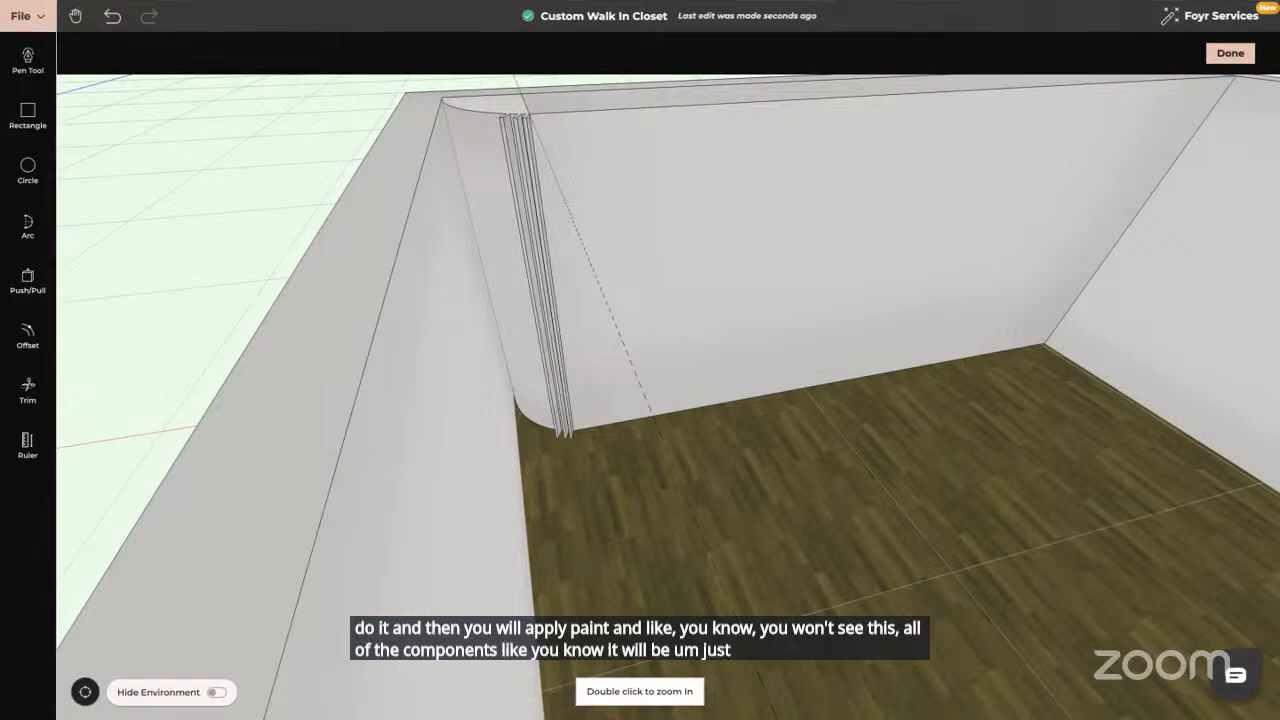
Undo the layered corner strip extrusions and the curved corner strip
double_click(491, 263)
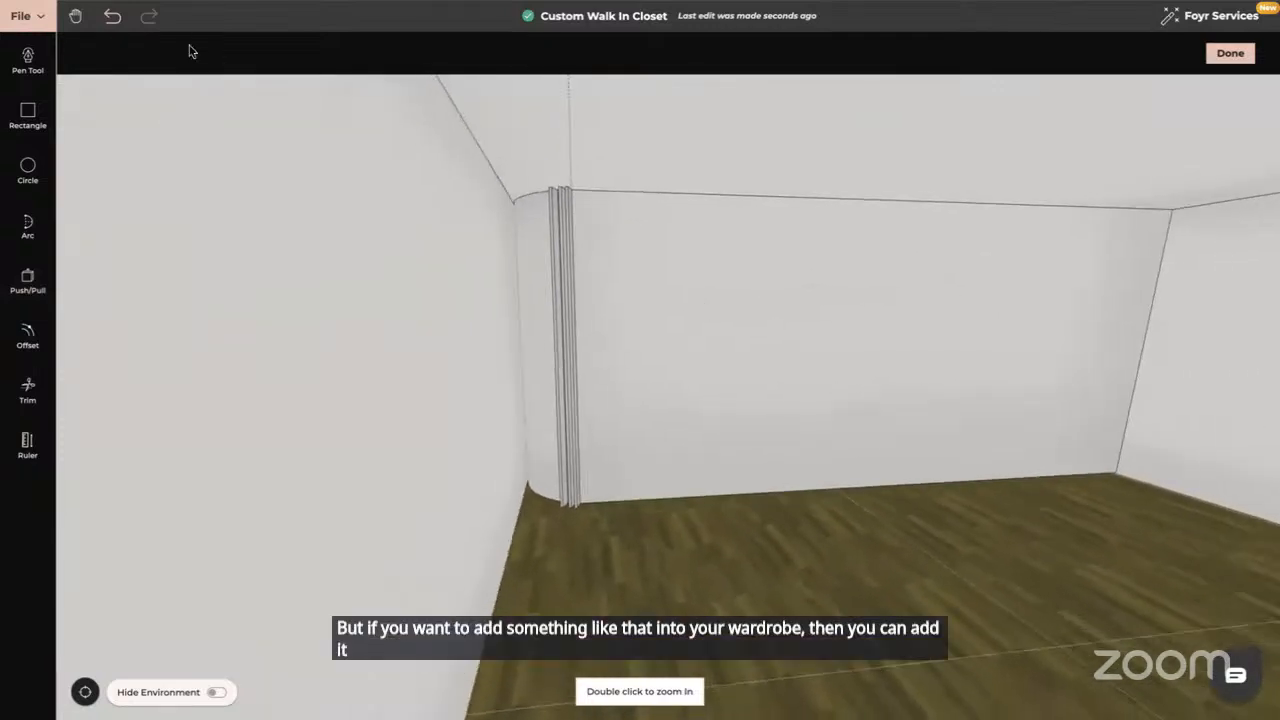
left_click(113, 17)
left_click(113, 19)
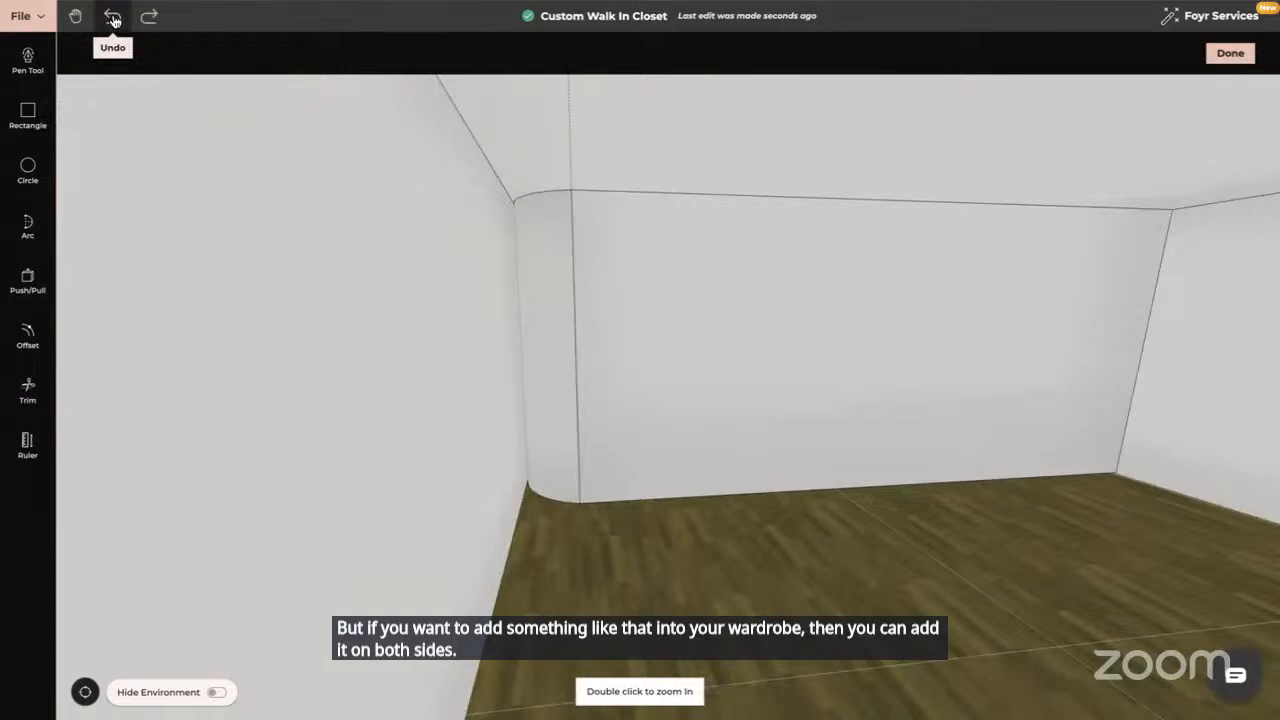
left_click(113, 19)
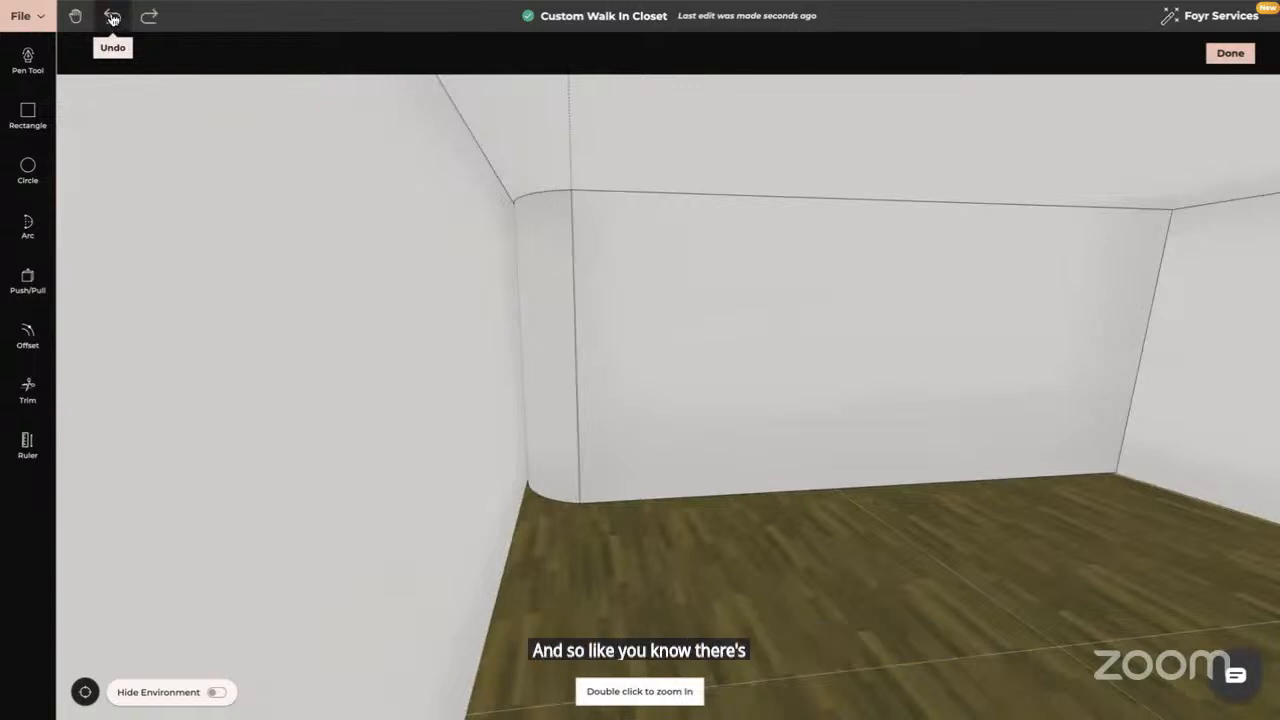
left_click(223, 17)
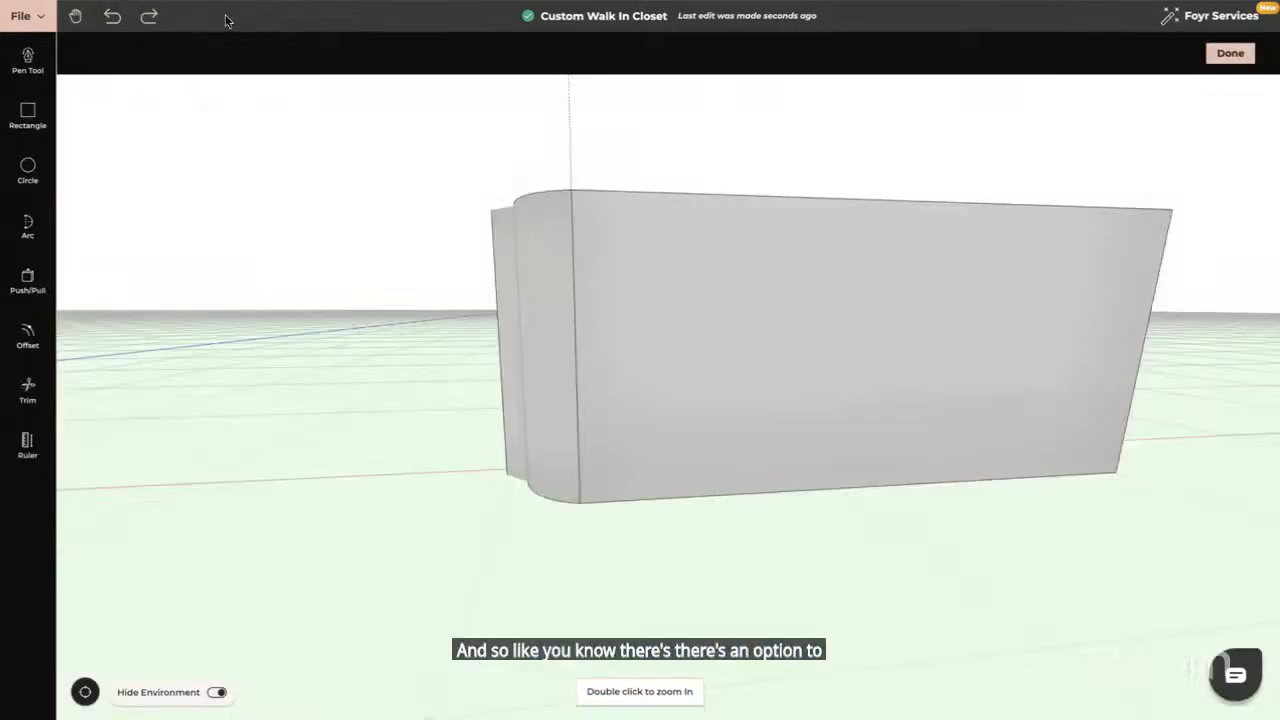
left_click(113, 19)
Show the environment again, trim the short and diagonal corner lines, and zoom to the back wall
left_click_drag(329, 126, 737, 269)
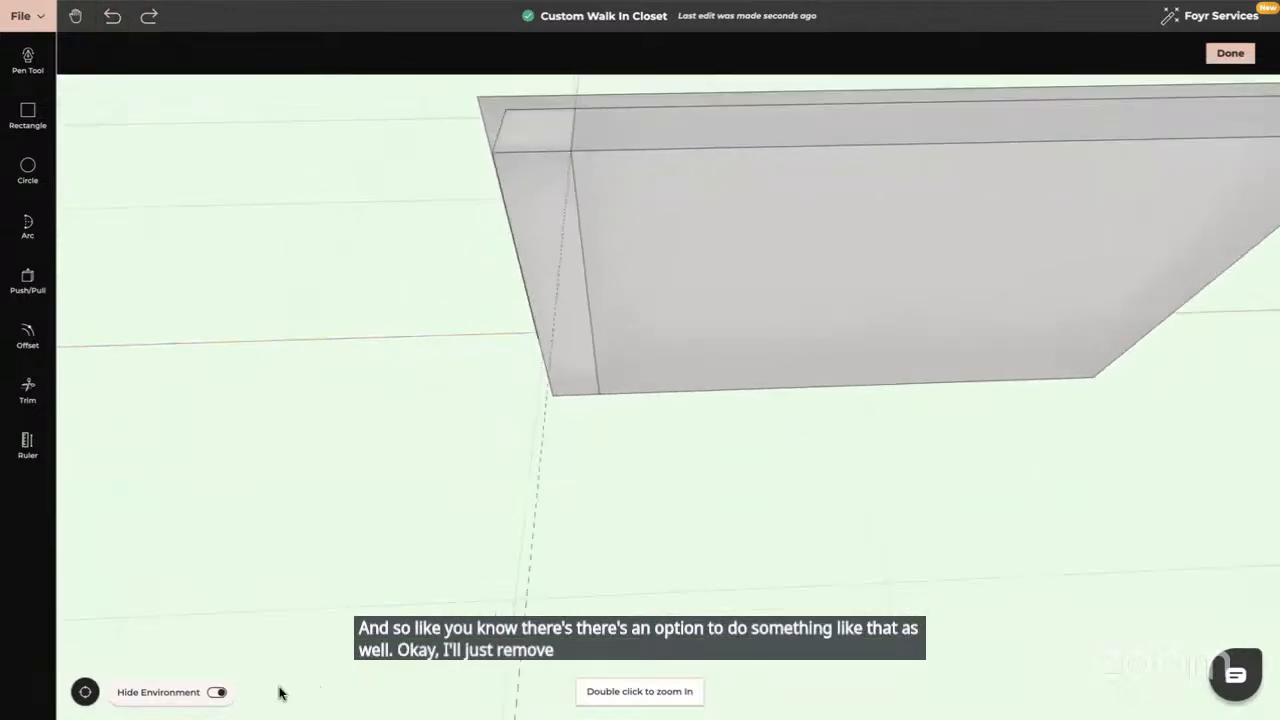
left_click(216, 692)
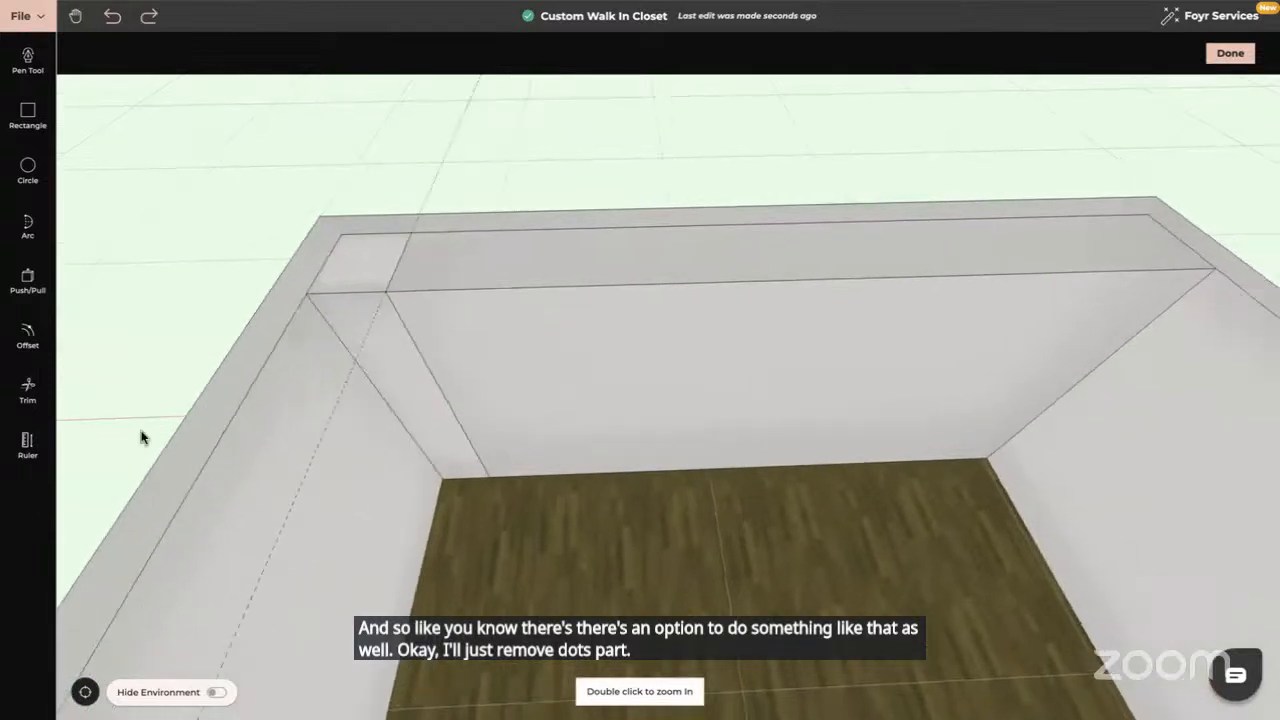
left_click(28, 390)
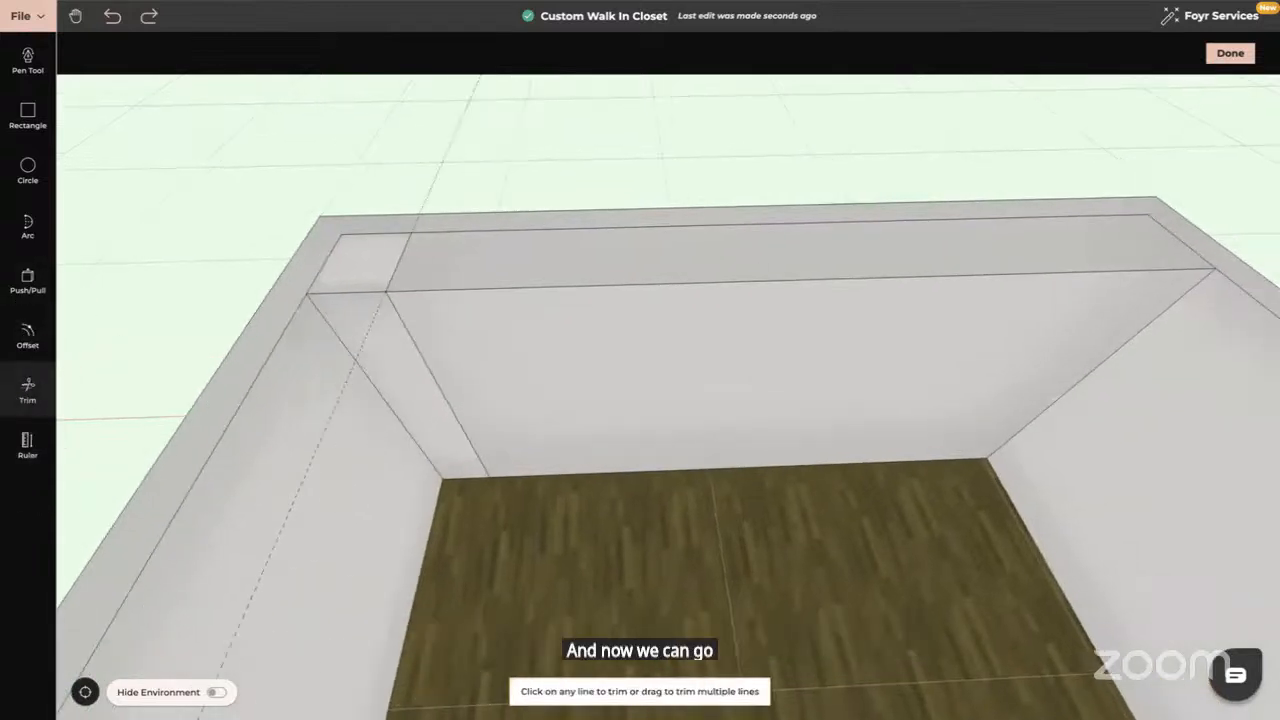
left_click(396, 256)
left_click(412, 340)
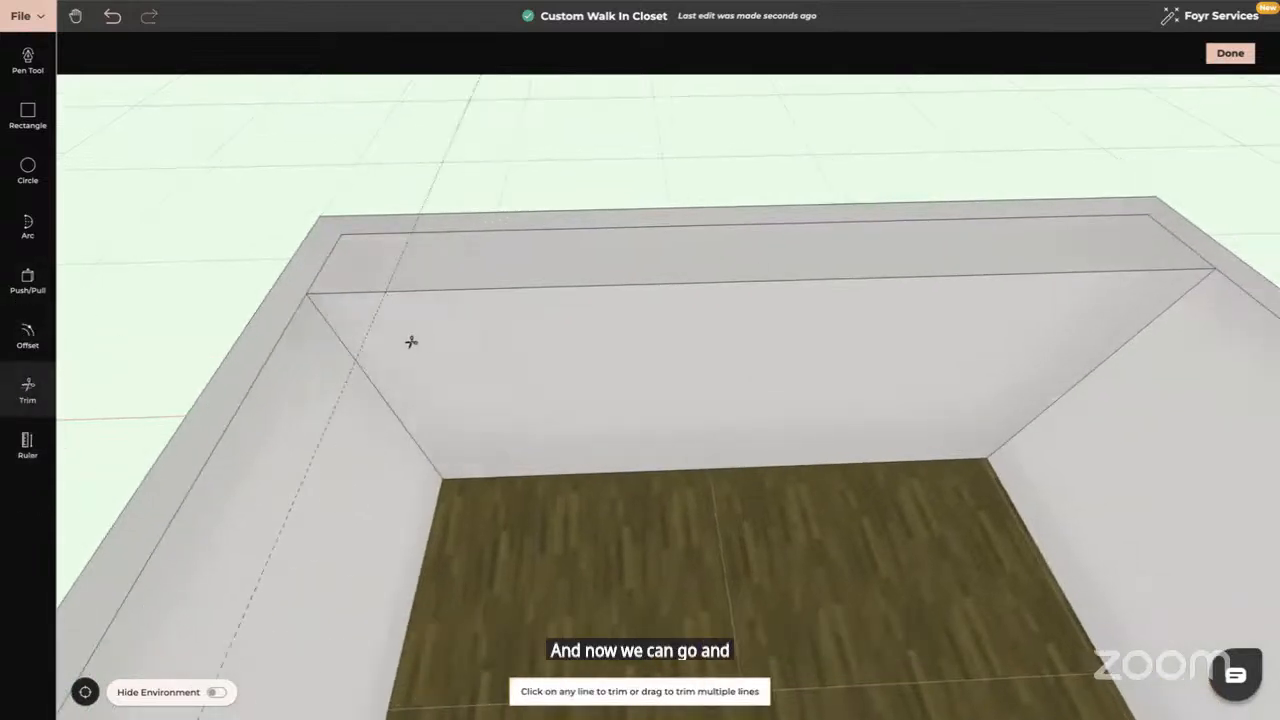
key("Escape")
double_click(390, 380)
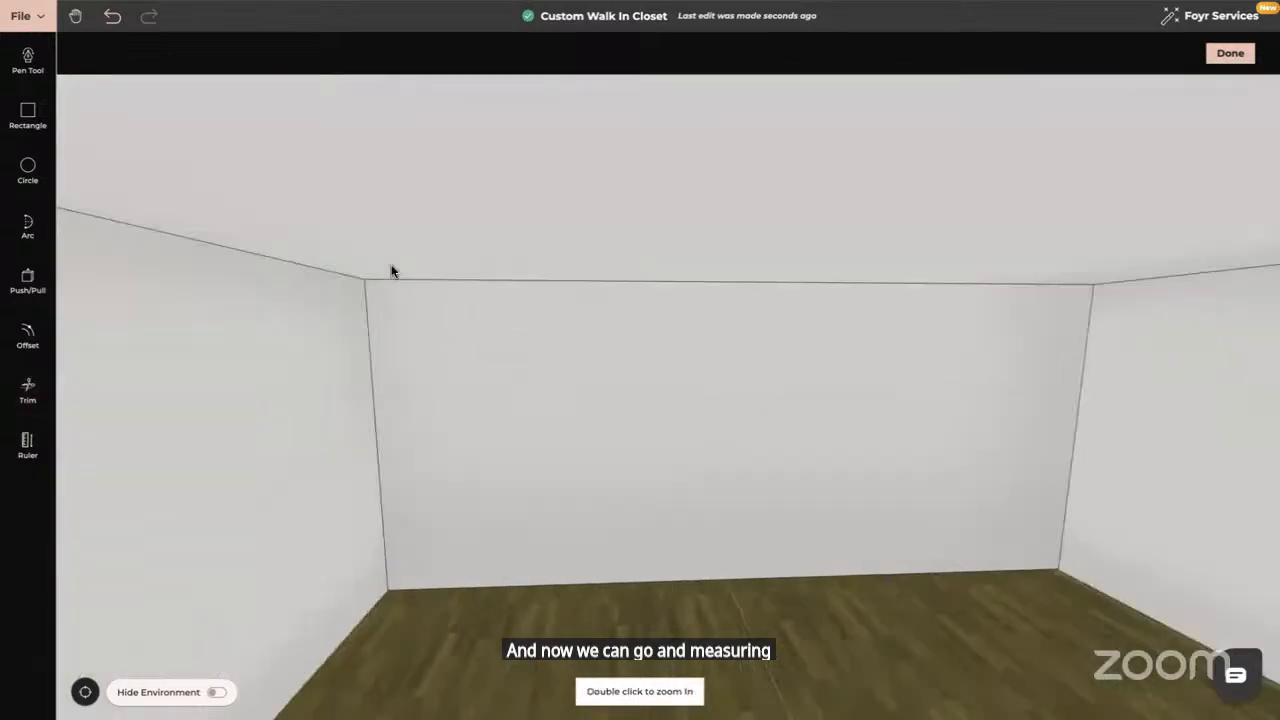
Offset division lines across the front face, the first 1 m from the left edge
key("t")
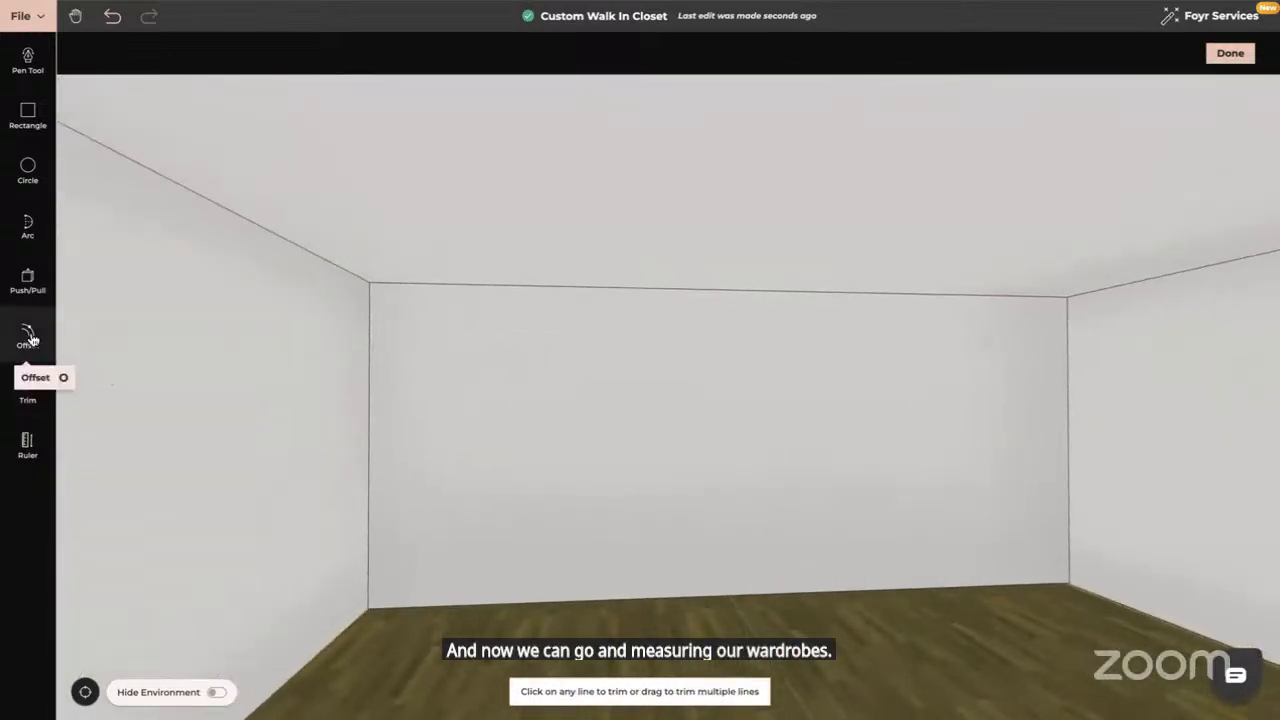
left_click(29, 337)
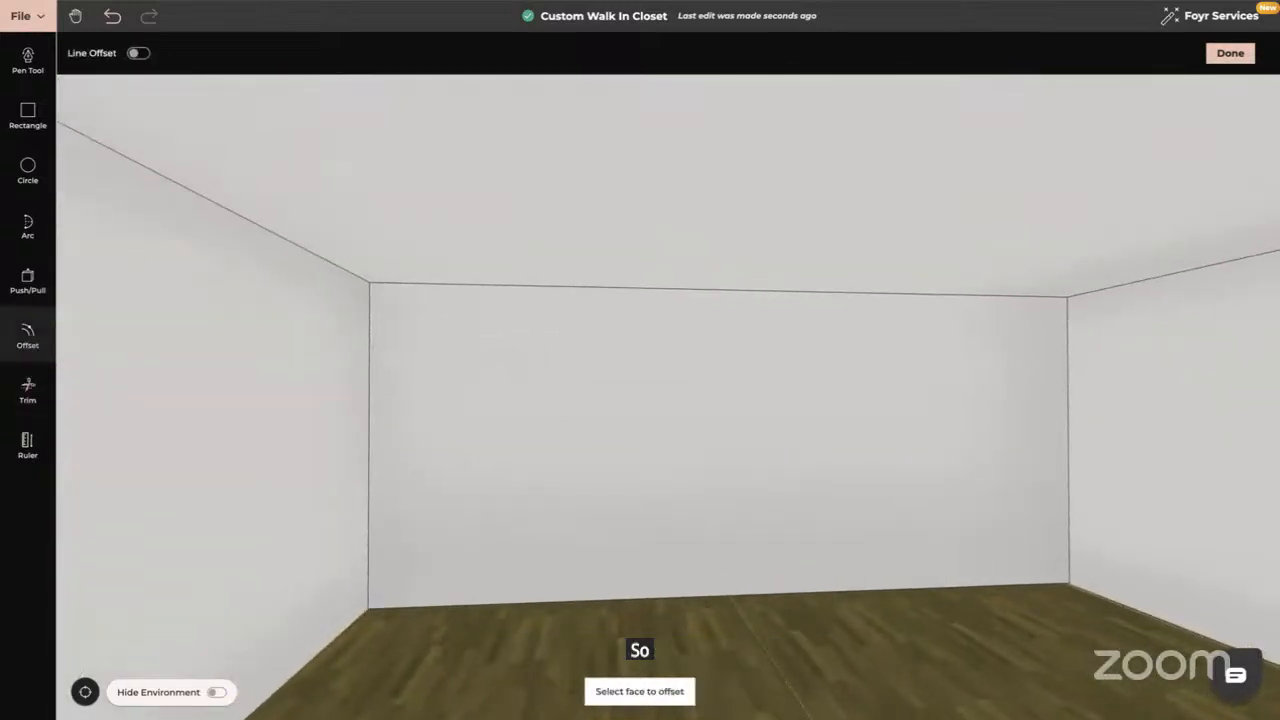
left_click(139, 54)
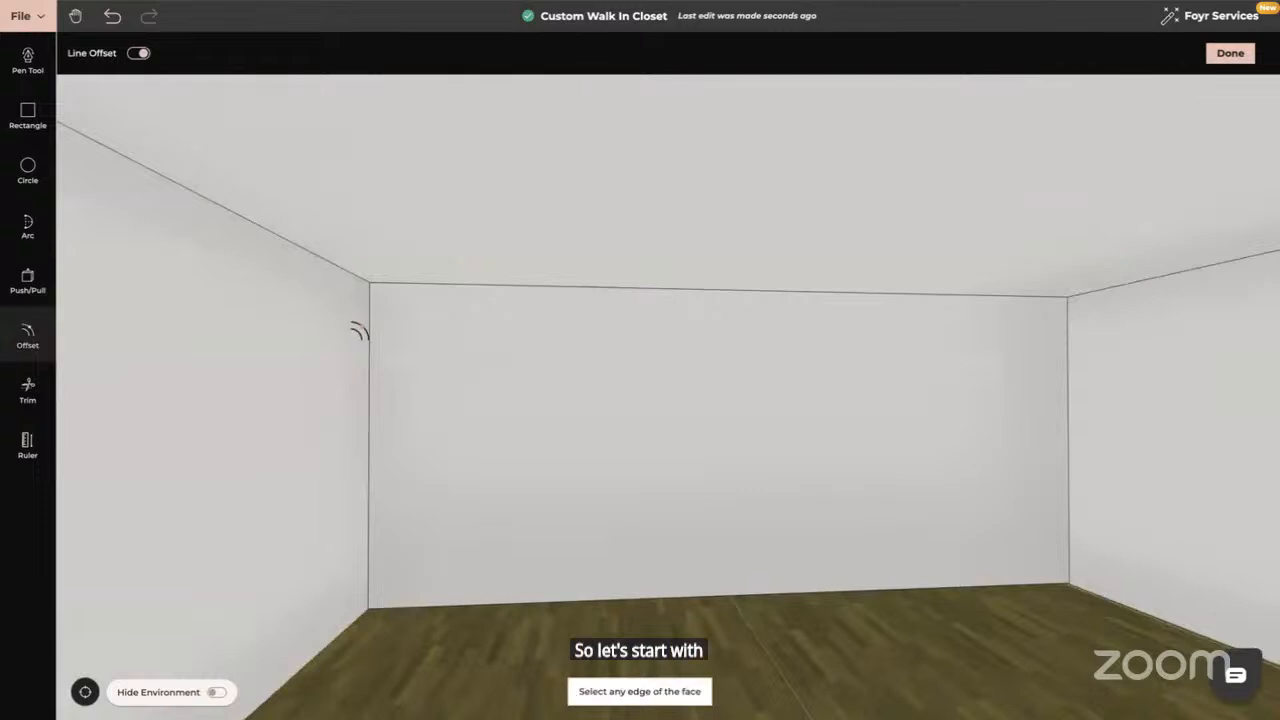
left_click(374, 345)
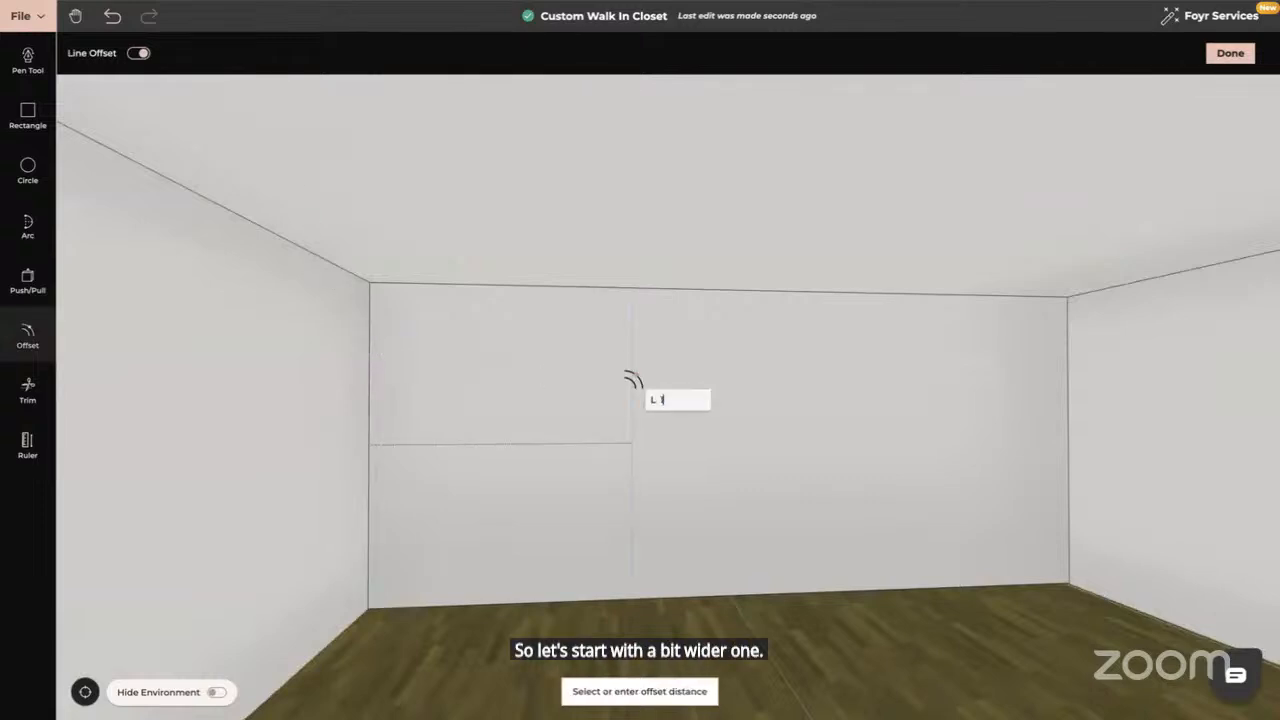
left_click(499, 377)
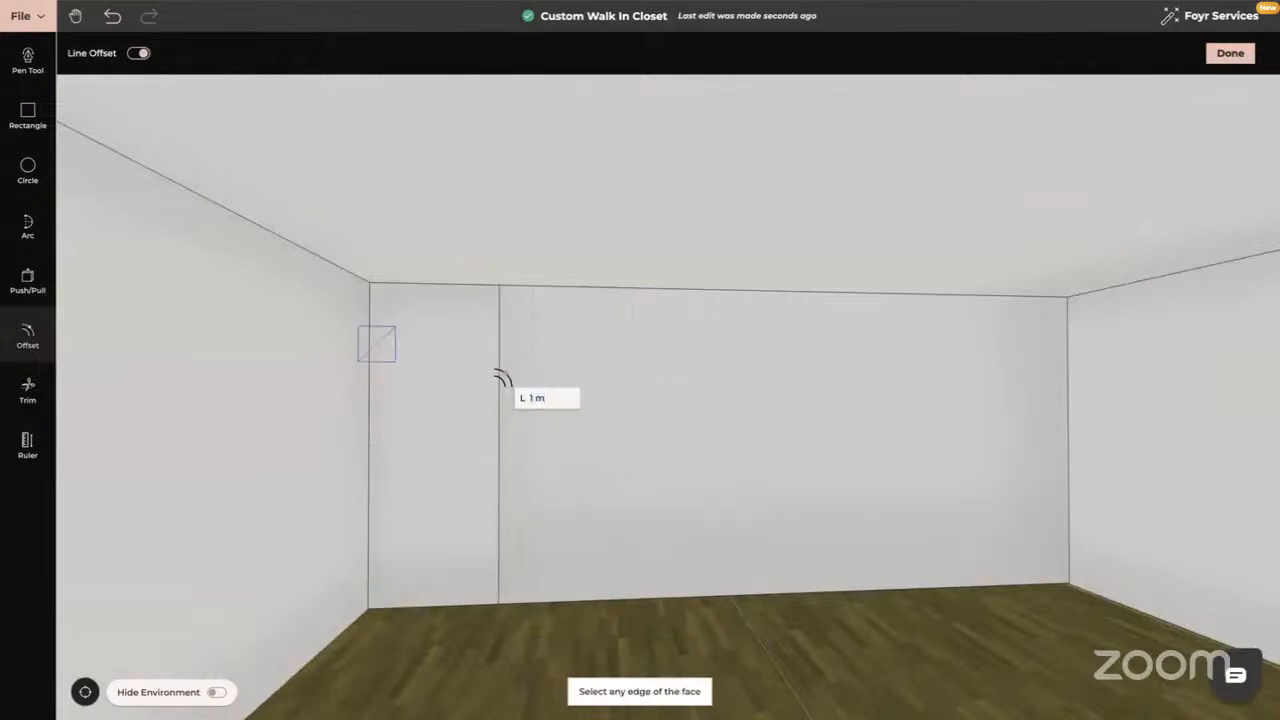
left_click(498, 377)
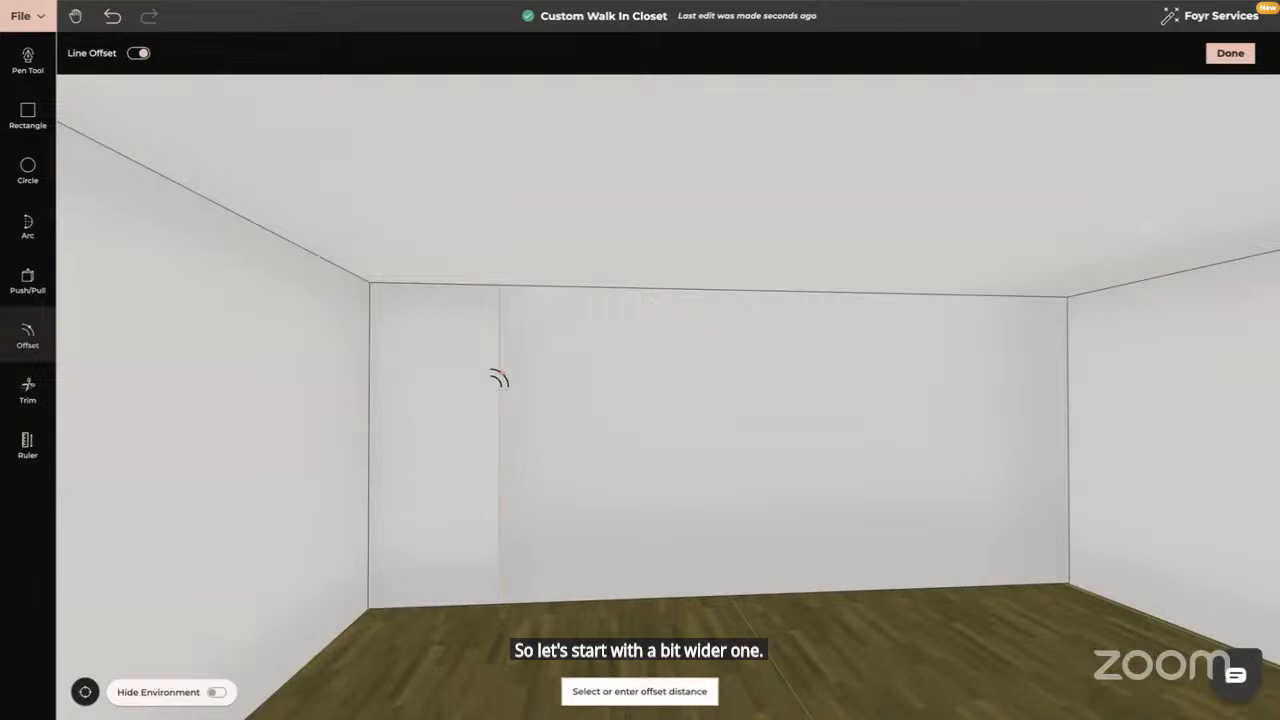
left_click(628, 392)
Add two more 0.5 m offset lines, then frame the back wall panels straight-on
left_click(626, 404)
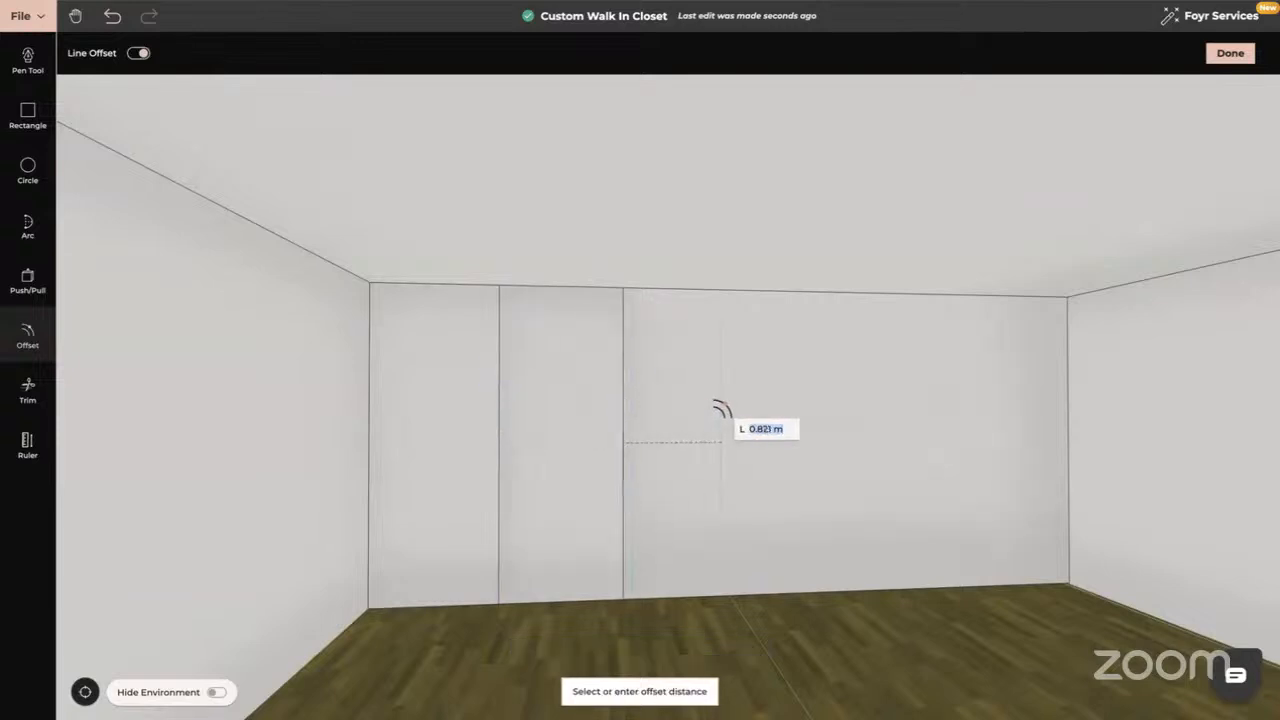
type("0.5")
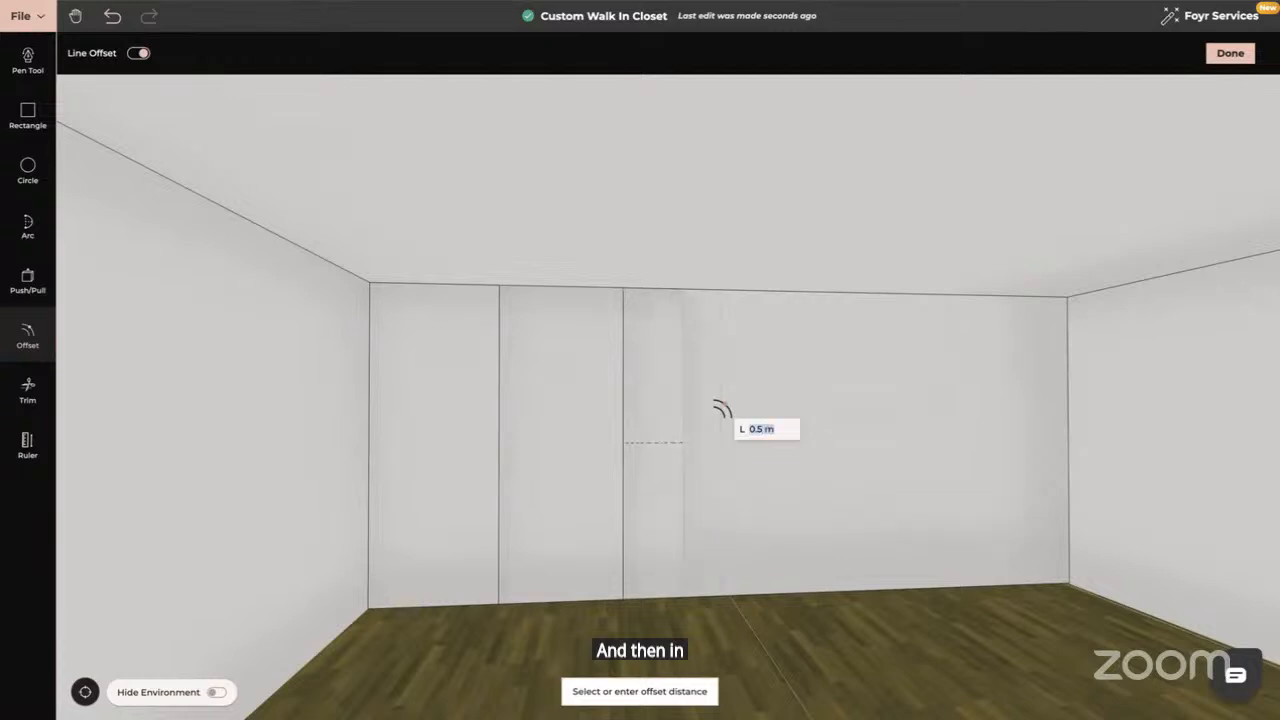
key("Return")
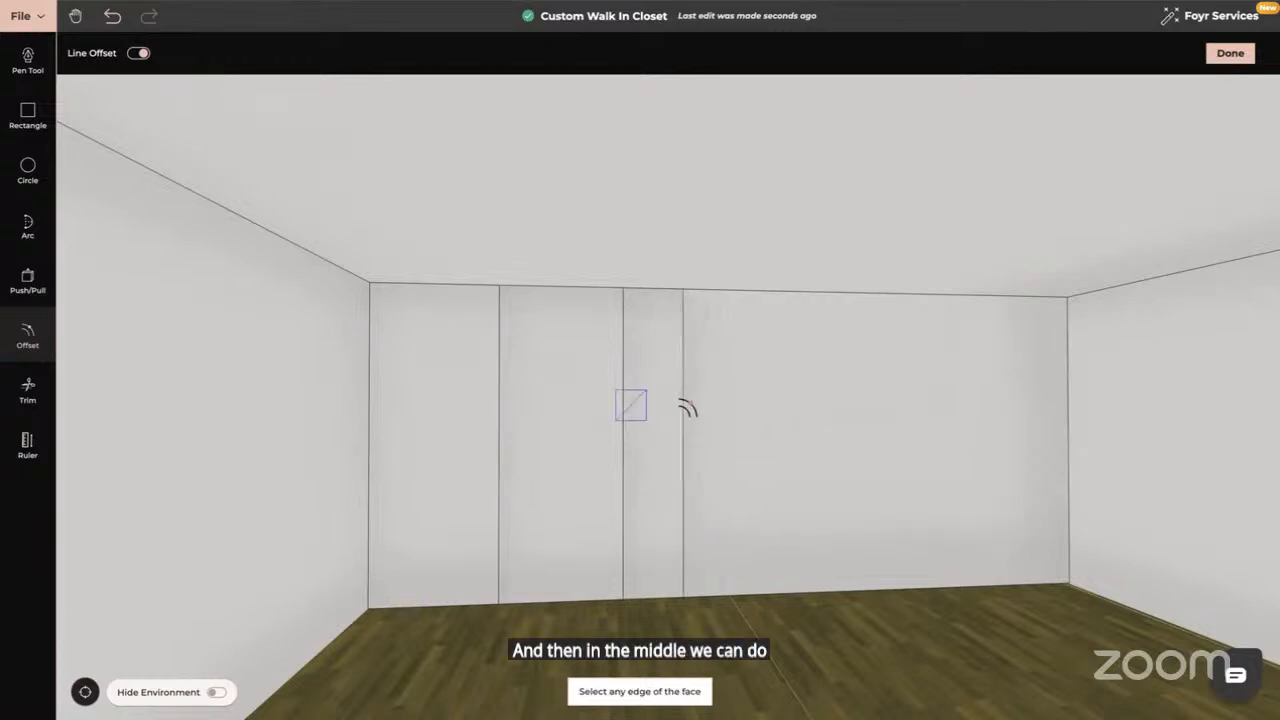
left_click(685, 408)
type("0")
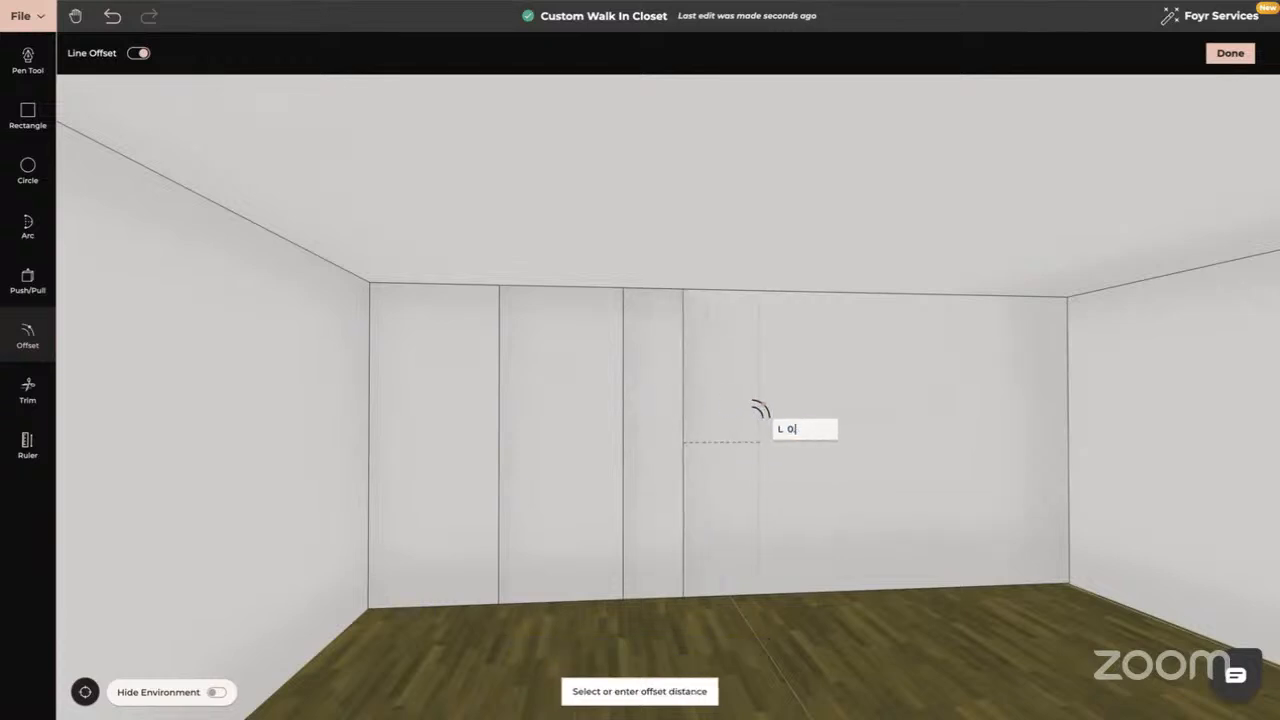
type(".5")
key("Return")
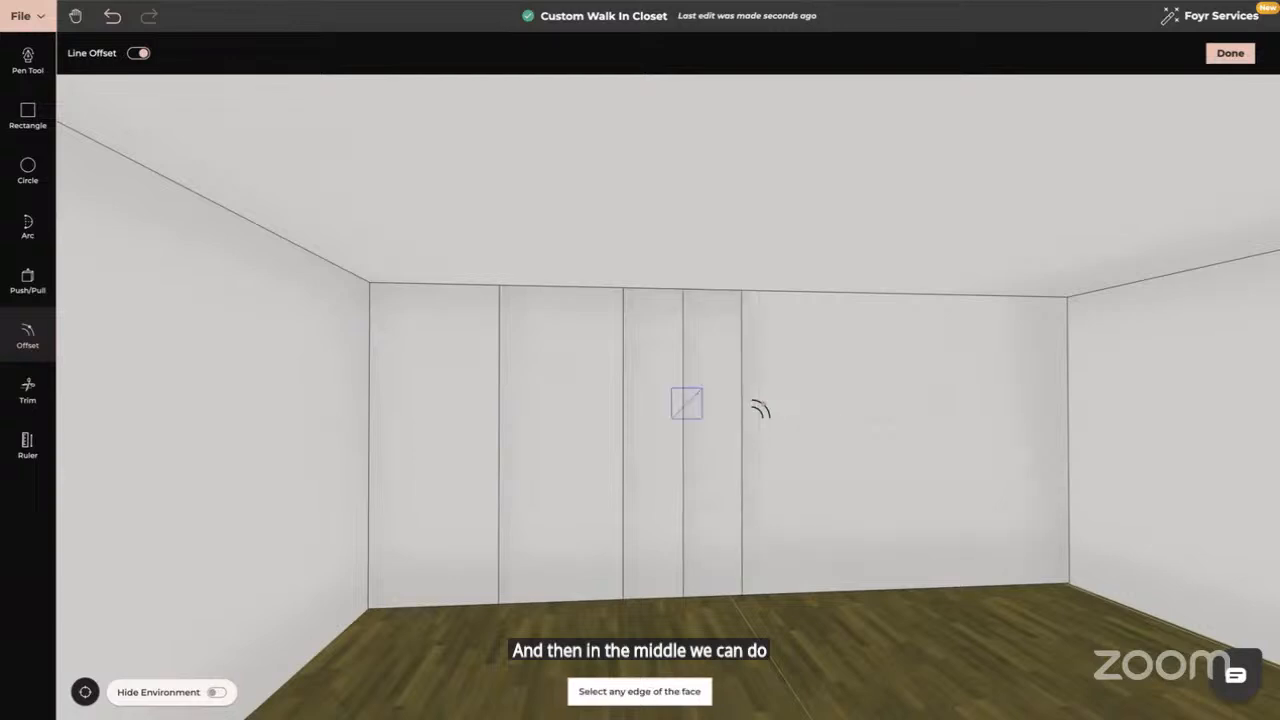
key("Escape")
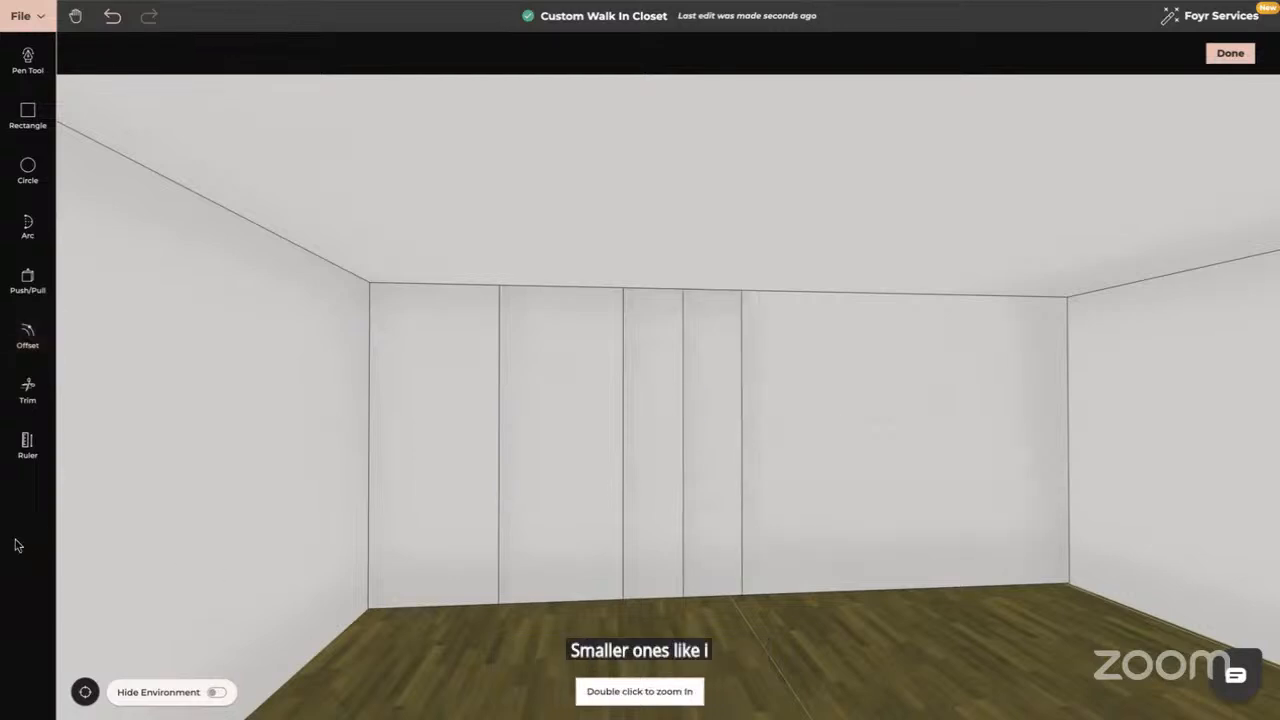
scroll(629, 523, "up", 5)
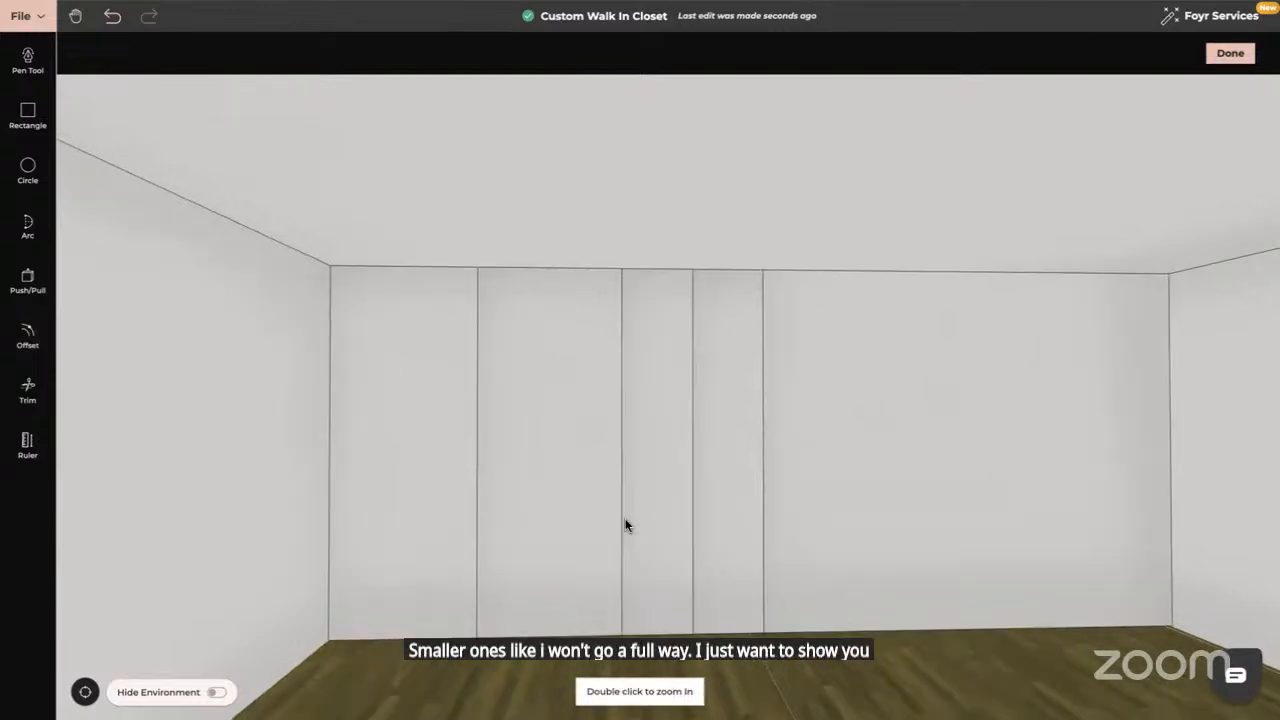
right_click_drag(647, 499, 695, 473)
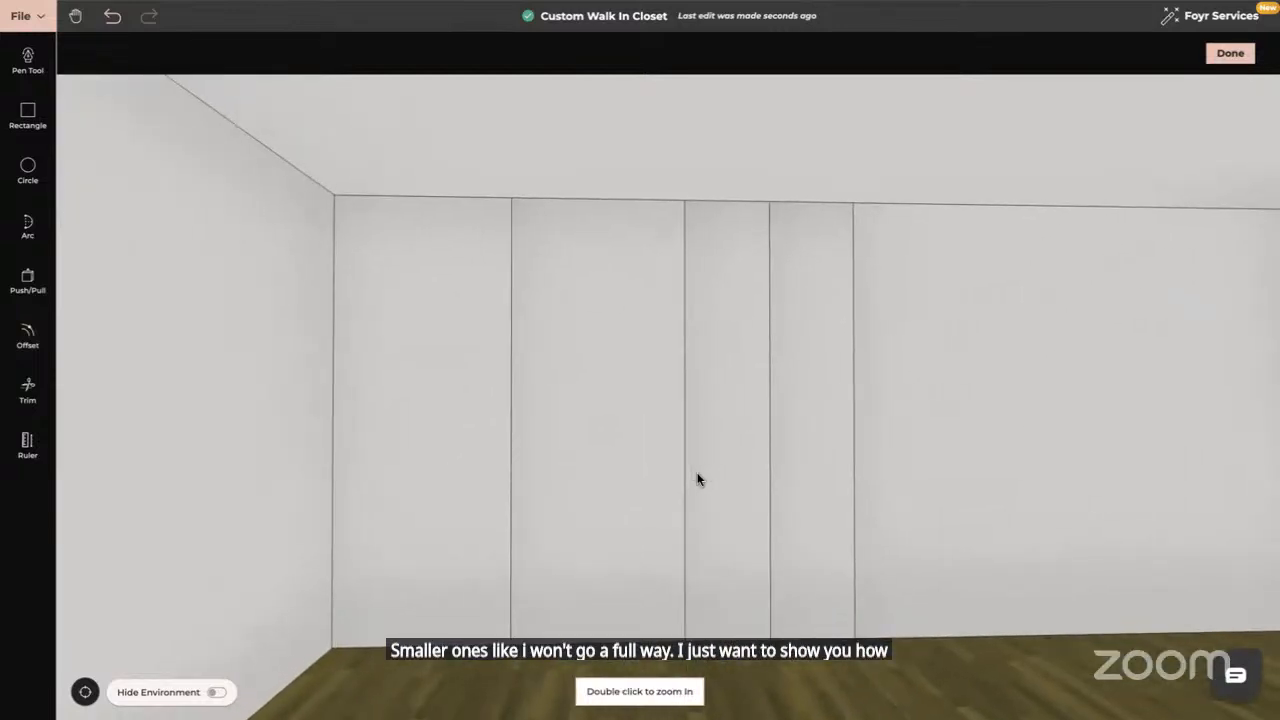
left_click_drag(695, 473, 695, 475)
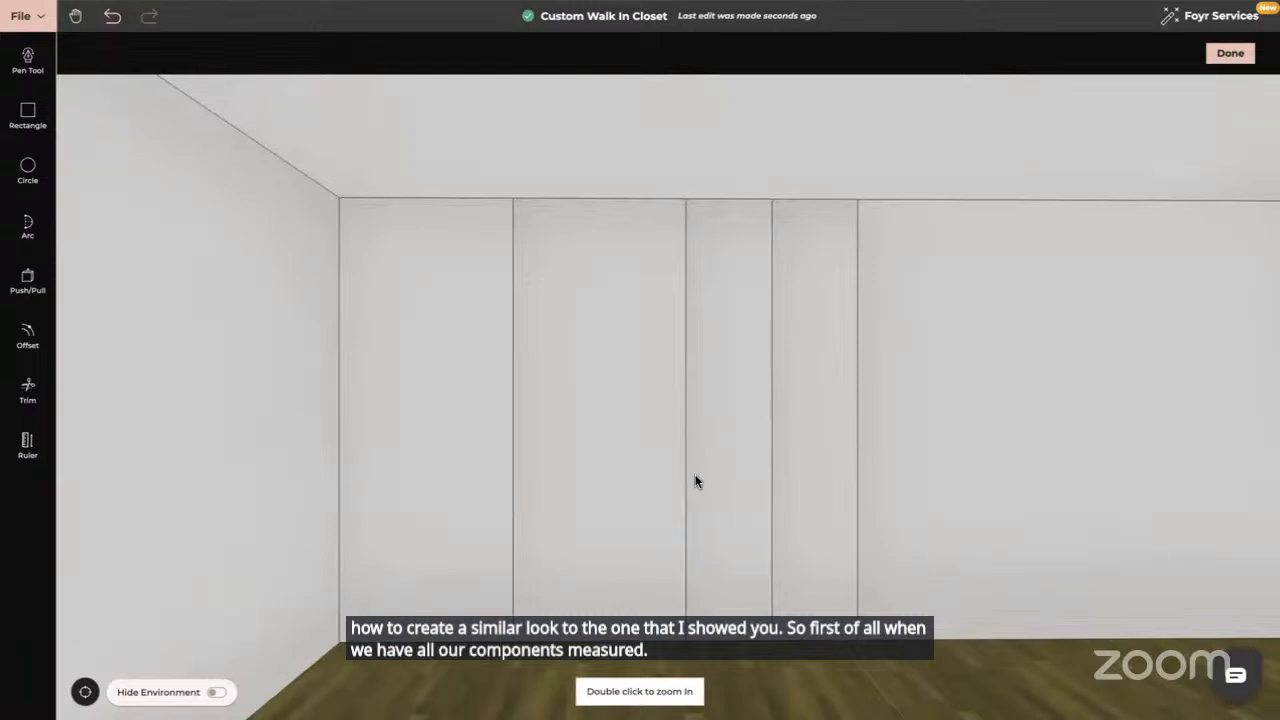
Give the left and second panels a 0.001 m offset outline
left_click(28, 335)
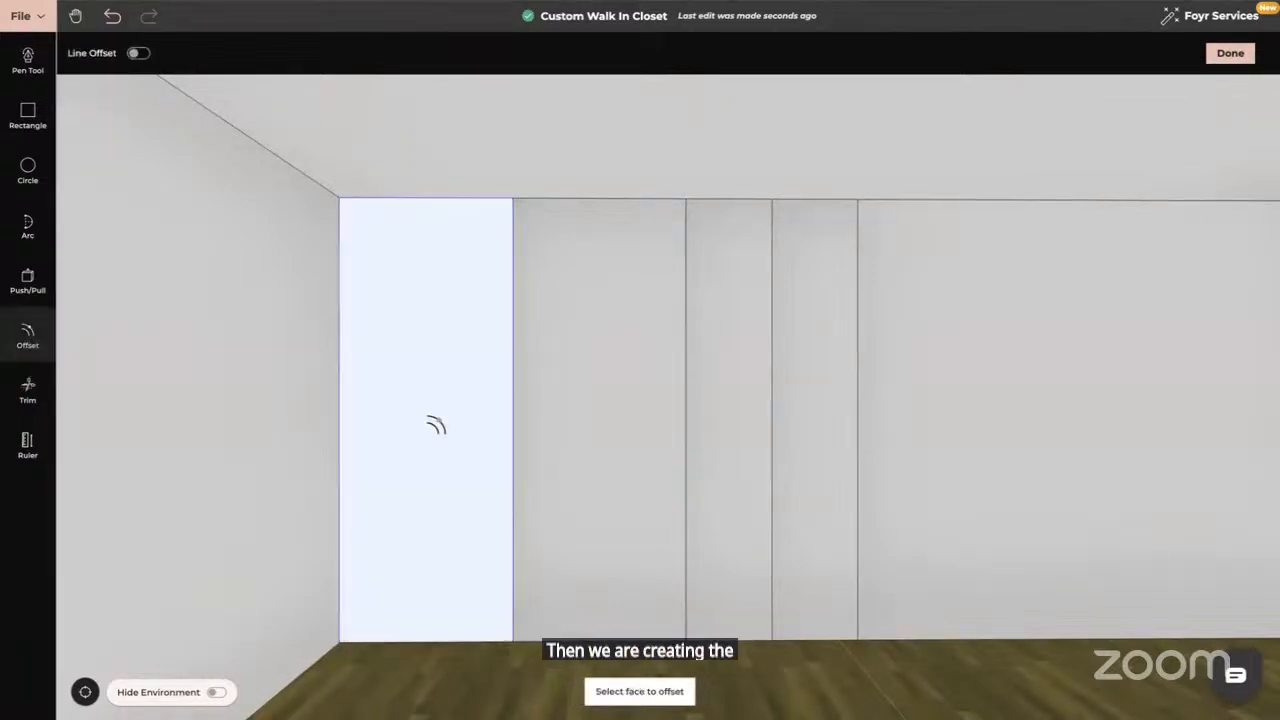
left_click(421, 401)
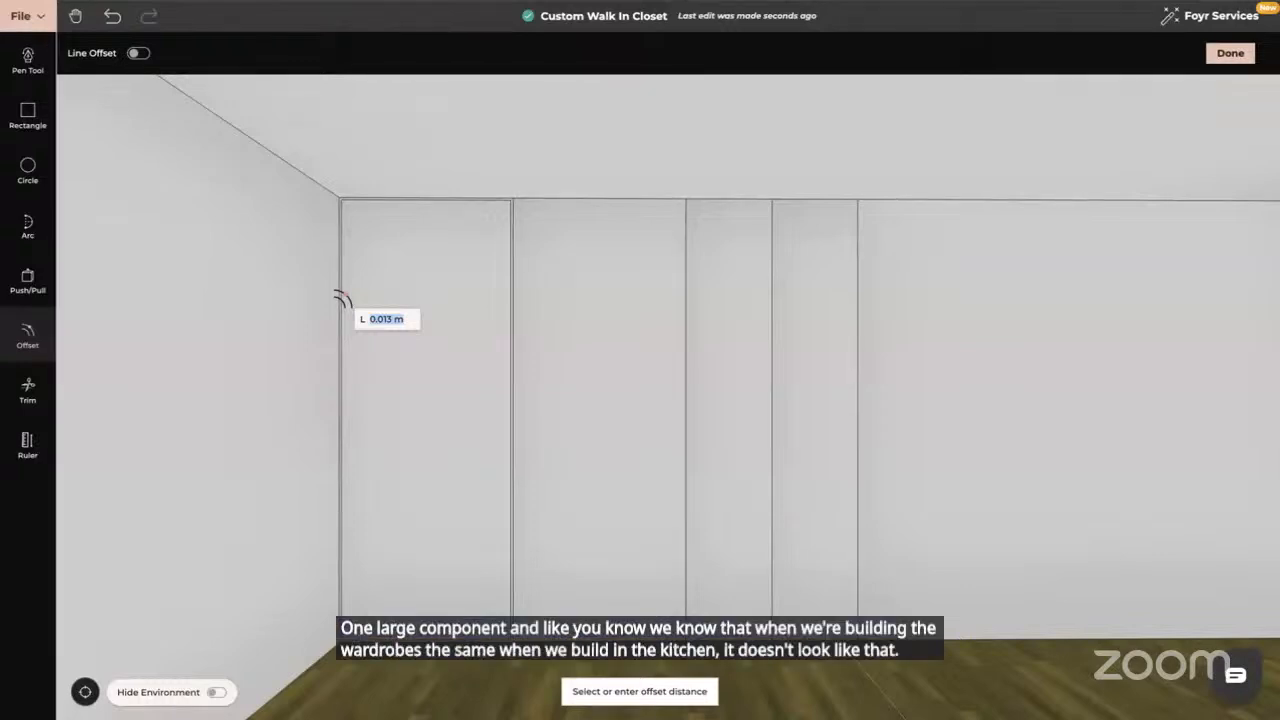
type("0")
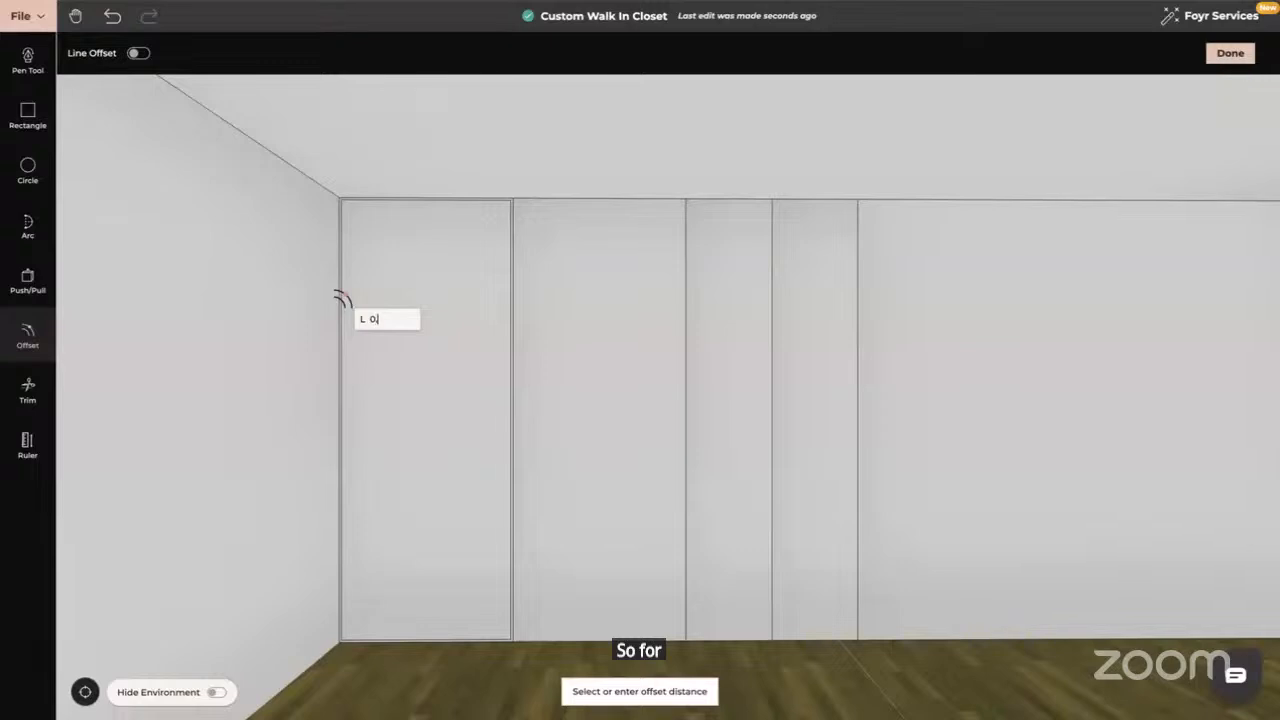
type(".0")
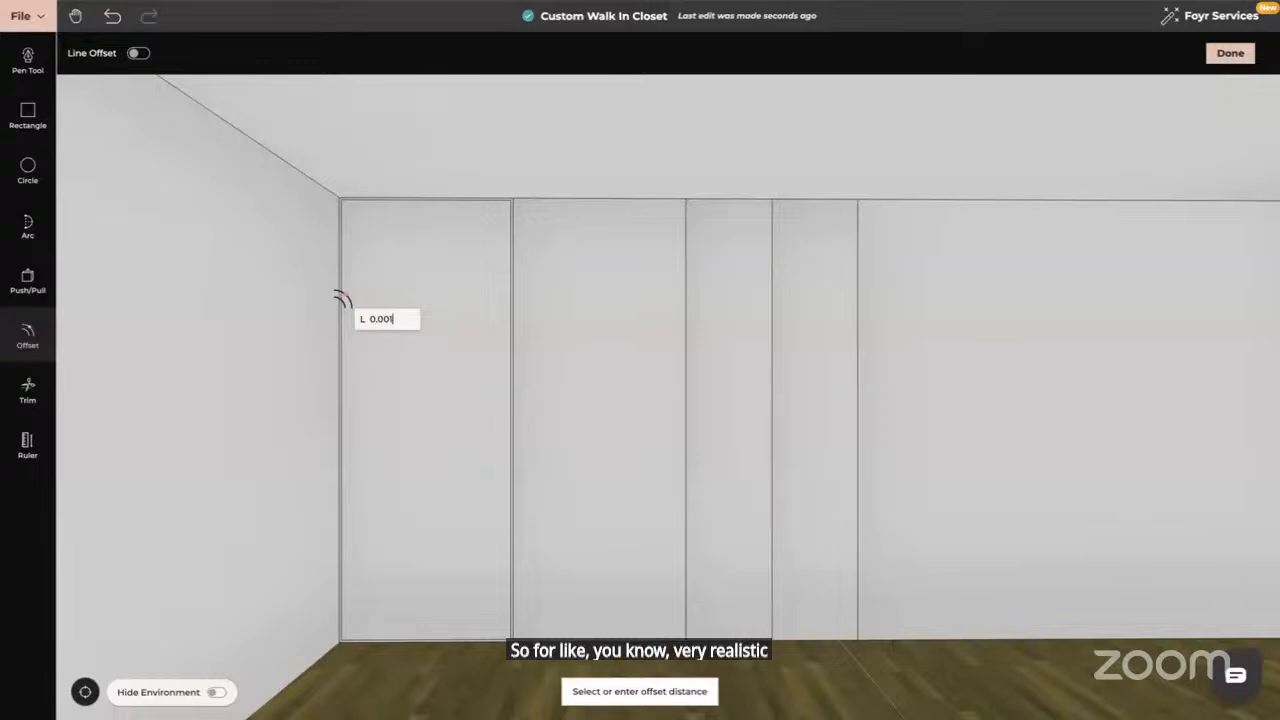
key("Return")
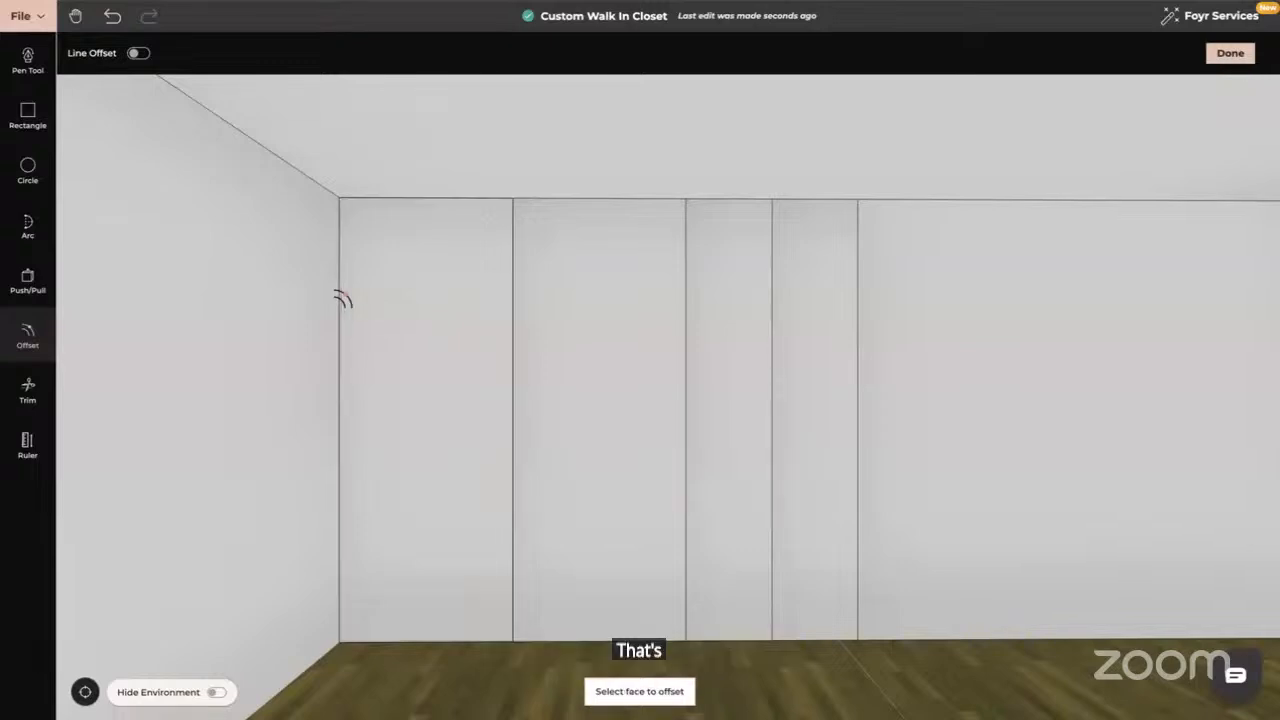
left_click(578, 288)
type("0")
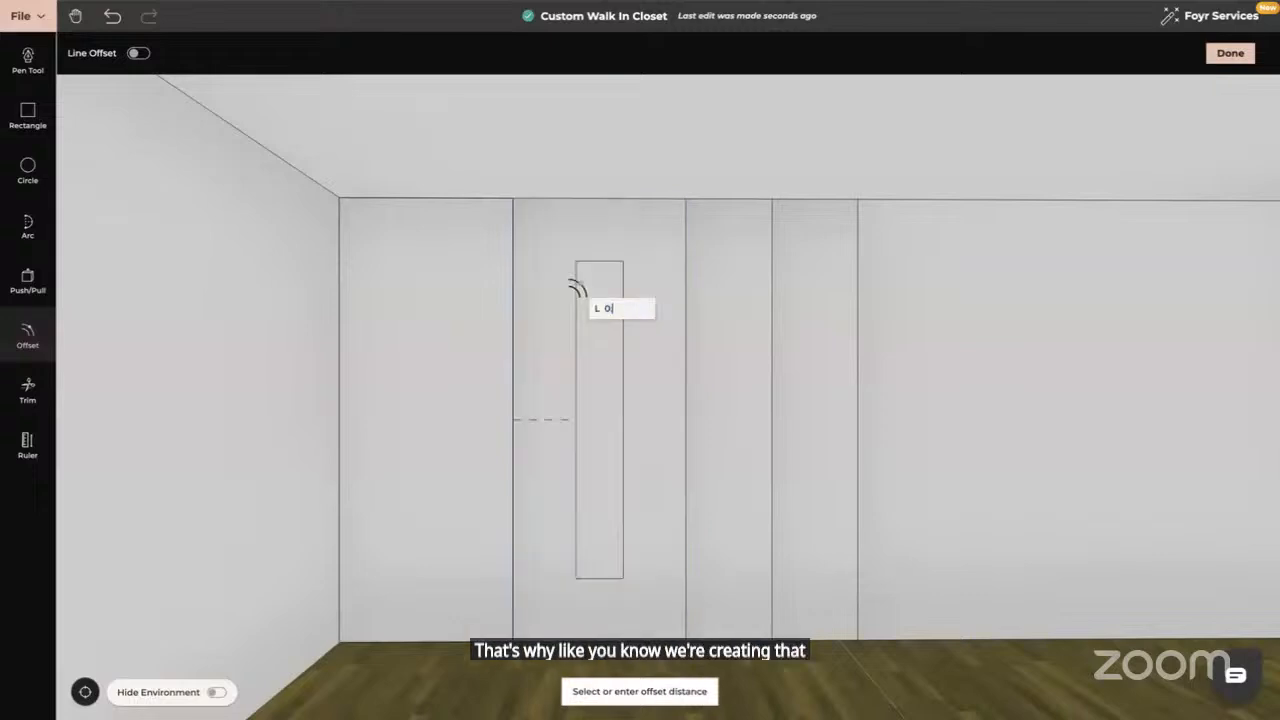
type(".001")
key("Return")
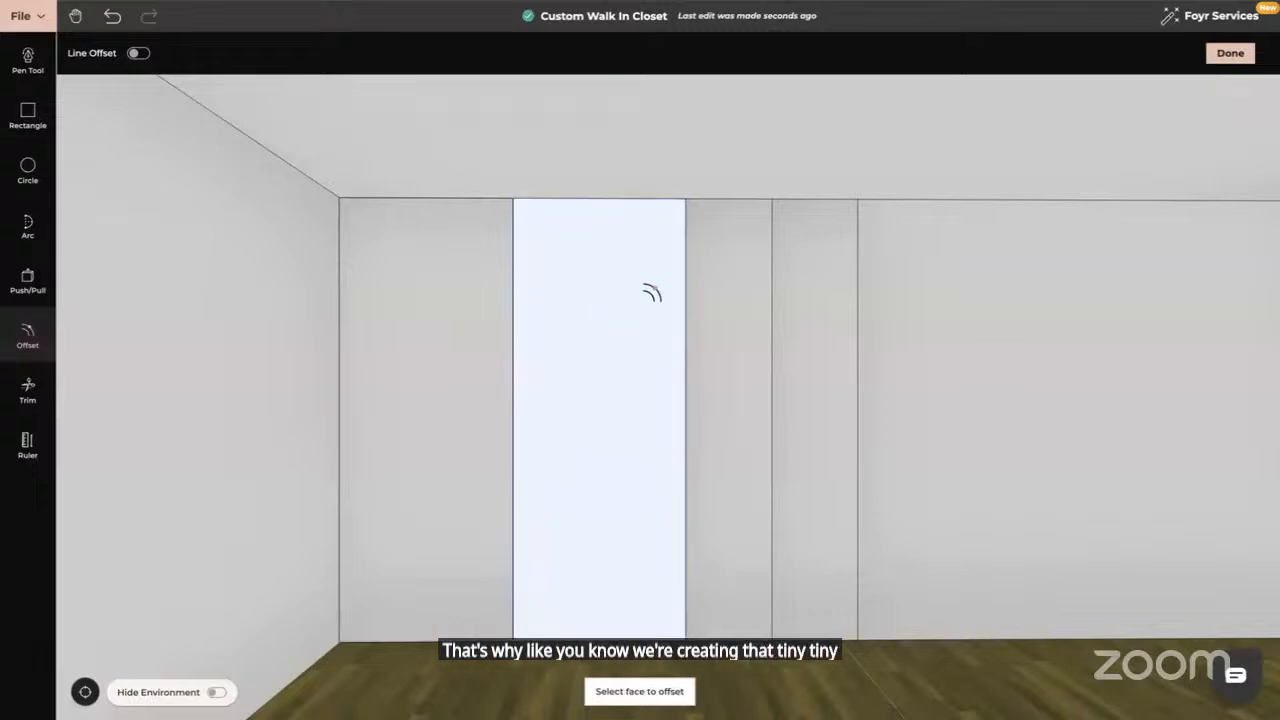
Give the two narrow right panels the same 0.001 m offset outline
left_click(708, 302)
type("0.001")
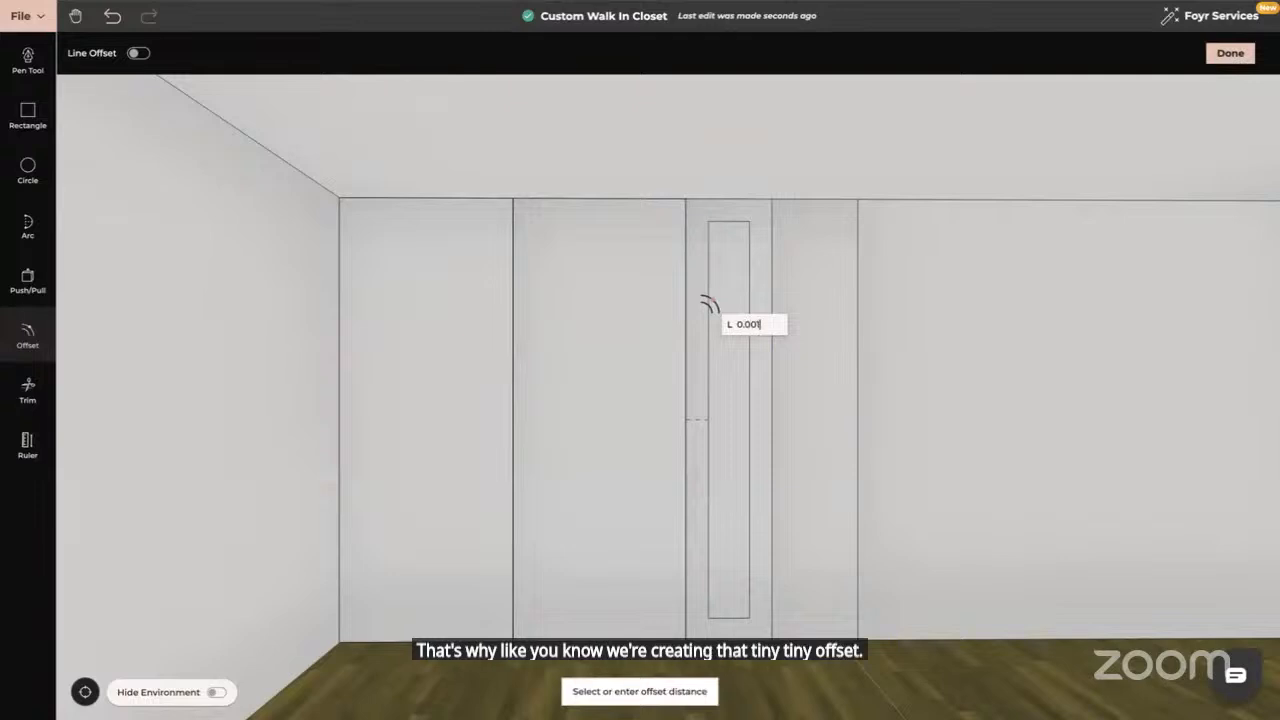
key("Return")
left_click(791, 313)
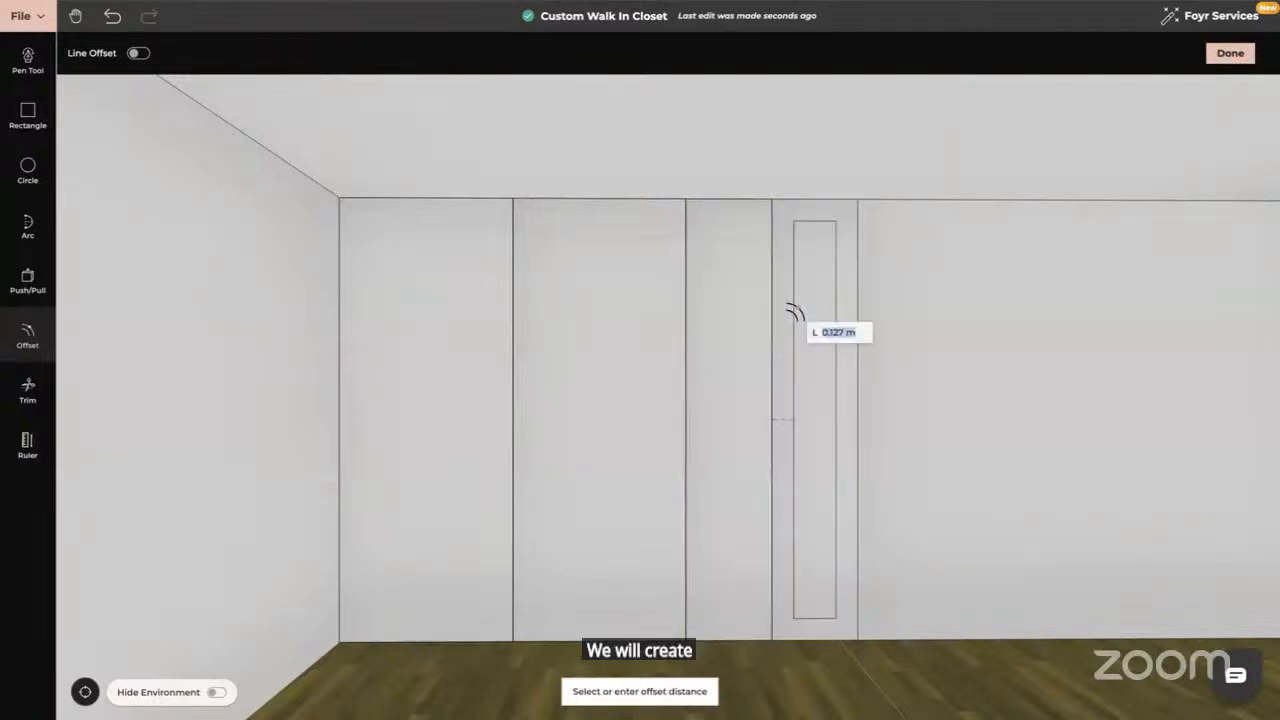
type("0.001")
key("Return")
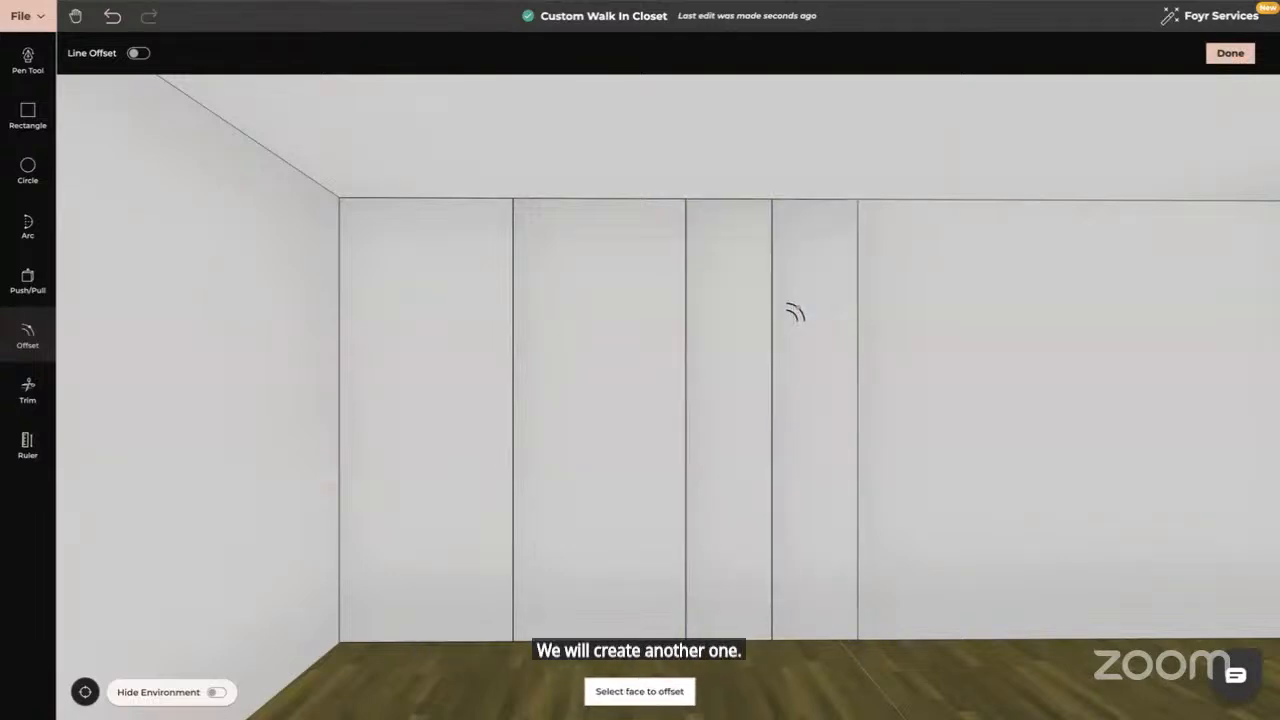
key("Escape")
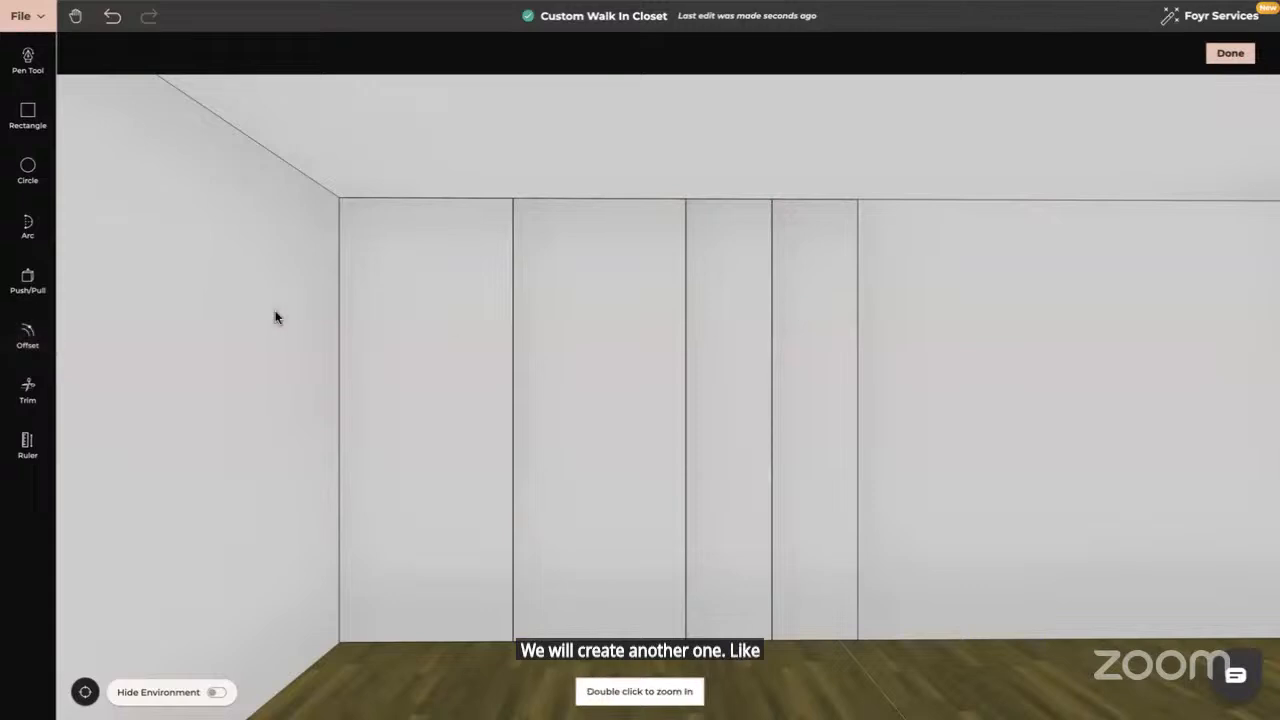
Inset a 0.01 m frame on the left and second wardrobe panels
left_click(28, 337)
left_click(398, 391)
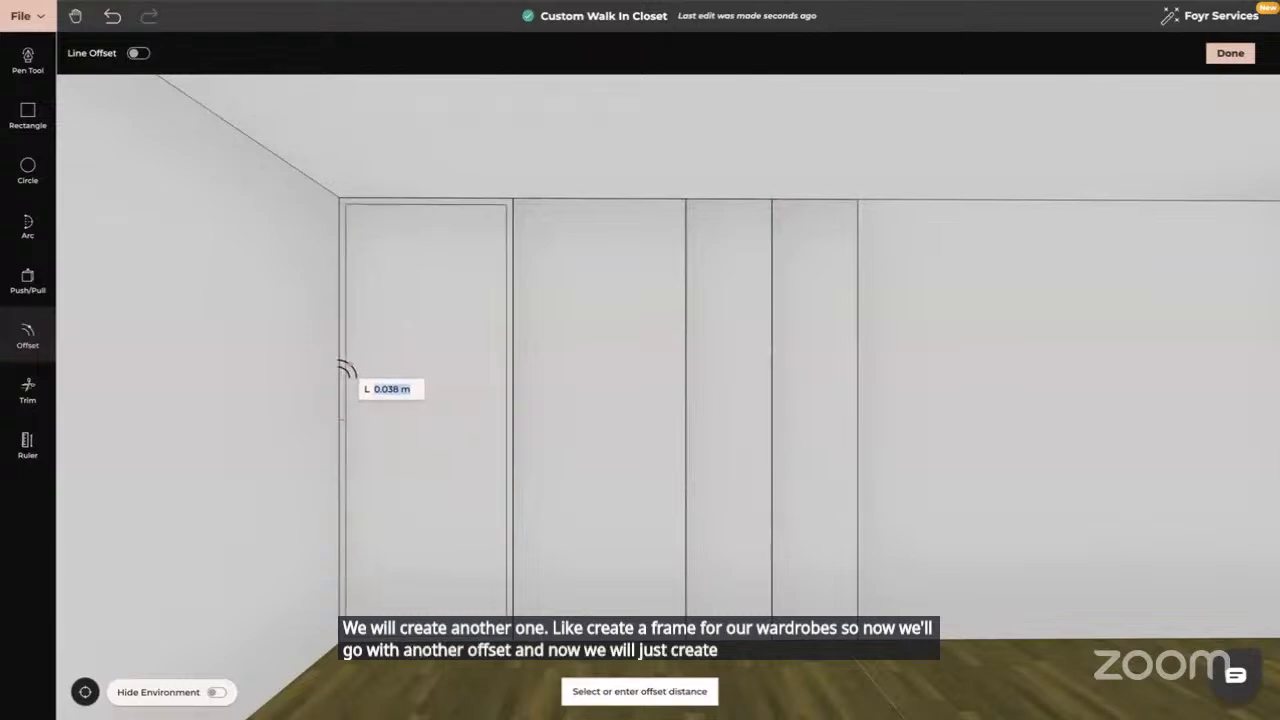
type("0.01")
key("Return")
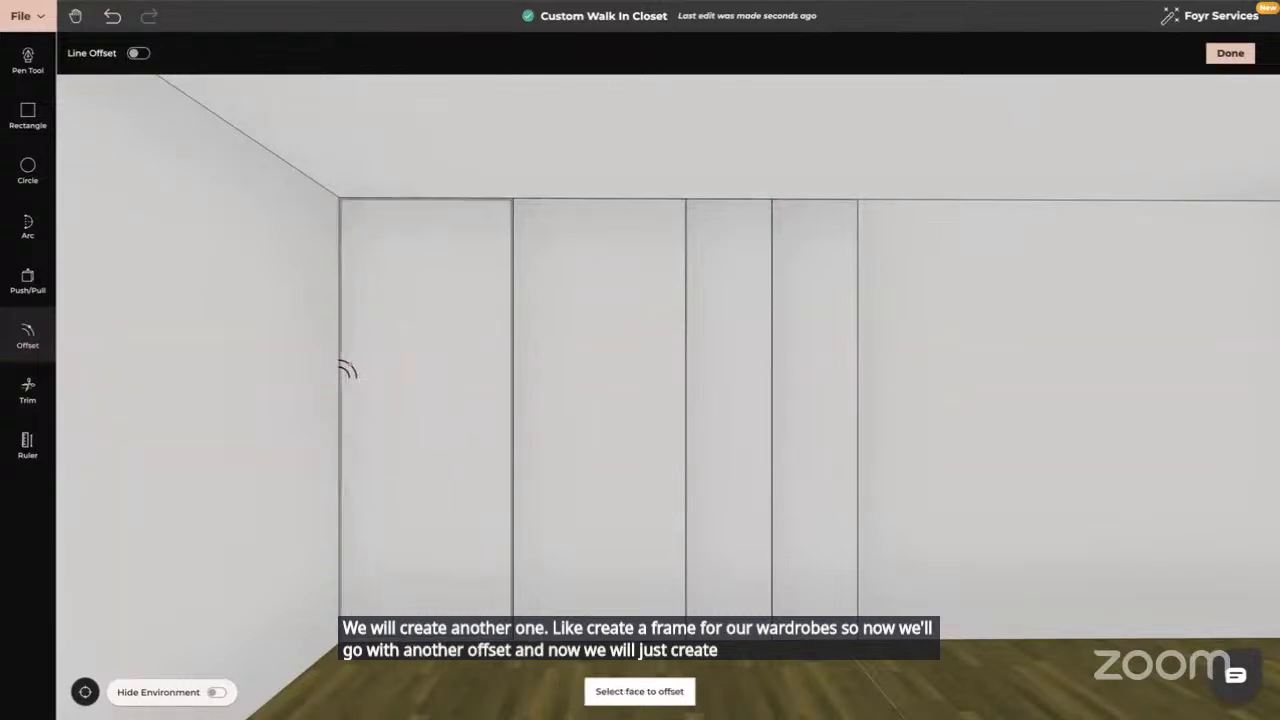
left_click(560, 382)
type("0.01")
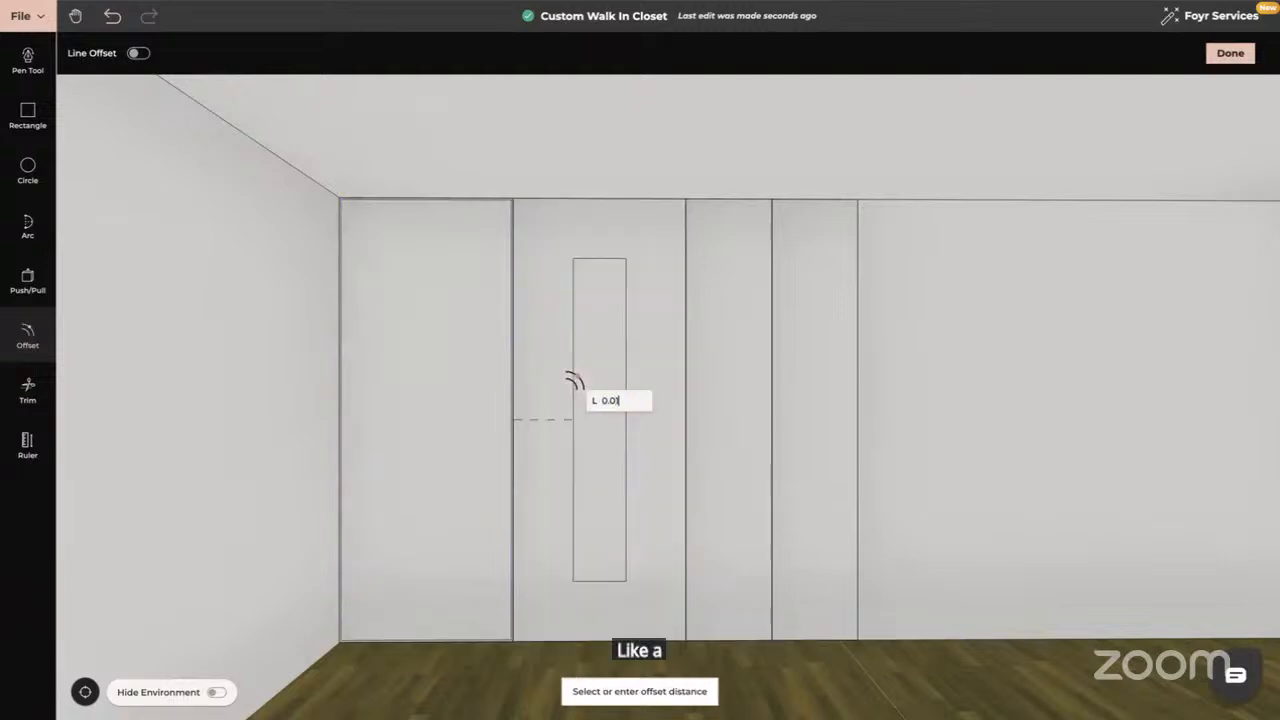
key("Return")
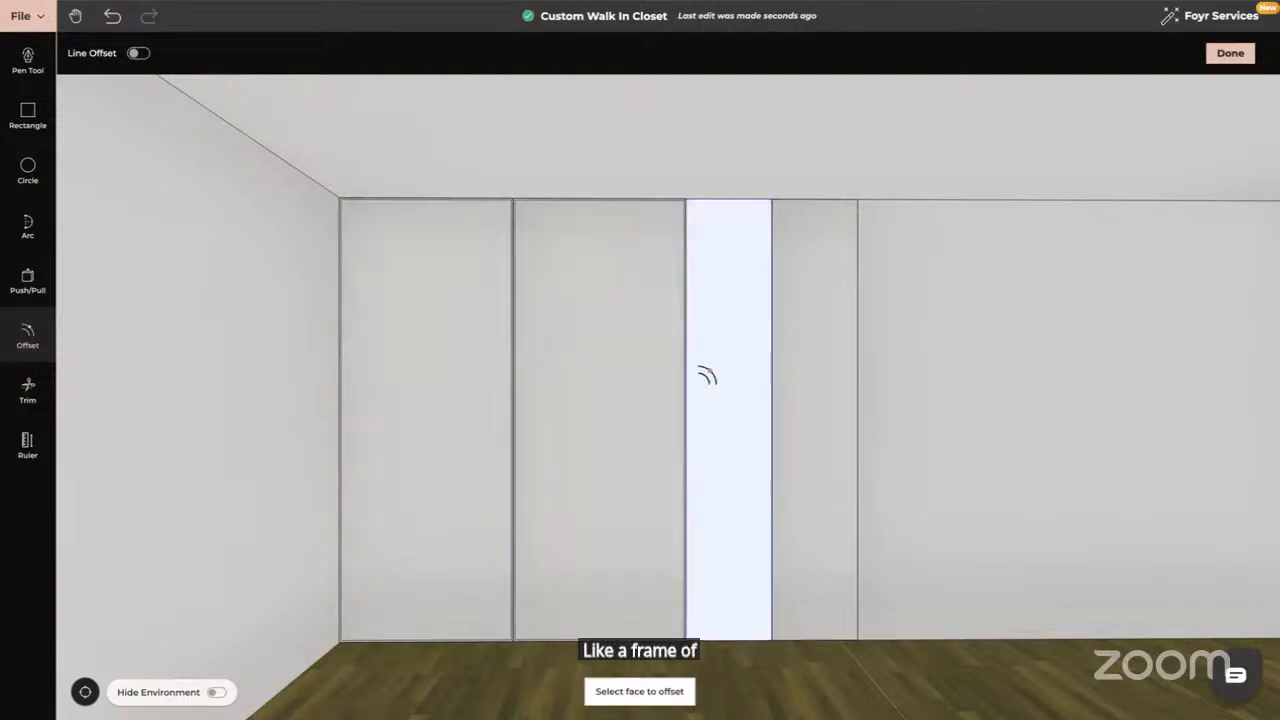
Inset a 0.01 m frame on the two narrow right-hand panels
left_click(707, 375)
type("0.01")
key("Return")
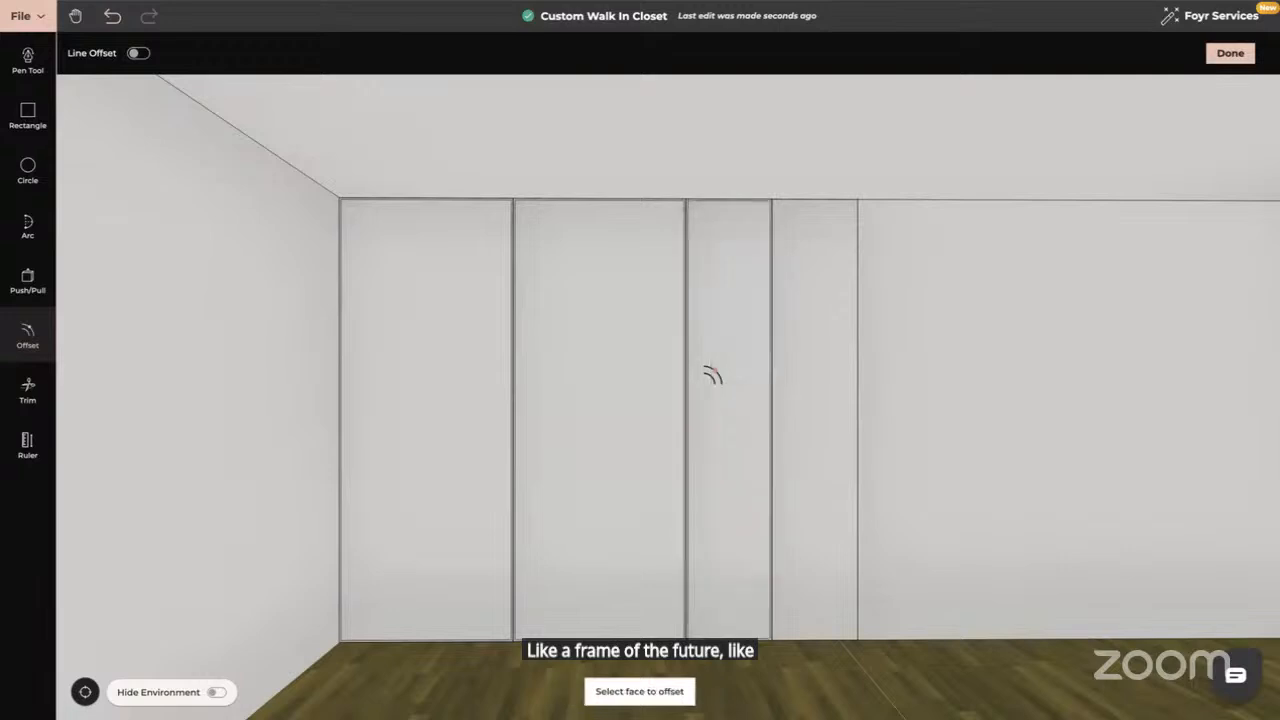
left_click(800, 381)
type("0")
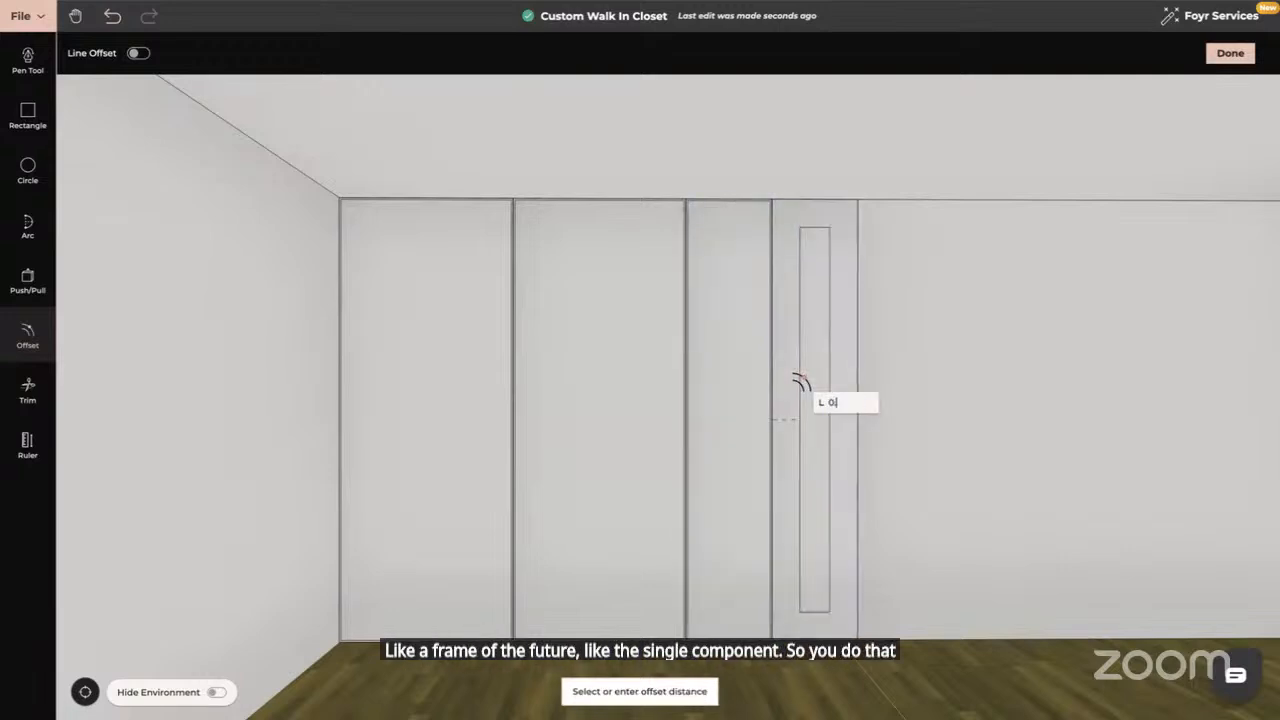
key("Return")
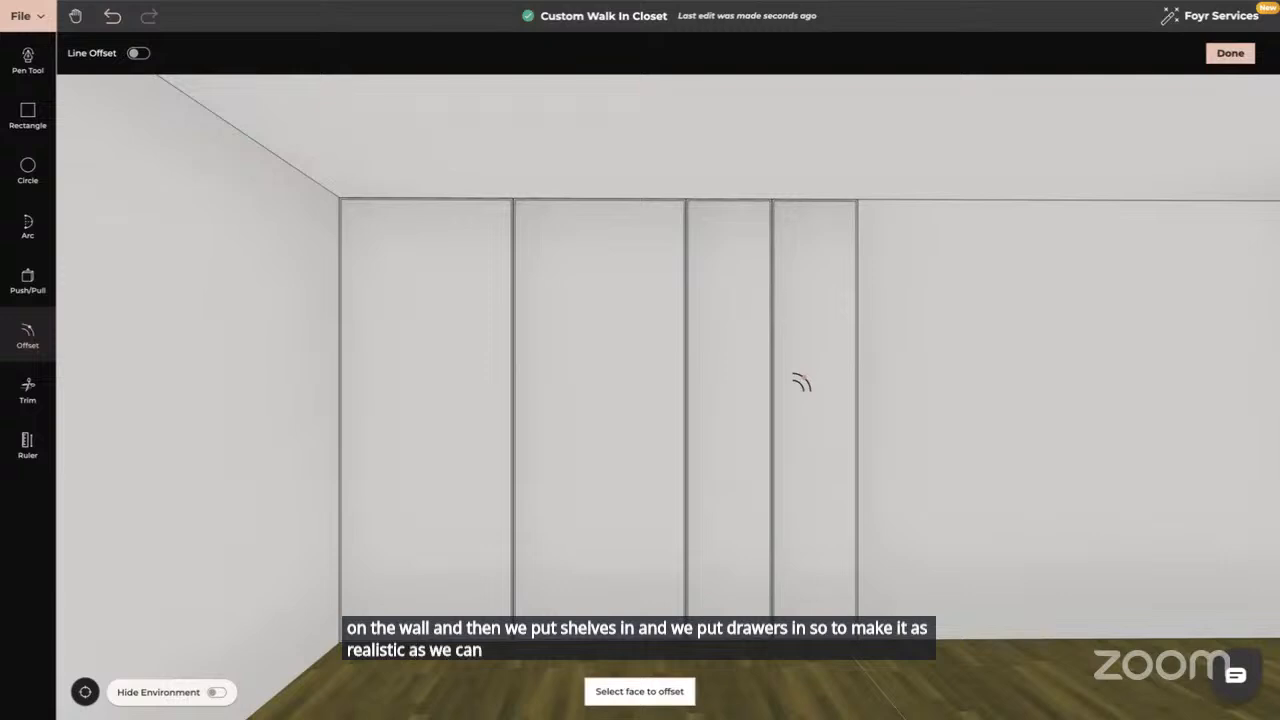
key("Escape")
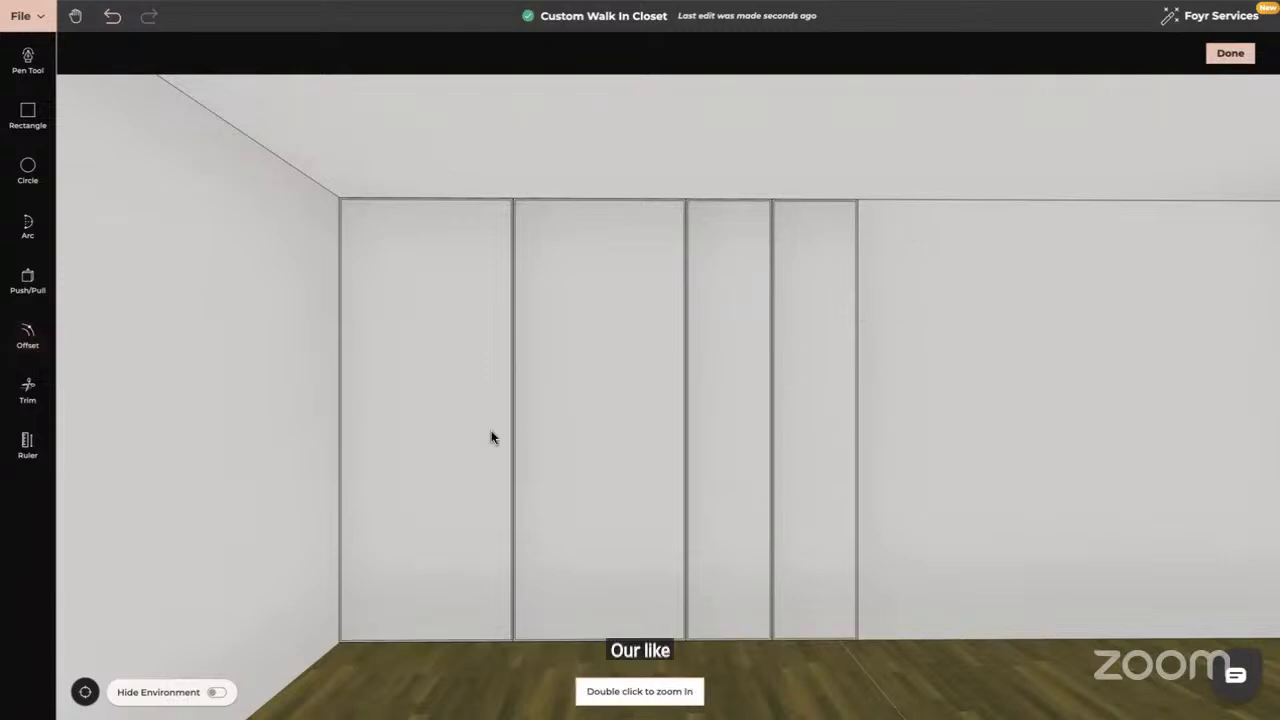
Offset the left panel's bottom edge to draw a line 0.3 m above the floor
left_click_drag(583, 480, 735, 395)
scroll(711, 421, "up", 1)
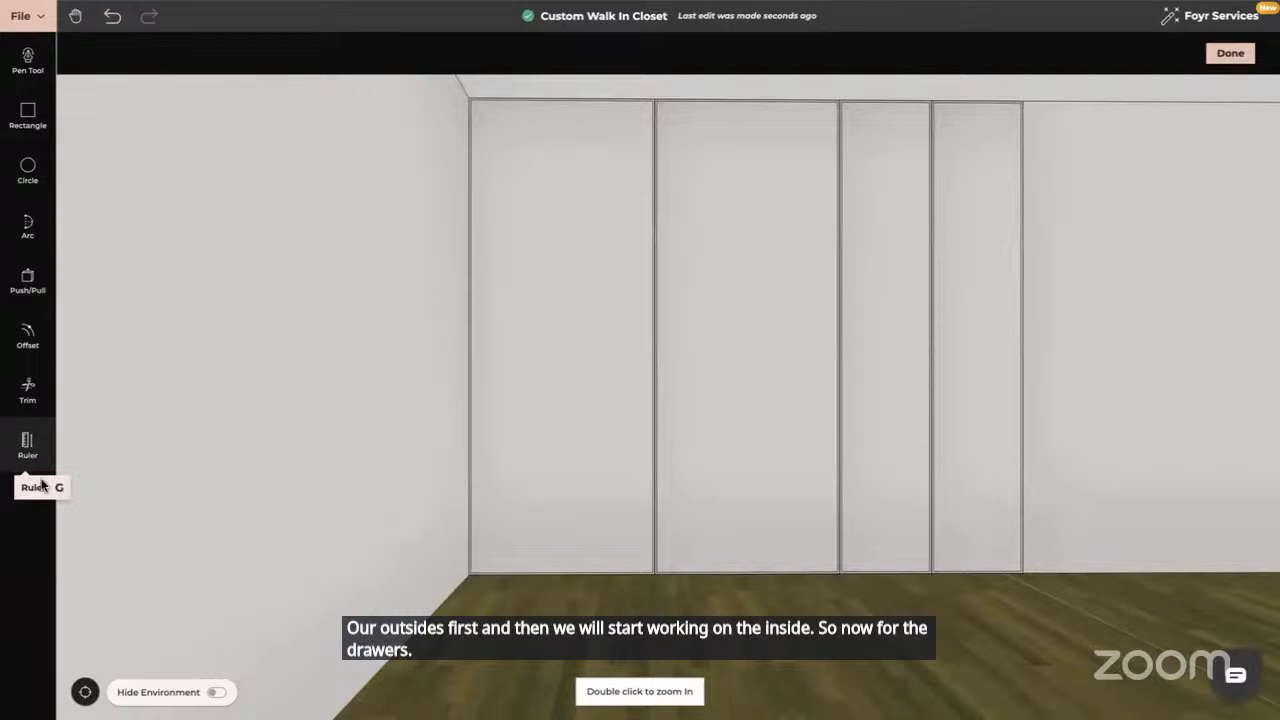
left_click(28, 334)
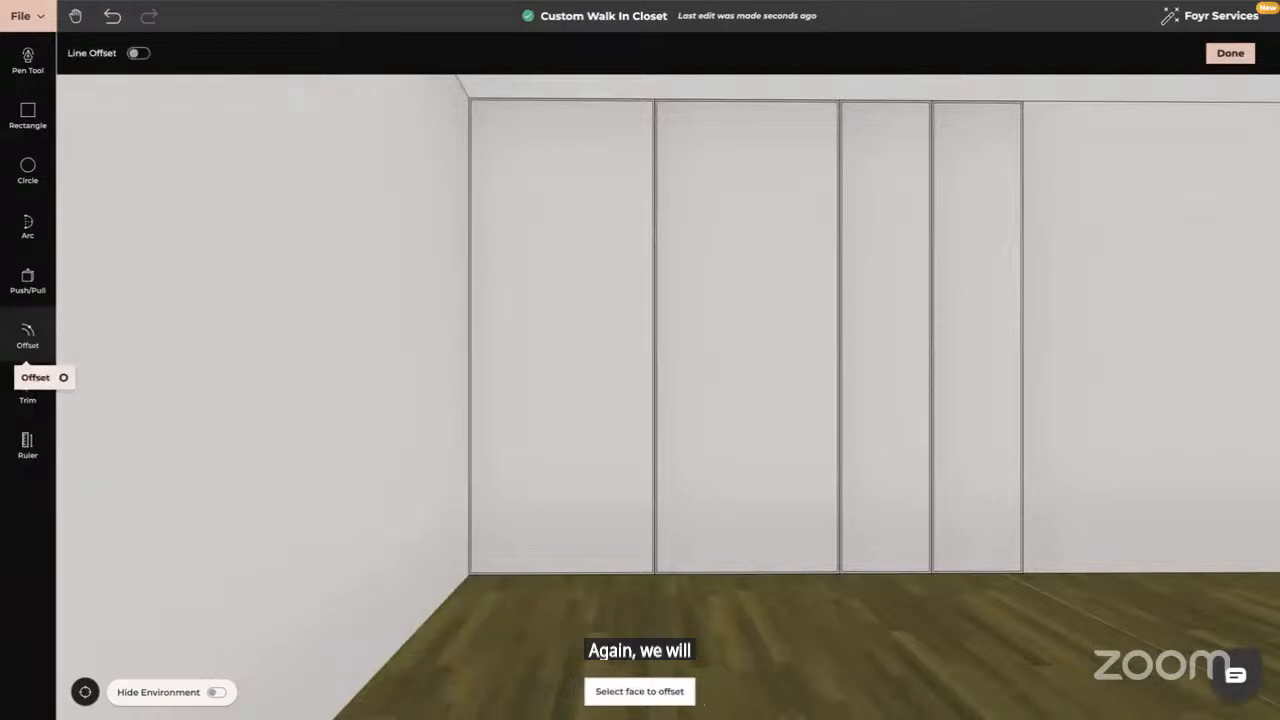
left_click(139, 55)
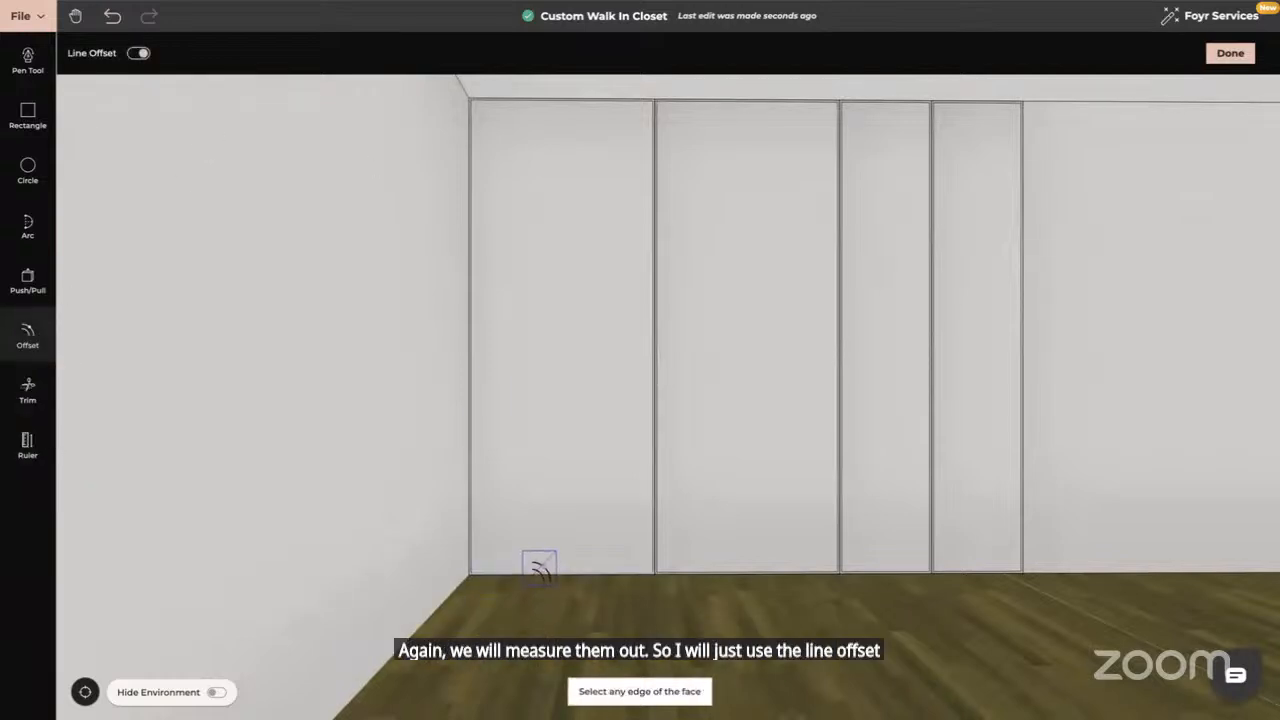
left_click(539, 567)
type("0")
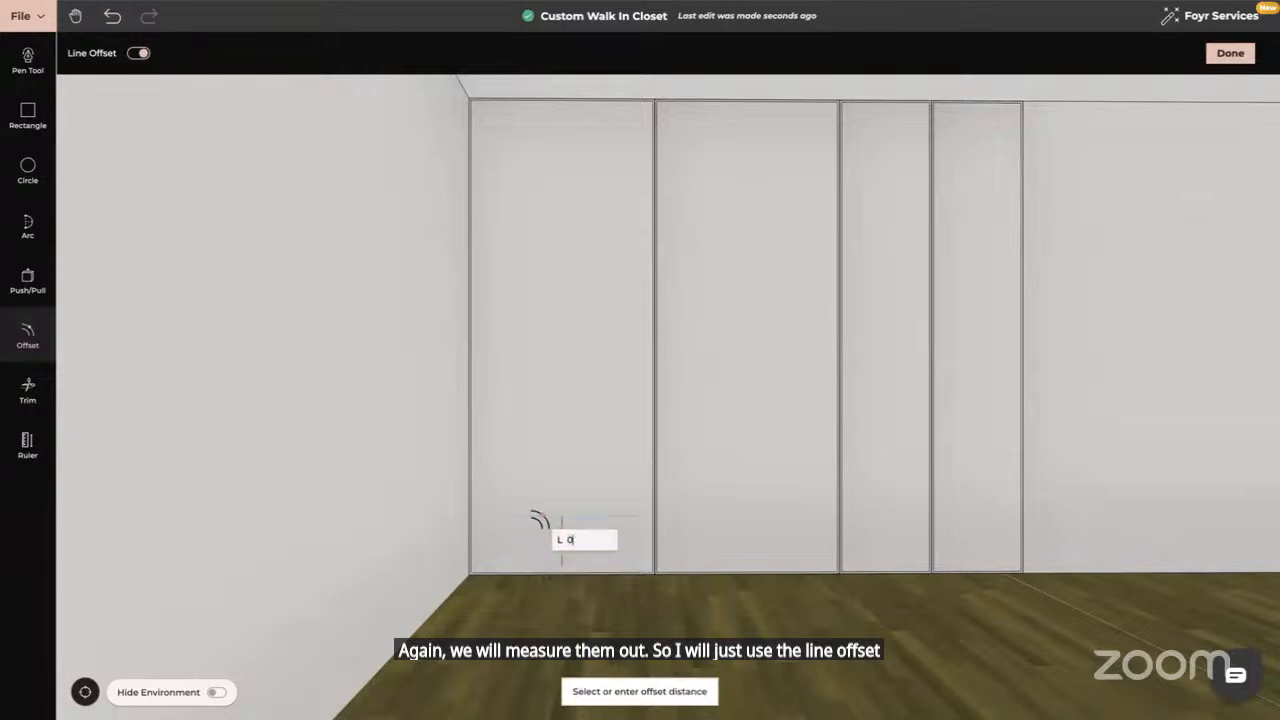
type(".3")
key("Return")
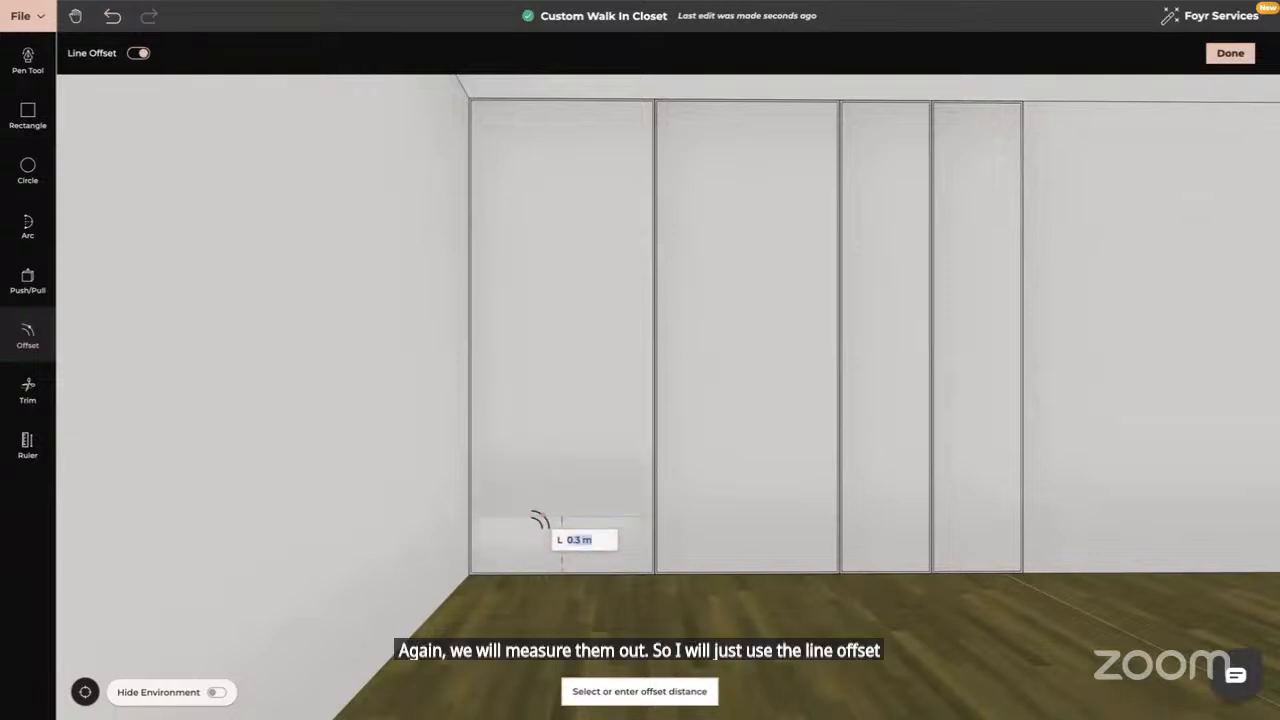
Give the new bottom drawer area a thin inset outline
left_click(27, 338)
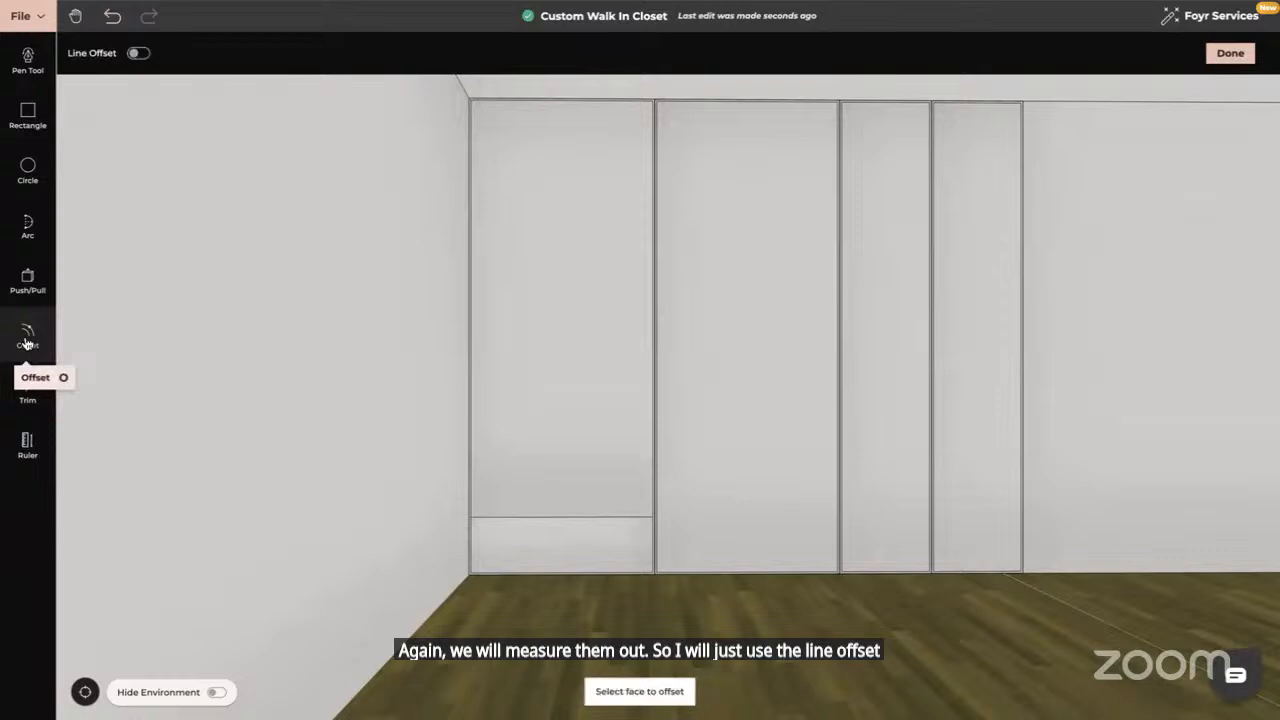
left_click(528, 544)
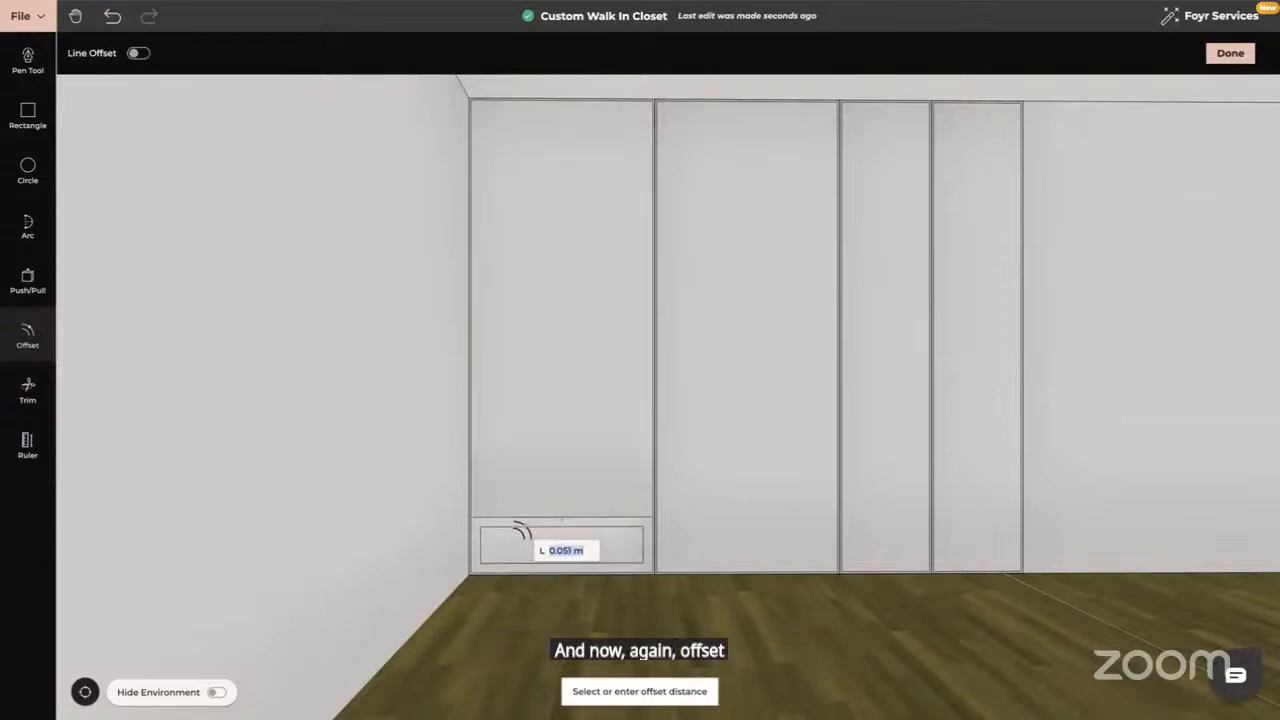
type("0")
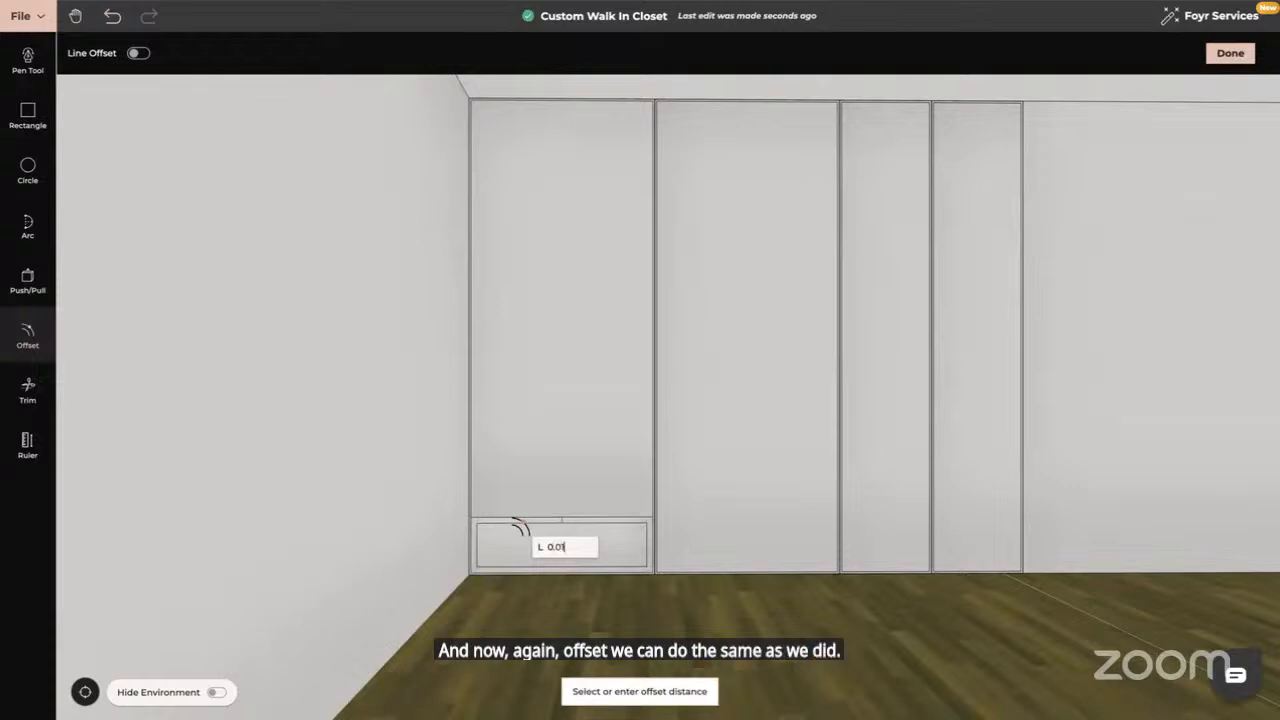
key("Return")
key("Escape")
Try a 0.64 push on the lower drawer panel face, then end it
left_click_drag(581, 568, 539, 569)
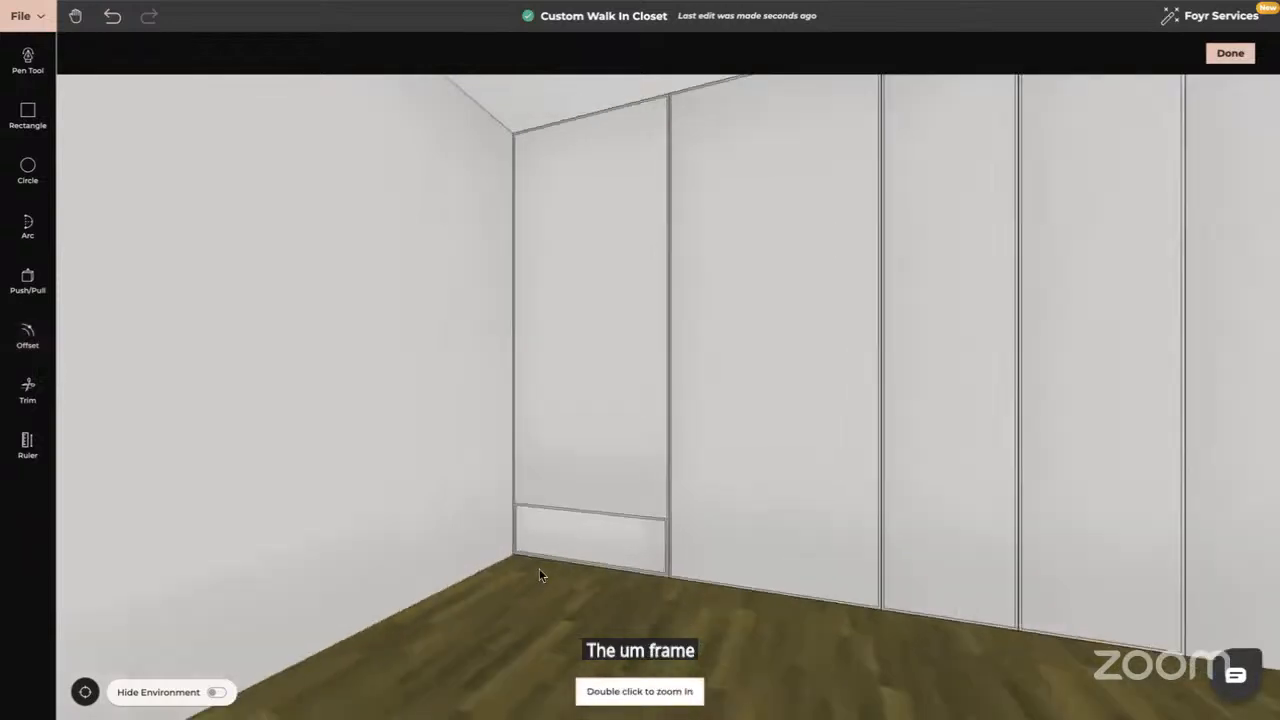
left_click(27, 290)
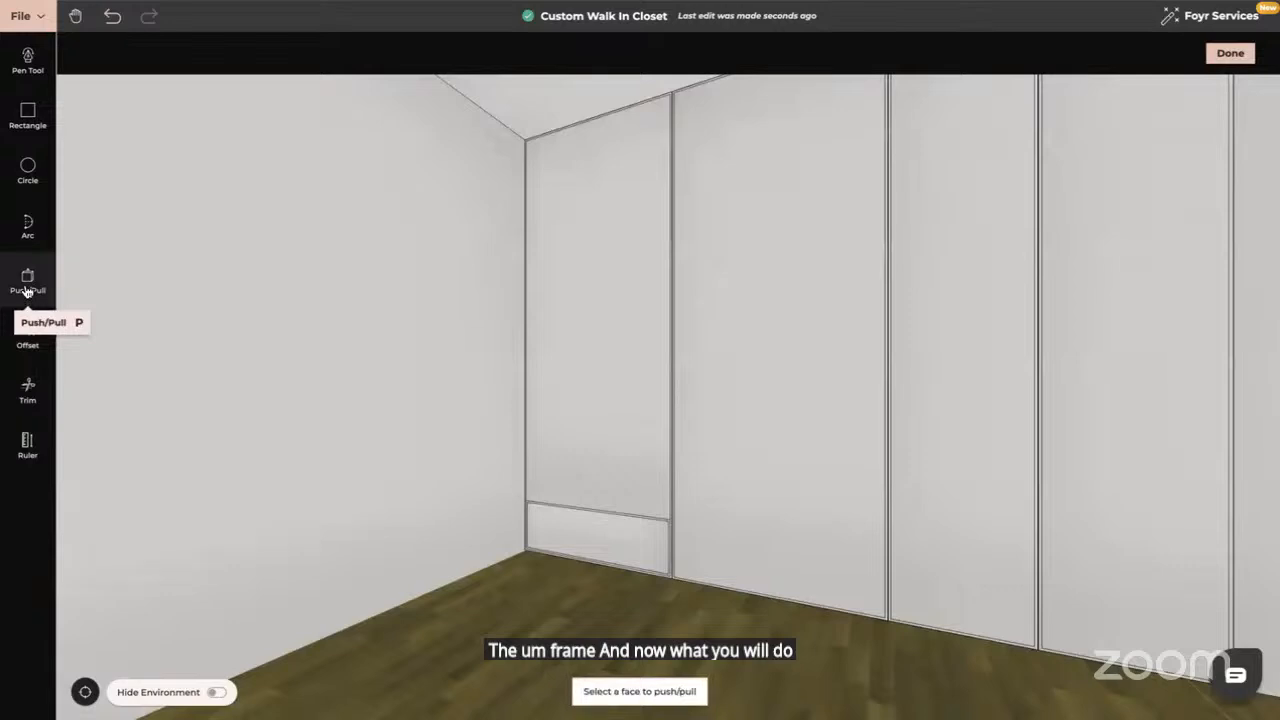
scroll(423, 497, "up", 2)
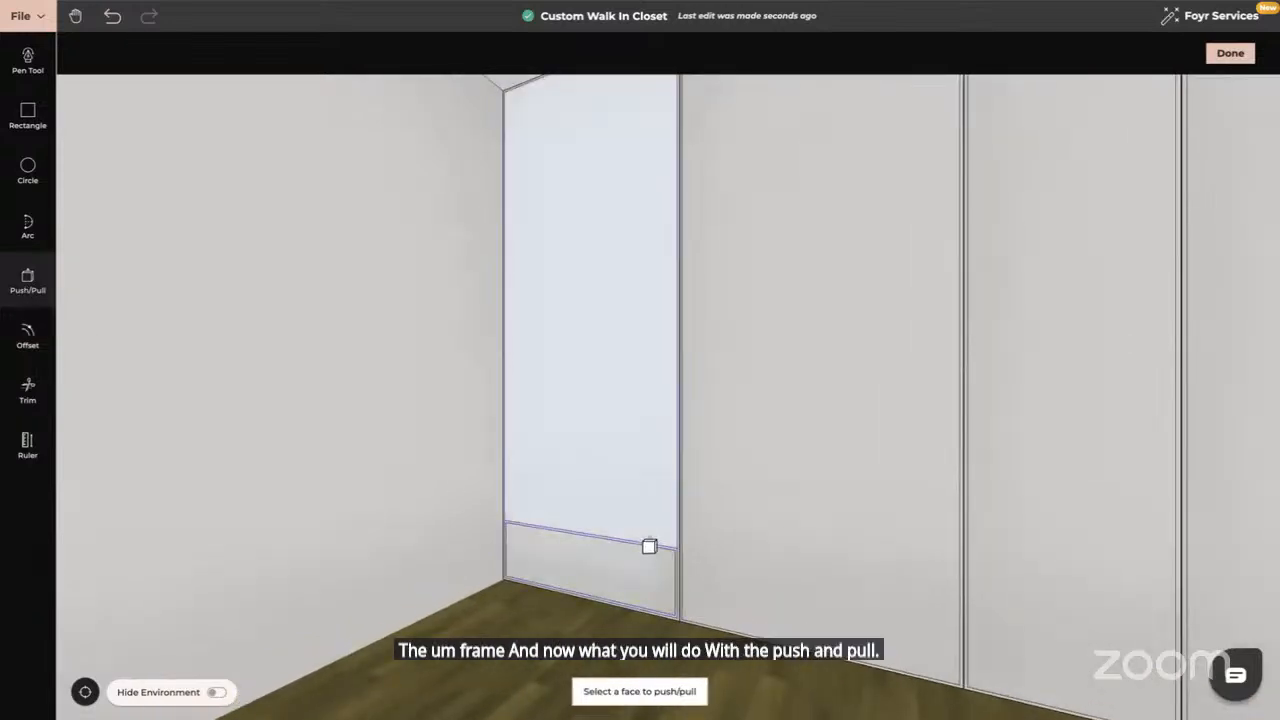
left_click(650, 547)
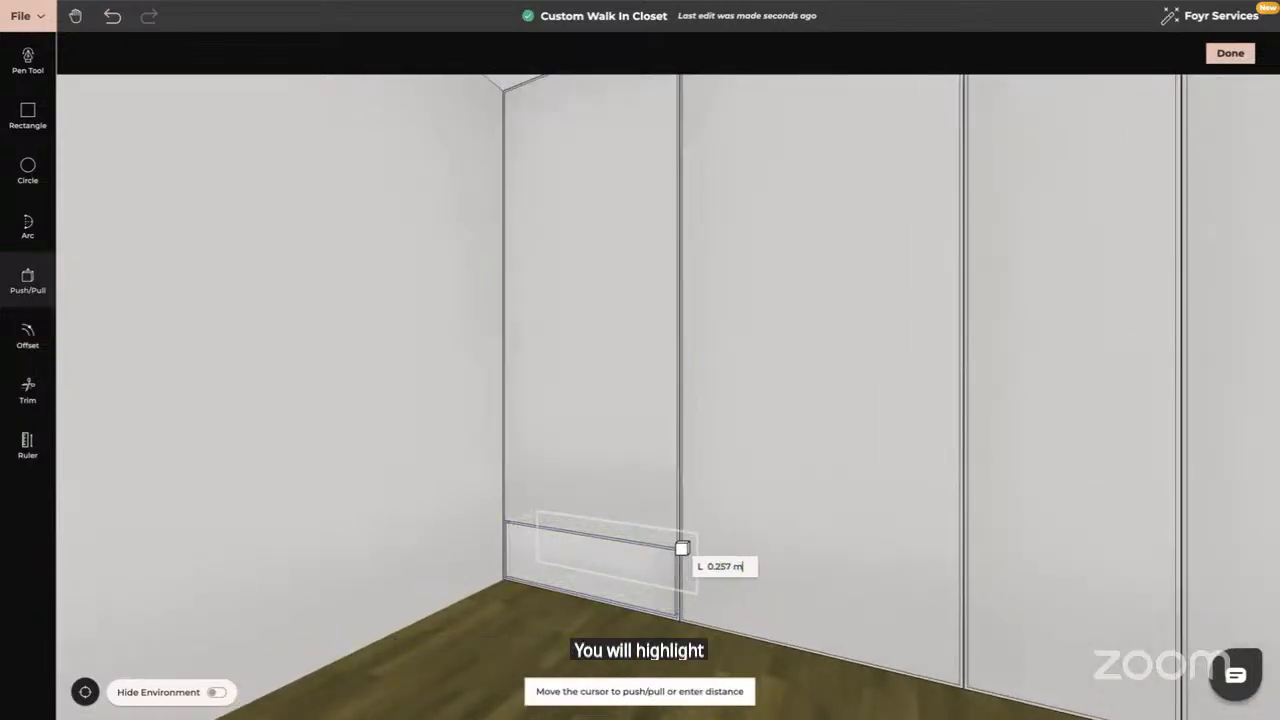
type("0")
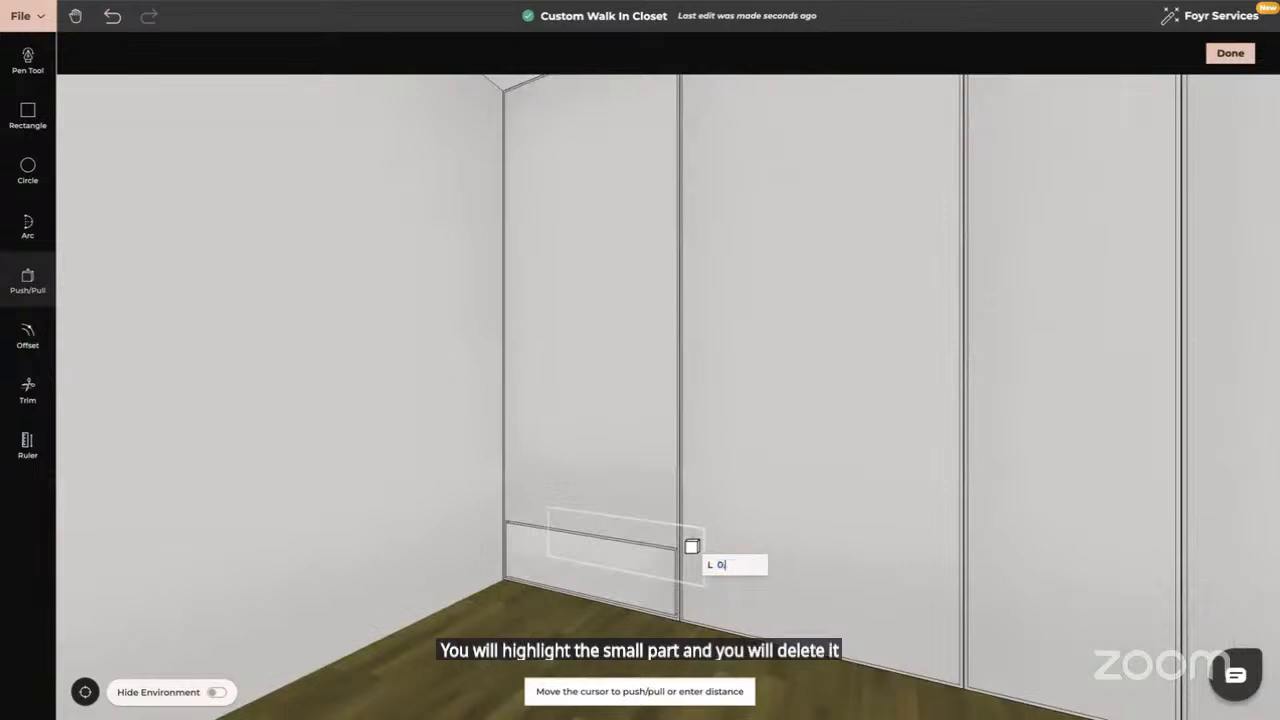
type(".64")
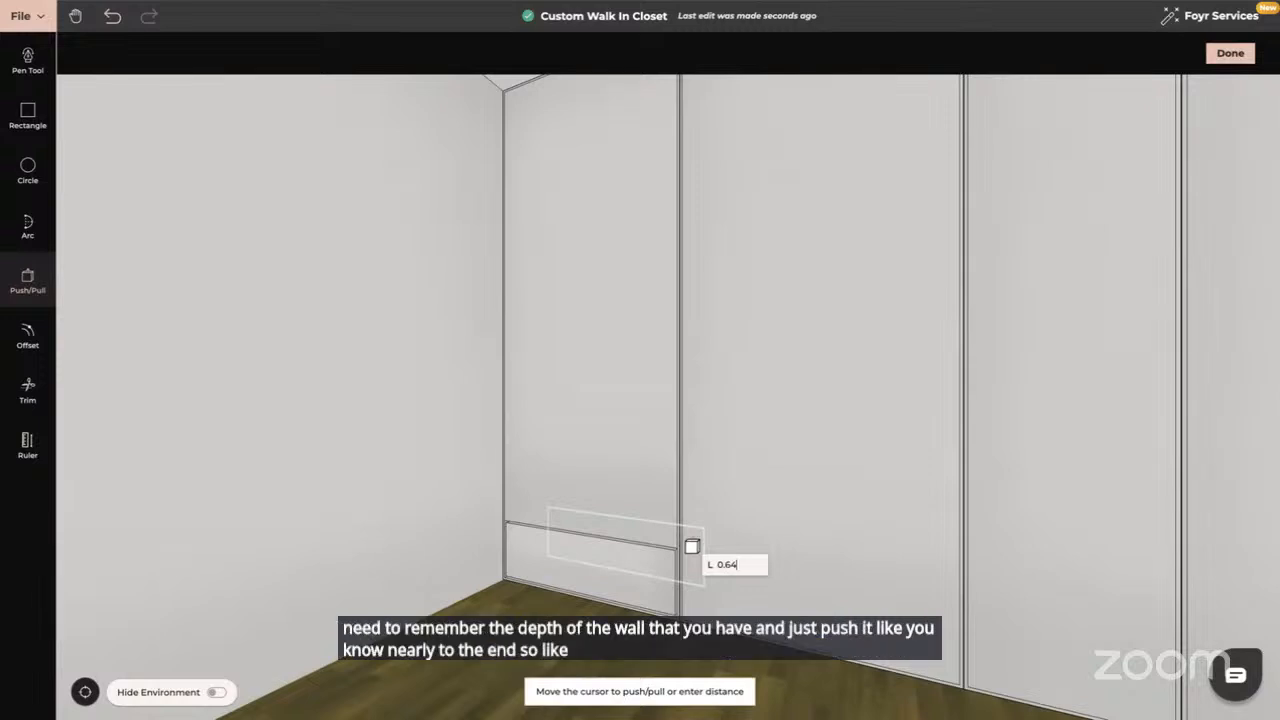
left_click(692, 546)
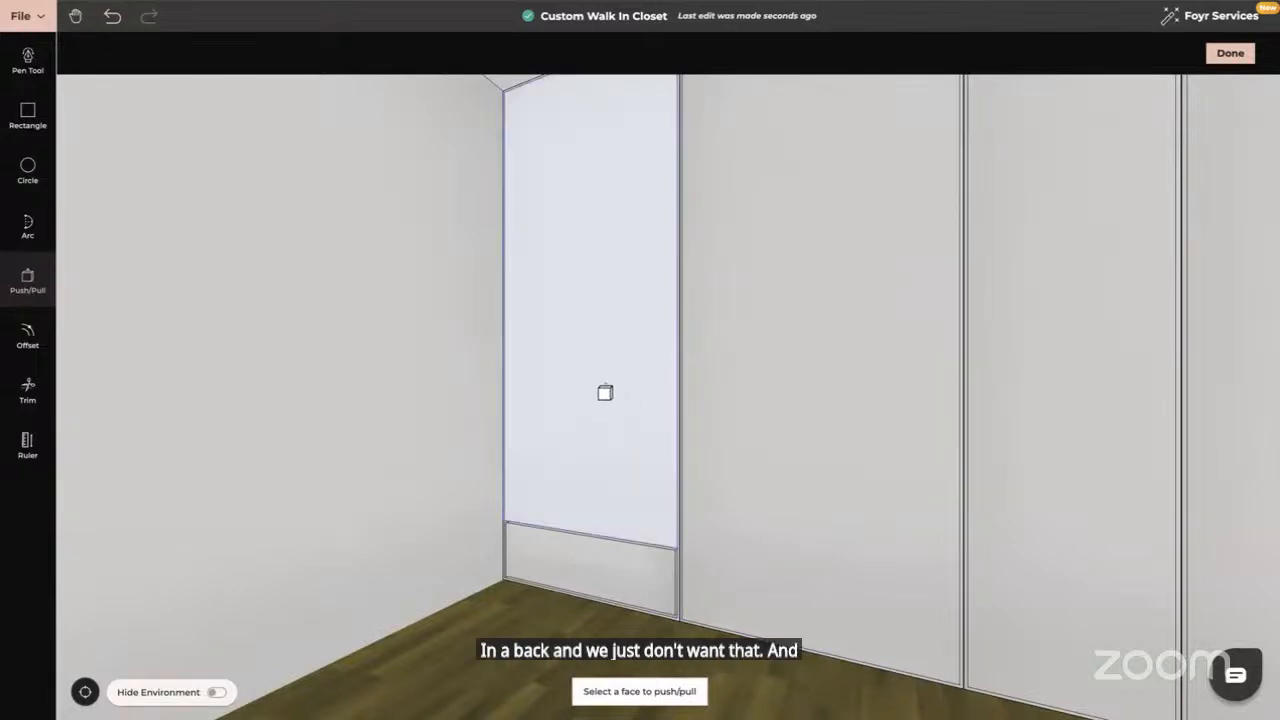
Recess the tall upper panel 0.64 into the wall, opening a niche
middle_click_drag(605, 392, 586, 394)
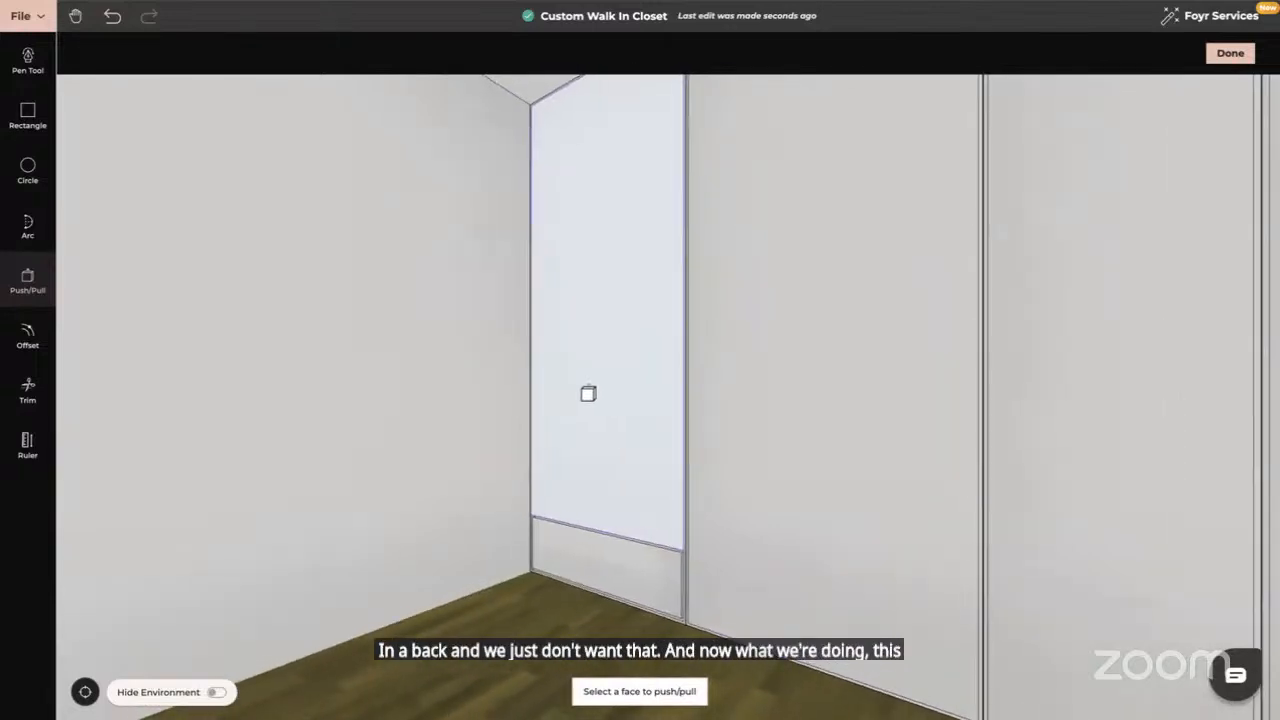
left_click(586, 394)
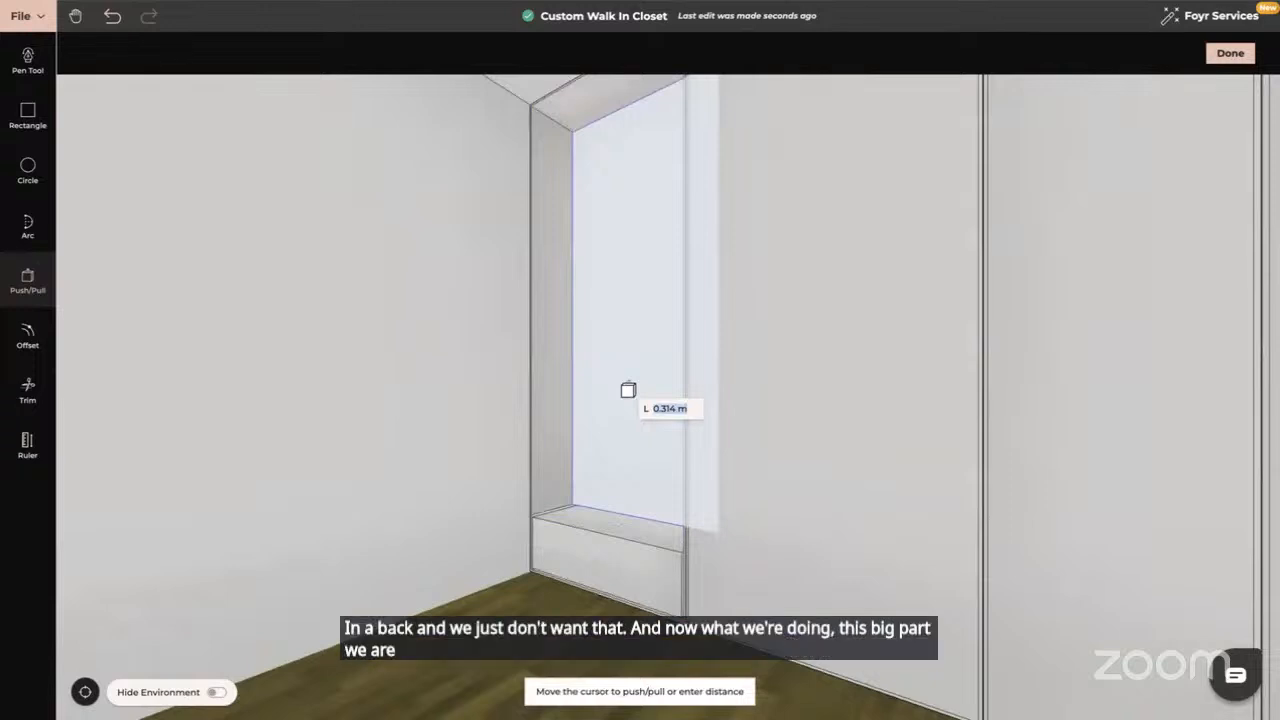
type("0")
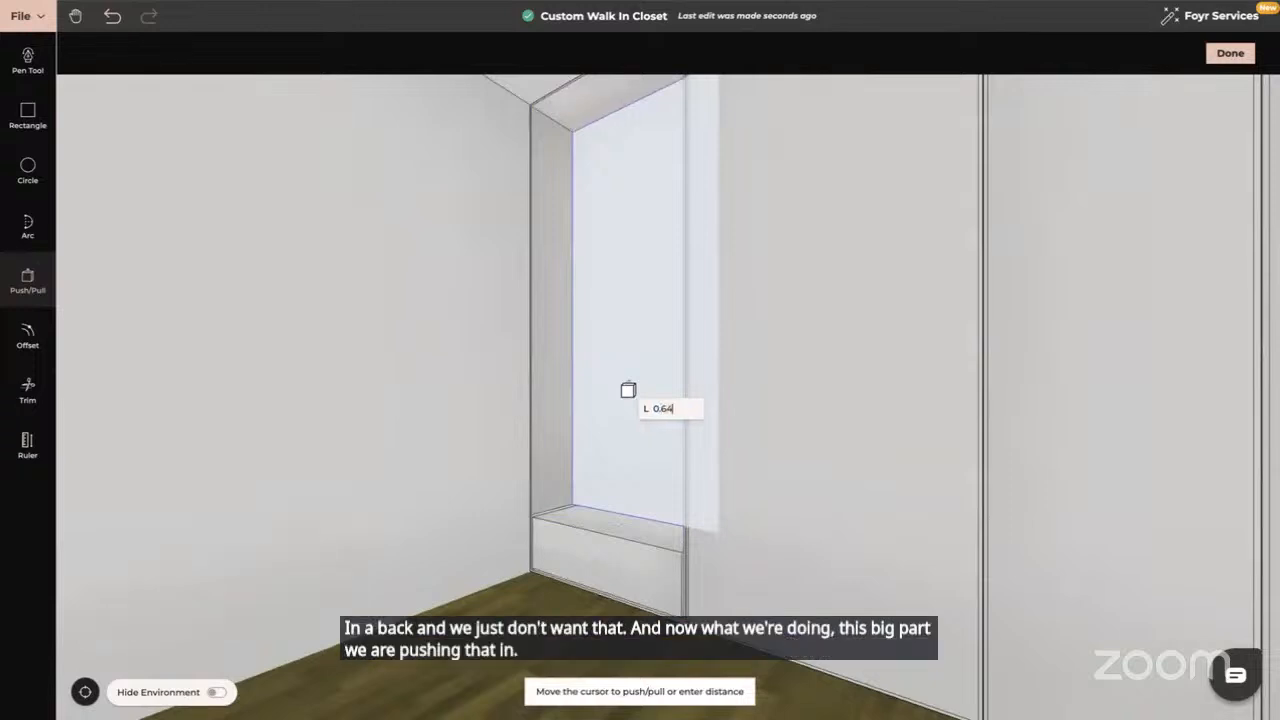
type(".64")
key("Return")
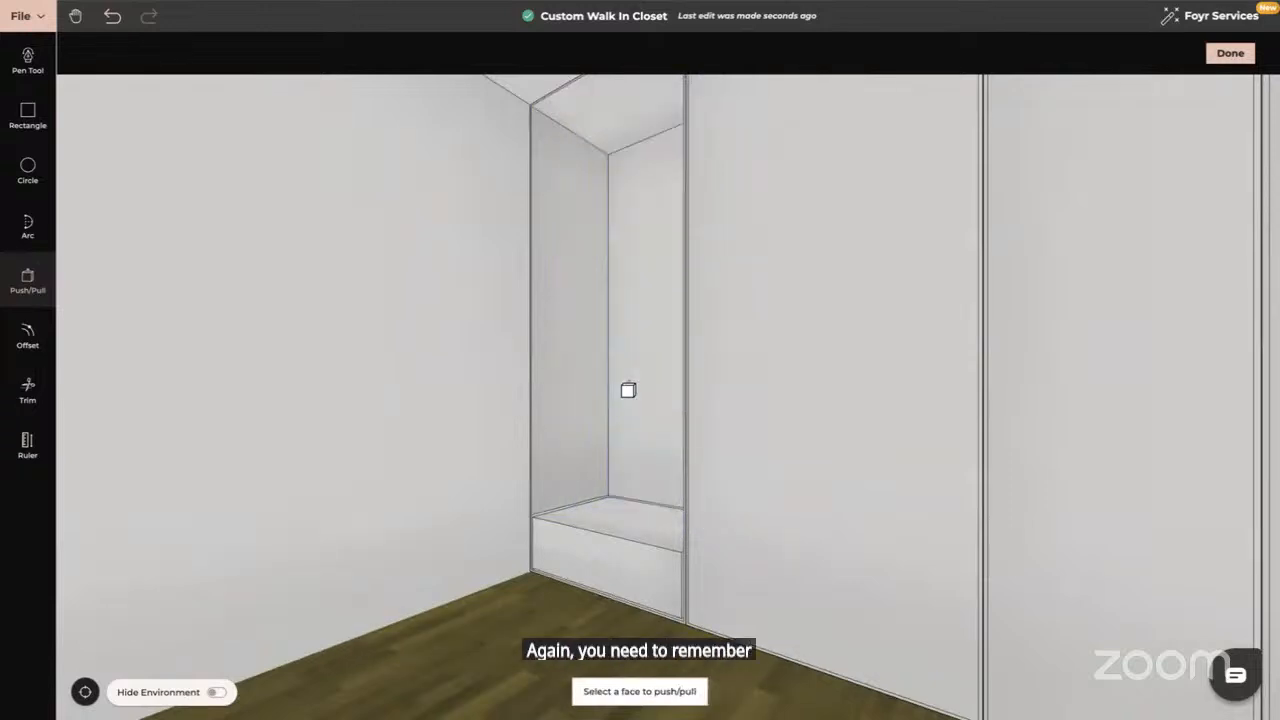
key("Escape")
middle_click_drag(628, 390, 537, 491)
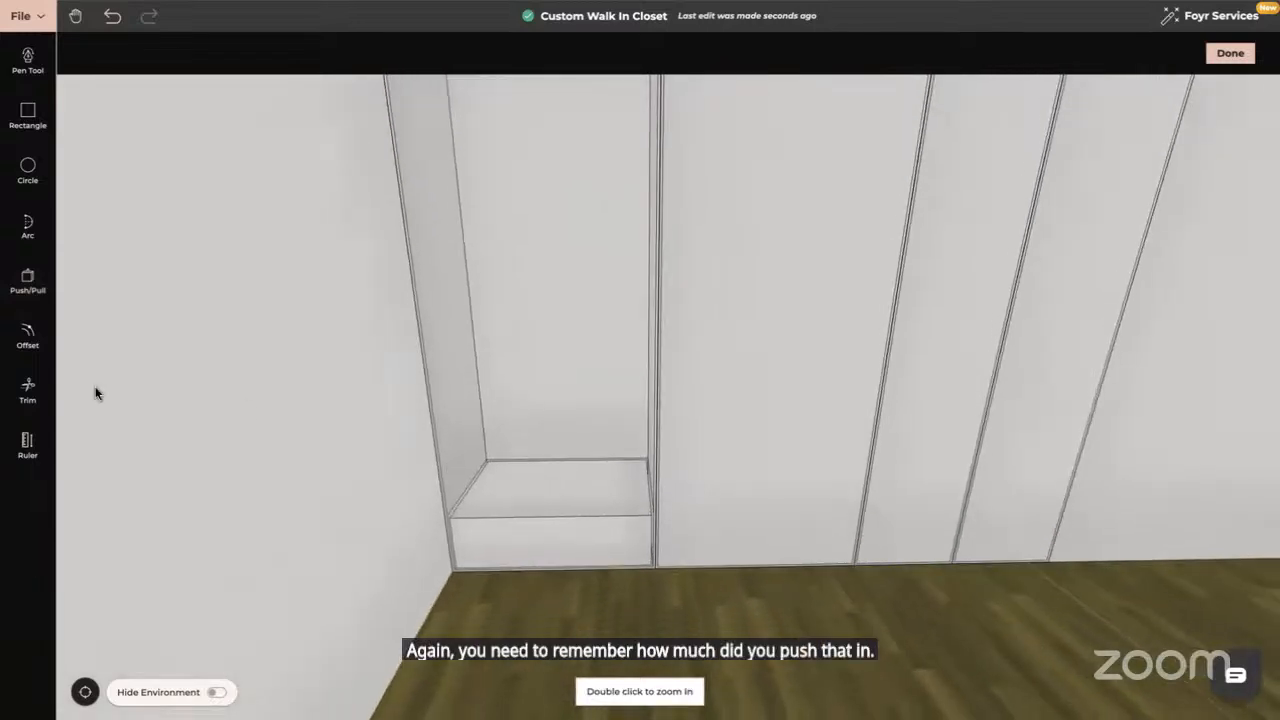
Inset an outline on the drawer top inside the niche
left_click(28, 335)
left_click(532, 478)
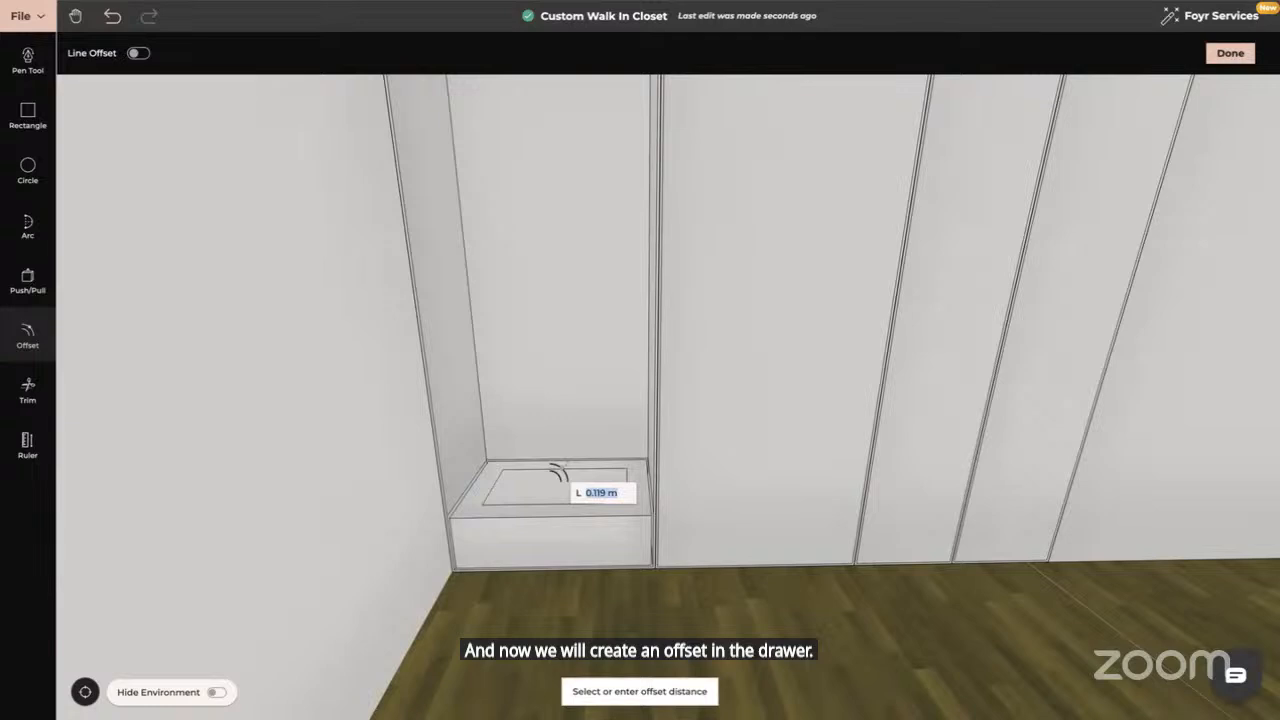
key("Return")
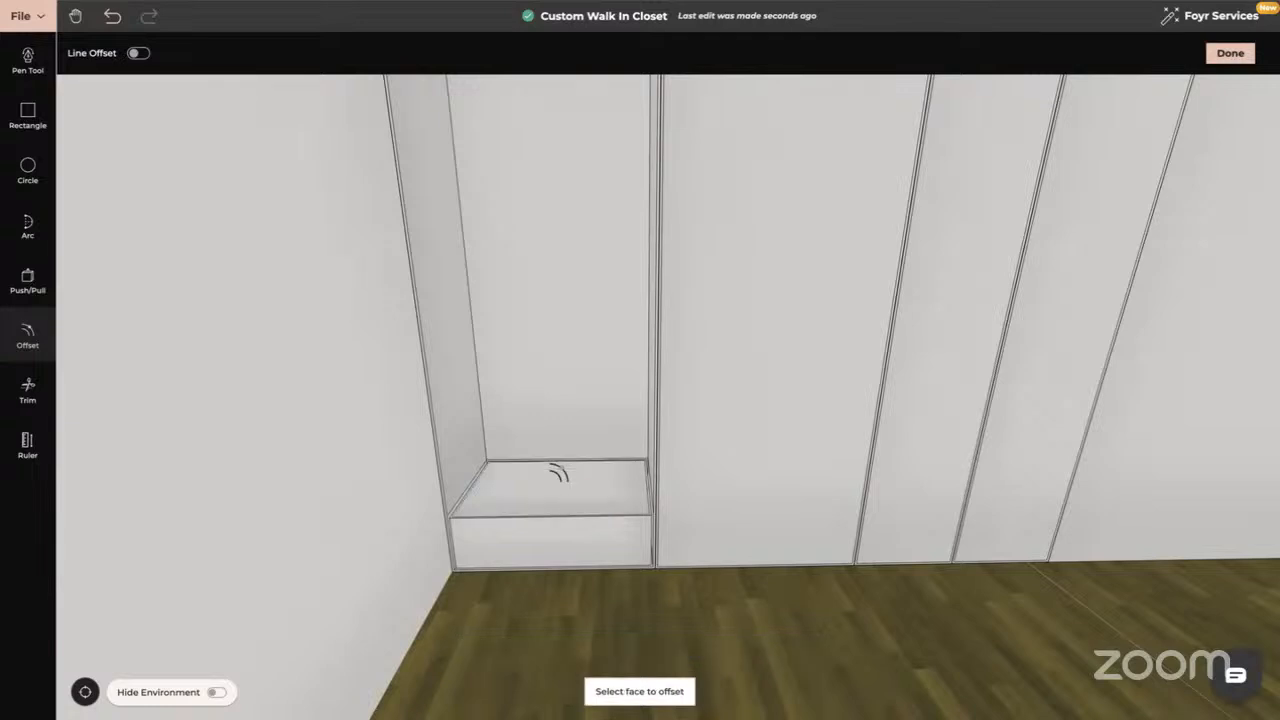
key("Escape")
Sink the inset drawer top downward to form an open drawer cavity
left_click(27, 283)
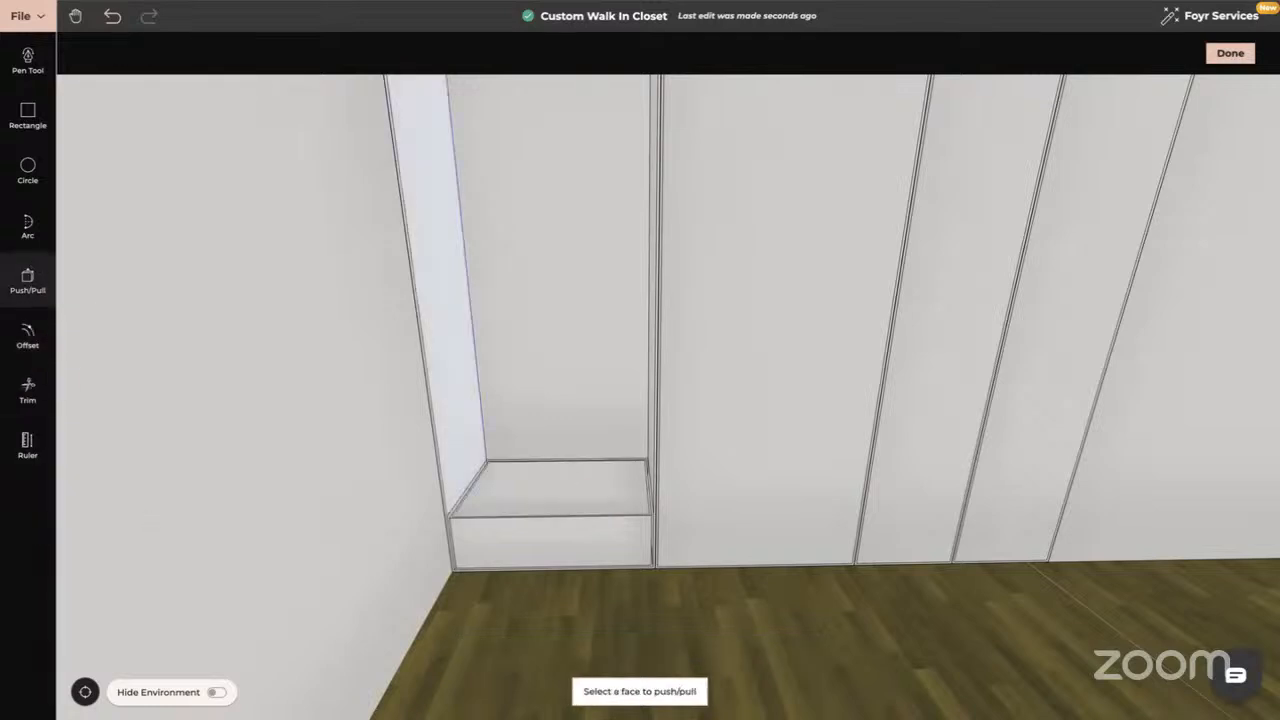
left_click(537, 486)
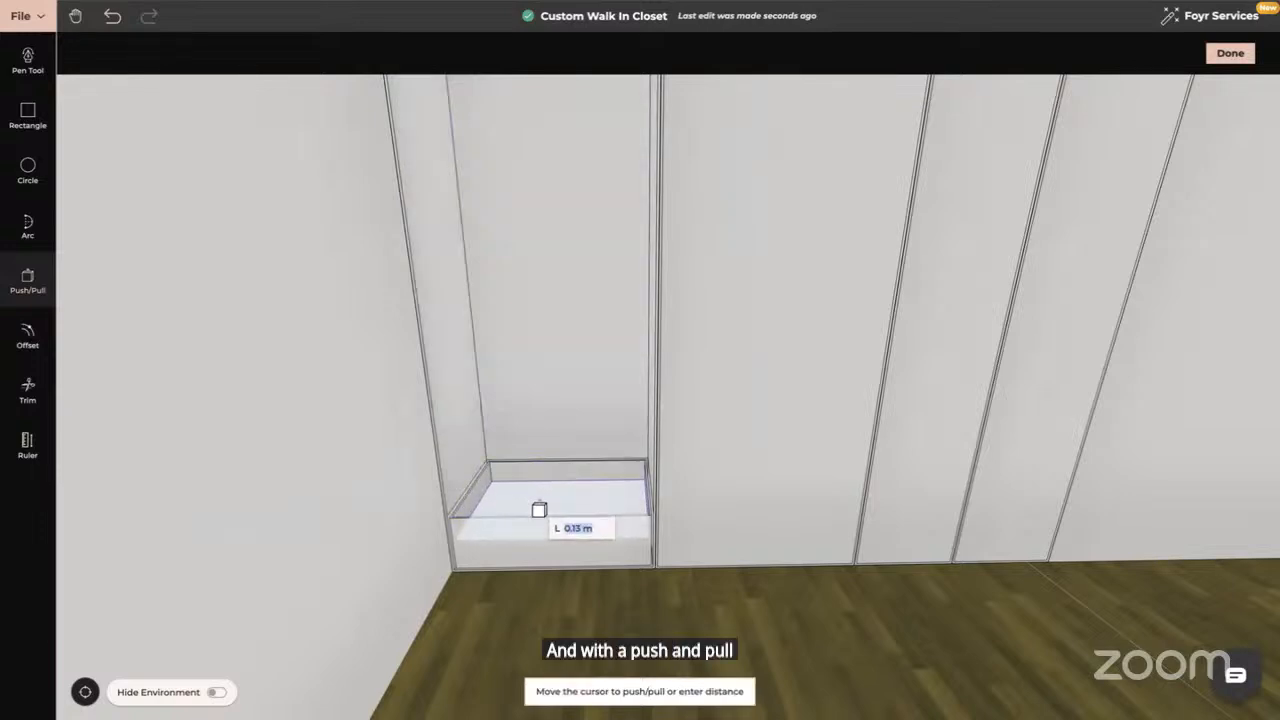
type("0")
type(".18")
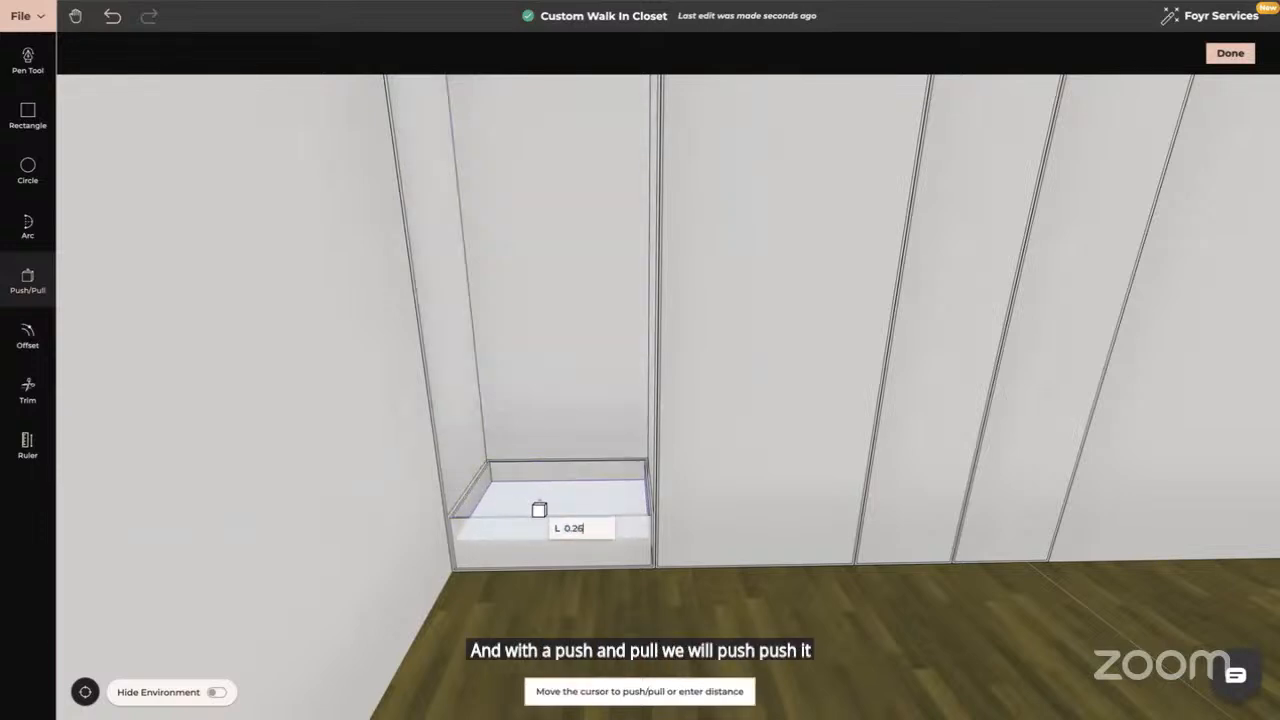
key("Return")
key("Escape")
mouse_move(535, 518)
left_mouse_down()
mouse_move(535, 550)
mouse_move(533, 497)
mouse_move(531, 571)
mouse_move(532, 510)
left_mouse_up()
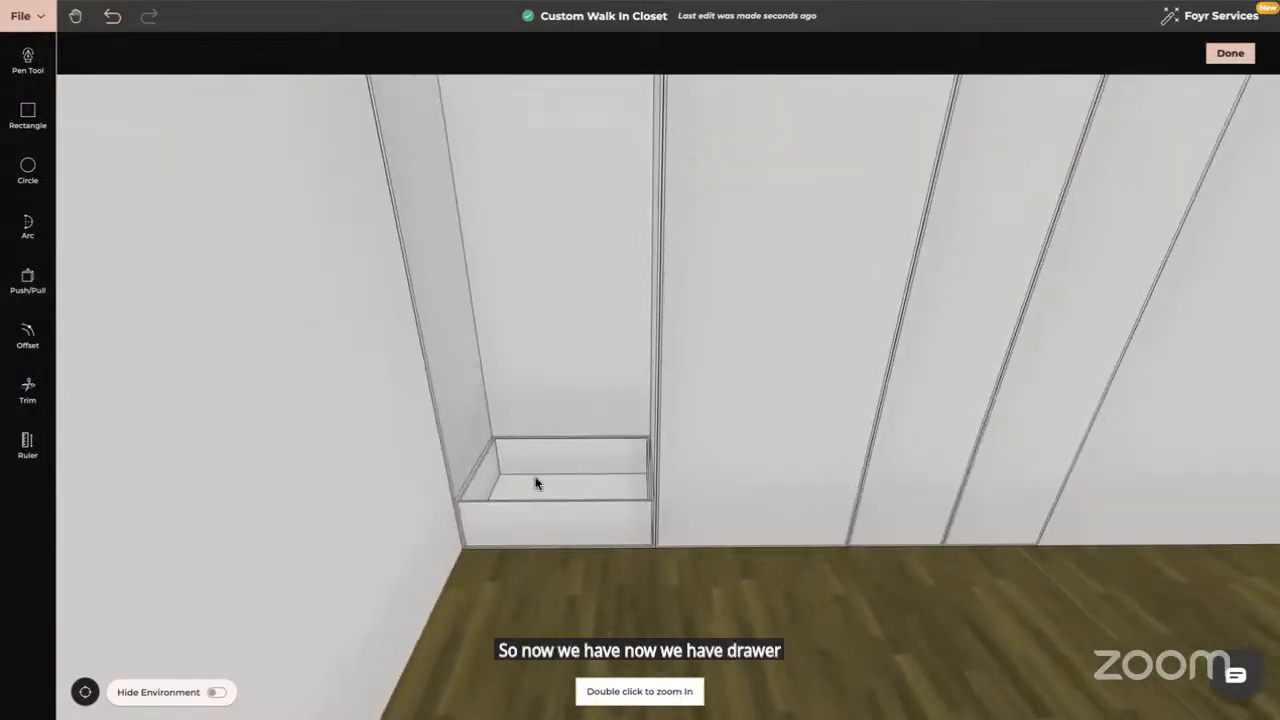
Pull the recessed upper panel out 0.6 so it sits flush over the drawer
left_click_drag(628, 548, 491, 444)
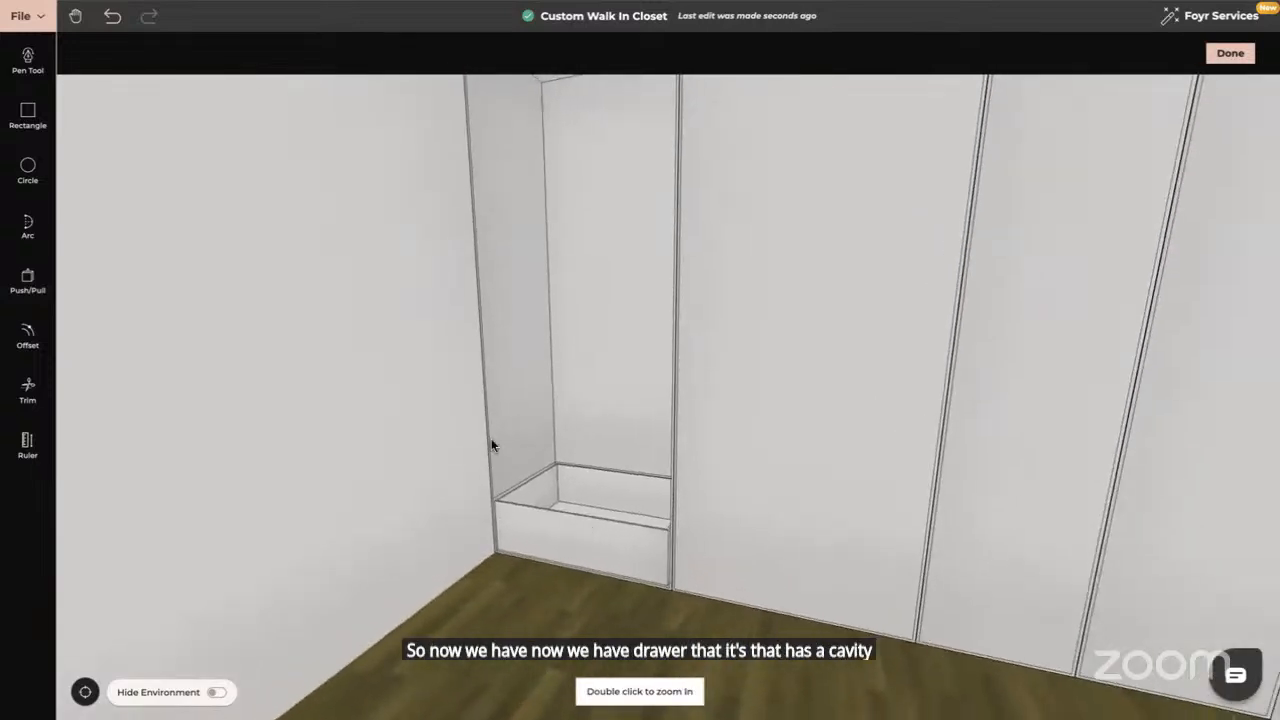
left_click(28, 278)
left_click(612, 295)
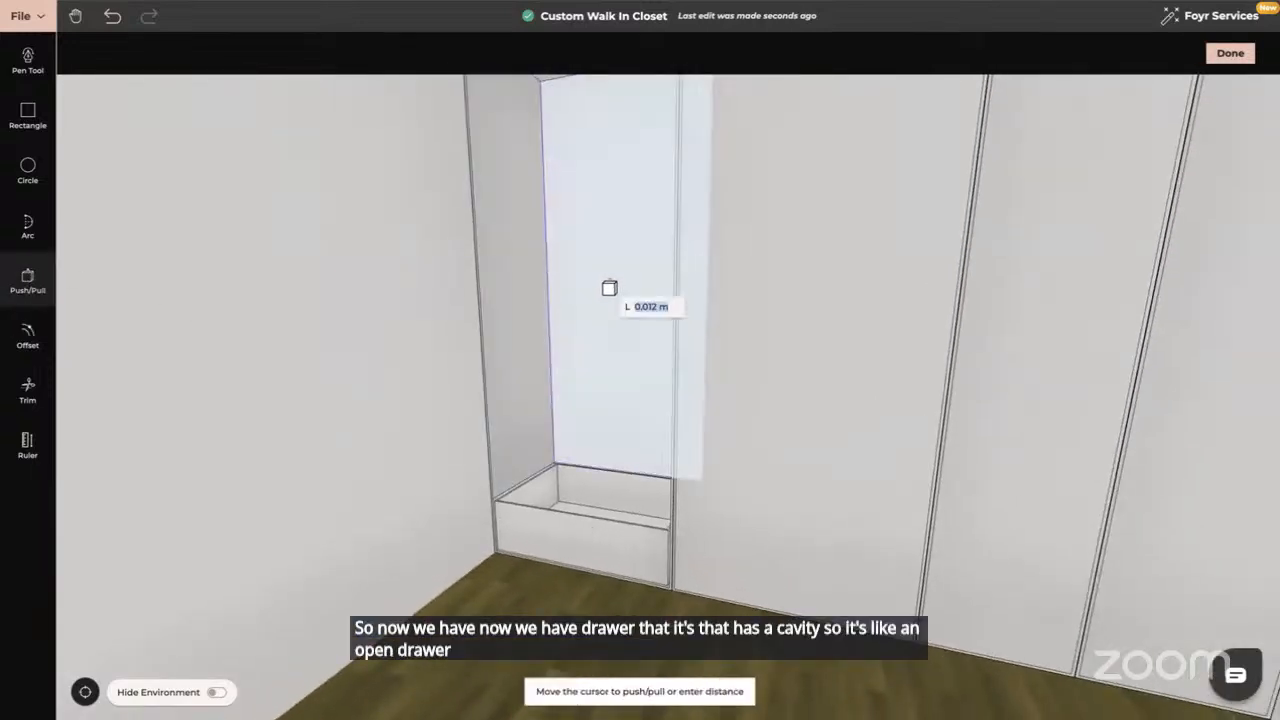
type("0")
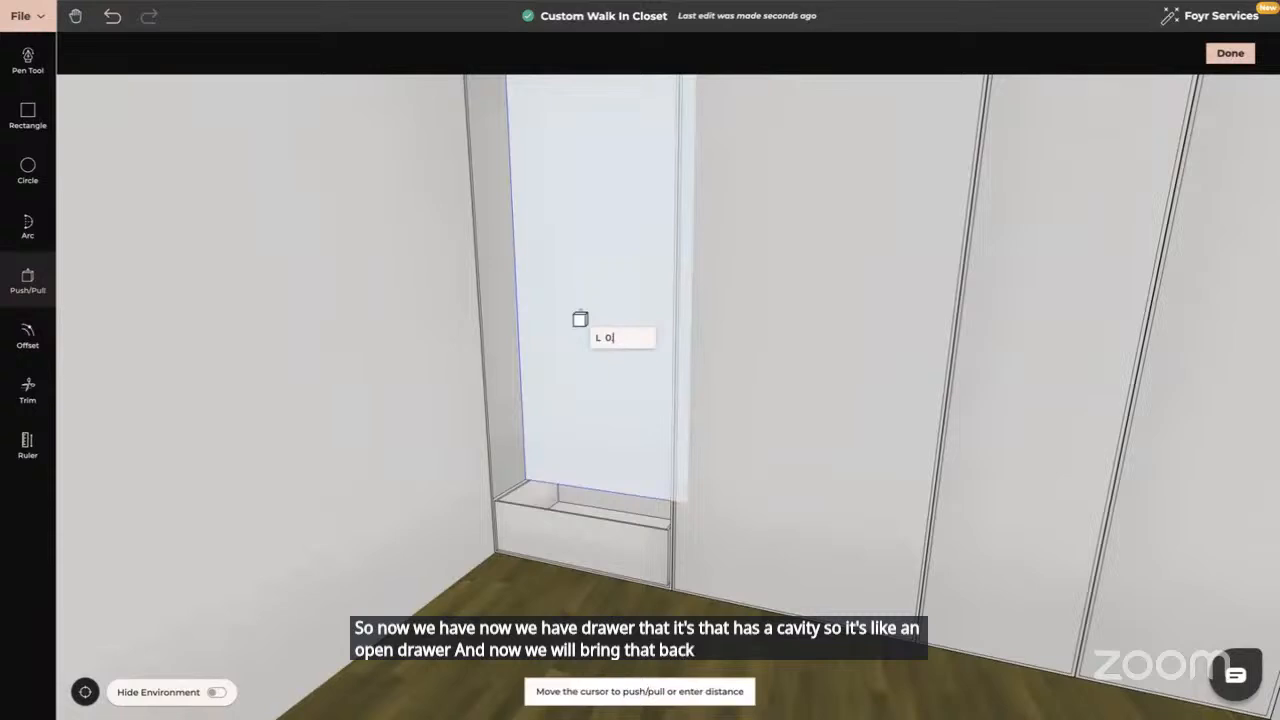
type(".64")
key("Return")
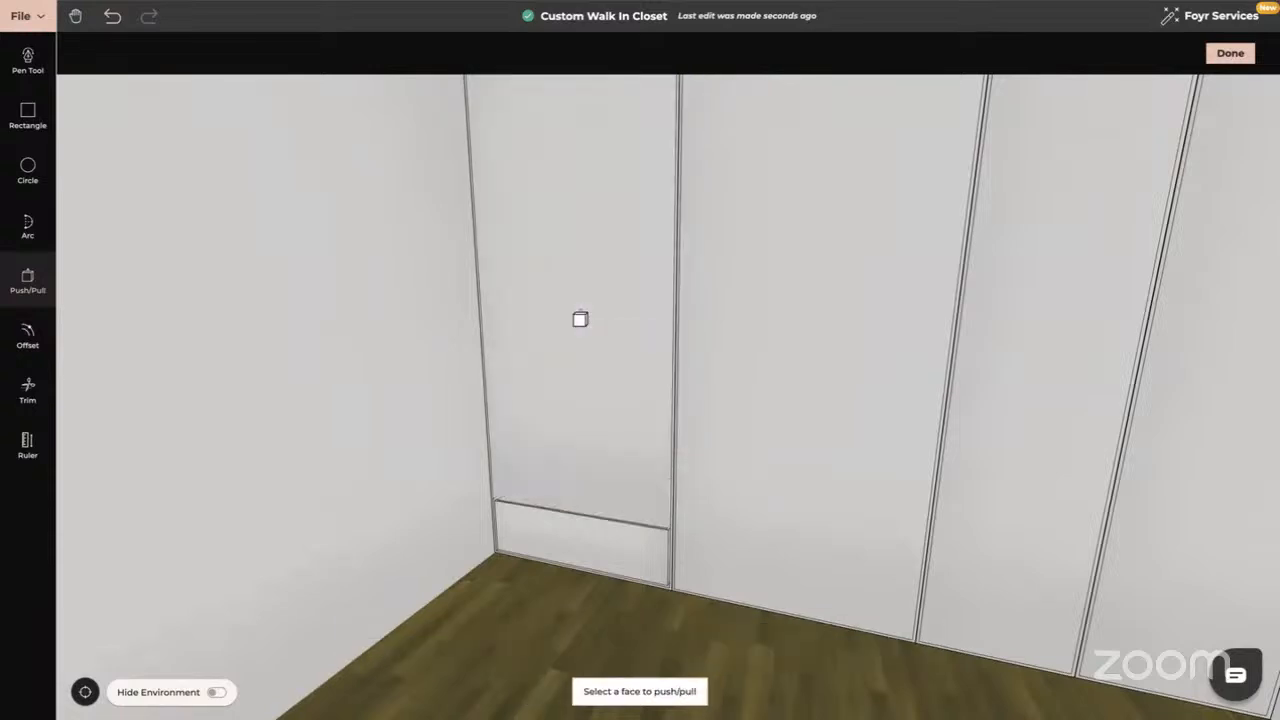
key("Escape")
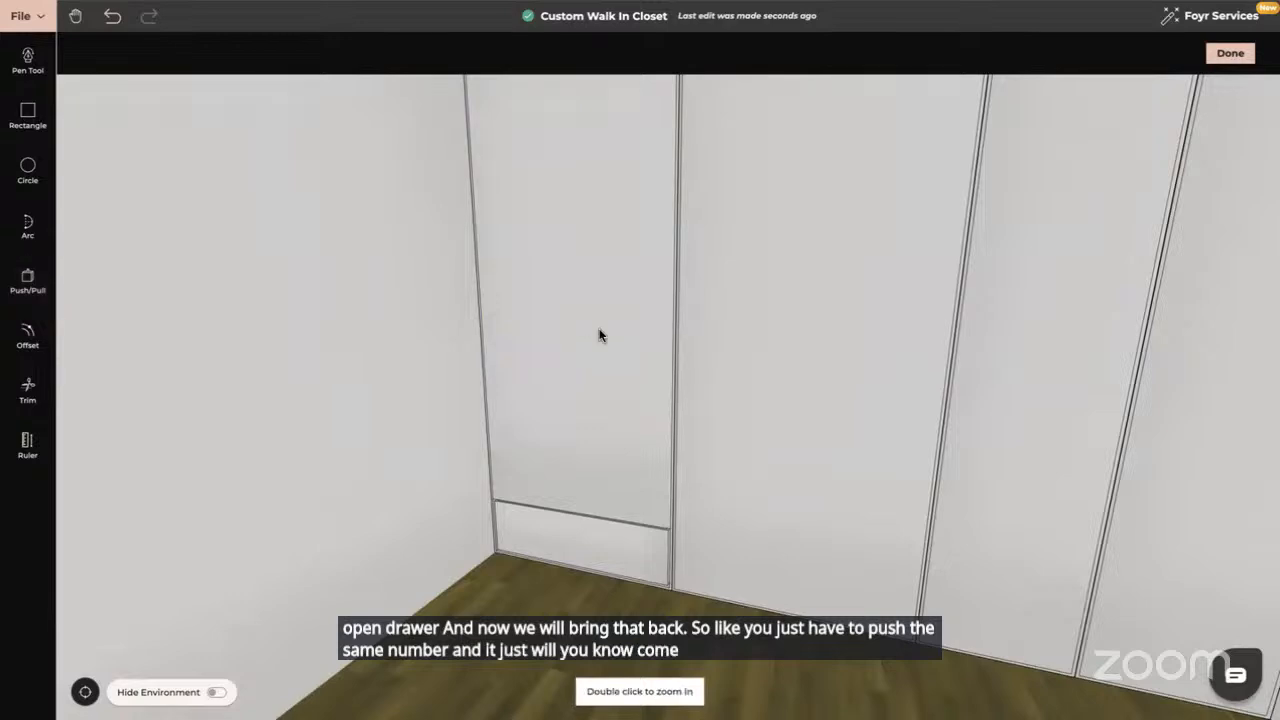
left_click_drag(625, 343, 654, 337)
left_click_drag(576, 367, 651, 292)
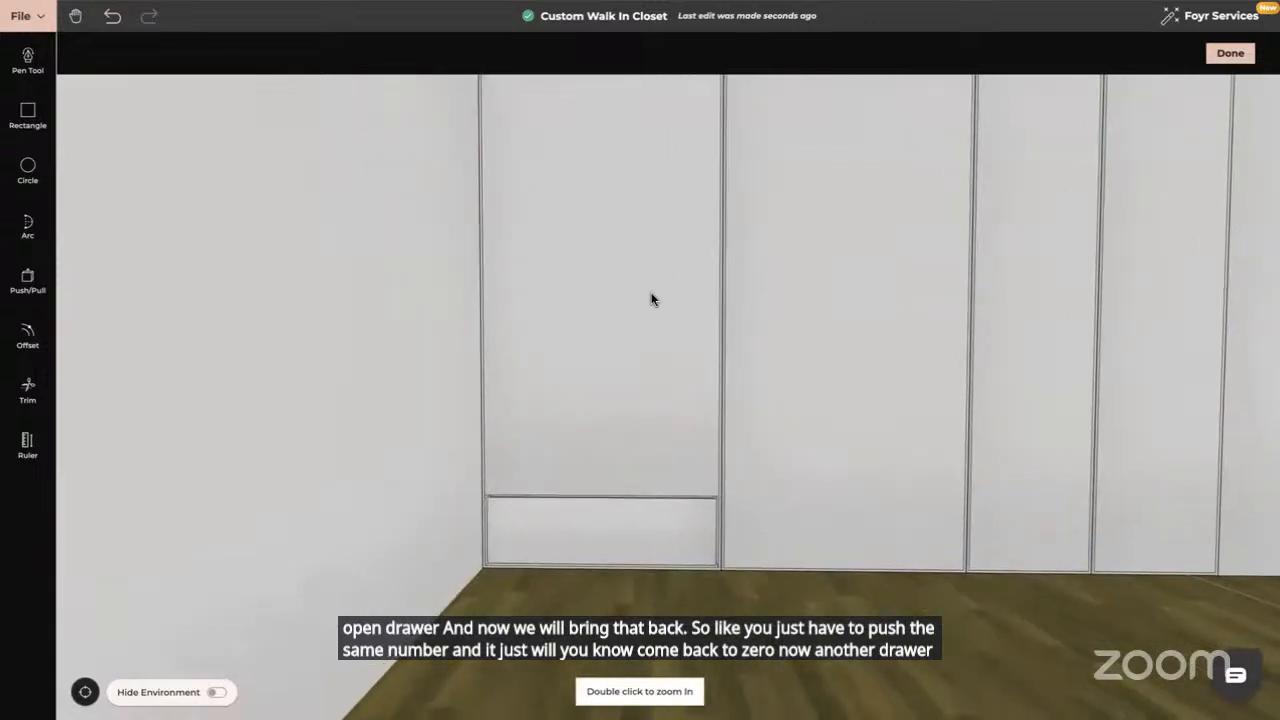
Mark a second drawer with an offset edge line above the first and inset its face
left_click(28, 335)
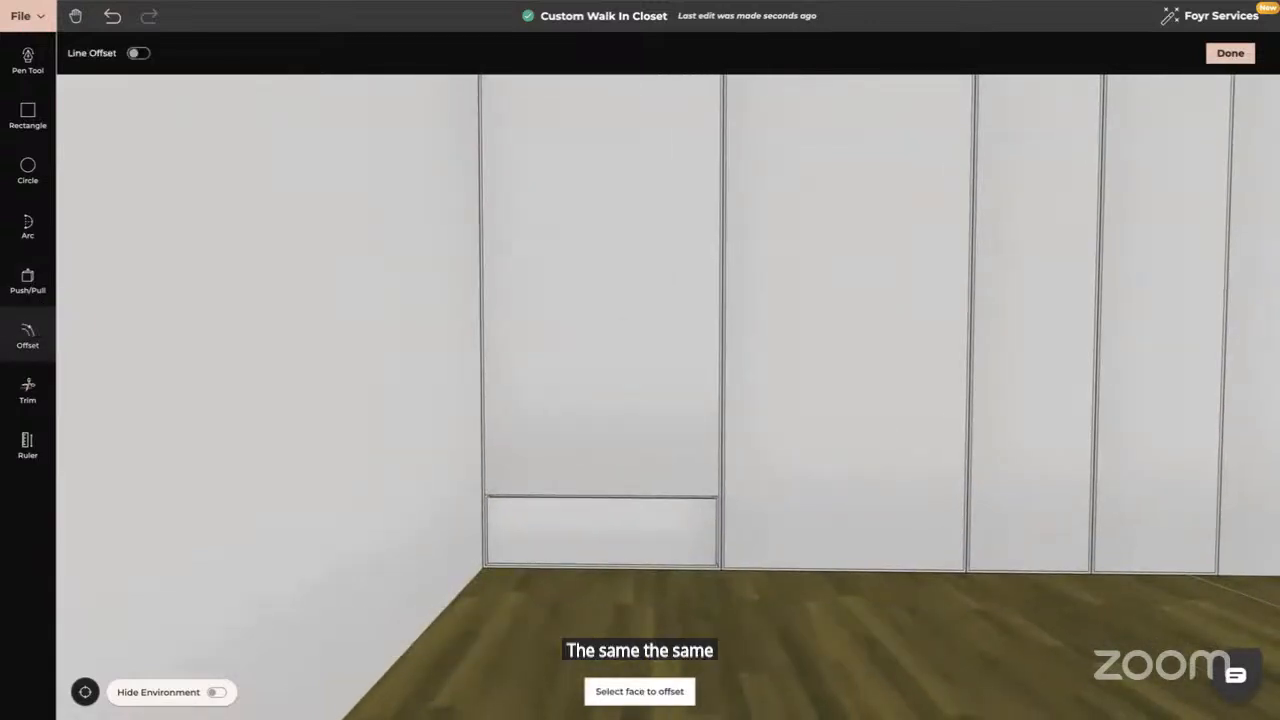
left_click(141, 55)
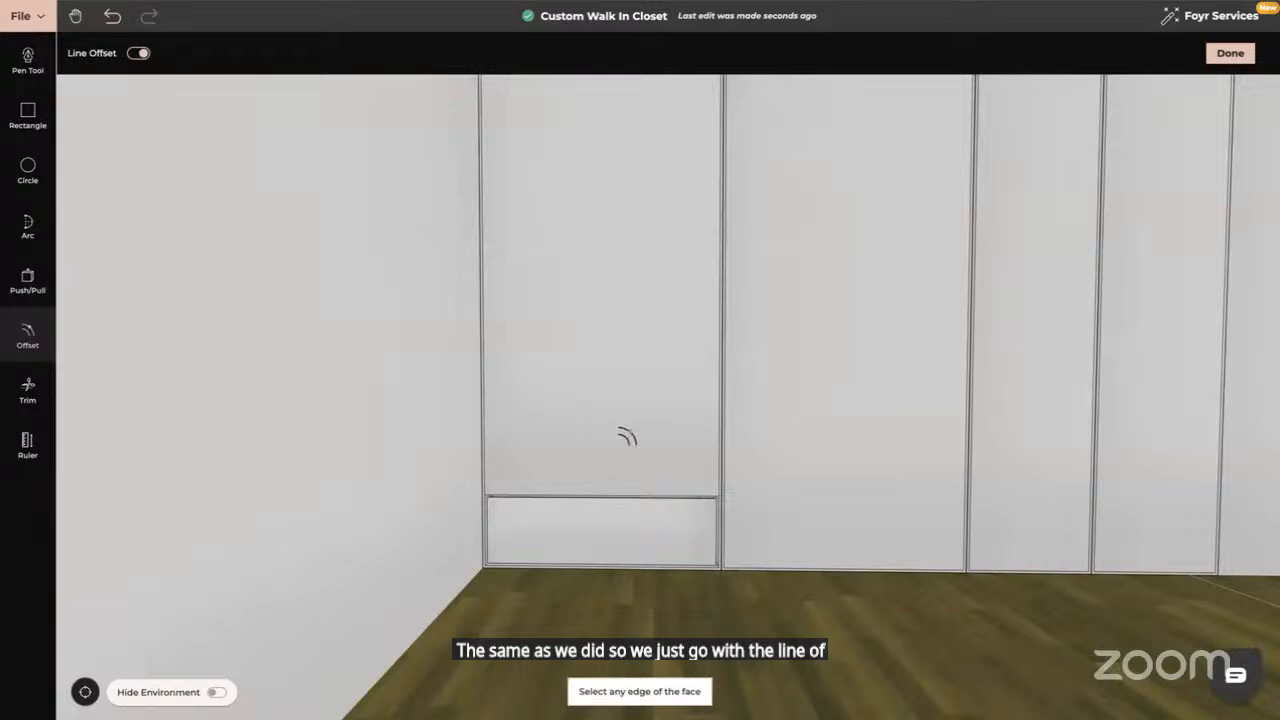
left_click(612, 472)
left_click(606, 424)
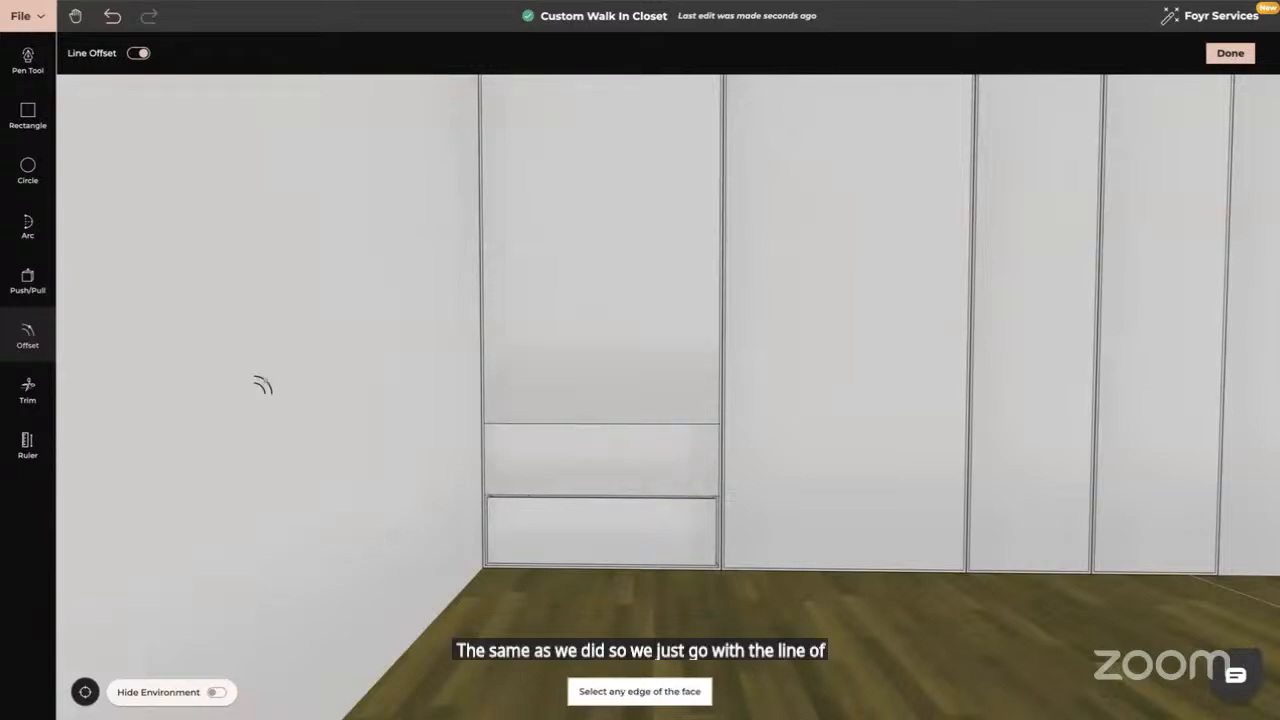
left_click(26, 330)
left_click(560, 457)
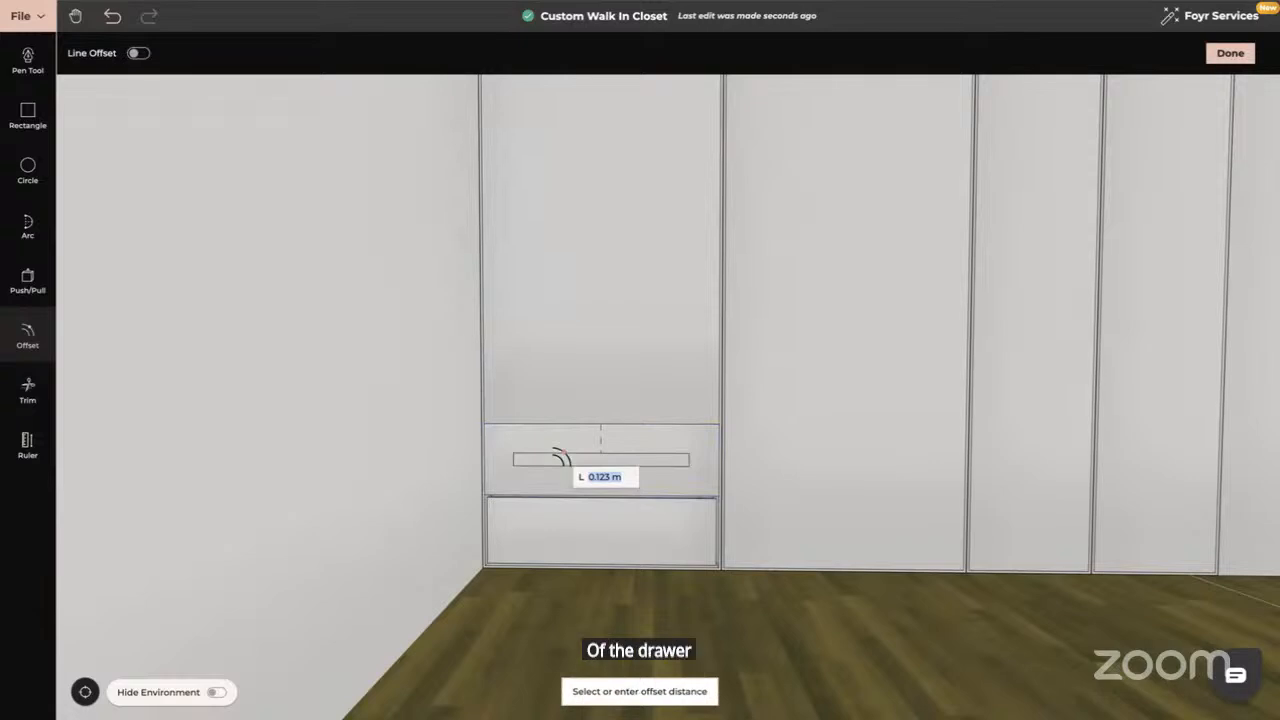
key("Return")
key("Escape")
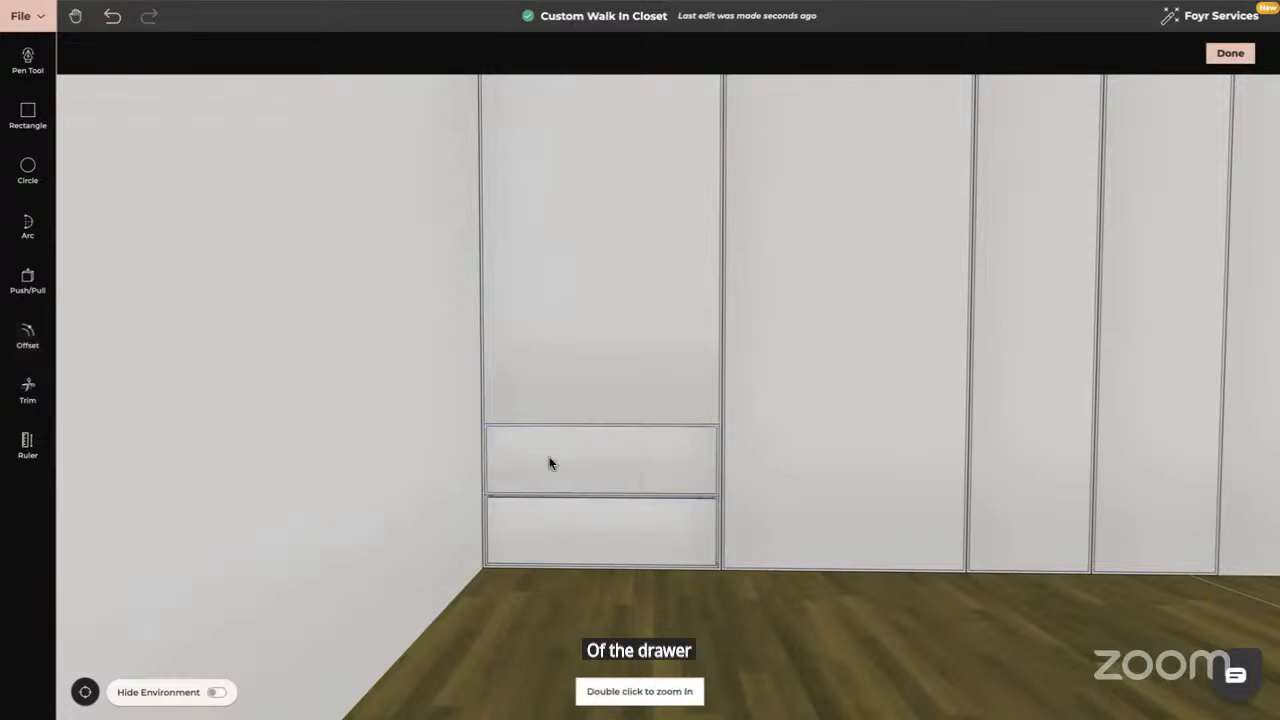
Push the top drawer face and the panel above it each back 0.64 m
left_click_drag(549, 461, 411, 480)
left_click(27, 278)
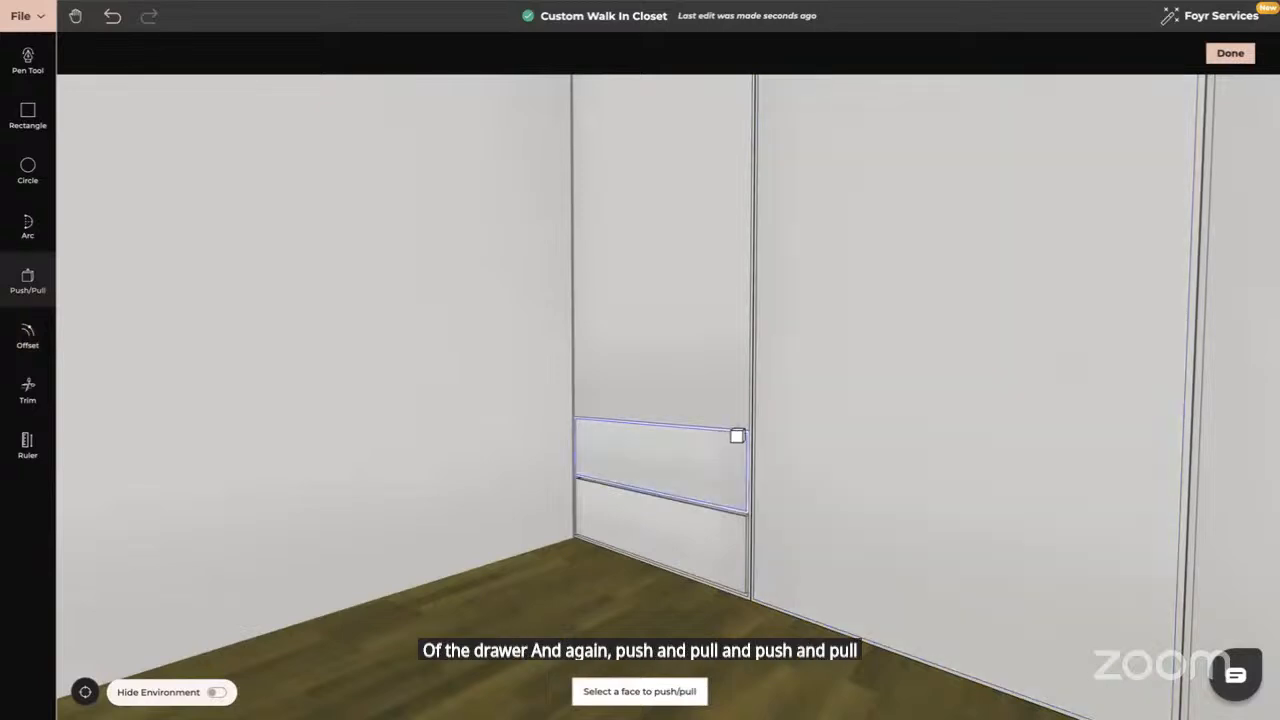
left_click(737, 437)
type("0")
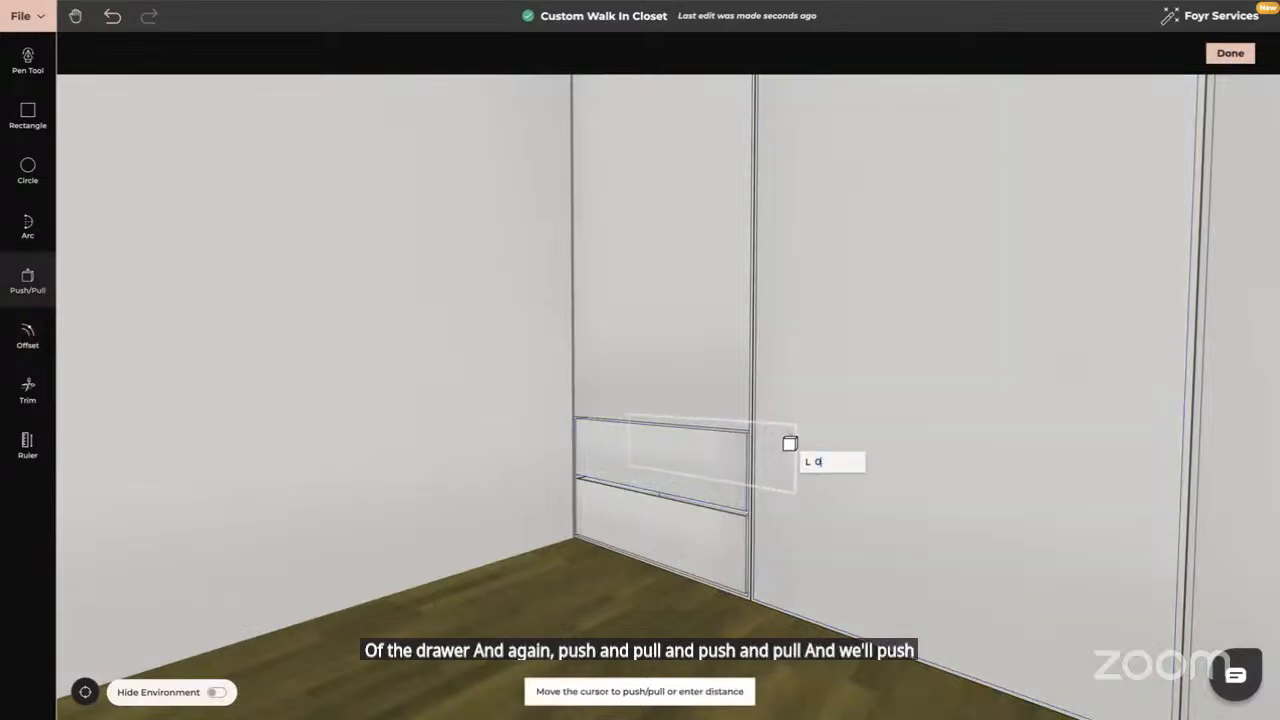
type(".64")
key("Return")
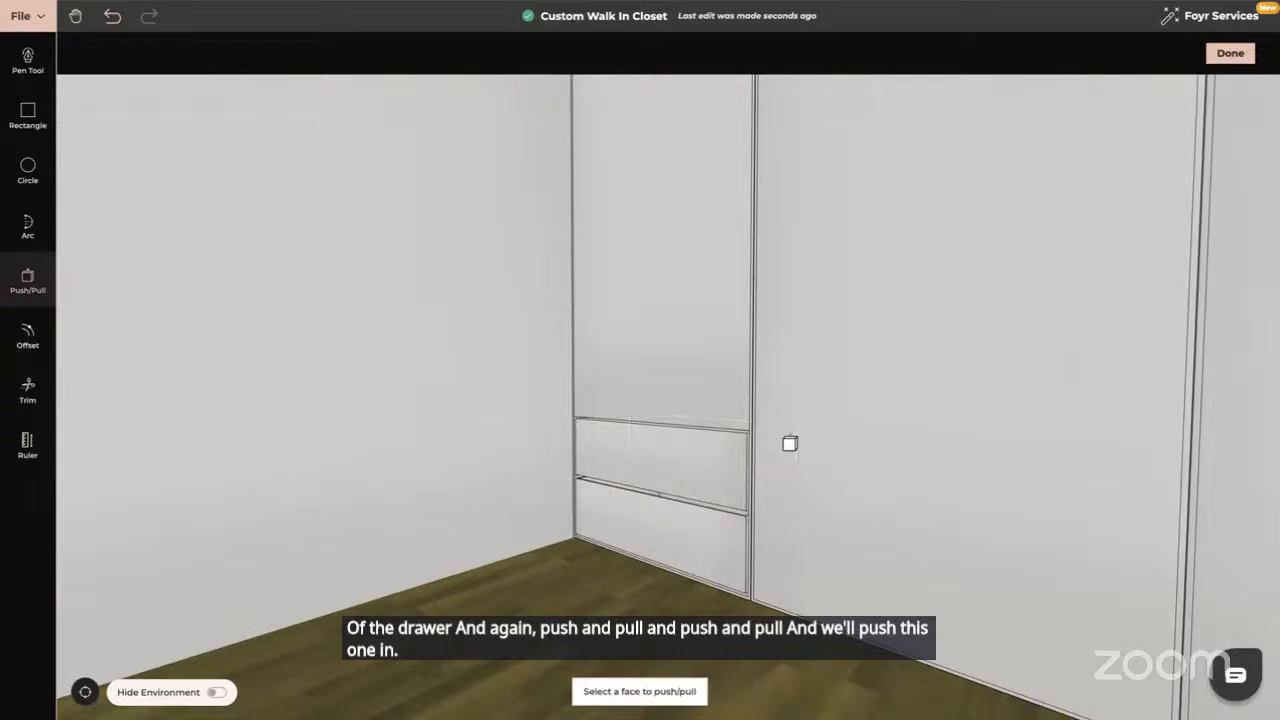
left_click(661, 341)
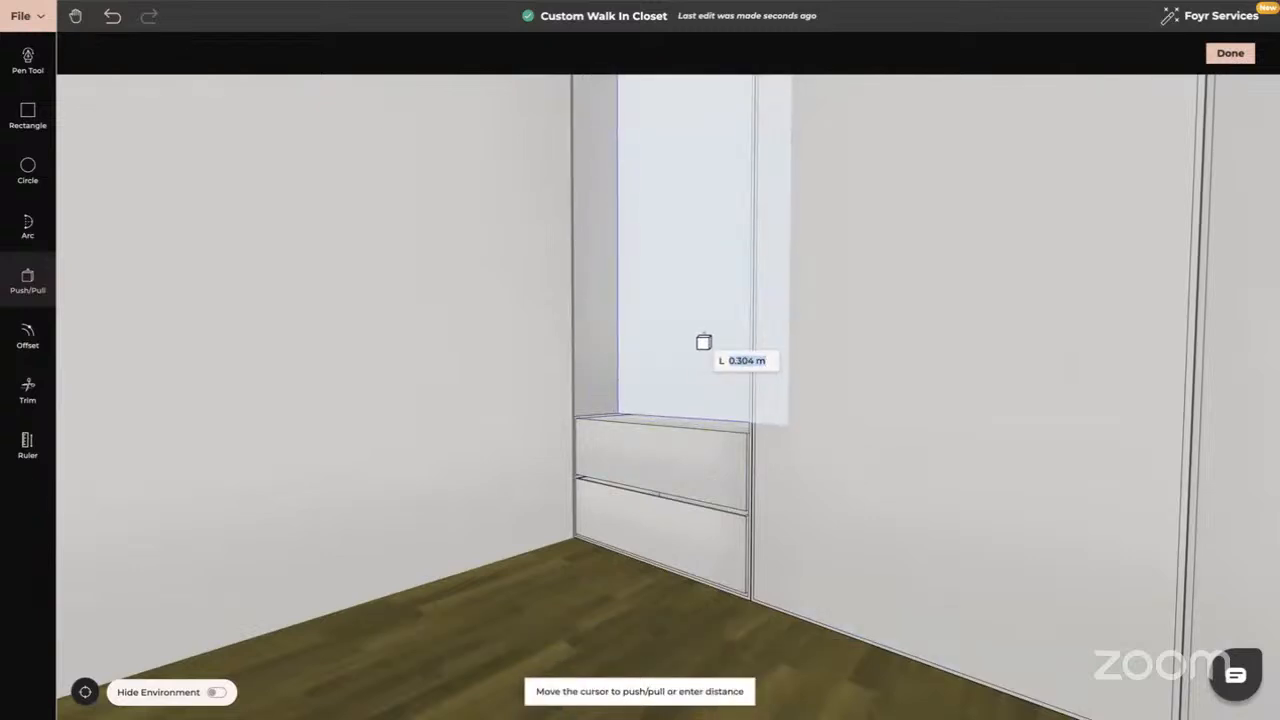
type("0.6")
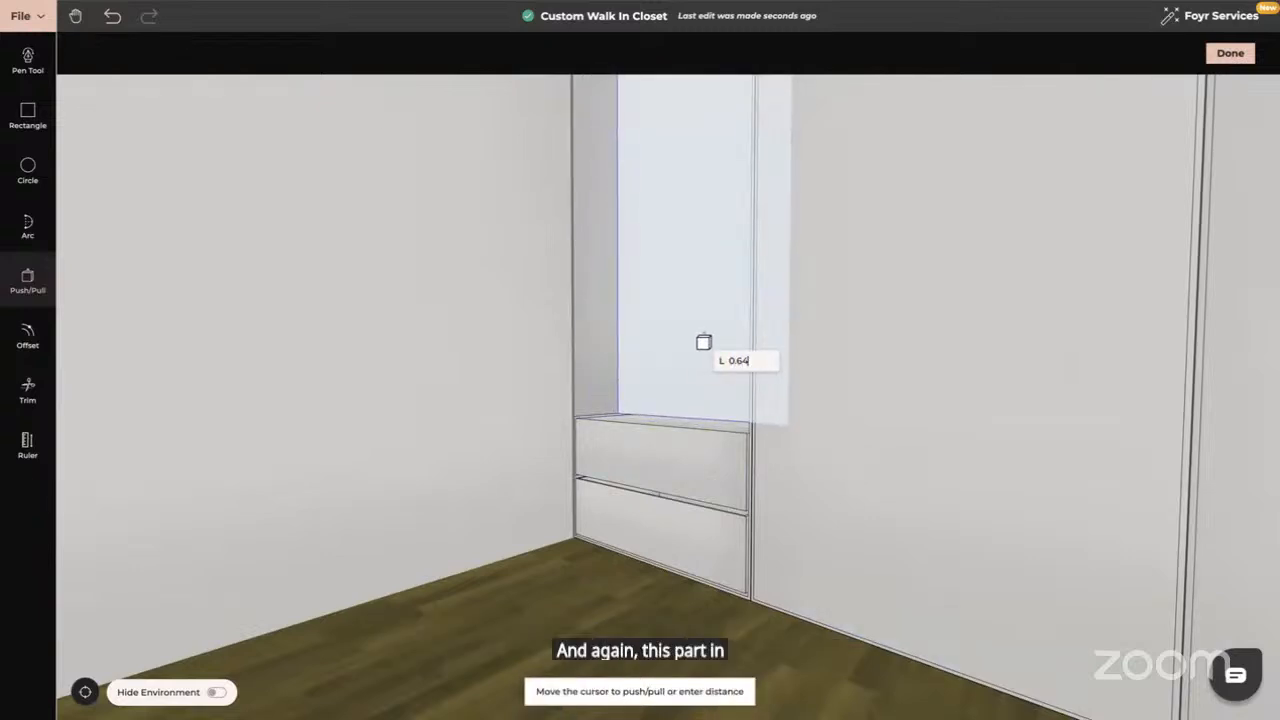
type("4")
key("Return")
middle_click_drag(449, 423, 517, 466)
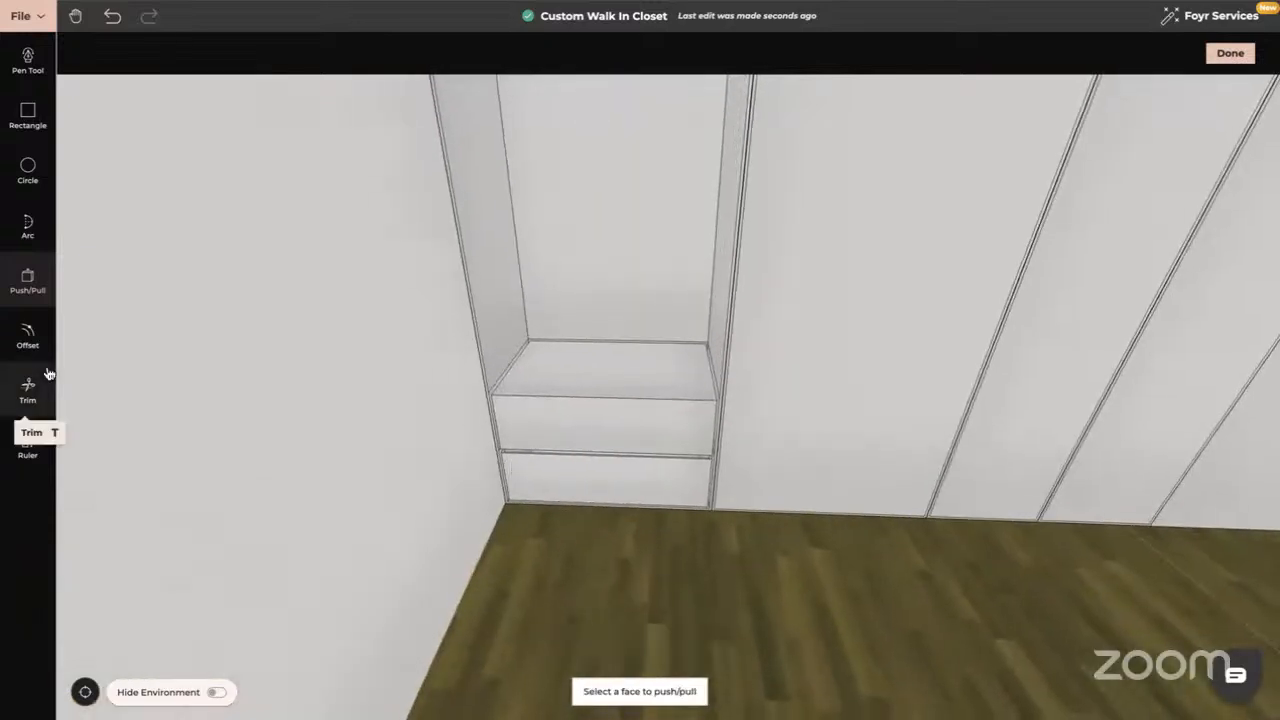
Inset the upper drawer top by 0.01 m and sink it 0.26 m into a cavity
left_click(27, 335)
left_click(580, 378)
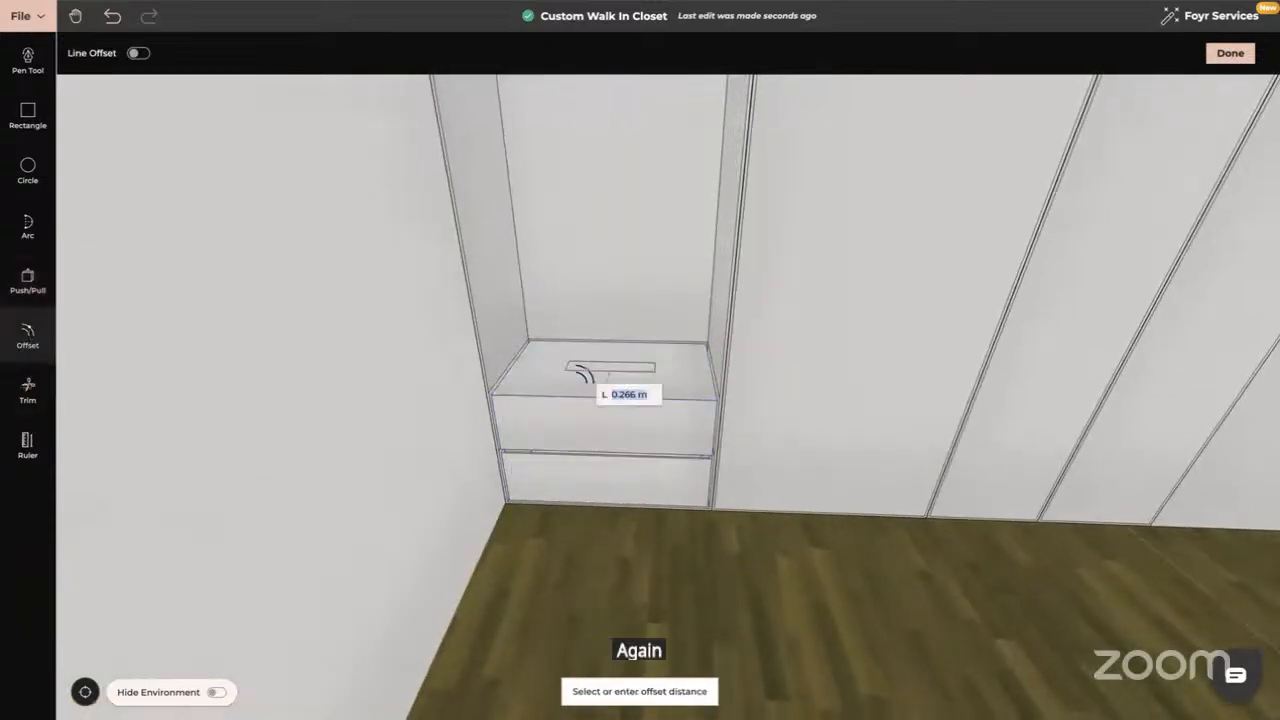
type("0")
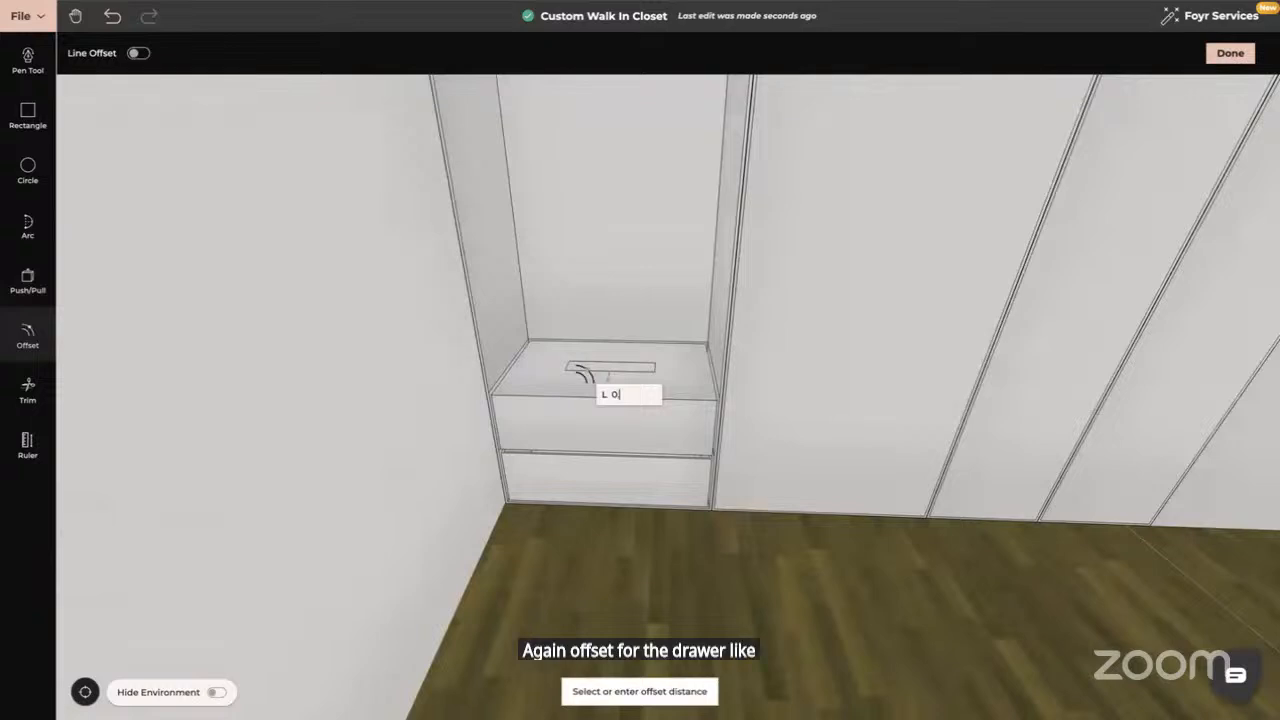
key("Return")
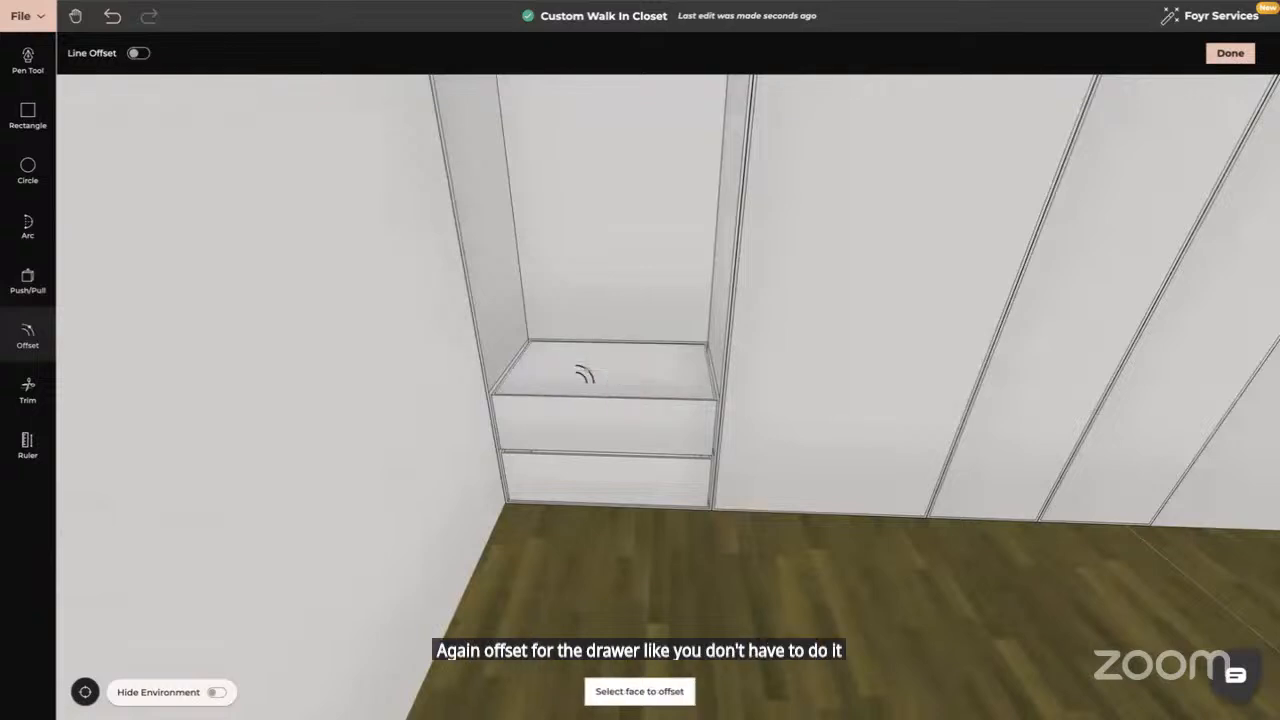
left_click(28, 280)
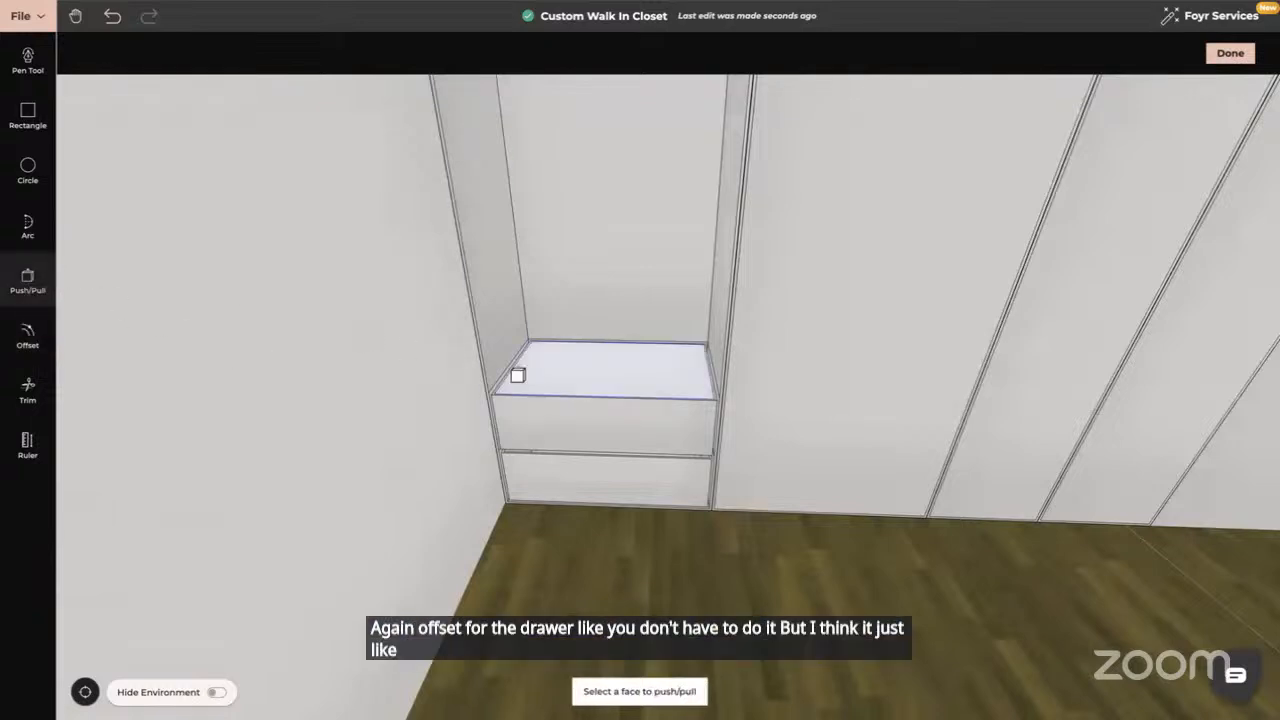
left_click(605, 384)
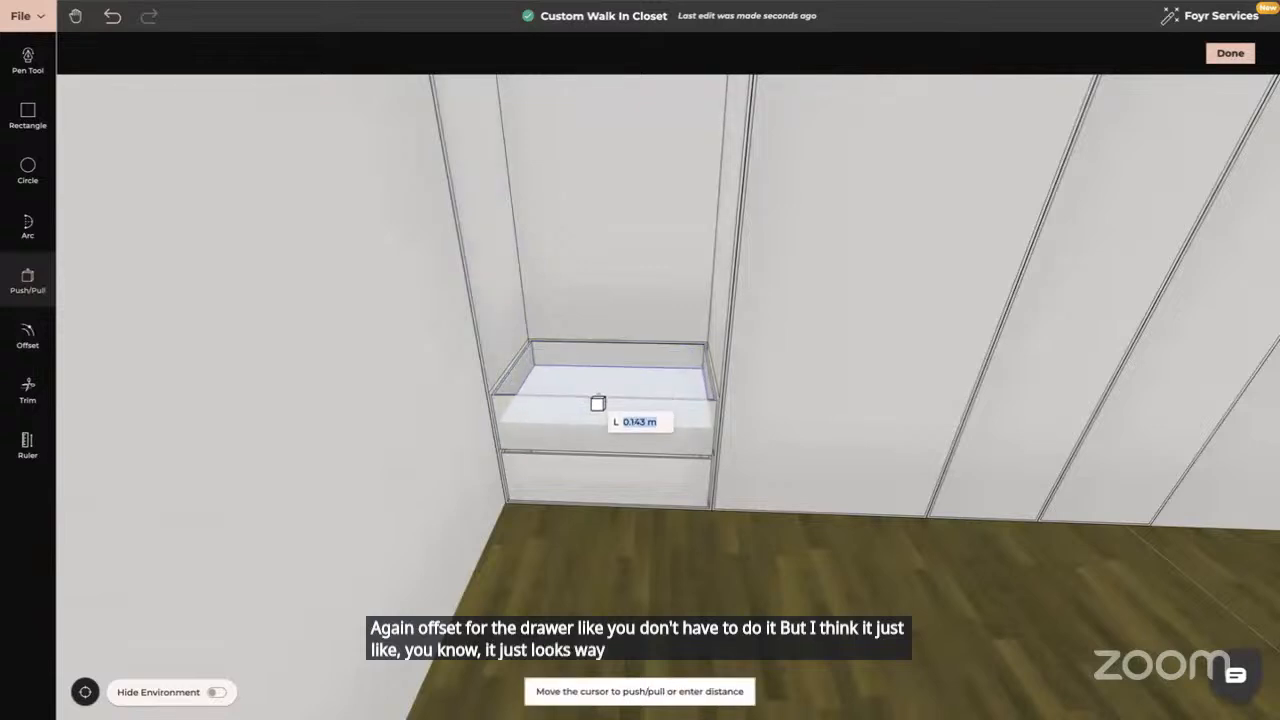
type("0")
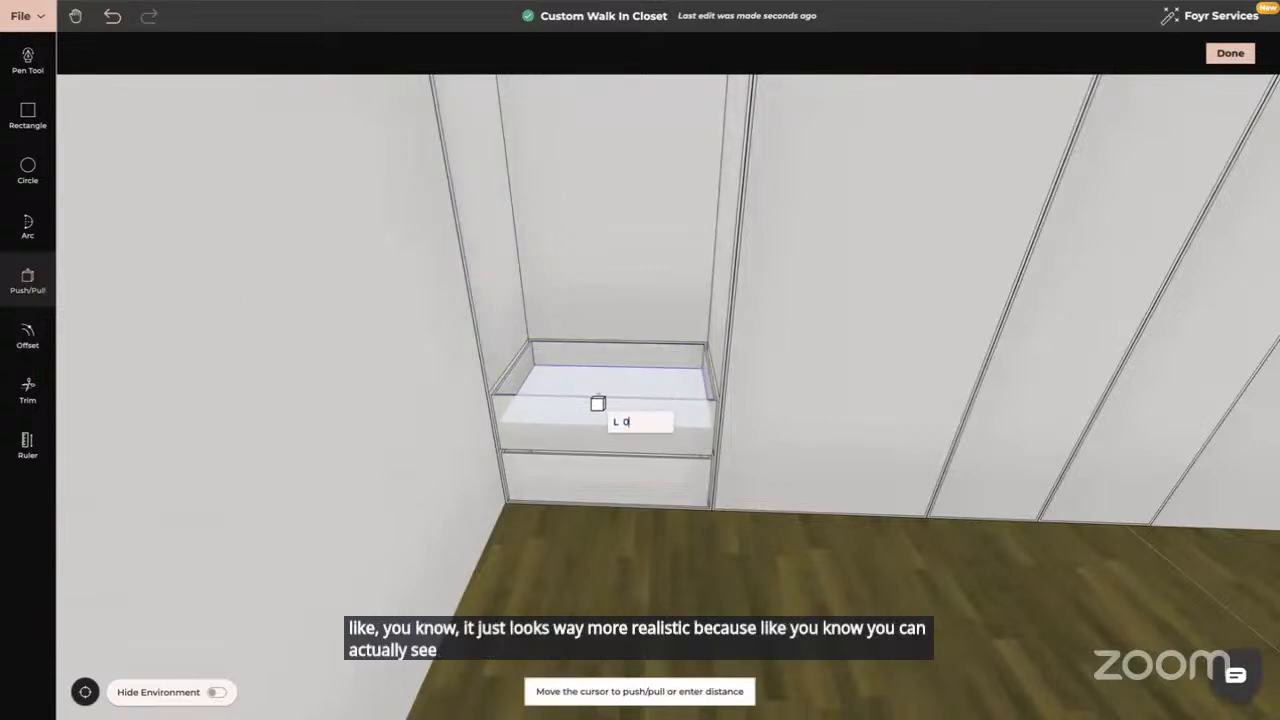
type(".01")
key("BackSpace")
type("26")
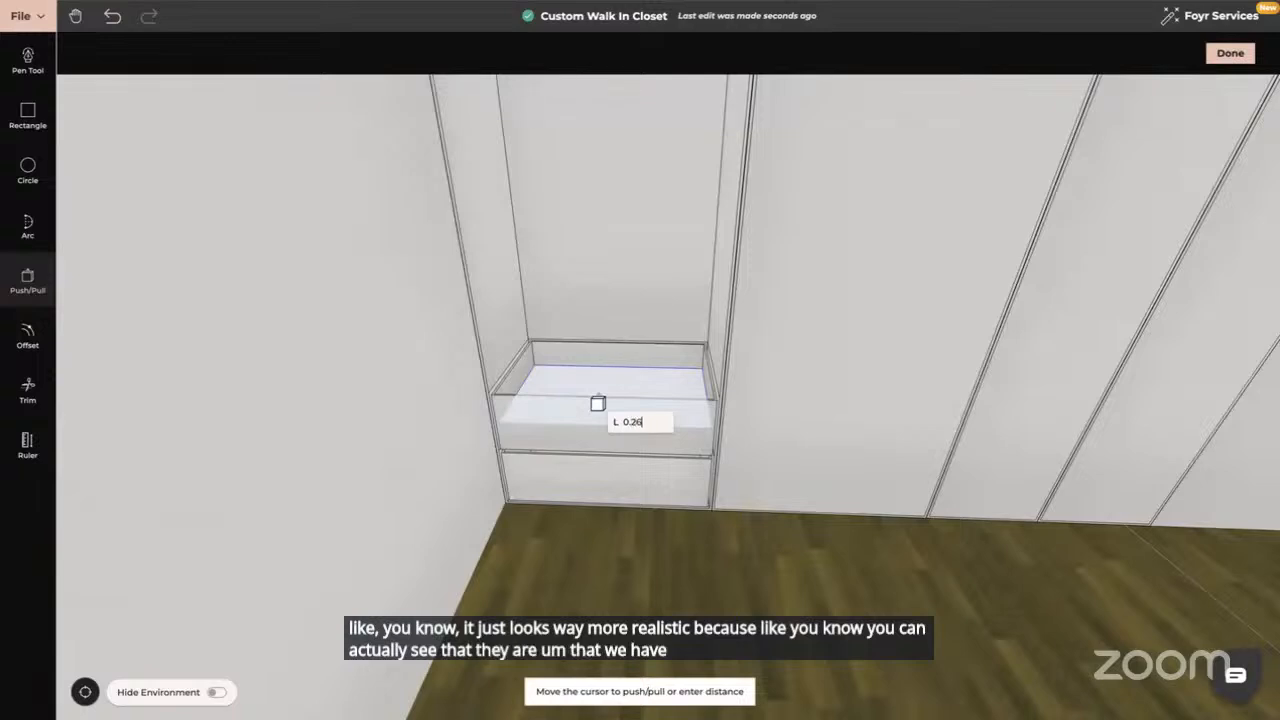
key("Return")
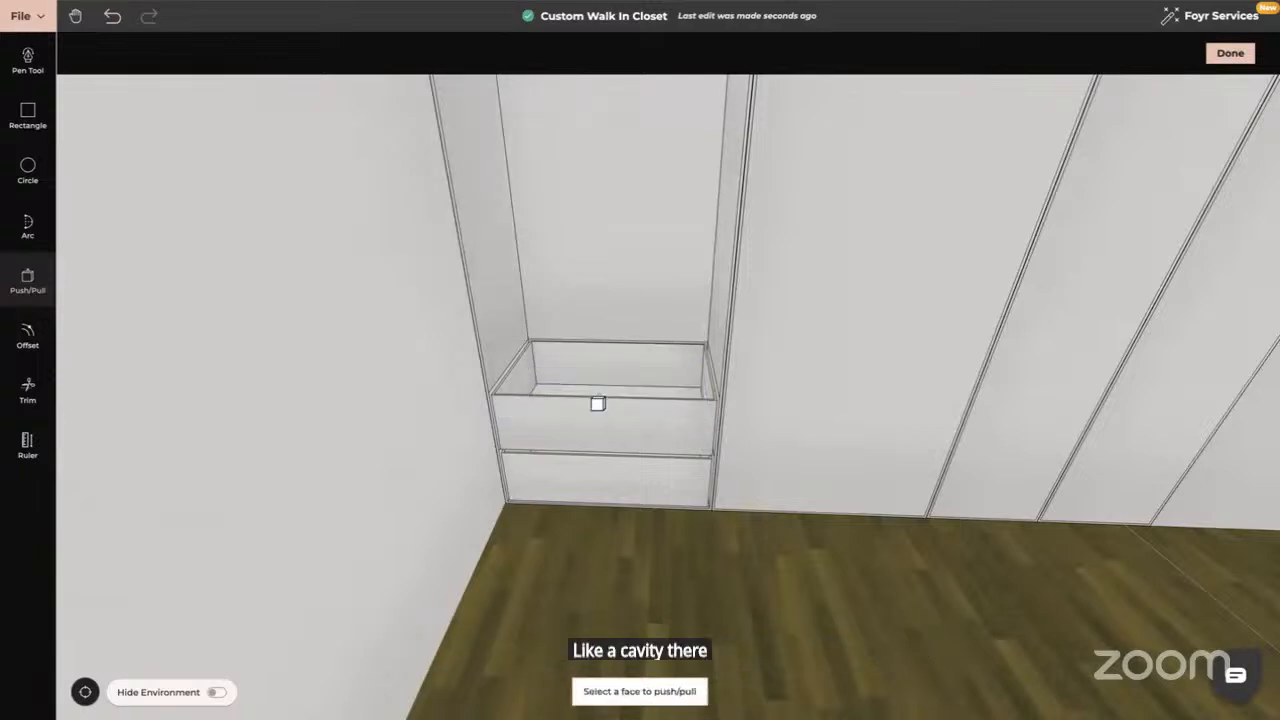
Pull the recessed back panel above the drawers forward 0.05
middle_click_drag(606, 403, 643, 382)
left_click(700, 256)
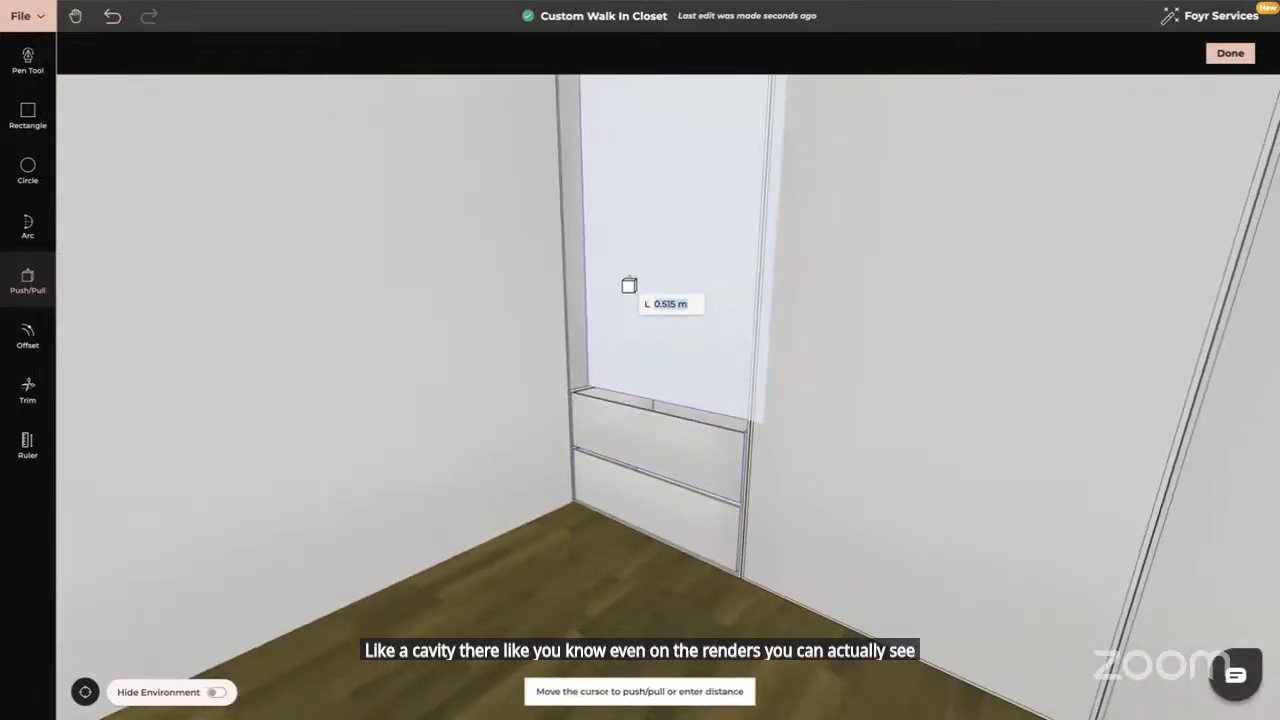
type("0.05")
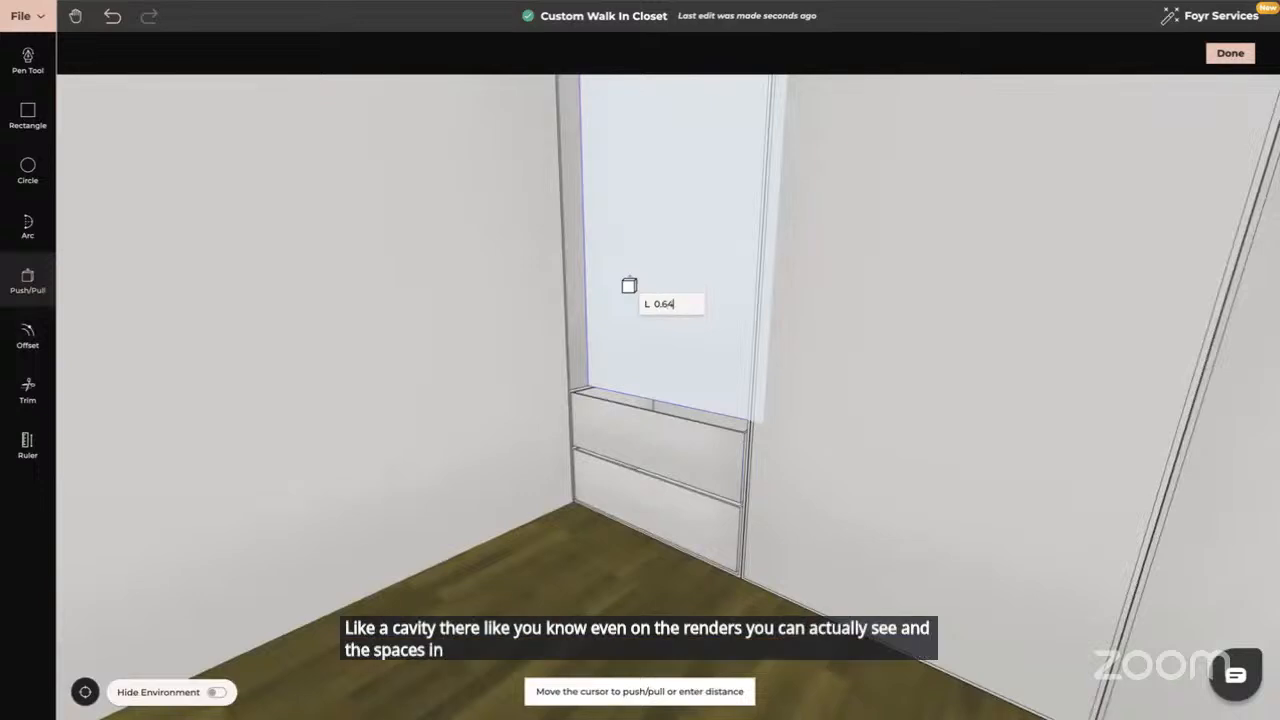
key("Return")
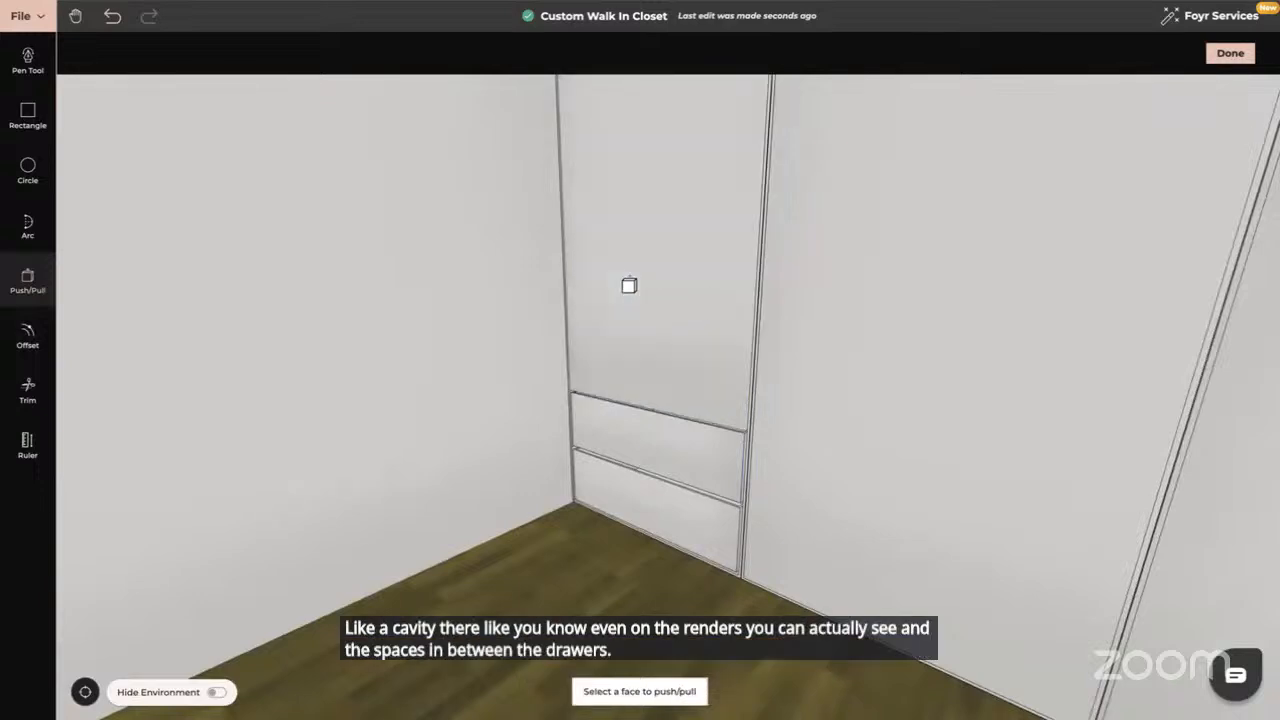
key("Escape")
left_click_drag(534, 357, 610, 357)
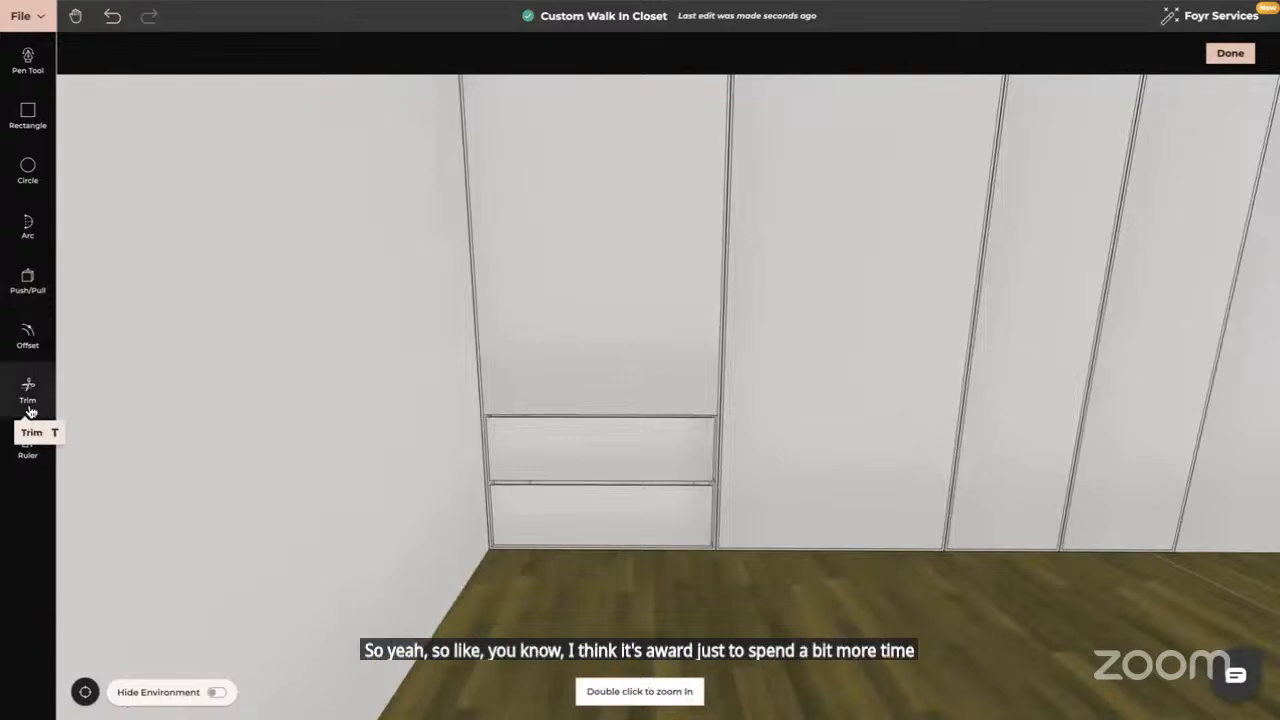
Offset the drawers' top edge to draw a line 0.3 m above them
left_click(27, 335)
left_click(138, 53)
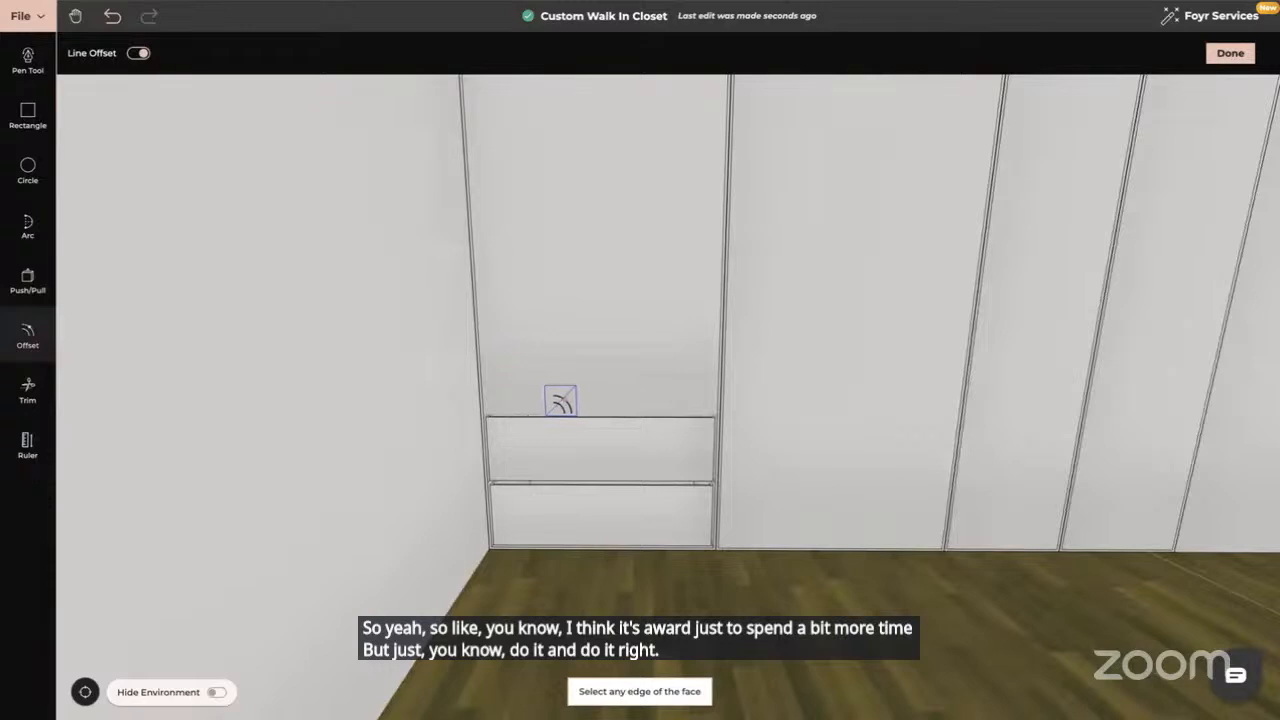
left_click(560, 405)
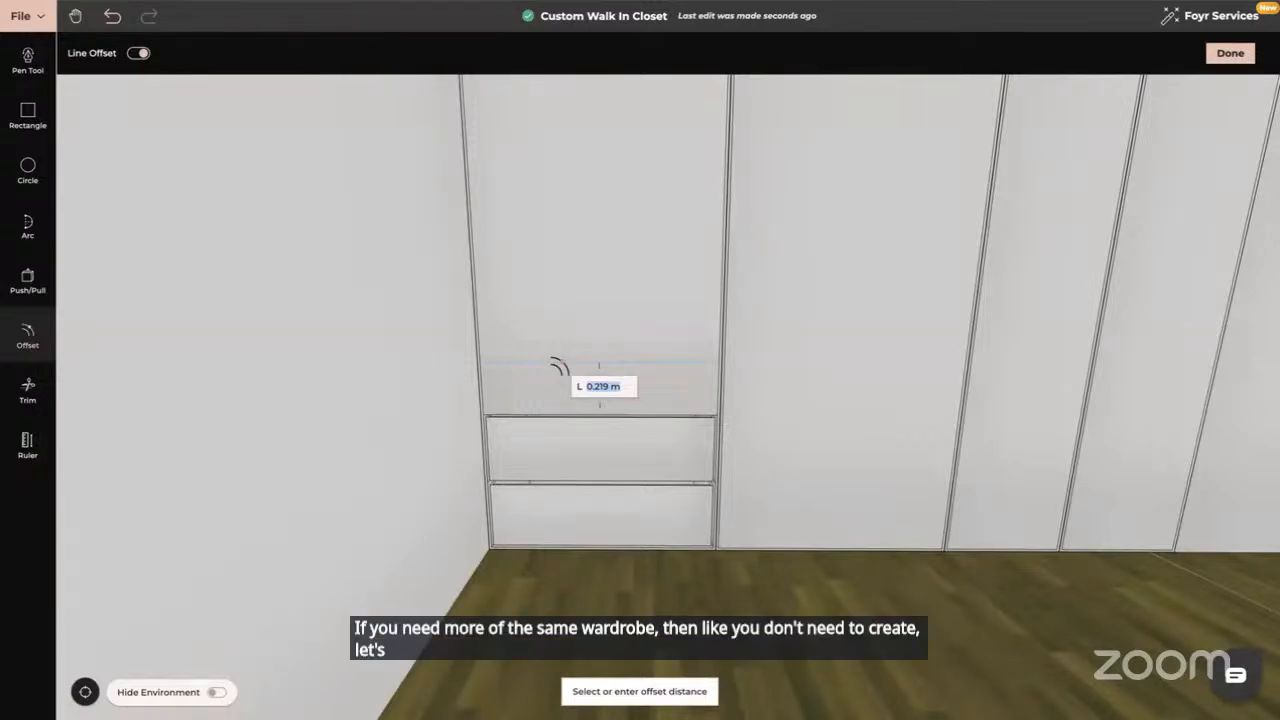
type("0.")
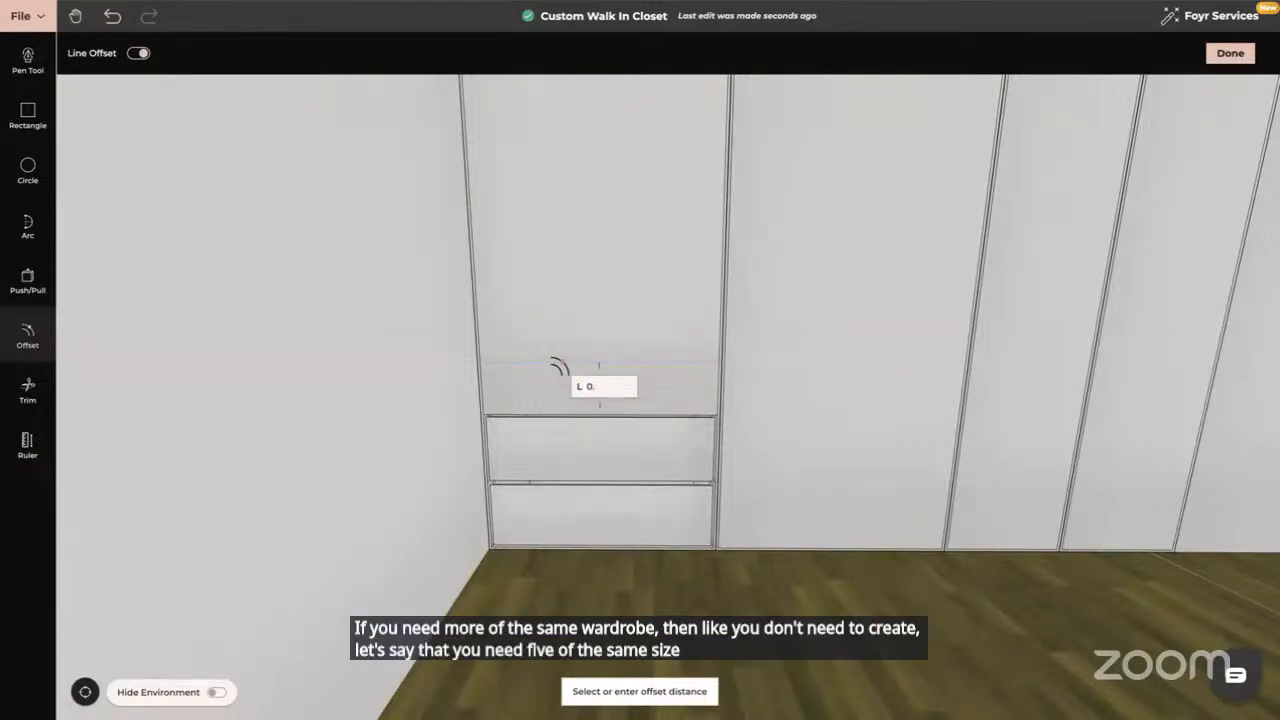
type("3")
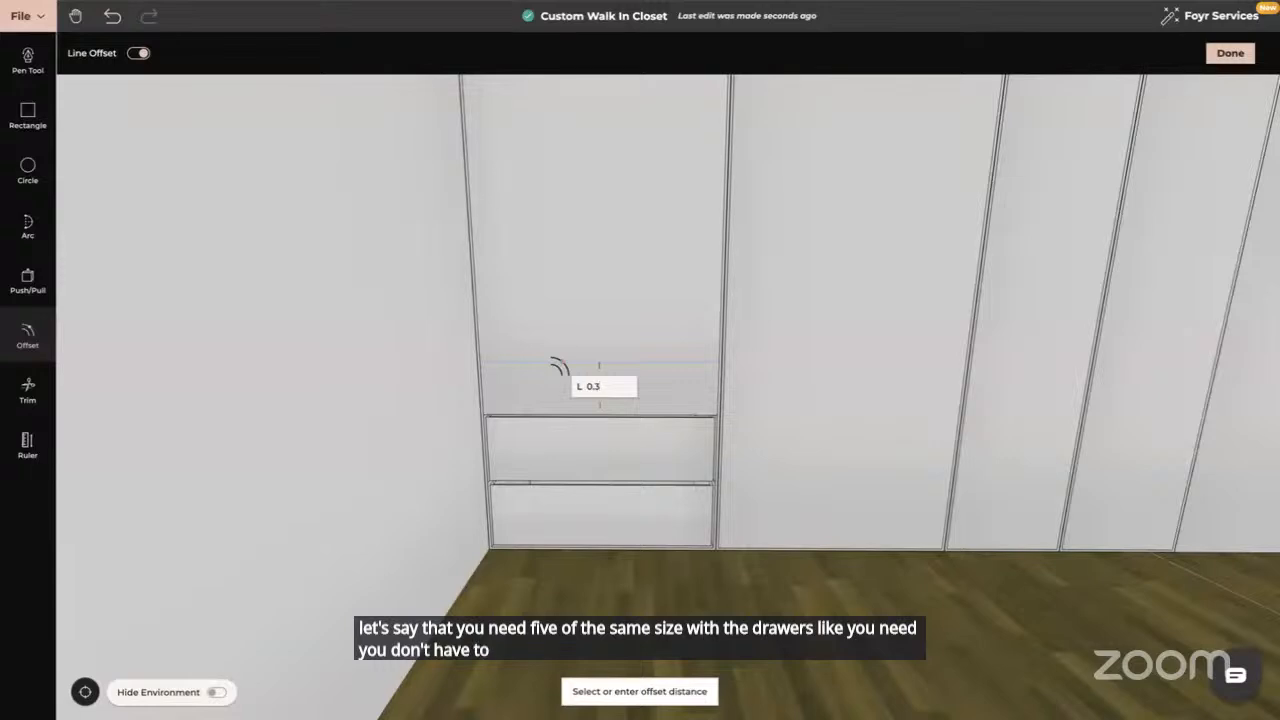
key("Return")
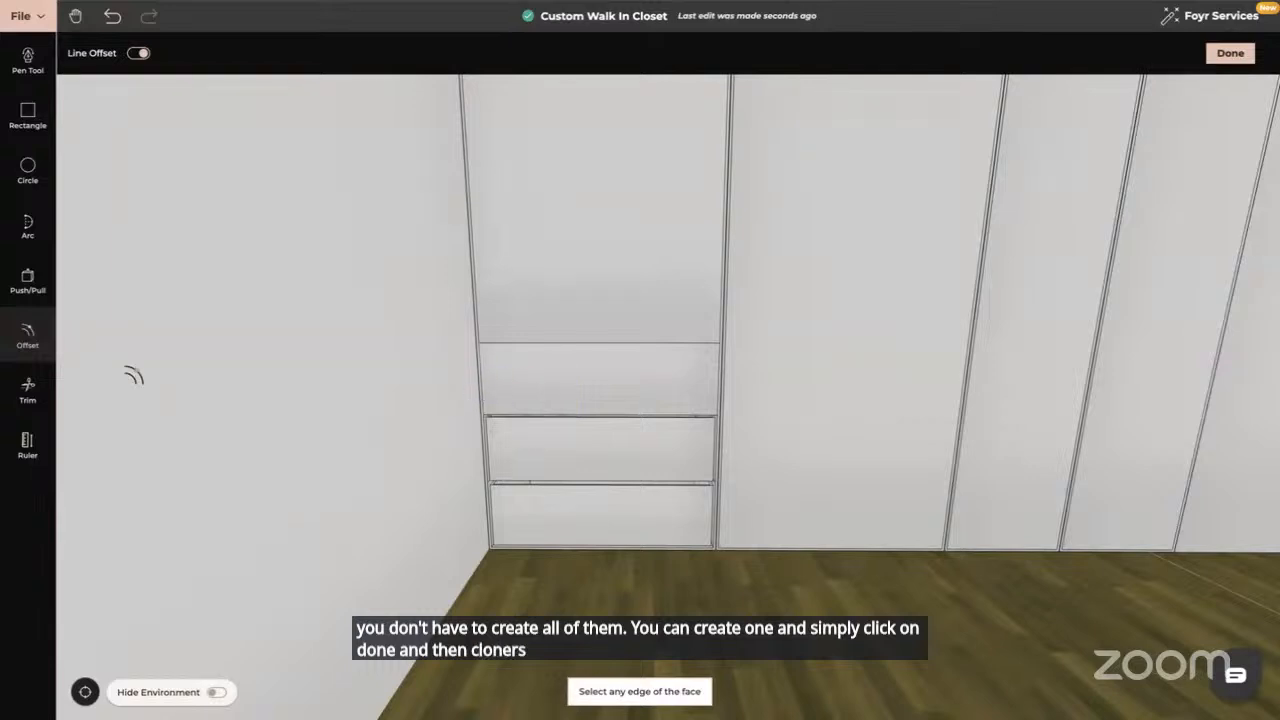
Give the new third drawer face an inset outline
left_click(28, 338)
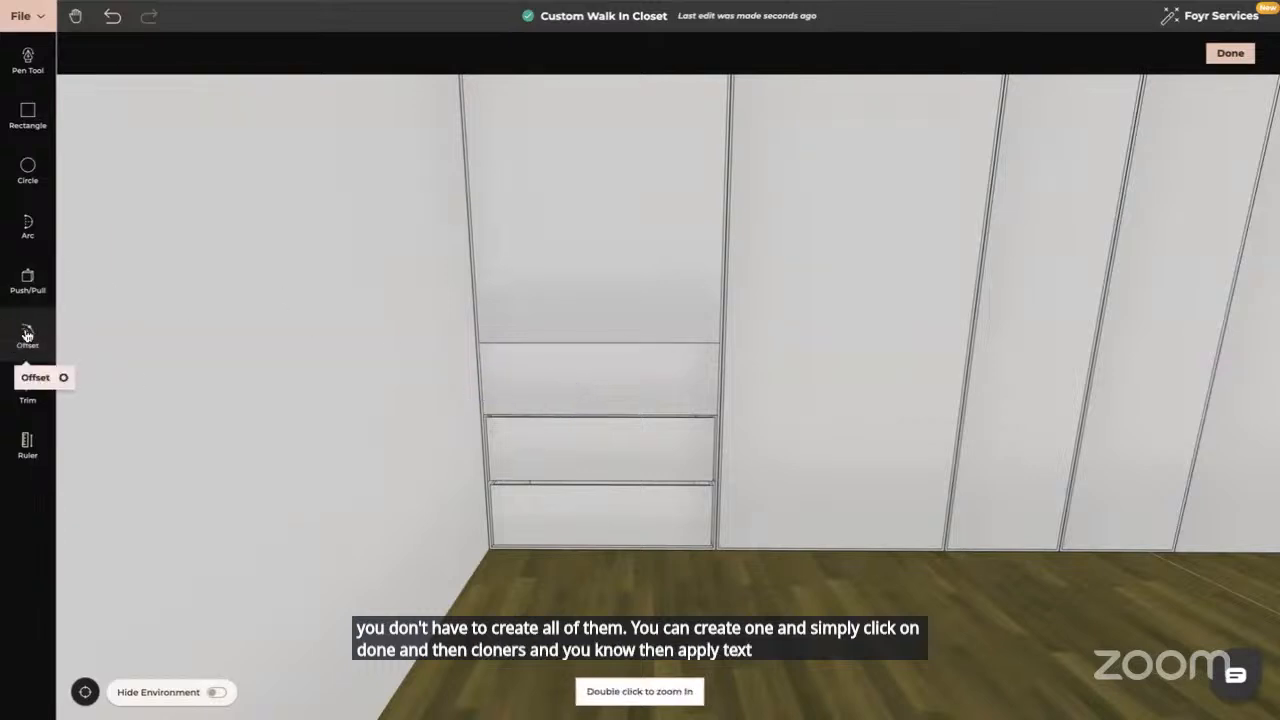
left_click(571, 374)
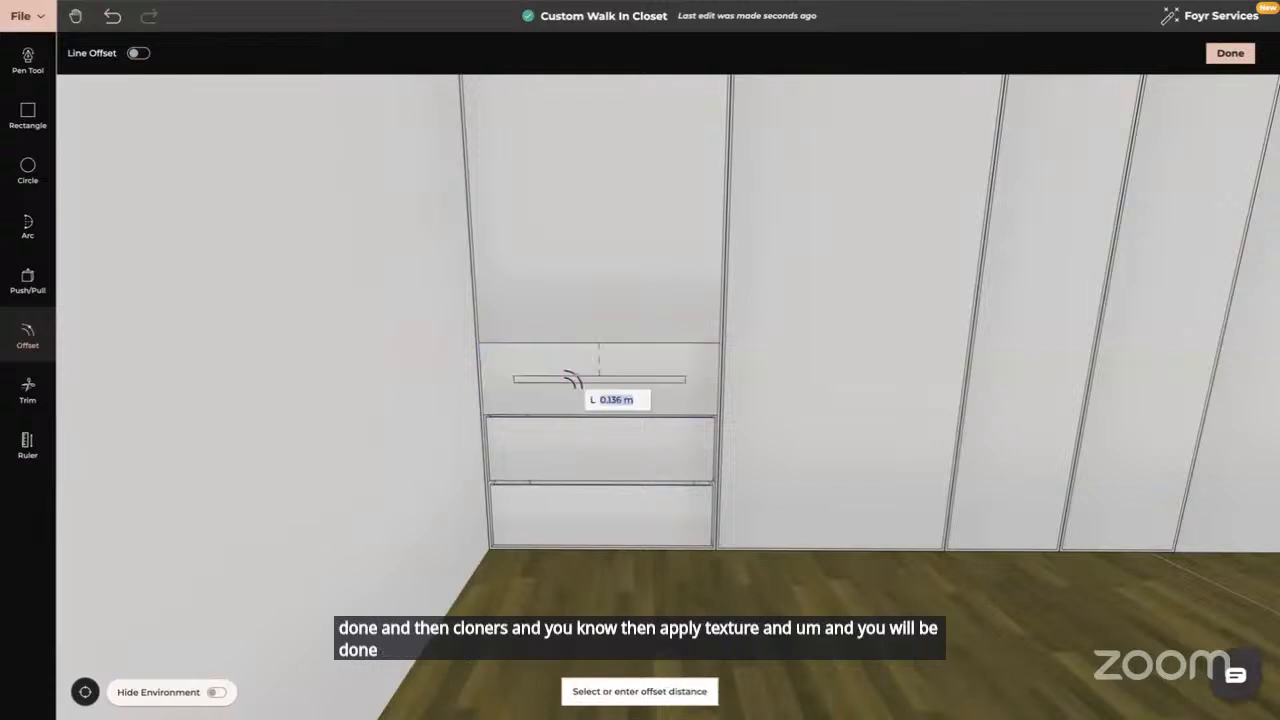
type("0")
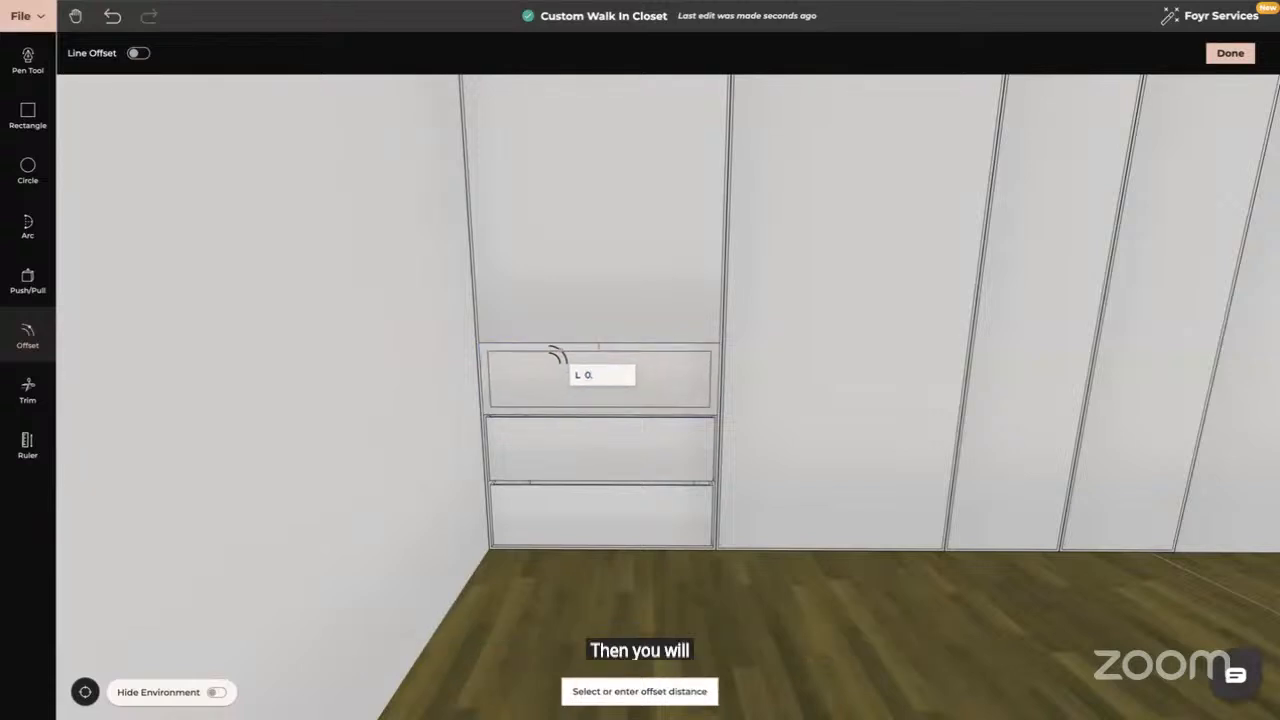
type(".")
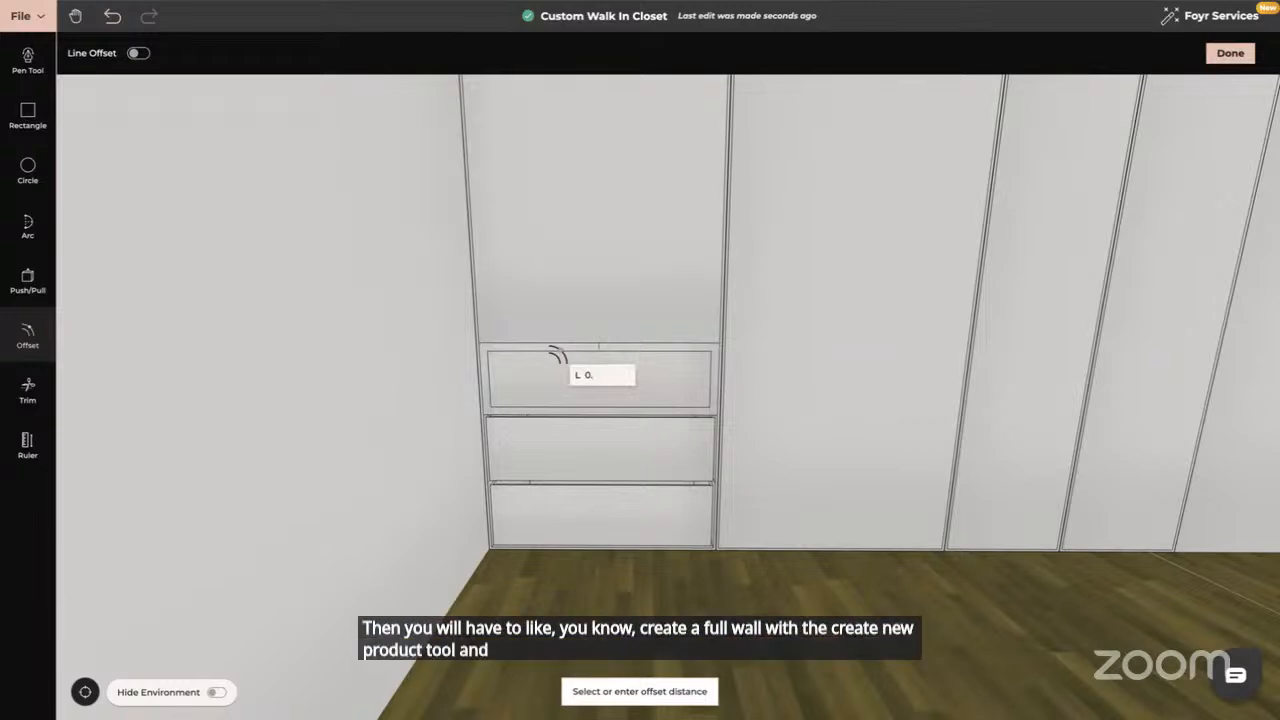
key("Return")
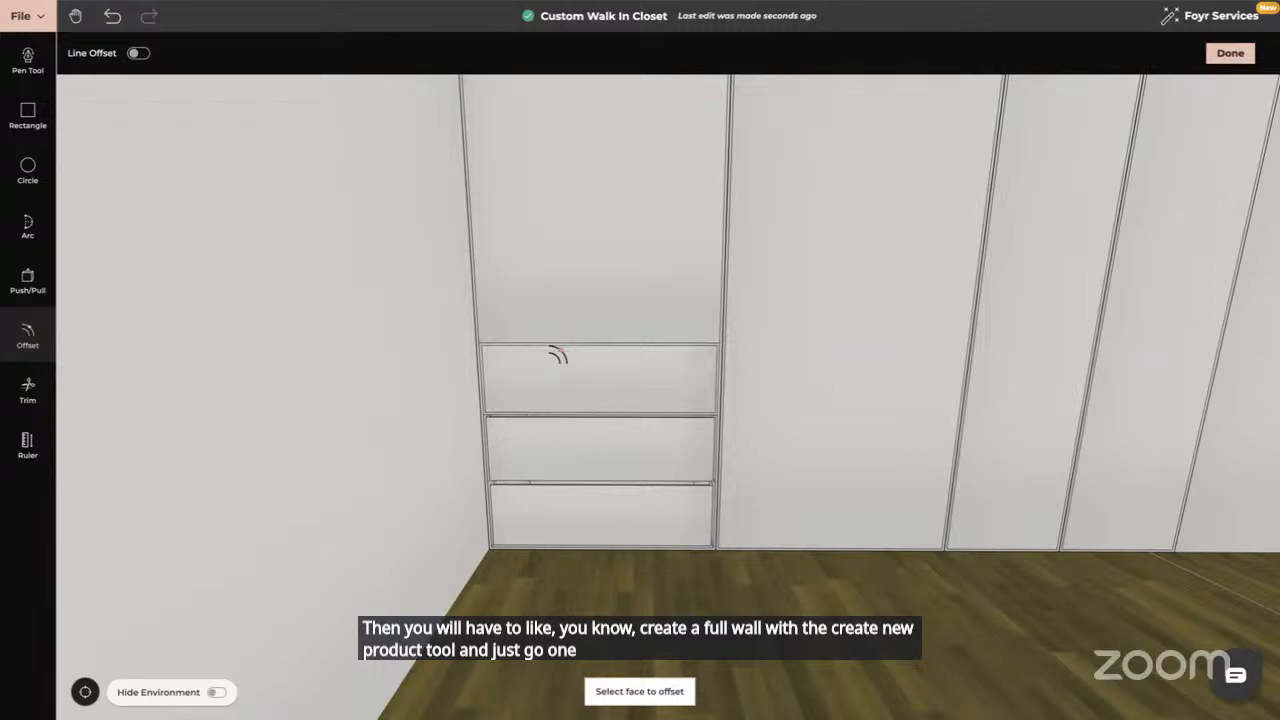
key("Escape")
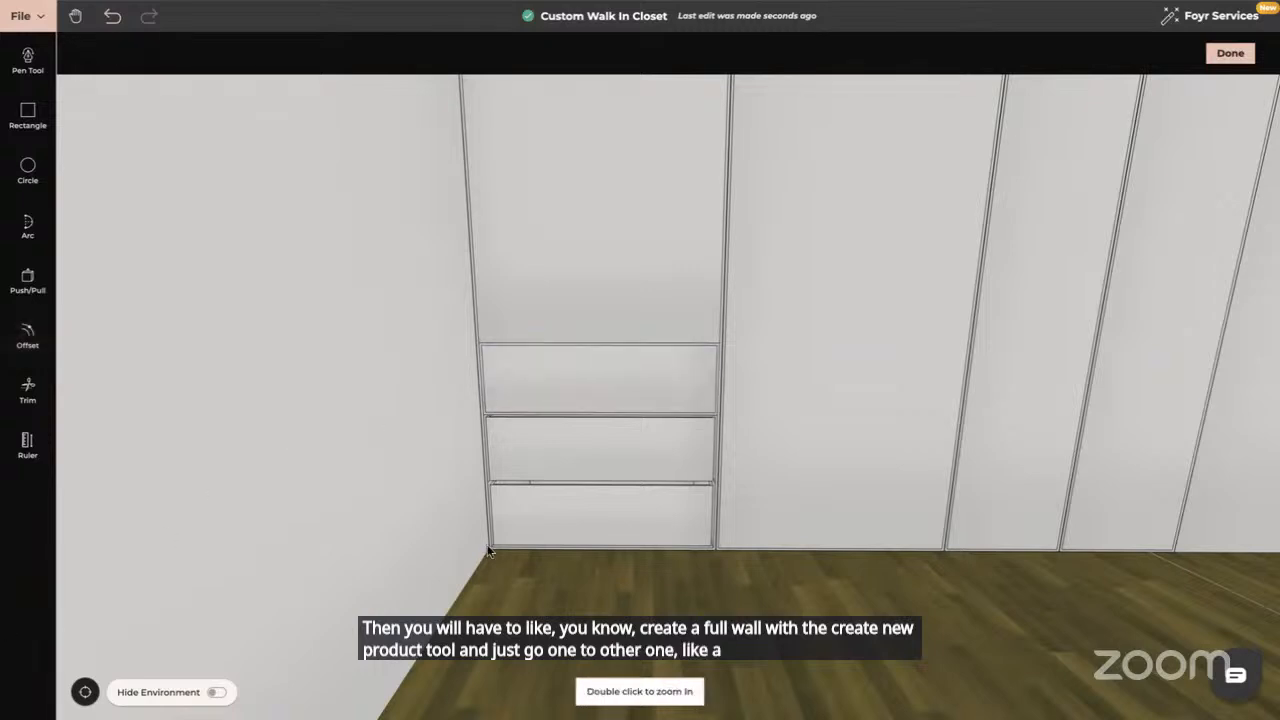
left_click_drag(489, 552, 414, 549)
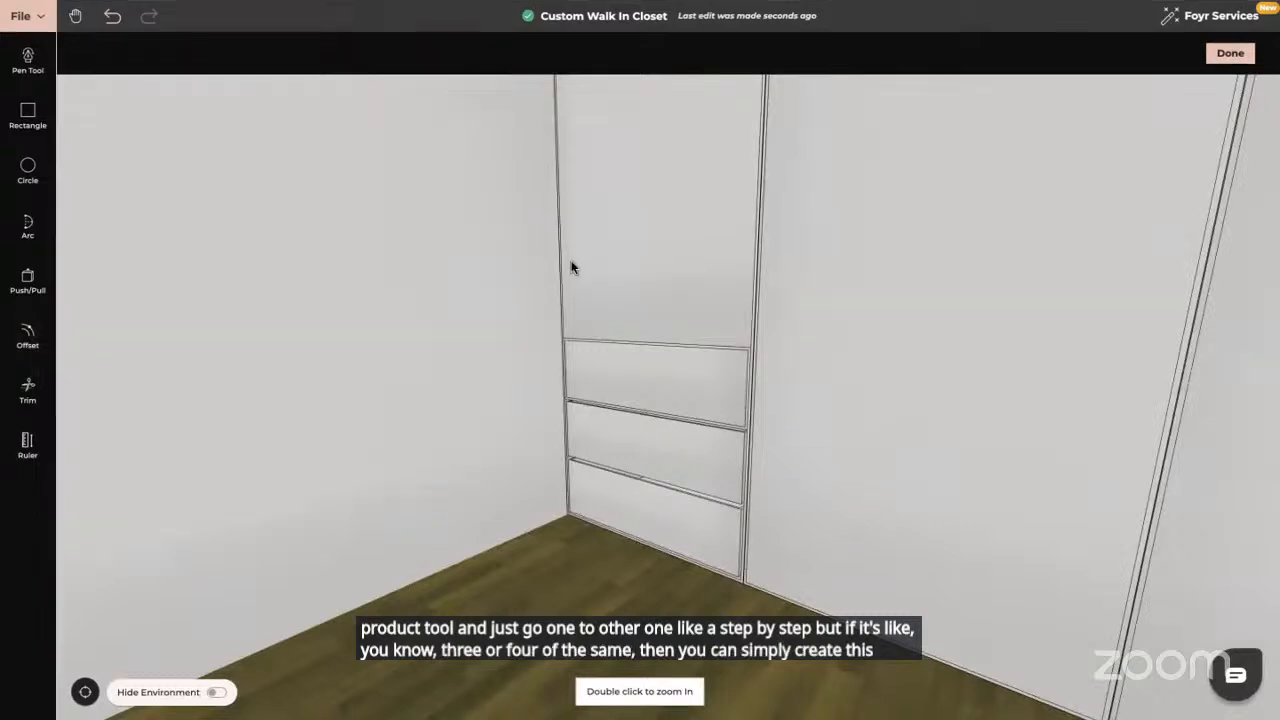
left_click(29, 279)
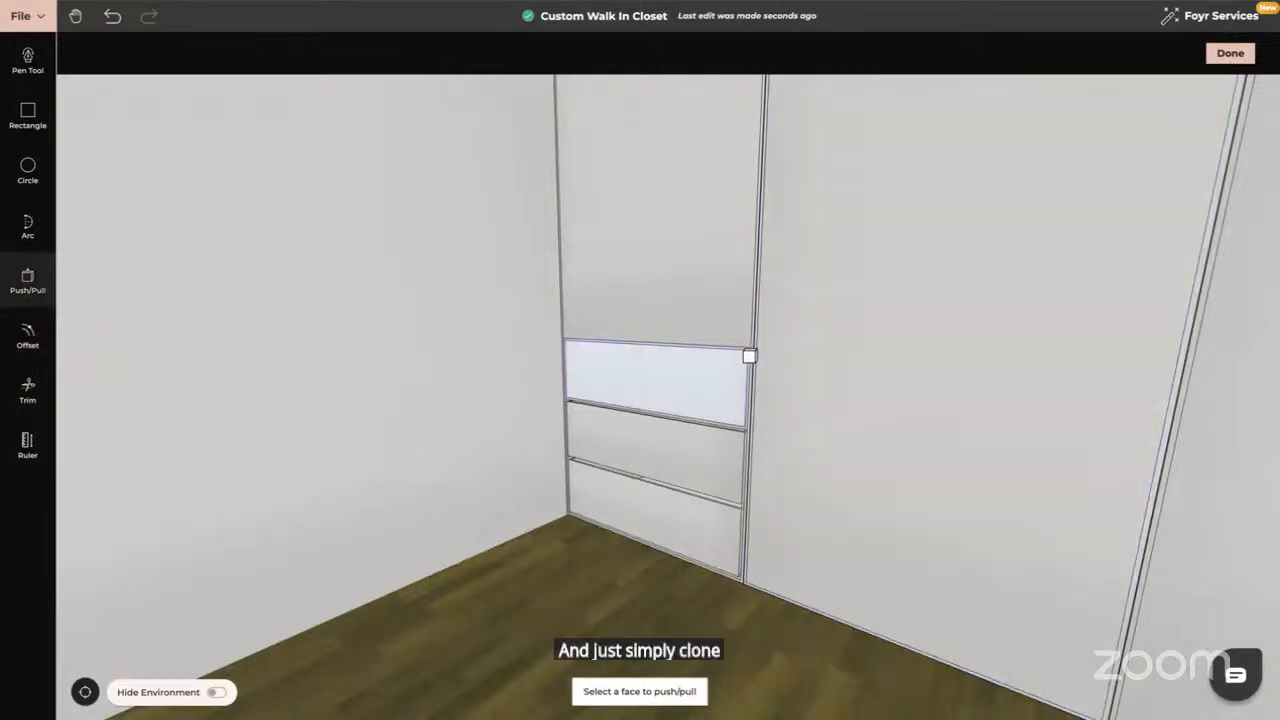
Push the top drawer face back 0.019 and recess the upper bay panel 0.64
left_click(746, 357)
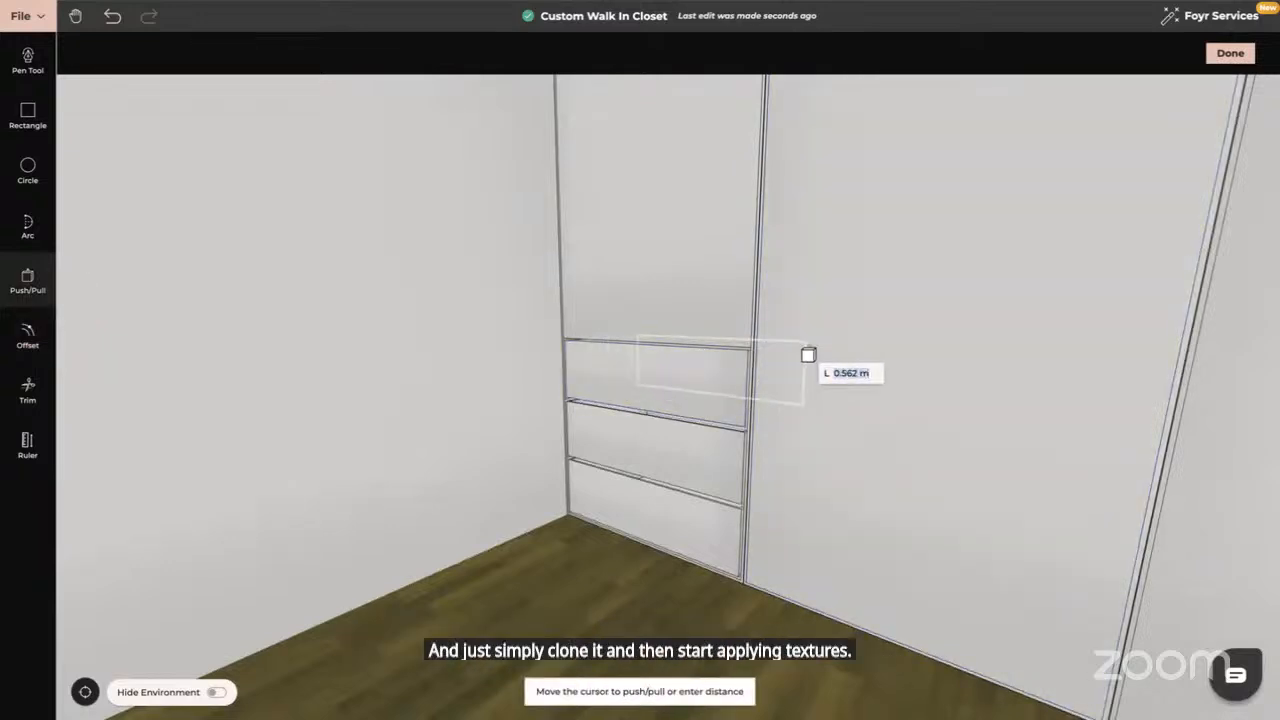
type("0.019")
key("Return")
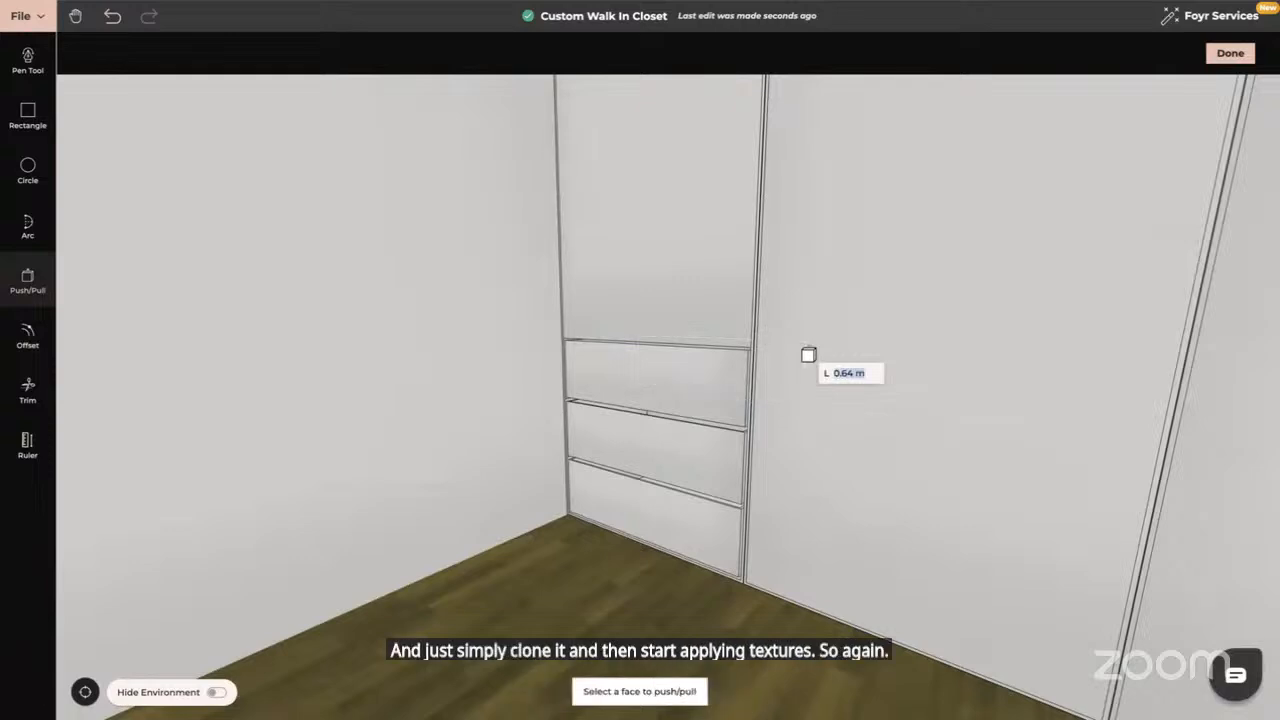
left_click(662, 284)
type("0")
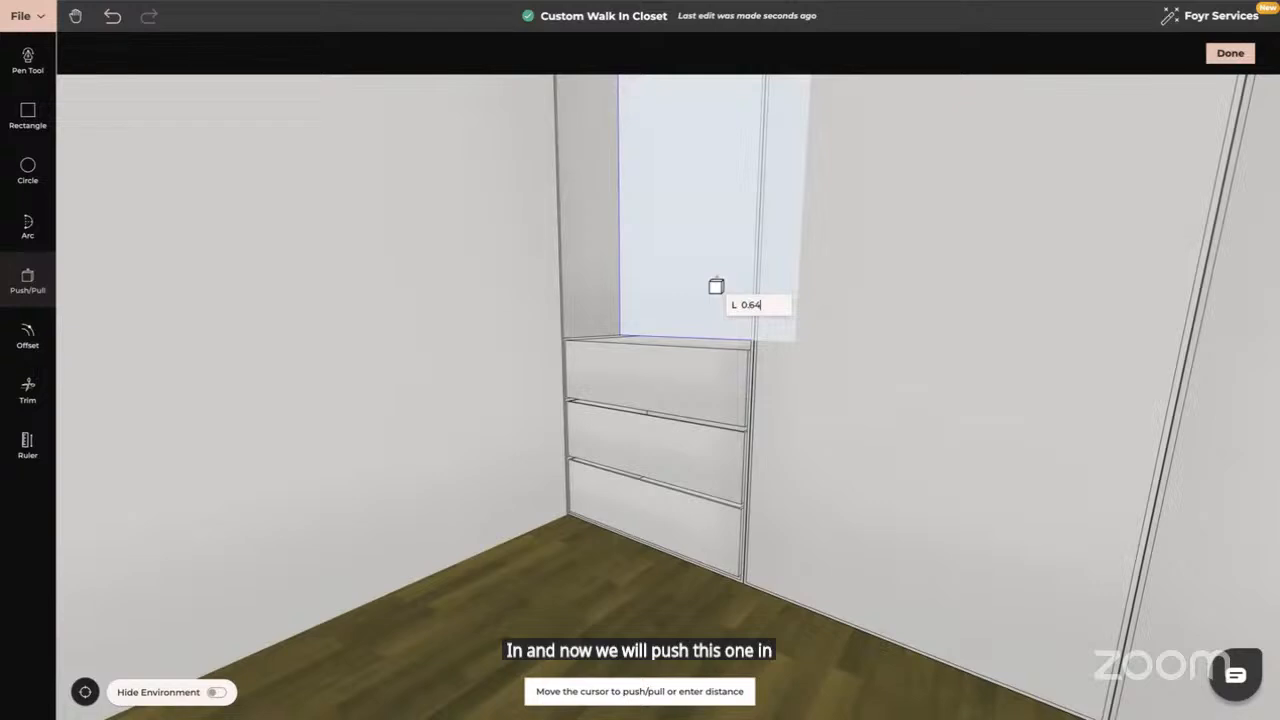
key("Return")
left_click_drag(467, 348, 514, 395)
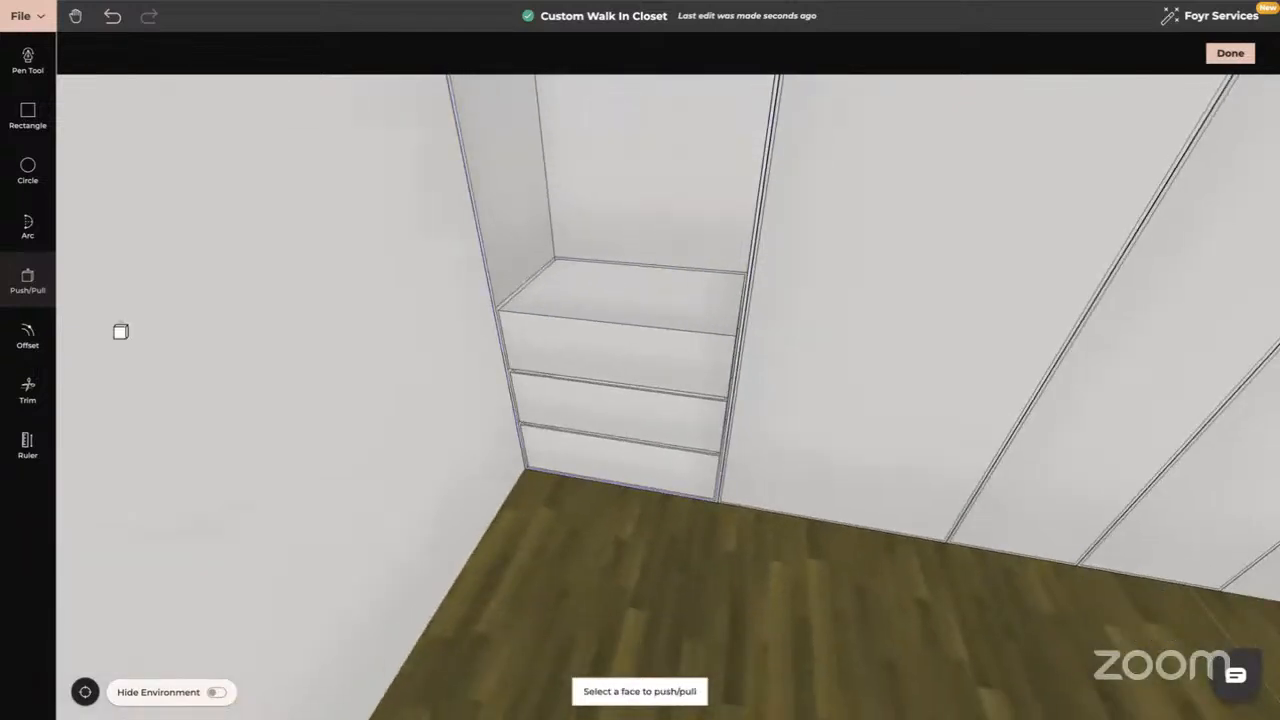
Inset the shelf top by 0.02 and sink its inner face 0.26 into a cavity
left_click(27, 335)
left_click(613, 289)
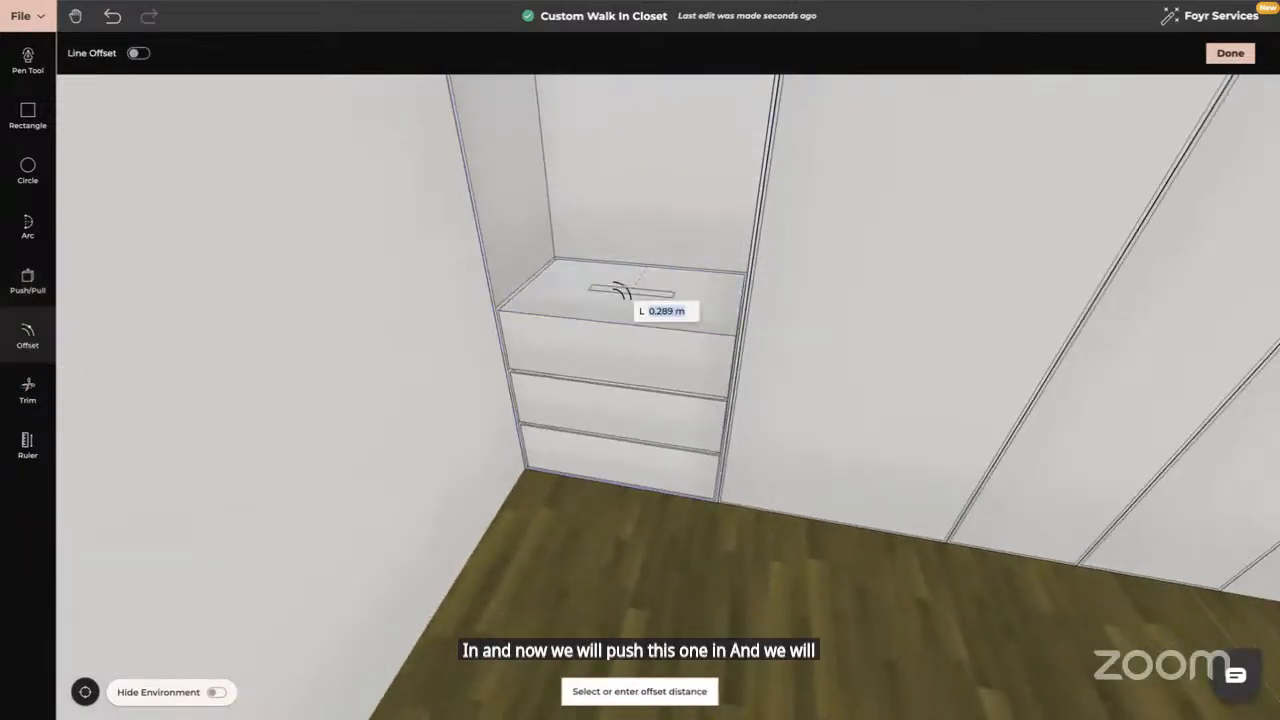
type("0.02")
key("Return")
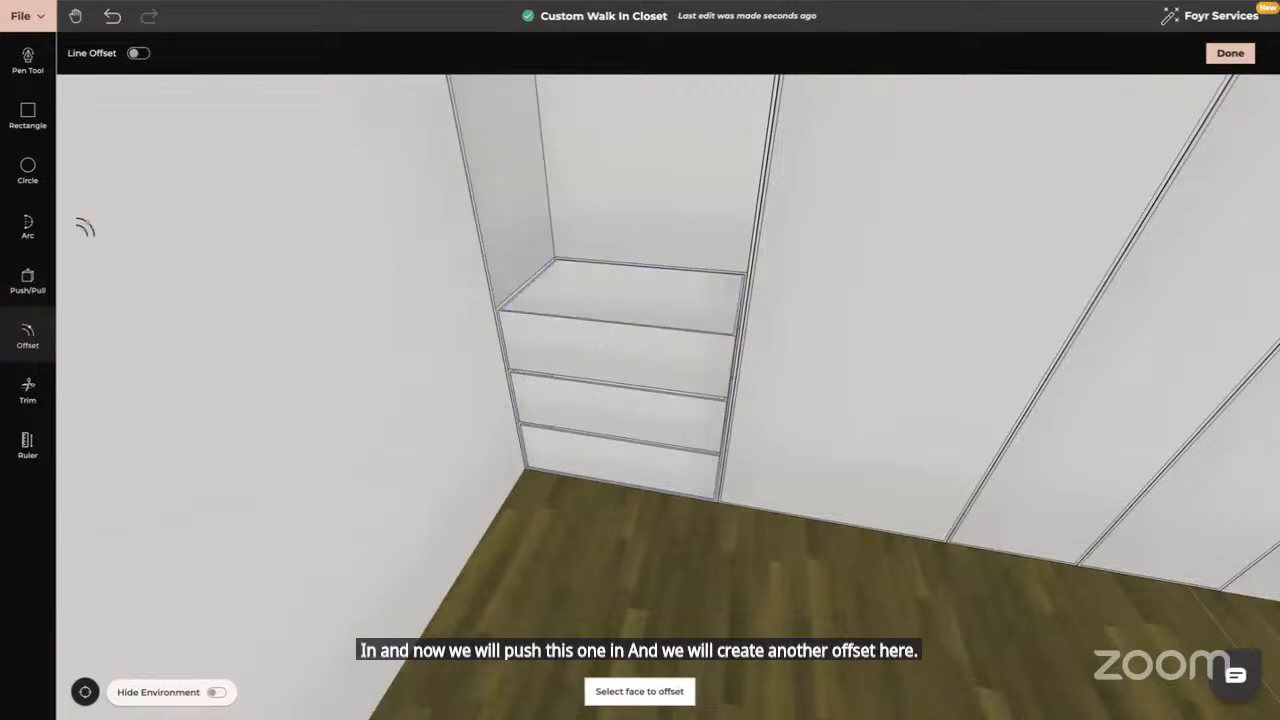
left_click(29, 282)
left_click(597, 297)
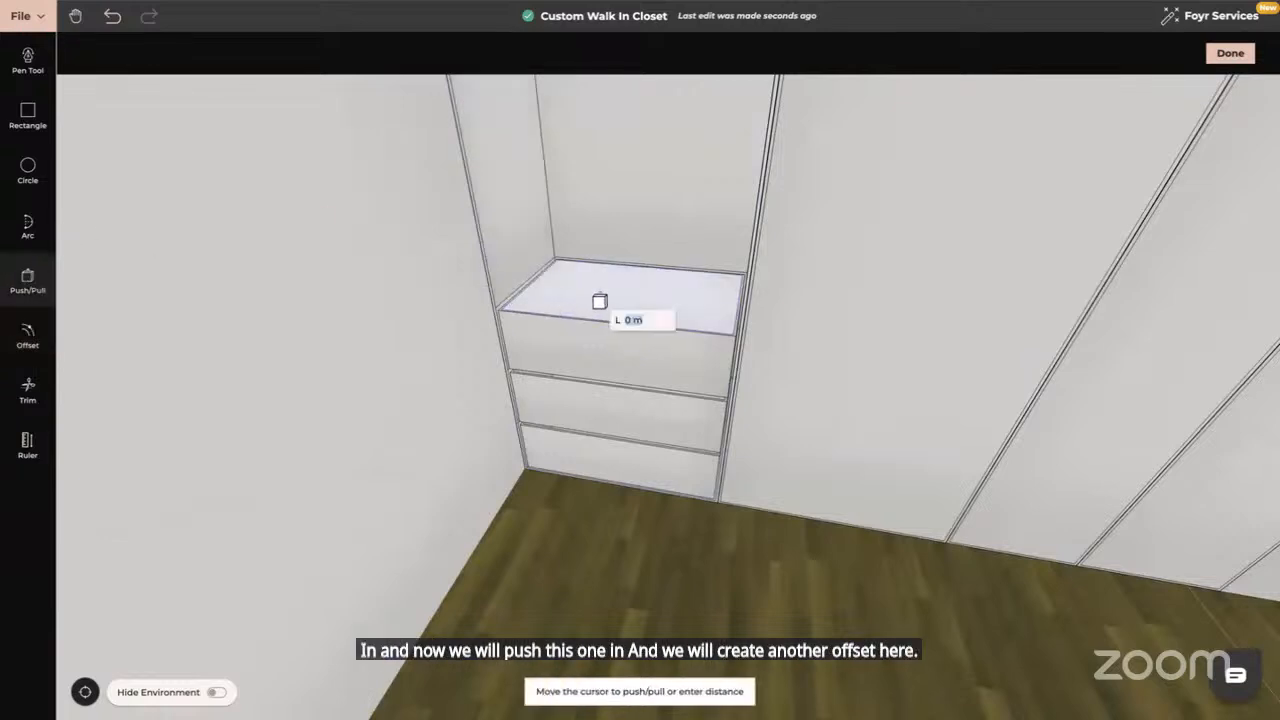
type("0.26")
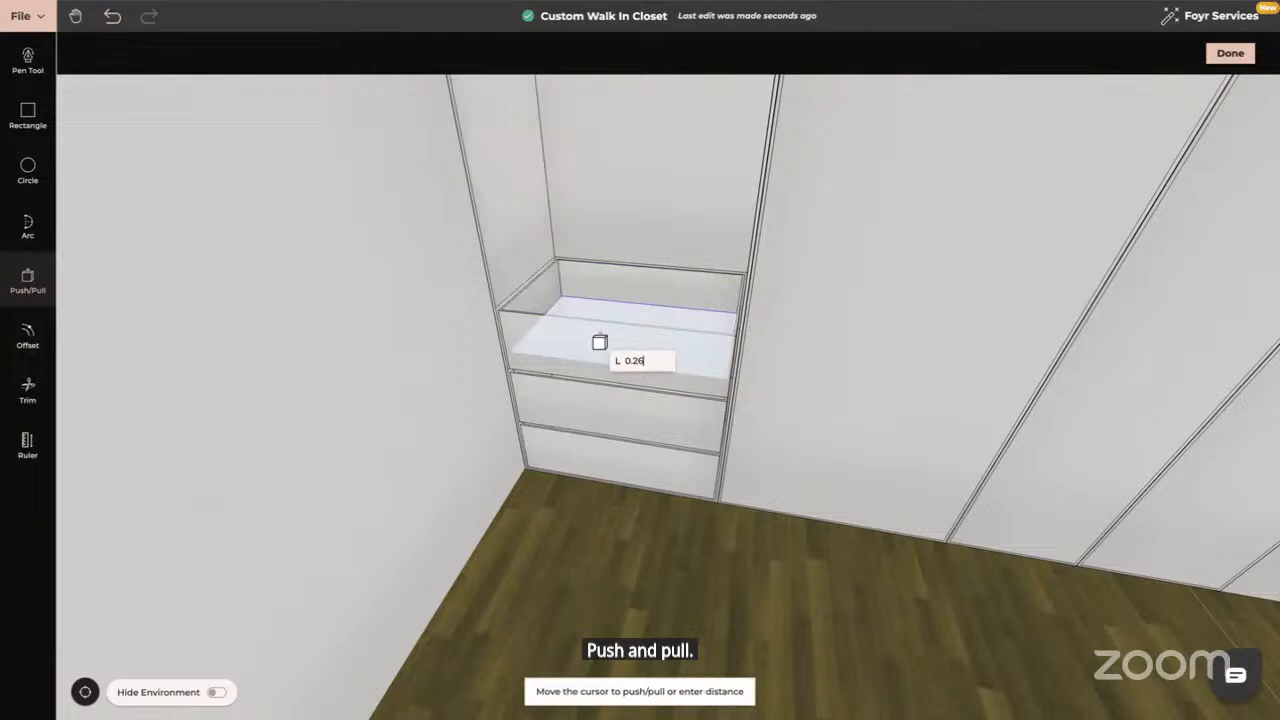
key("Return")
Pull the upper back panel forward 0.6 to sit flush with the drawers
left_click_drag(659, 347, 610, 364)
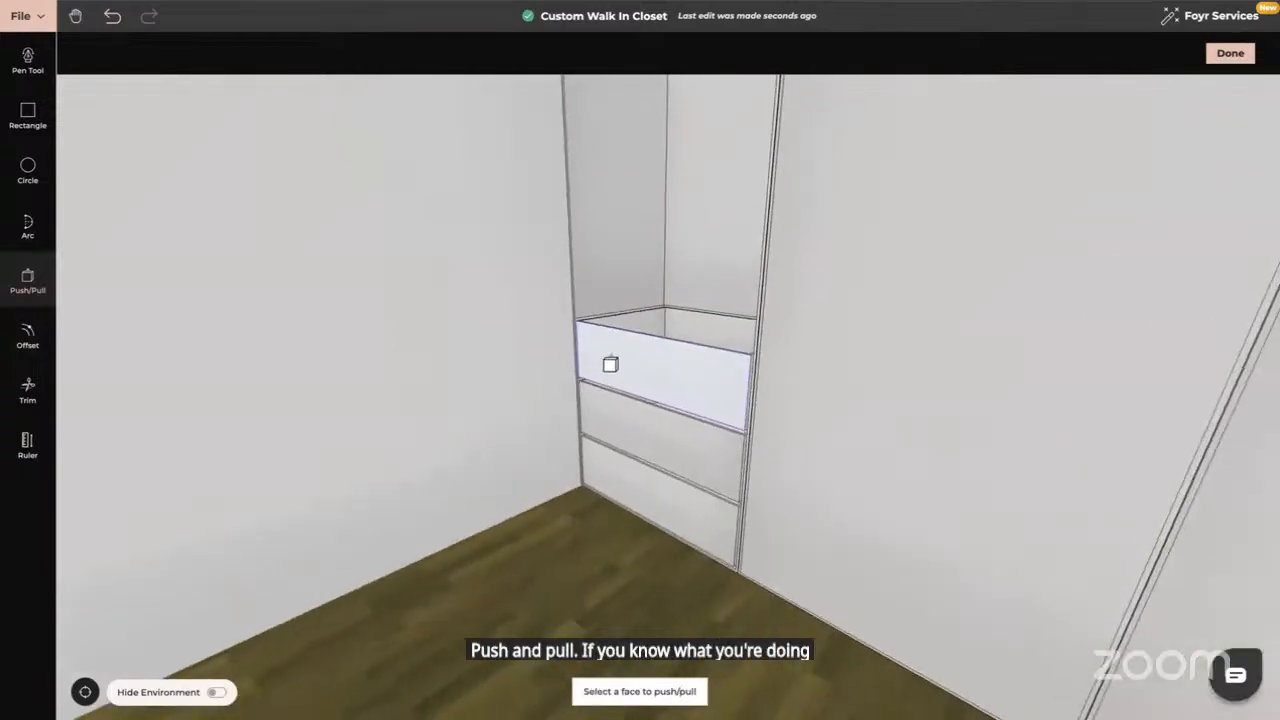
left_click(704, 229)
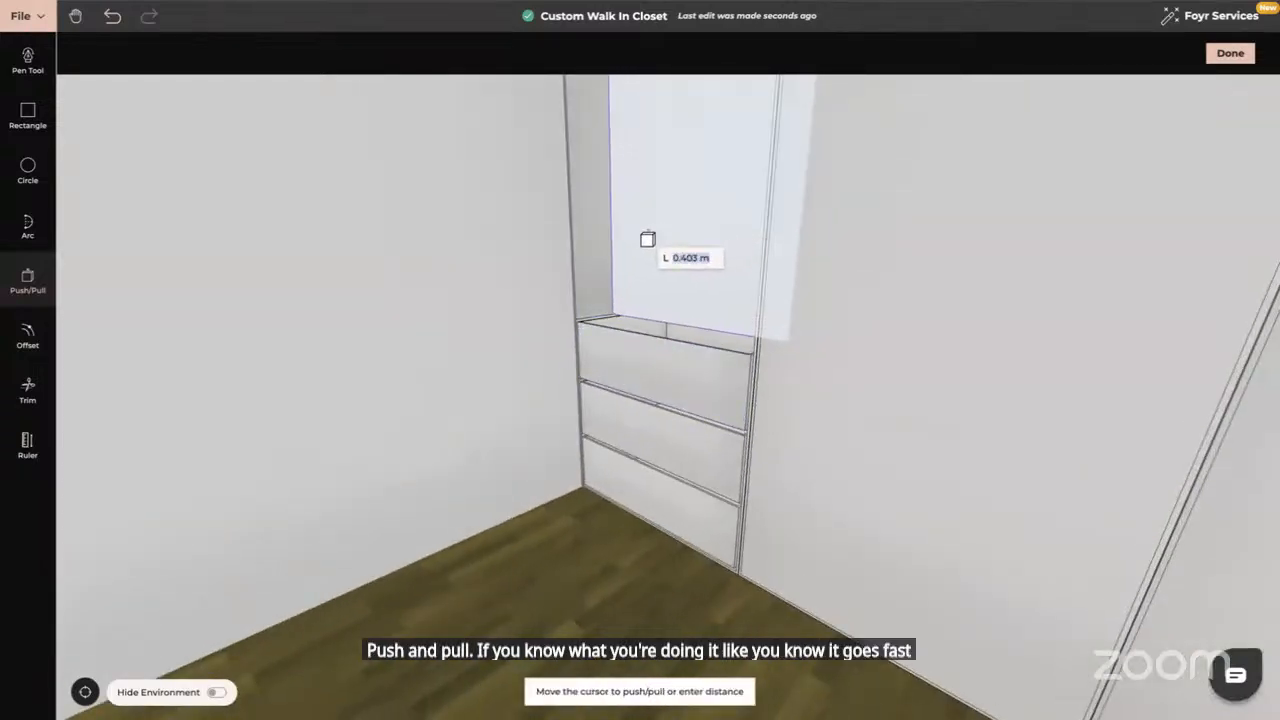
type("0.64")
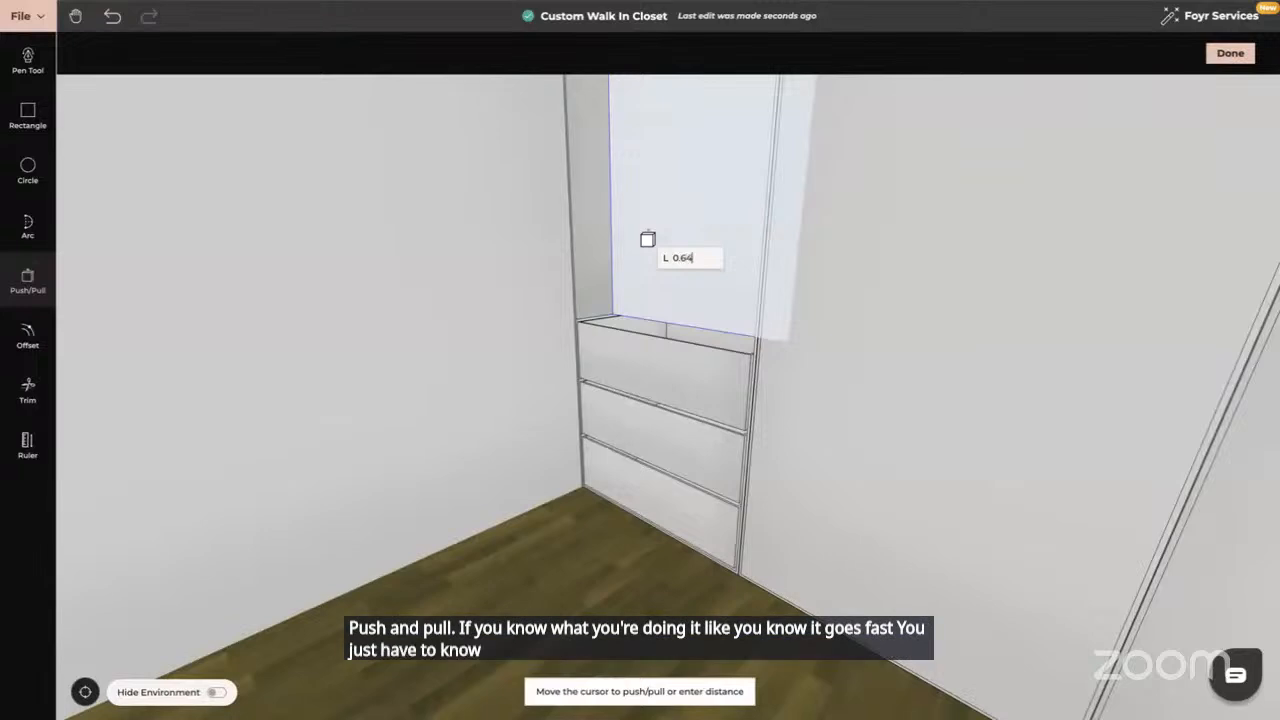
key("Return")
key("Escape")
left_click_drag(532, 368, 563, 426)
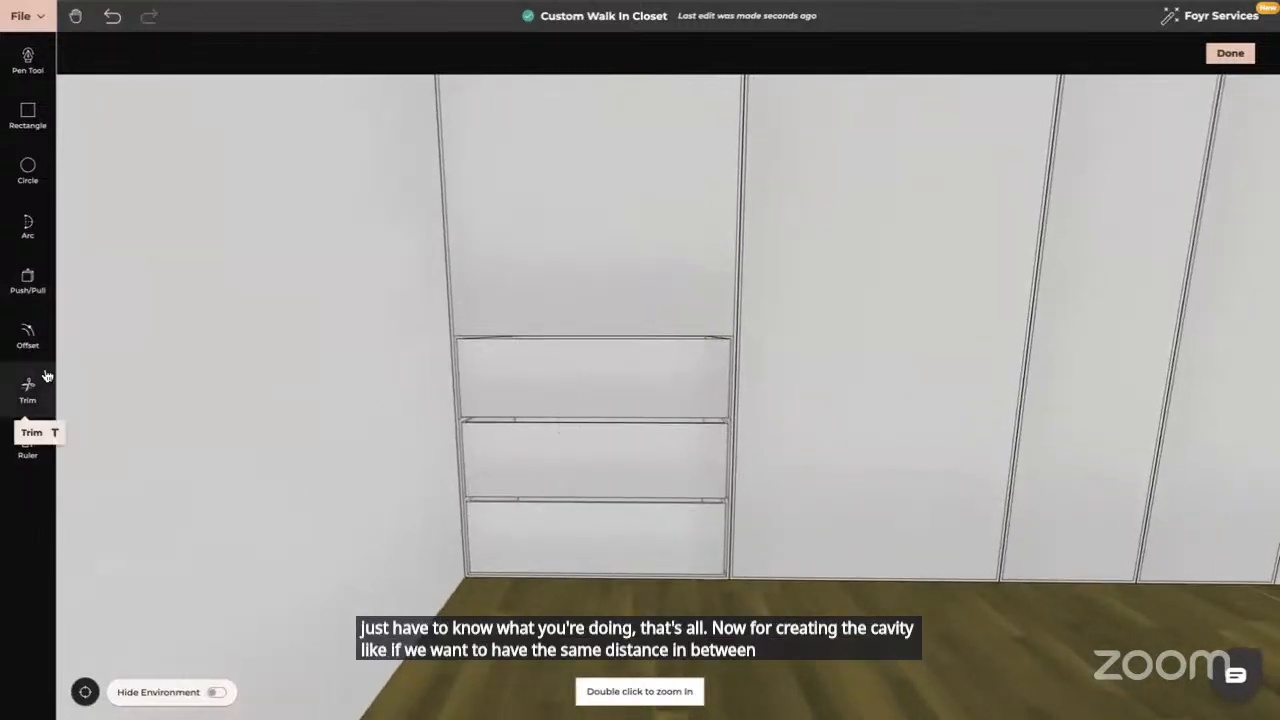
Offset the top drawer's upper edge as a line 0.01 m above it
left_click(28, 335)
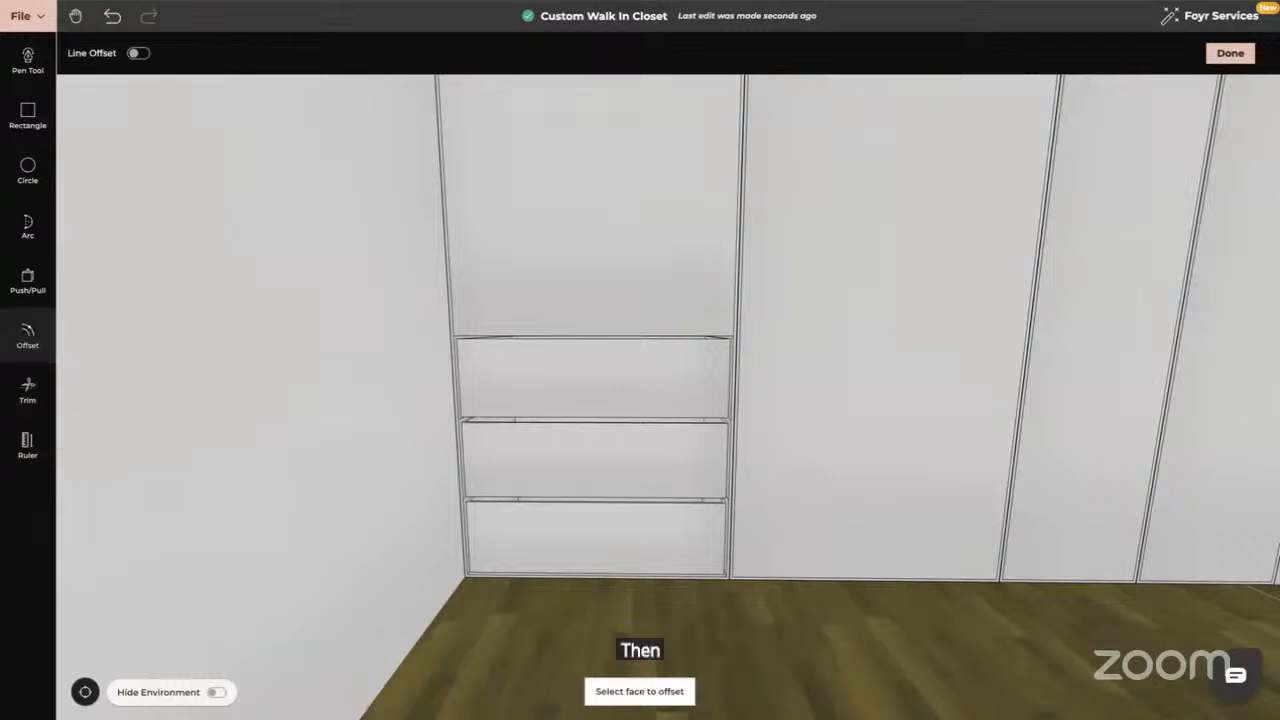
left_click(136, 53)
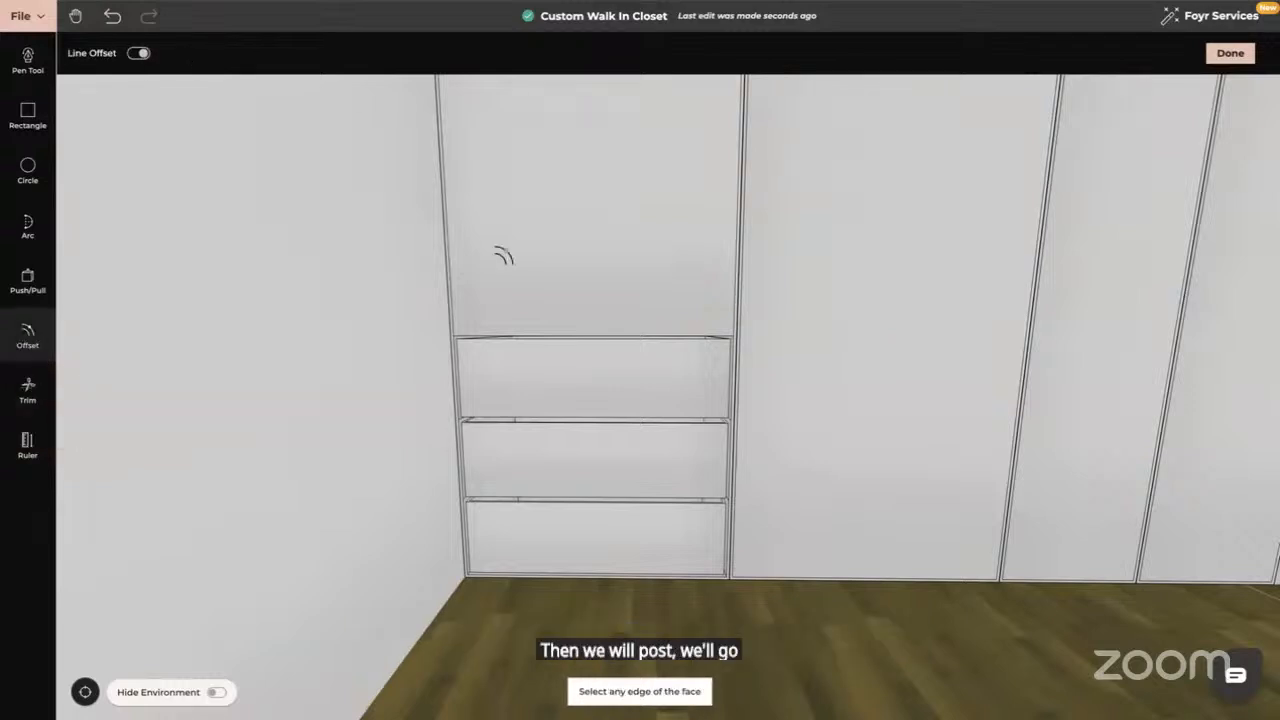
left_click(570, 330)
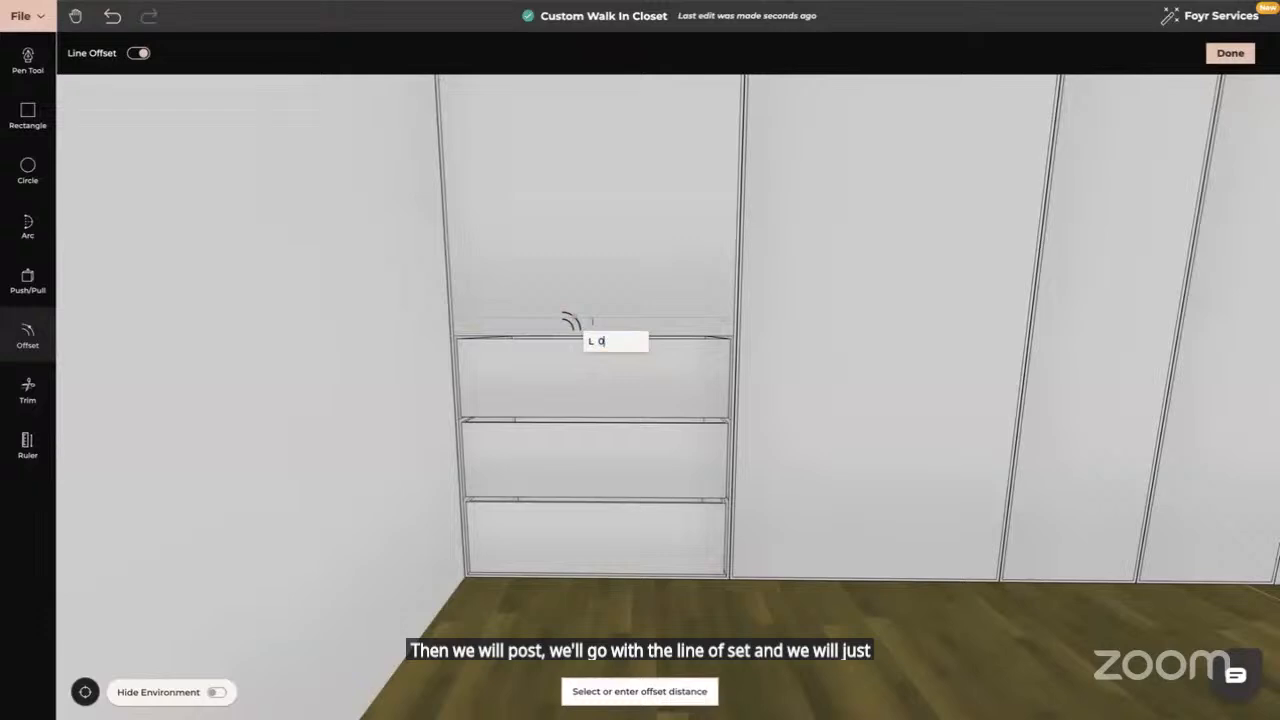
key("Return")
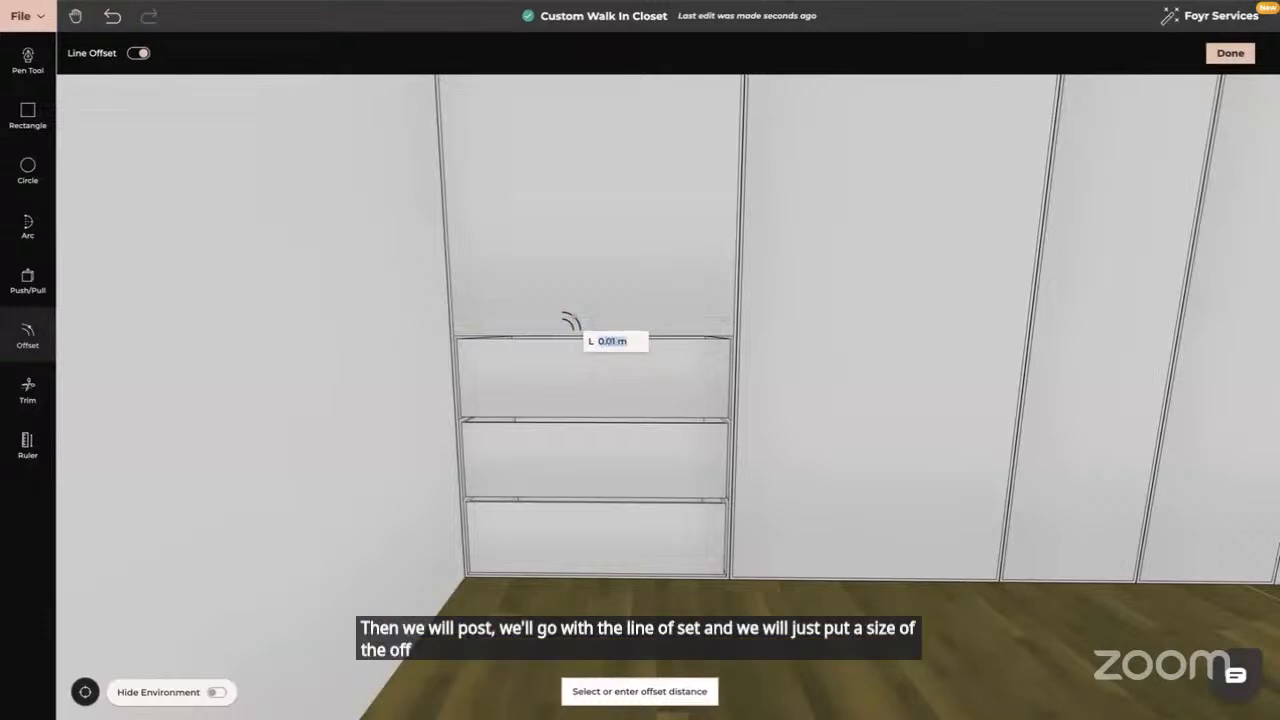
left_click_drag(577, 351, 486, 392)
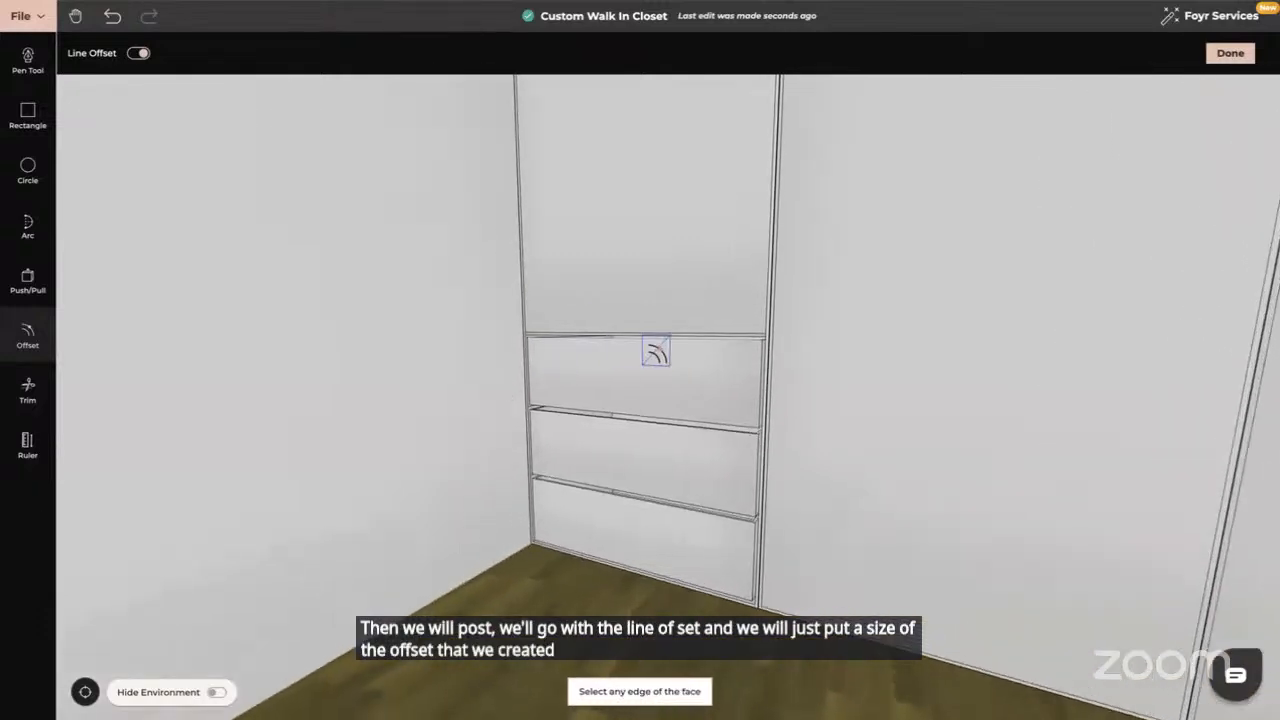
Push the thin strip above the drawer back 0.64 to remove it
left_click(29, 281)
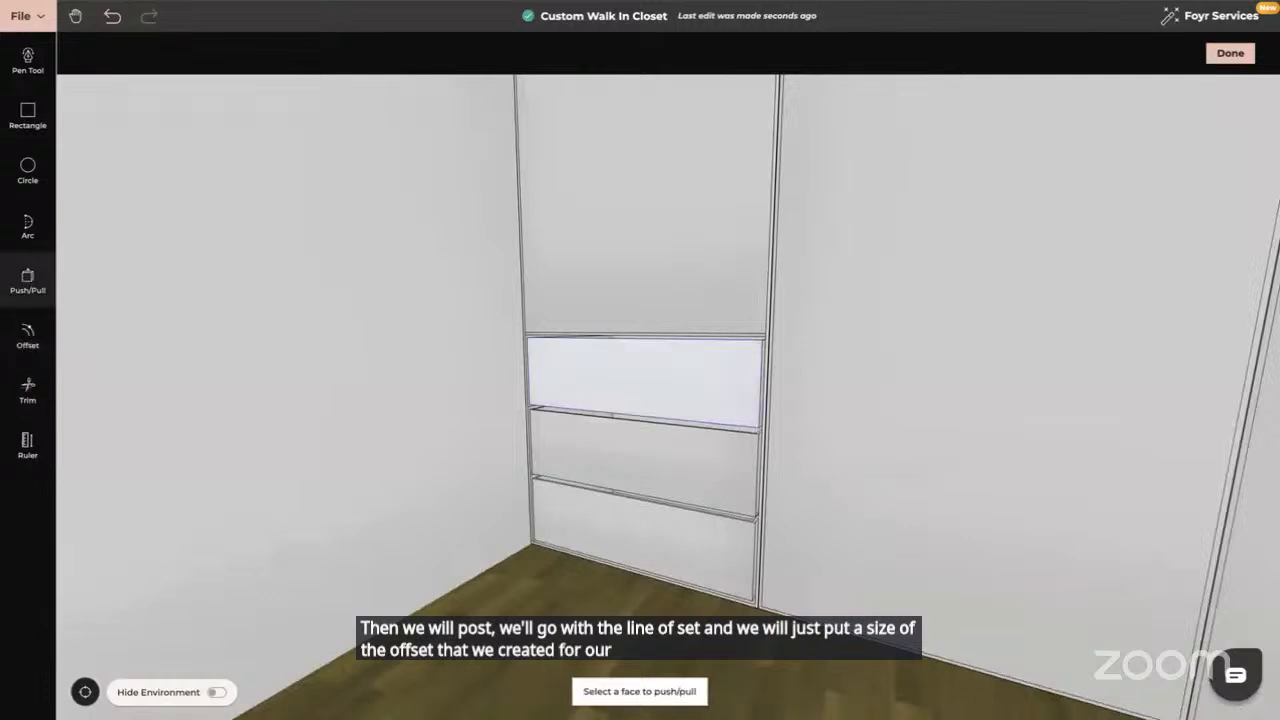
left_click(632, 340)
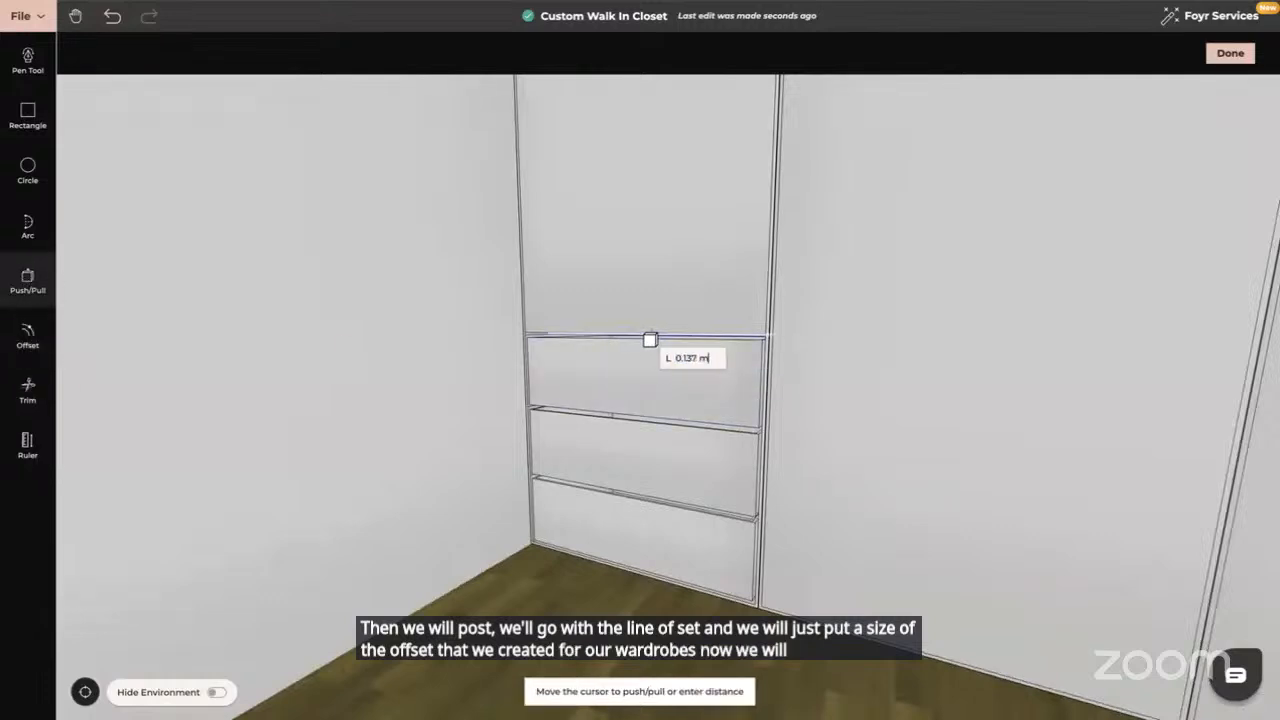
type("0")
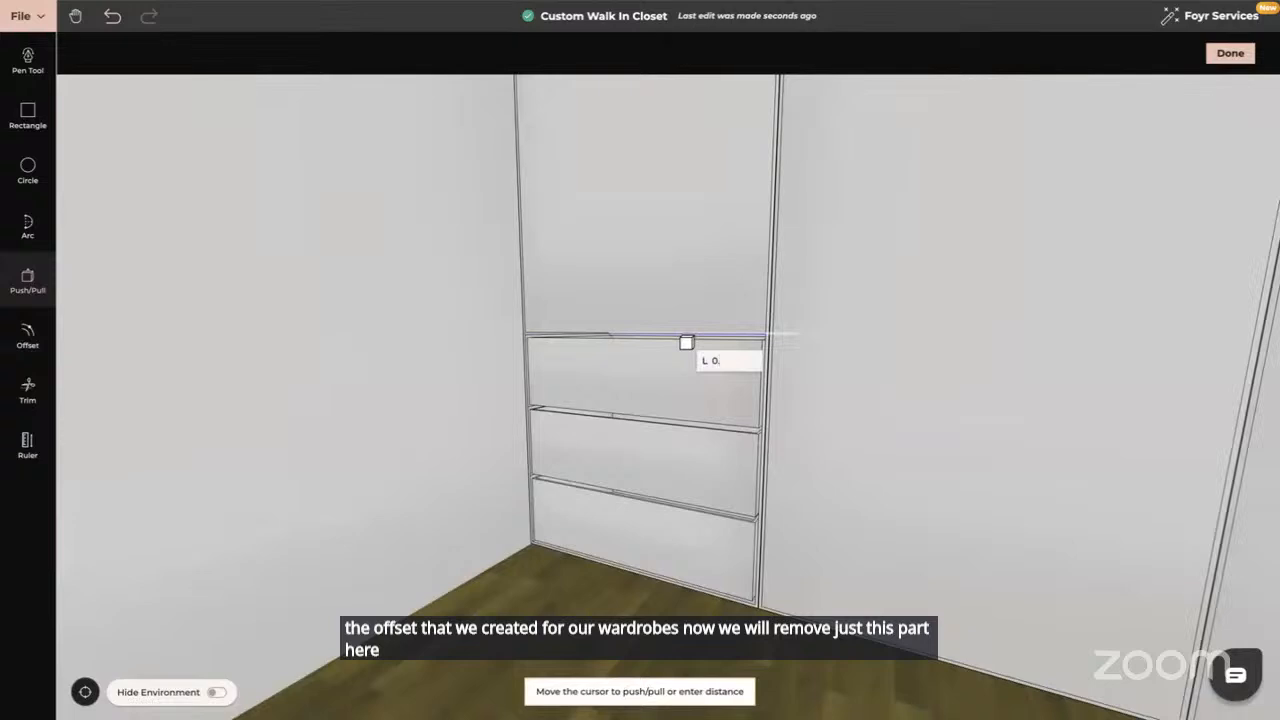
type(".64")
key("Return")
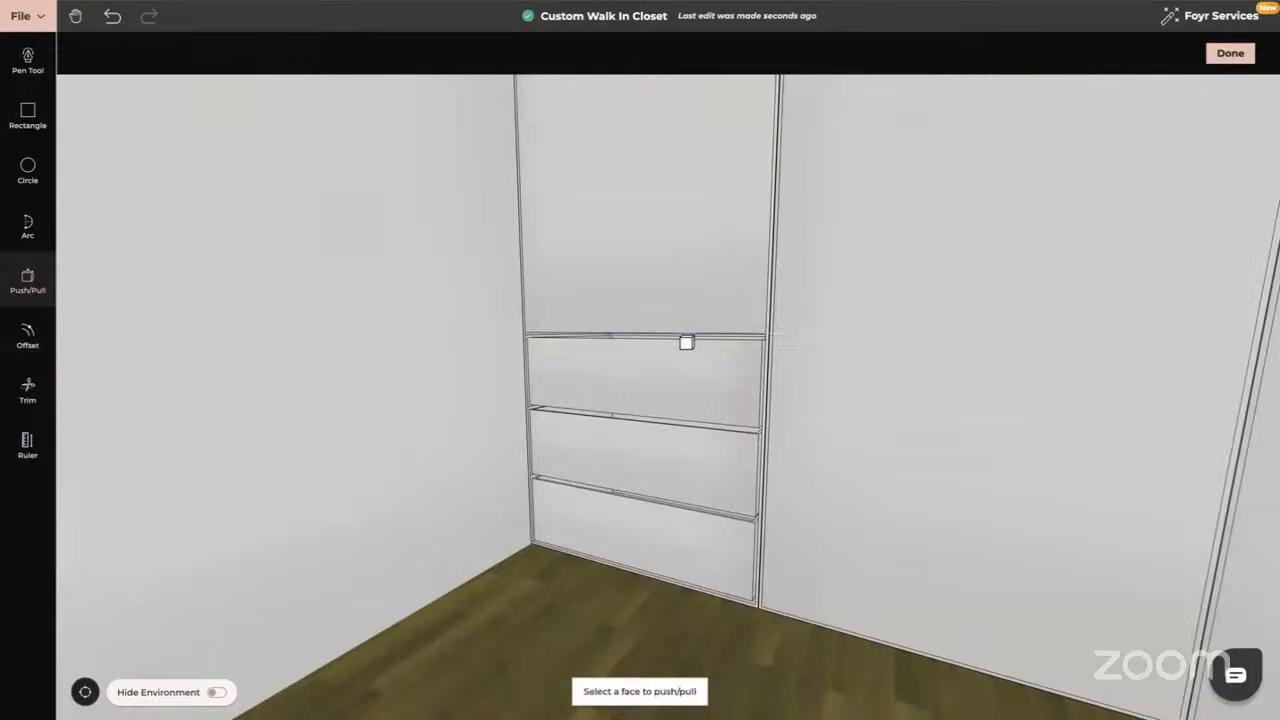
key("Escape")
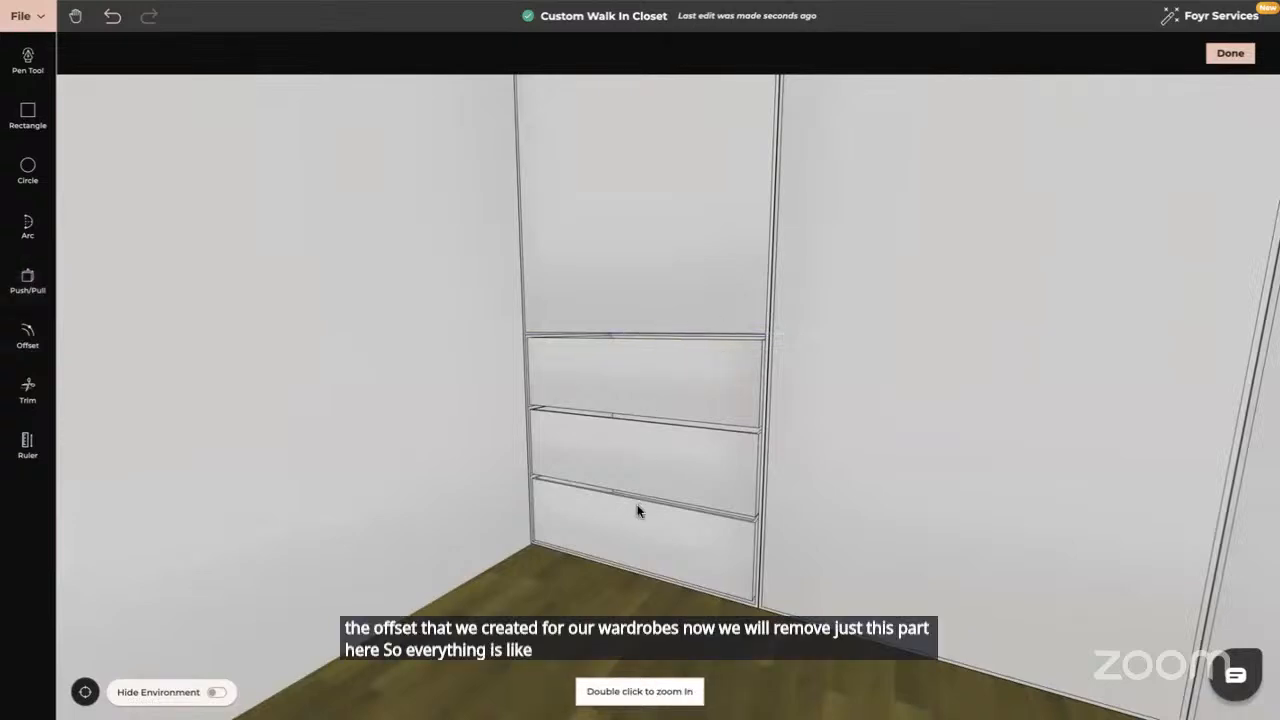
left_click_drag(634, 409, 612, 463)
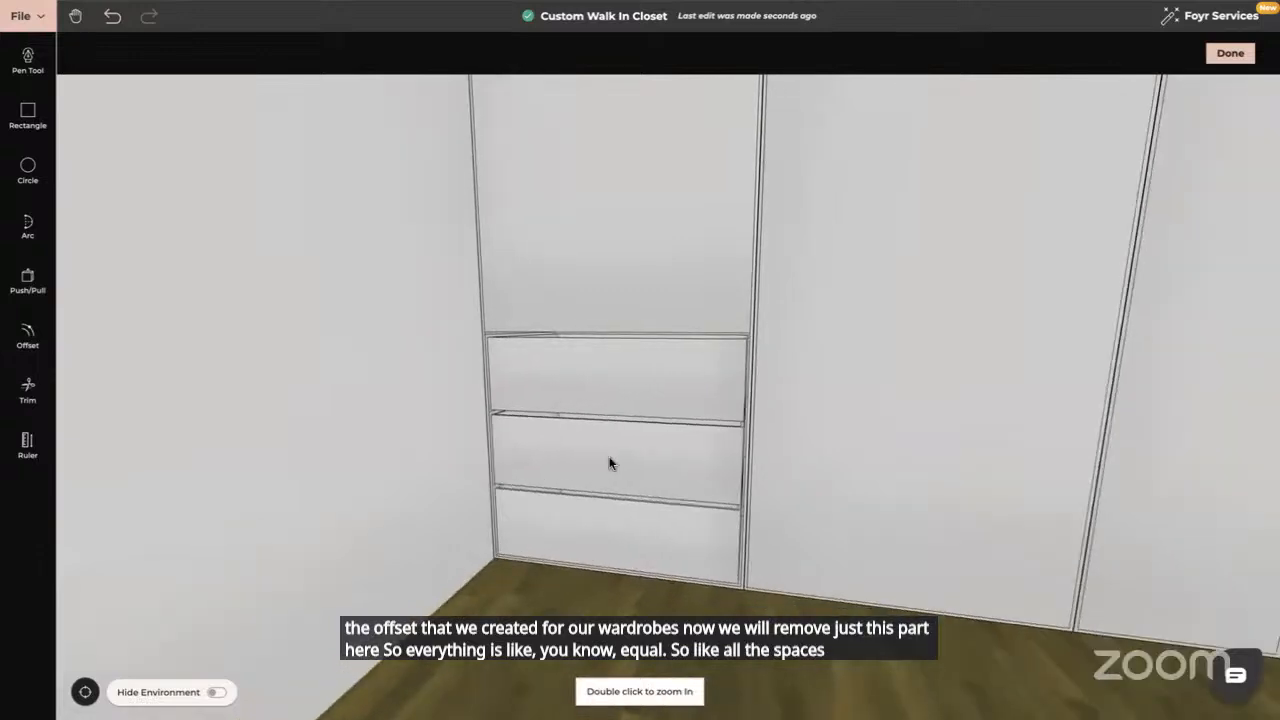
Offset the top drawer's upper edge 0.02 m as a single line, then orbit toward the wall cabinets
left_click(28, 336)
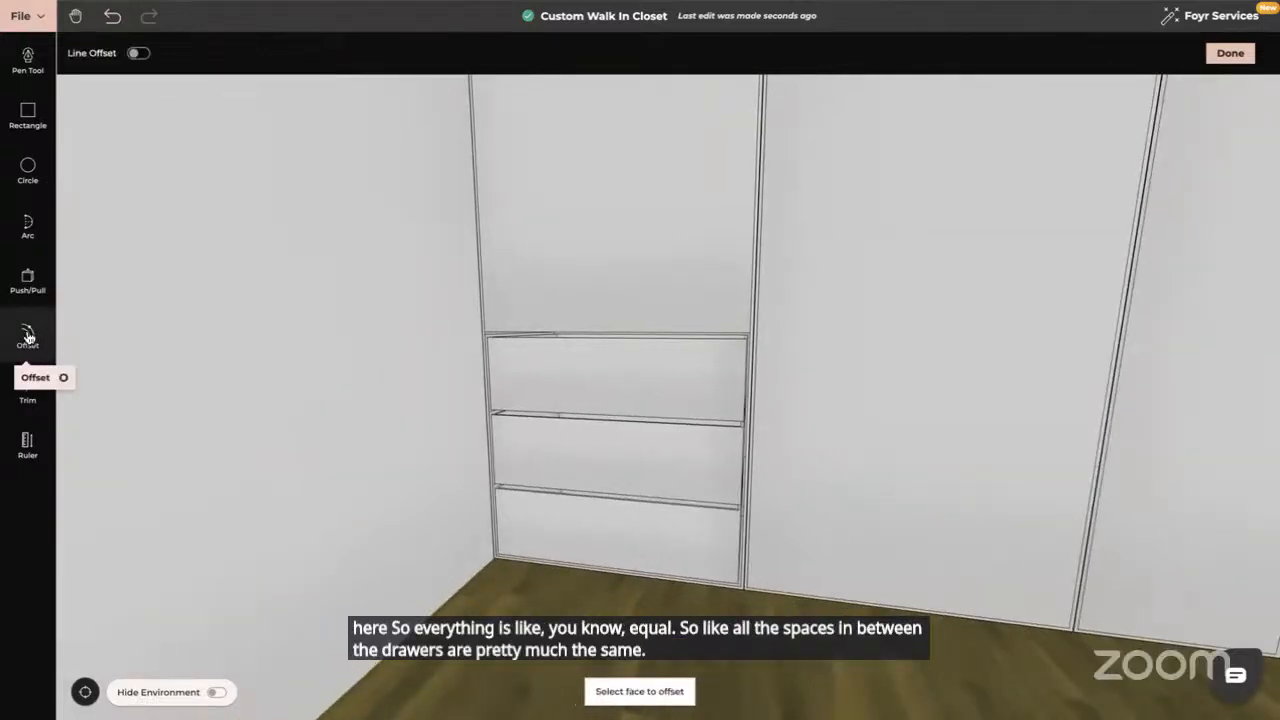
left_click(140, 53)
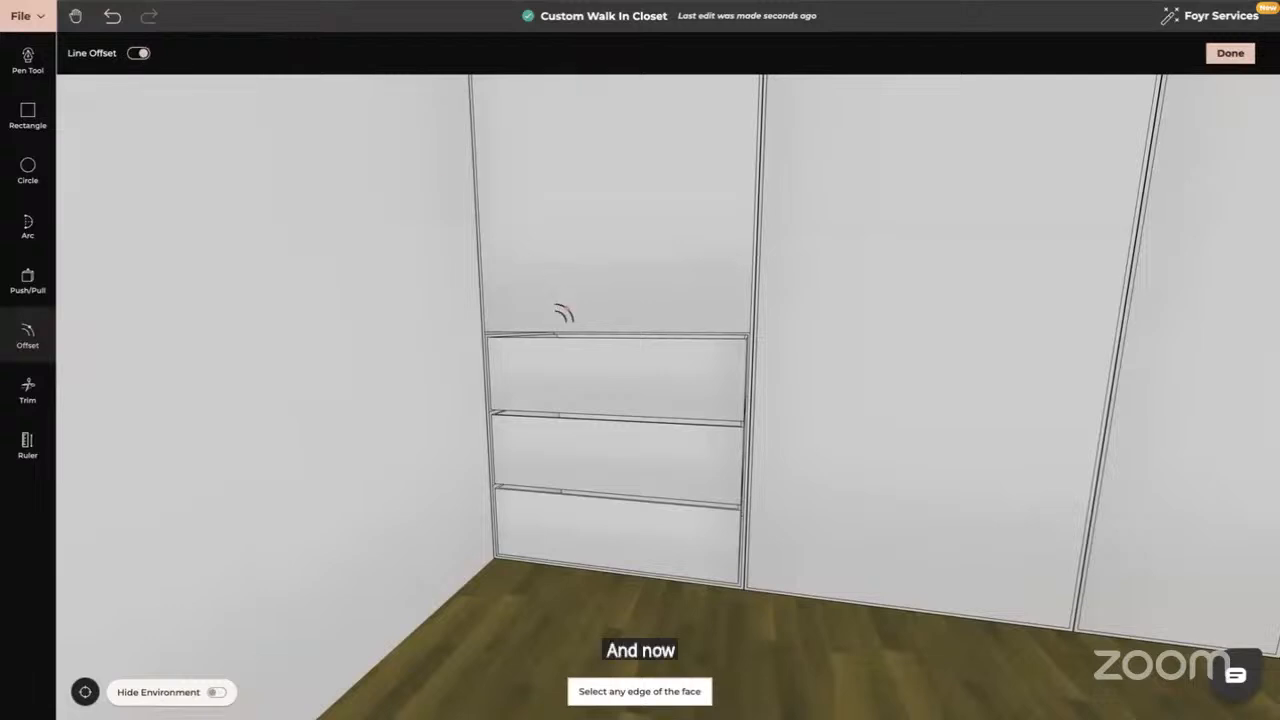
left_click(578, 326)
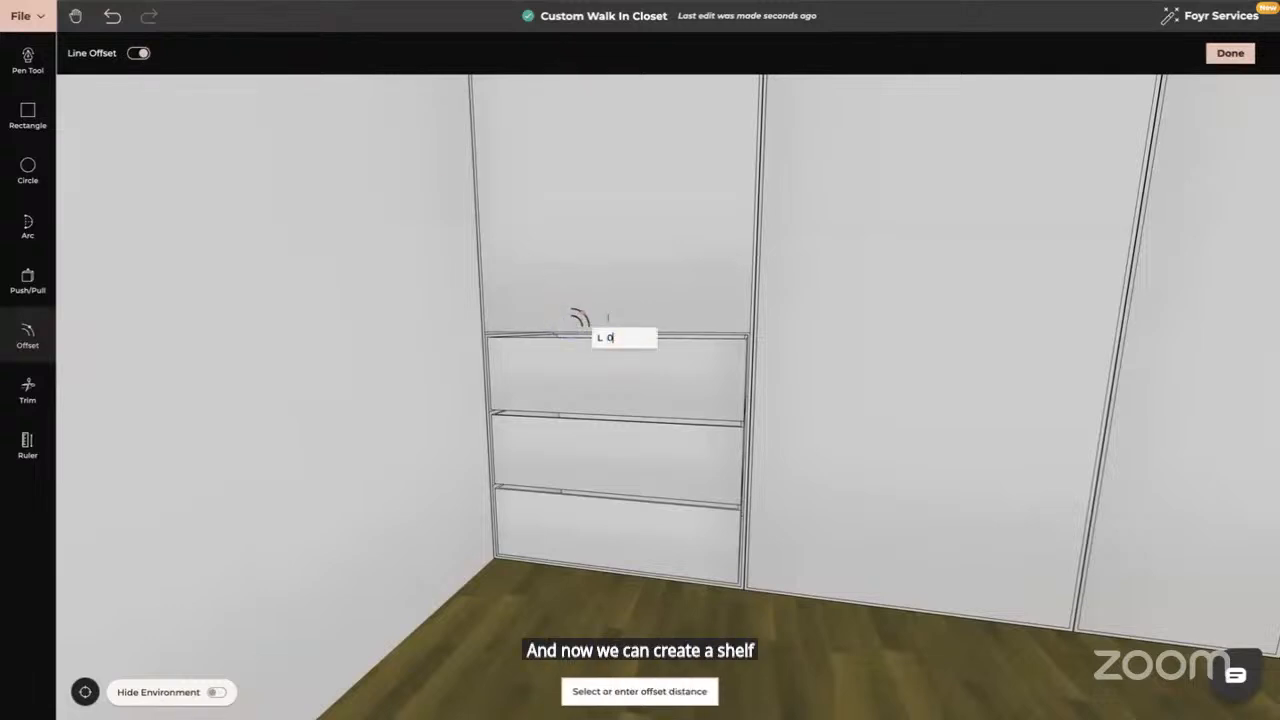
key("Return")
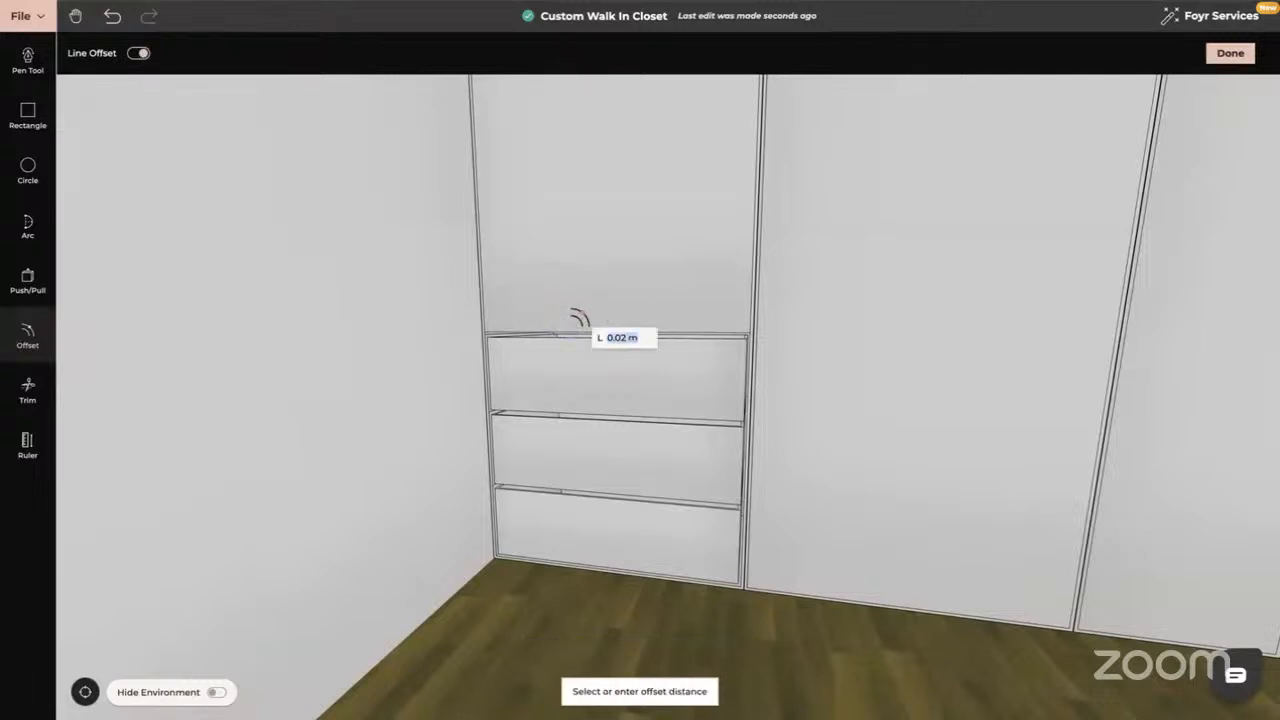
left_click_drag(520, 363, 462, 390)
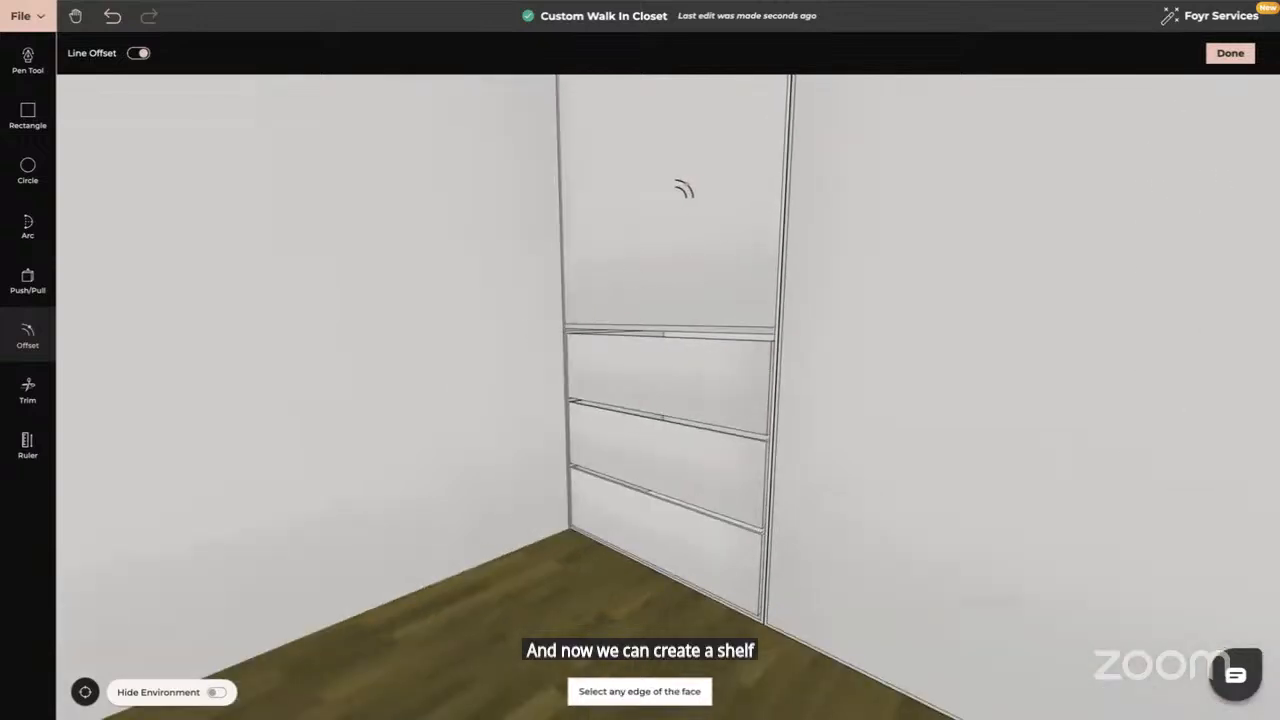
left_click(29, 279)
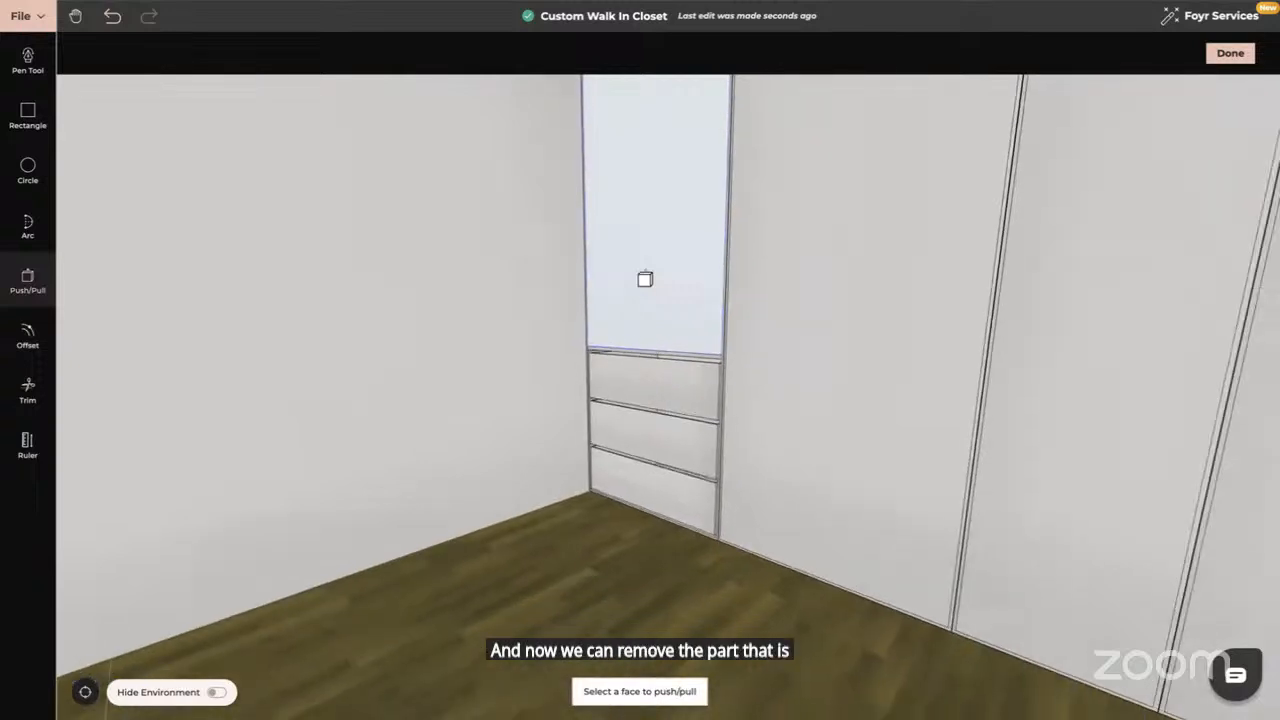
key("Escape")
left_click_drag(646, 277, 666, 300)
scroll(655, 298, "up", 6)
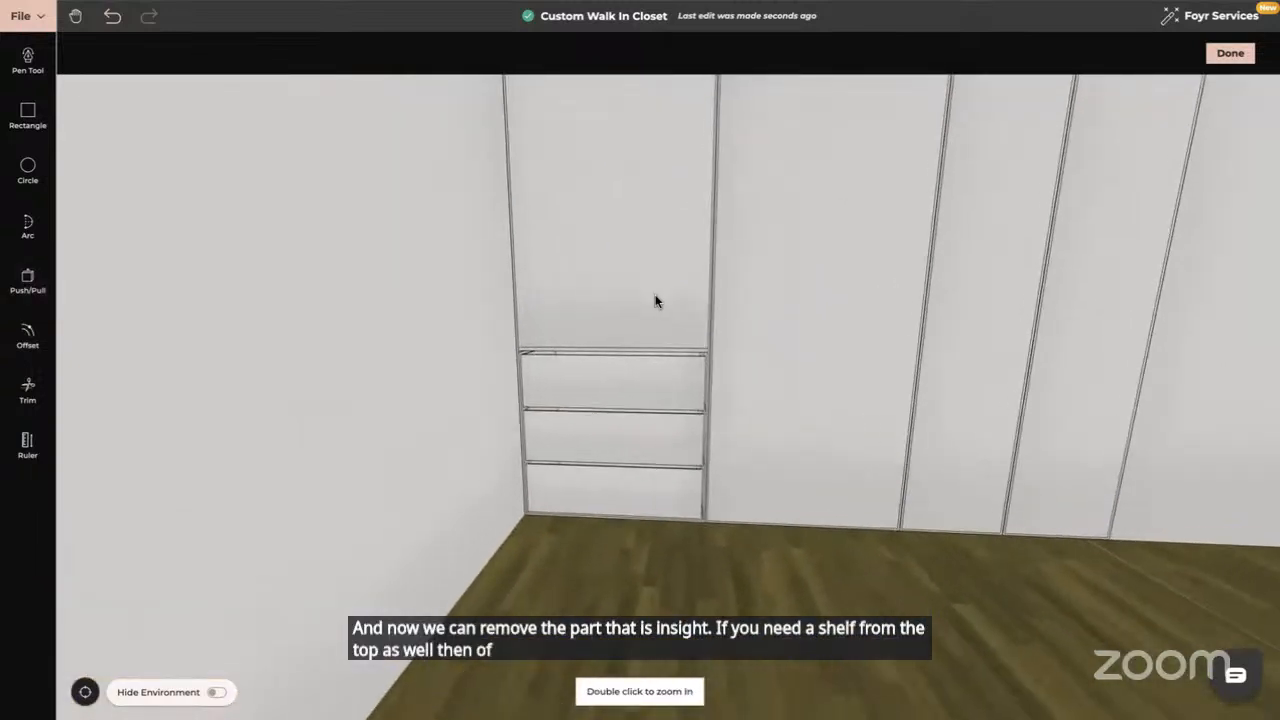
Offset the bay's top edge 0.3 m down as a line across the upper panel
left_click(25, 338)
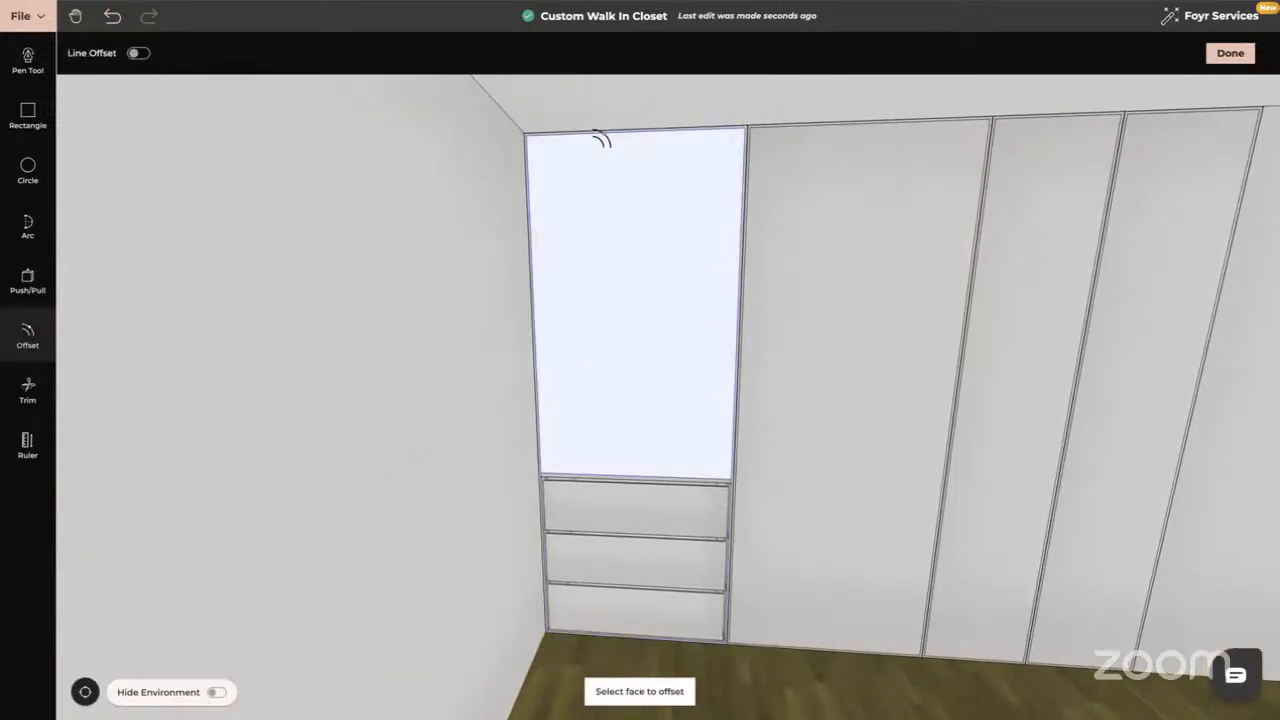
left_click(138, 53)
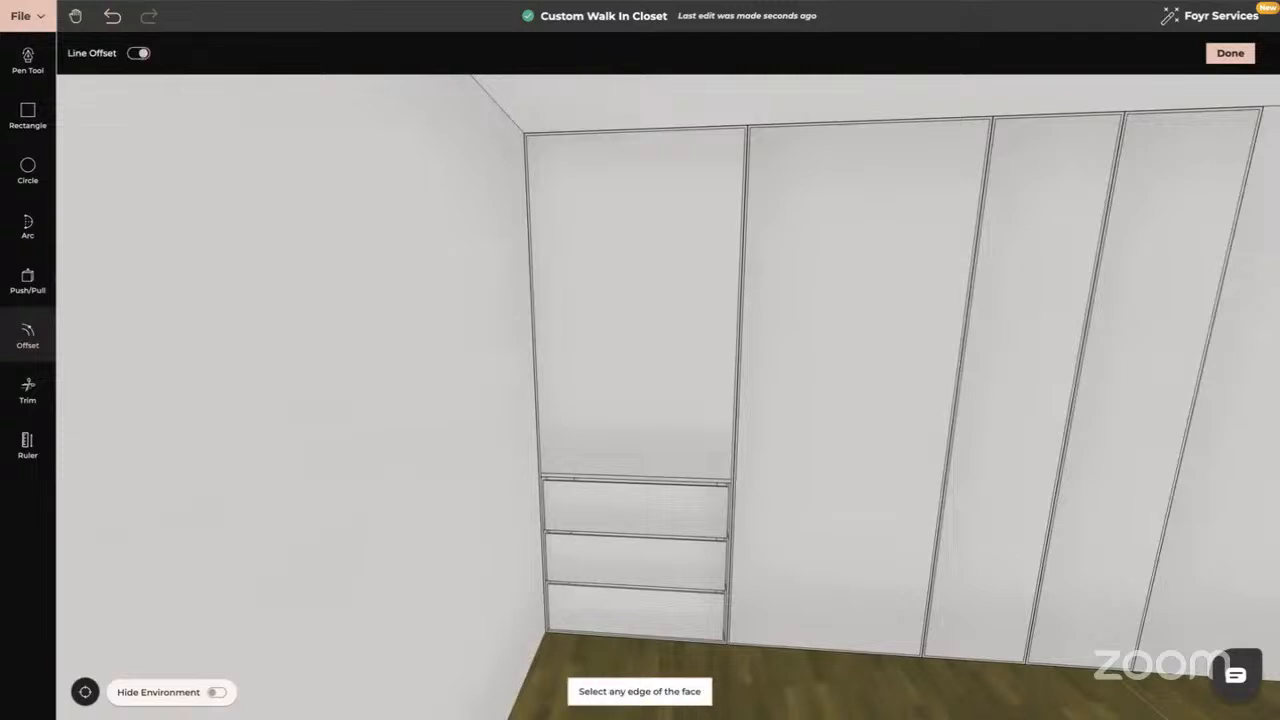
left_click(585, 135)
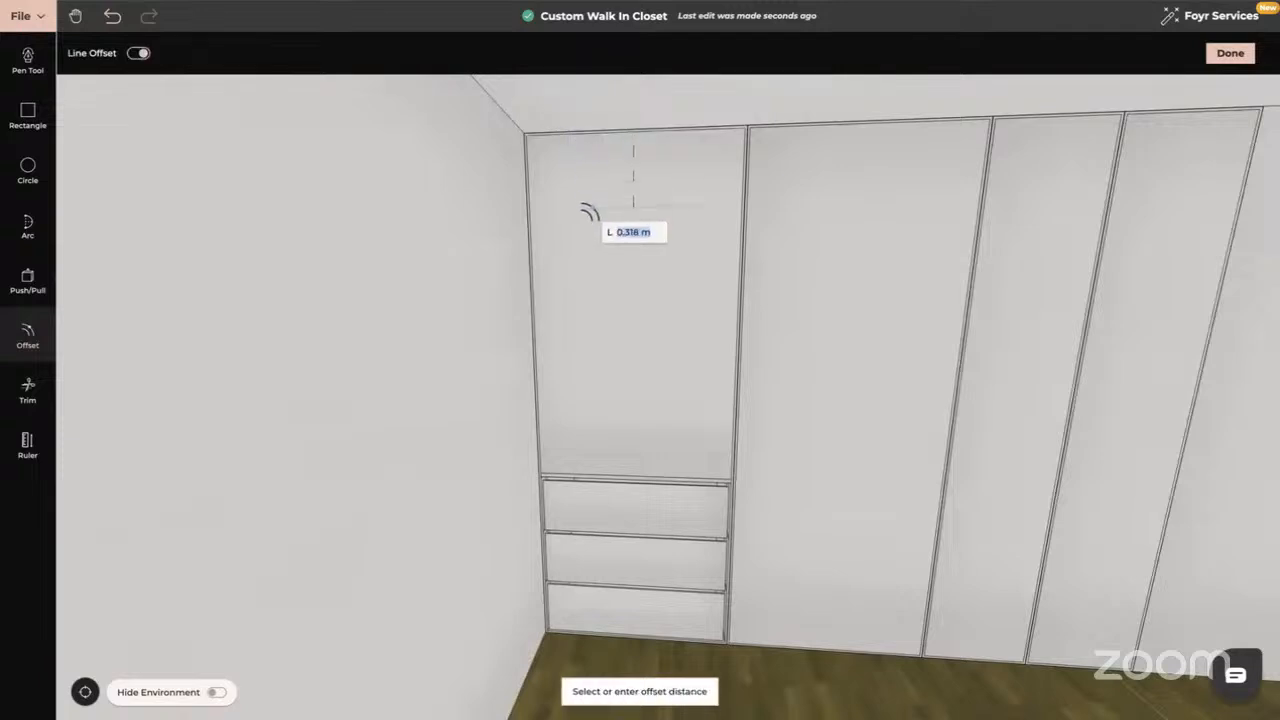
key("Return")
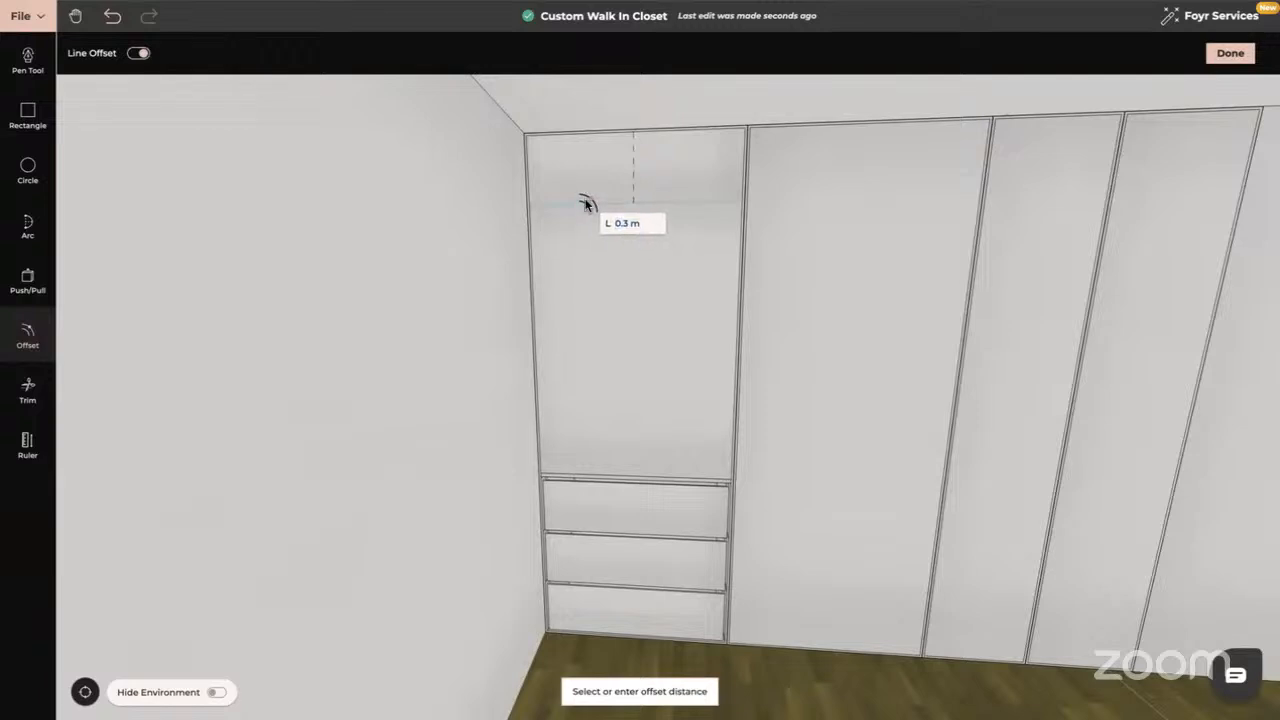
left_click(587, 205)
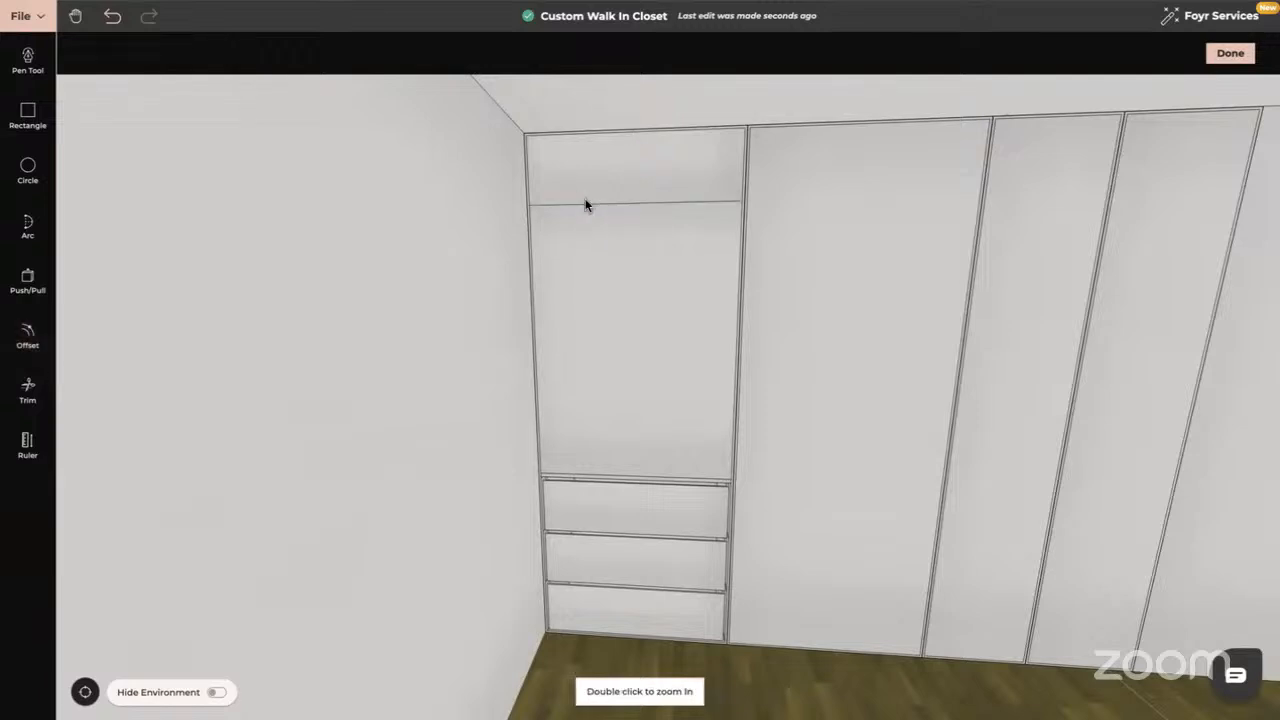
Offset that new line 0.02 m for the shelf thickness and select the top cubby face
left_click(28, 337)
left_click(138, 53)
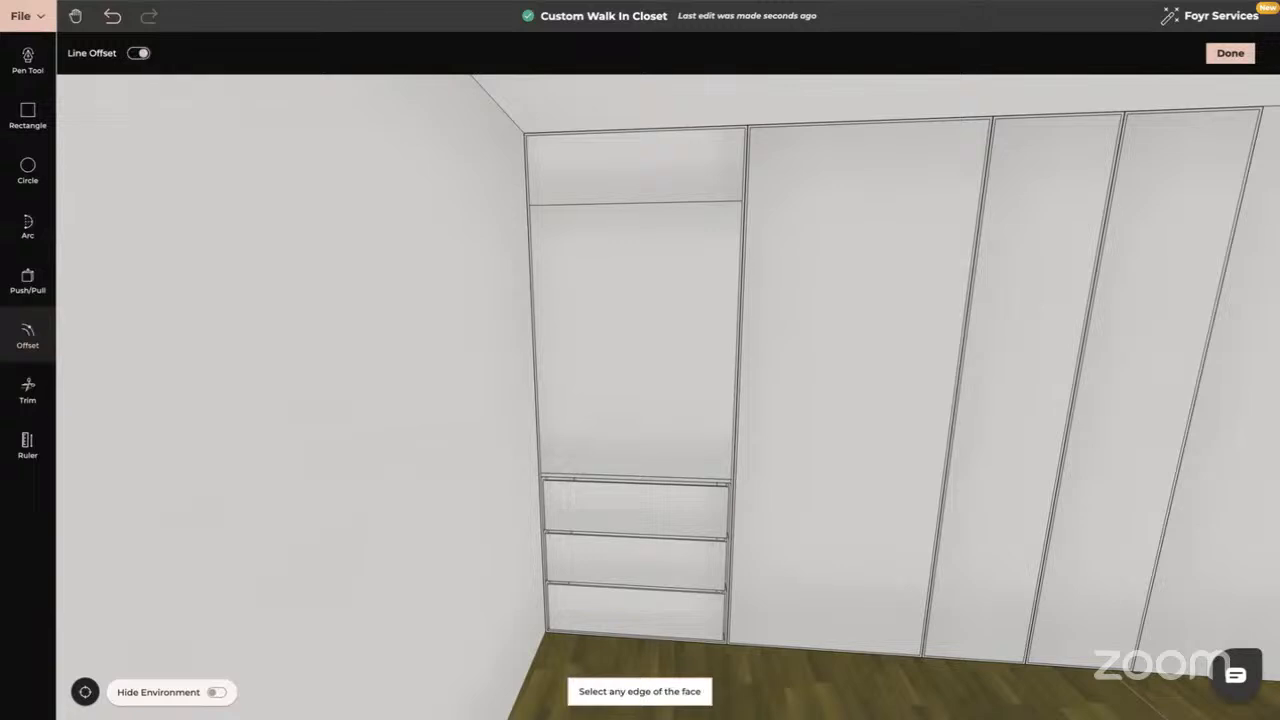
left_click(610, 203)
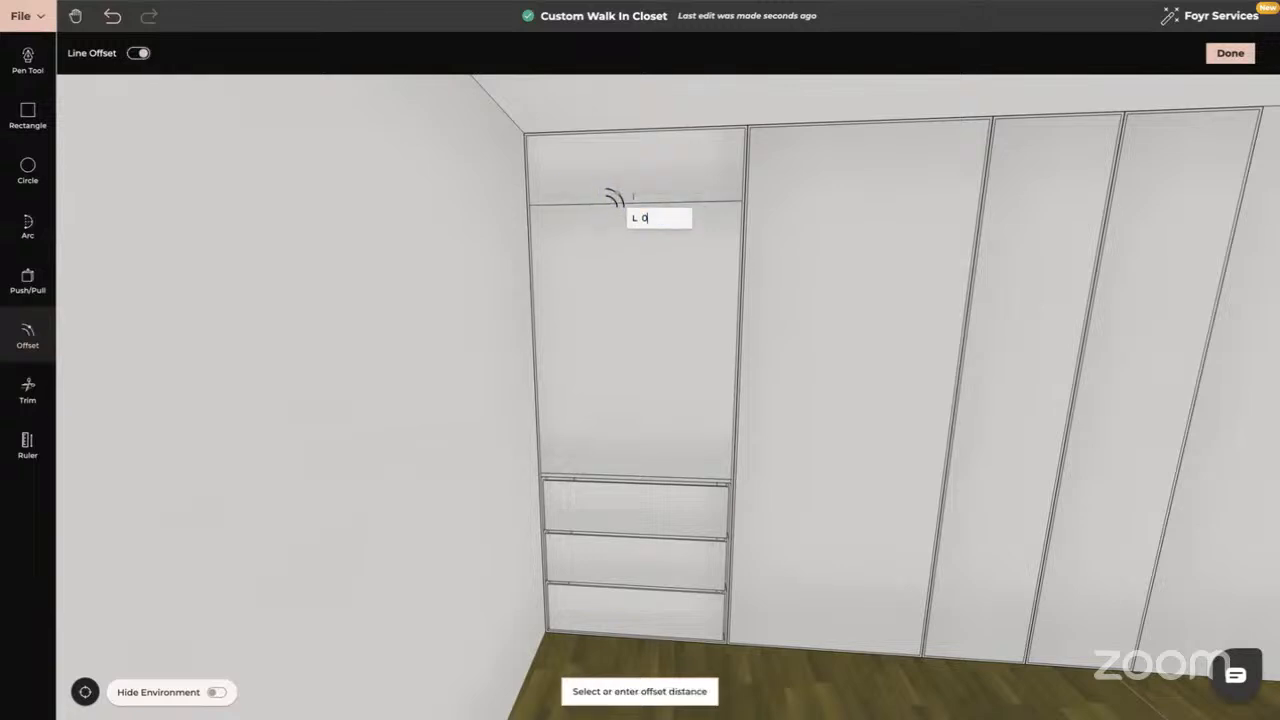
left_click(614, 197)
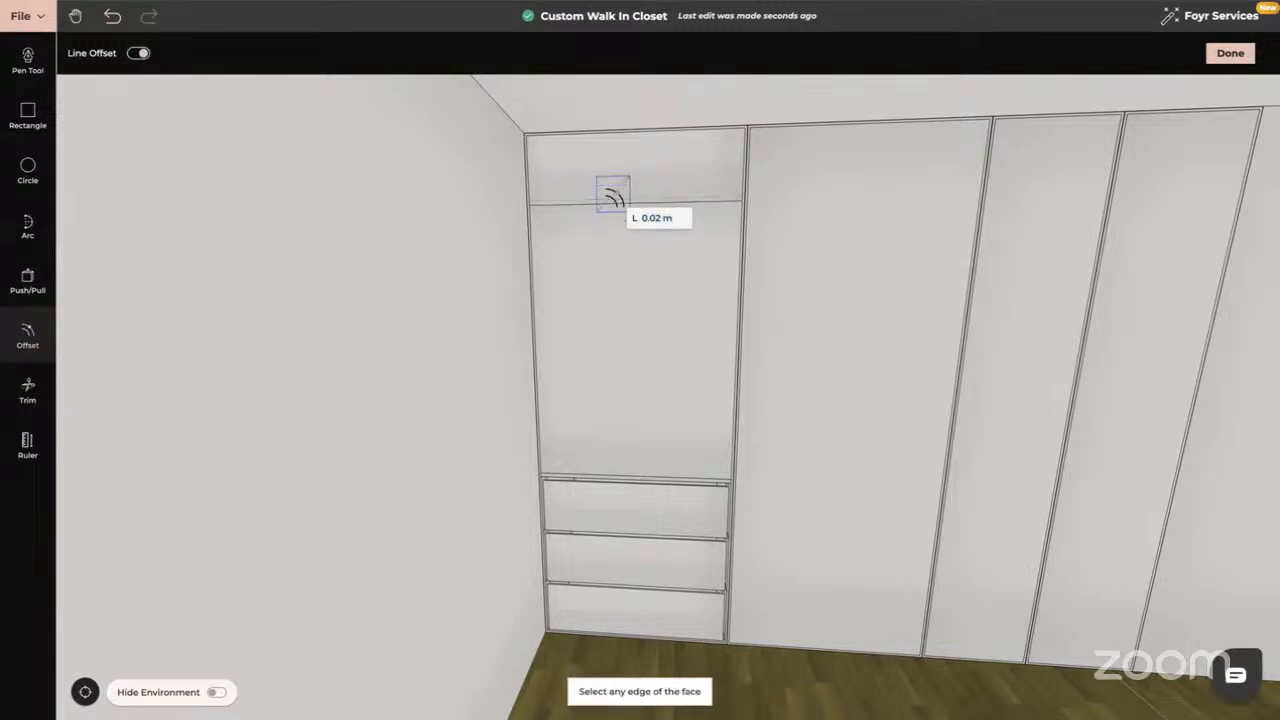
left_click_drag(617, 262, 503, 258)
left_click(27, 283)
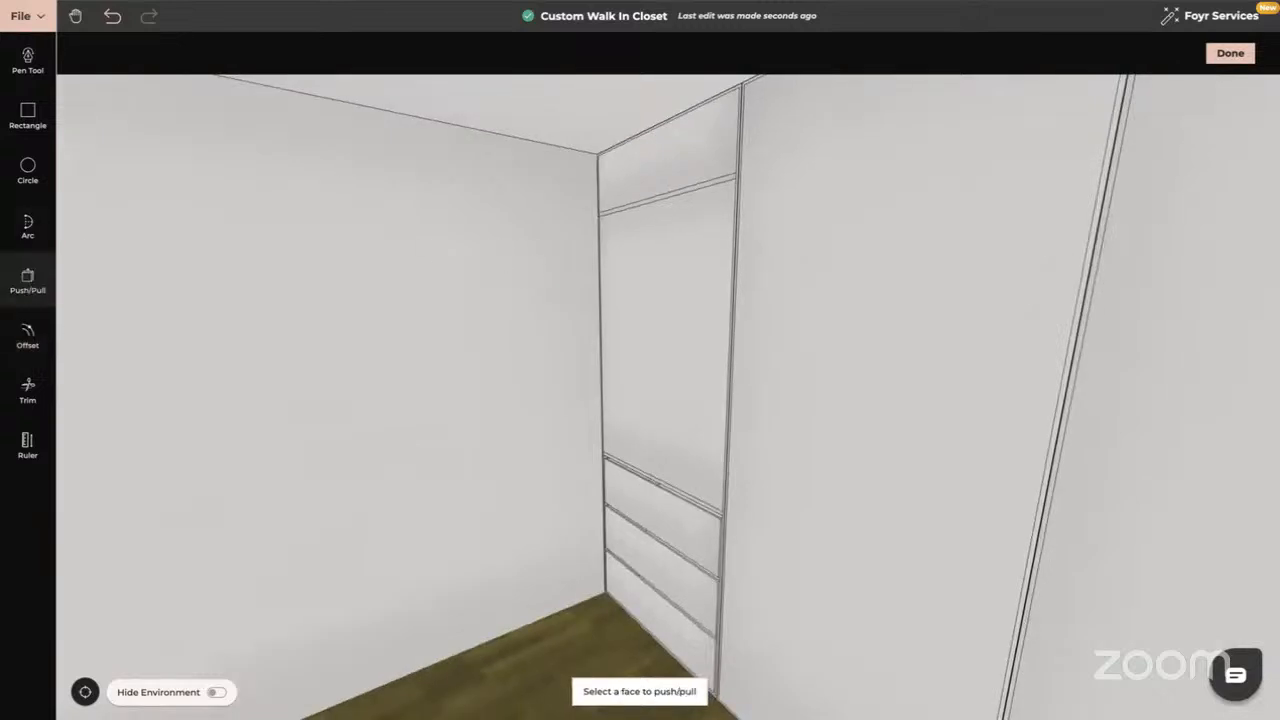
left_click(628, 173)
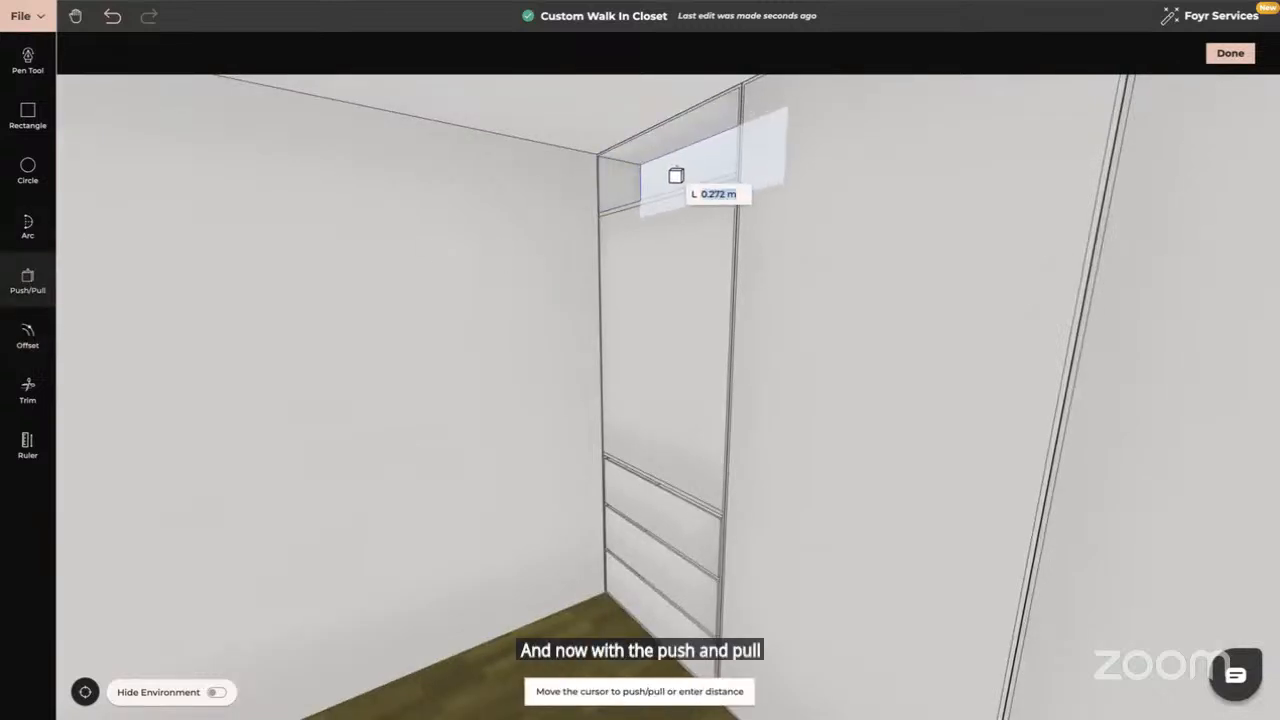
Push the top cubby and the hanging-space face in the left bay back 0.64 m
type("0.64")
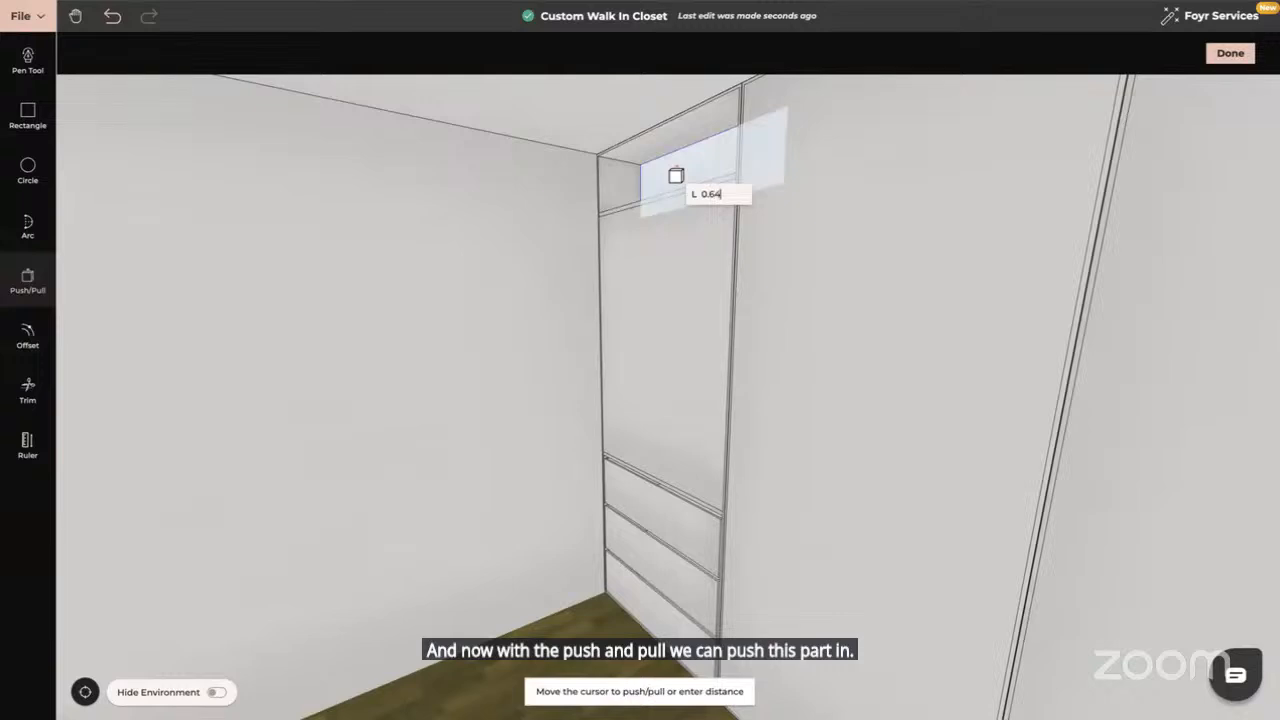
key("Return")
left_click(663, 263)
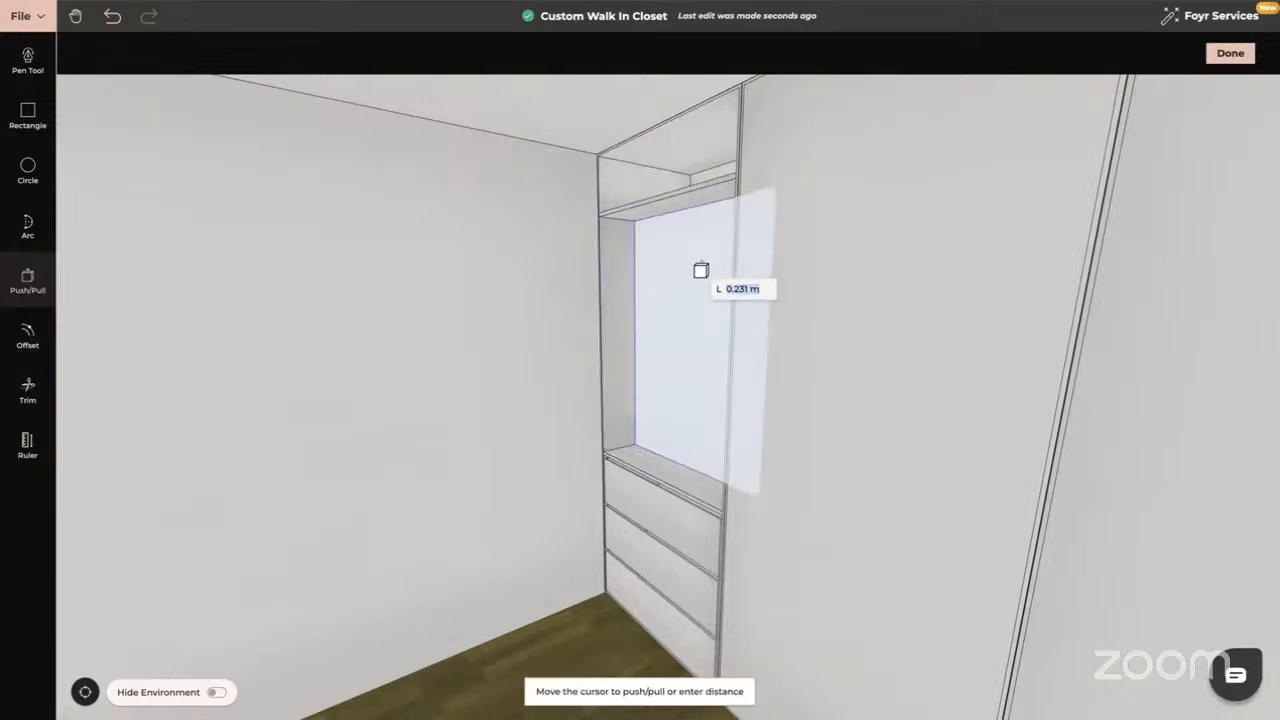
type("0.64")
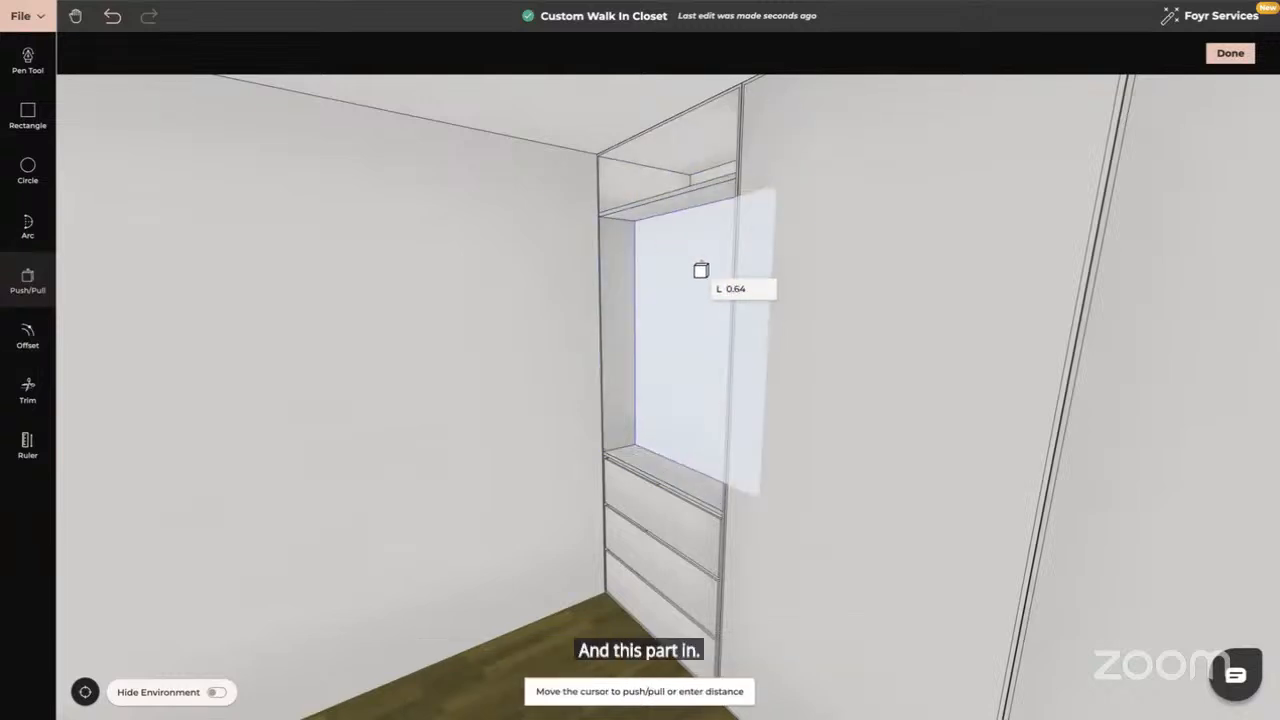
key("Return")
key("Escape")
Recess the adjacent tall bay's front face by 0.64 m
left_click_drag(563, 337, 677, 340)
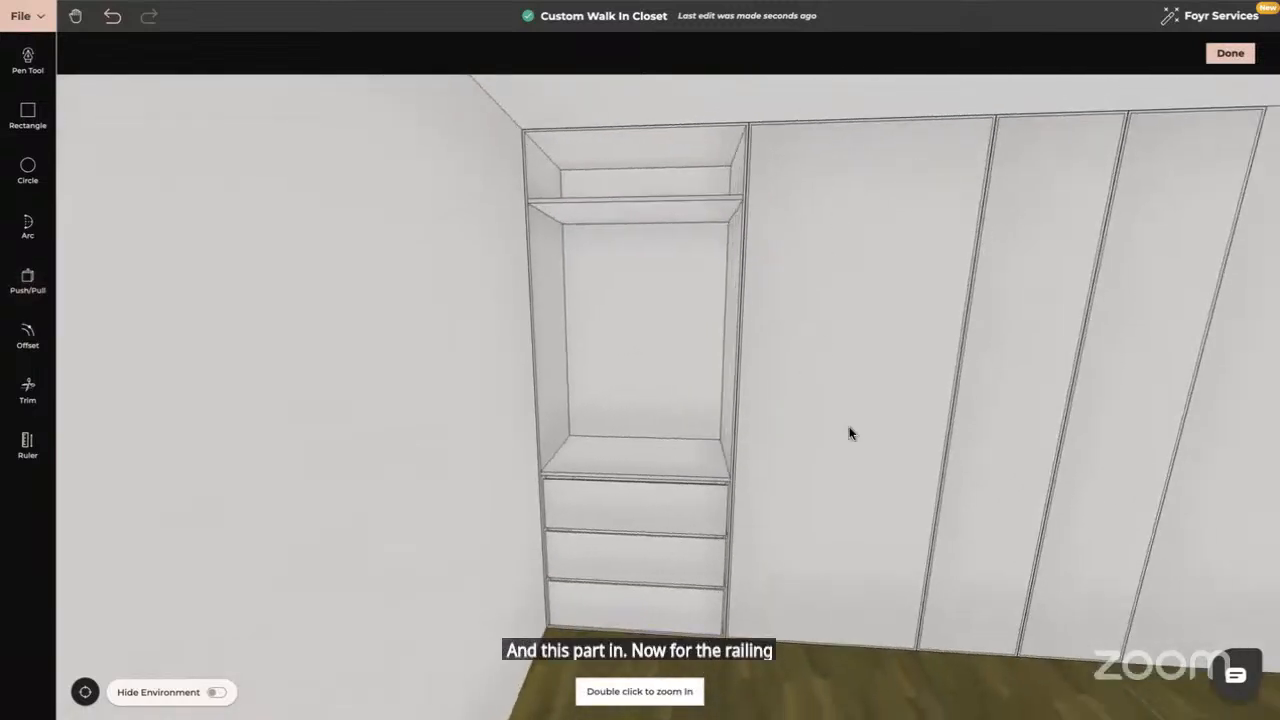
scroll(849, 433, "down", 5)
left_click_drag(849, 433, 791, 433)
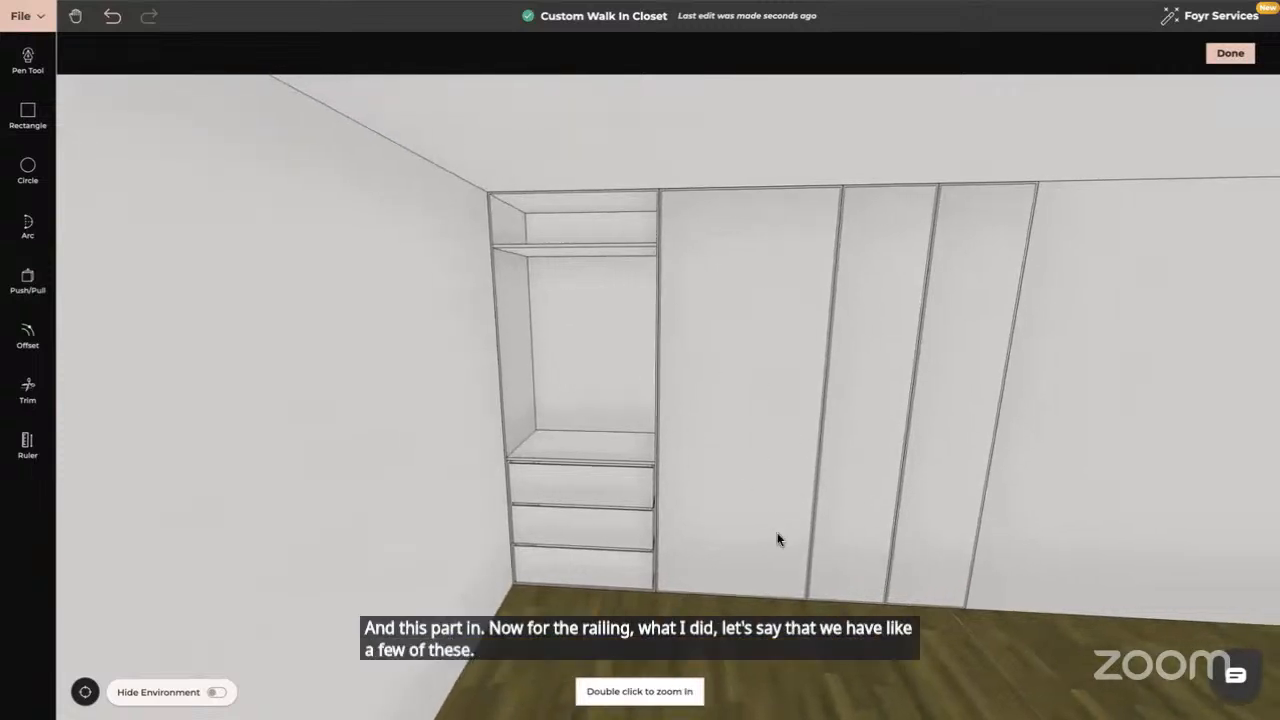
left_click_drag(778, 540, 743, 534)
left_click(28, 280)
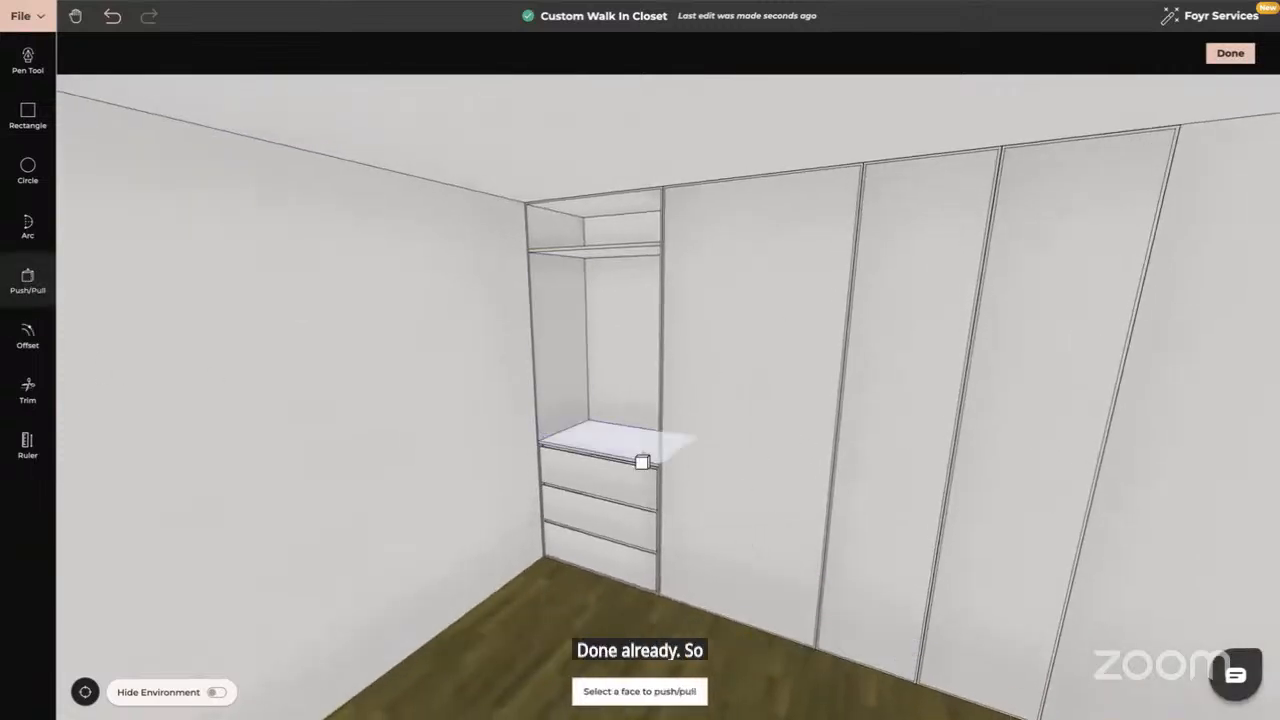
left_click(716, 403)
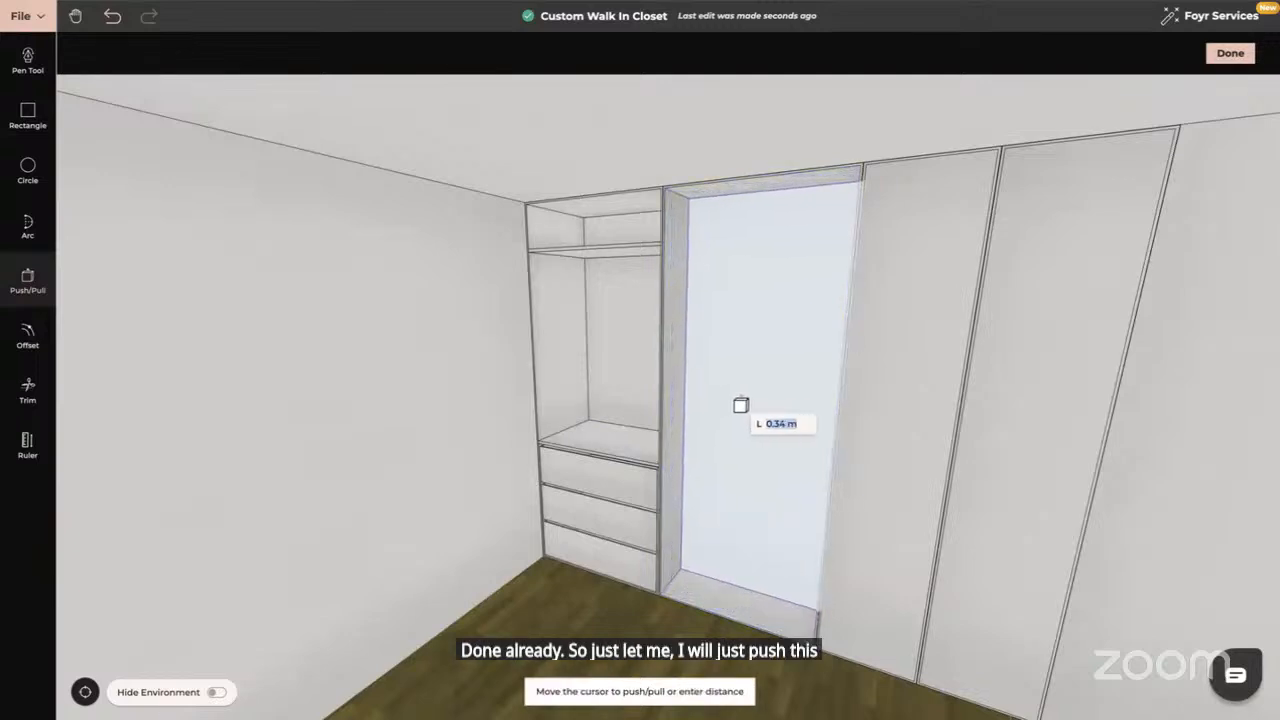
type("0")
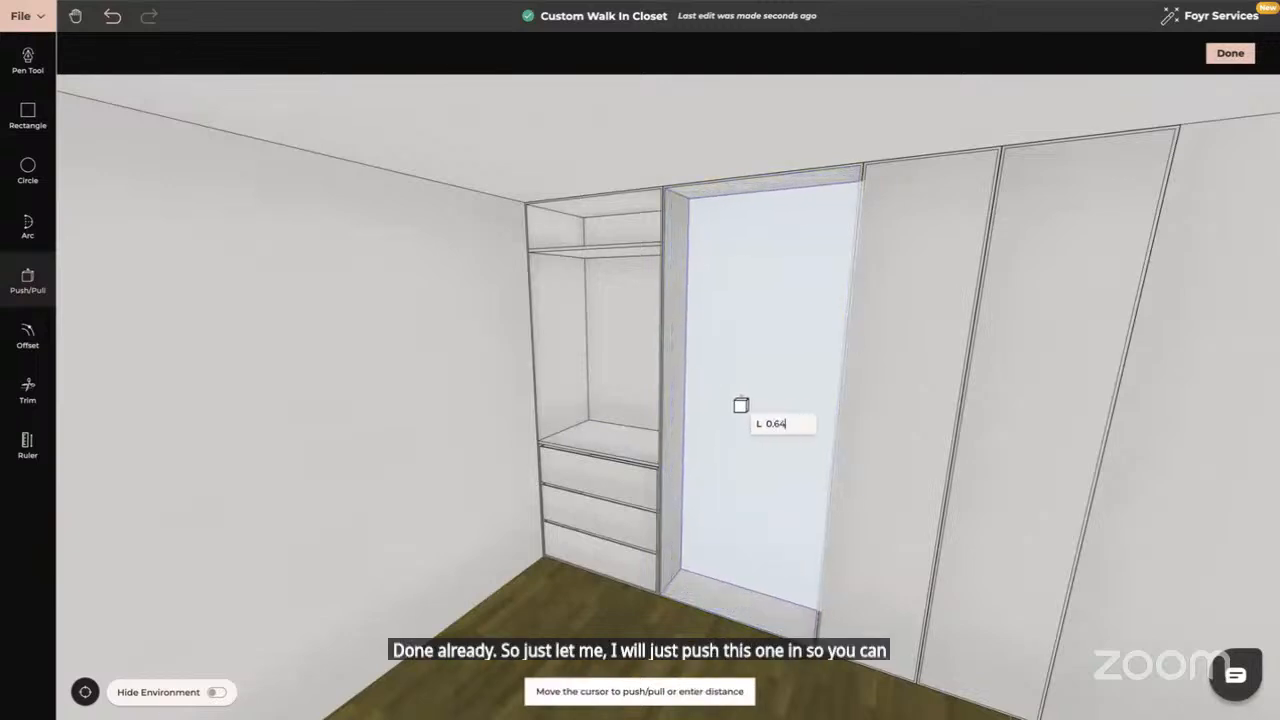
type(".64")
key("Return")
key("Escape")
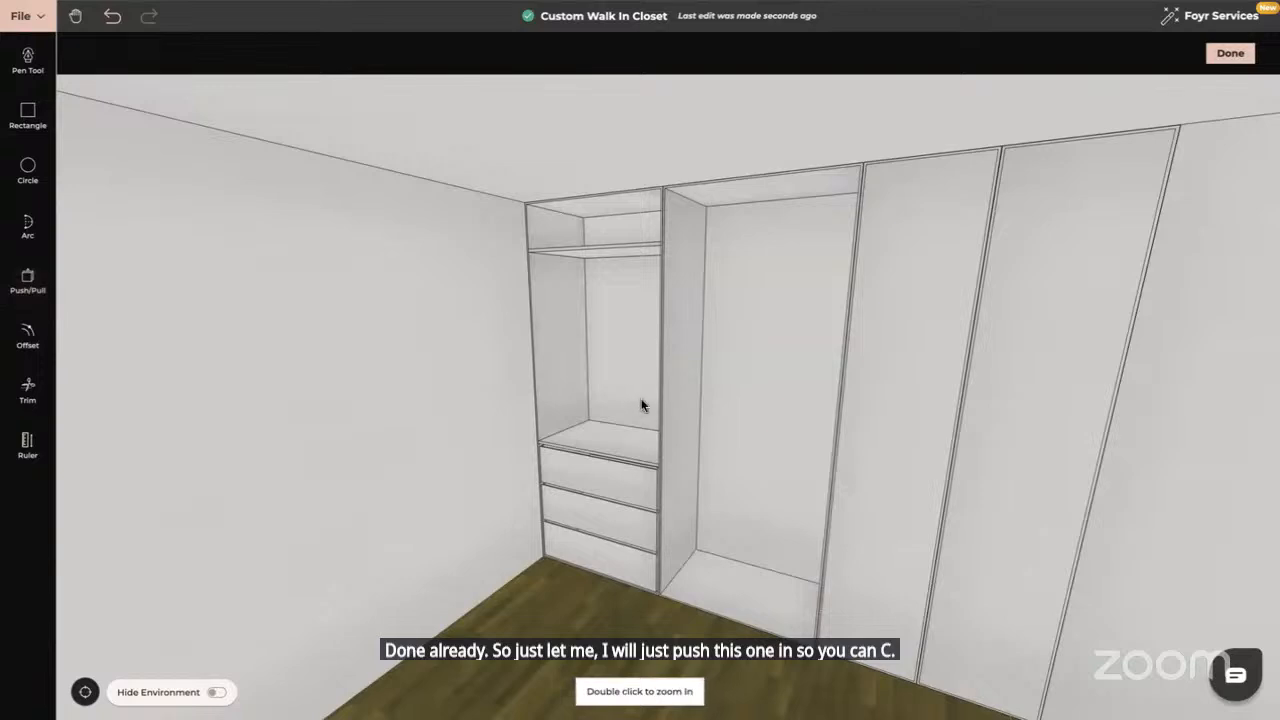
left_click_drag(628, 391, 636, 391)
Orbit and zoom so the top cubby's back wall faces the view straight on
left_click_drag(535, 287, 589, 397)
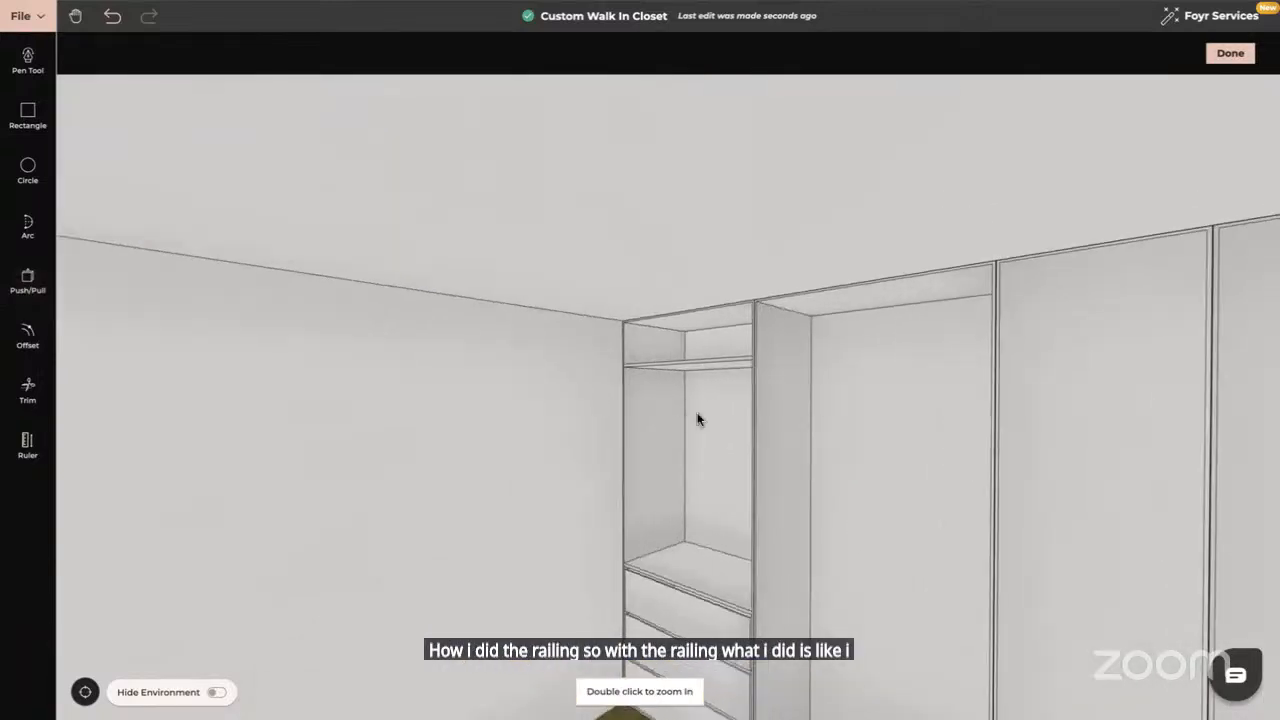
scroll(697, 413, "up", 5)
scroll(697, 412, "up", 8)
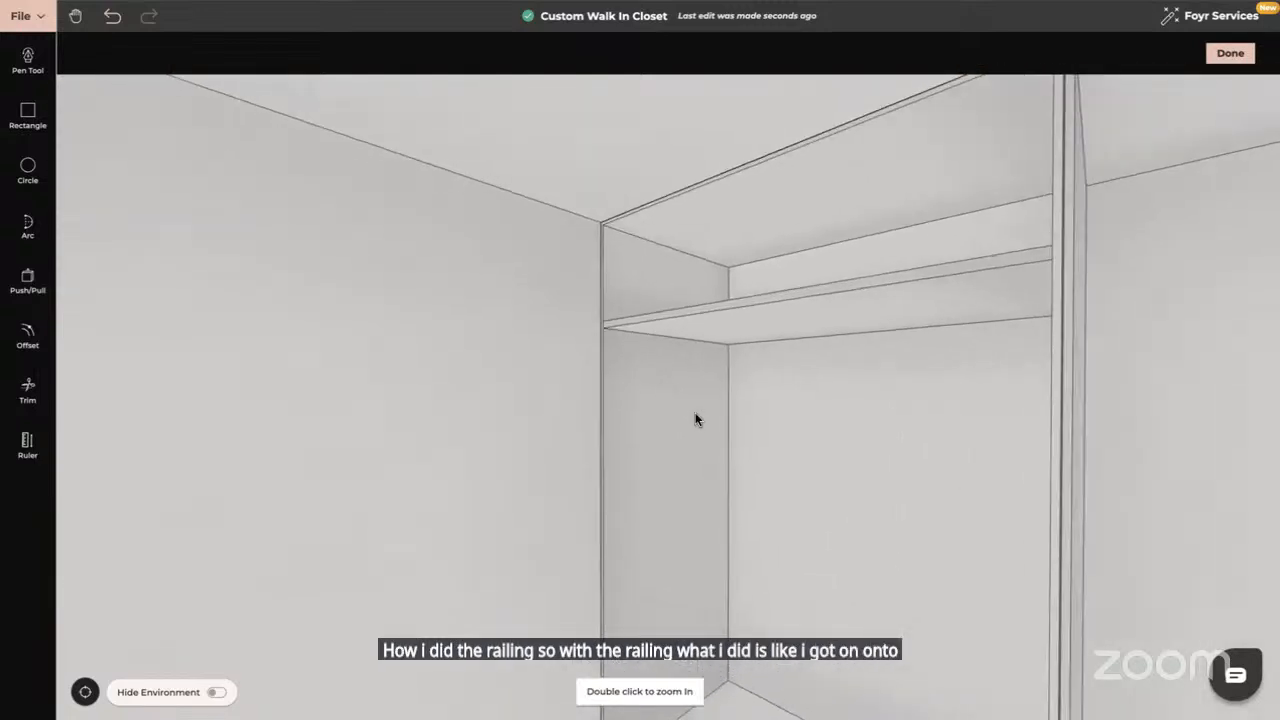
scroll(663, 413, "up", 2)
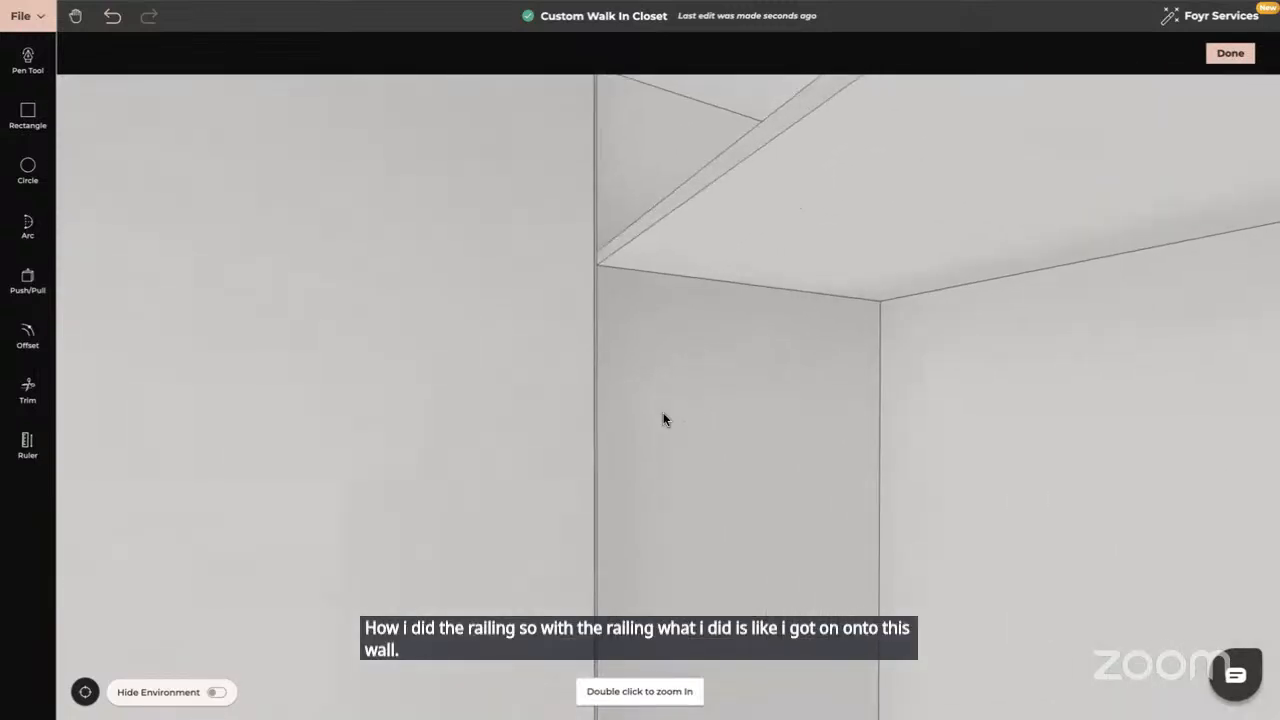
left_click_drag(663, 413, 620, 411)
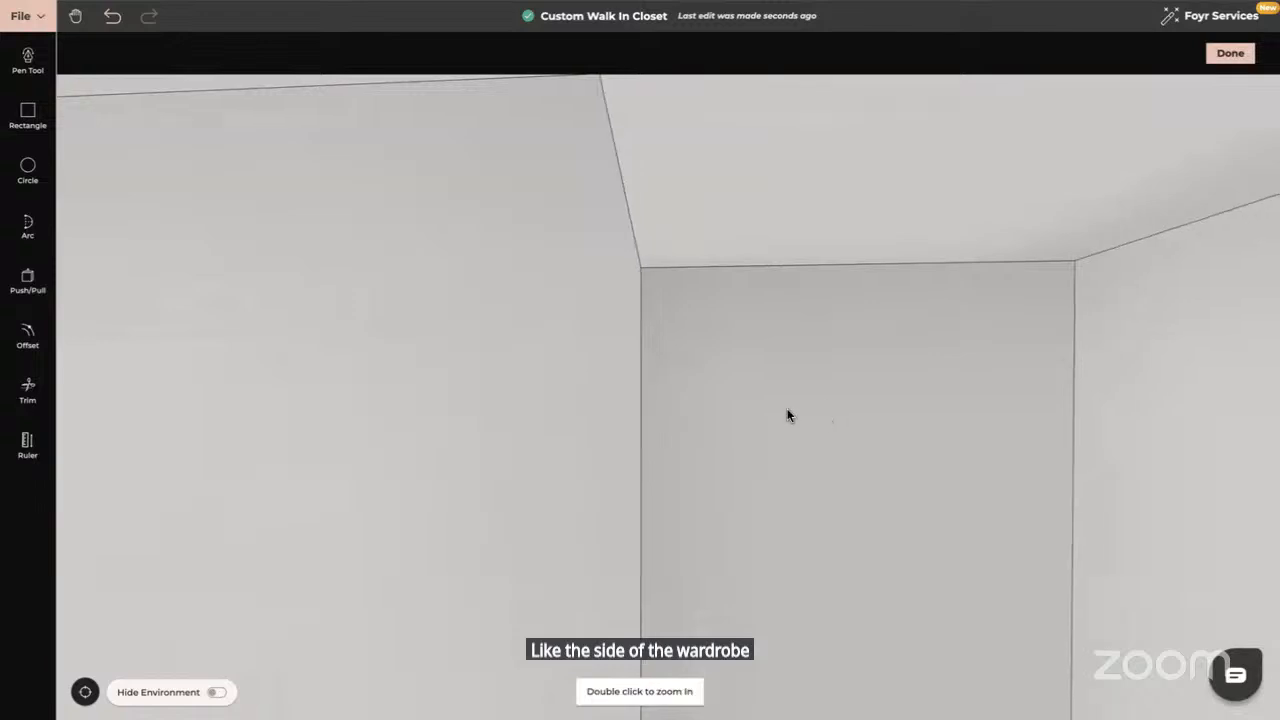
left_click_drag(786, 417, 612, 401)
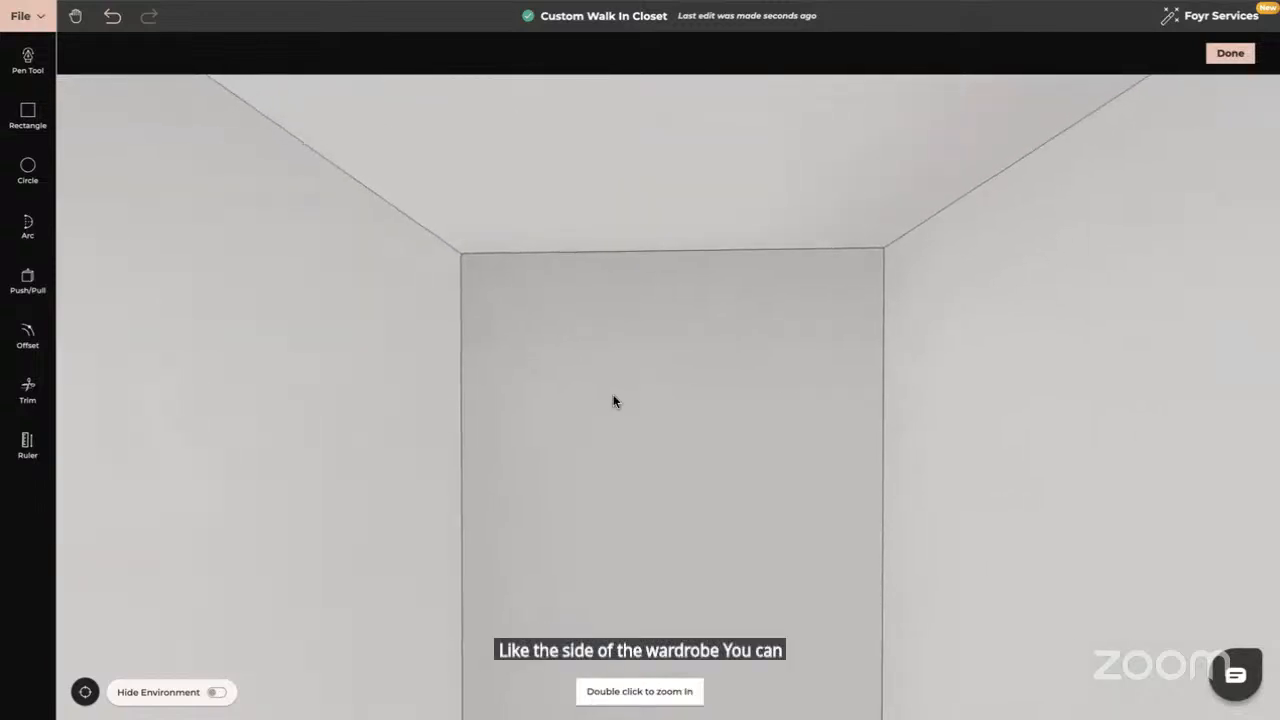
Place guides on the back wall 0.32 m from its left edge and 0.1 m below its top
left_click(28, 446)
left_click(478, 367)
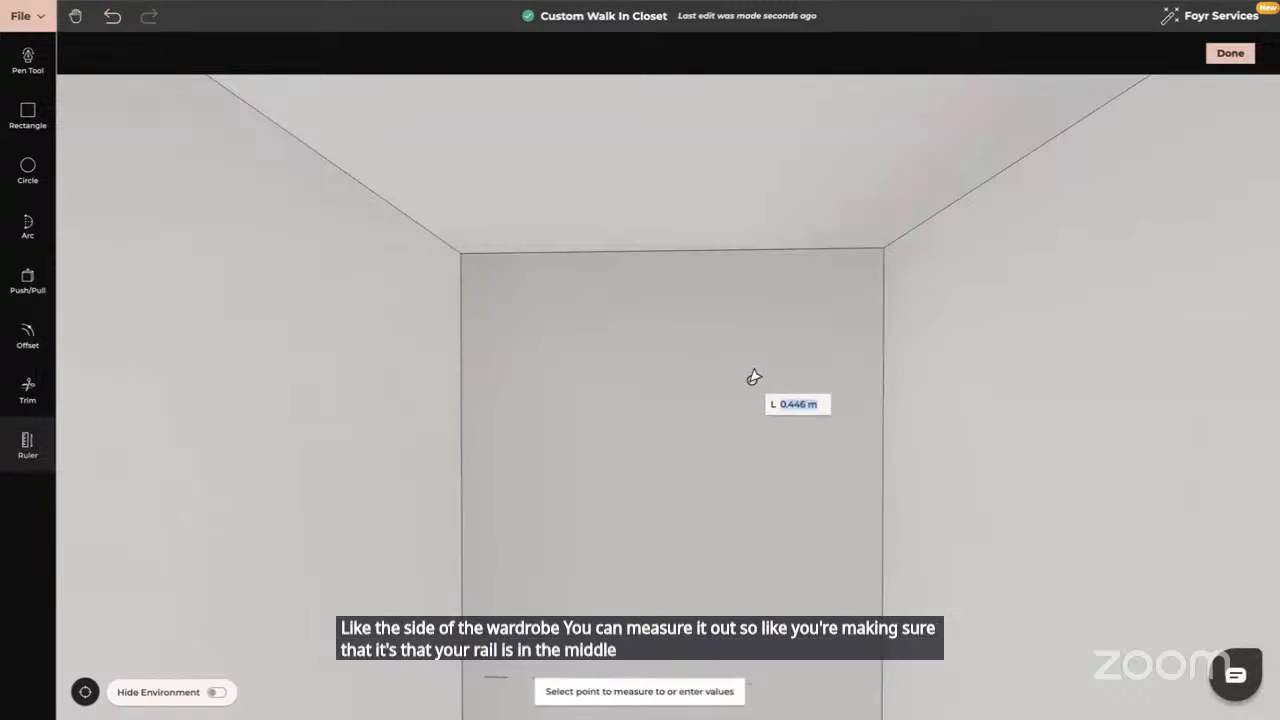
type("0.")
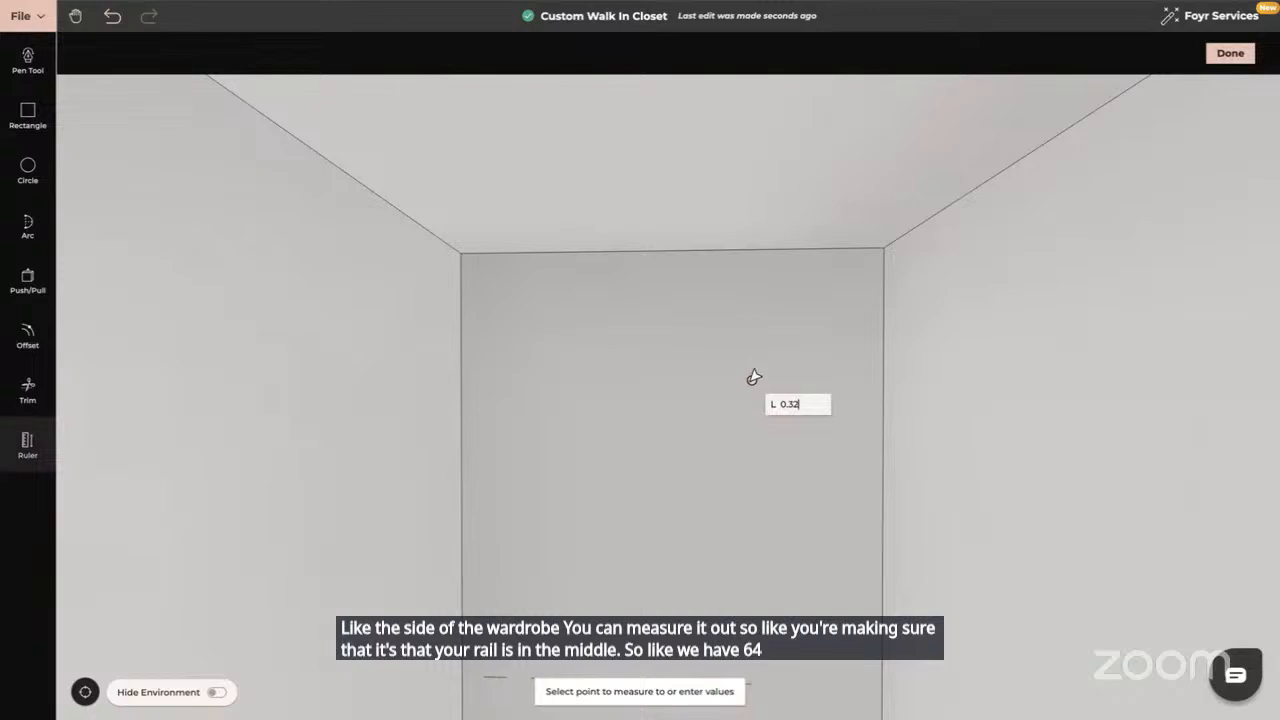
type("32")
key("Return")
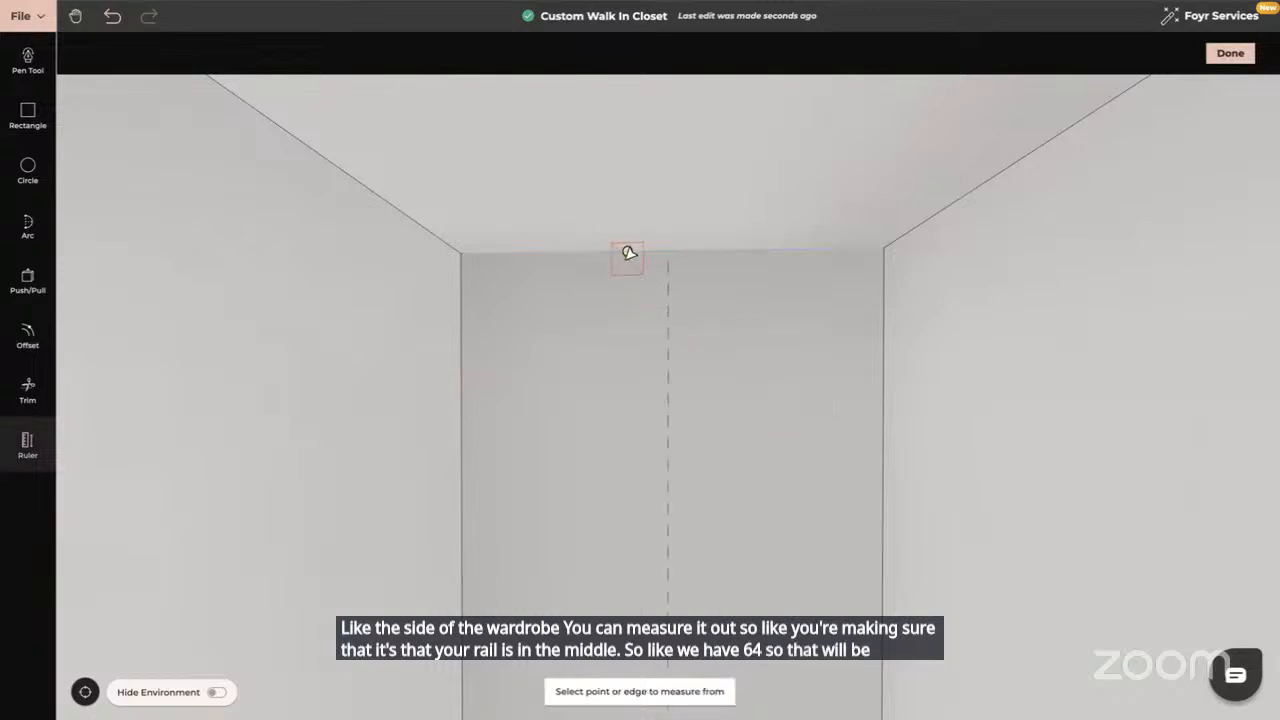
left_click(629, 251)
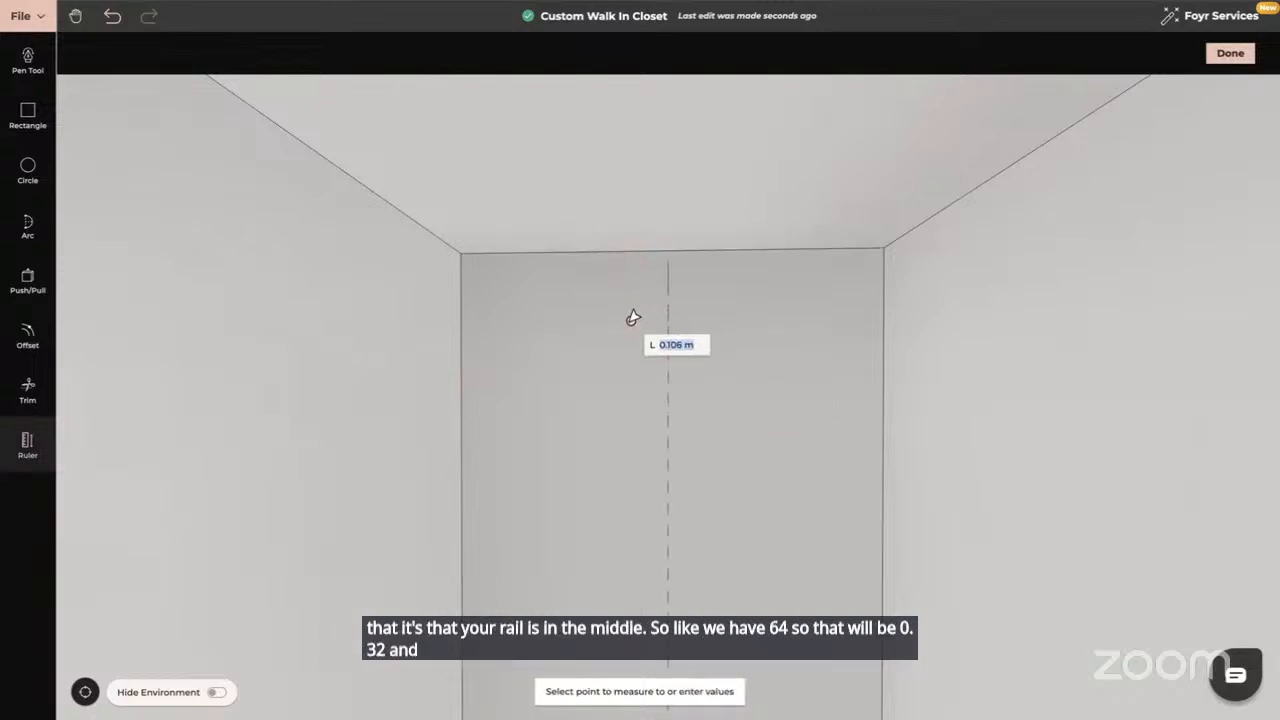
type("0.1")
key("Return")
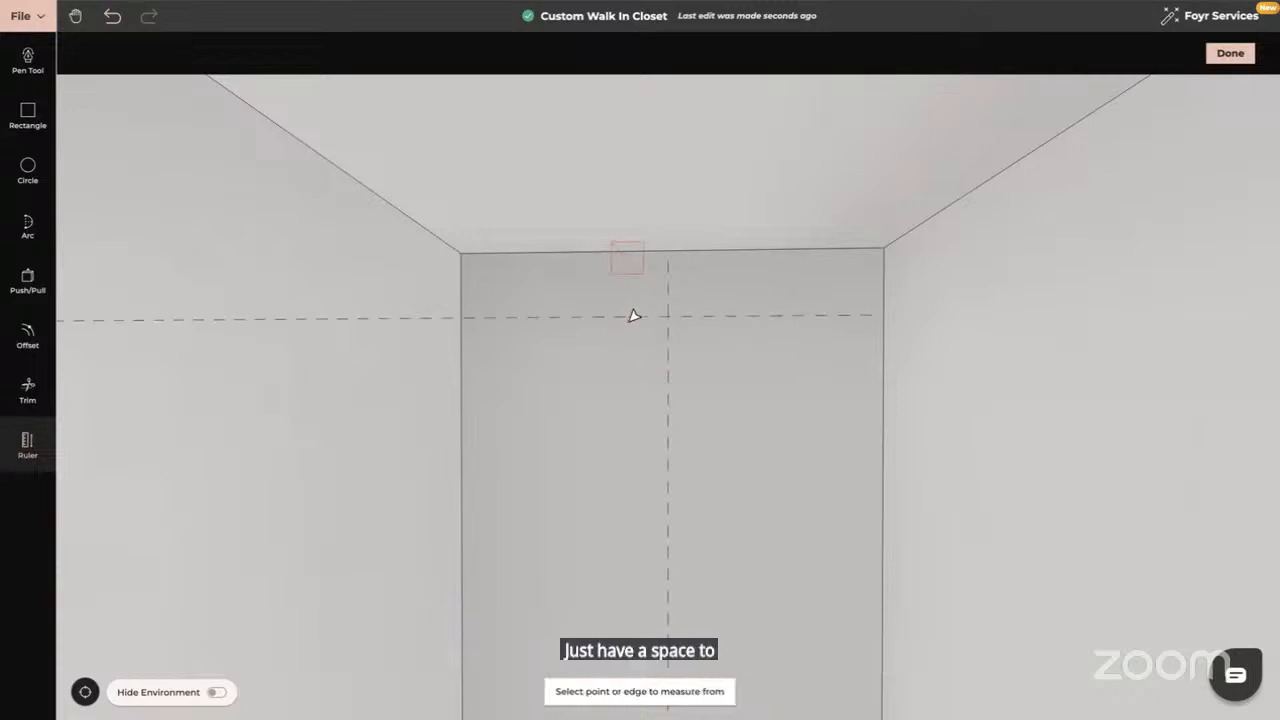
key("Escape")
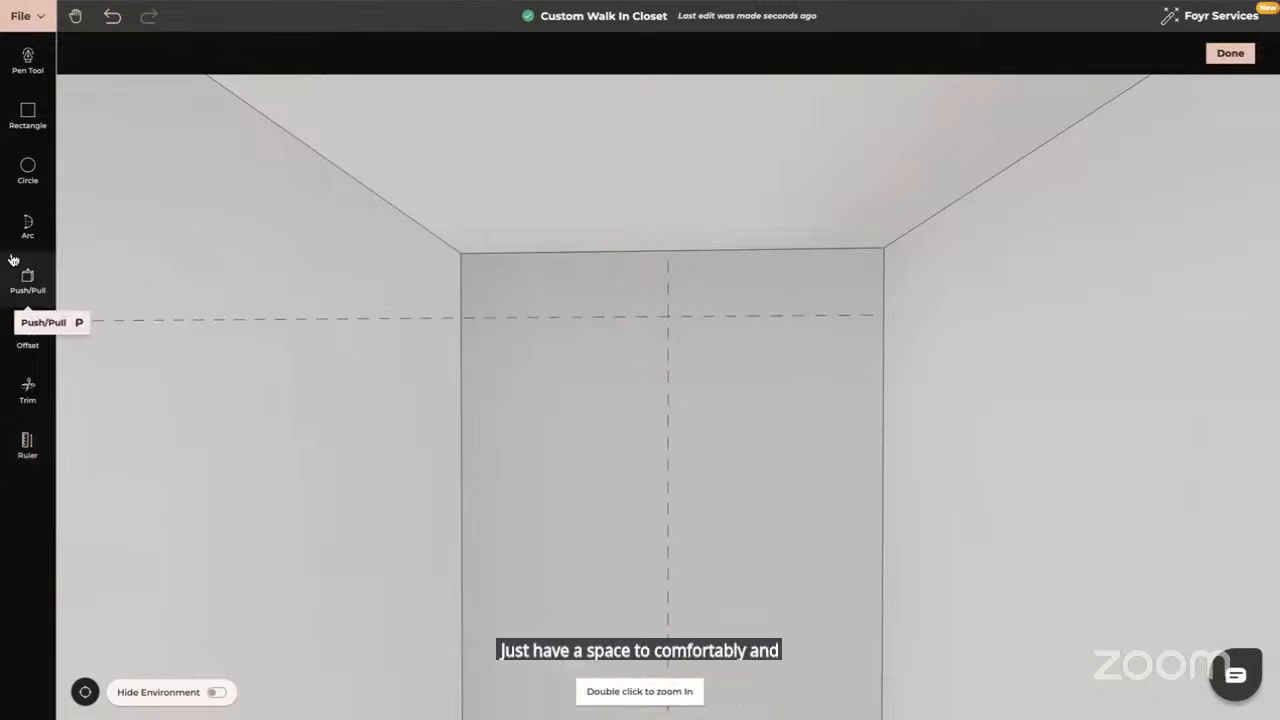
Draw a 0.02 m radius circle centred on the guide intersection
left_click(28, 170)
left_click(668, 316)
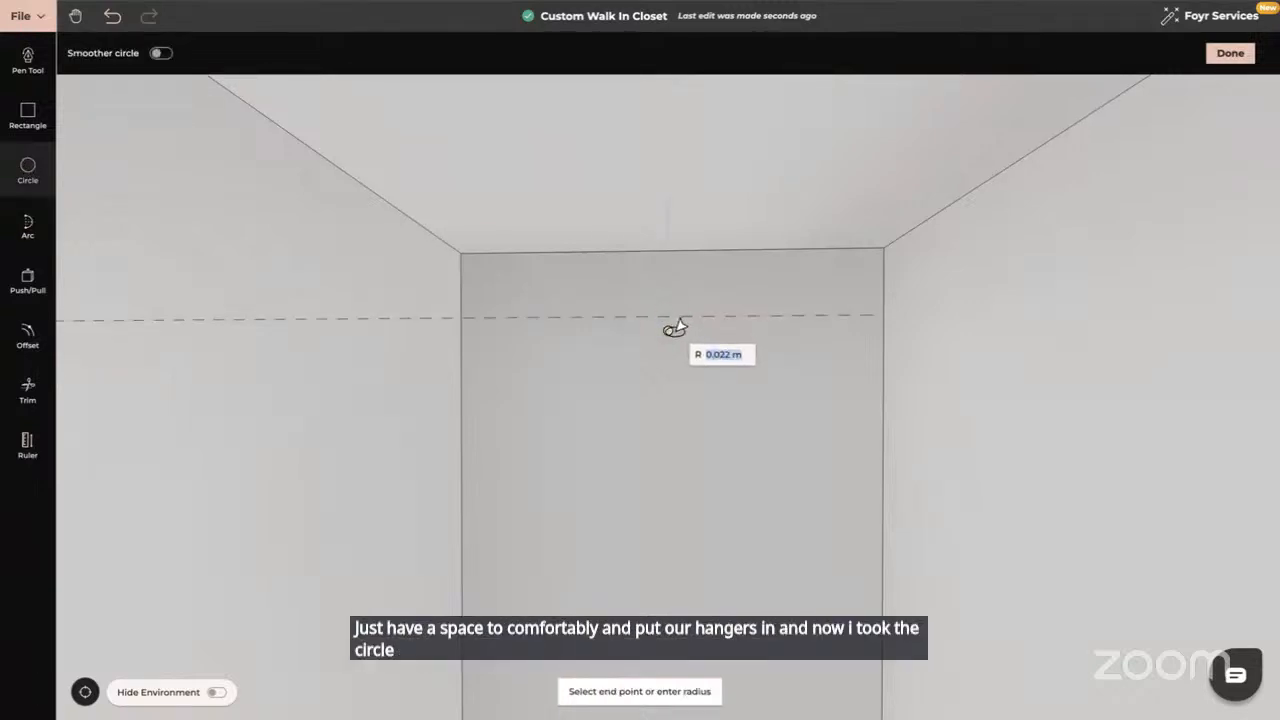
type("0.02")
key("Return")
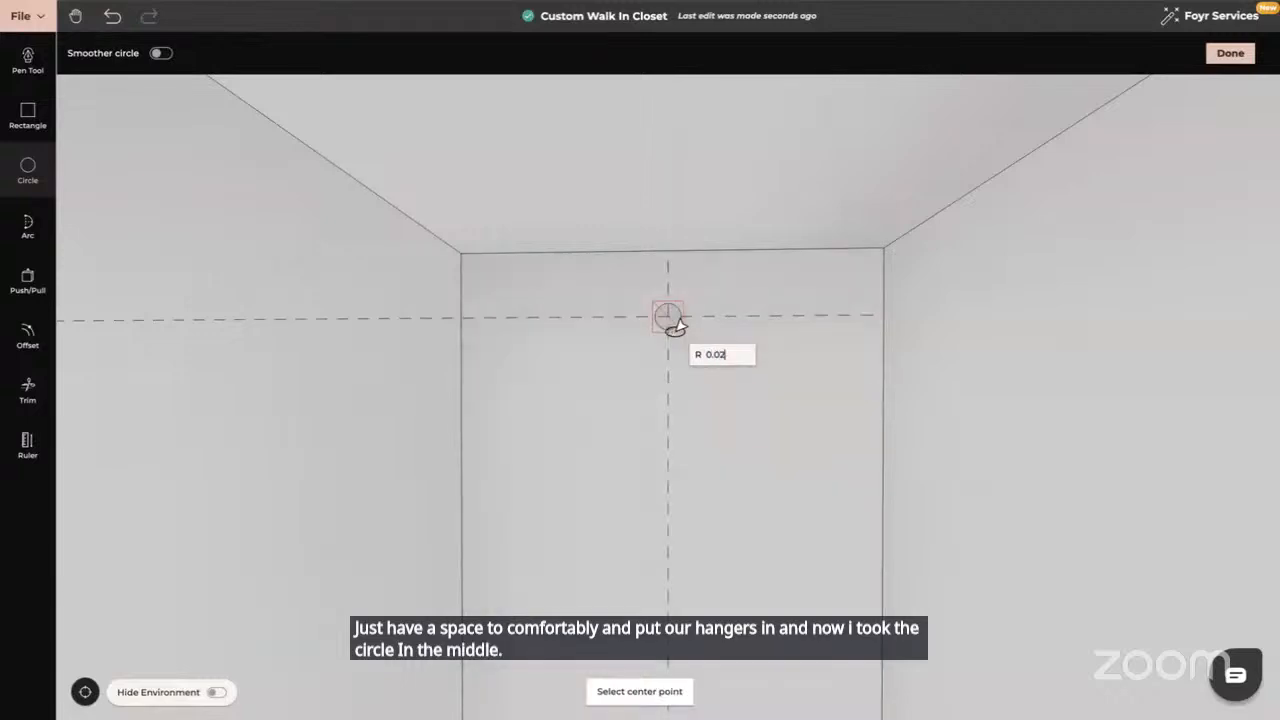
key("Escape")
left_click_drag(433, 427, 549, 433)
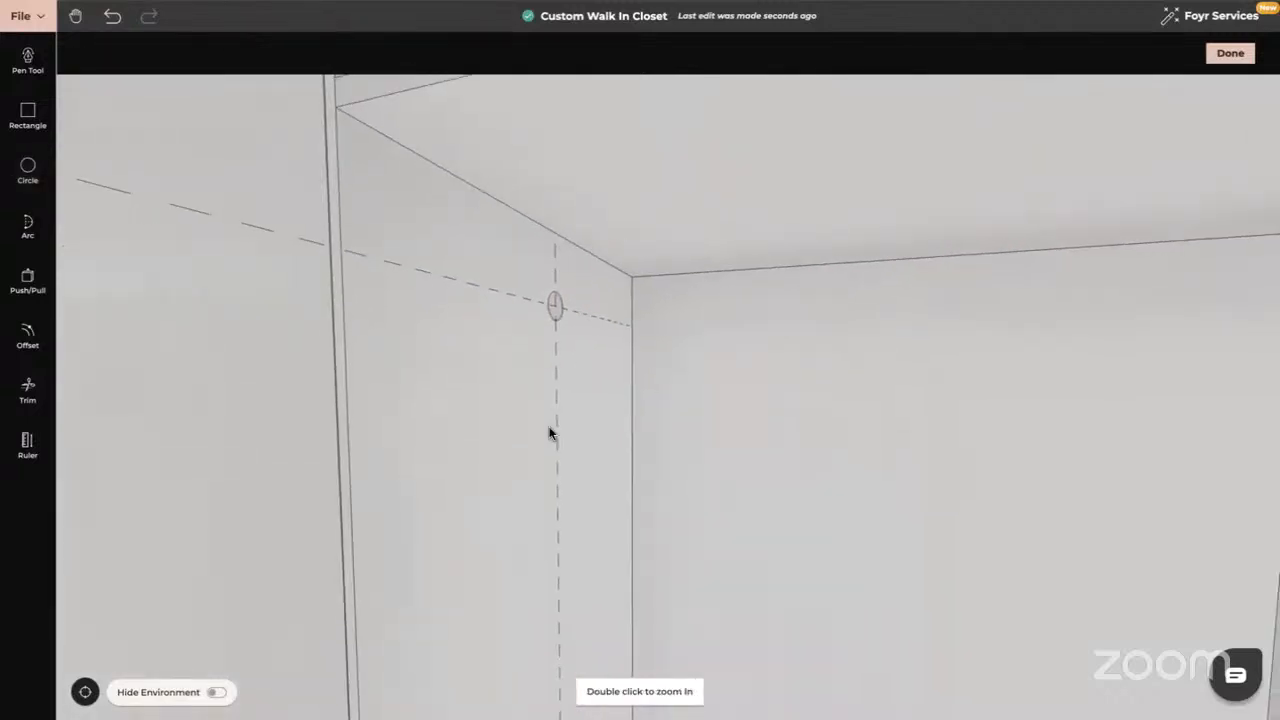
Extrude the circle into a rod spanning the bay to the opposite panel
left_click(29, 279)
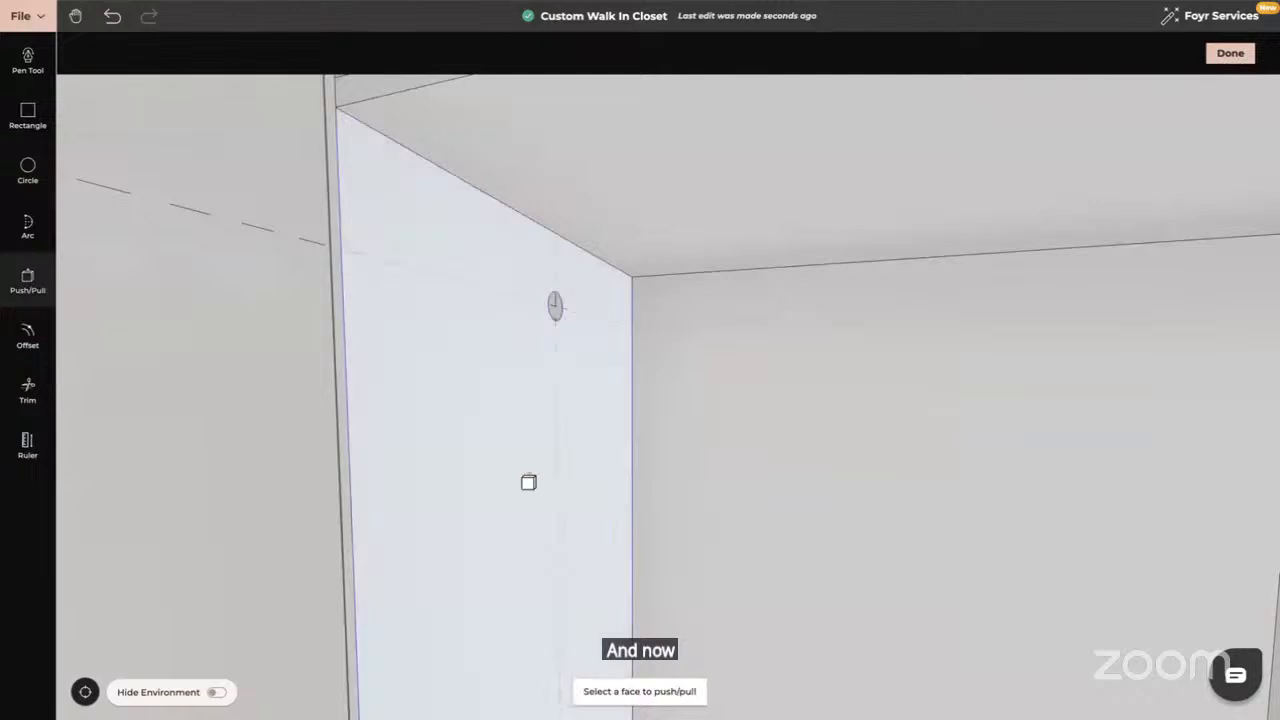
scroll(526, 483, "down", 5)
middle_click_drag(733, 475, 323, 320)
left_click(322, 322)
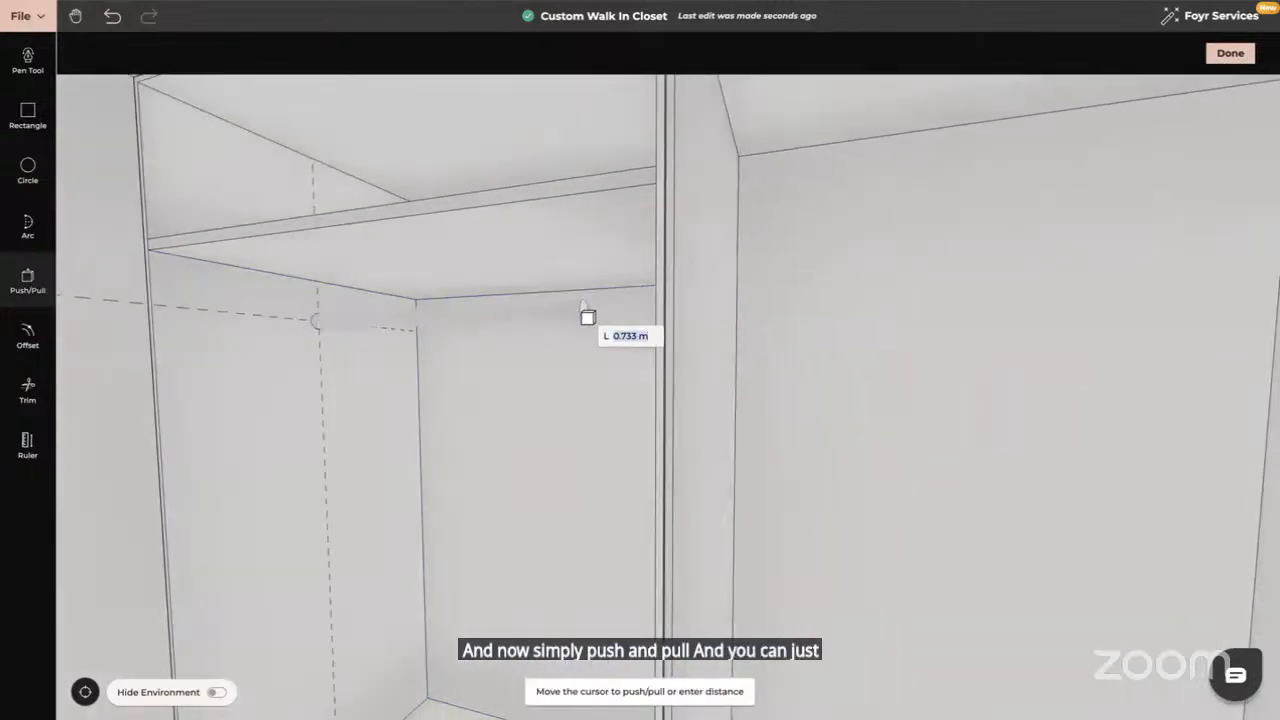
middle_click_drag(923, 329, 695, 305)
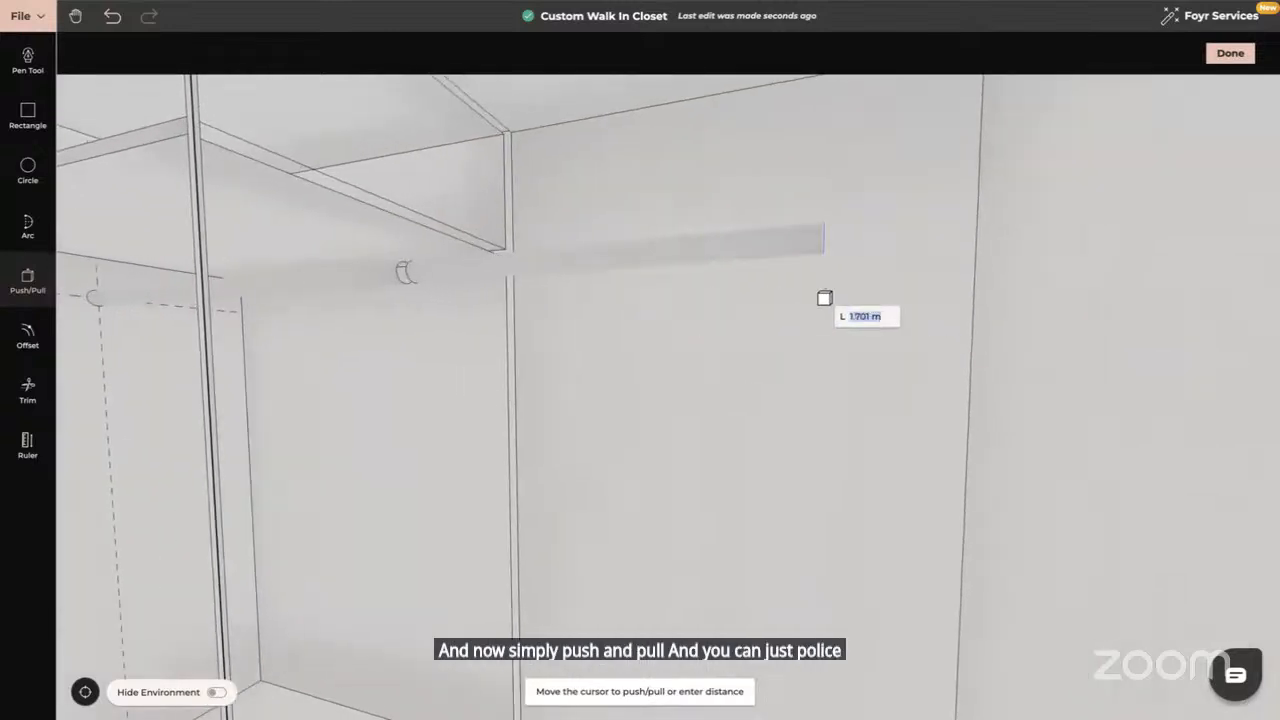
left_click(1085, 303)
key("Escape")
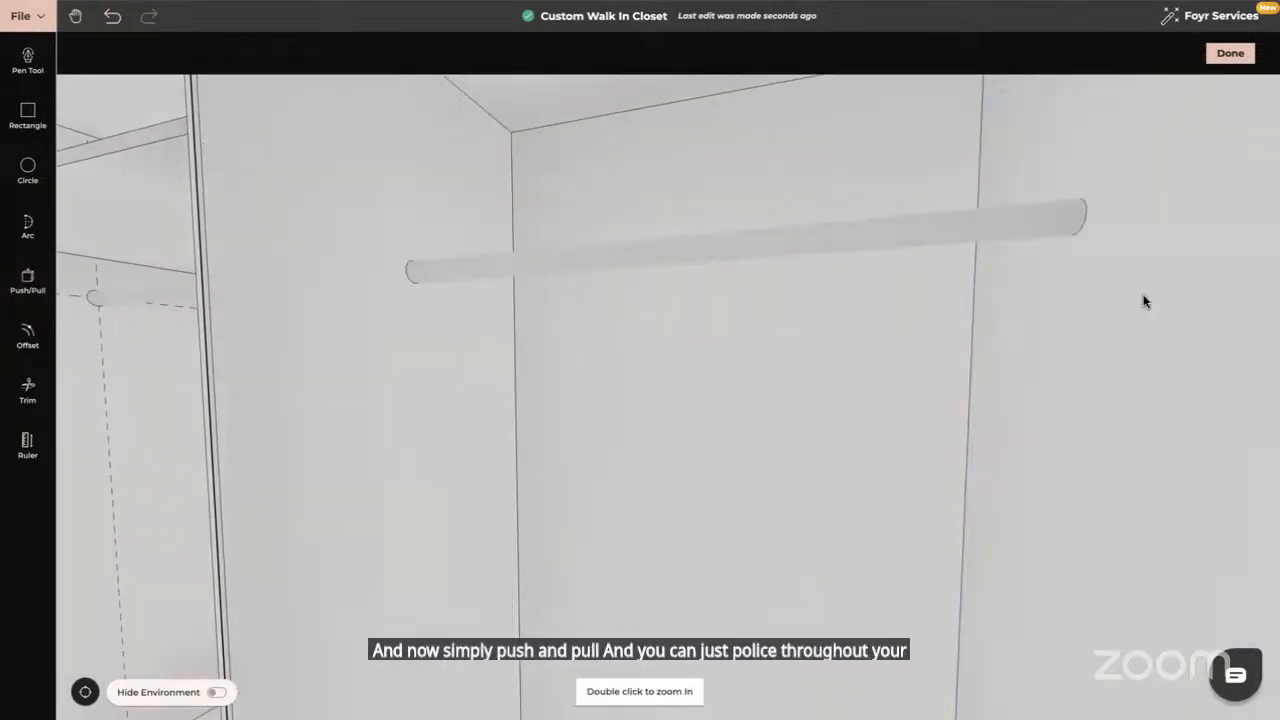
scroll(797, 329, "down", 10)
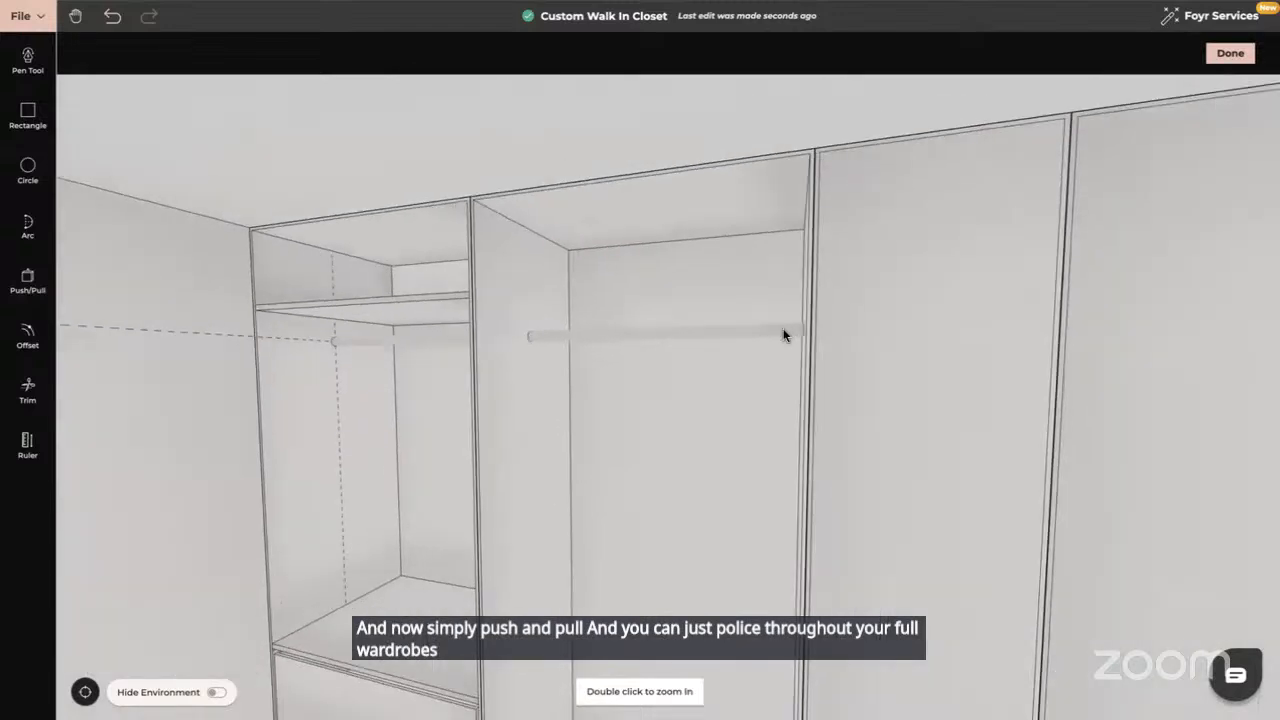
left_click_drag(697, 395, 714, 394)
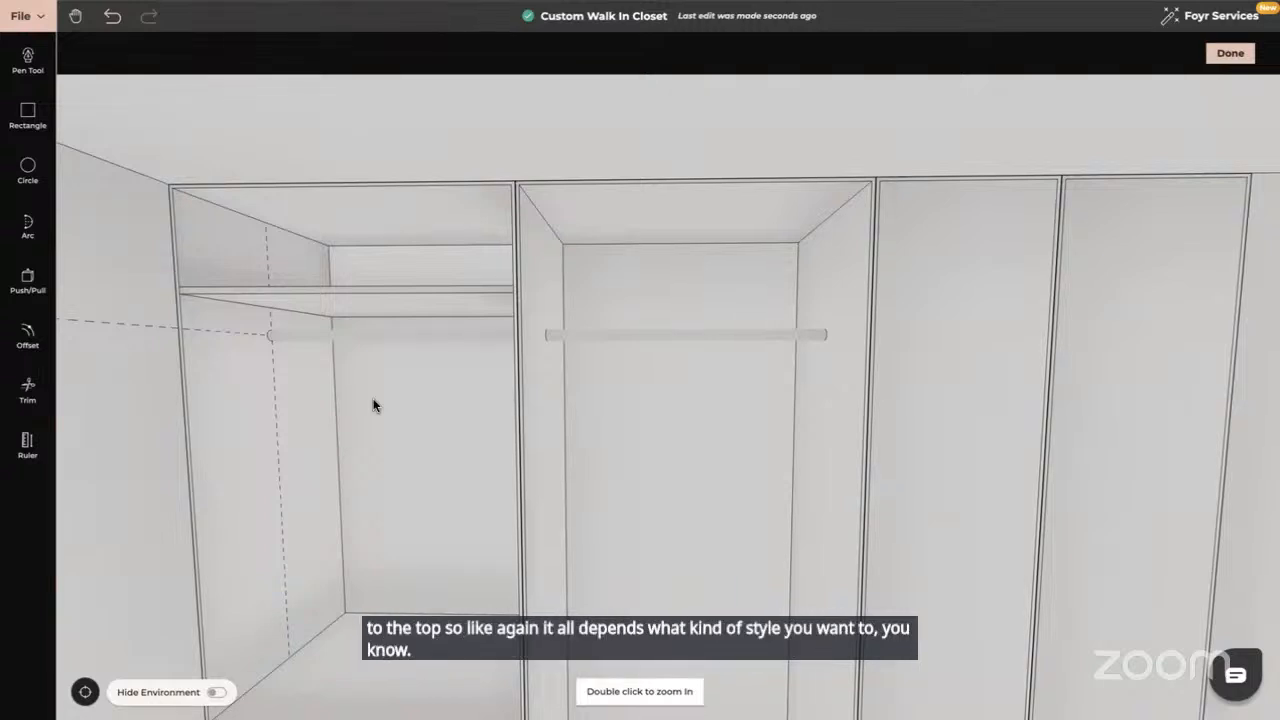
Finish drawing mode and frame the wardrobe with drawers and floor in view
left_click(1231, 55)
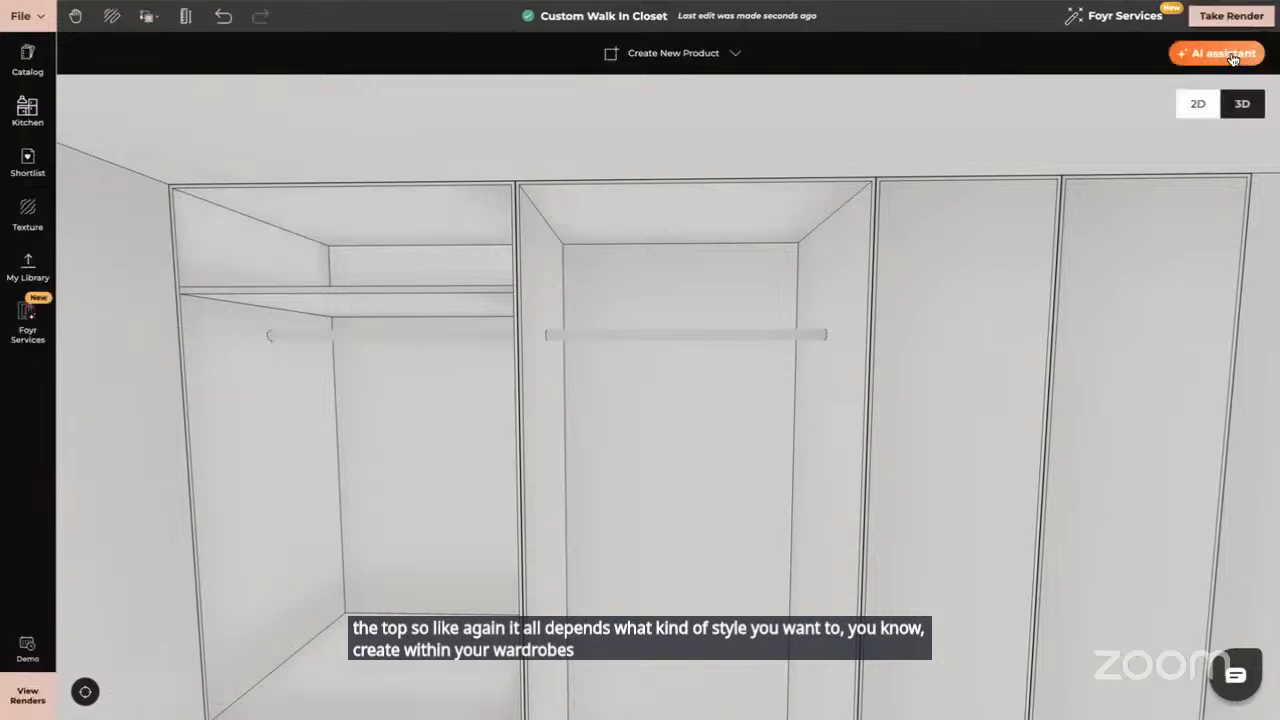
scroll(761, 375, "down", 2)
left_click_drag(642, 451, 689, 328)
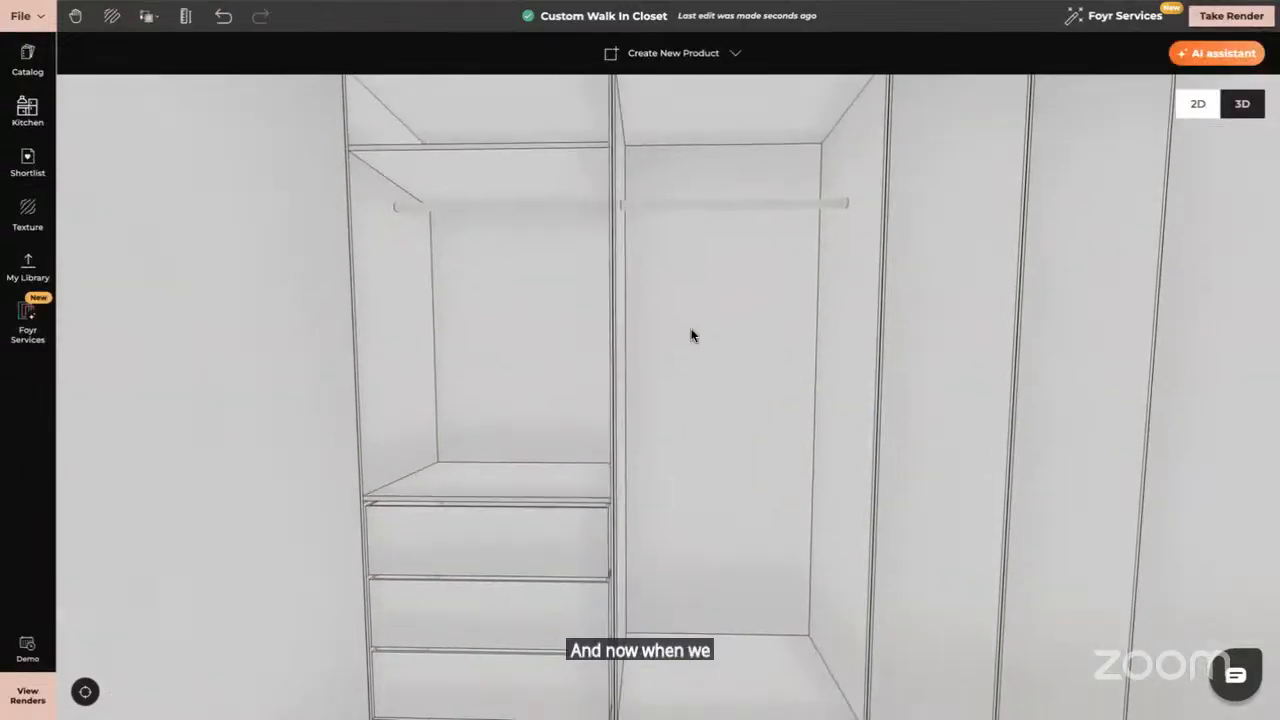
scroll(689, 328, "down", 2)
left_click_drag(656, 409, 671, 409)
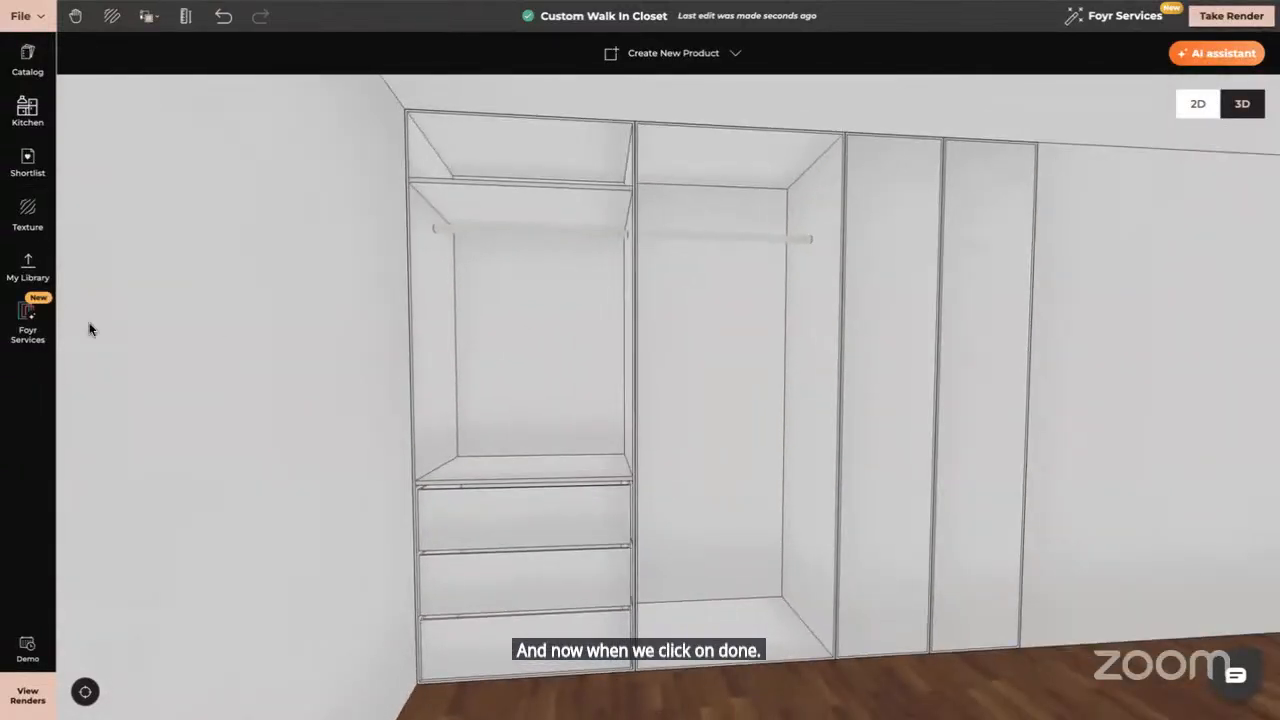
Apply the Walnut texture to the left bay's back panel with No. of Tiles X set to 2
left_click(28, 212)
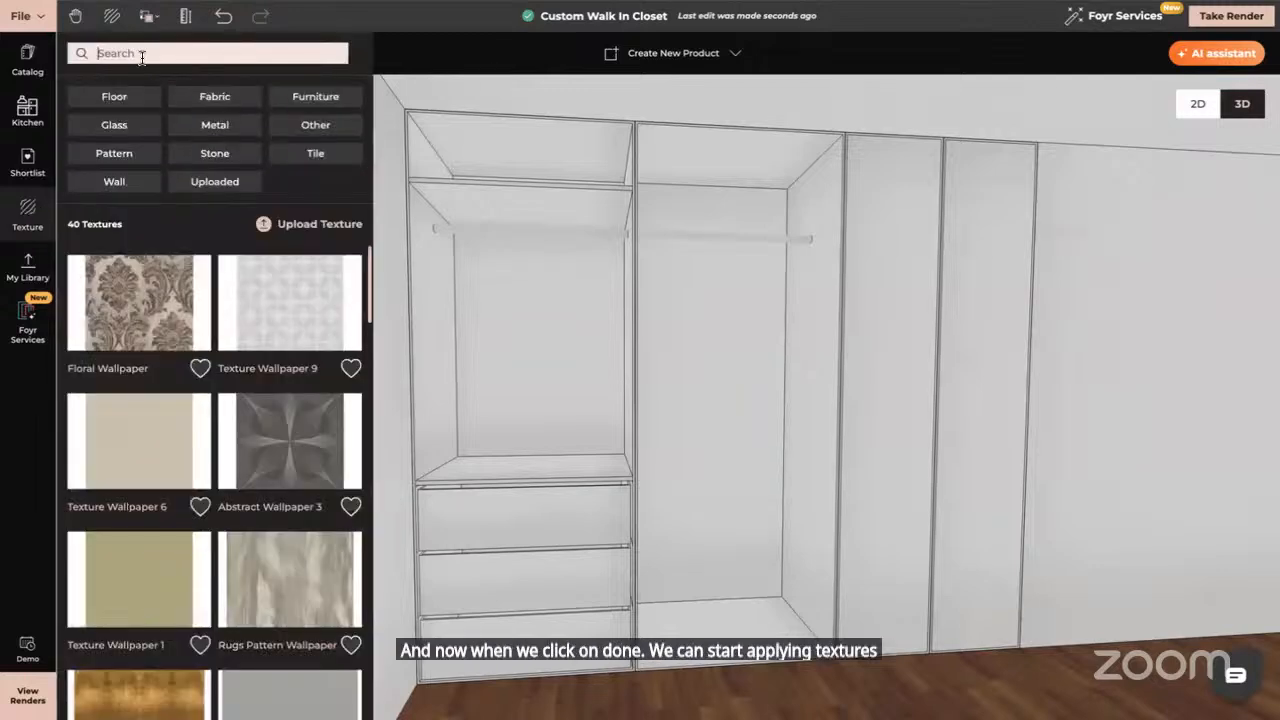
type("wal")
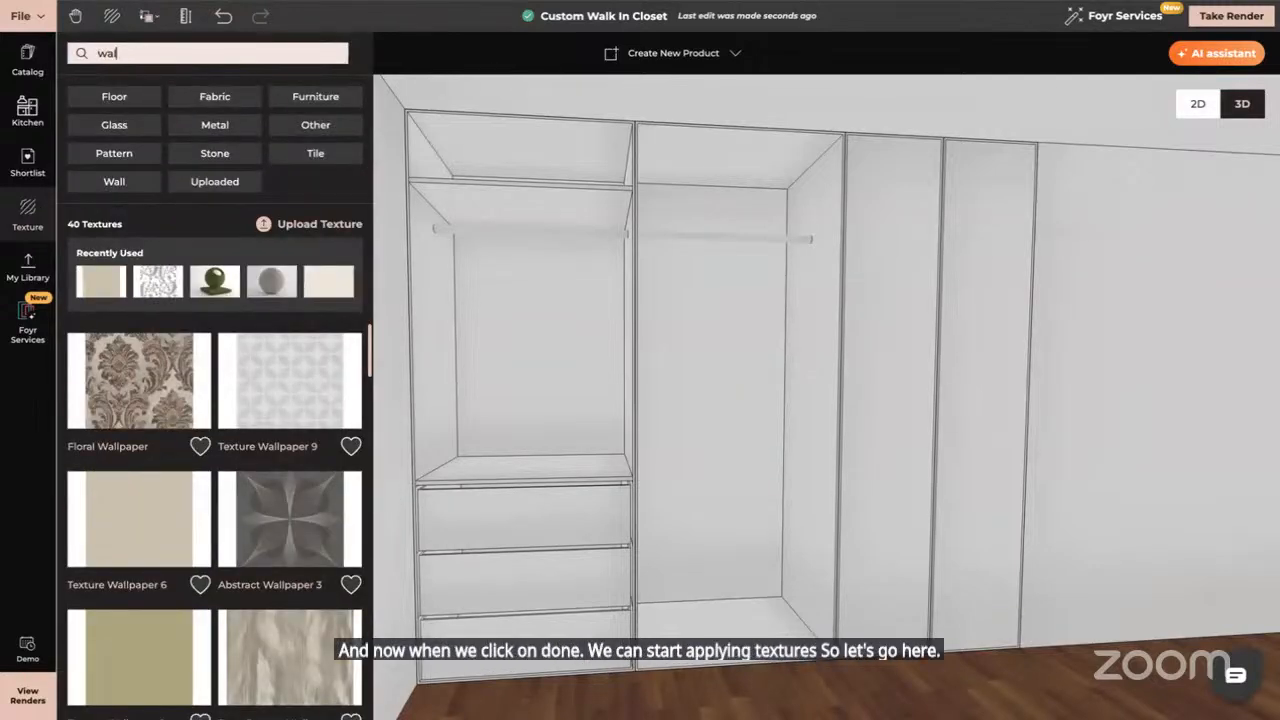
type("nut")
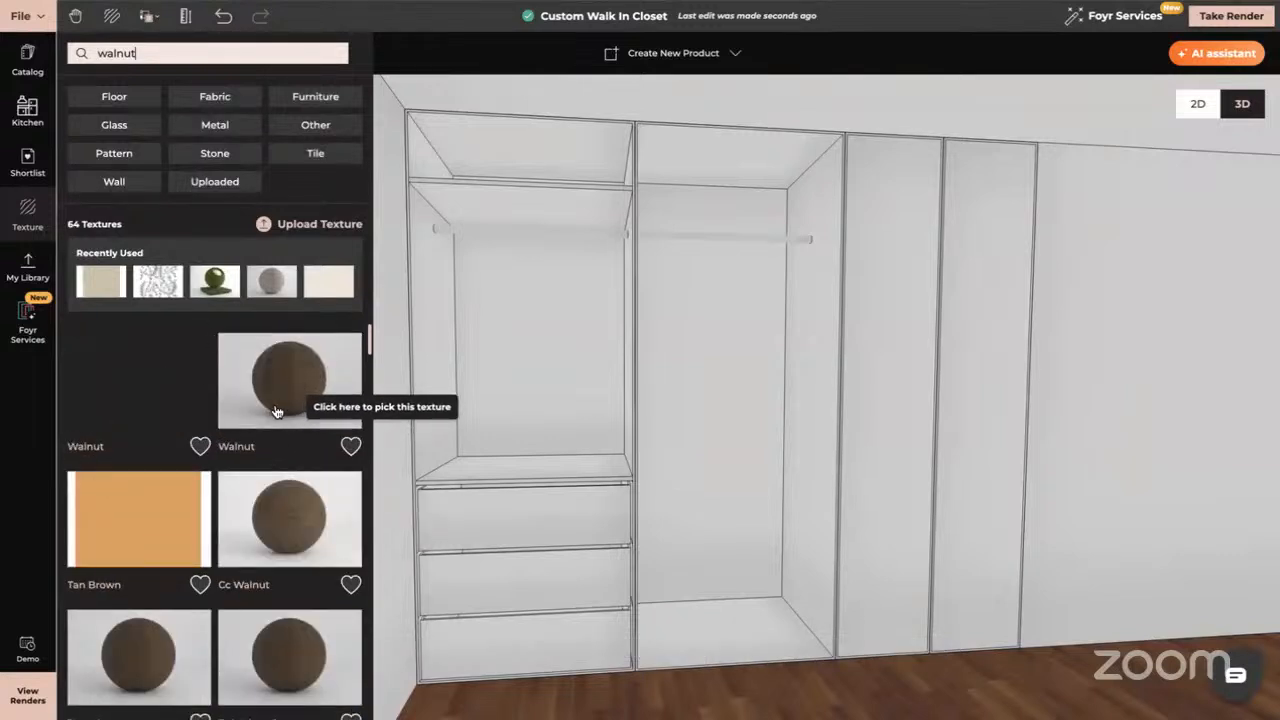
left_click_drag(279, 376, 494, 323)
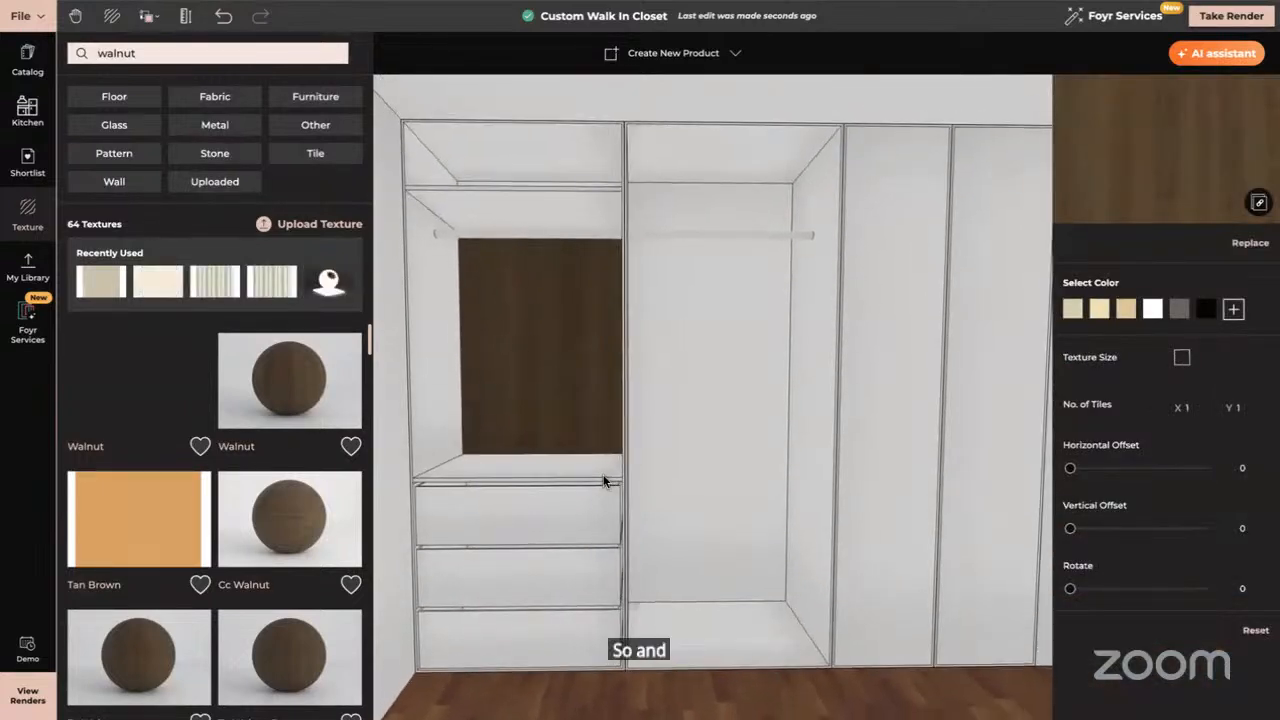
left_click(1190, 410)
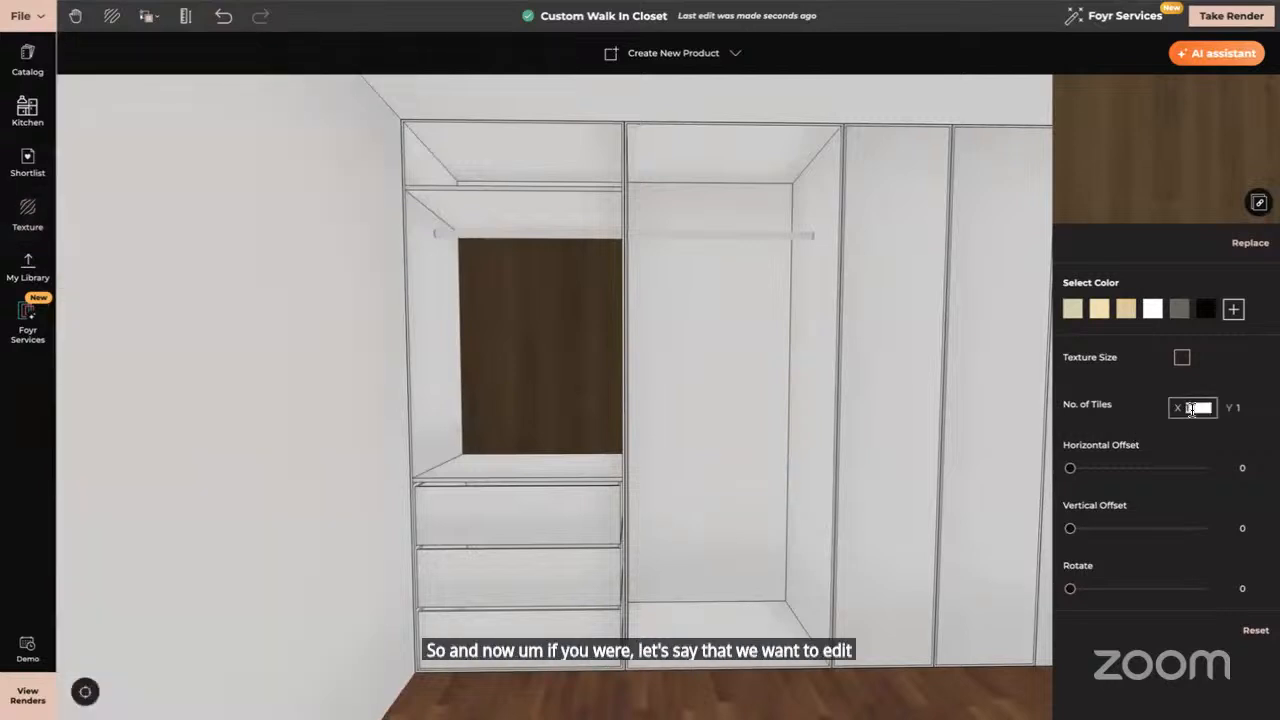
type("2")
key("Tab")
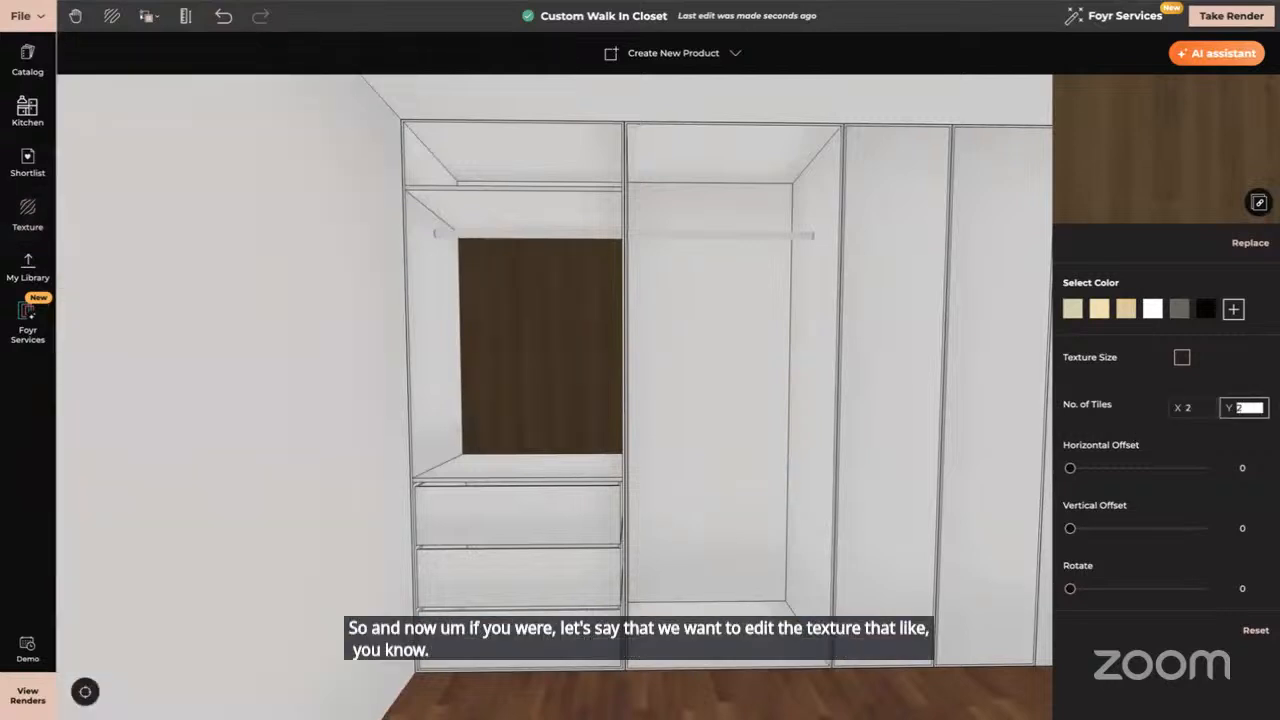
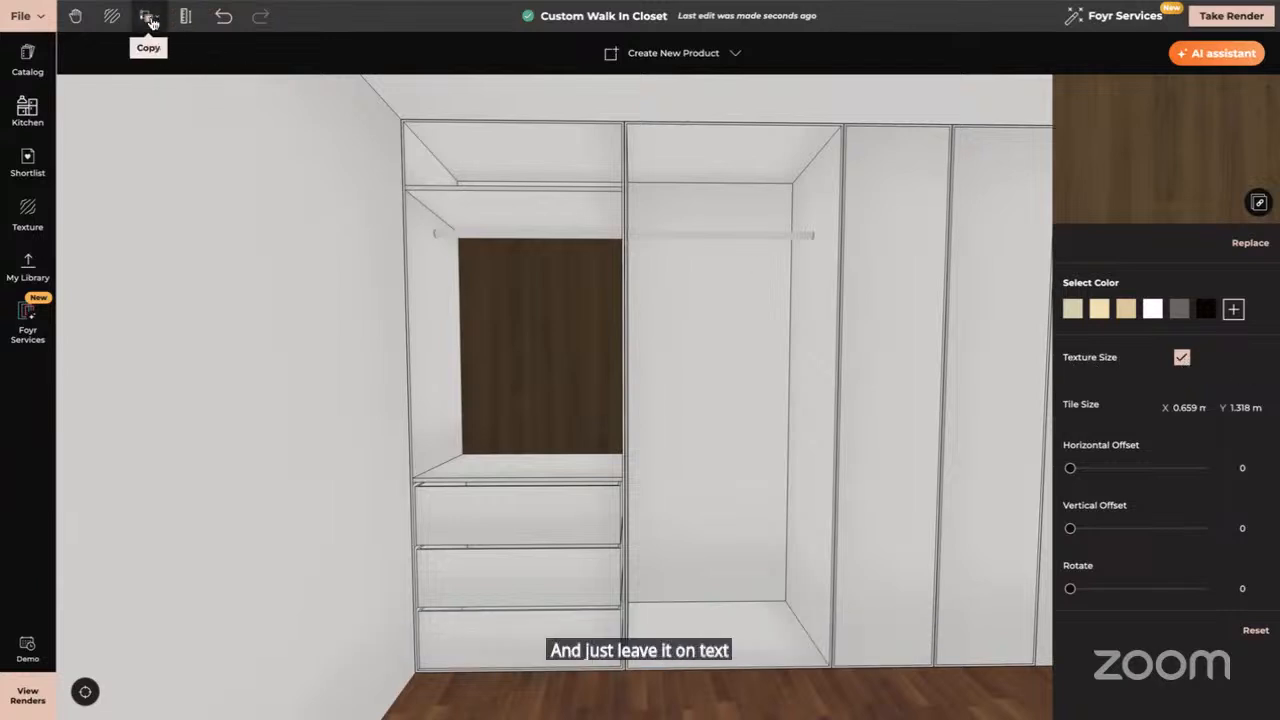
Copy the back panel's dark walnut texture onto the top and middle drawer fronts
left_click(148, 16)
left_click(171, 80)
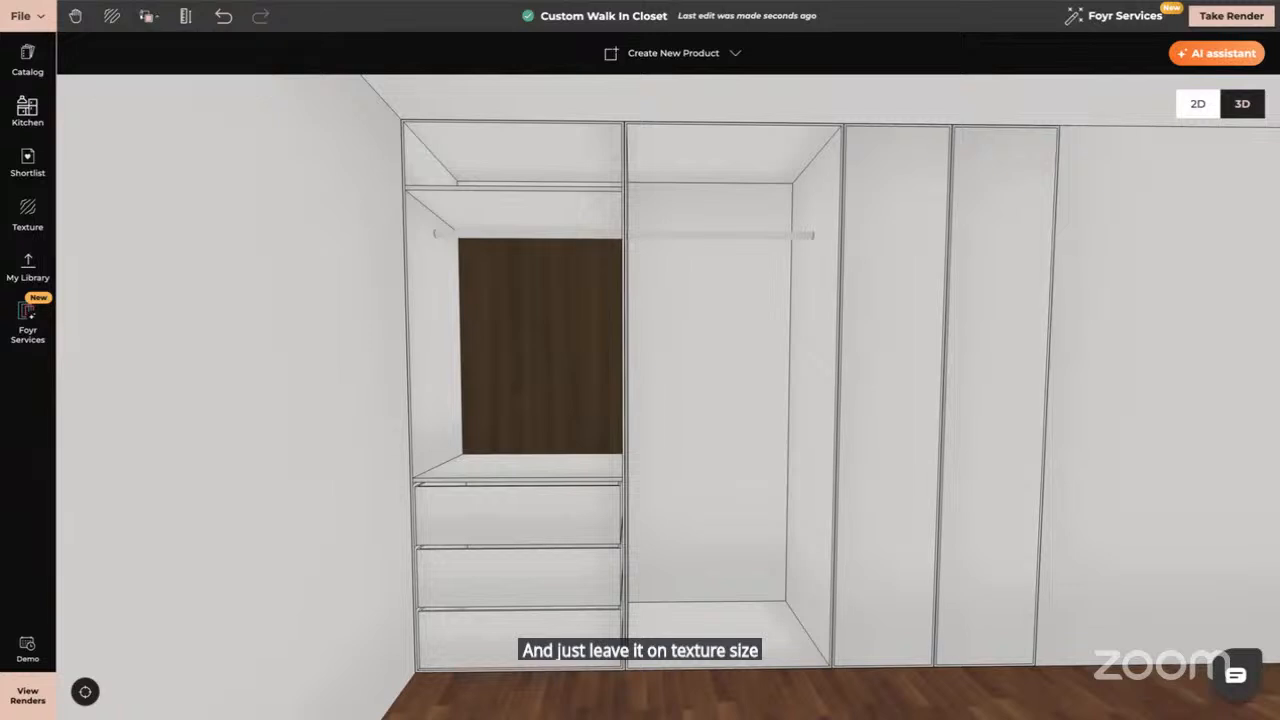
left_click(508, 336)
left_click(533, 538)
left_click(523, 578)
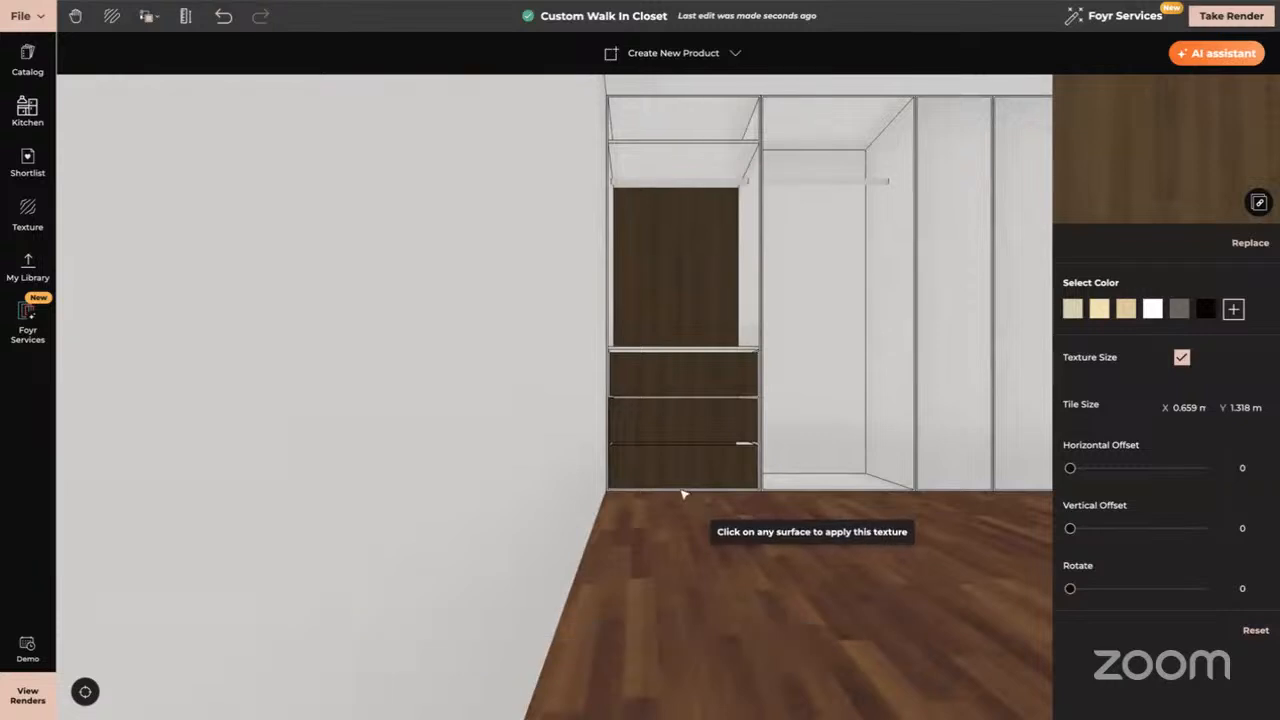
Cover the pale slivers between the lower and upper drawers with the dark wood
scroll(689, 458, "up", 2)
scroll(689, 458, "up", 2)
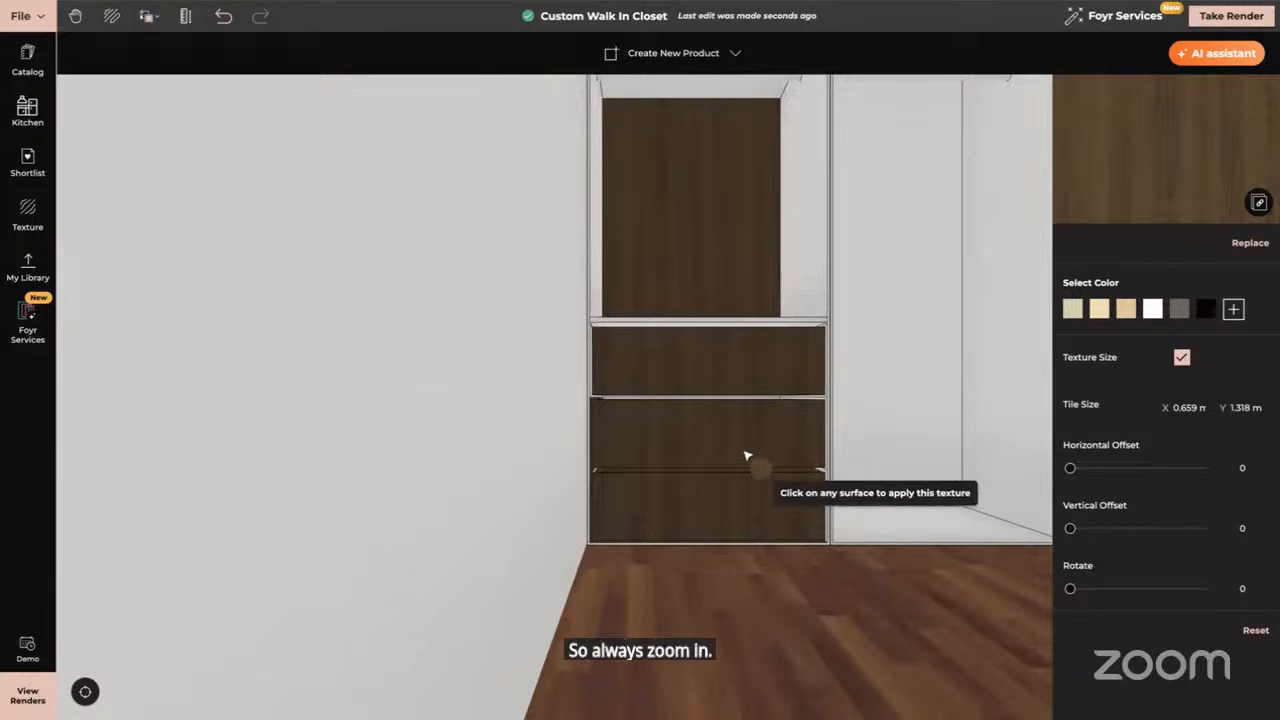
scroll(746, 454, "up", 3)
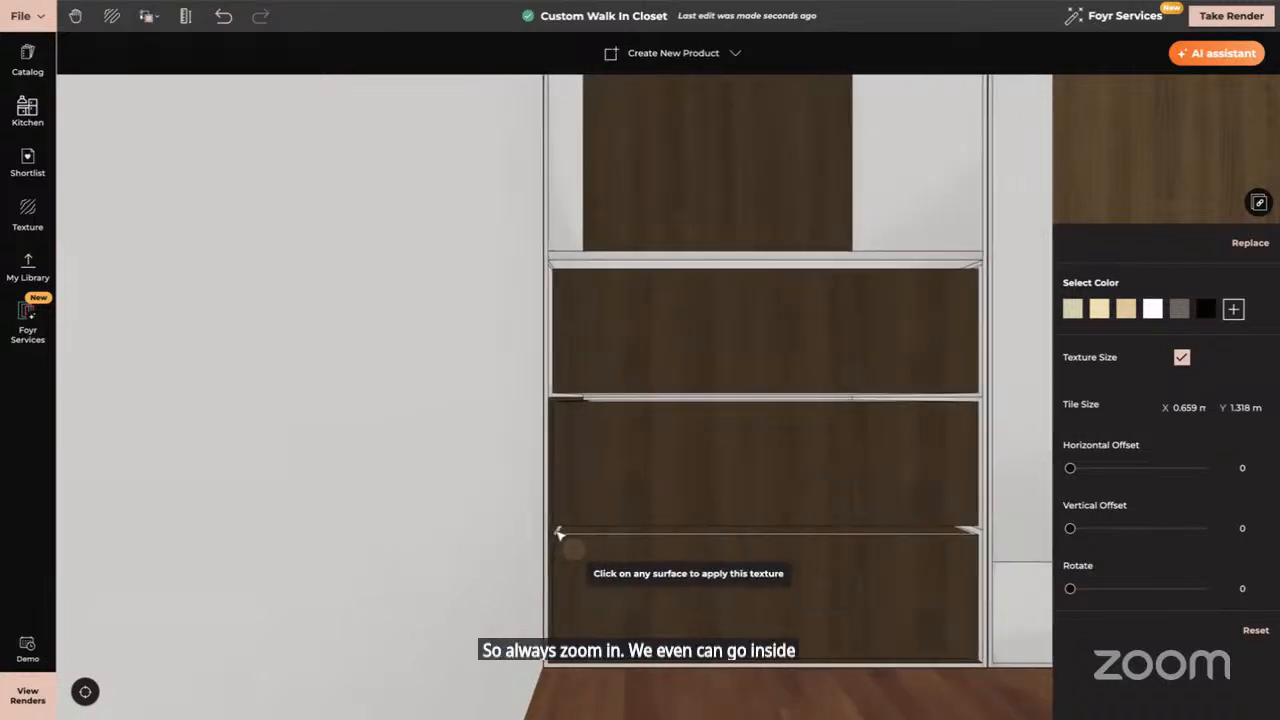
left_click(557, 532)
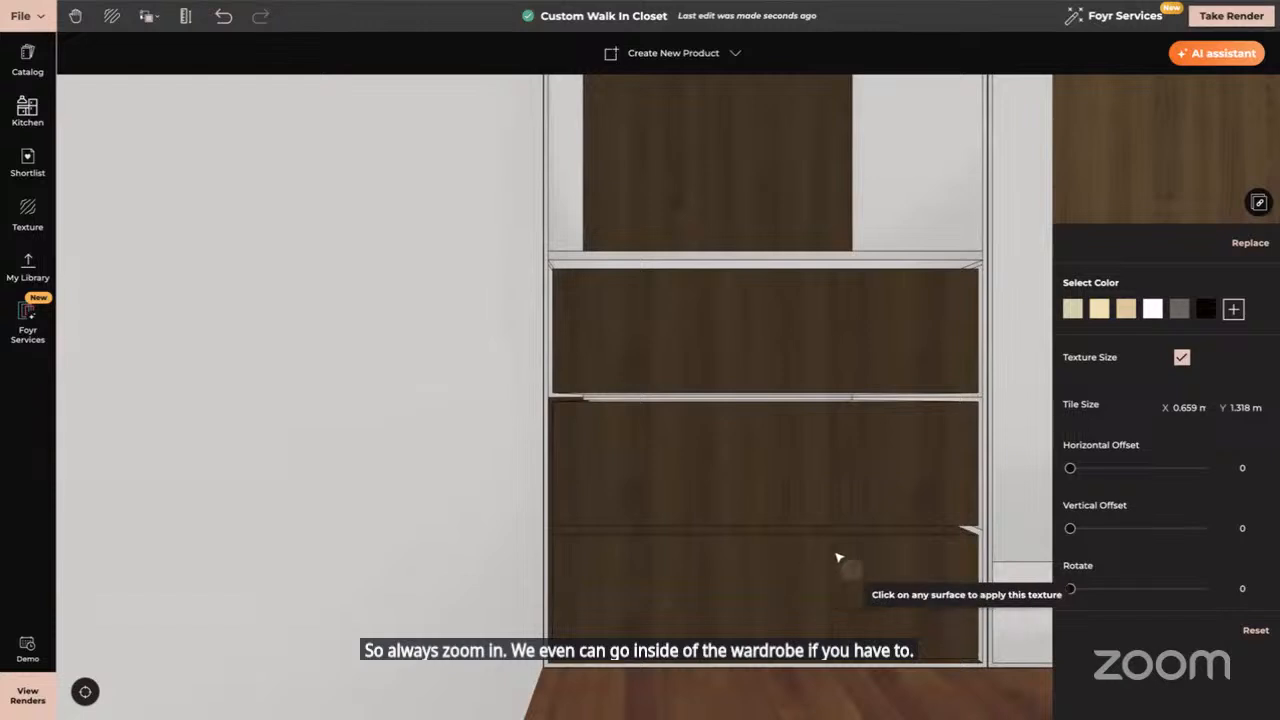
right_click_drag(837, 556, 679, 556)
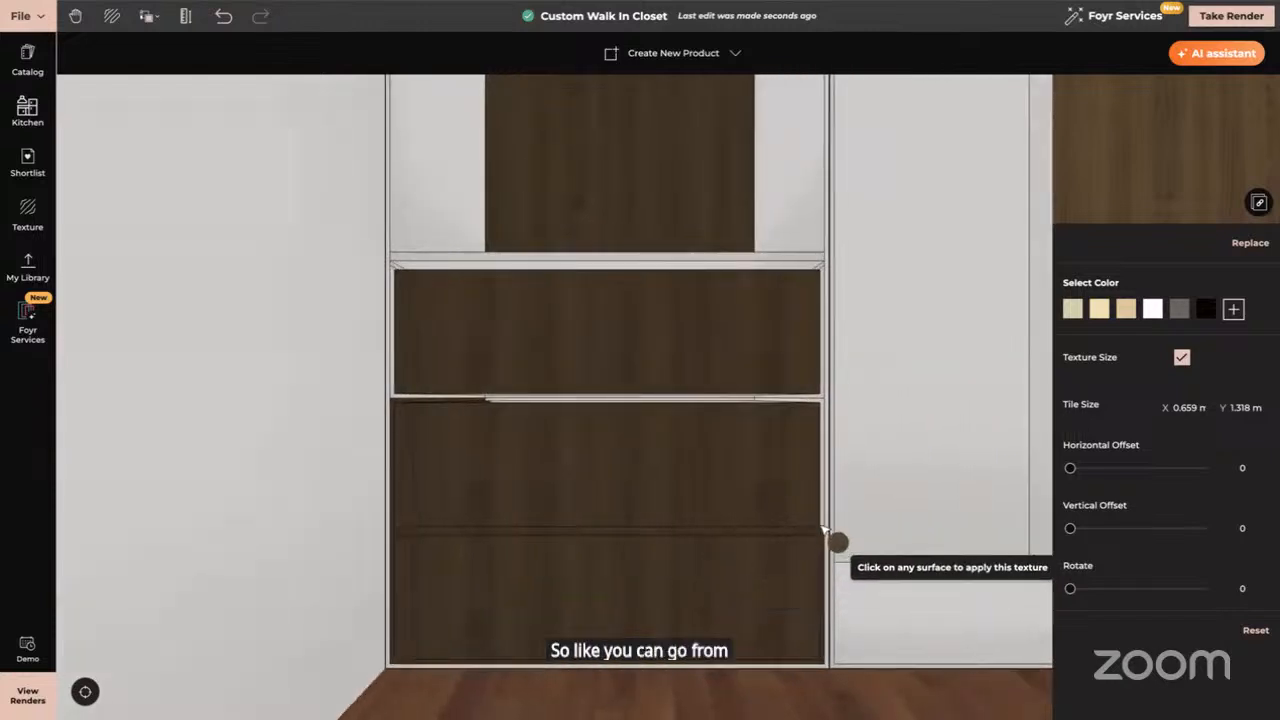
left_click(739, 401)
scroll(723, 409, "up", 3)
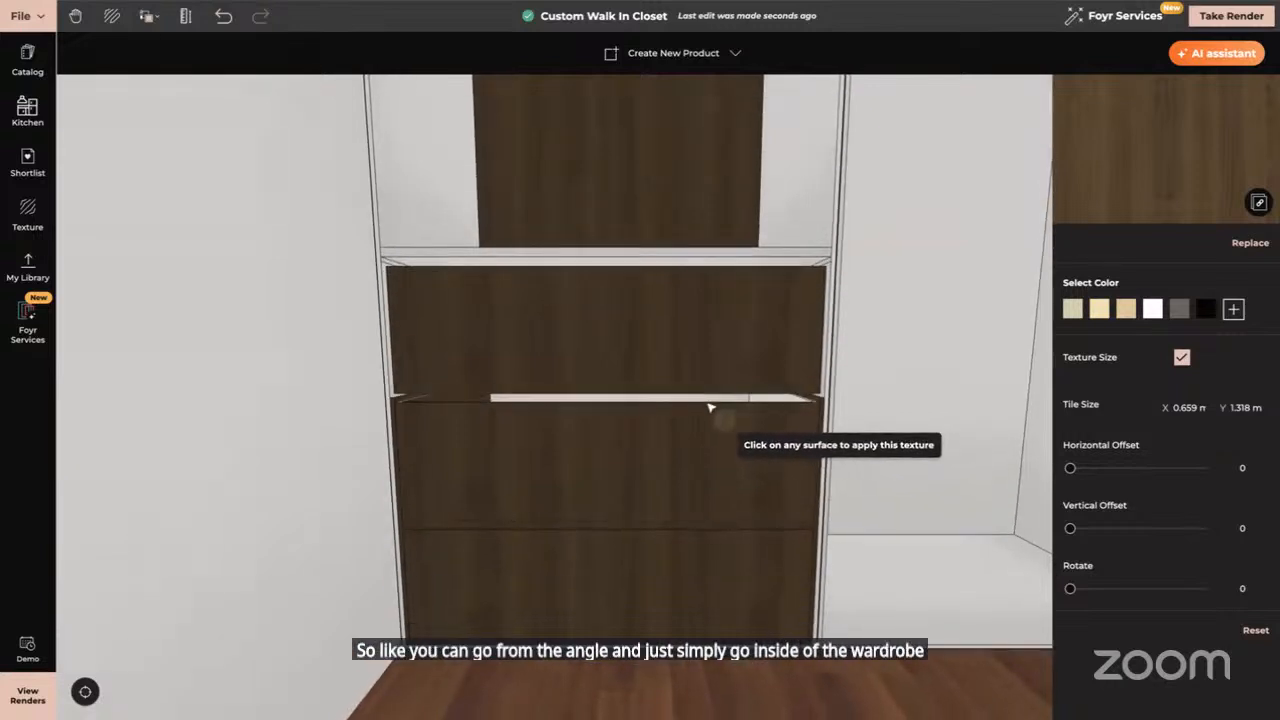
left_click(707, 402)
left_click(781, 403)
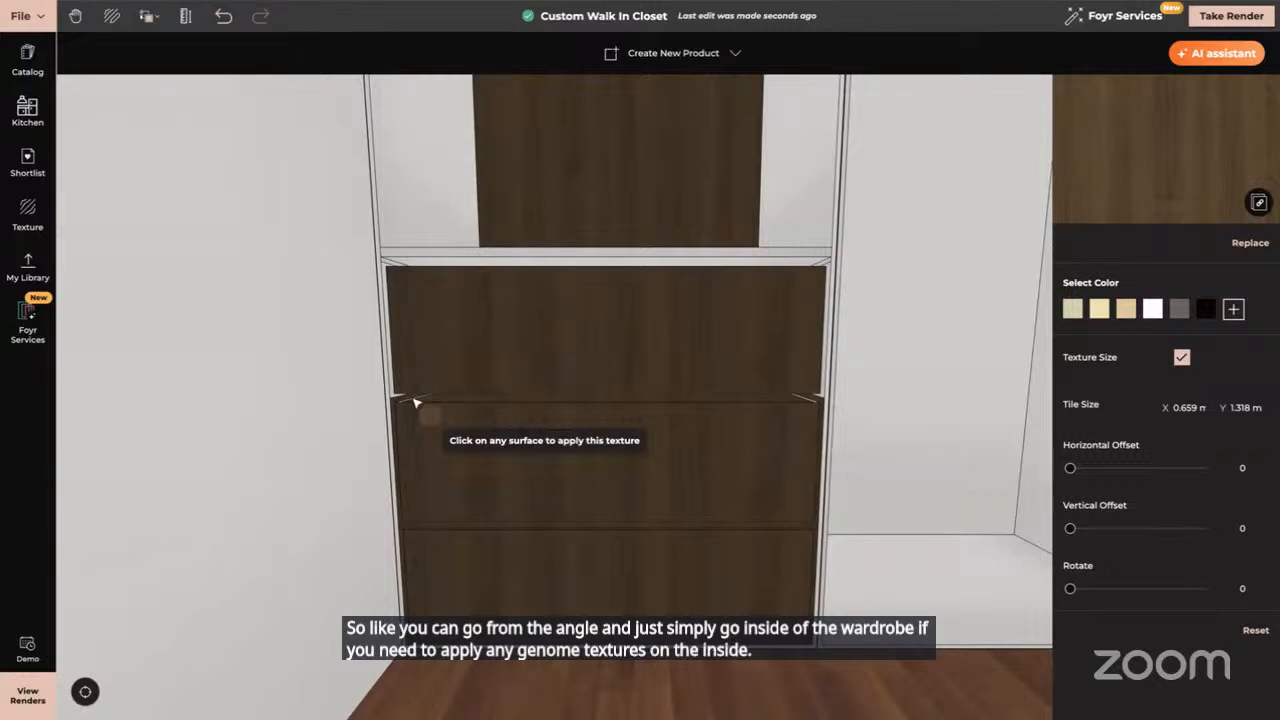
Apply the dark wood to the drawer front's top edge, the strip above it and its top-right corner
scroll(415, 402, "up", 3)
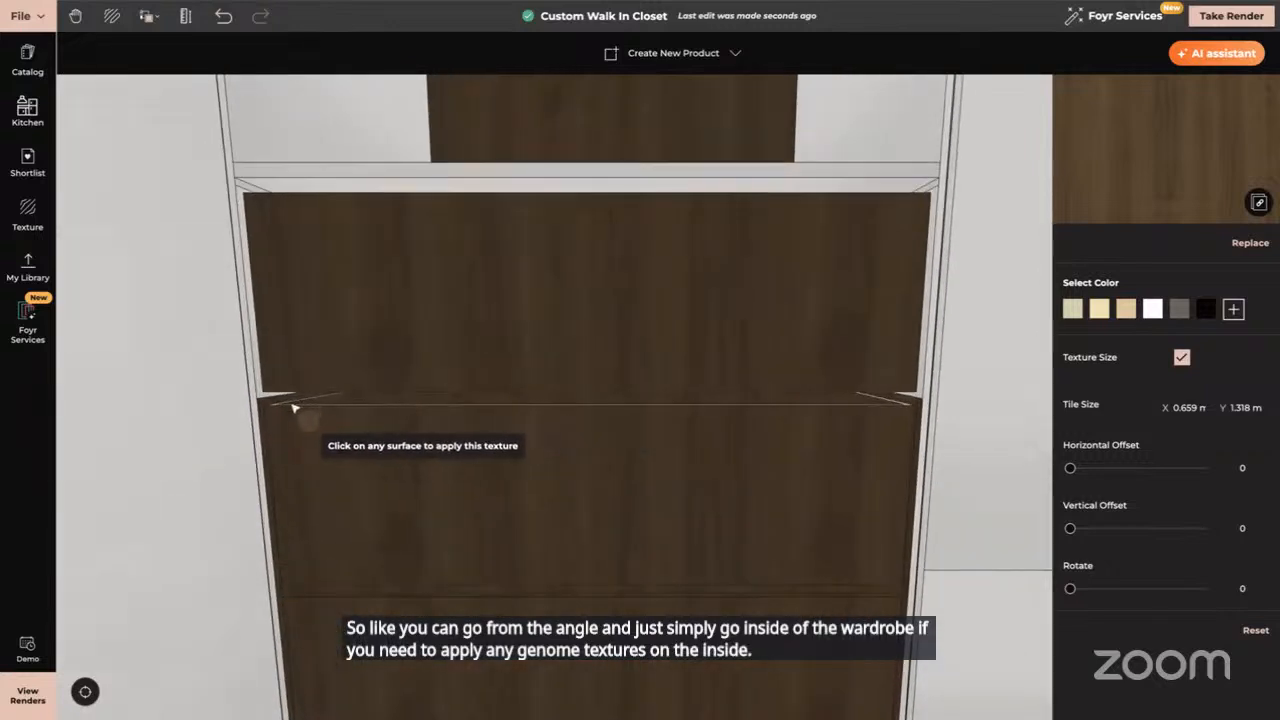
scroll(293, 407, "up", 2)
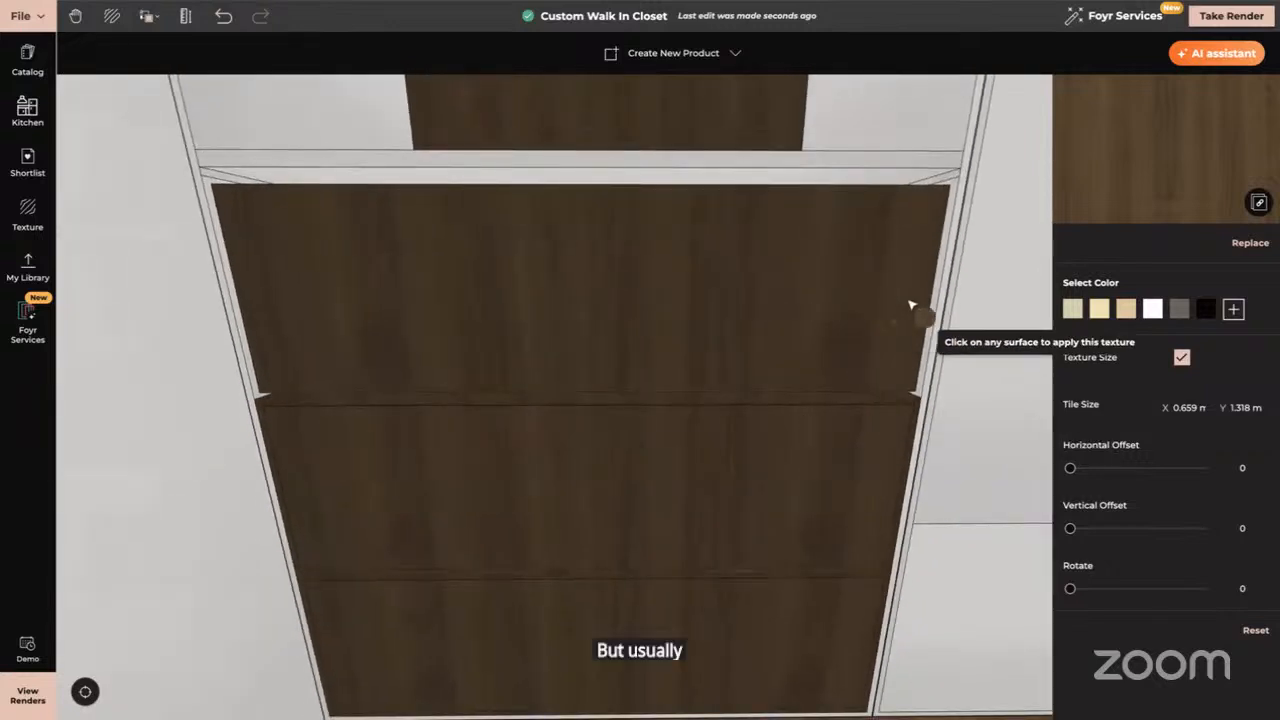
left_click(890, 178)
left_click(815, 162)
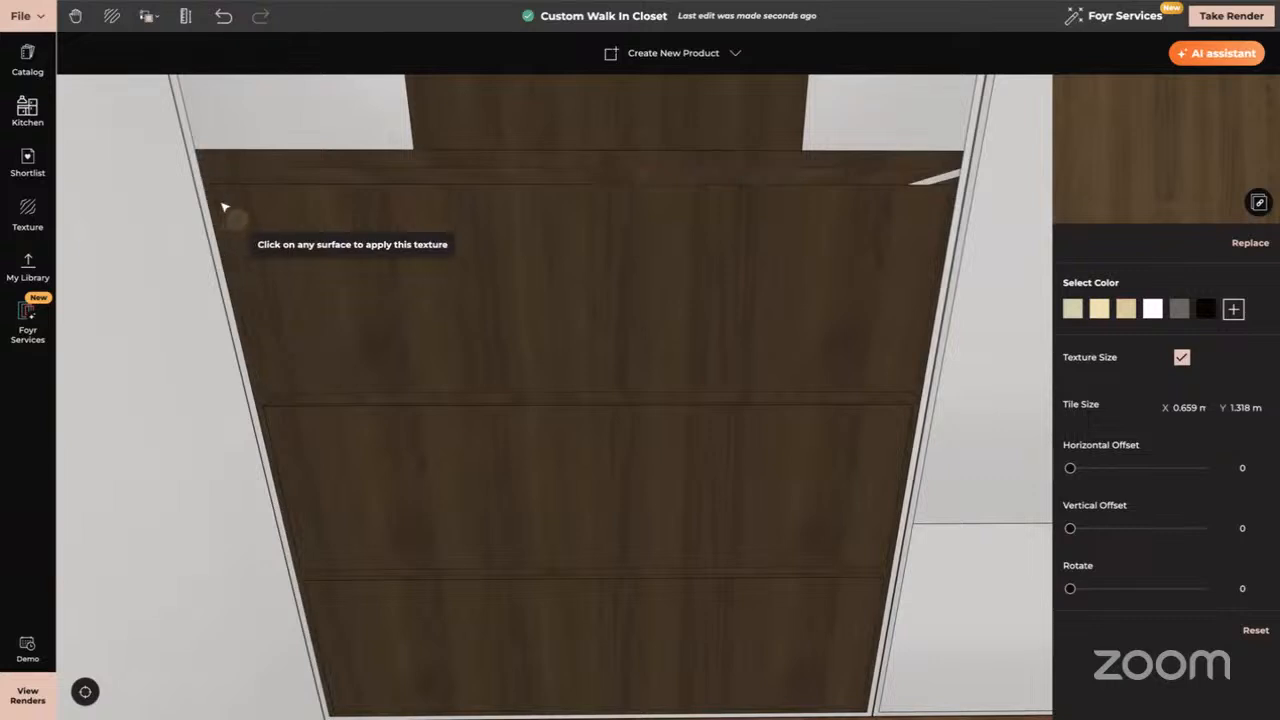
left_click(942, 180)
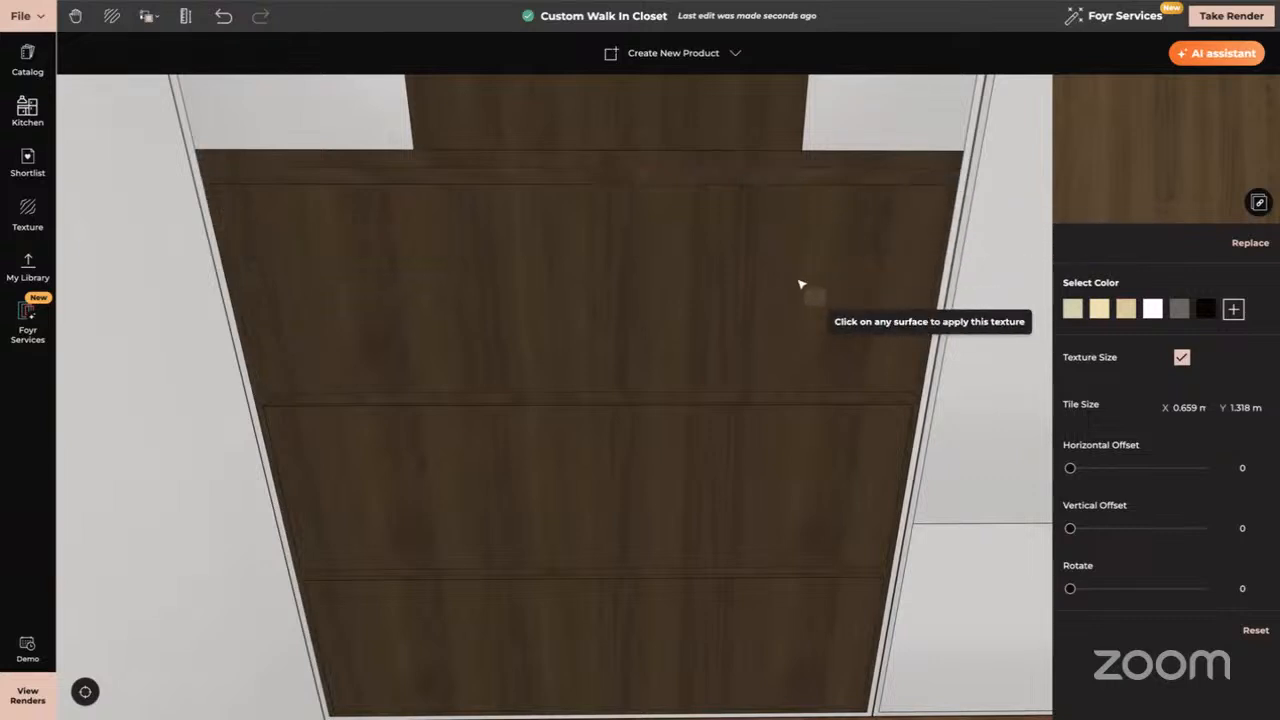
Finish the drawer-top edge strips and the lower drawer's edge strip in dark wood
left_click_drag(800, 285, 780, 500)
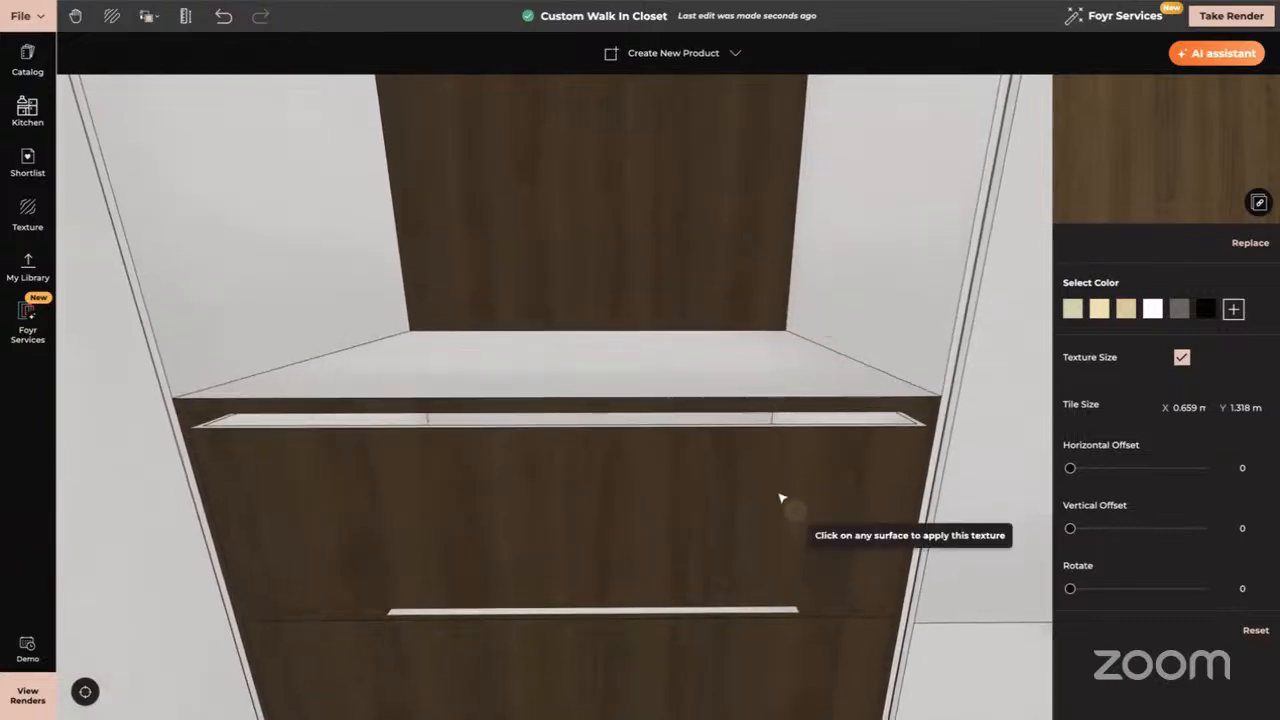
left_click(543, 422)
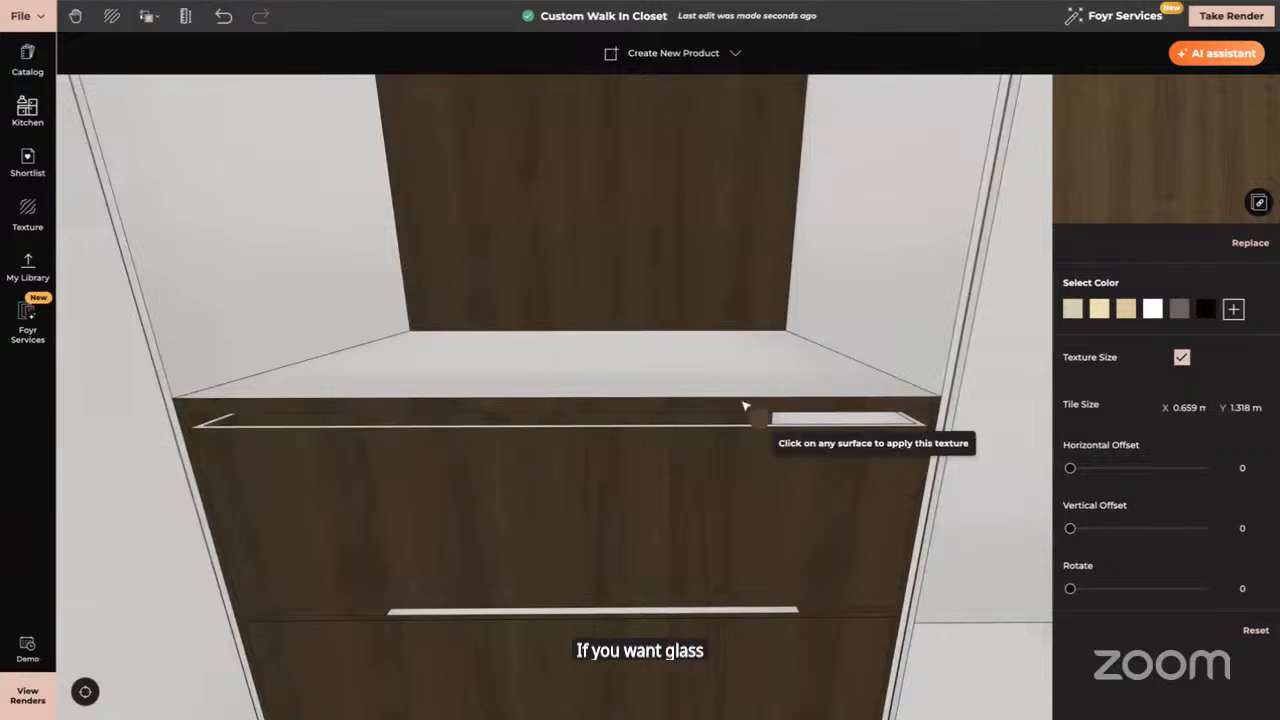
left_click(830, 420)
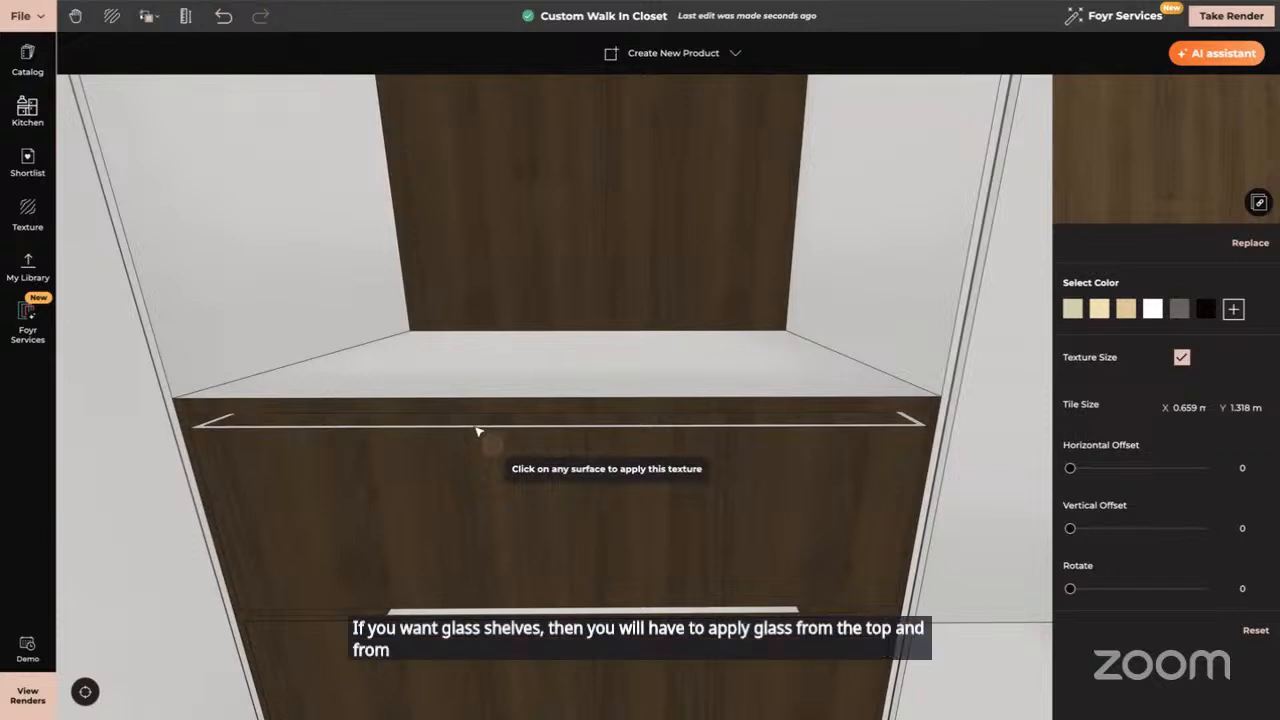
left_click(477, 431)
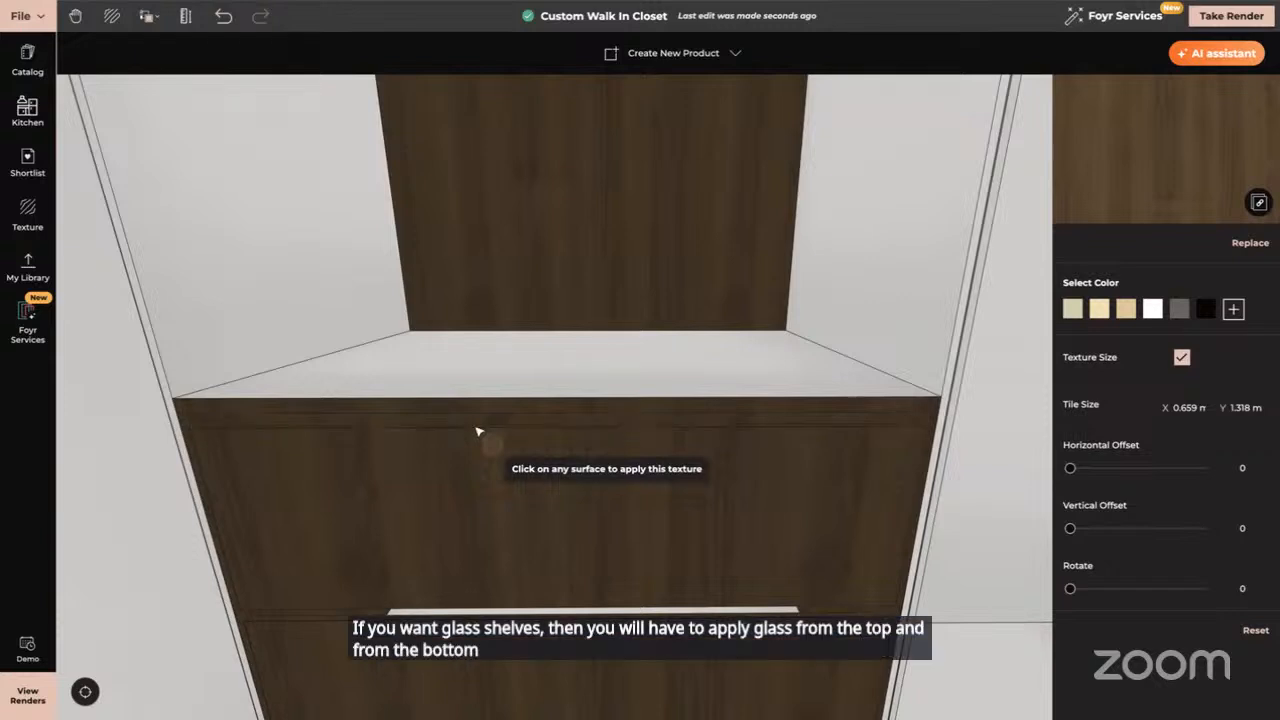
left_click(527, 611)
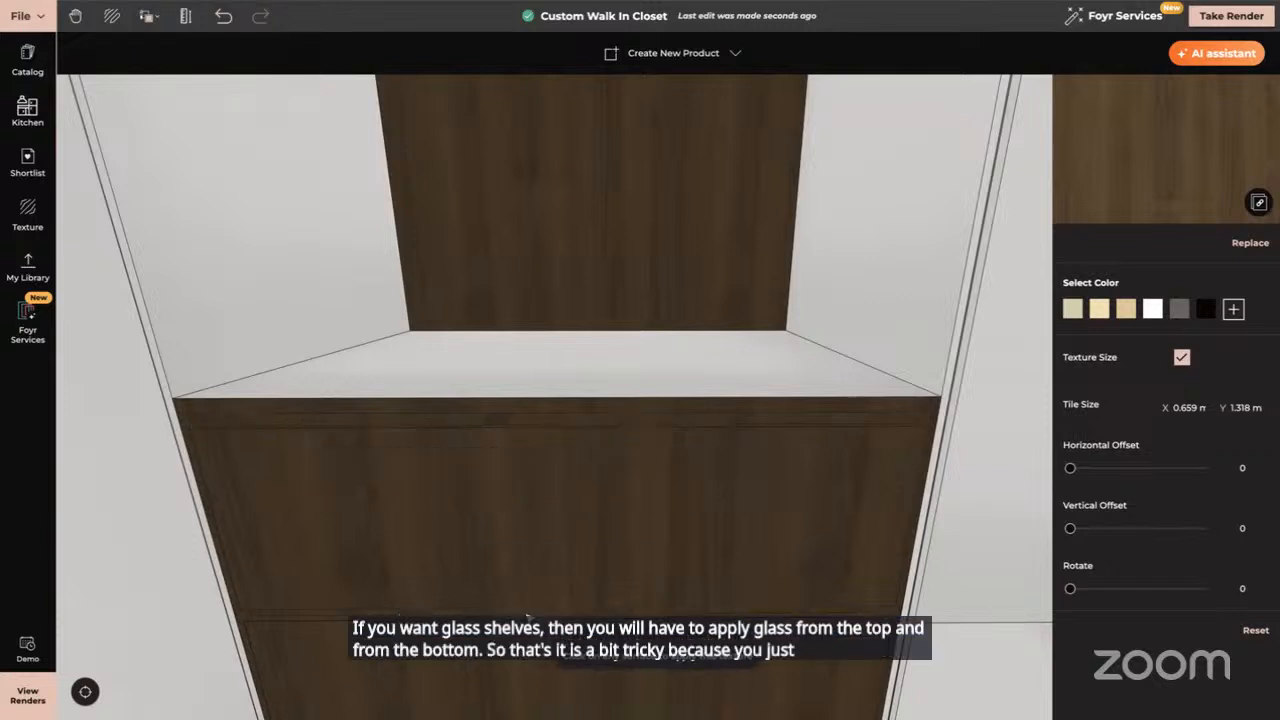
key("Escape")
left_click_drag(91, 449, 360, 489)
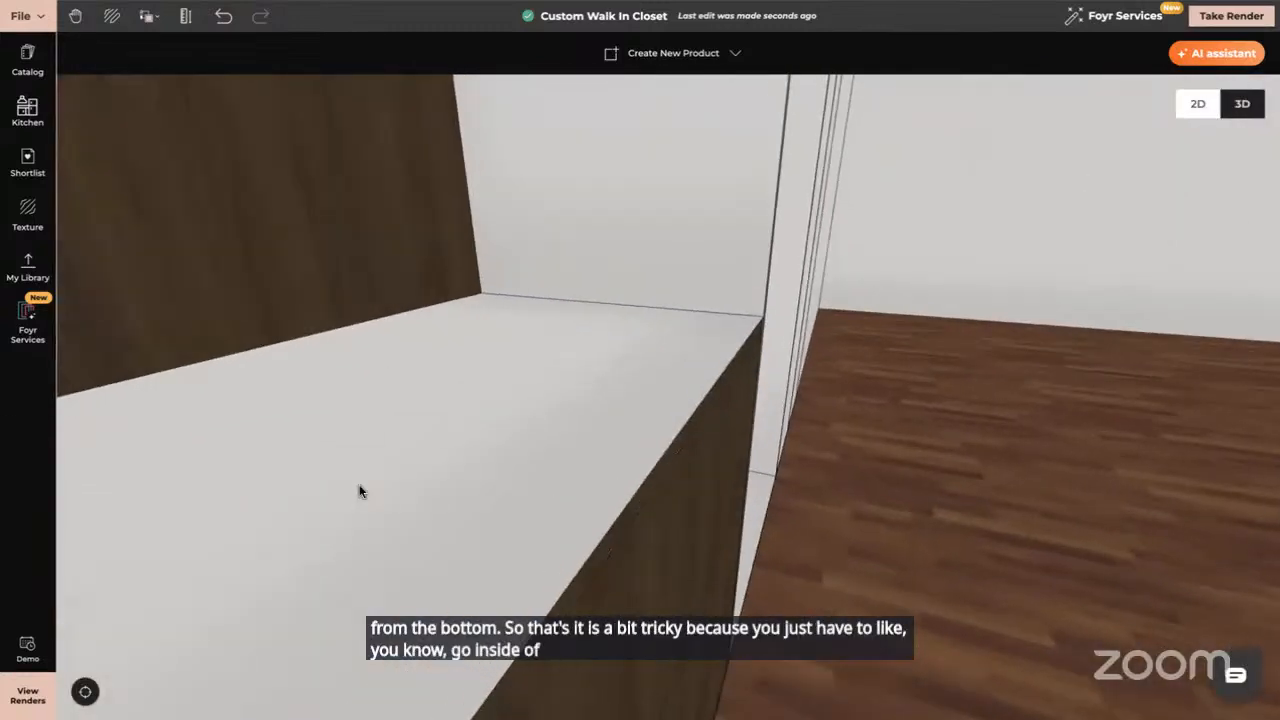
scroll(360, 489, "up", 5)
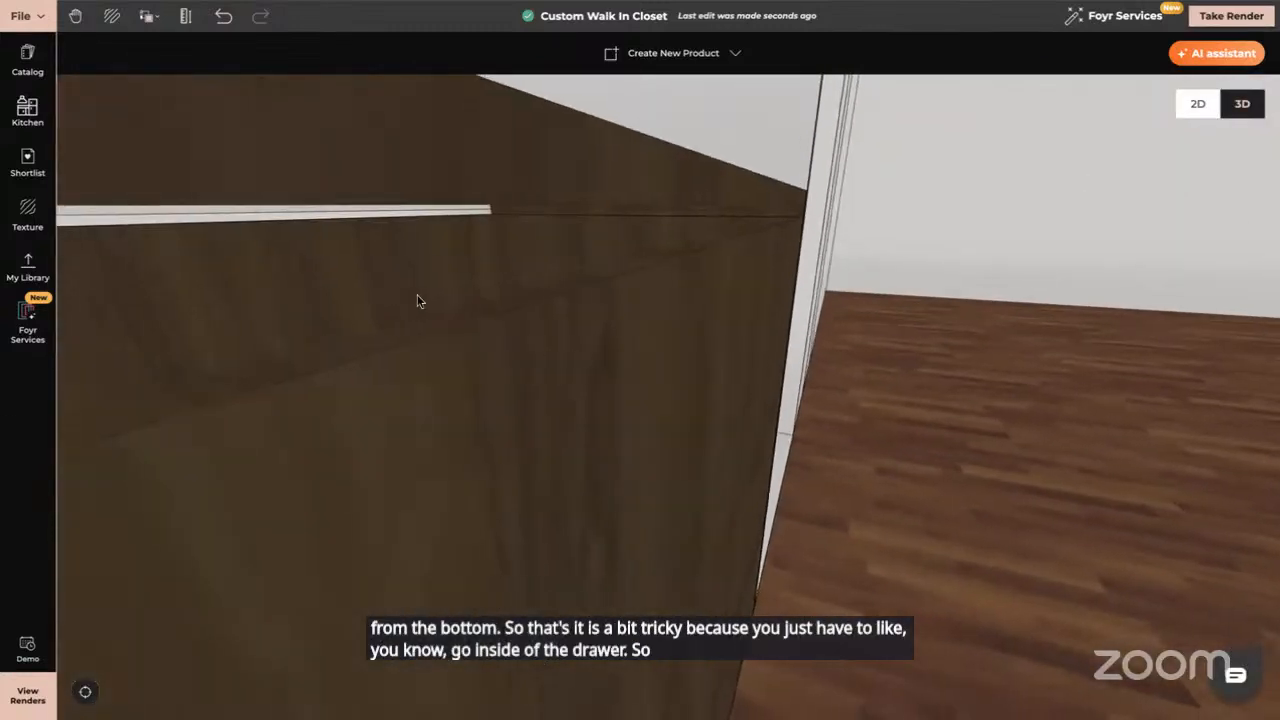
scroll(443, 297, "down", 3)
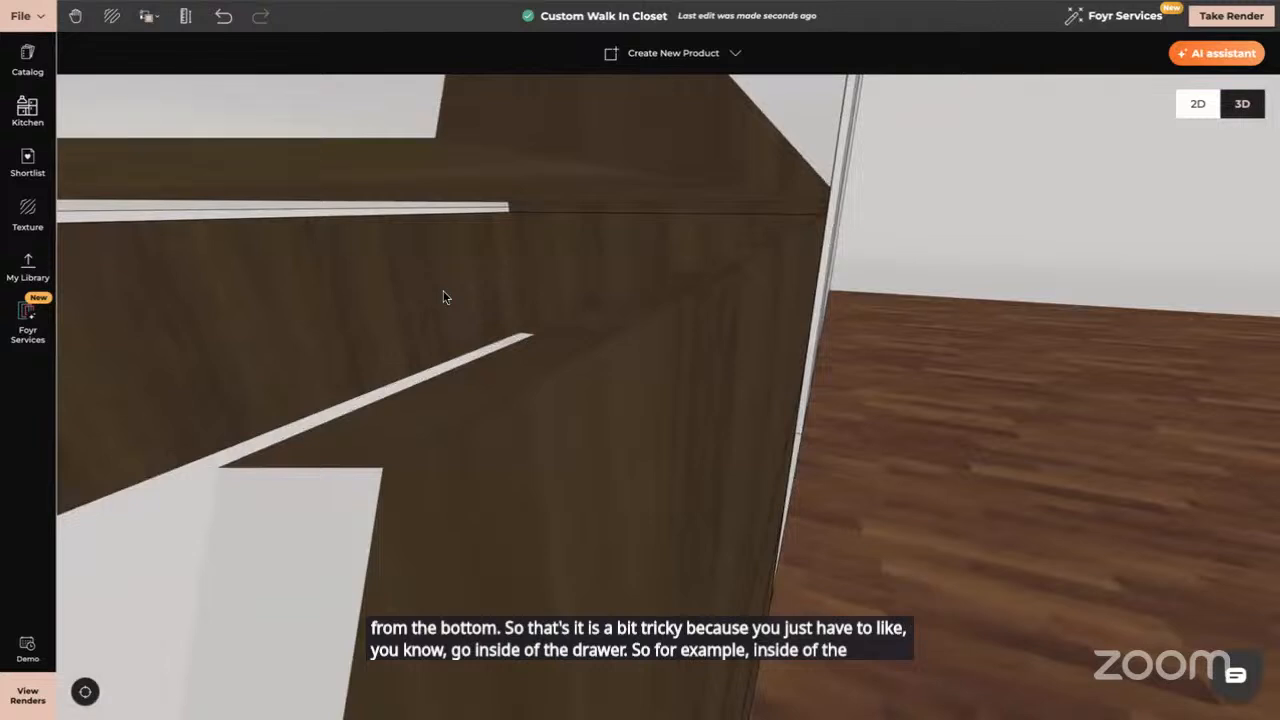
Search 'glass' and try Clear Glass Material on the shelf edge, then undo it
left_click(28, 212)
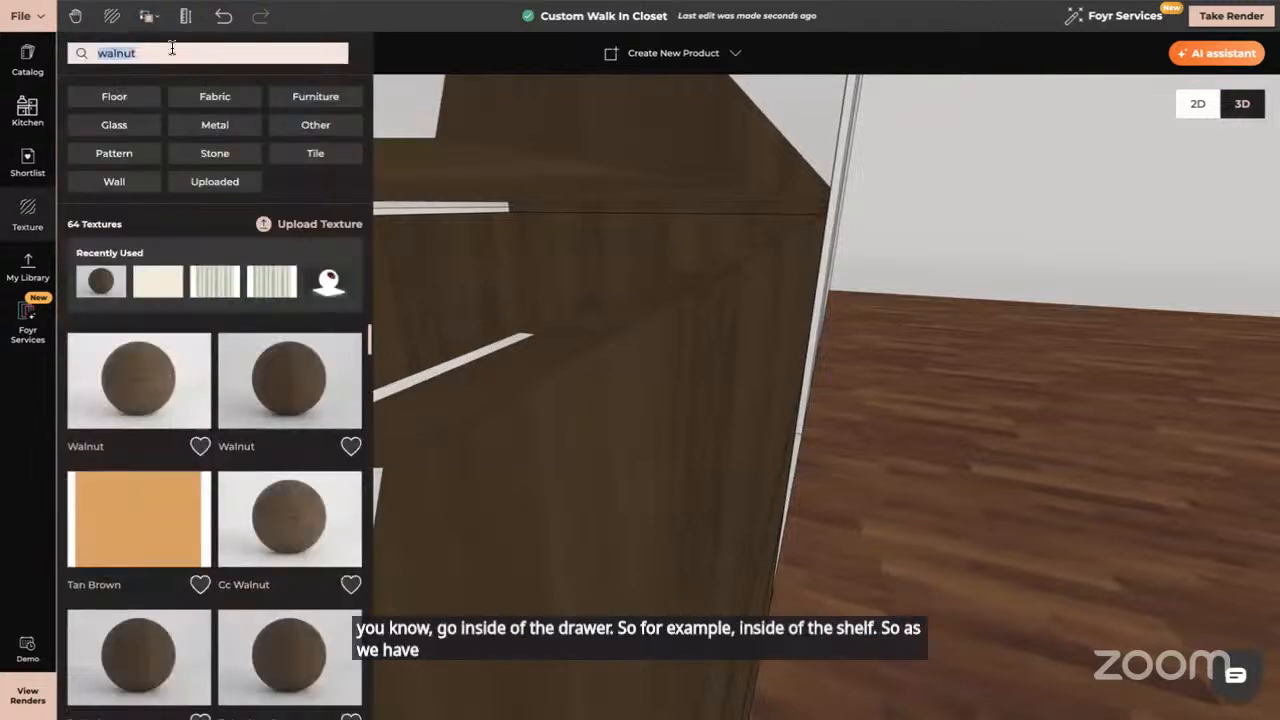
type("g")
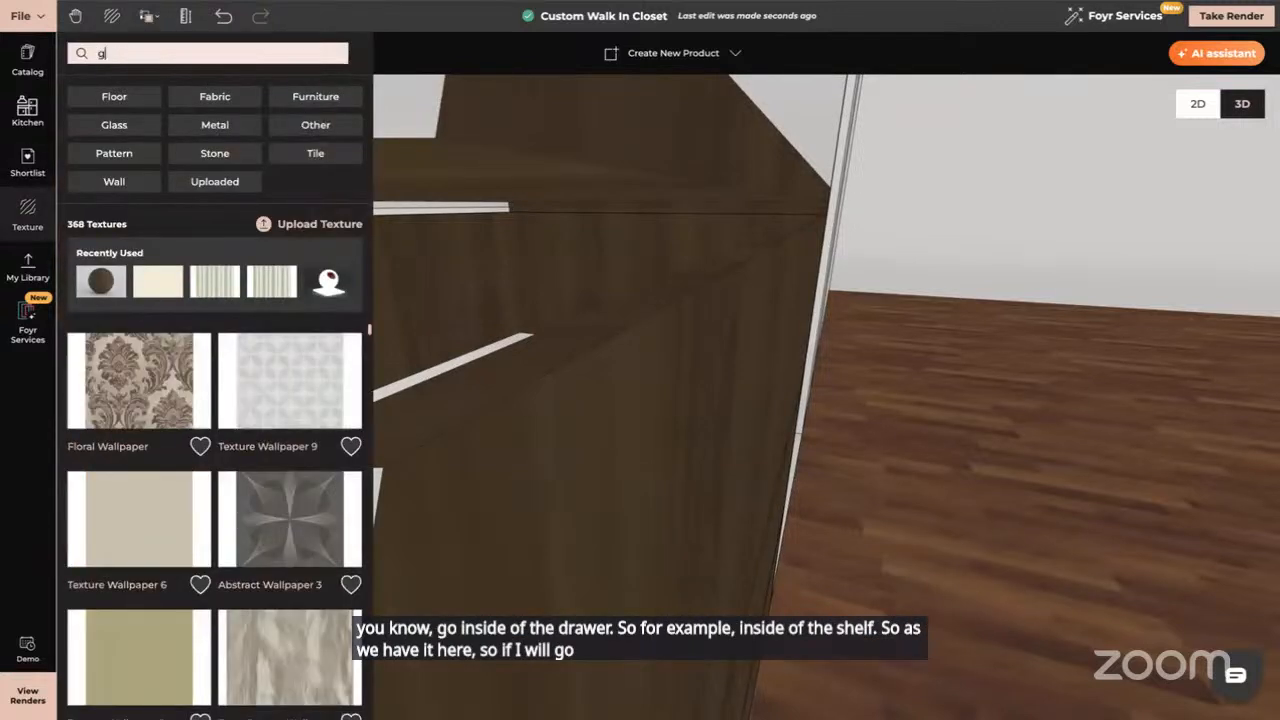
type("las")
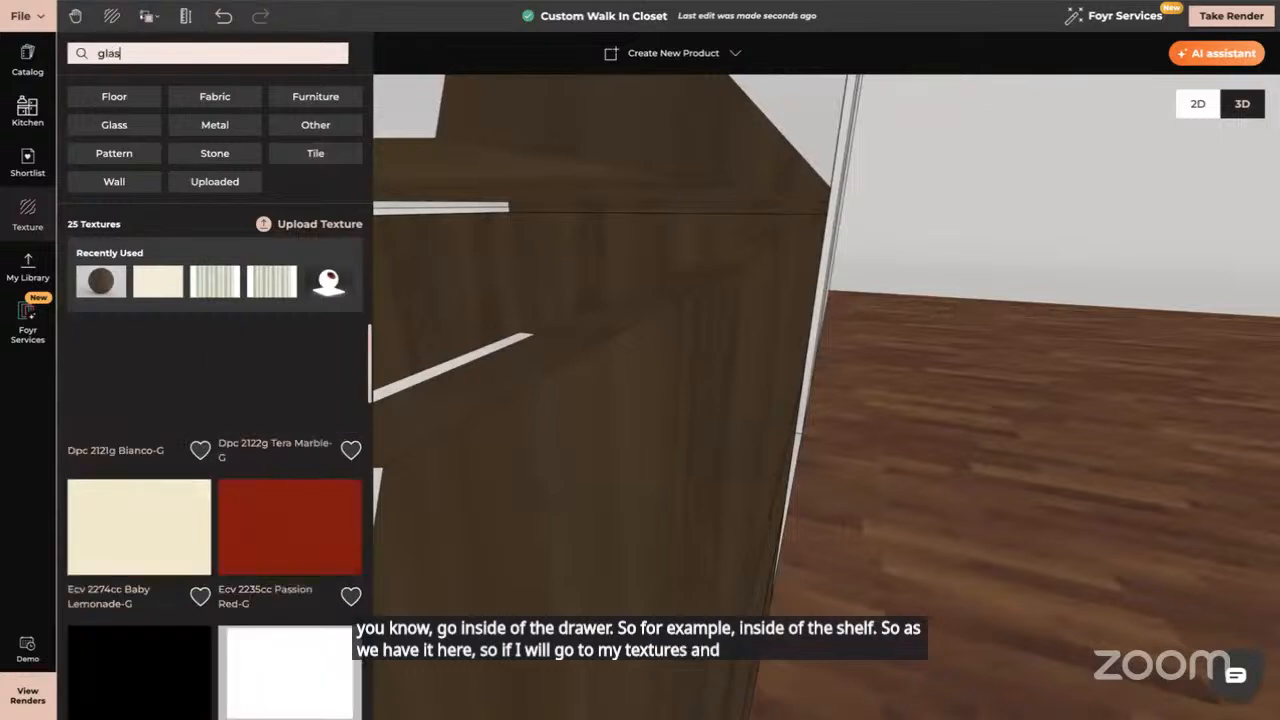
type("s")
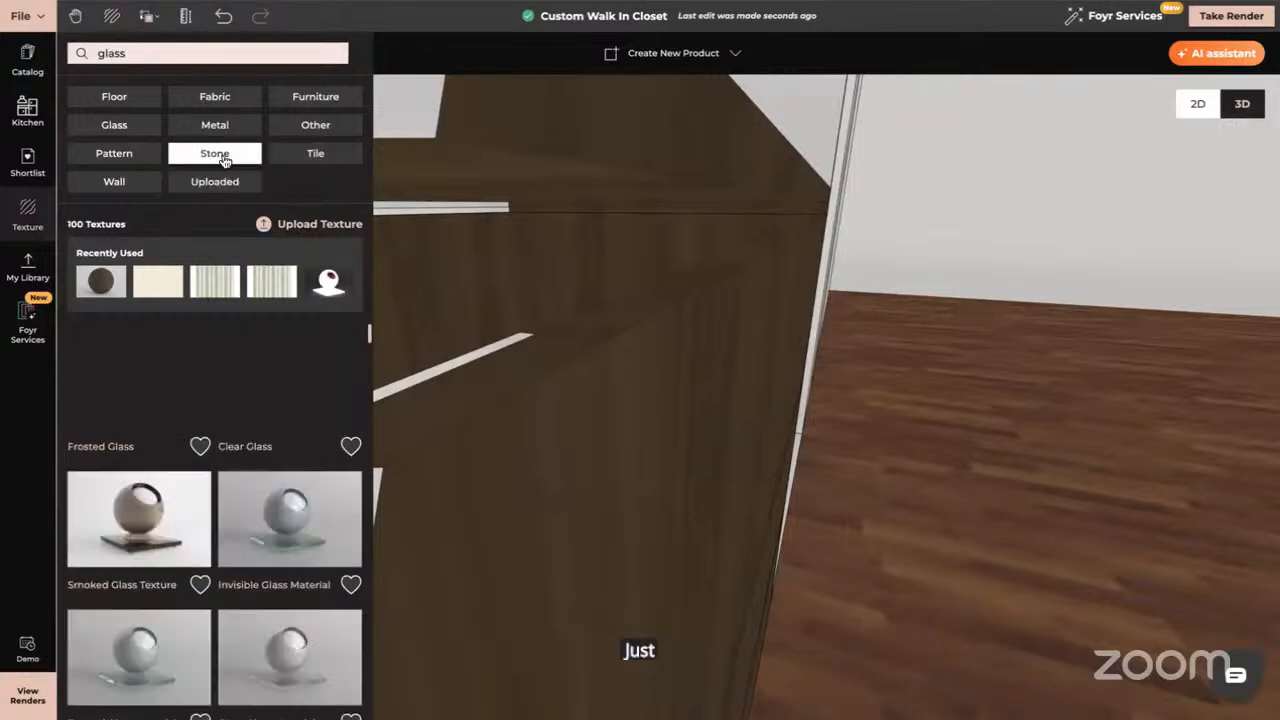
scroll(290, 510, "down", 2)
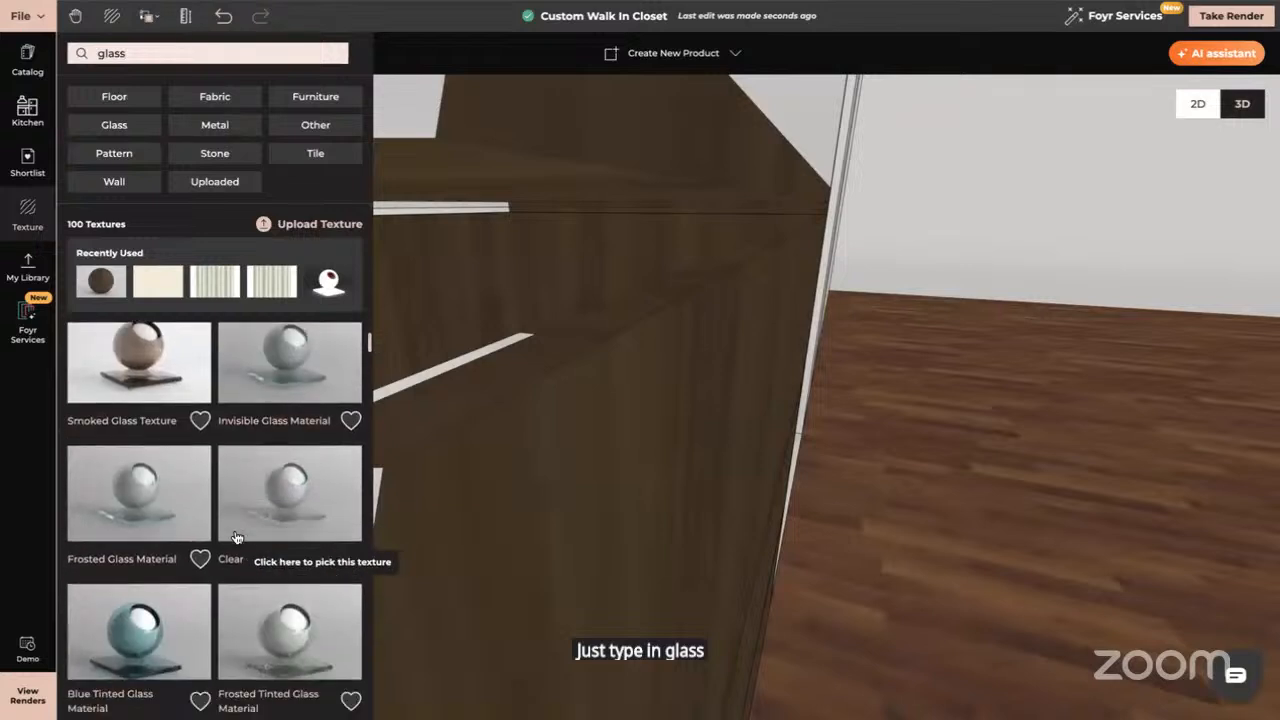
left_click(296, 464)
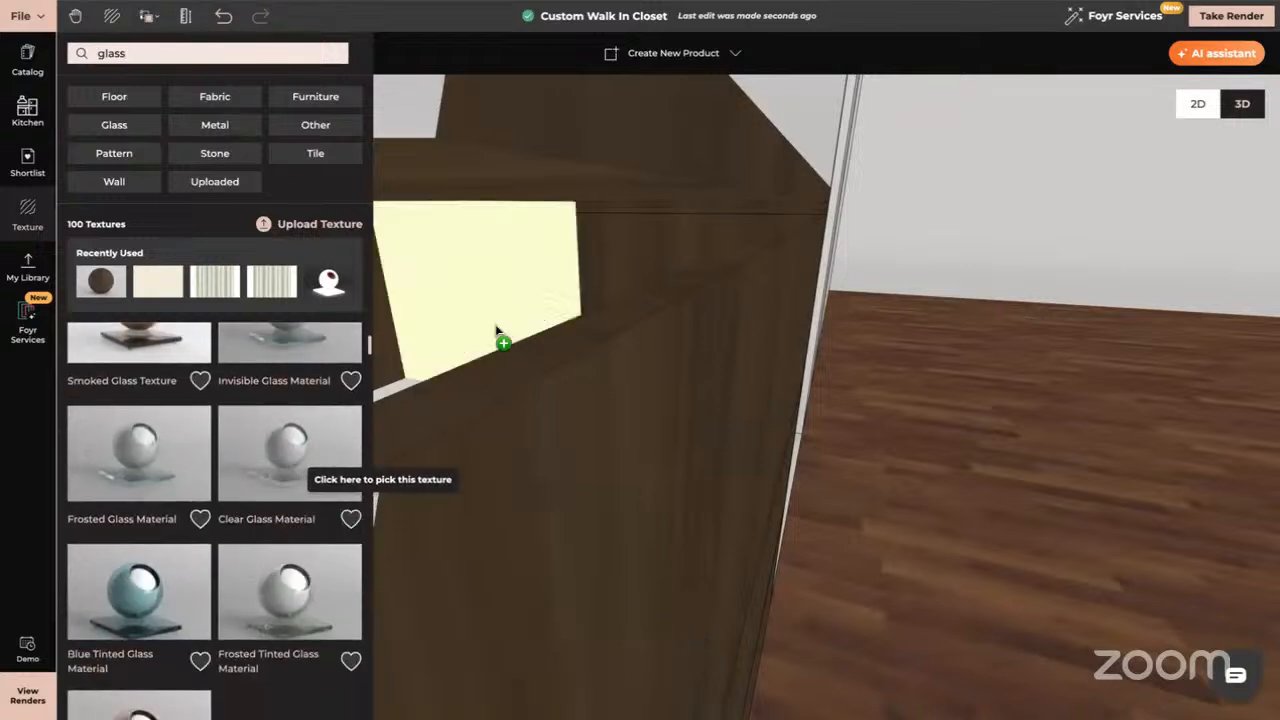
left_click(504, 222)
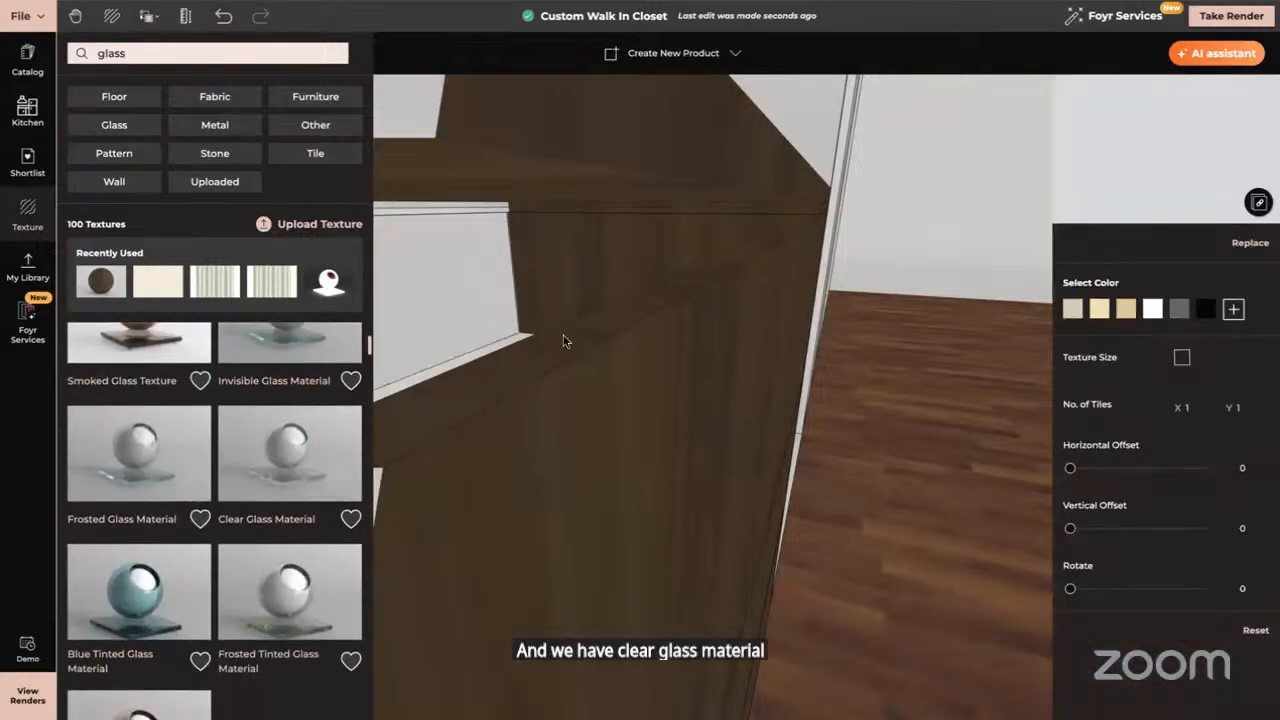
left_click(225, 18)
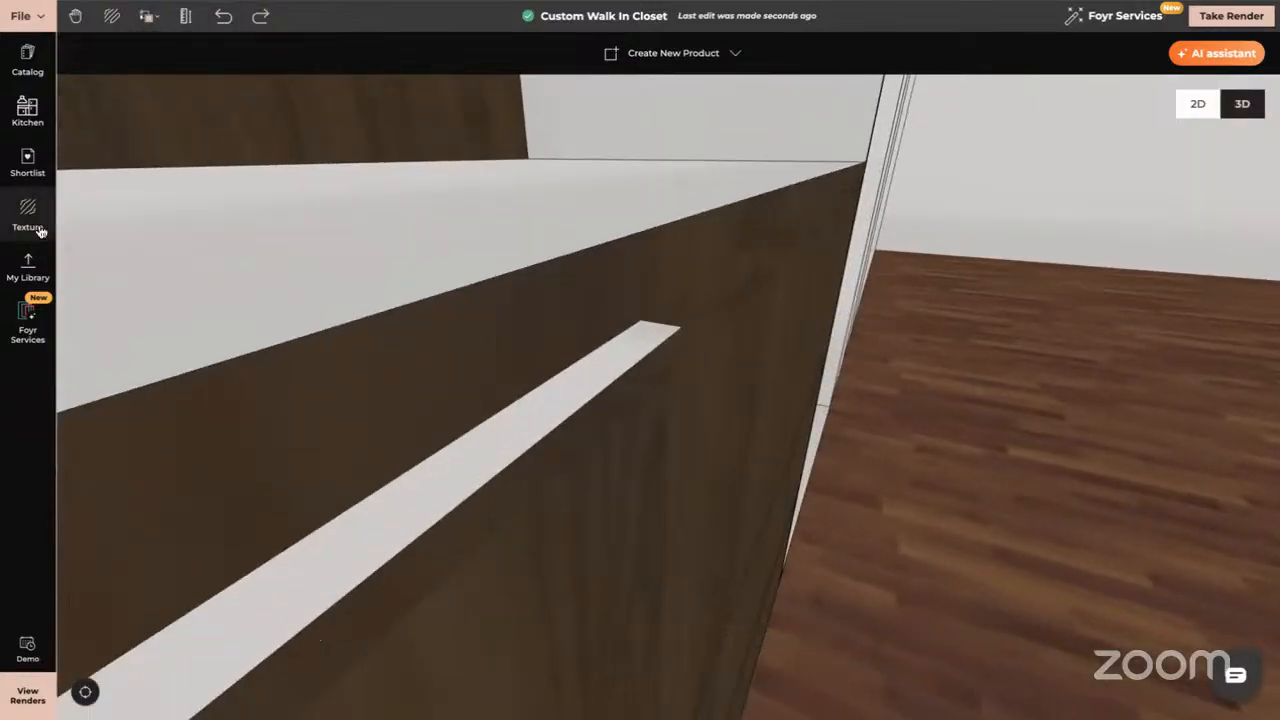
Apply Clear Glass Material to the cabinet's top surface
left_click(38, 226)
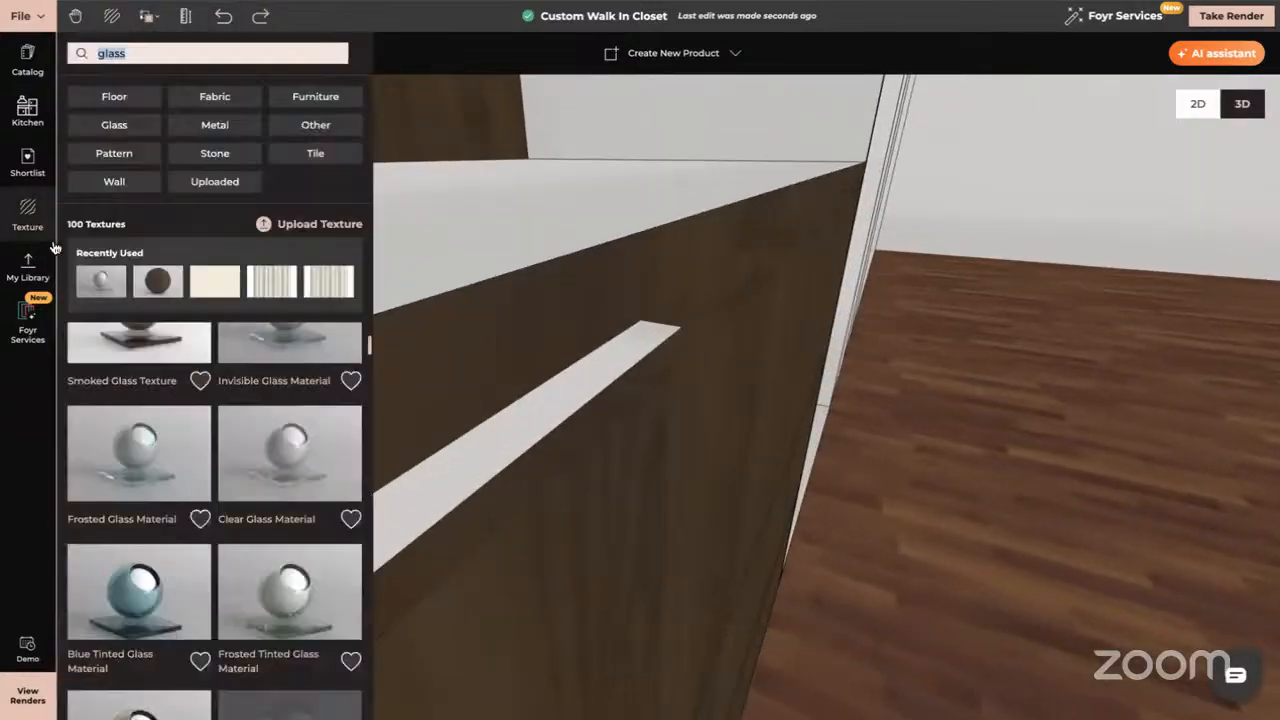
left_click(292, 455)
left_click(469, 266)
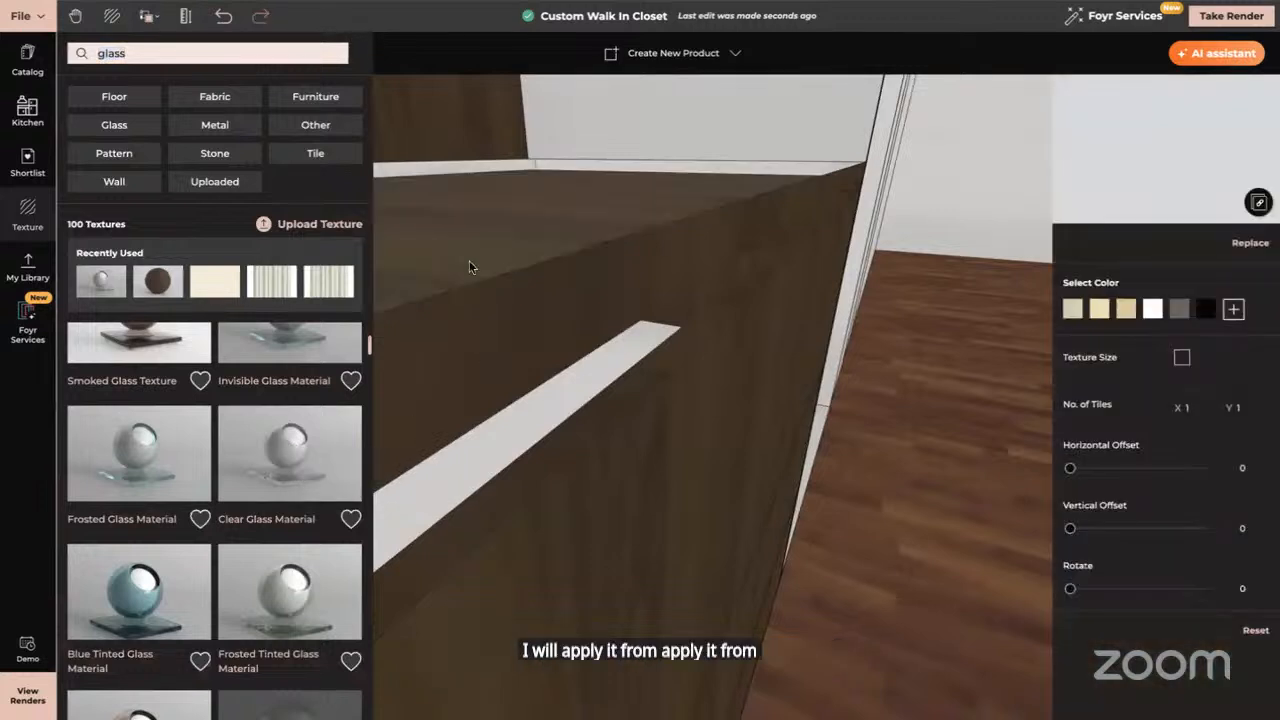
scroll(528, 305, "down", 5)
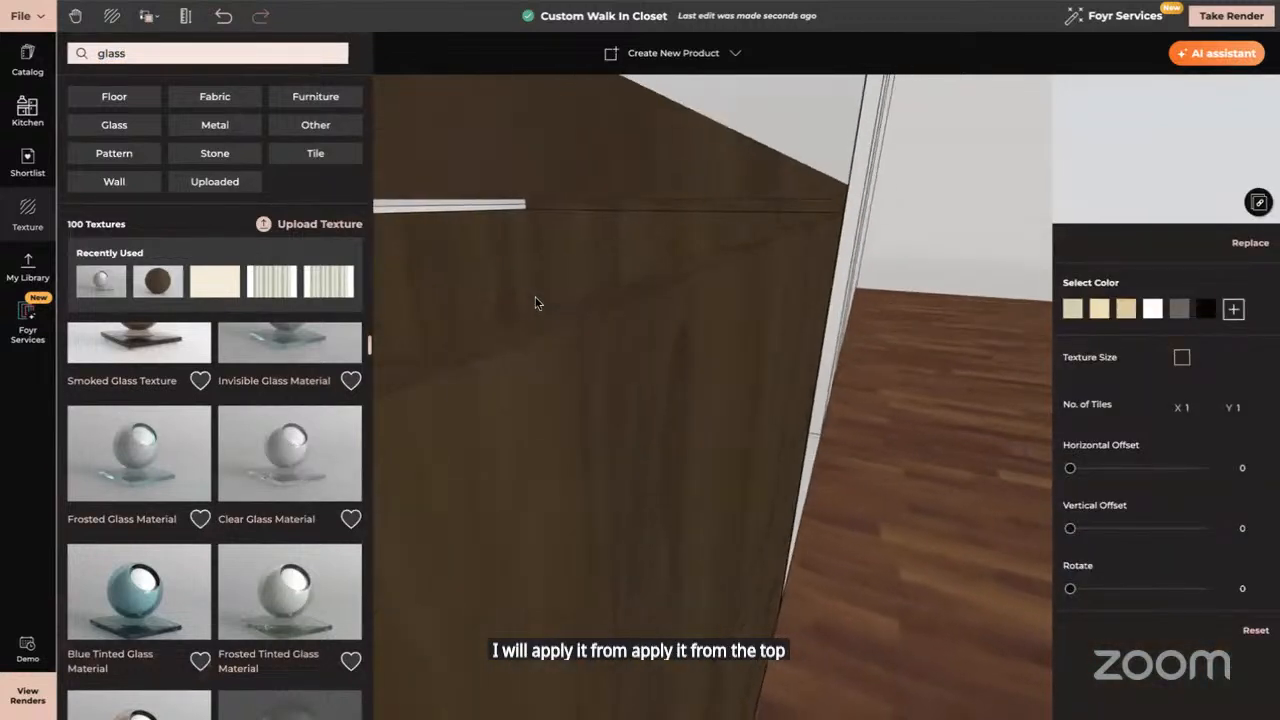
left_click(303, 449)
left_click(540, 160)
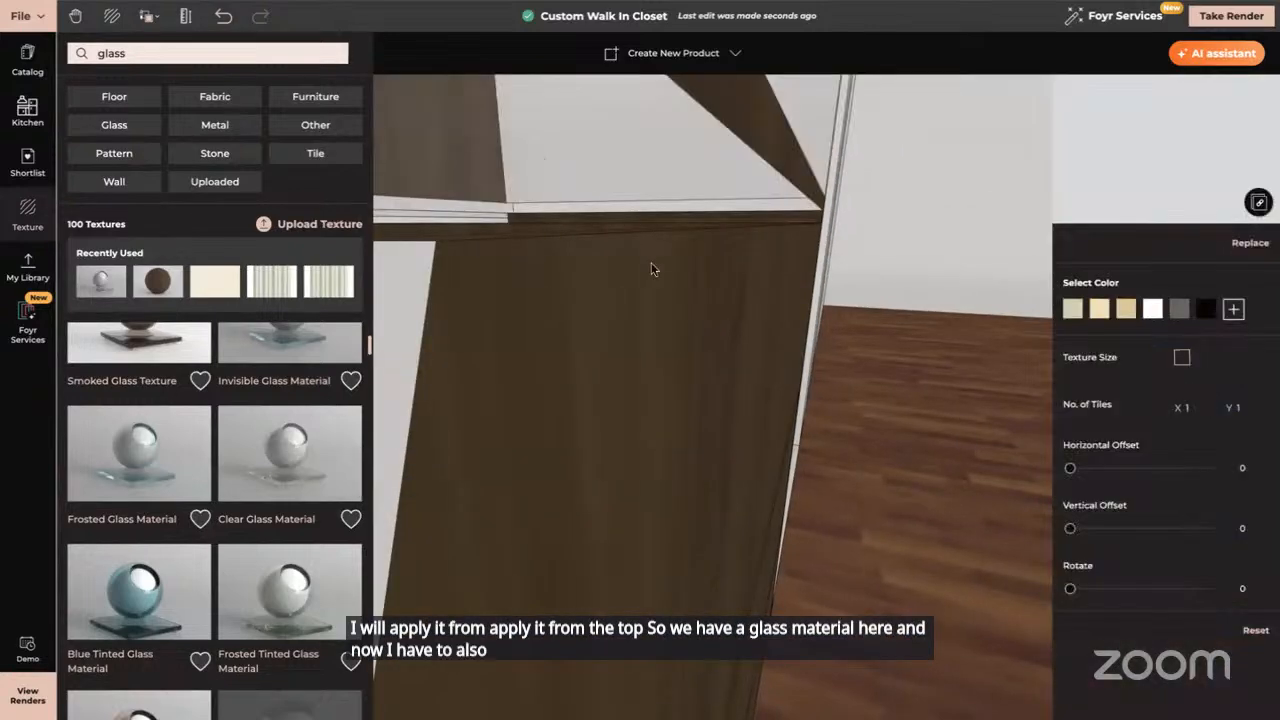
left_click_drag(651, 269, 540, 260)
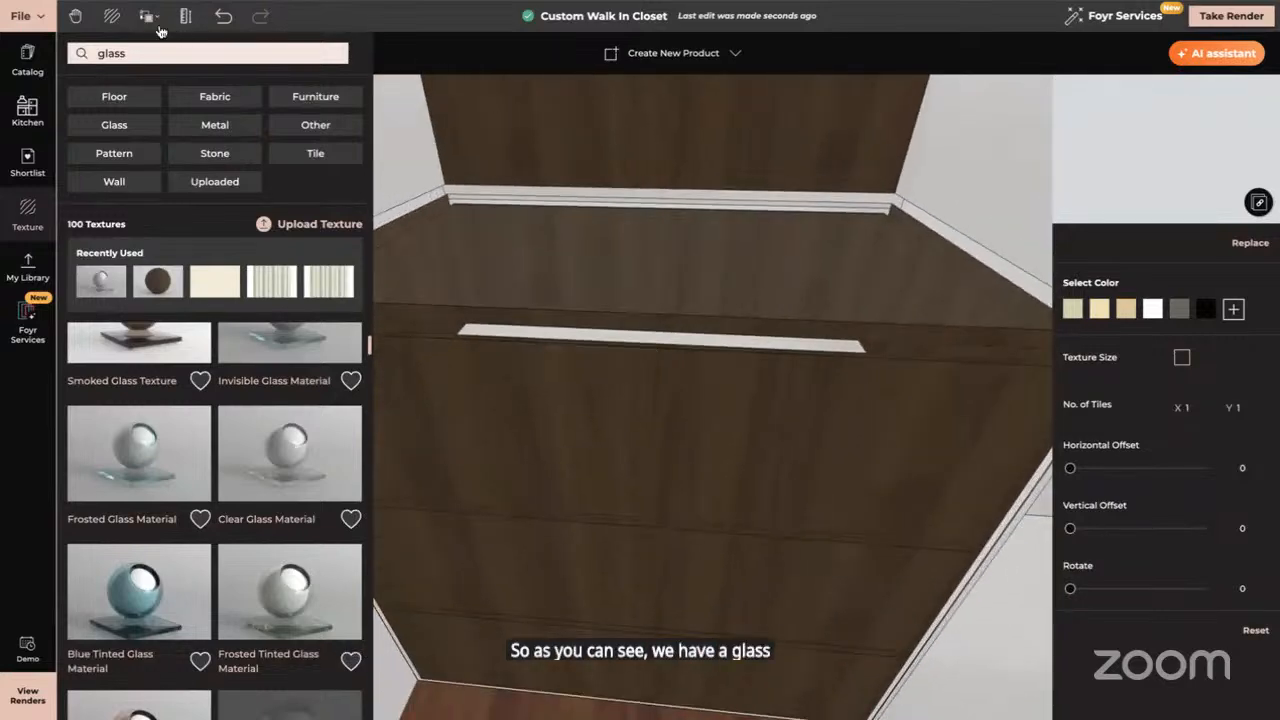
Copy the shelf's glass onto its front edge using Copy Texture + Material
left_click(147, 16)
left_click(189, 80)
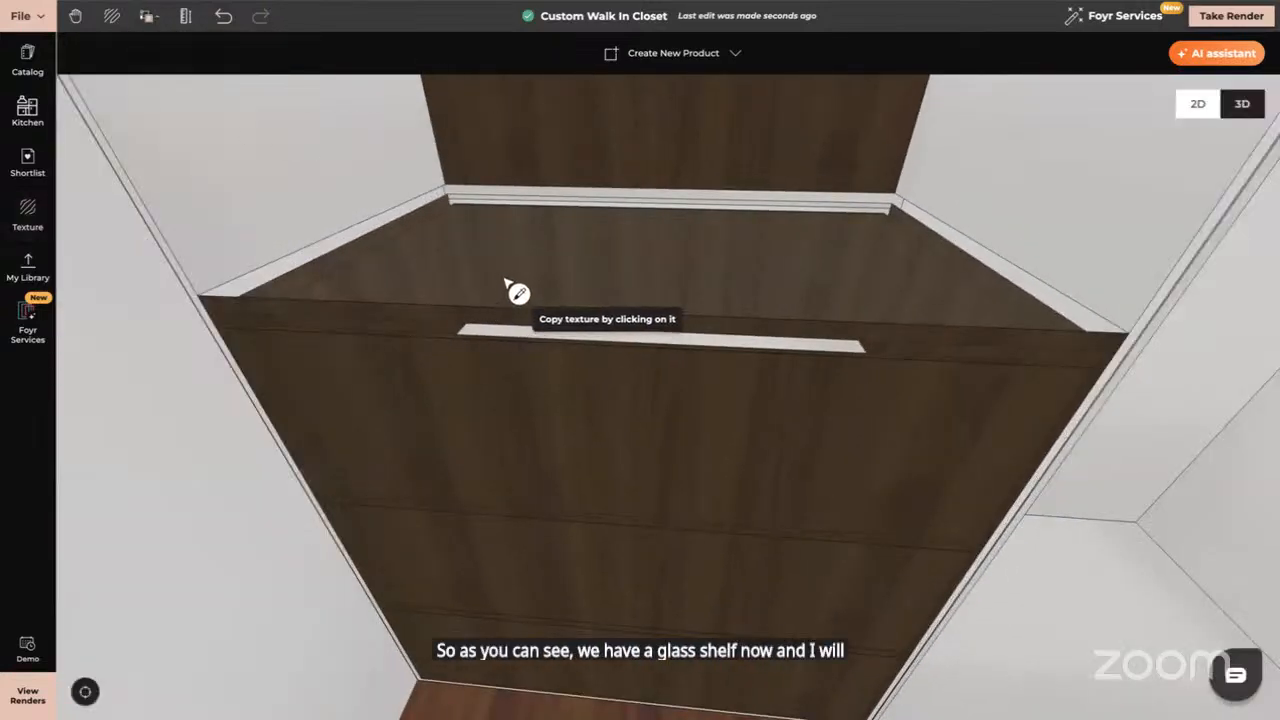
left_click(510, 312)
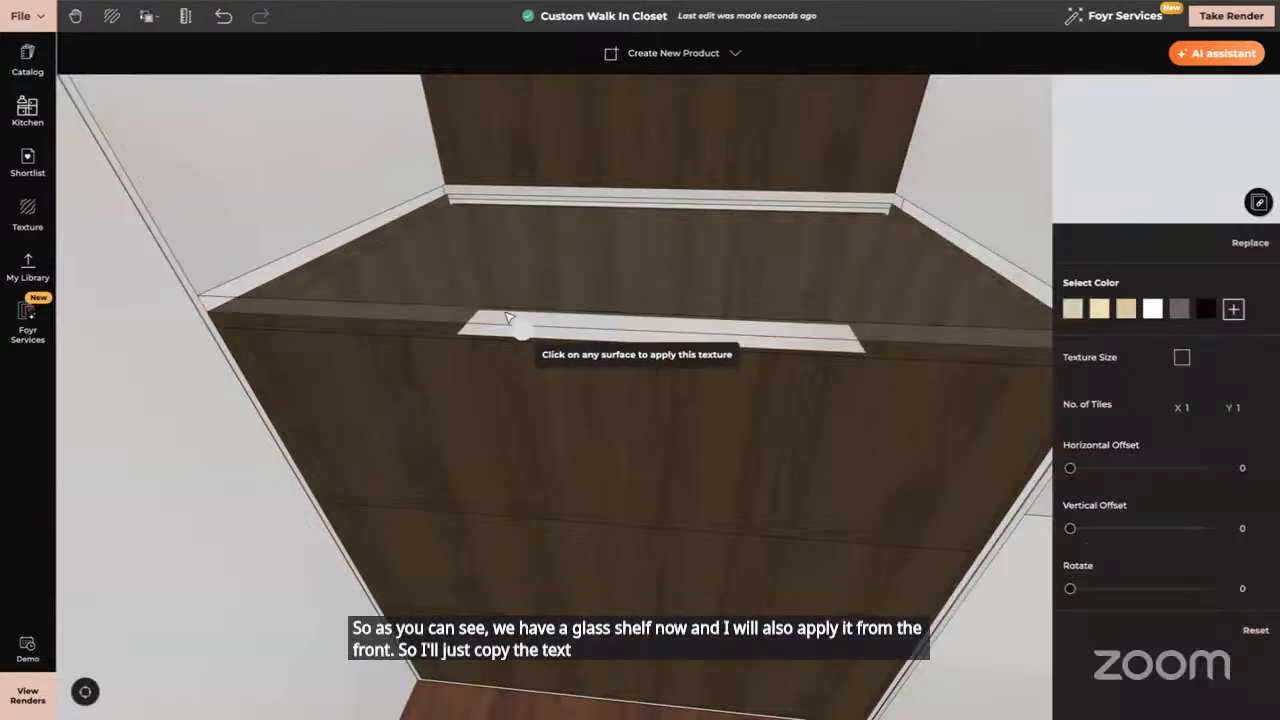
left_click(505, 318)
mouse_move(595, 325)
left_mouse_down()
mouse_move(600, 291)
mouse_move(597, 340)
left_mouse_up()
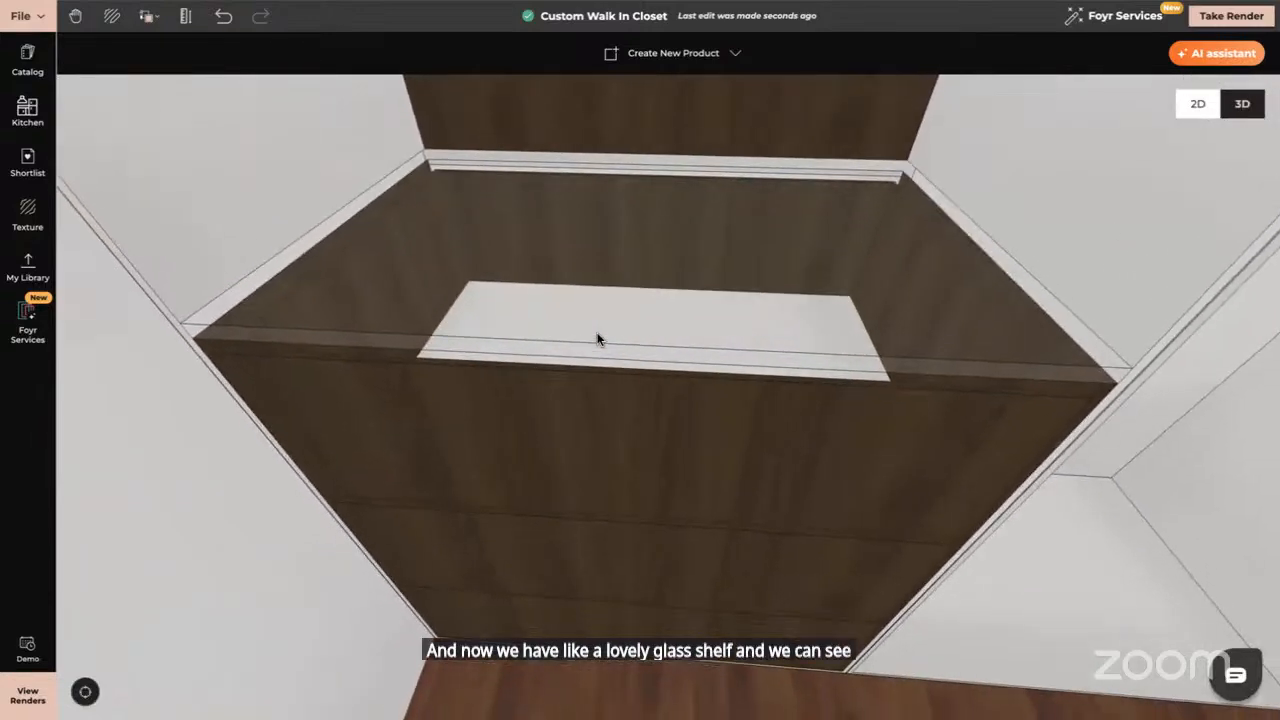
scroll(597, 340, "up", 3)
left_click_drag(616, 352, 621, 523)
left_click_drag(636, 401, 680, 352)
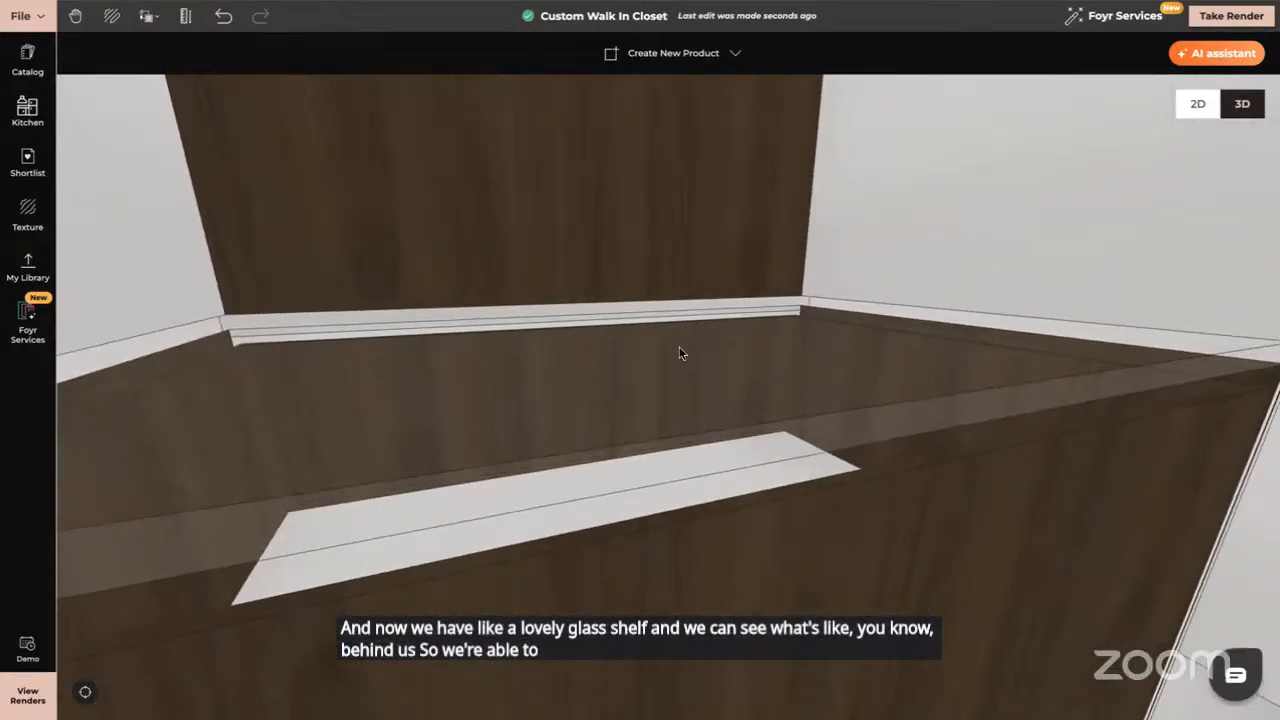
Pick up the cabinet's dark wood texture with Copy Texture + Material
left_click(148, 16)
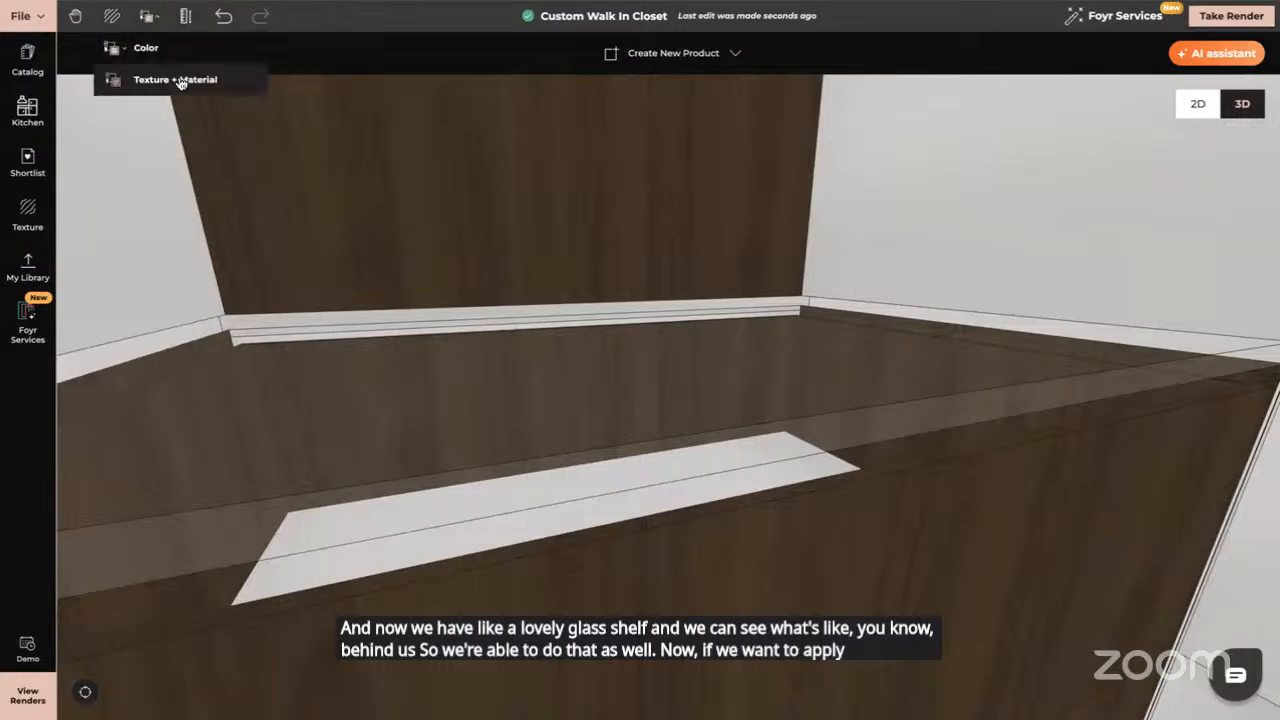
left_click(177, 78)
left_click(487, 565)
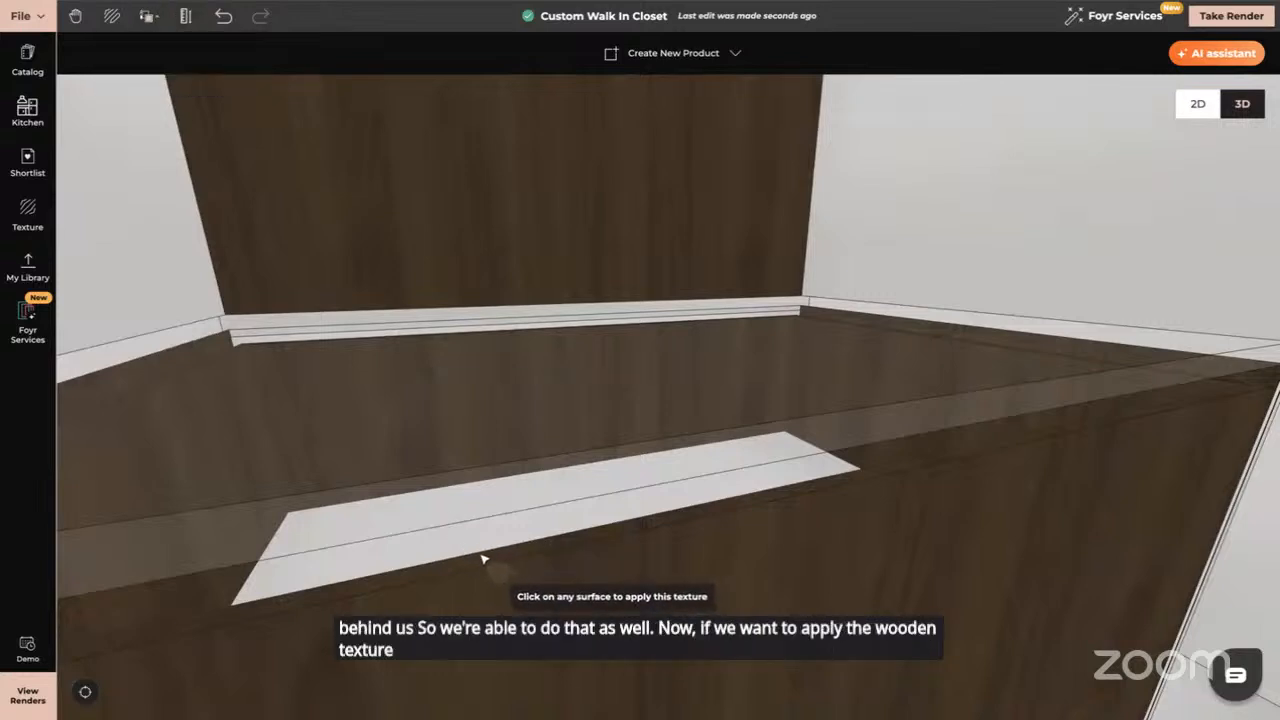
left_click(476, 549)
scroll(517, 573, "up", 5)
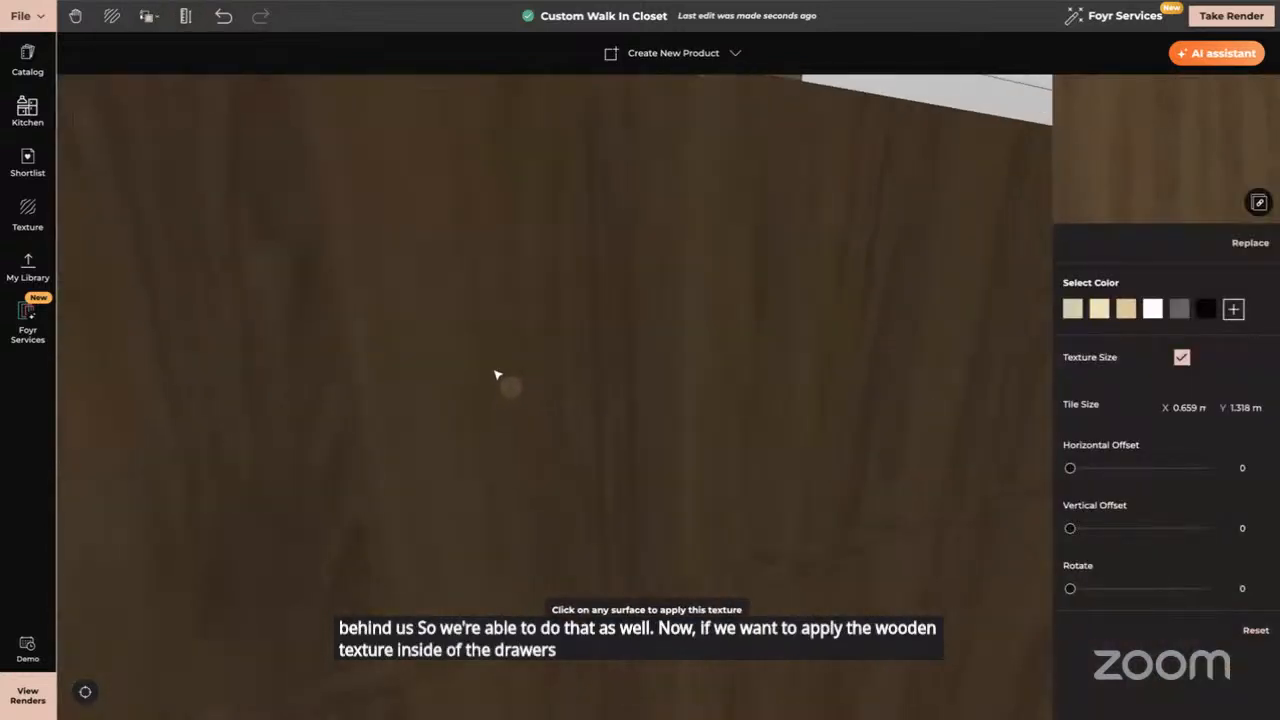
scroll(476, 302, "down", 3)
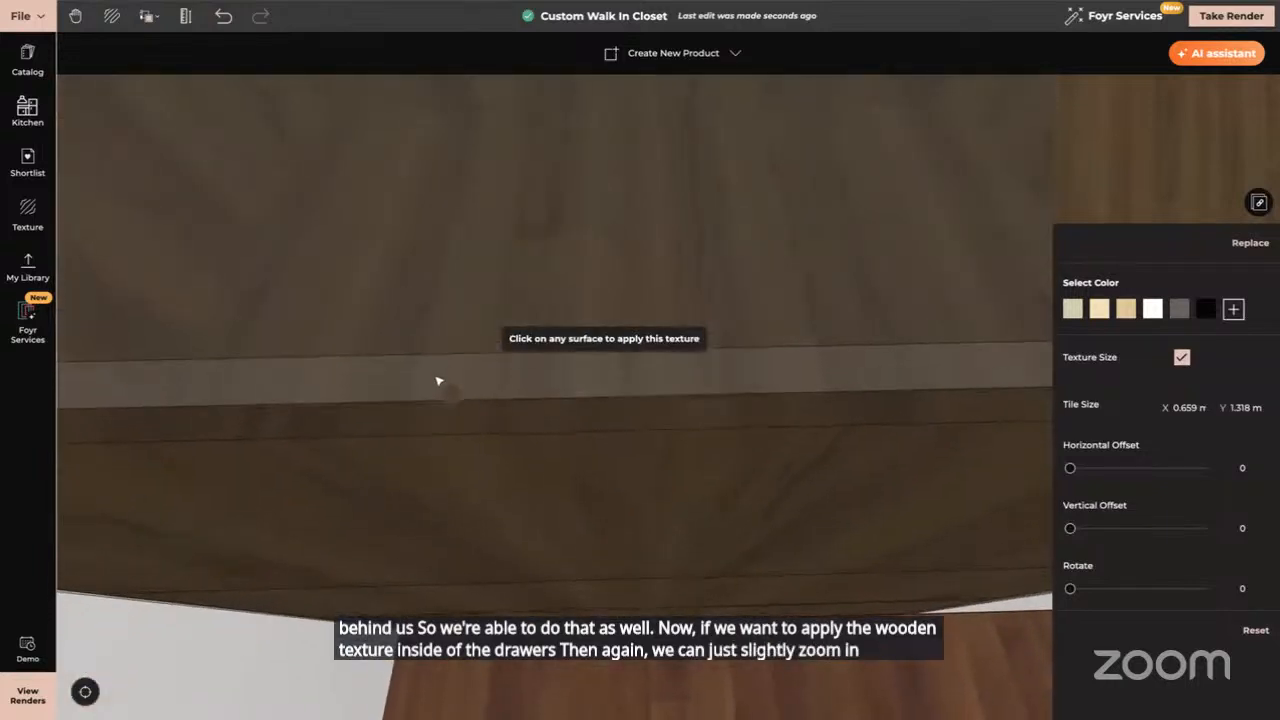
left_click_drag(437, 381, 503, 366)
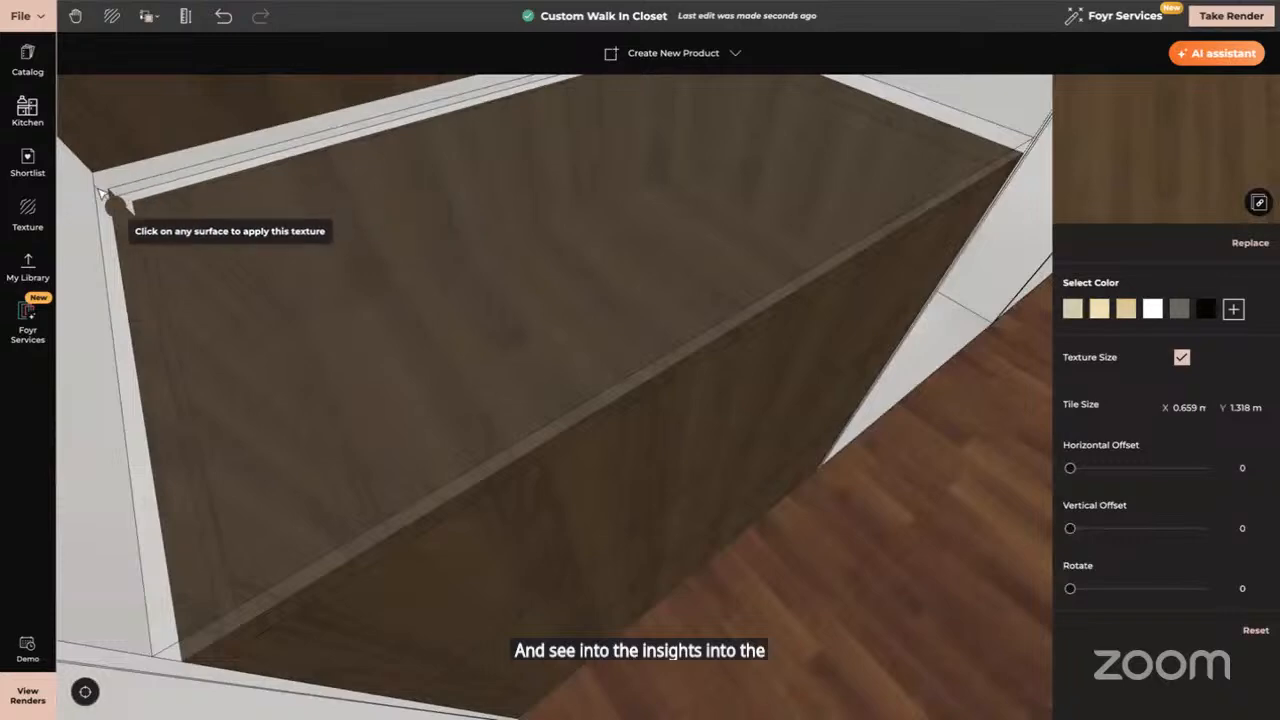
left_click_drag(282, 280, 612, 373)
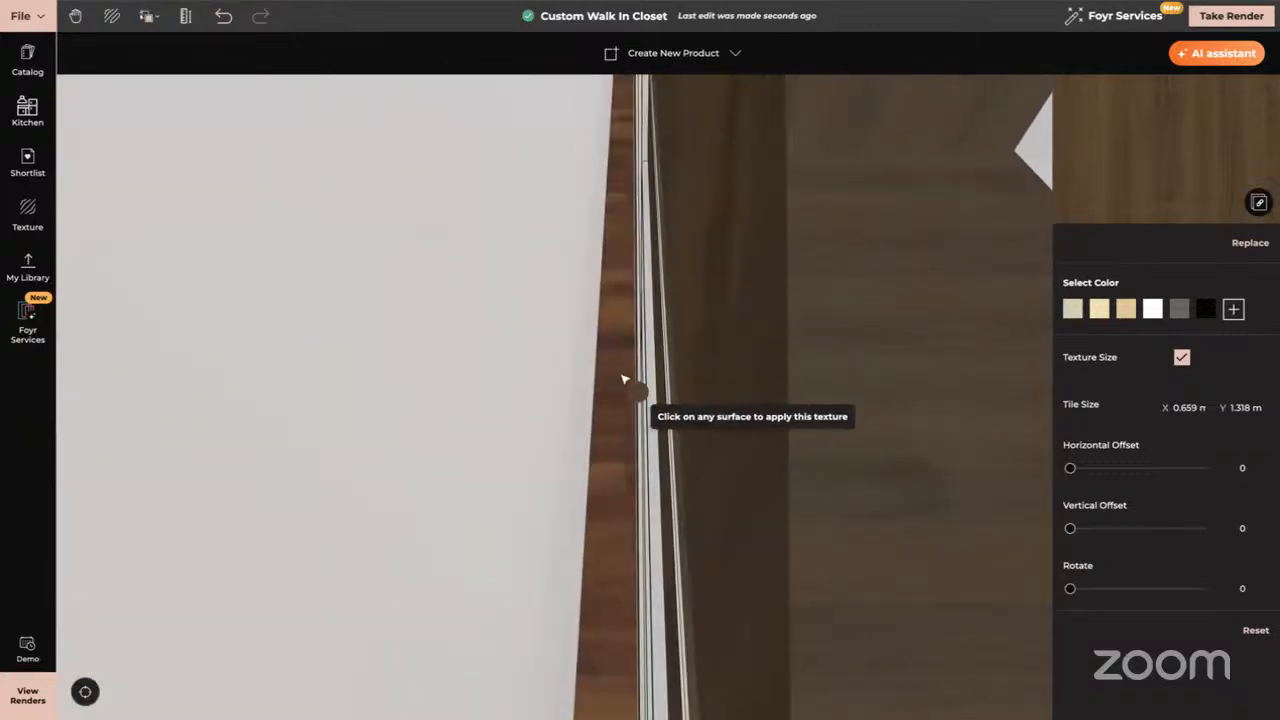
Give the two narrow white rail strips the dark wood texture
left_click(657, 383)
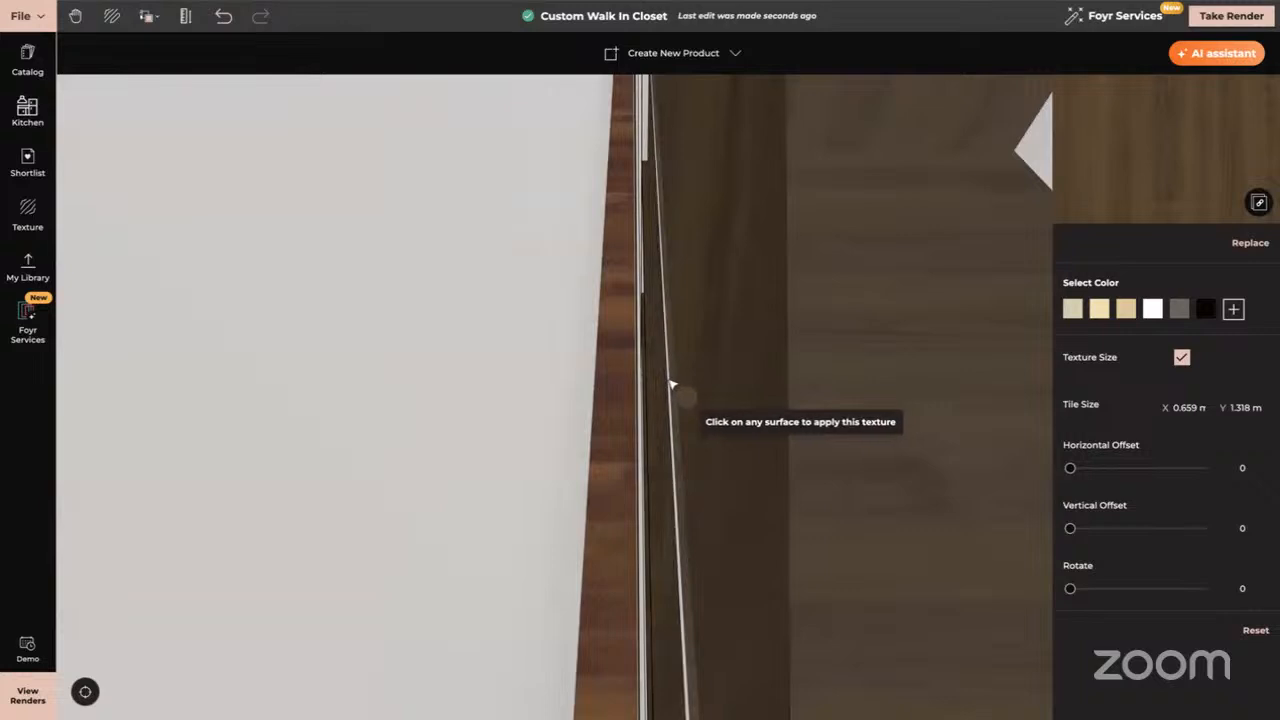
left_click(672, 384)
left_click_drag(691, 399, 570, 396)
key("Escape")
scroll(427, 322, "down", 6)
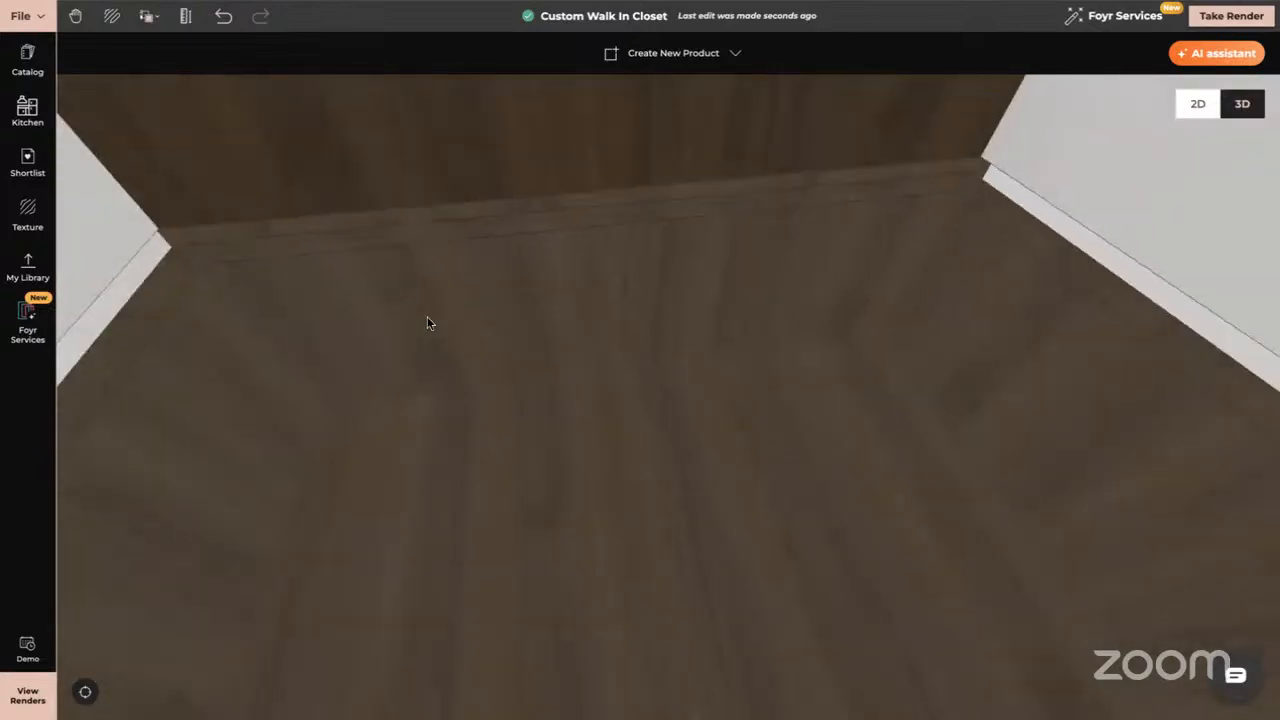
left_click_drag(409, 295, 403, 288)
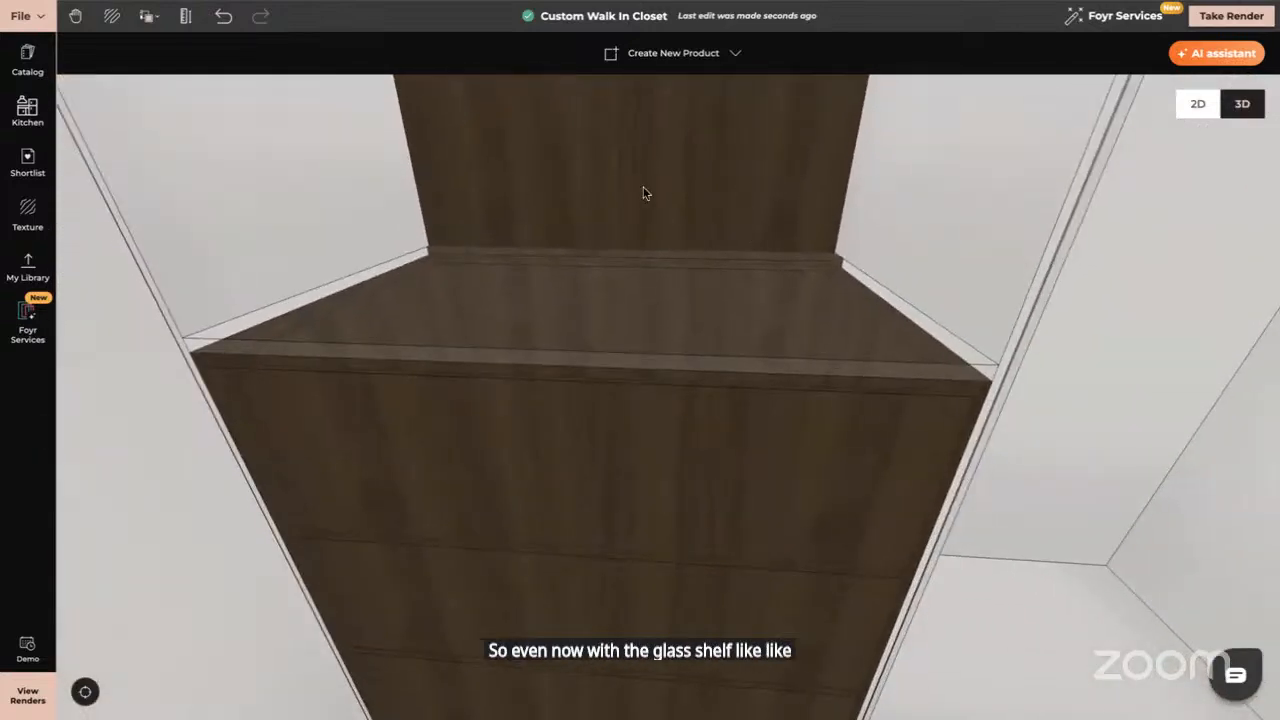
left_click_drag(644, 188, 668, 310)
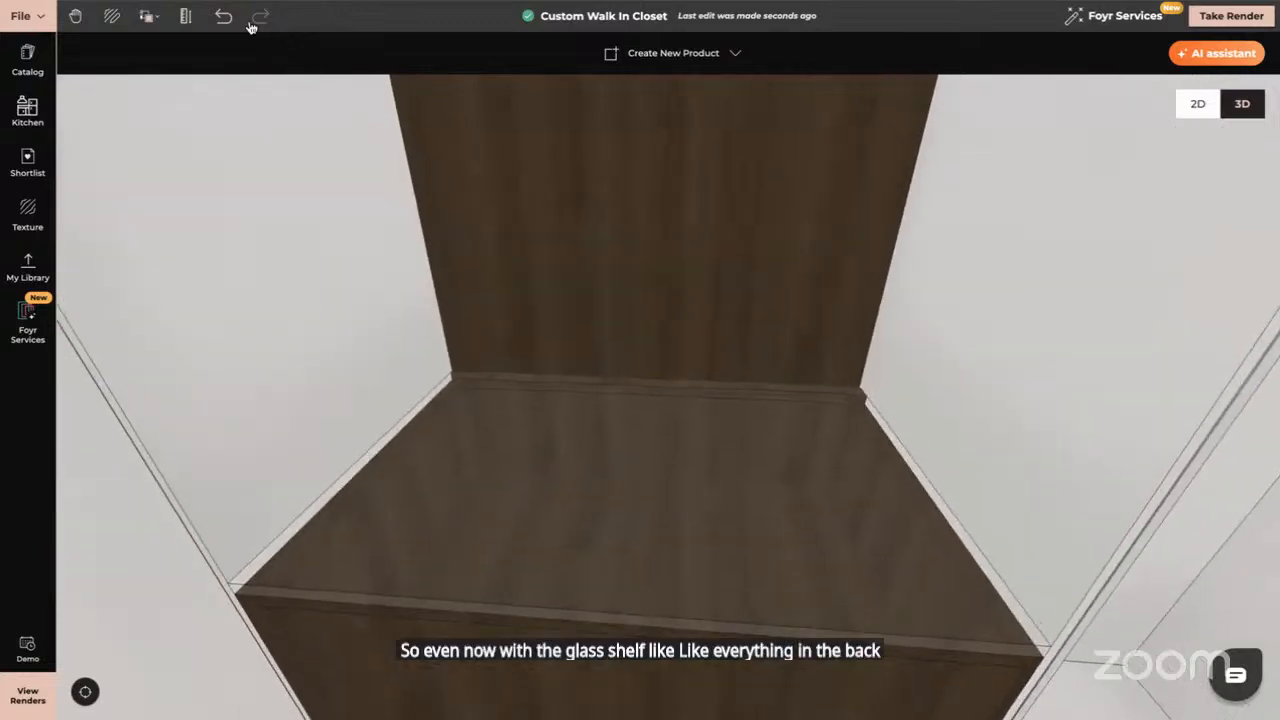
Copy the back wall's dark wood onto both cabinet side panels
left_click(148, 16)
left_click(200, 77)
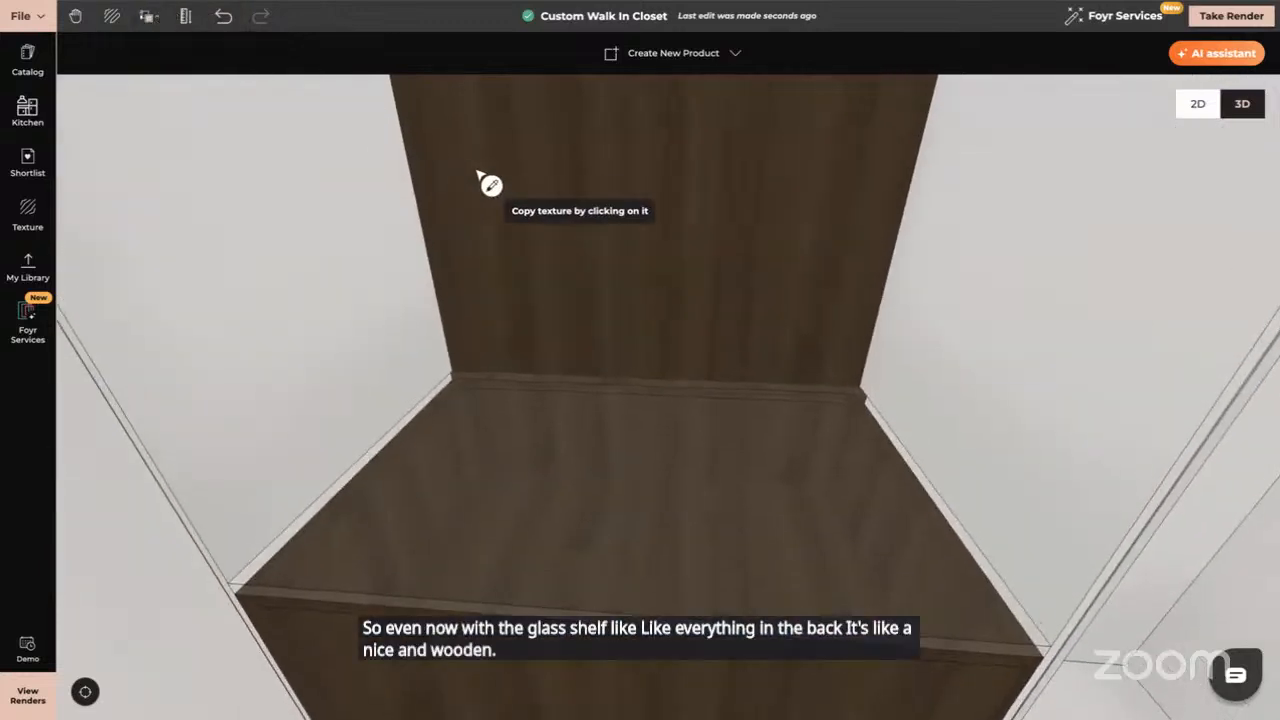
left_click(478, 176)
left_click(343, 237)
left_click(971, 294)
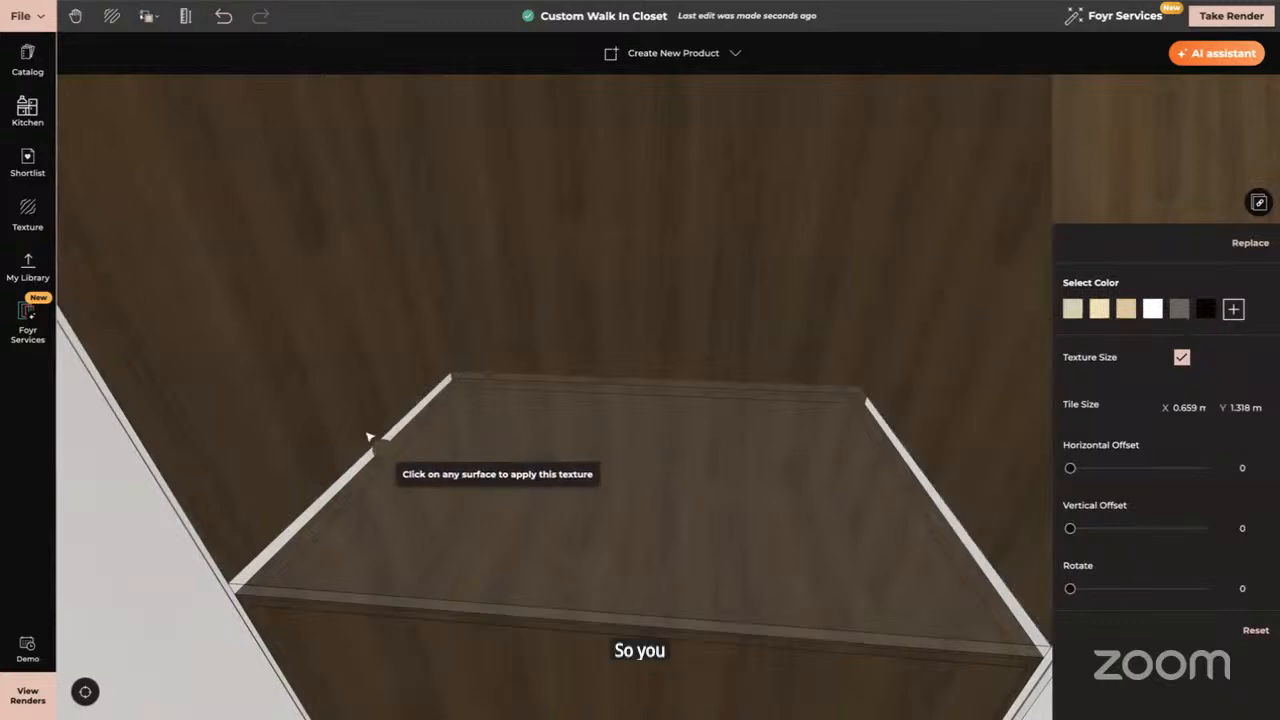
left_click_drag(368, 437, 535, 397)
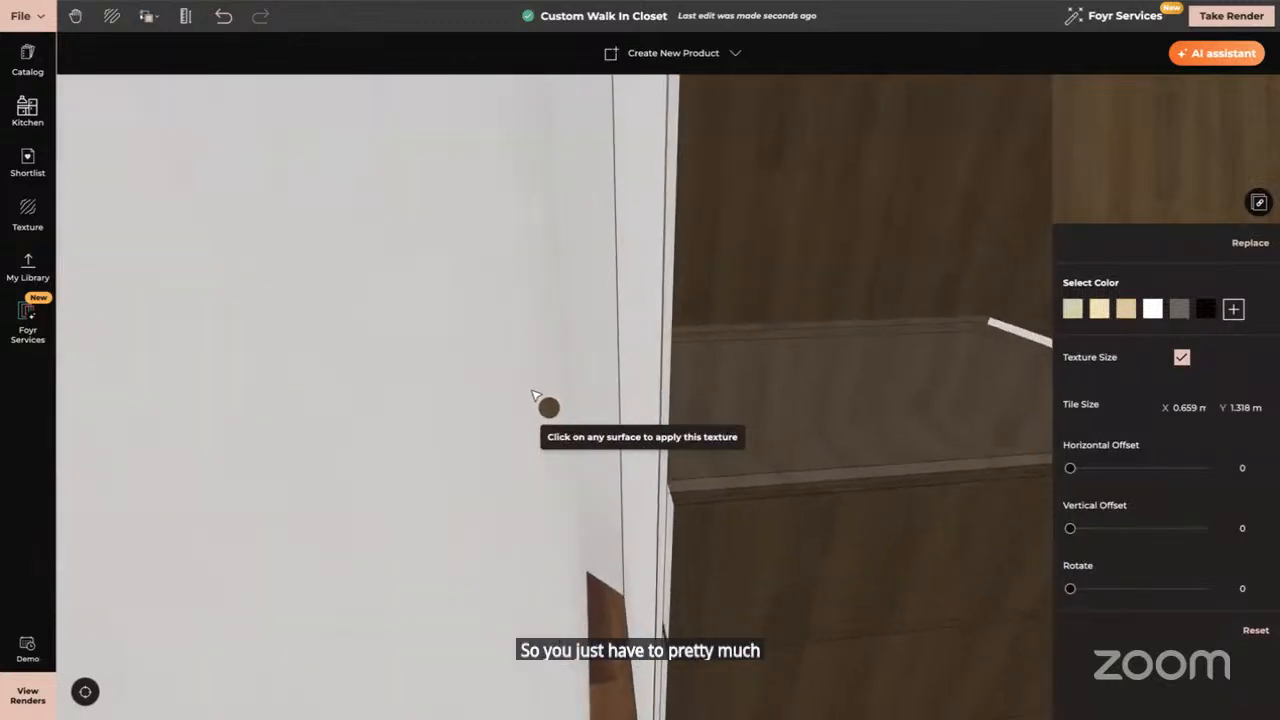
Give the white edge strips beside the shelf the dark wood
left_click(664, 490)
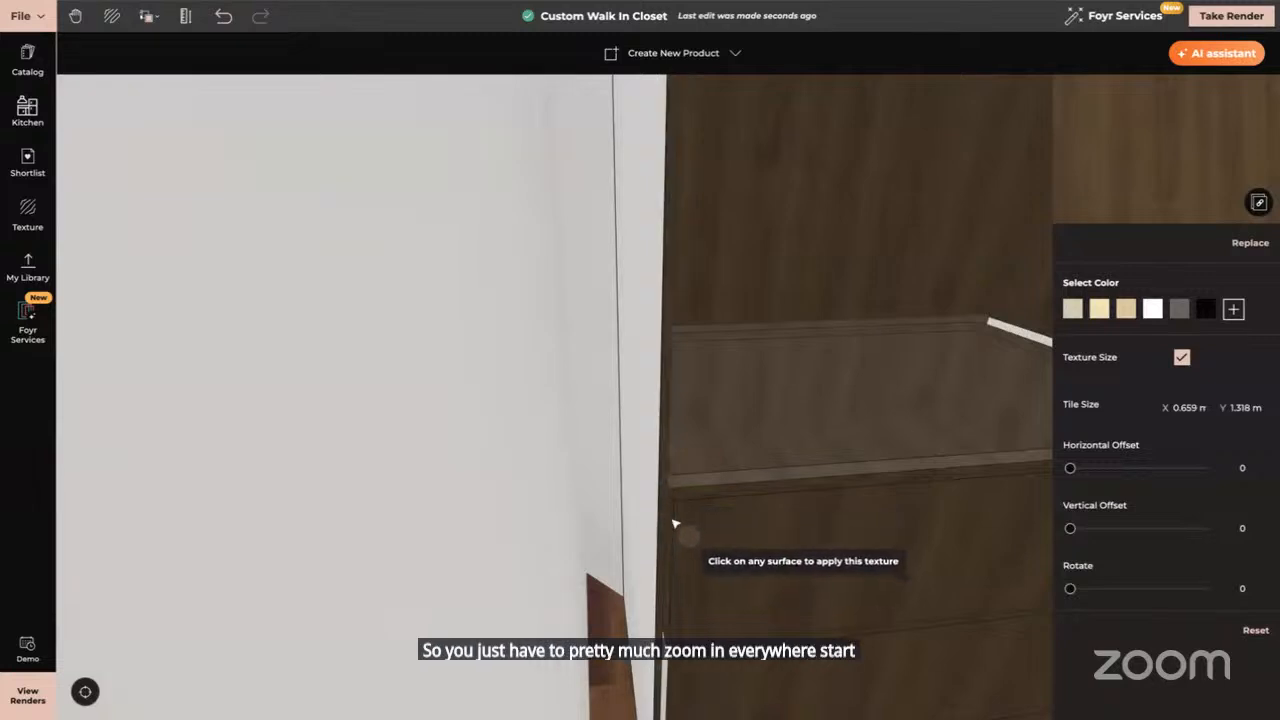
left_click(657, 594)
left_click_drag(712, 598, 871, 477)
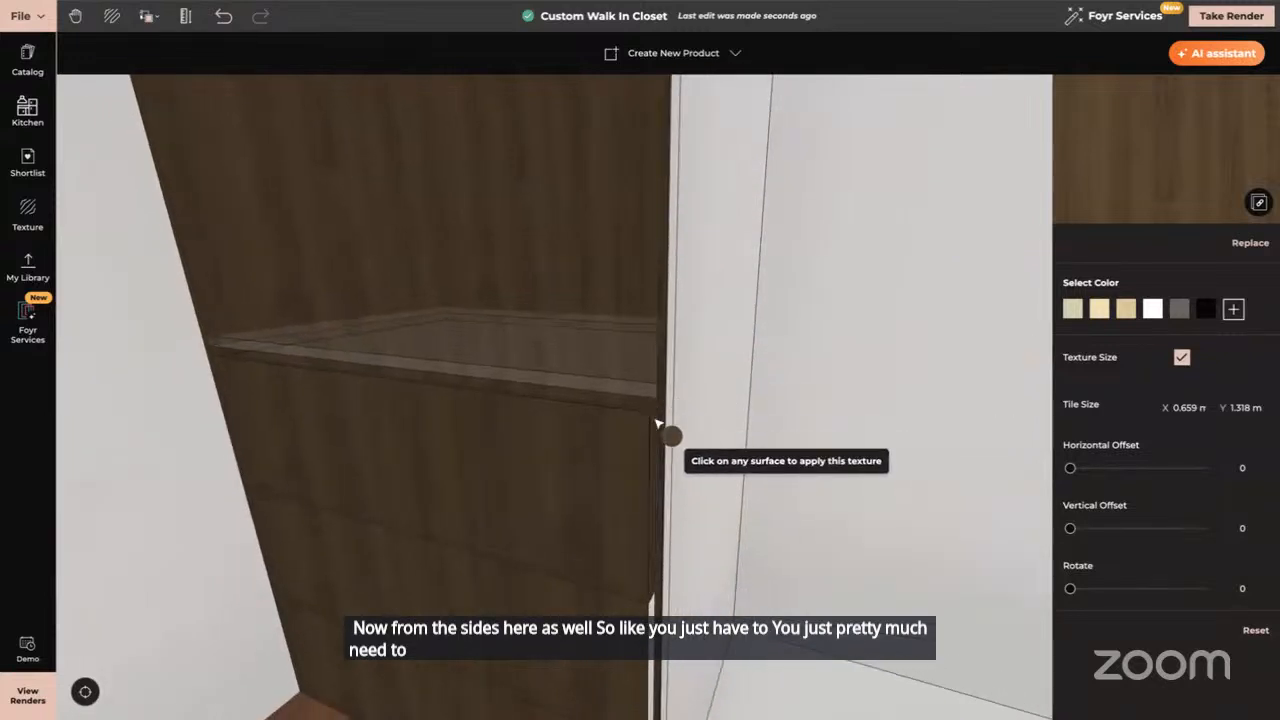
scroll(660, 553, "up", 2)
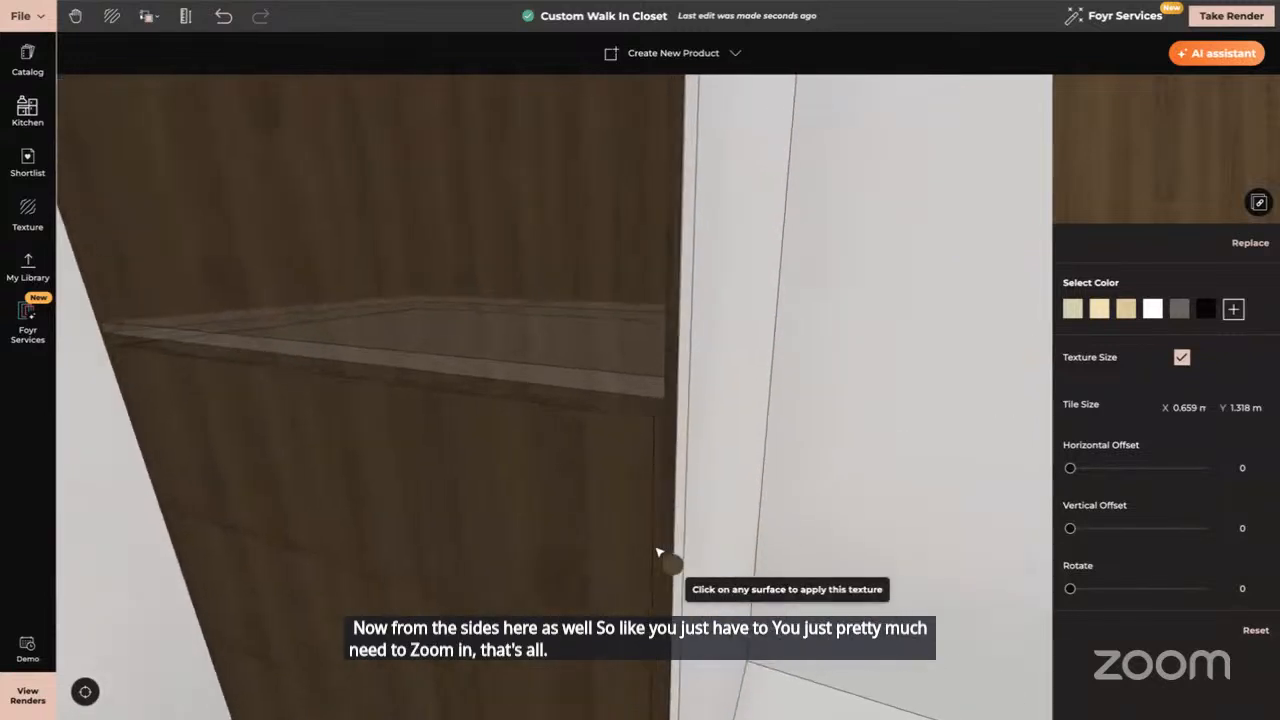
scroll(660, 553, "up", 5)
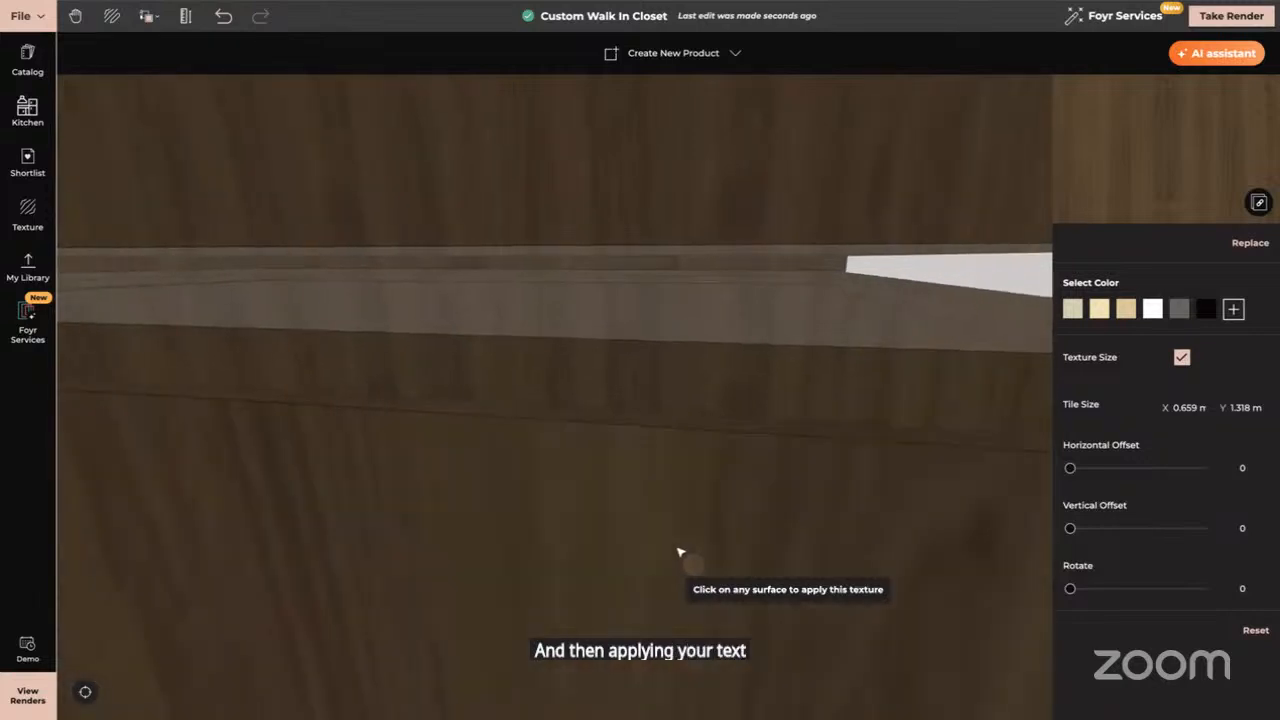
scroll(665, 552, "up", 5)
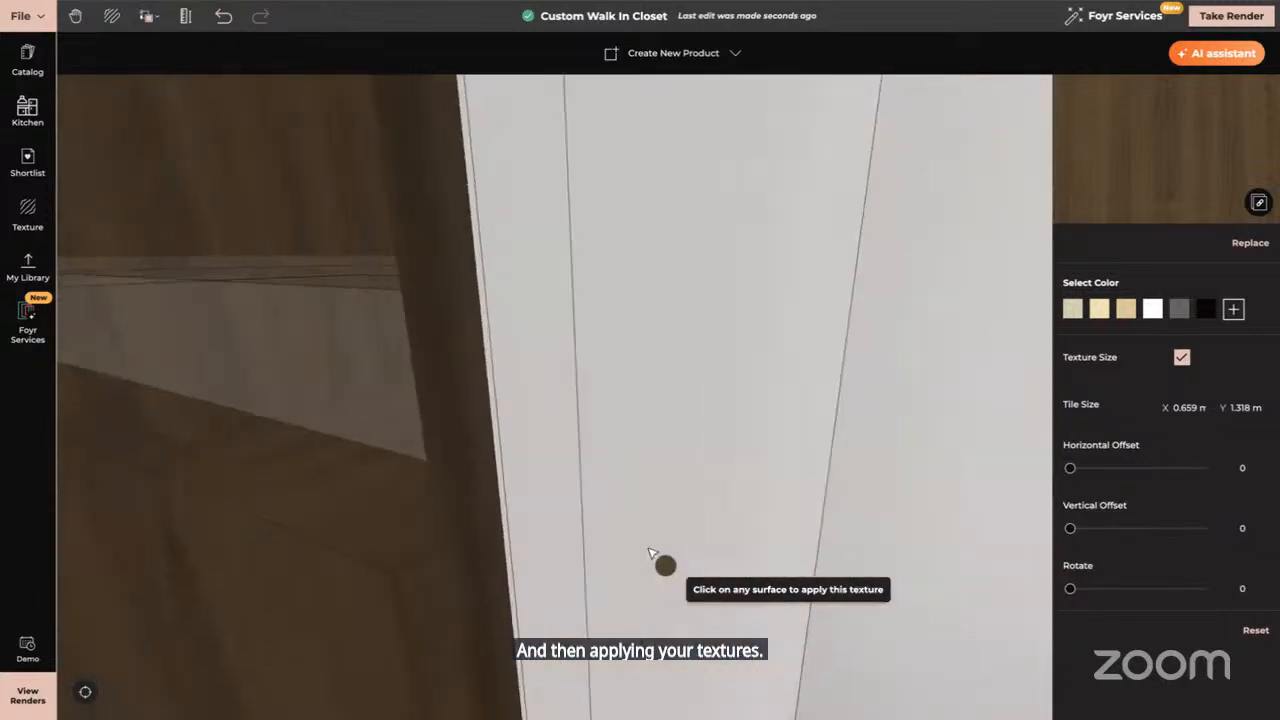
Cover the remaining white panel and thin strips with dark wood, then stop applying
left_click(600, 445)
left_click(549, 375)
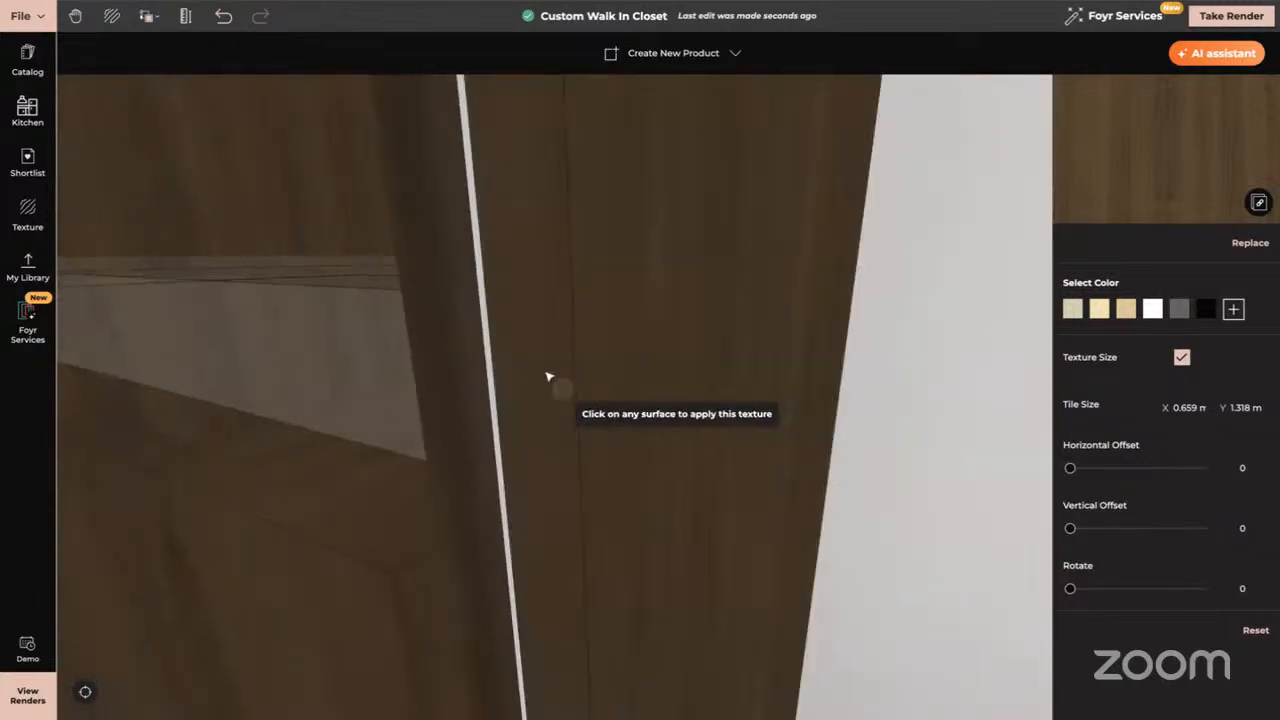
left_click(491, 350)
scroll(529, 350, "down", 3)
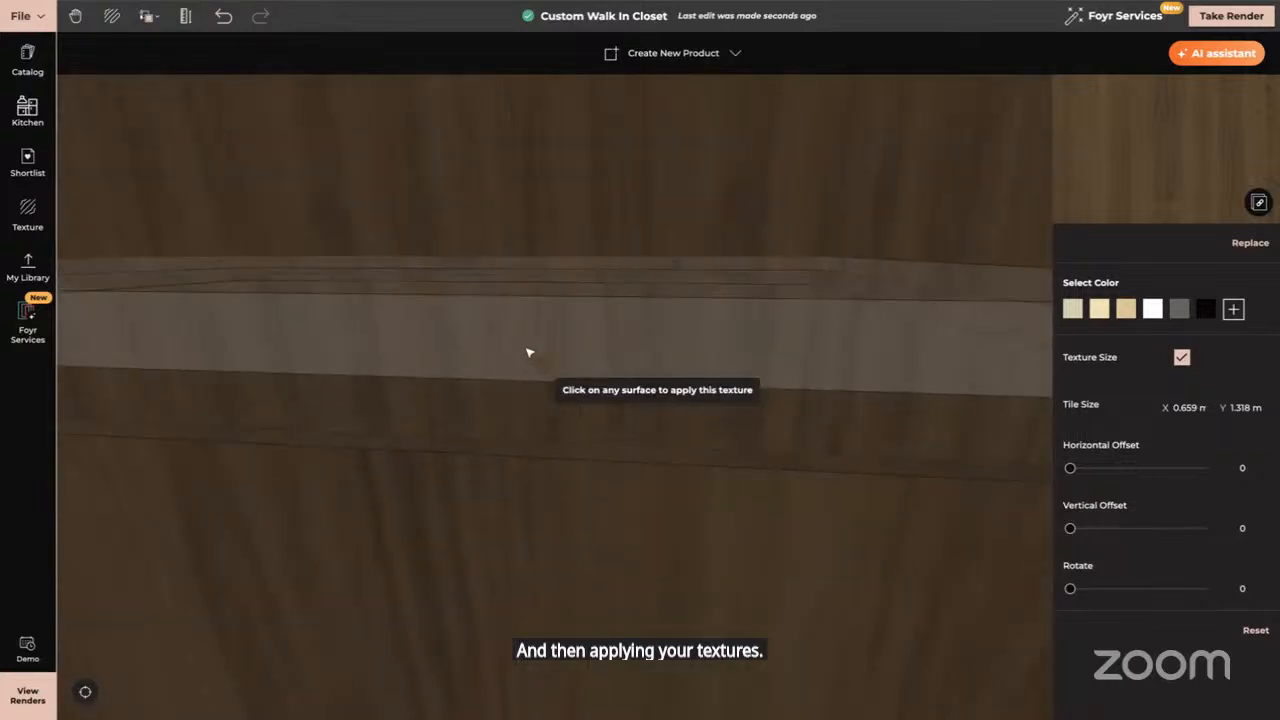
scroll(529, 352, "down", 5)
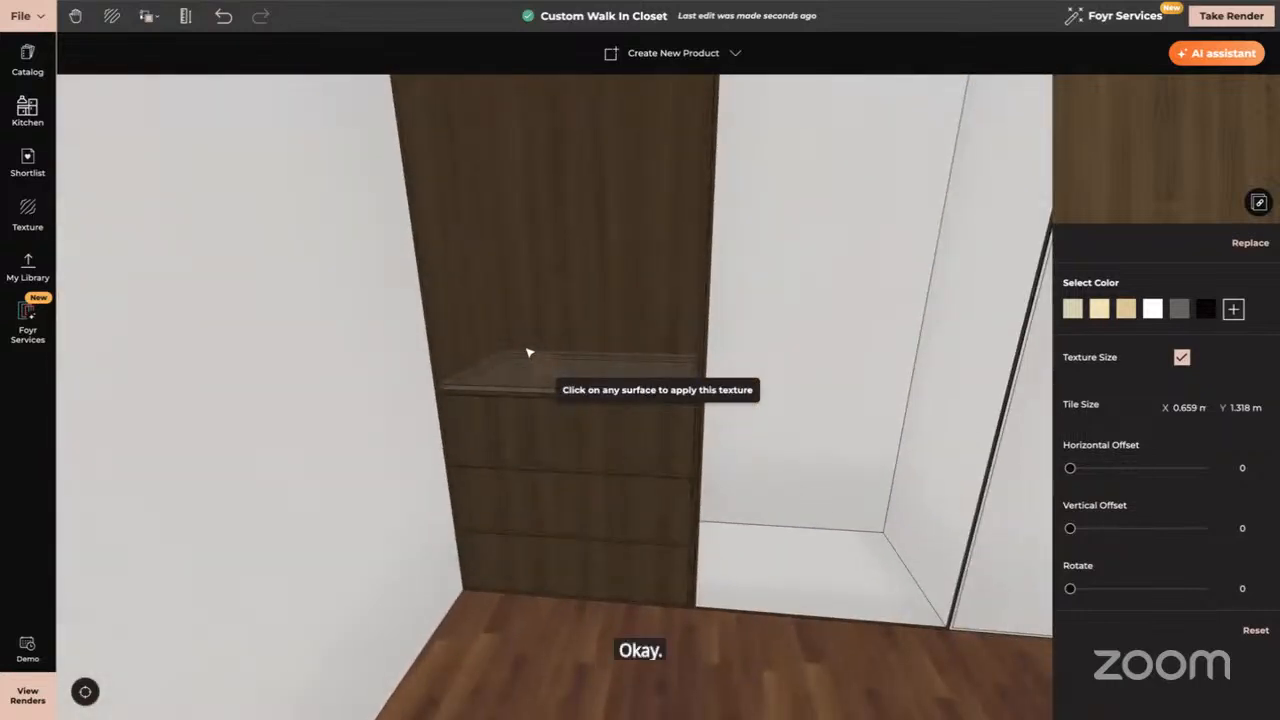
key("Escape")
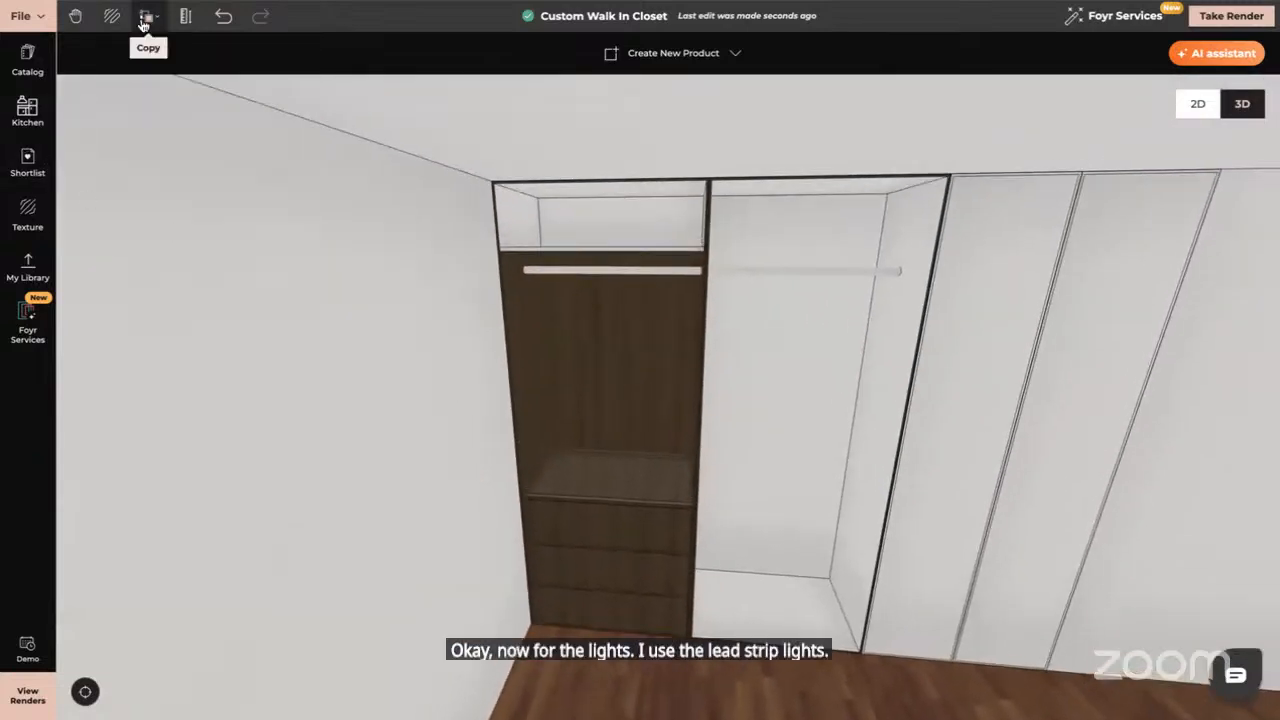
Copy the cabinet's dark wood onto the top compartment's back and left side panels
left_click(143, 24)
left_click(174, 80)
left_click(586, 334)
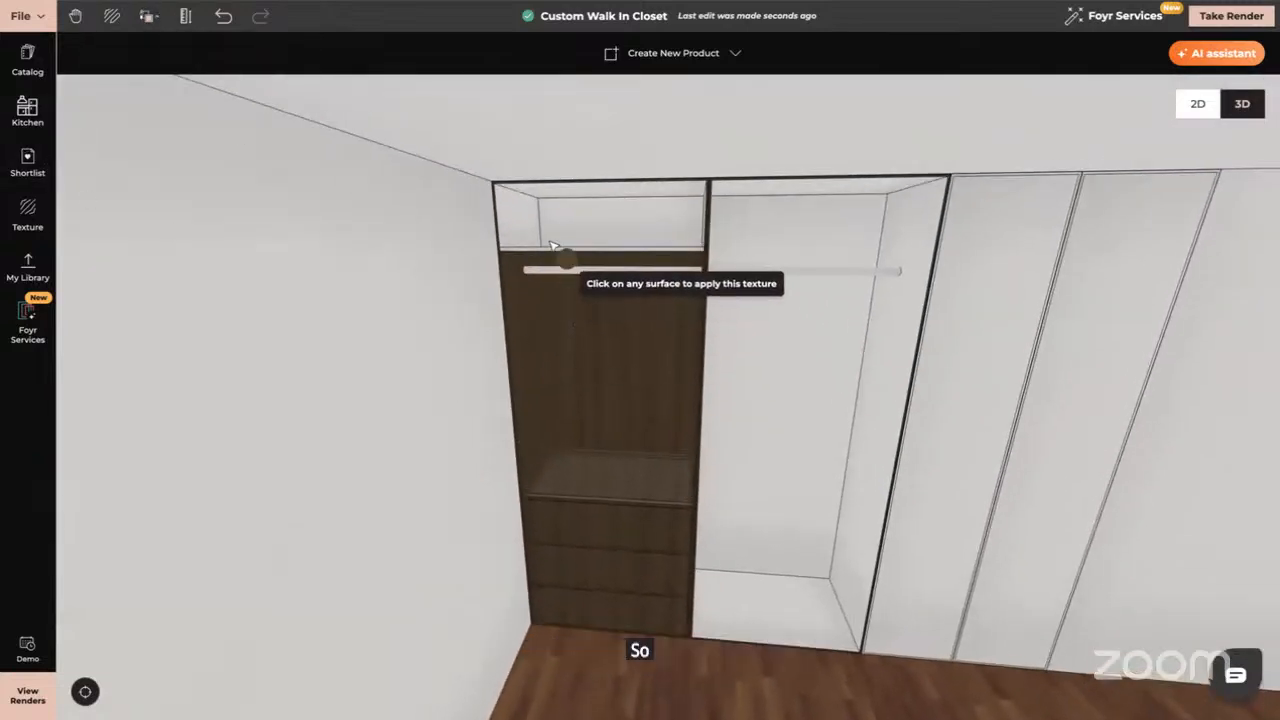
left_click(552, 240)
left_click(535, 242)
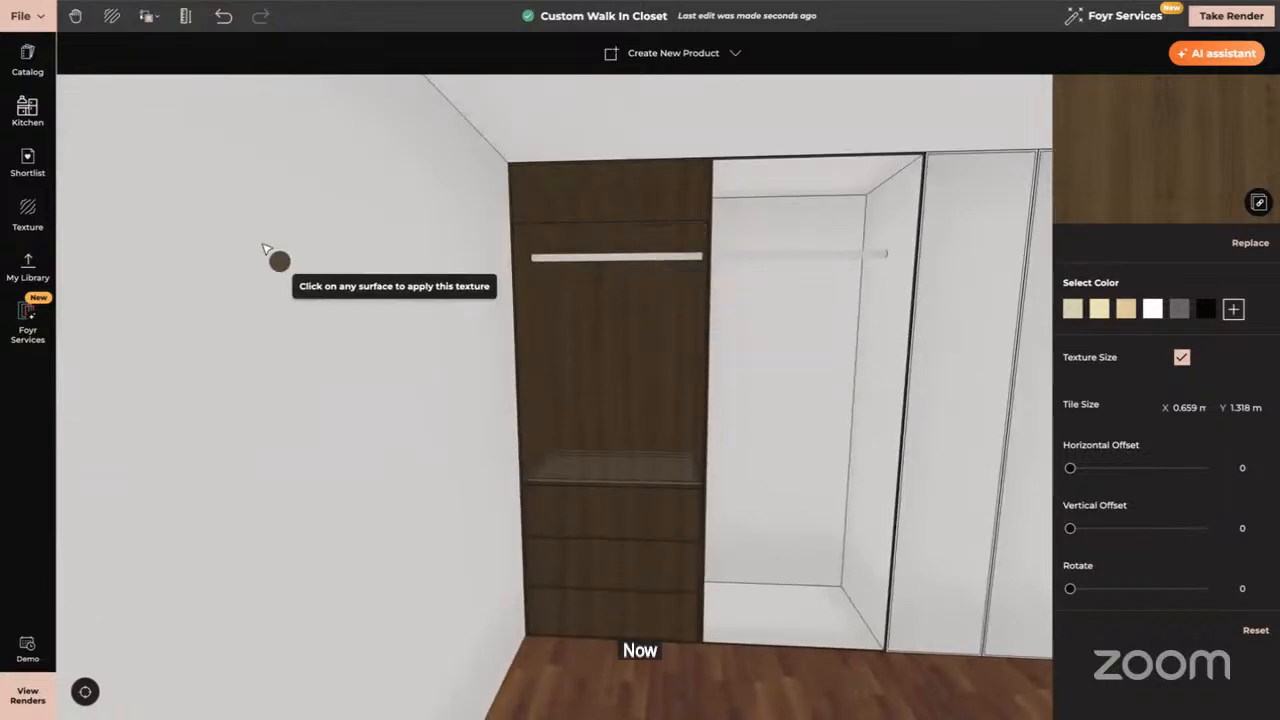
Search 'bra' under Metal and apply Brass Chrome to the hanging rails
left_click(27, 215)
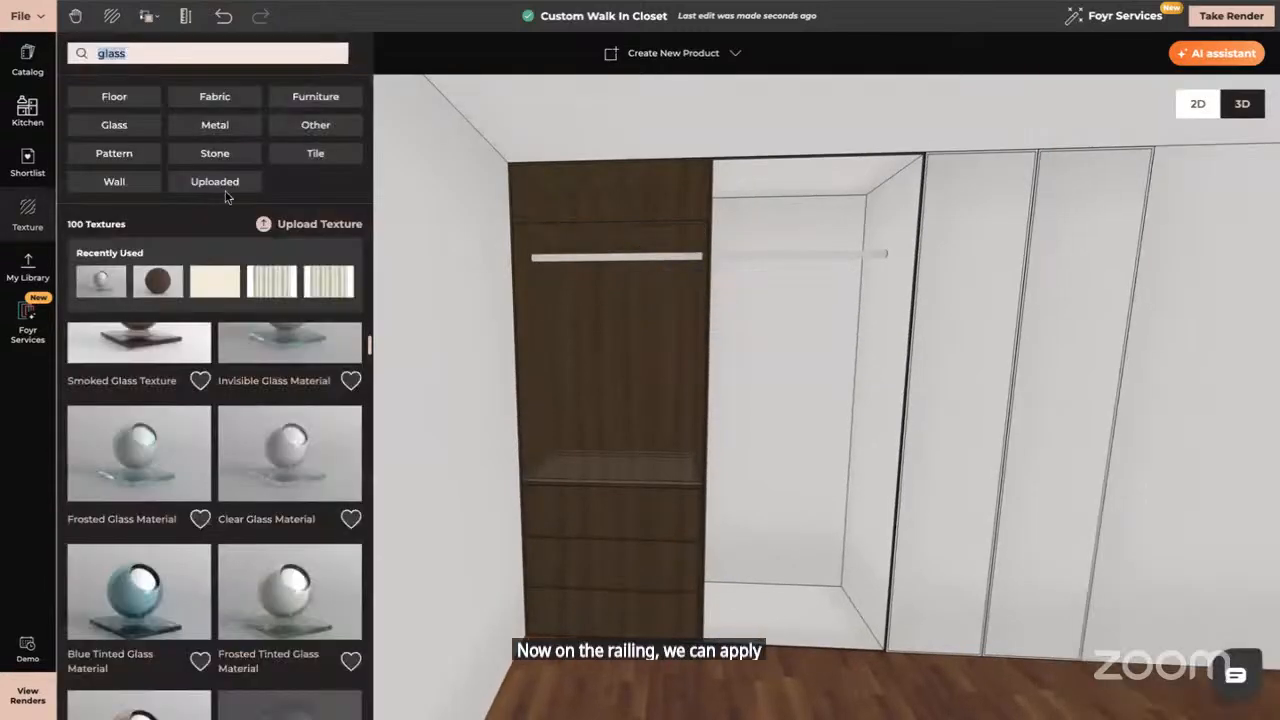
key("BackSpace")
type("bra")
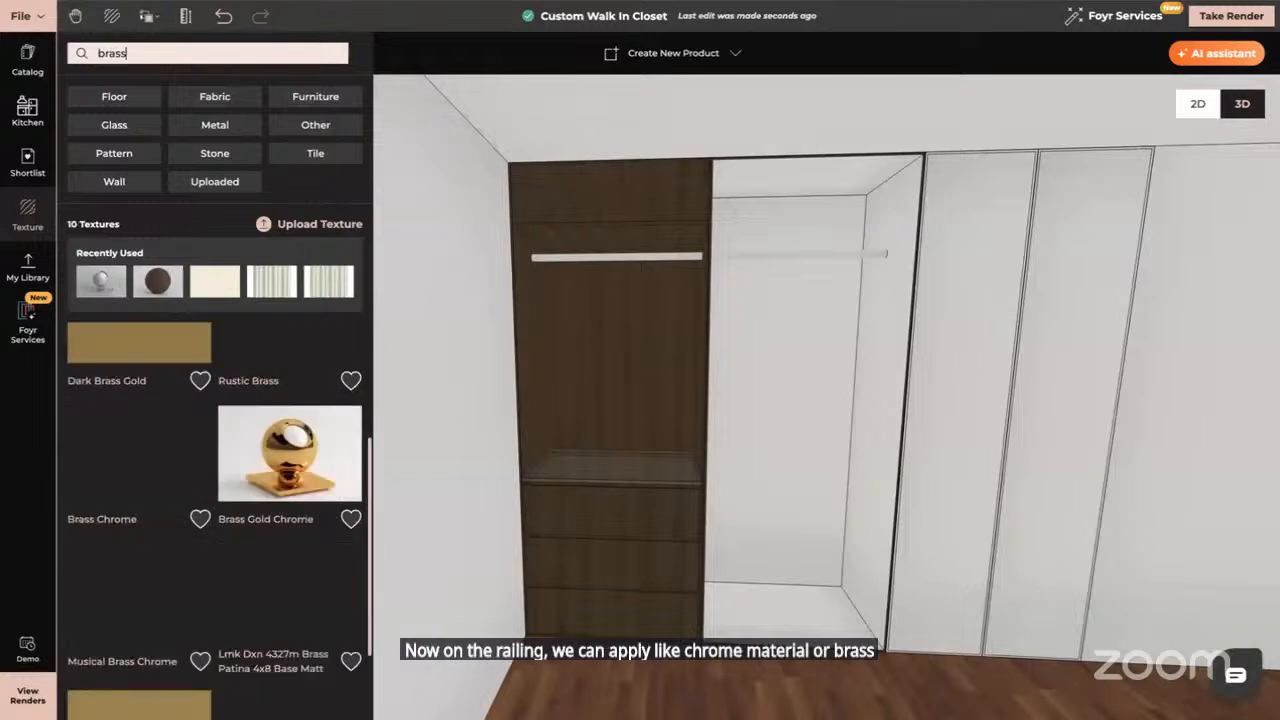
left_click(258, 128)
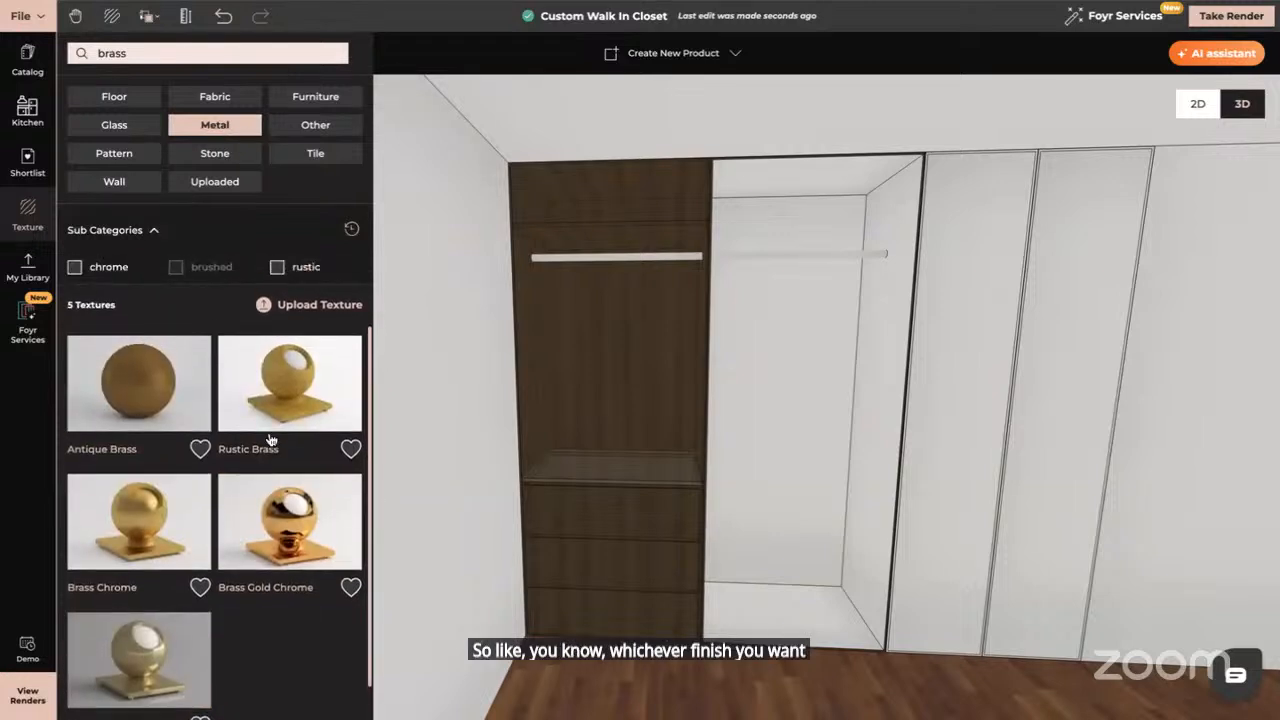
scroll(270, 439, "down", 2)
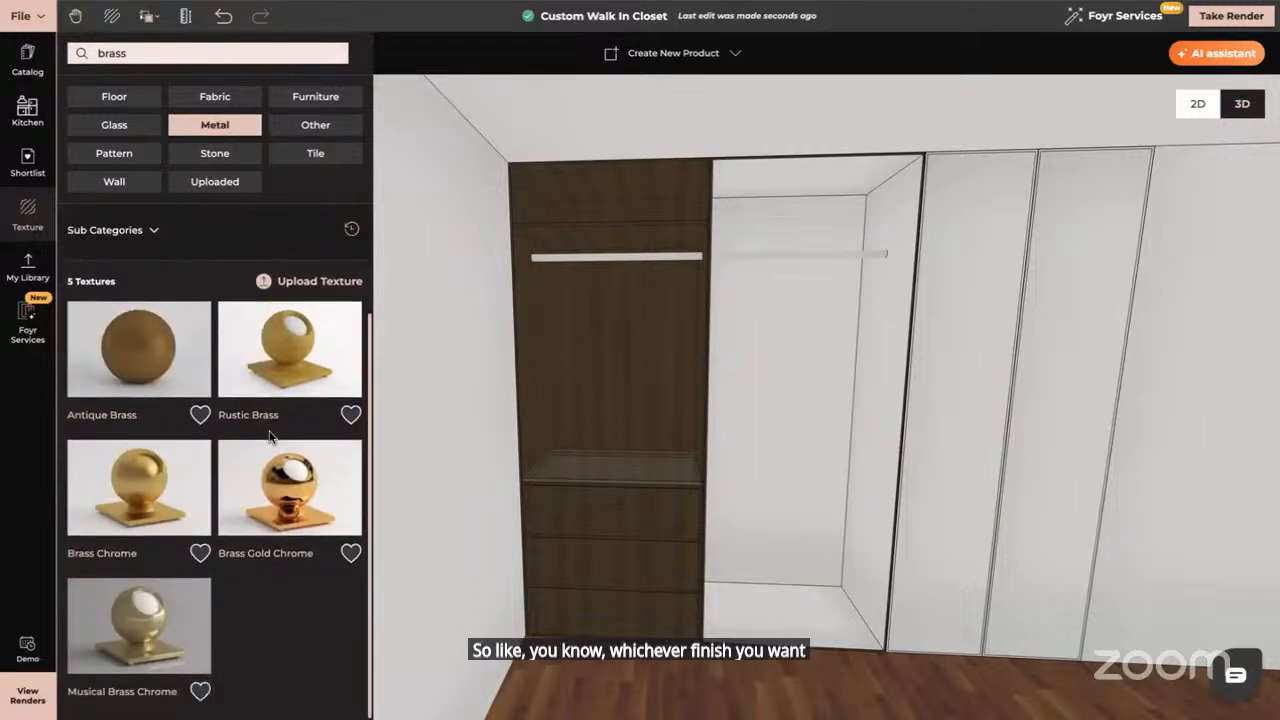
left_click(153, 470)
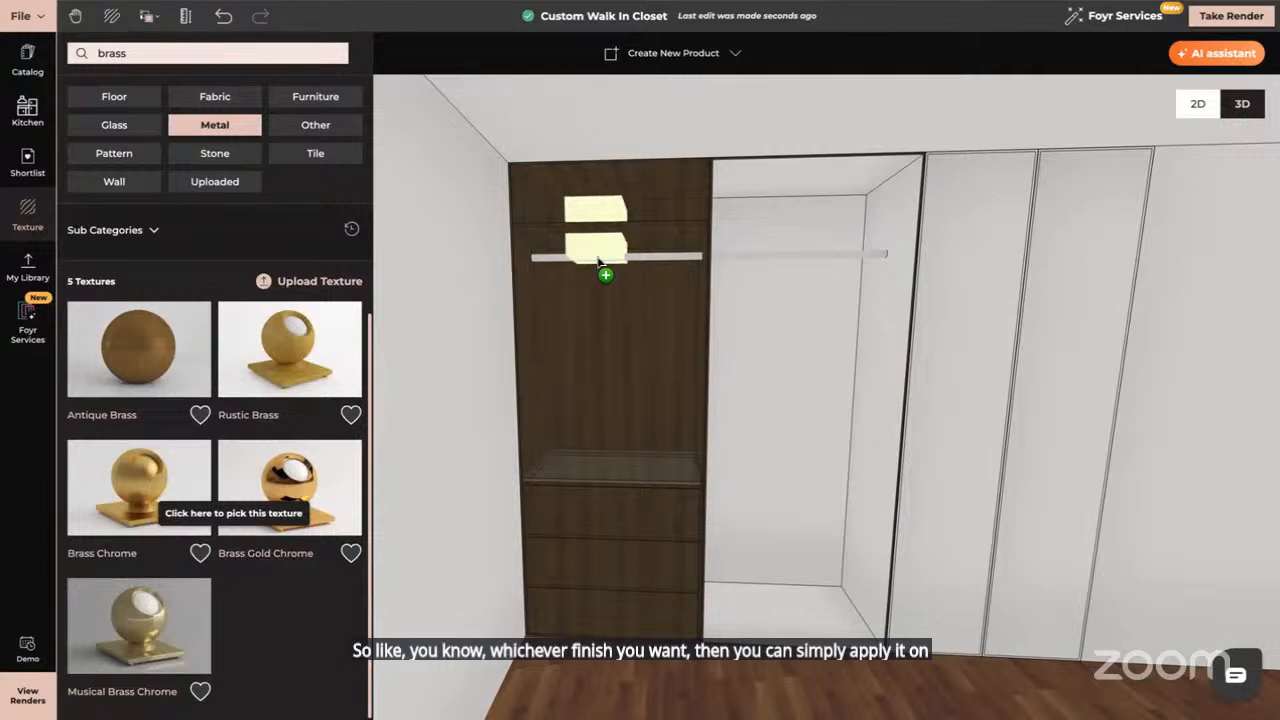
left_click(598, 262)
left_click(580, 443)
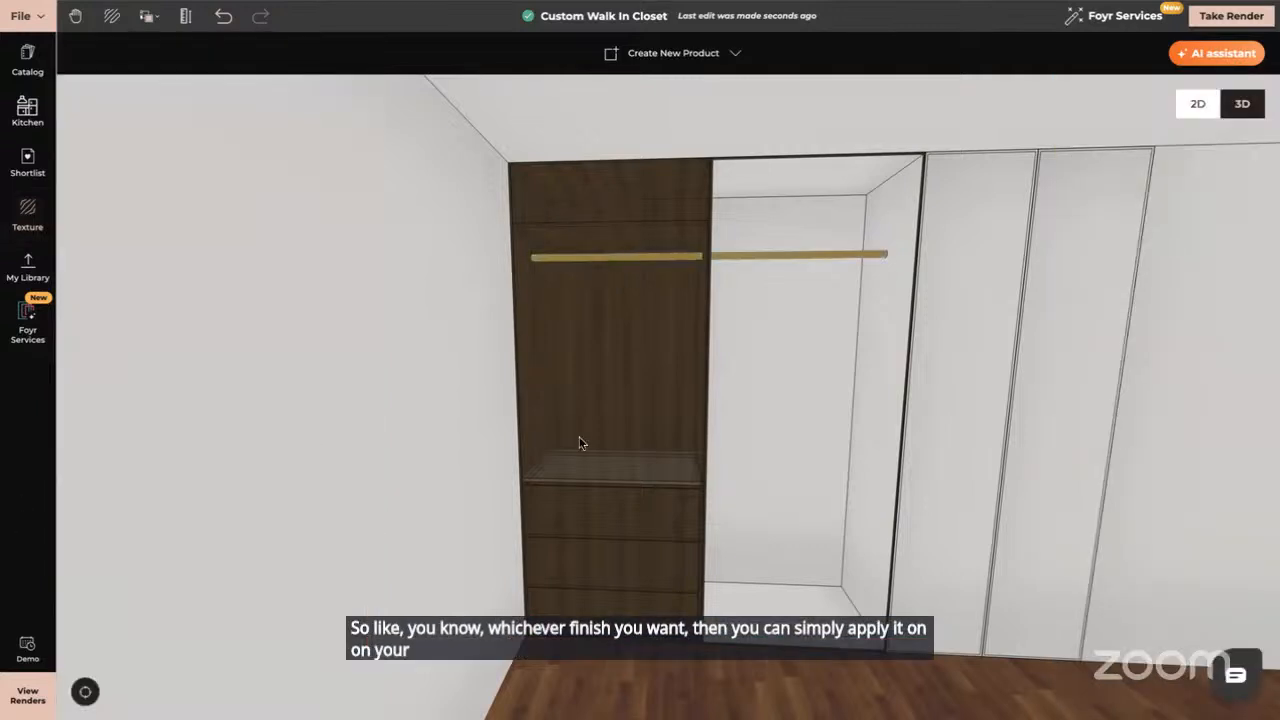
left_click_drag(580, 443, 594, 446)
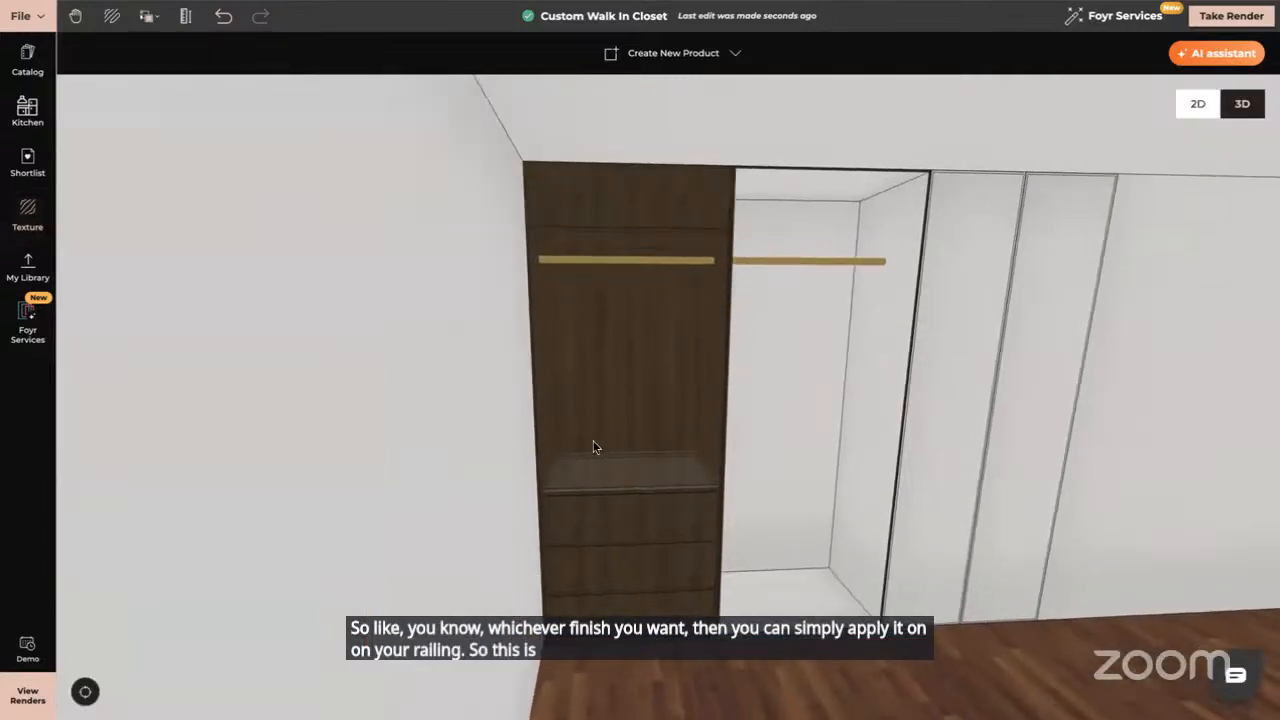
Search the catalog for 'strip led' and drop a Neutral Strip Light on the wardrobe's top panel
left_click(27, 55)
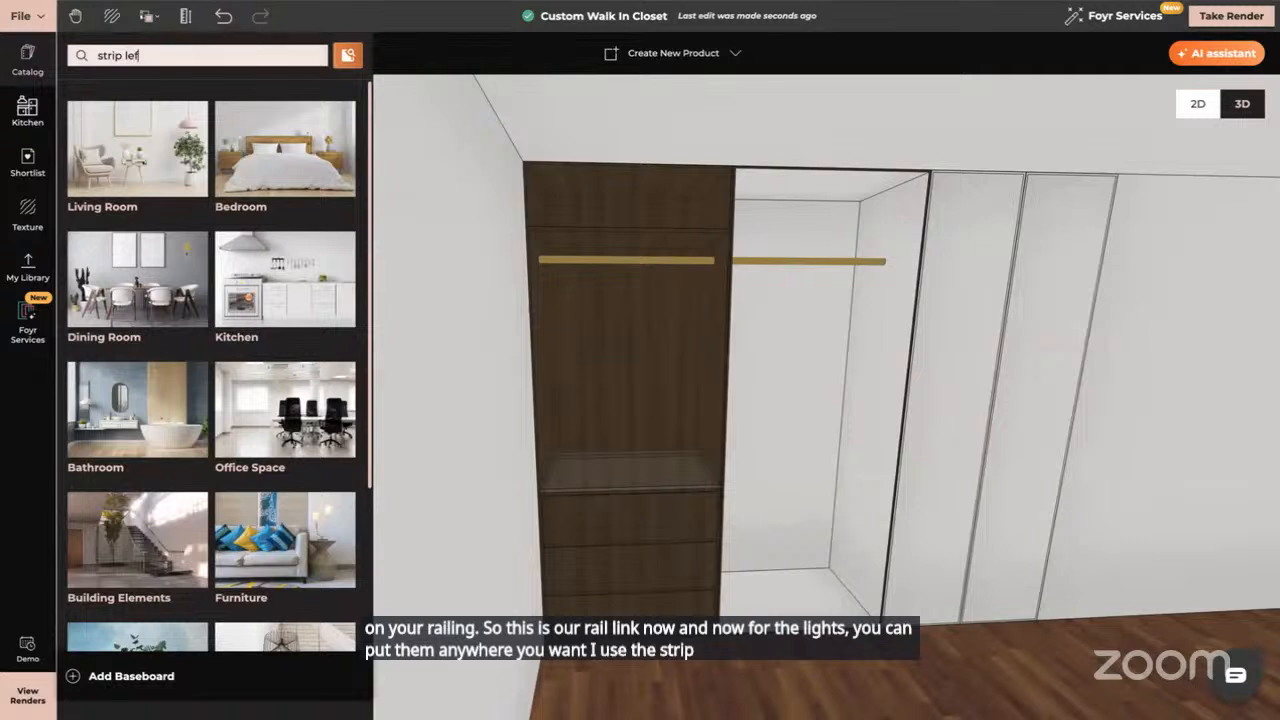
key("Return")
type("d")
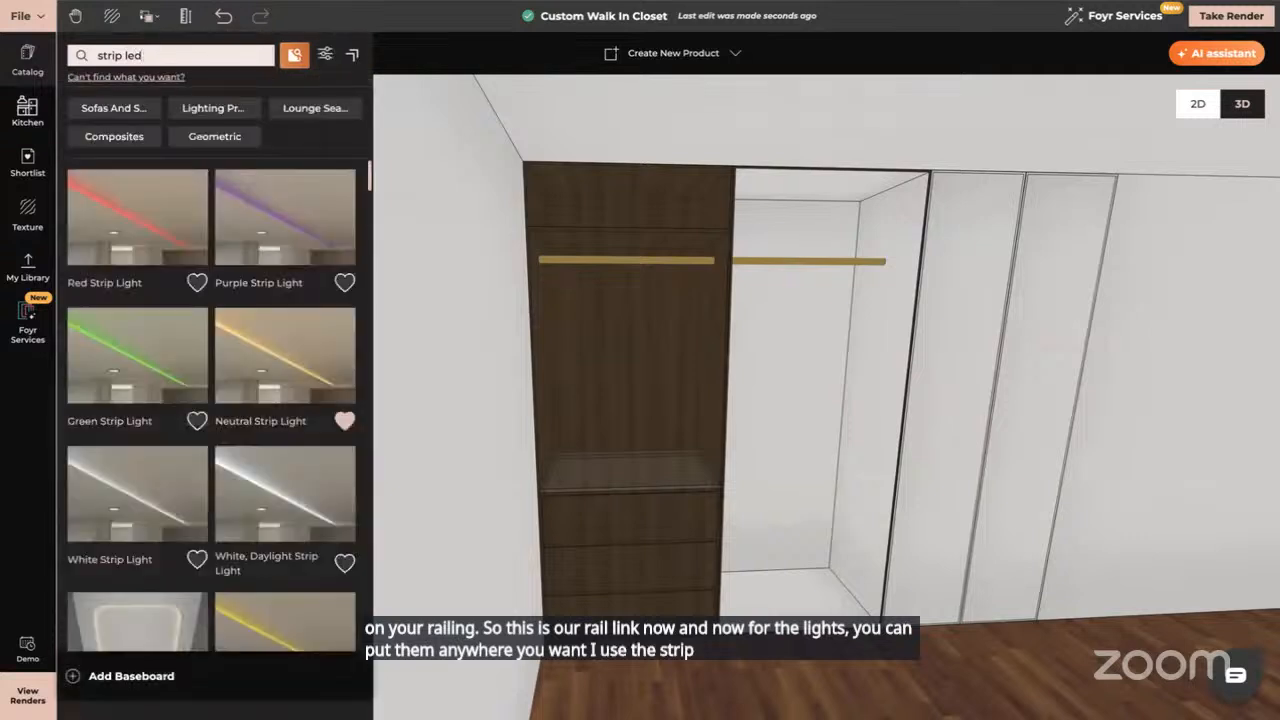
key("Return")
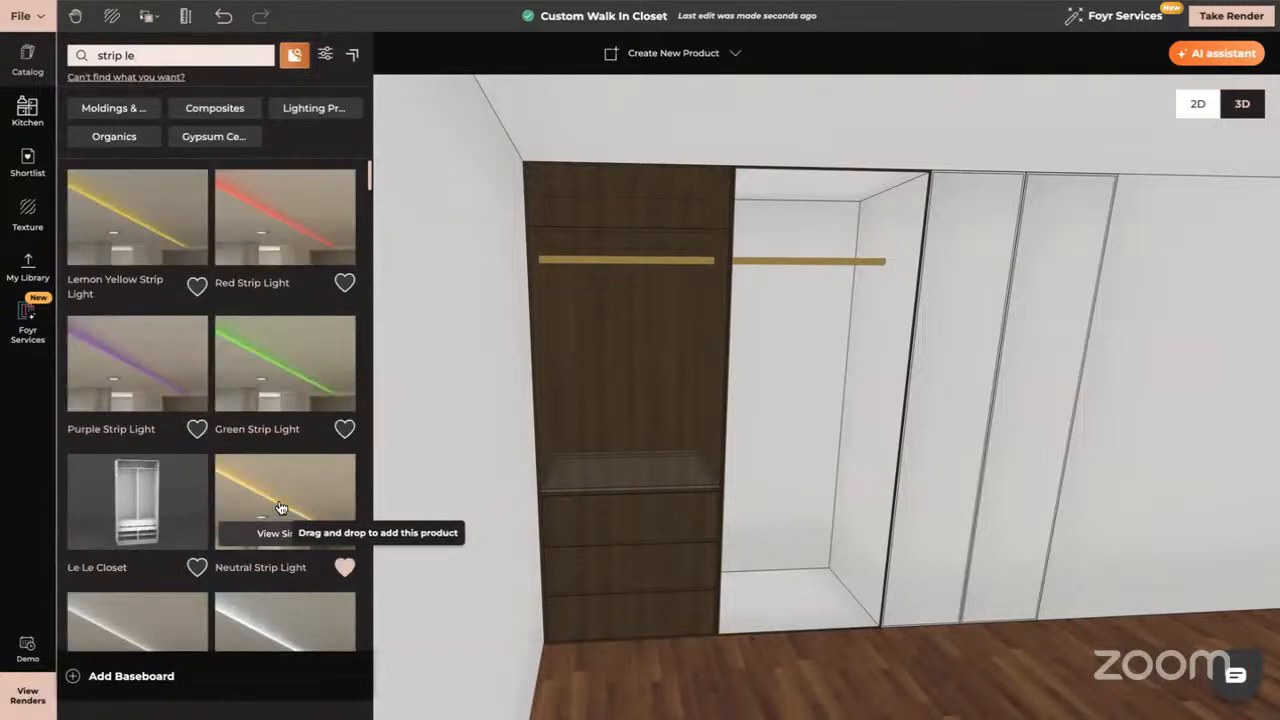
left_click_drag(281, 508, 576, 449)
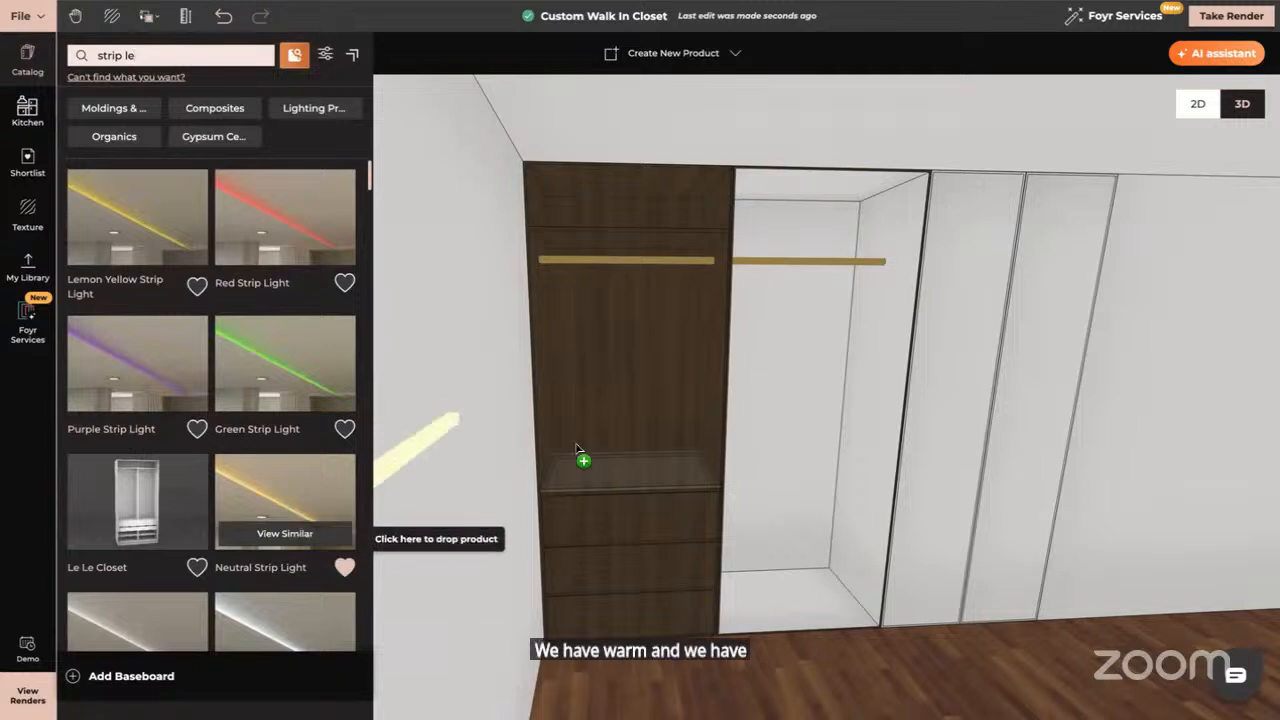
left_click(644, 223)
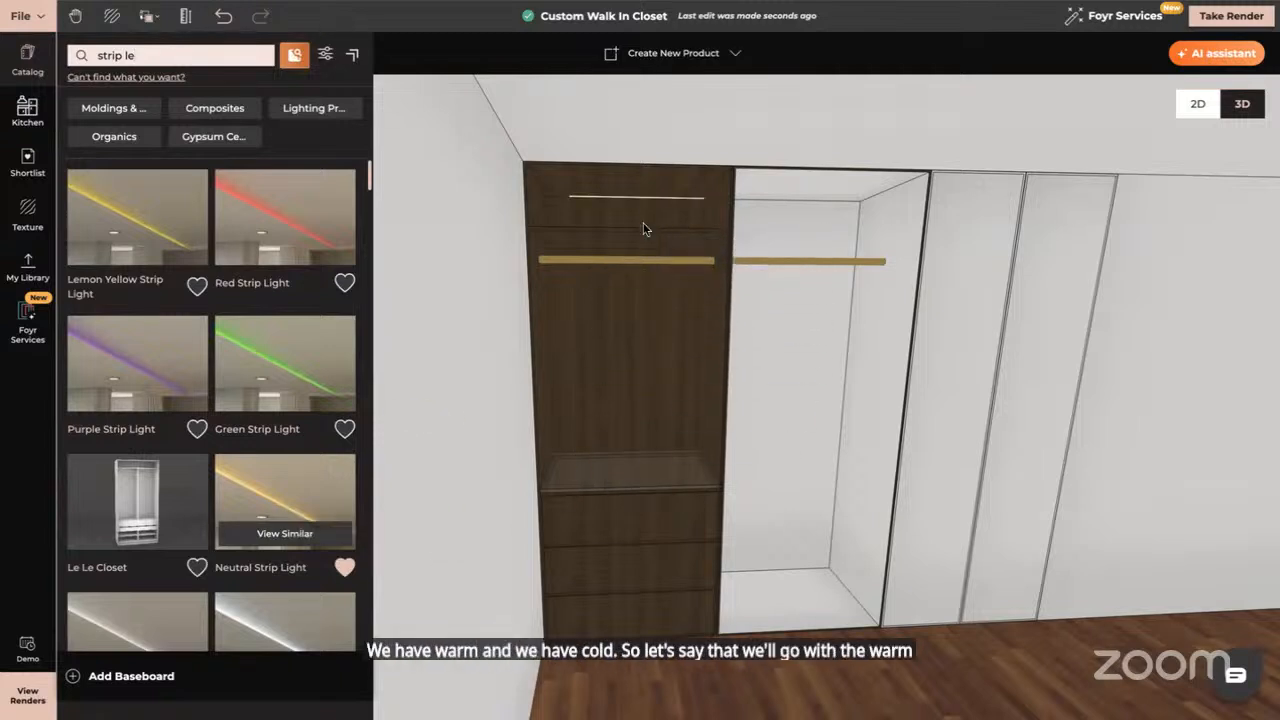
Select the newly placed strip light at the top of the wardrobe
left_click(622, 200)
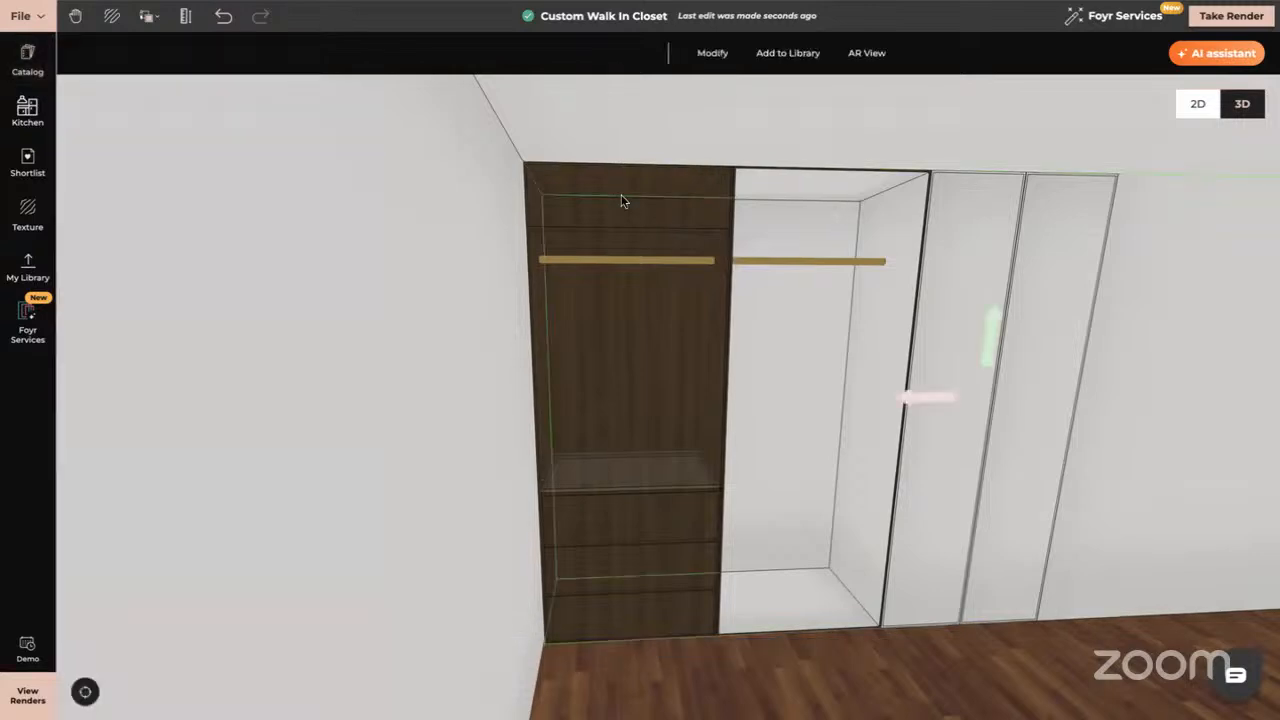
scroll(622, 200, "up", 4)
left_click(621, 243)
left_click_drag(621, 243, 603, 394)
scroll(603, 394, "up", 5)
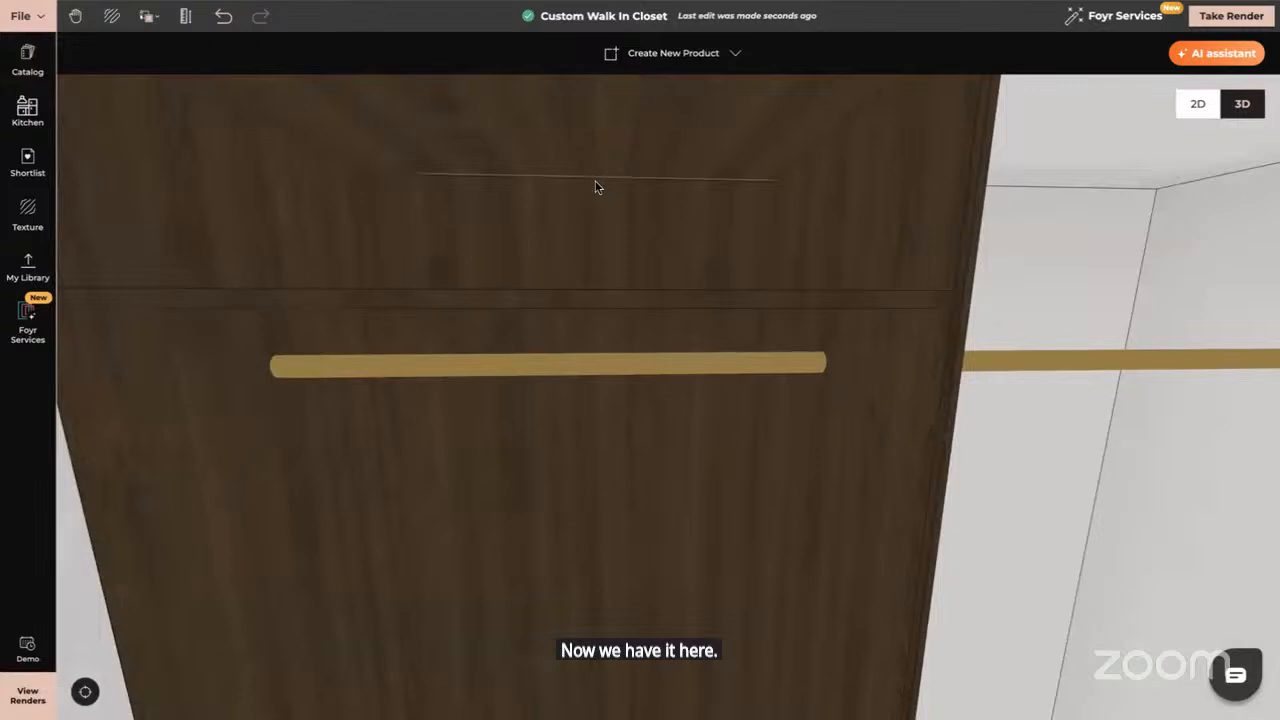
left_click(593, 183)
scroll(594, 183, "up", 8)
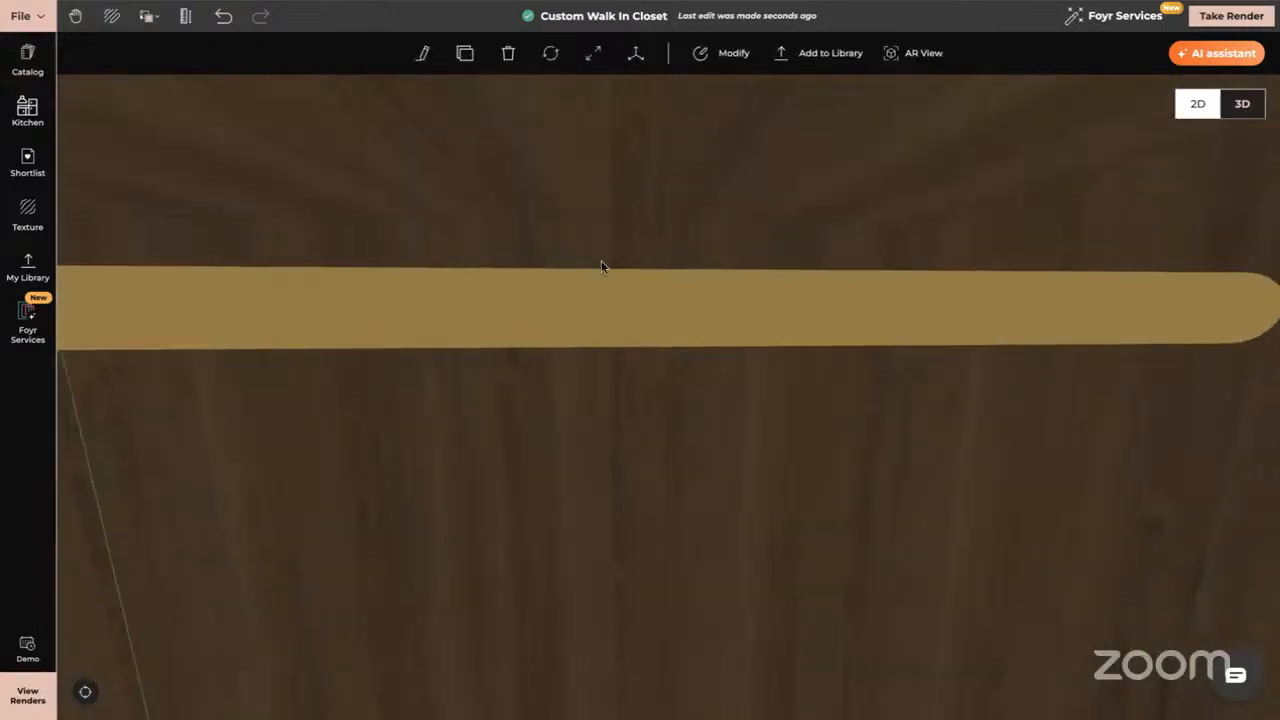
scroll(615, 409, "down", 2)
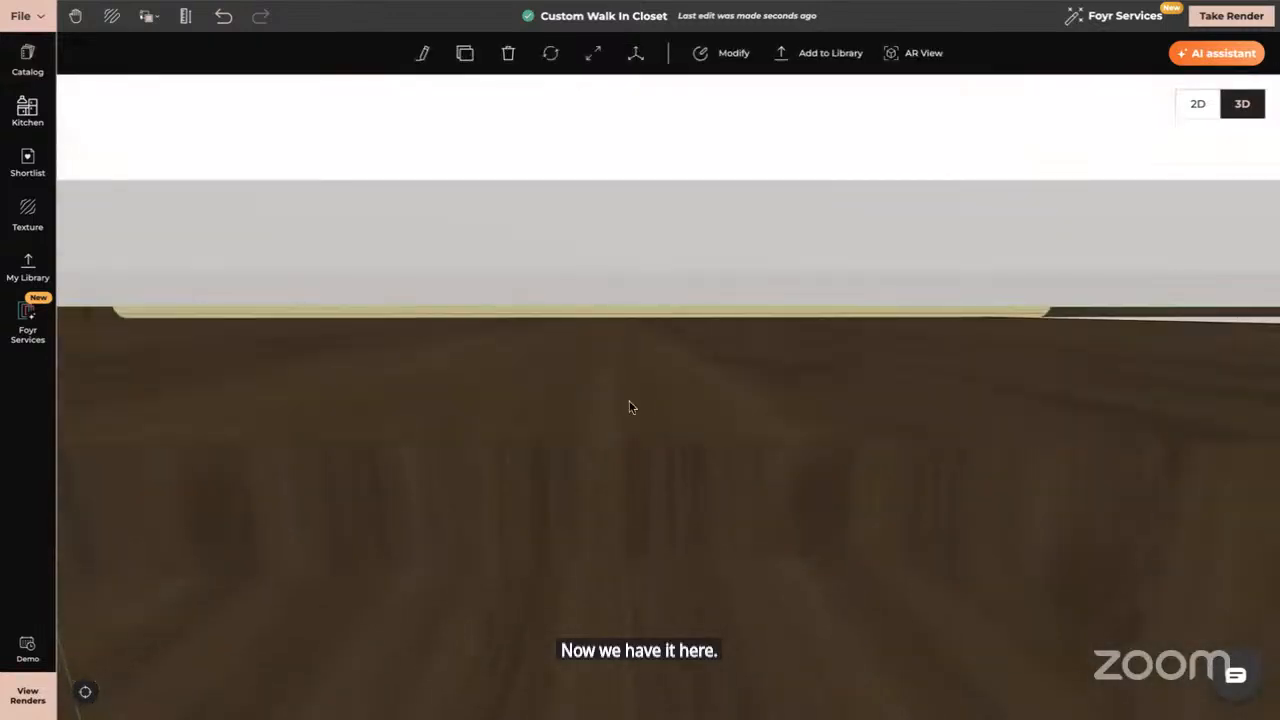
left_click(606, 316)
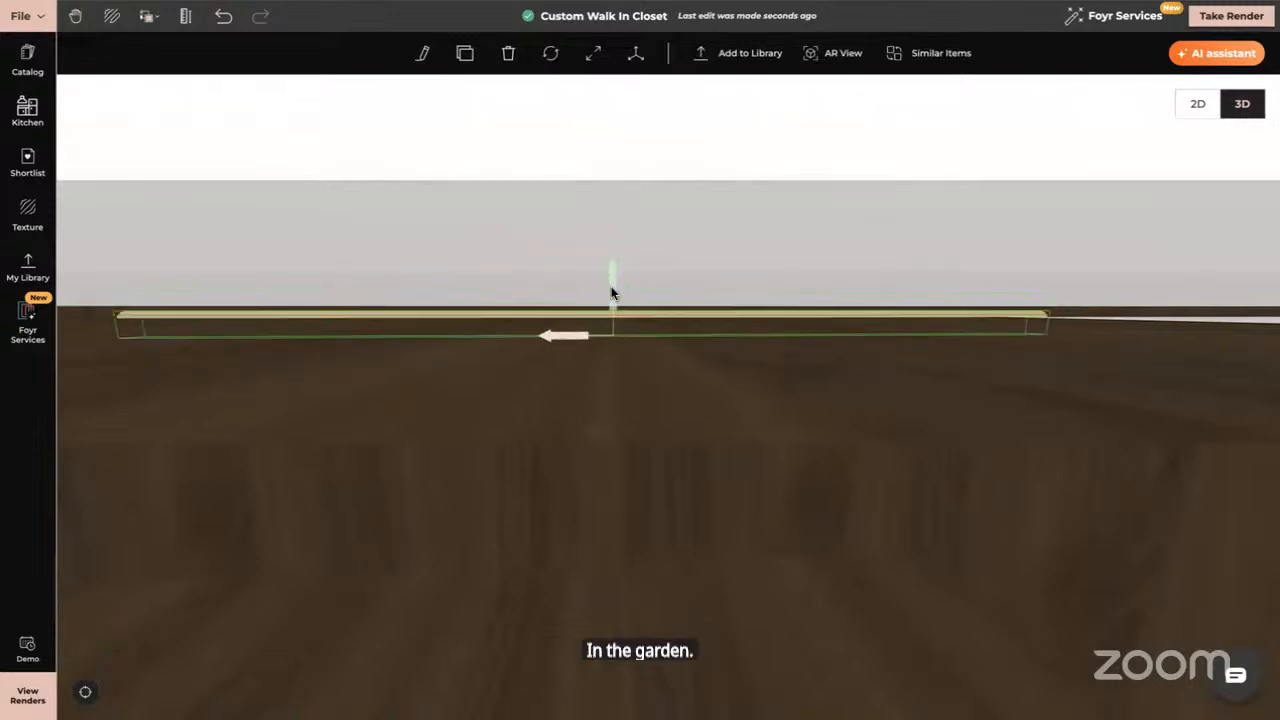
left_click_drag(613, 293, 591, 489)
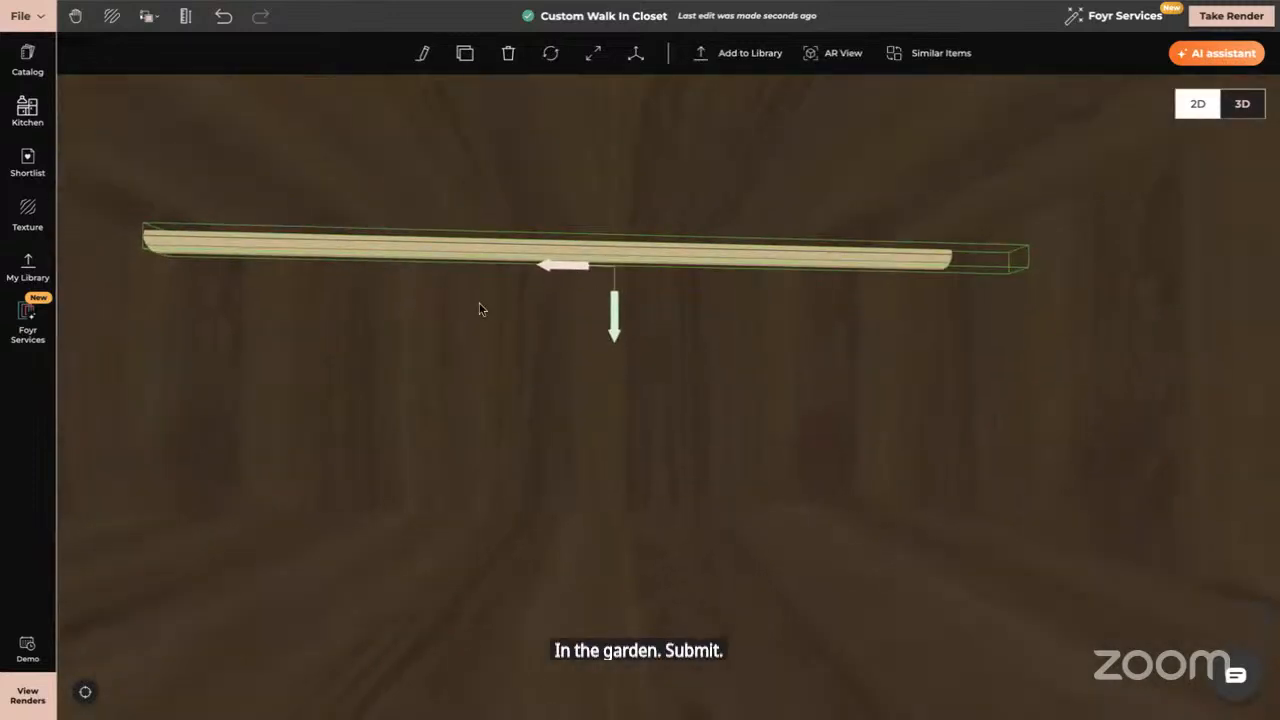
scroll(480, 309, "down", 5)
left_click_drag(663, 403, 591, 397)
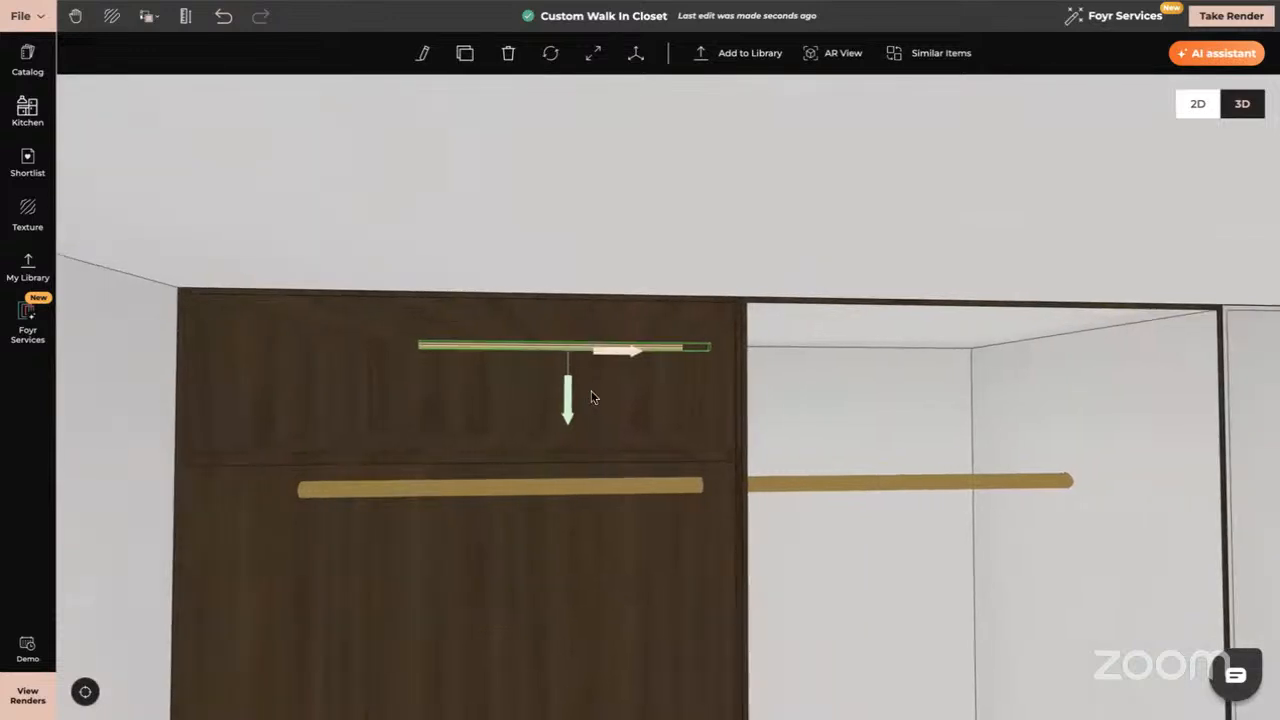
Resize the strip light, lengthening it to the right and further left
left_click(593, 58)
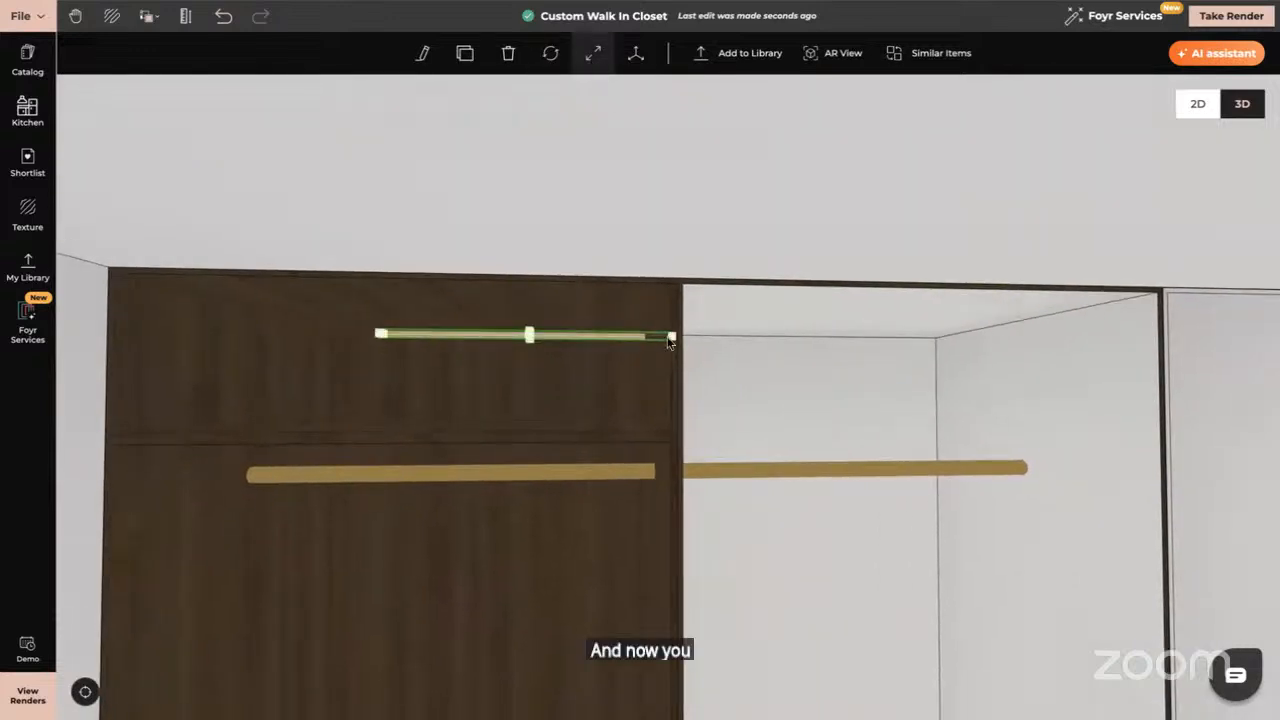
left_click_drag(672, 338, 1074, 340)
left_click(381, 335)
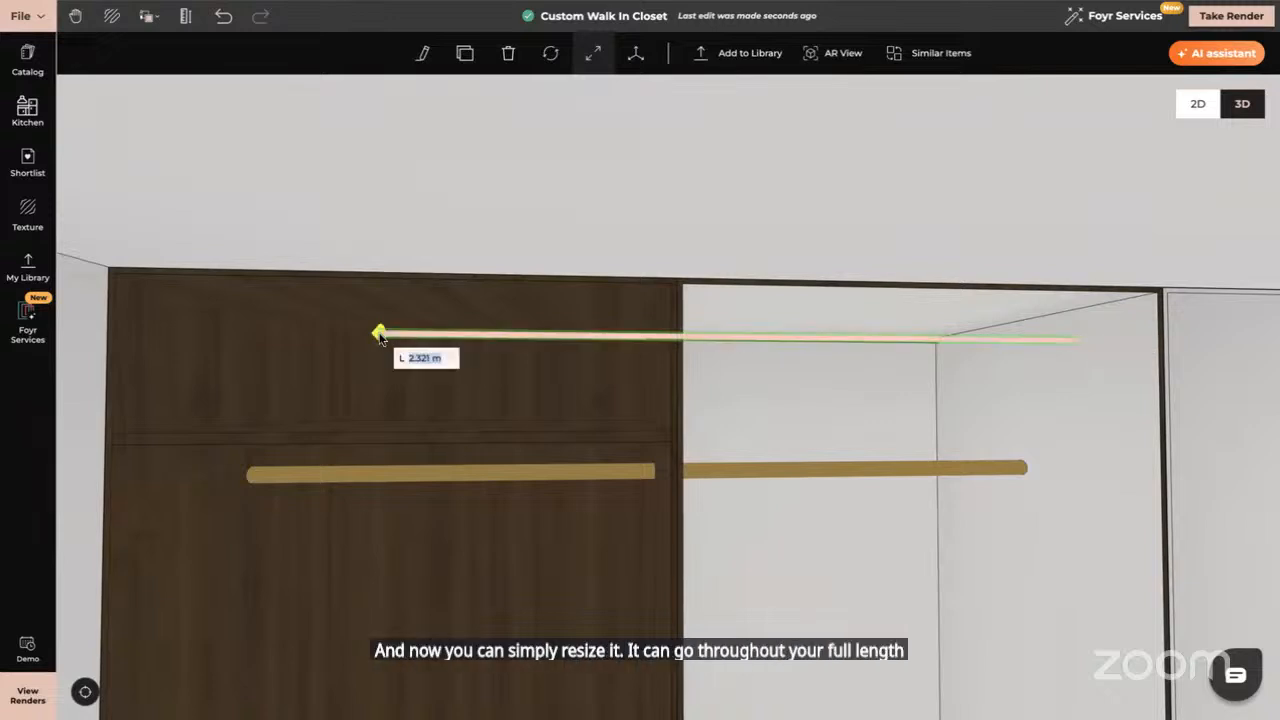
left_click_drag(329, 338, 293, 334)
left_click_drag(389, 394, 590, 349)
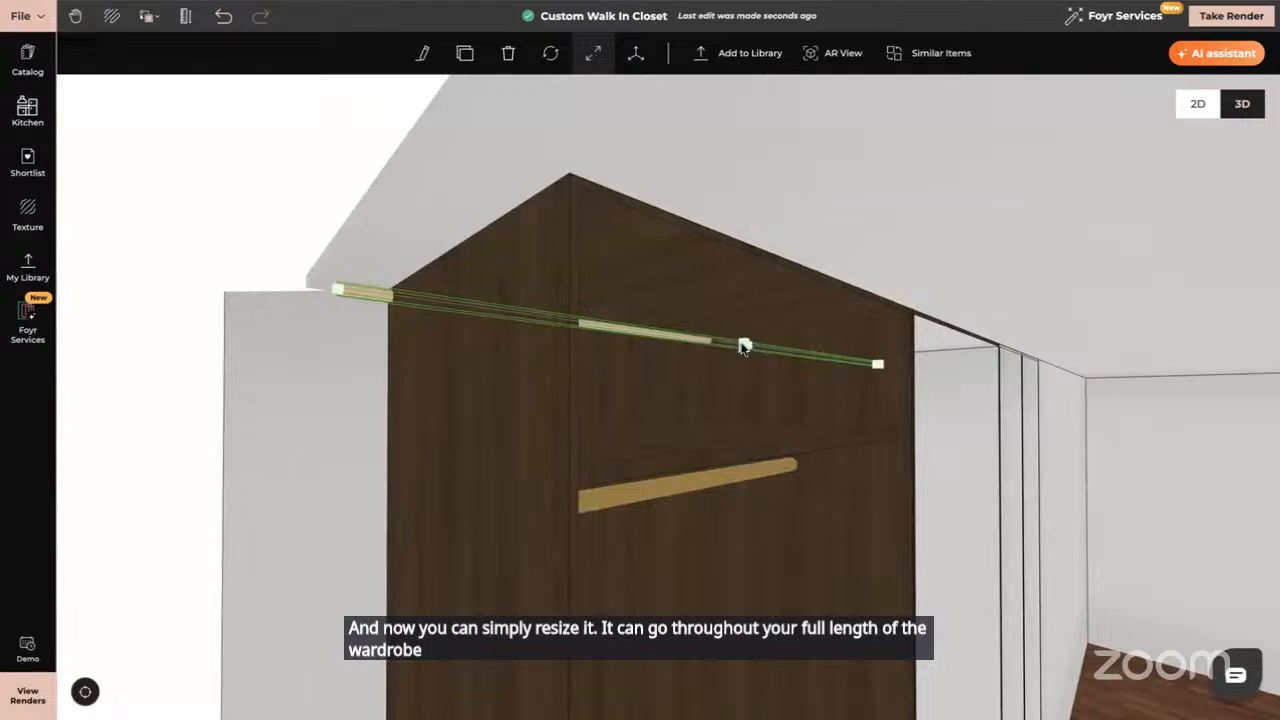
Make the strip light slightly thinner with its middle resize handle
left_click(745, 345)
left_click_drag(747, 346, 742, 346)
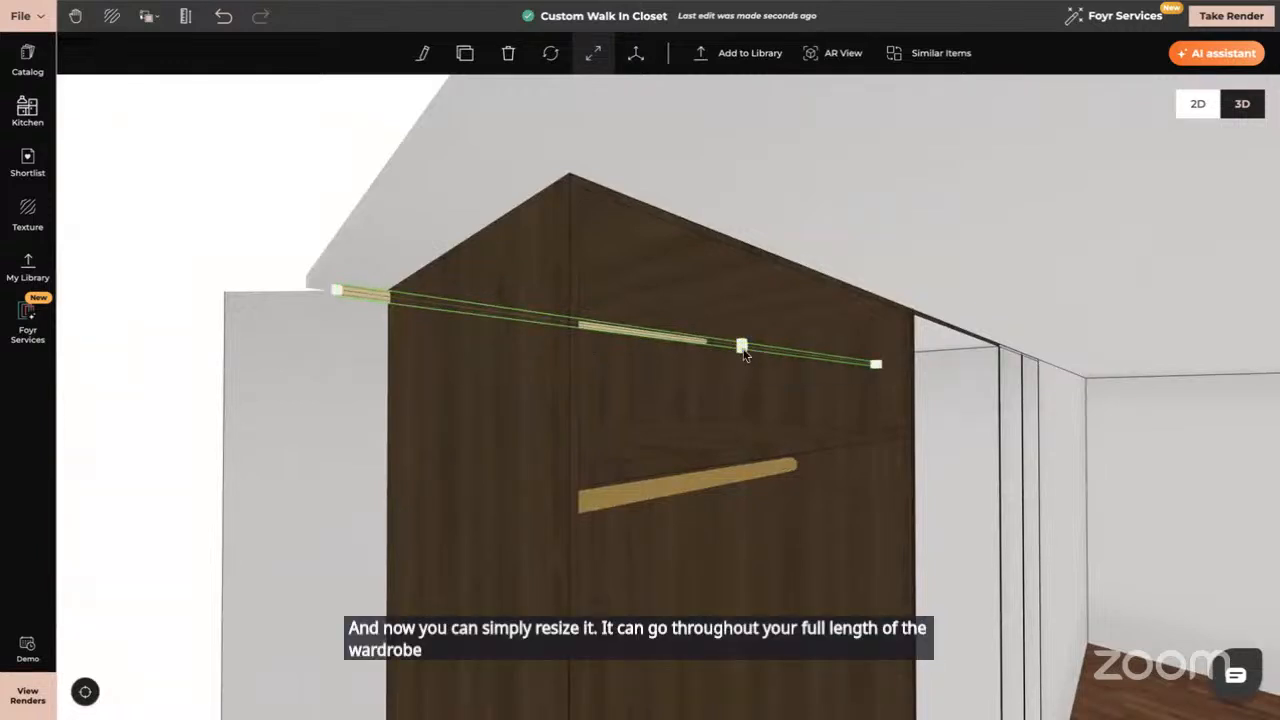
left_click(741, 347)
left_click_drag(741, 350, 741, 350)
left_click(741, 347)
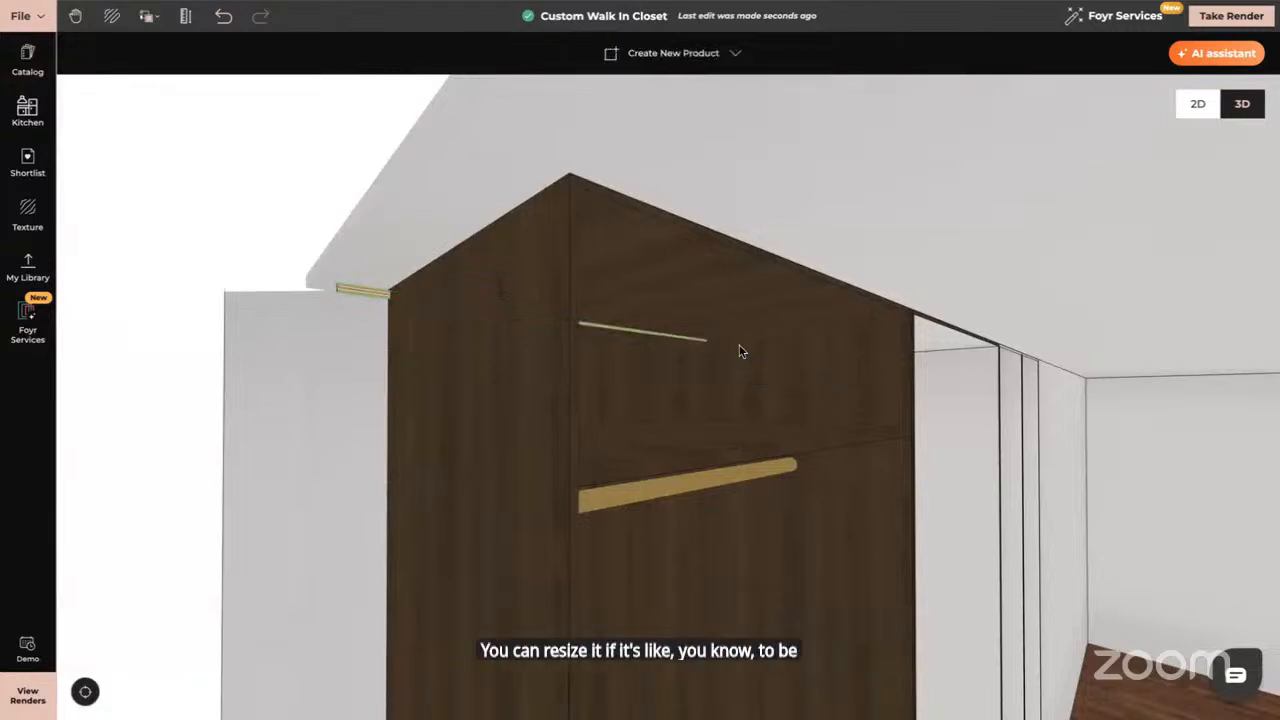
Shorten the strip light from its left end and return to Move mode
left_click(369, 297)
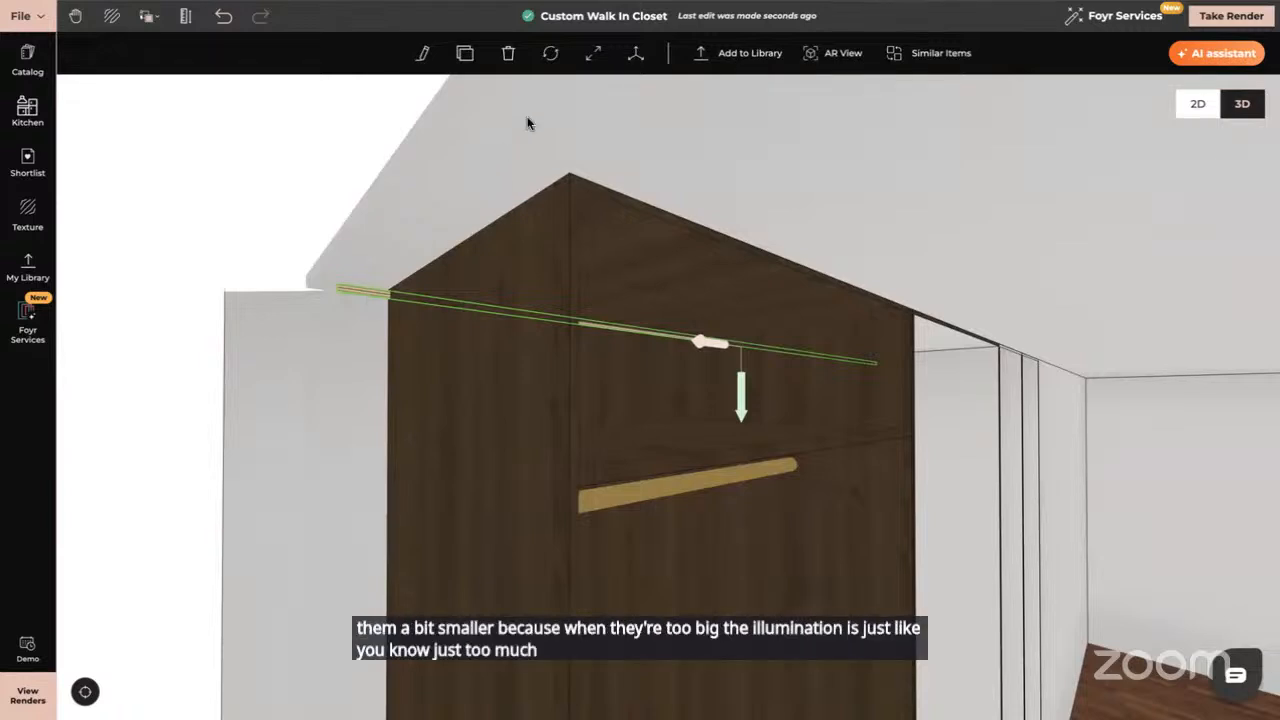
left_click(336, 290)
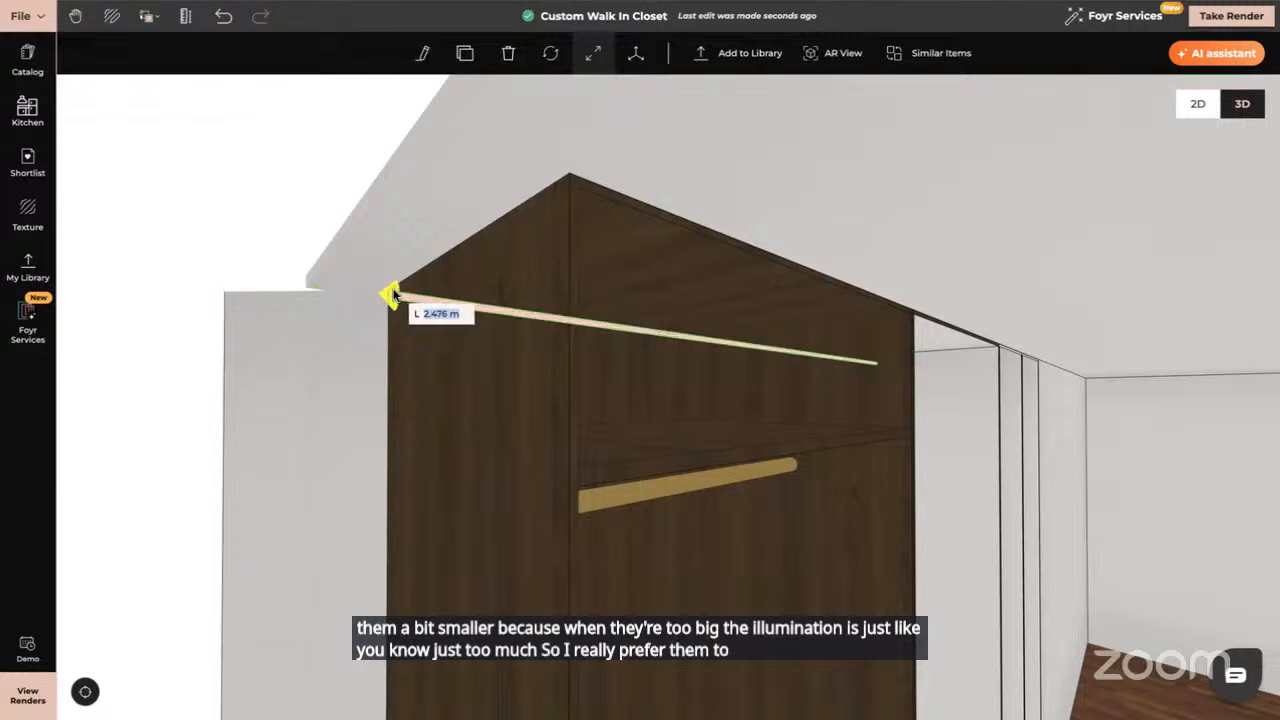
left_click_drag(583, 380, 524, 389)
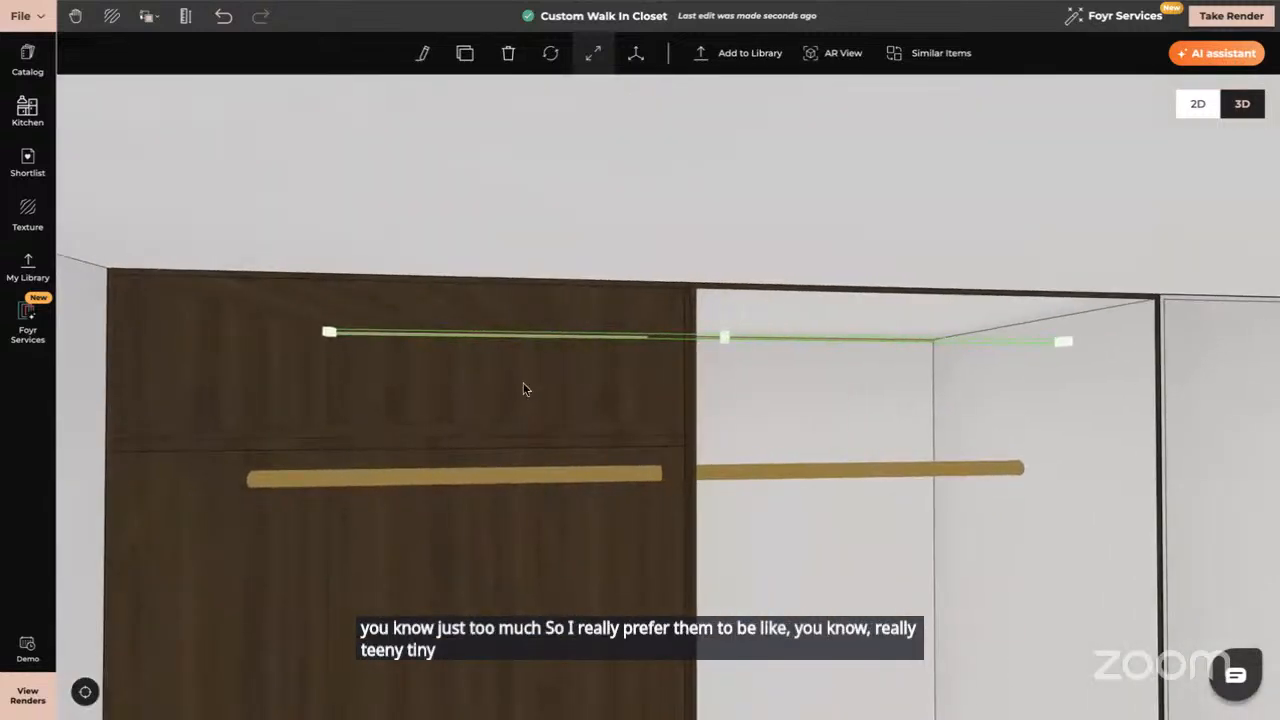
left_click(529, 341)
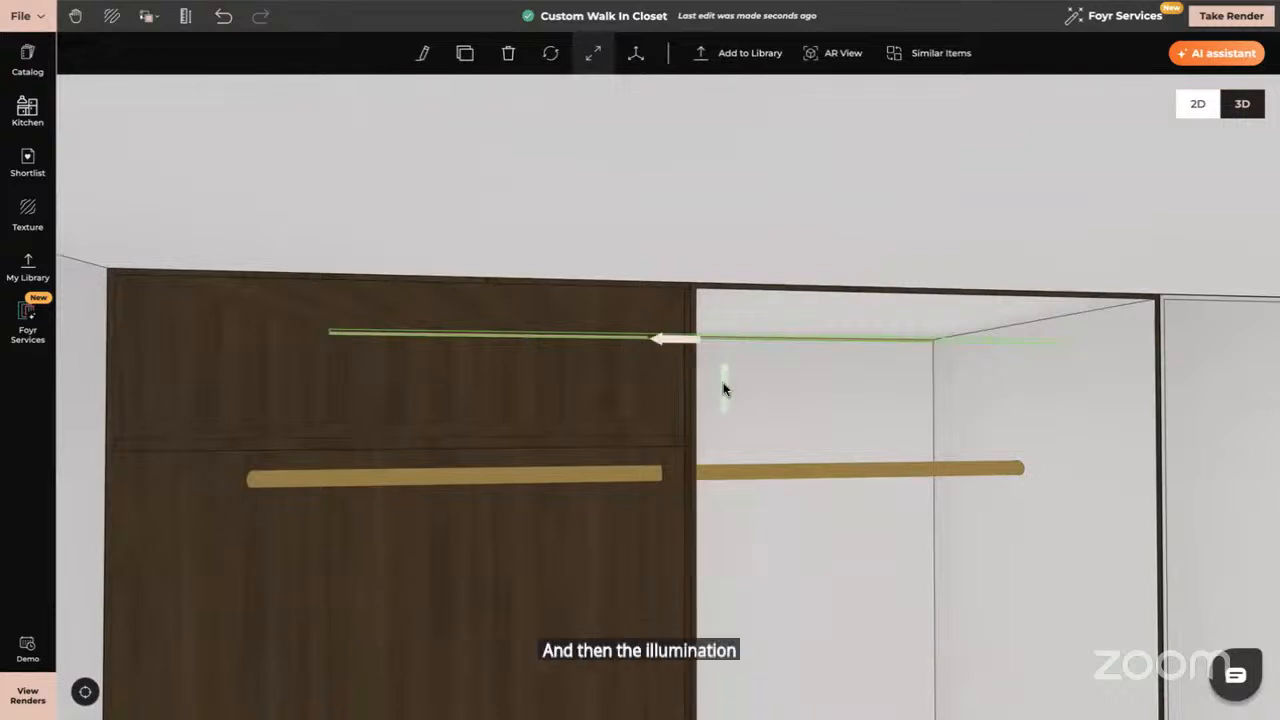
Resize the brass rod to about 0.955 m so it fits inside the walnut bay
left_click_drag(725, 390, 701, 537)
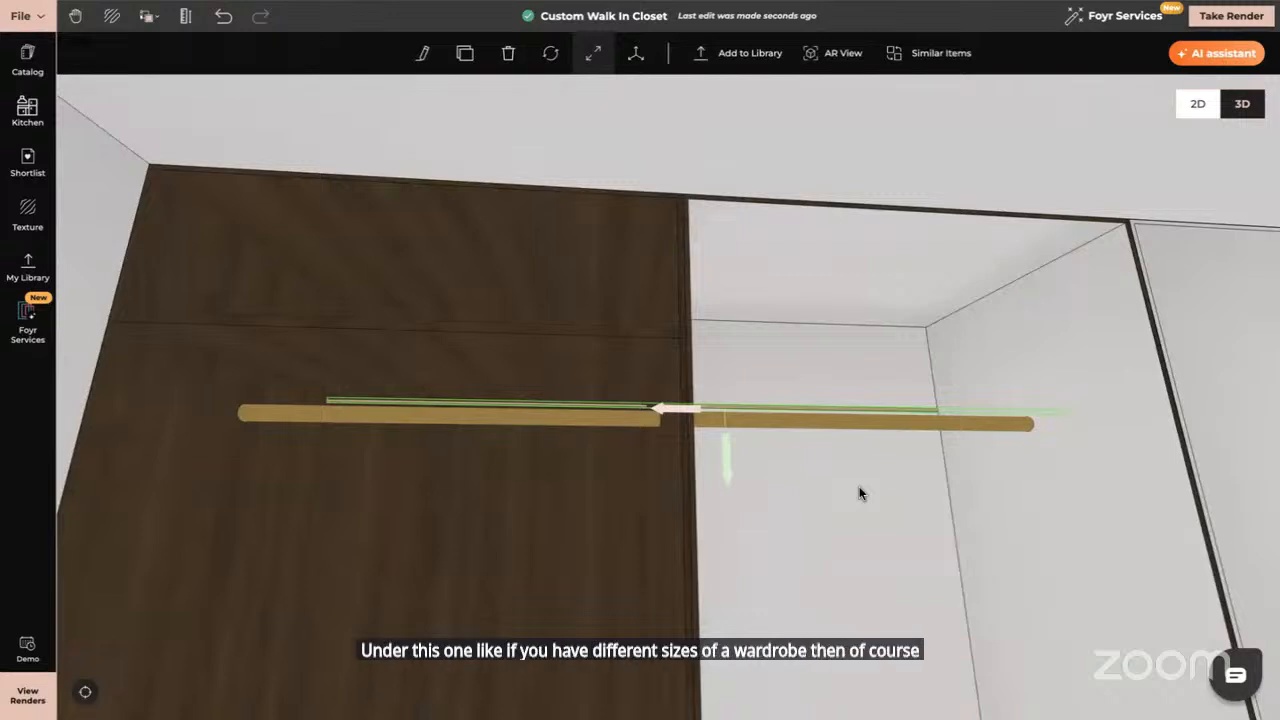
scroll(859, 486, "down", 2)
scroll(815, 537, "down", 2)
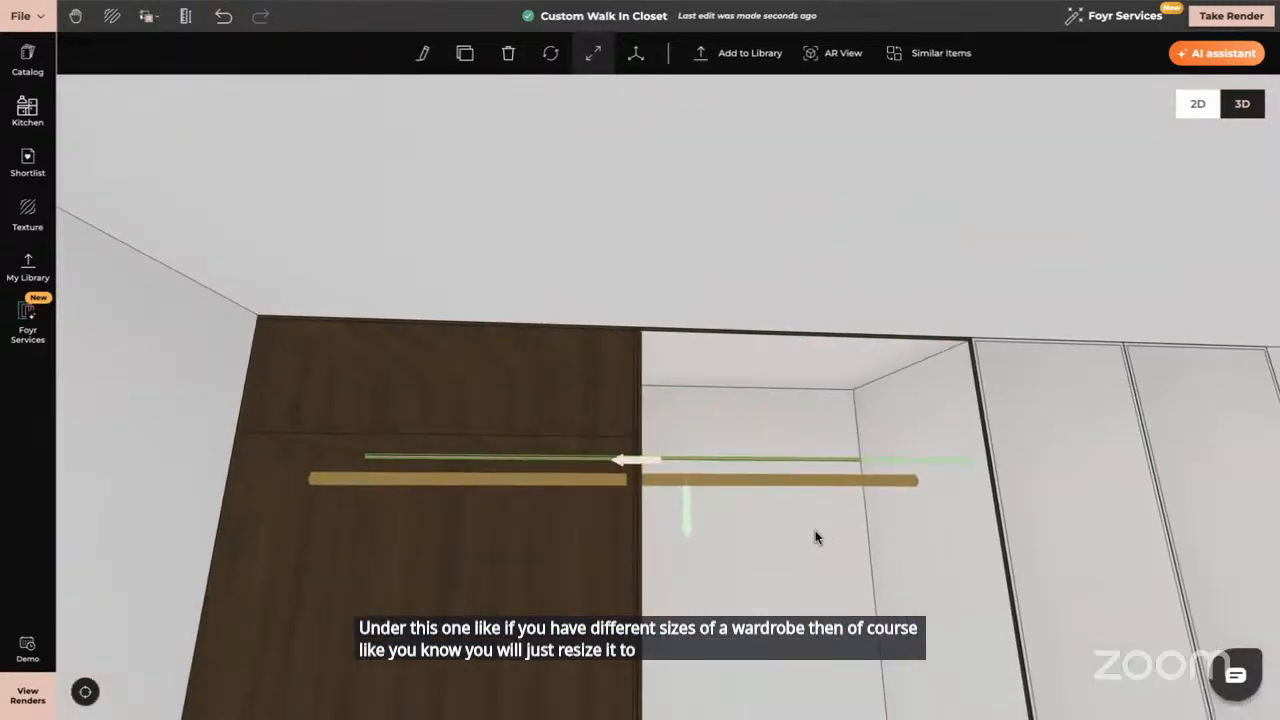
left_click_drag(815, 537, 803, 560)
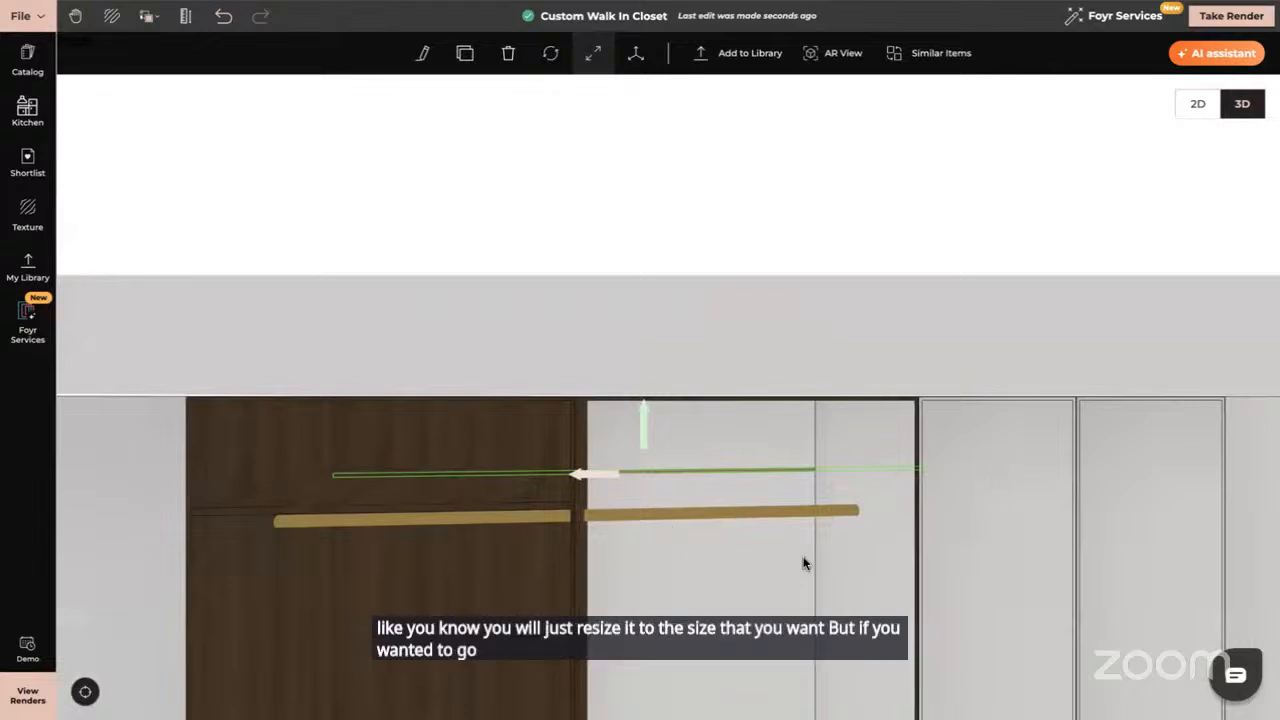
left_click_drag(803, 565, 784, 377)
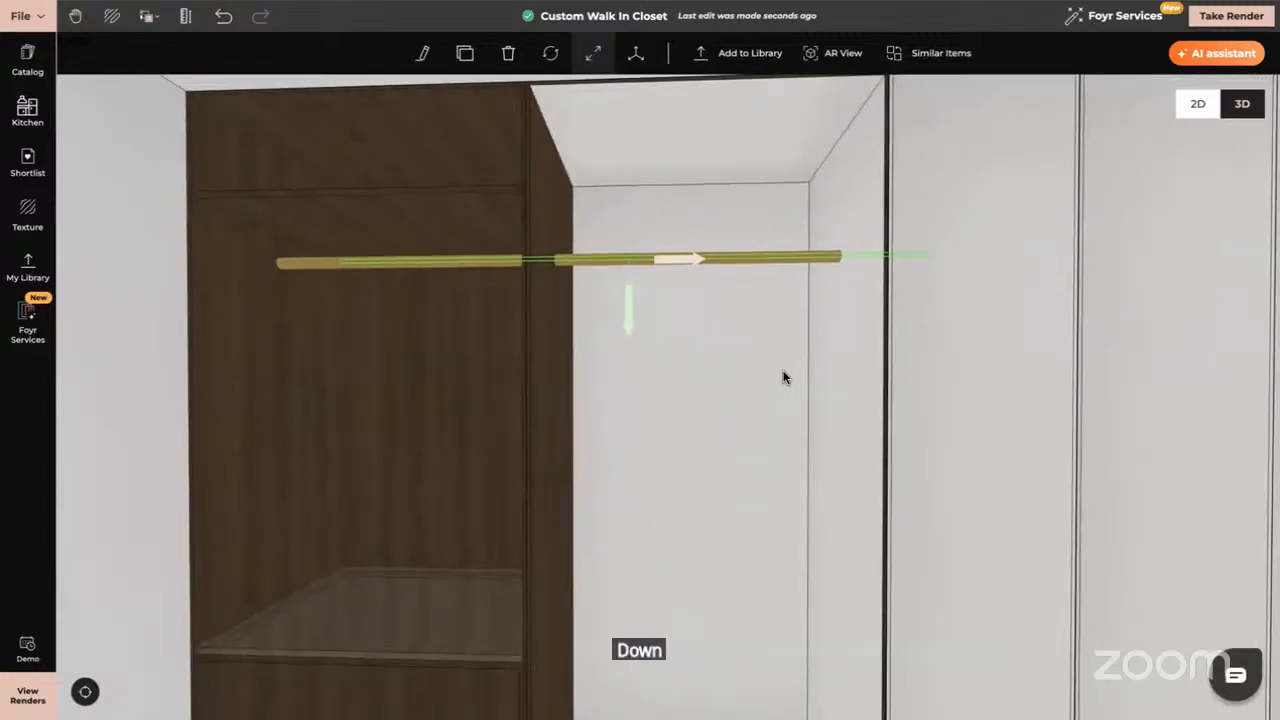
left_click(593, 53)
left_click_drag(933, 256, 563, 262)
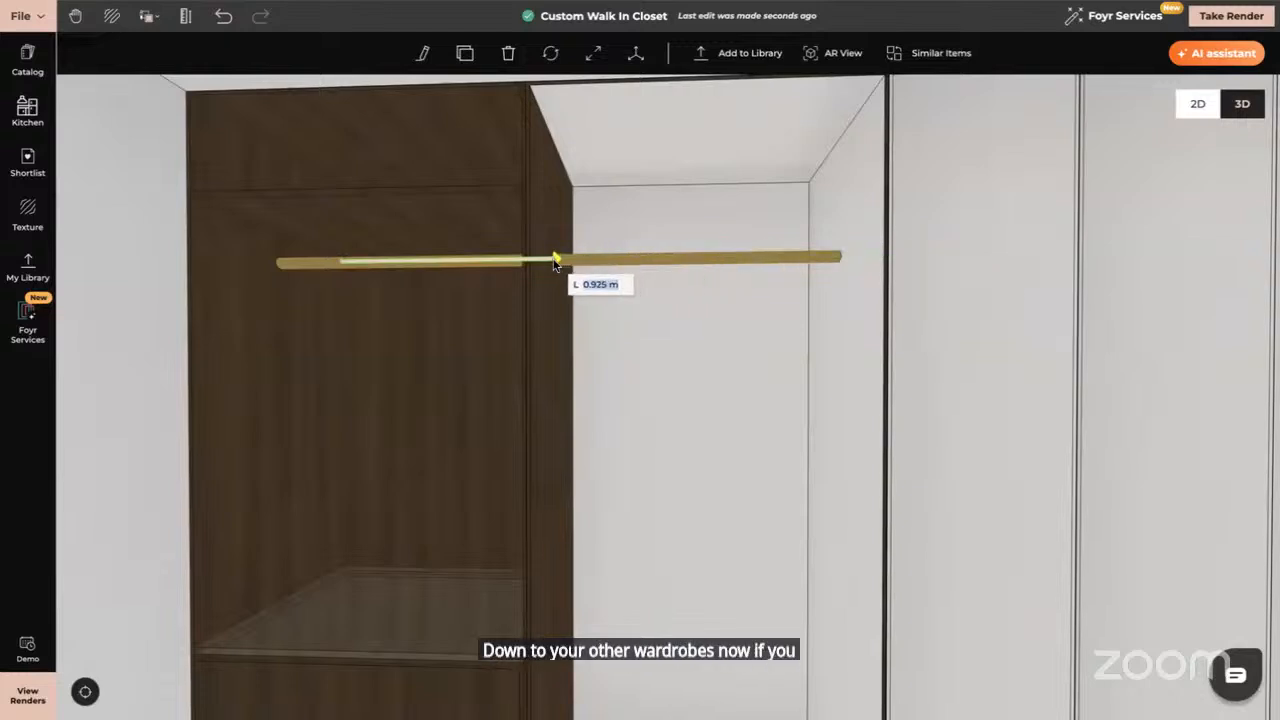
Clone the brass rod and position the copy higher inside the walnut wardrobe, then open the catalog
left_click(465, 57)
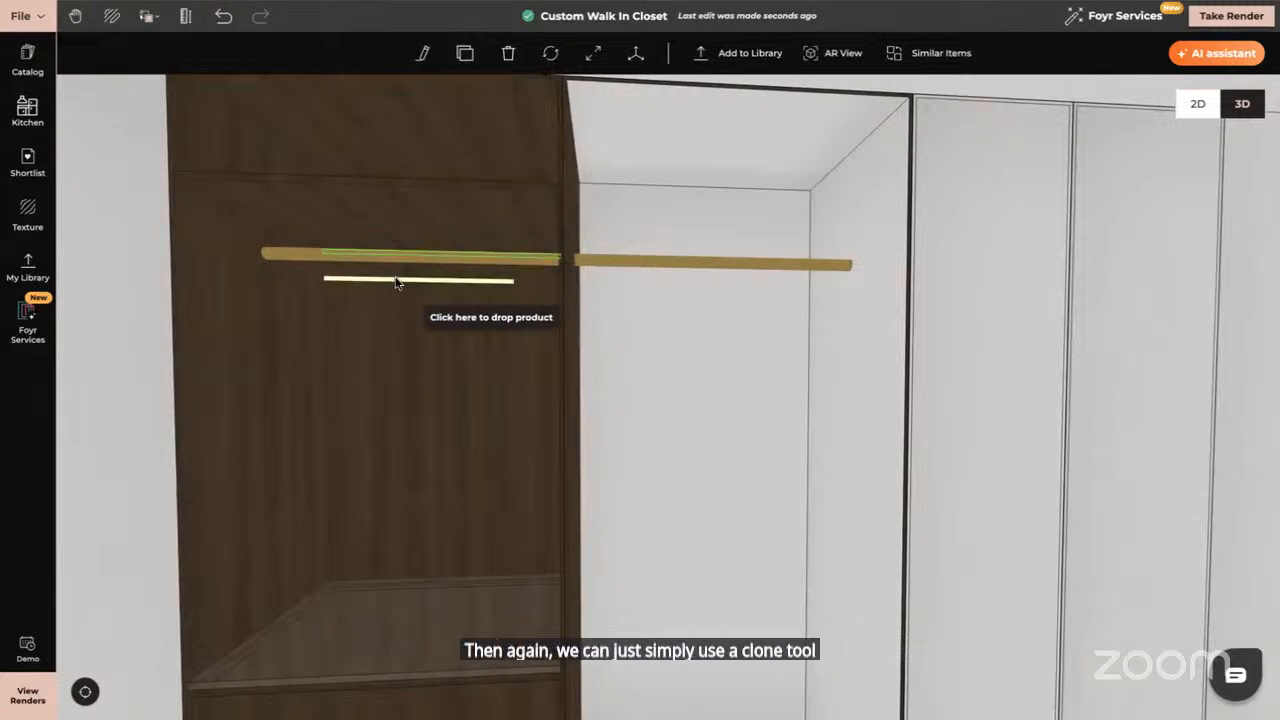
left_click(346, 200)
left_click_drag(374, 234, 374, 244)
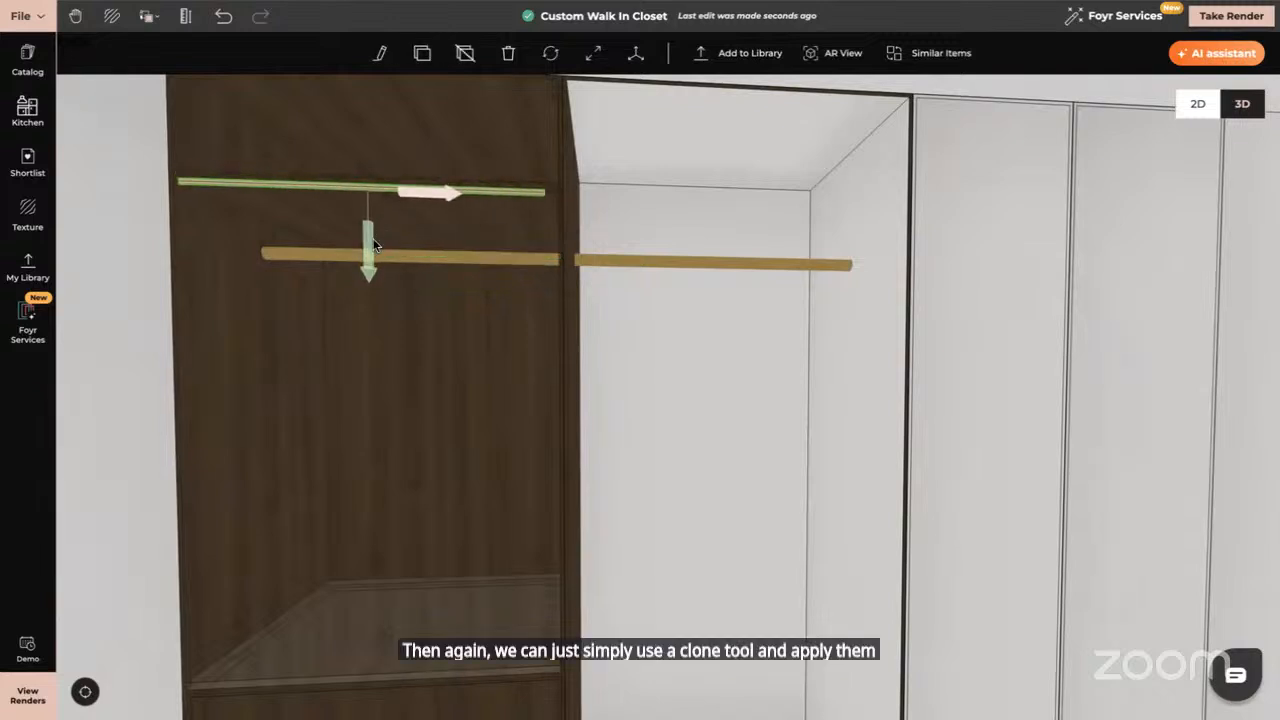
left_click_drag(431, 297, 403, 137)
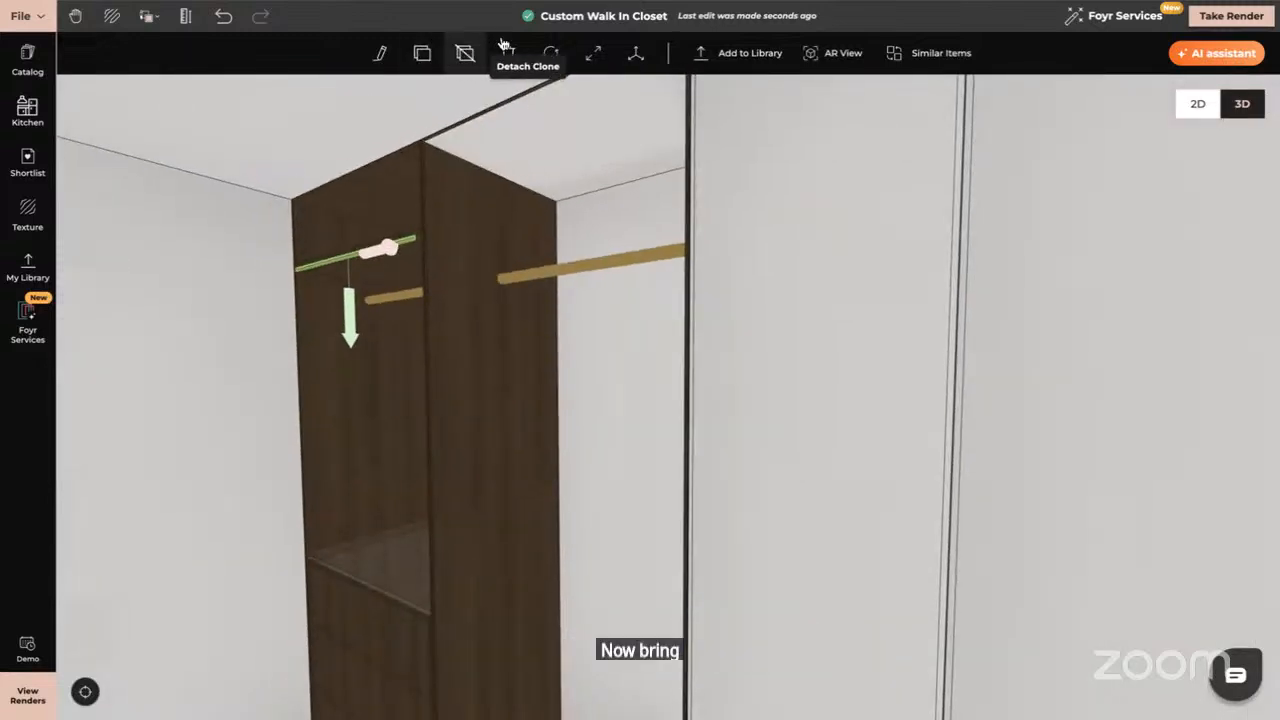
left_click(635, 53)
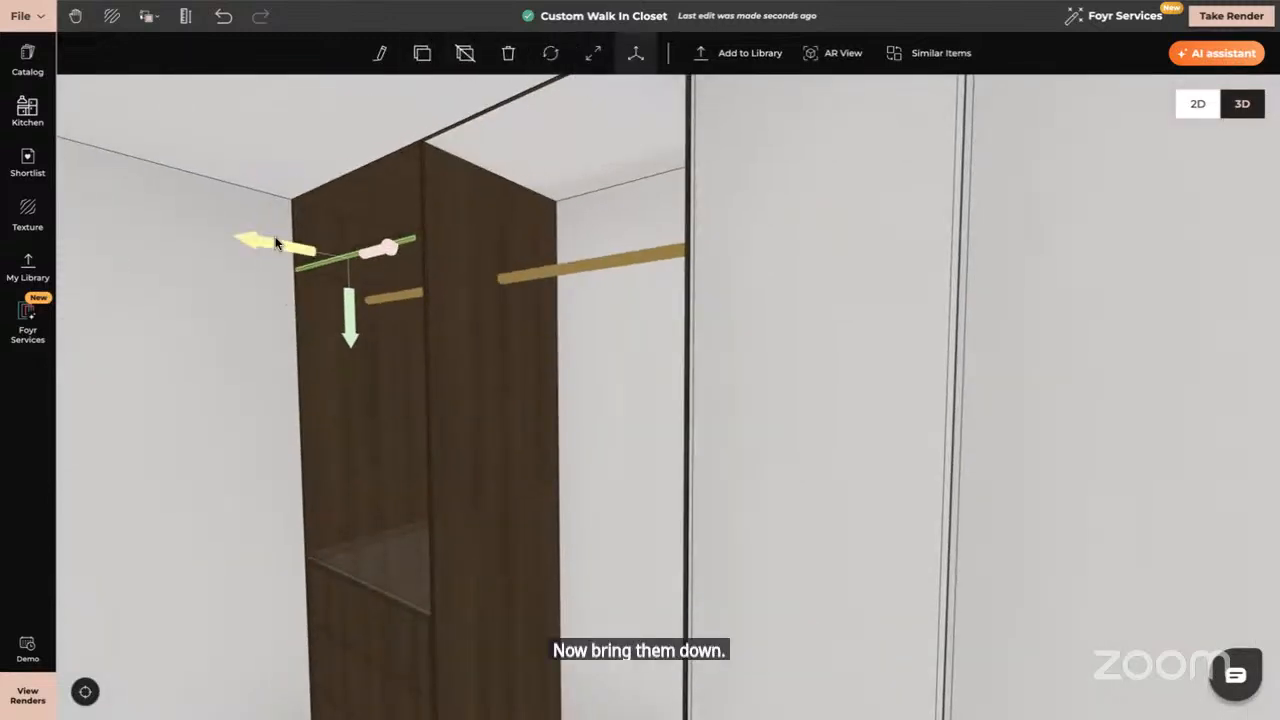
left_click_drag(276, 243, 286, 247)
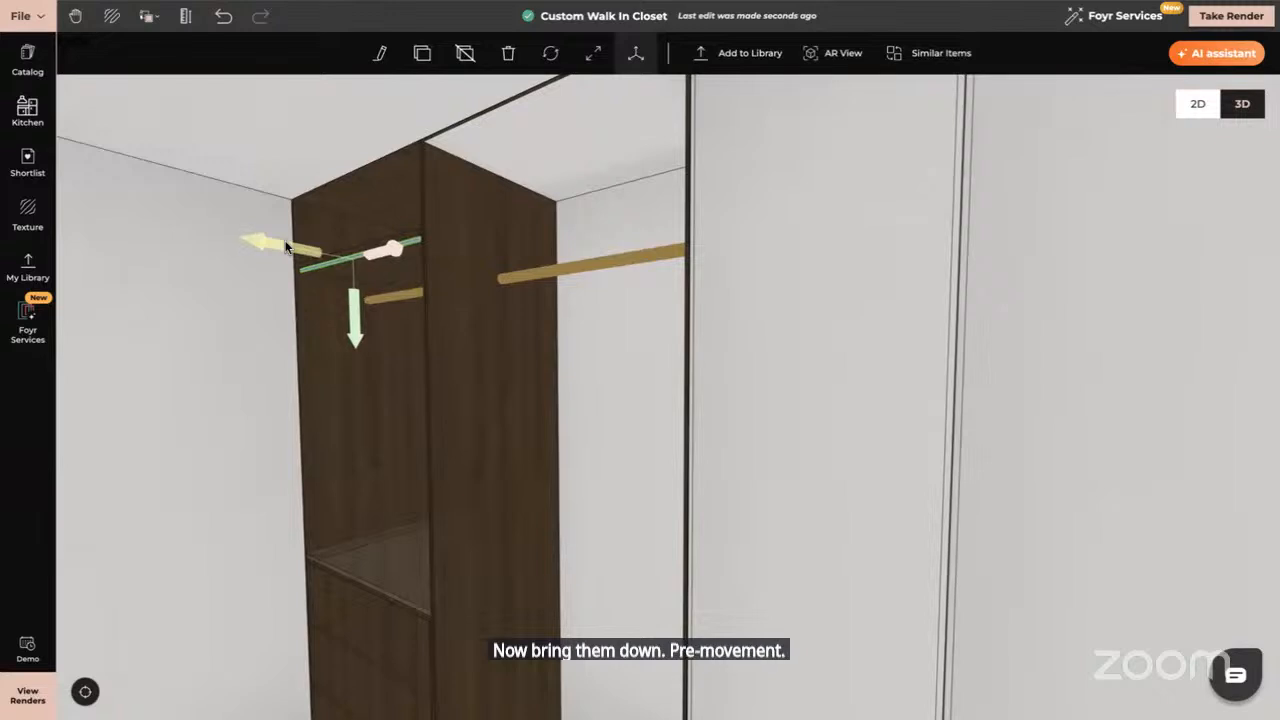
left_click_drag(306, 357, 373, 339)
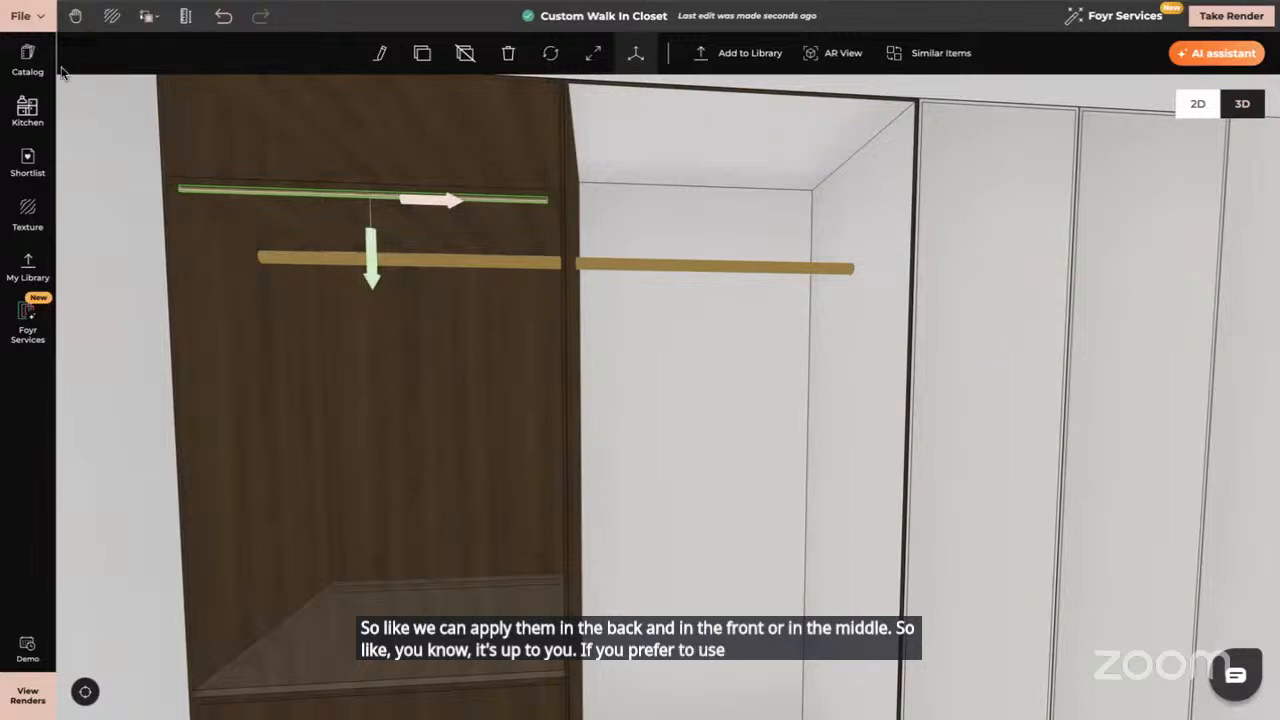
left_click(27, 60)
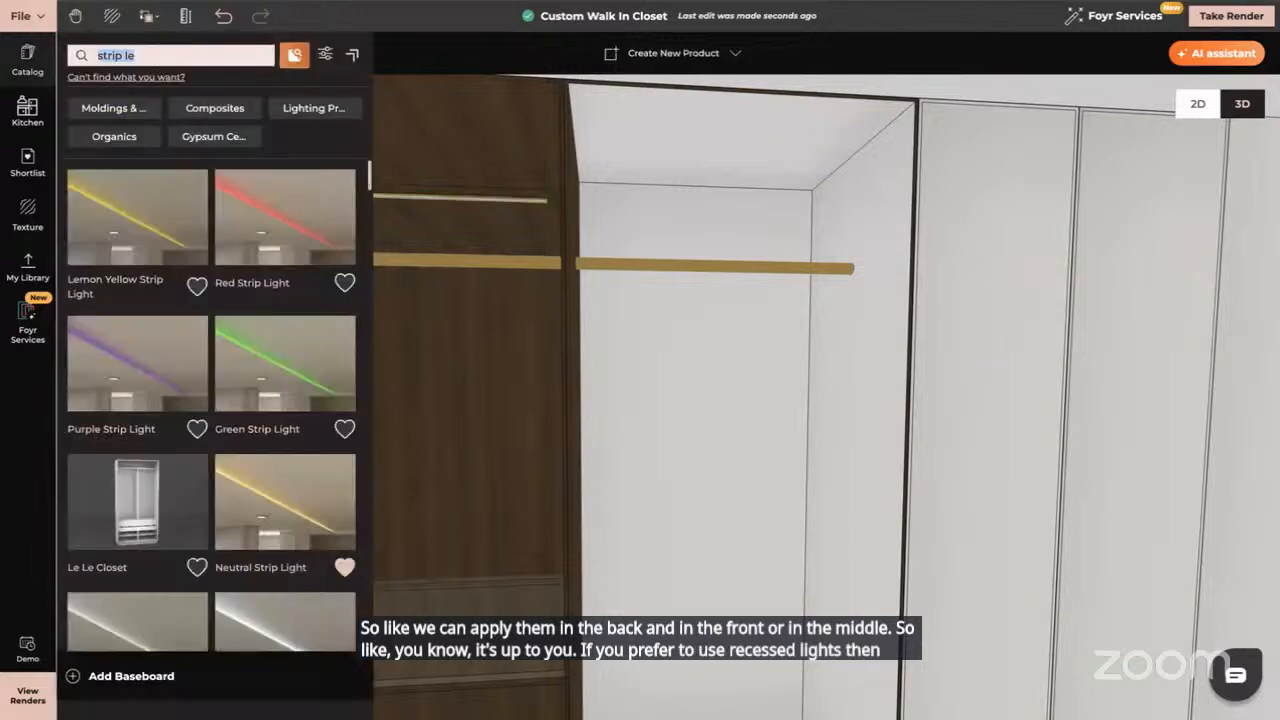
Search 'recessed light' and place a Cool White Recessed Ceiling Light under the wardrobe top, above the rail
type("recessed")
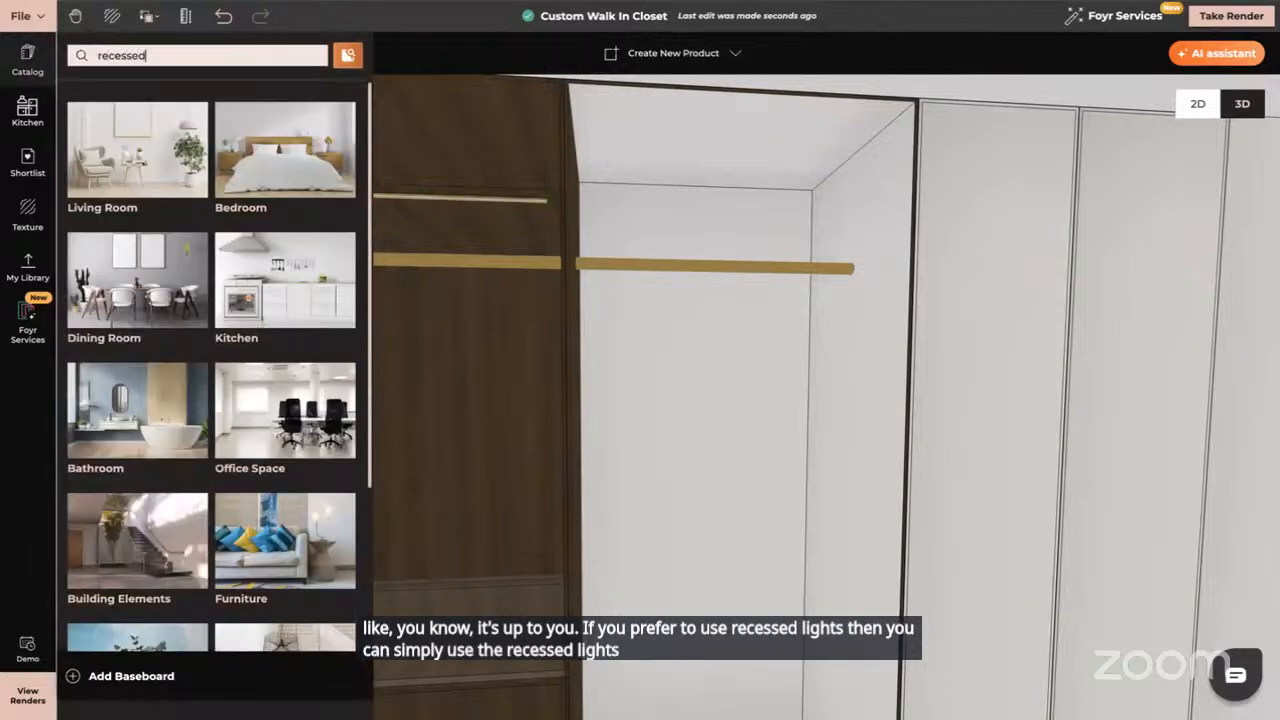
type(" ligh")
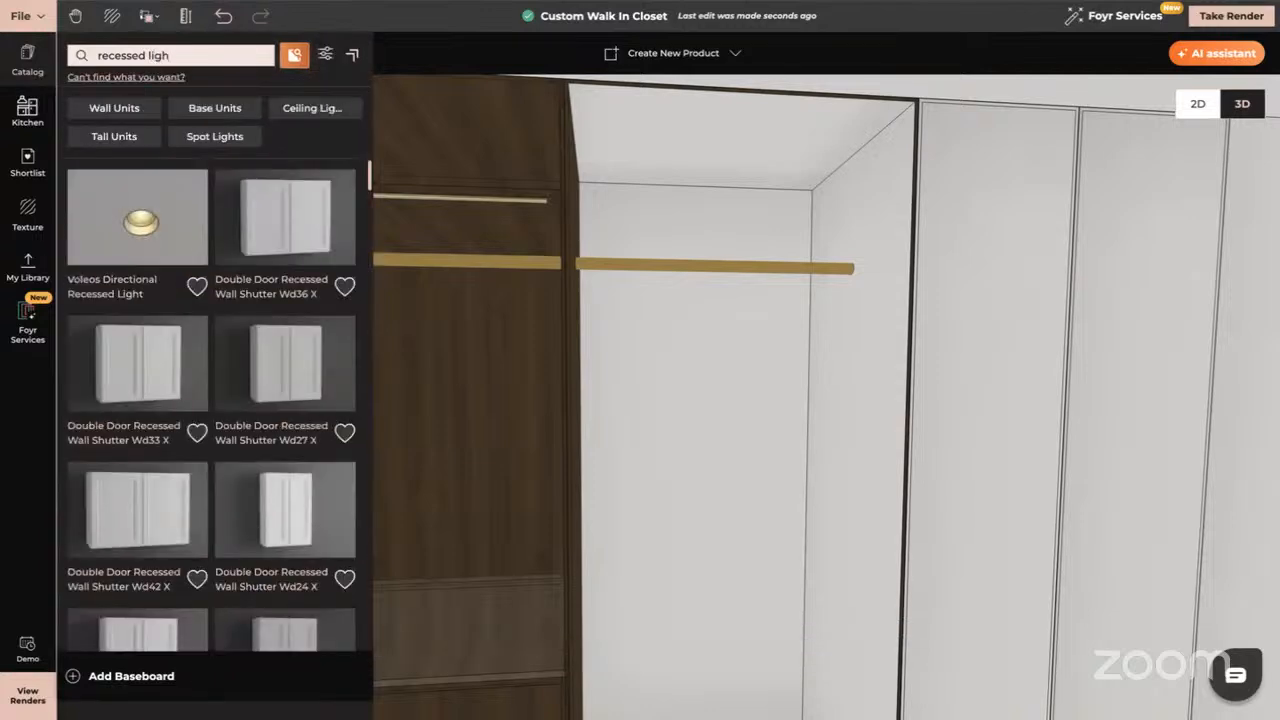
type("t")
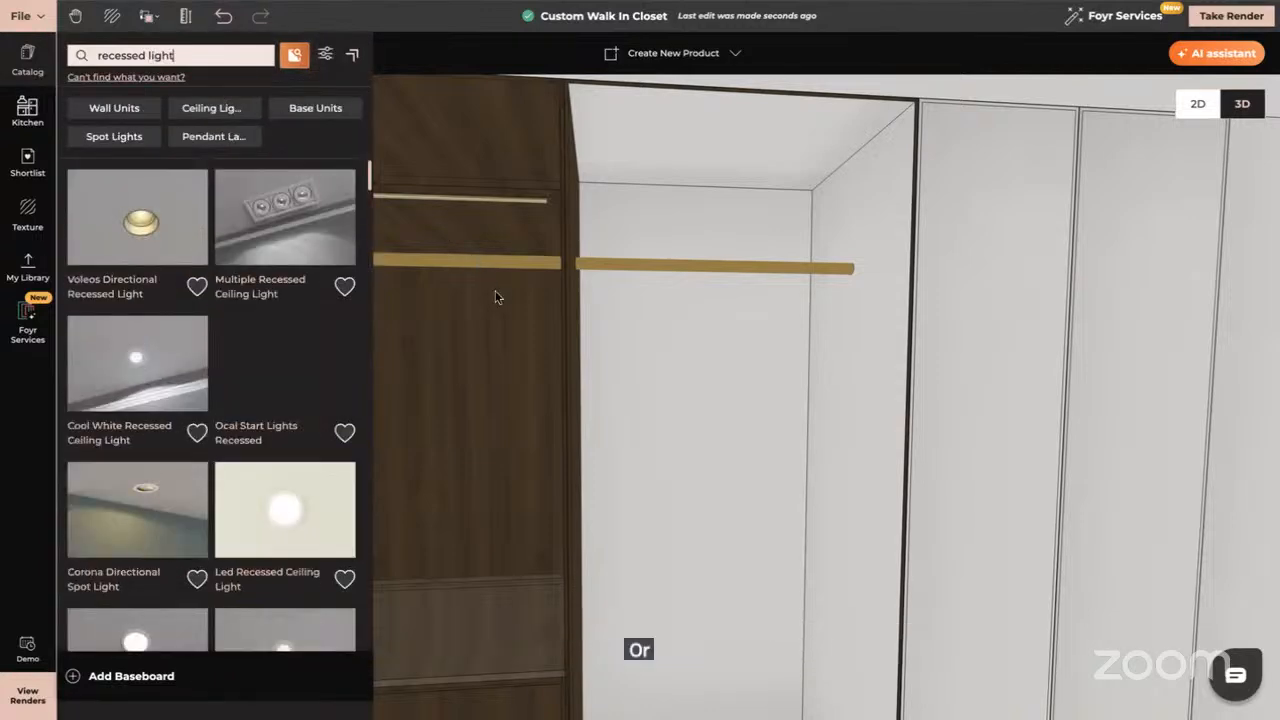
left_click_drag(491, 294, 583, 297)
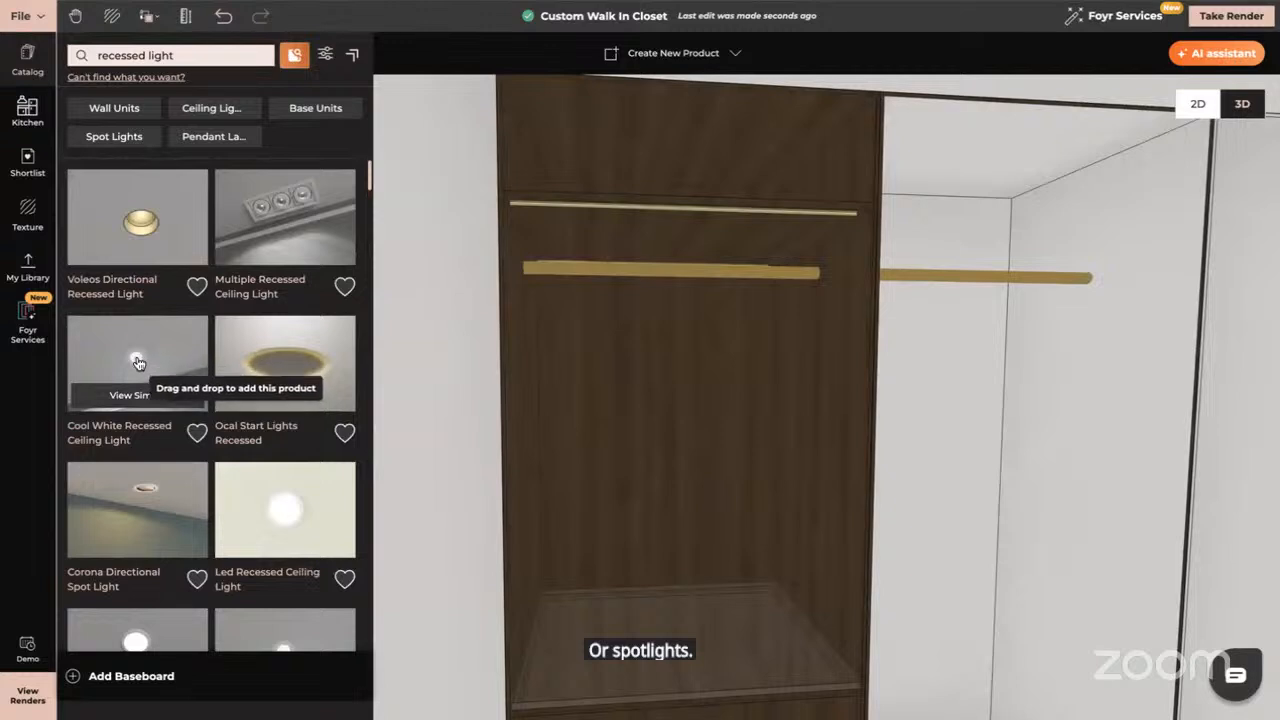
left_click_drag(138, 355, 654, 226)
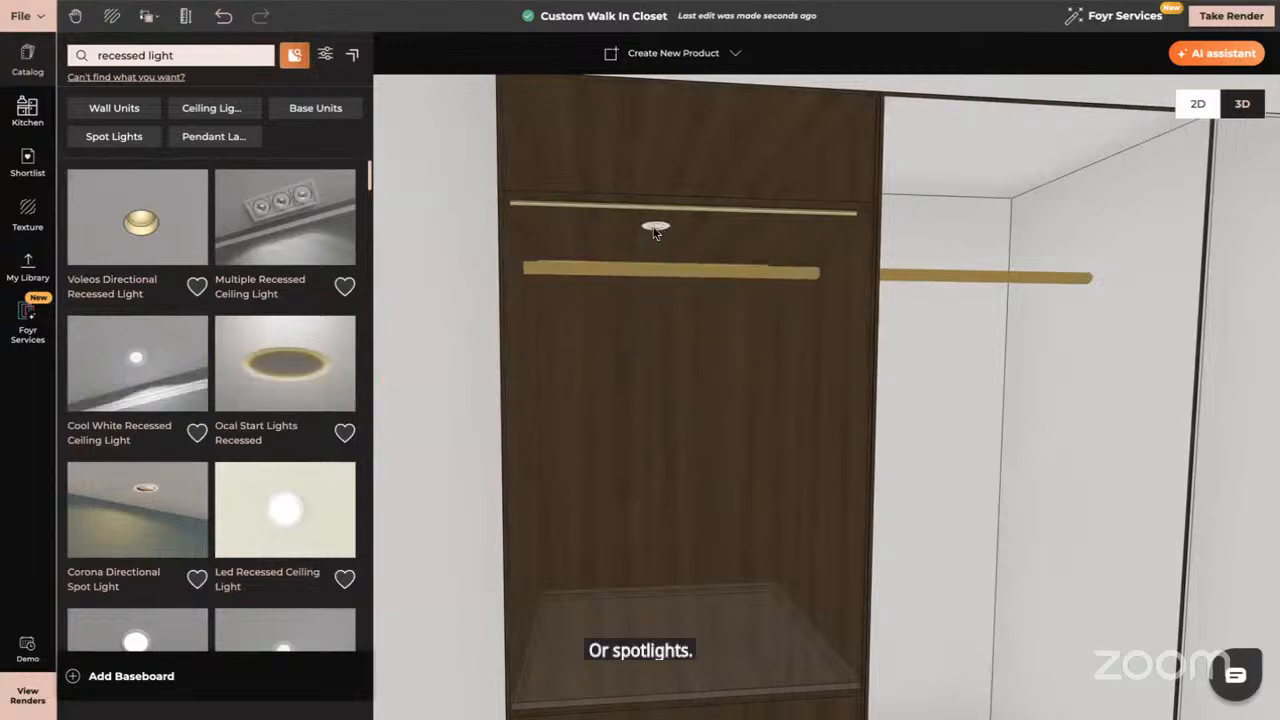
left_click(655, 229)
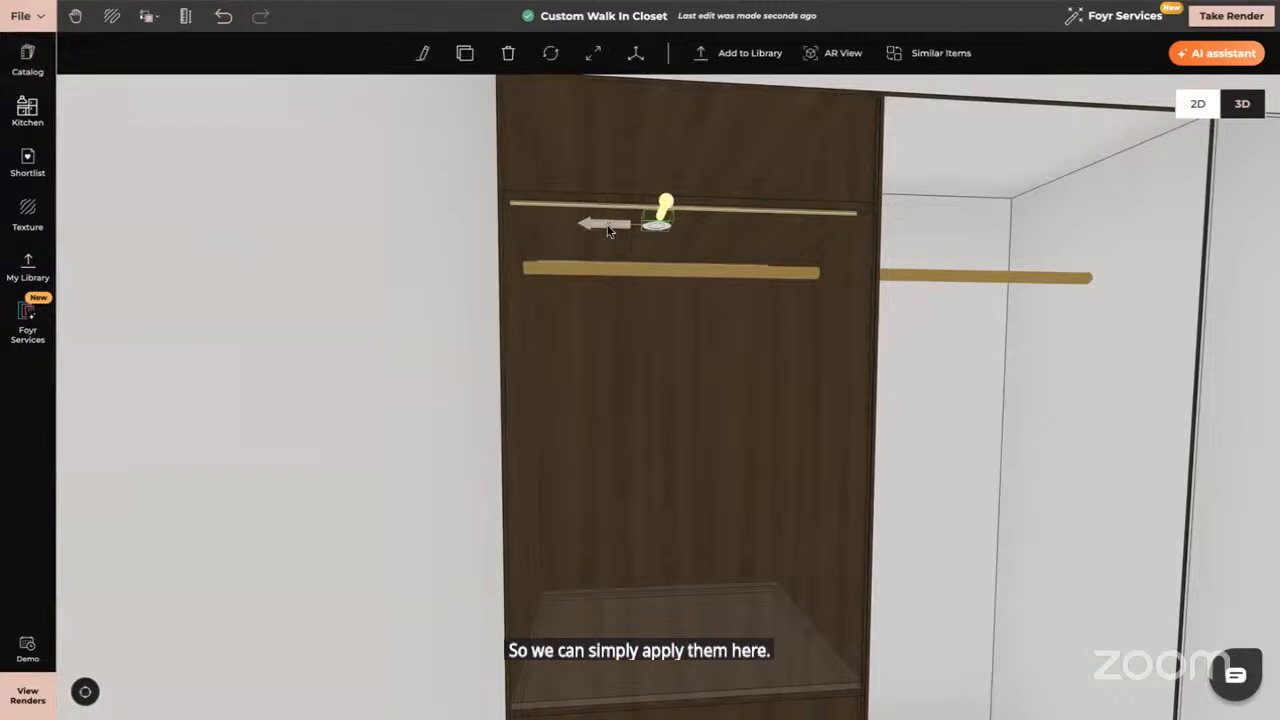
mouse_move(607, 230)
left_mouse_down()
mouse_move(603, 240)
mouse_move(622, 238)
left_mouse_up()
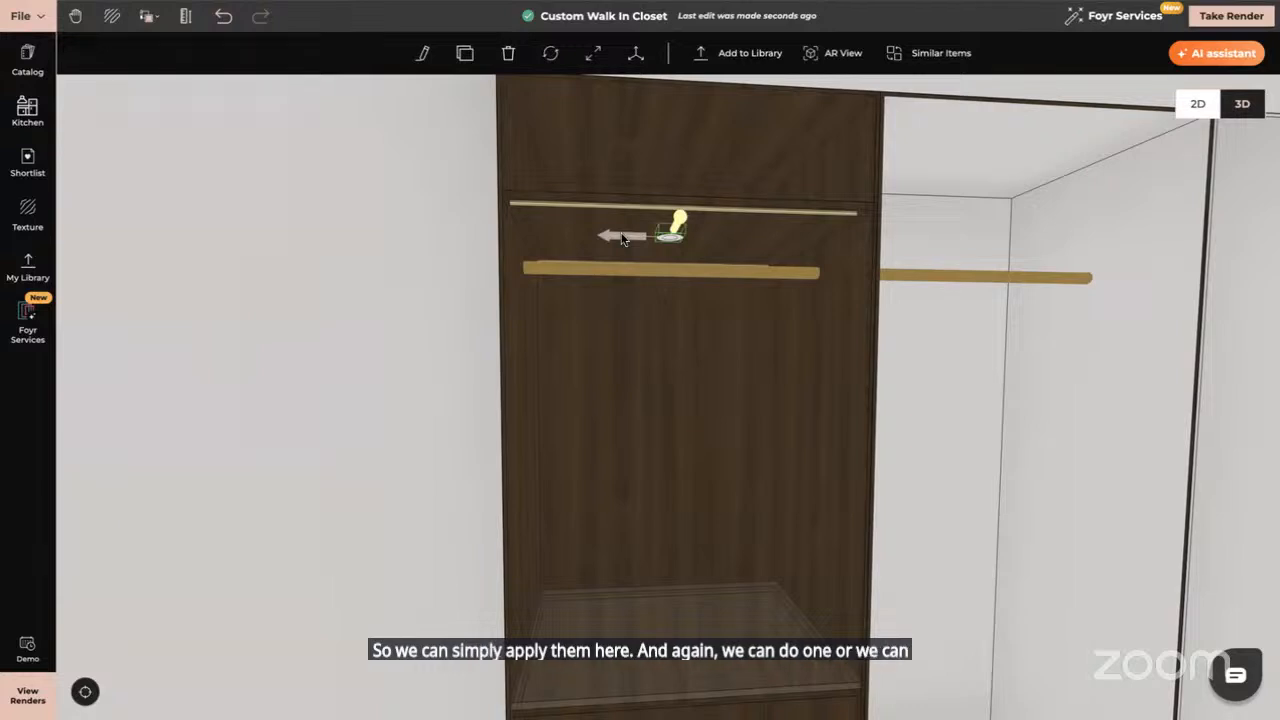
key("Escape")
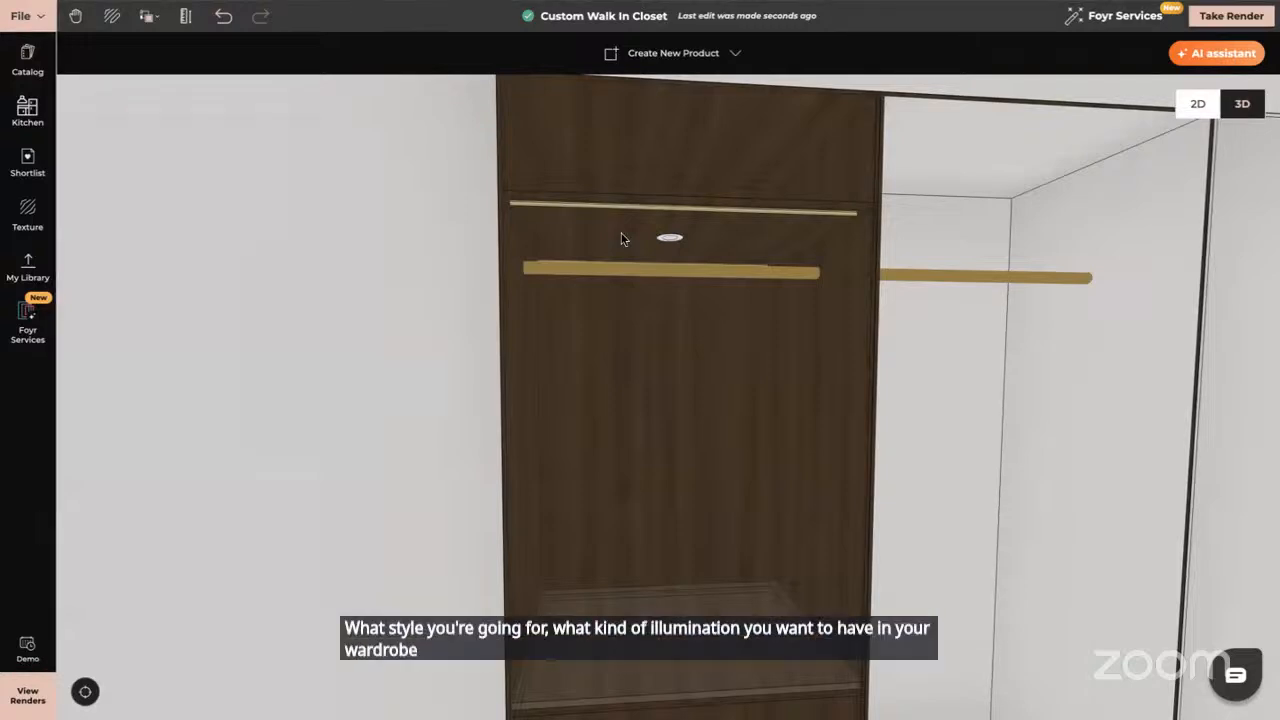
scroll(823, 329, "down", 5)
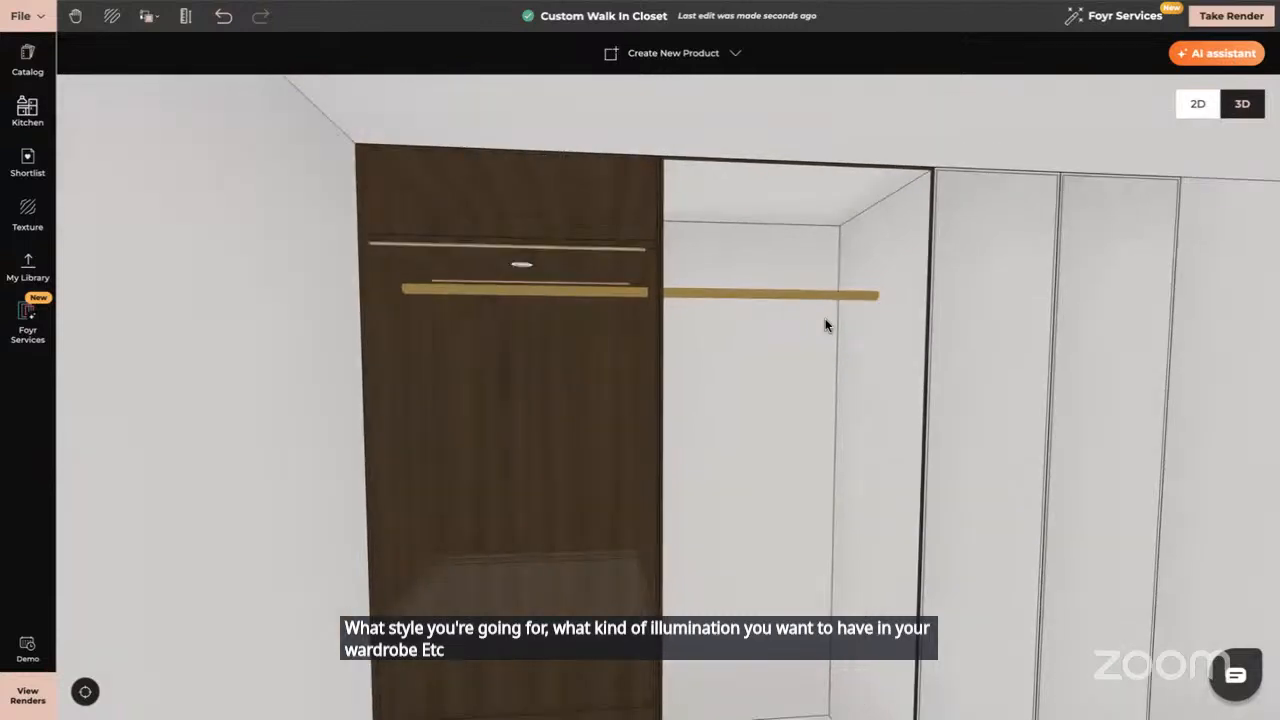
left_click_drag(815, 329, 813, 335)
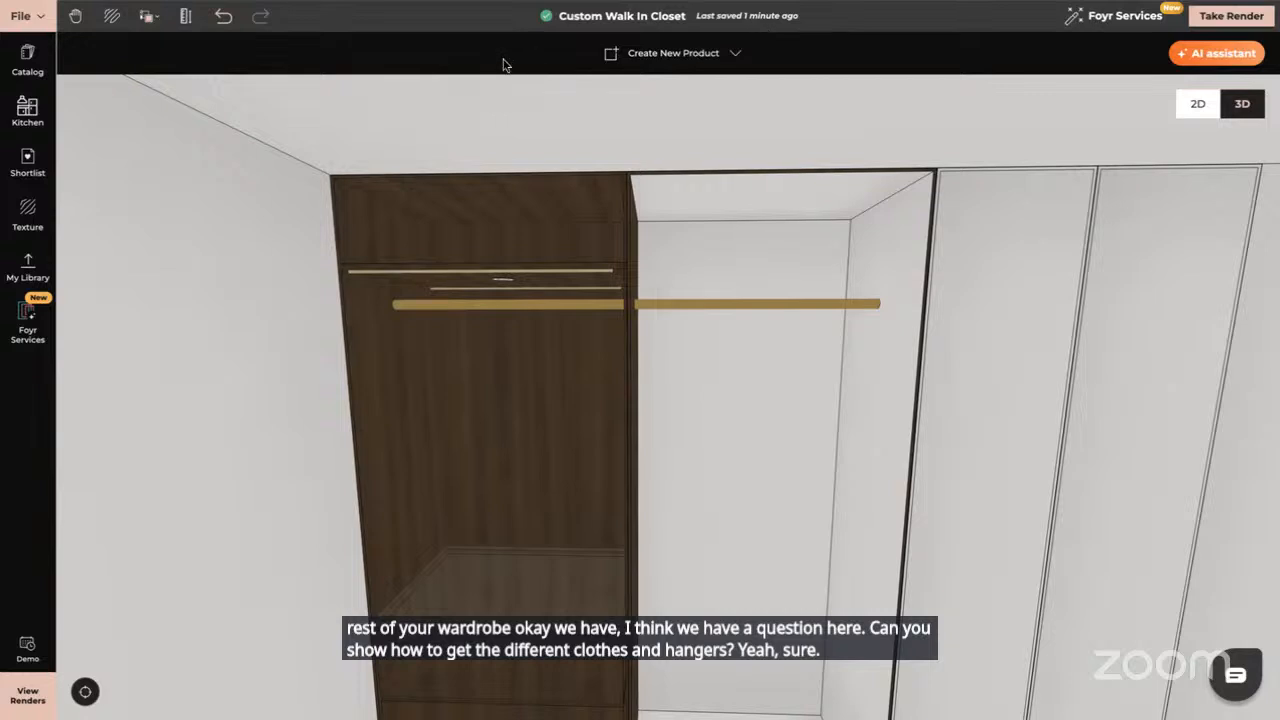
Clear the old search, browse to the Staging category, and search the catalog for 'cloth'
left_click(27, 60)
key("BackSpace")
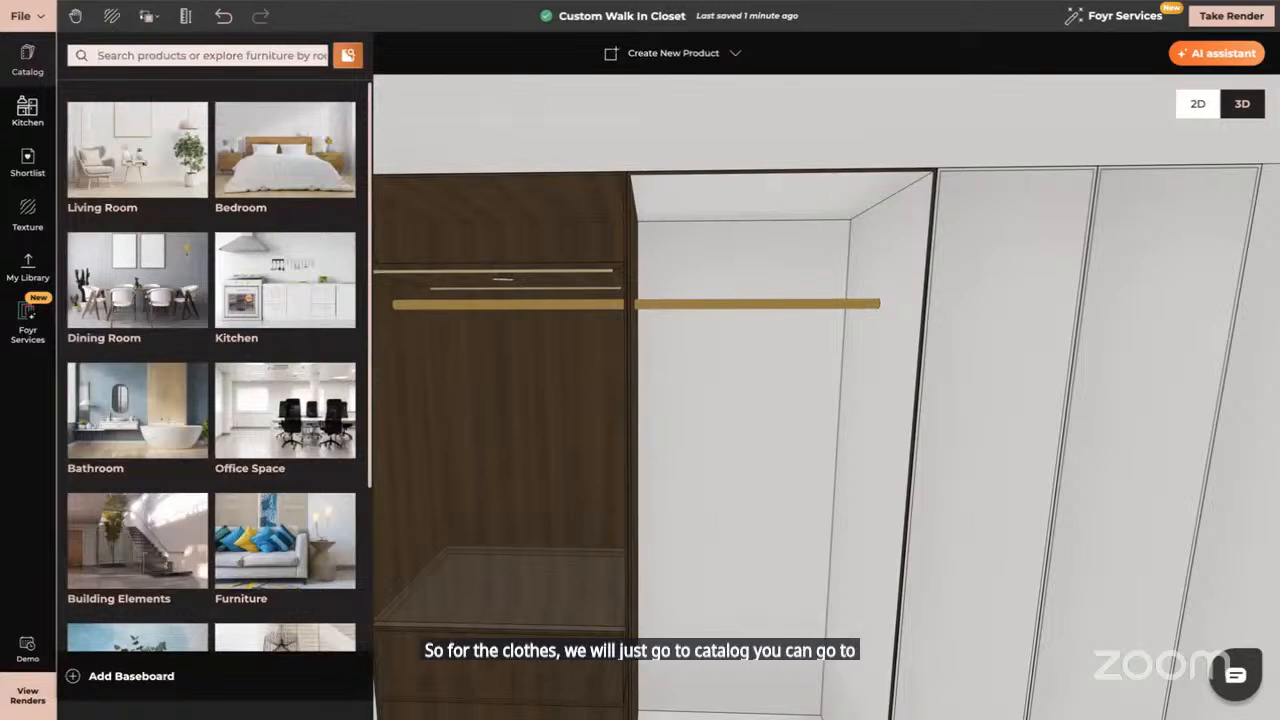
scroll(149, 467, "down", 3)
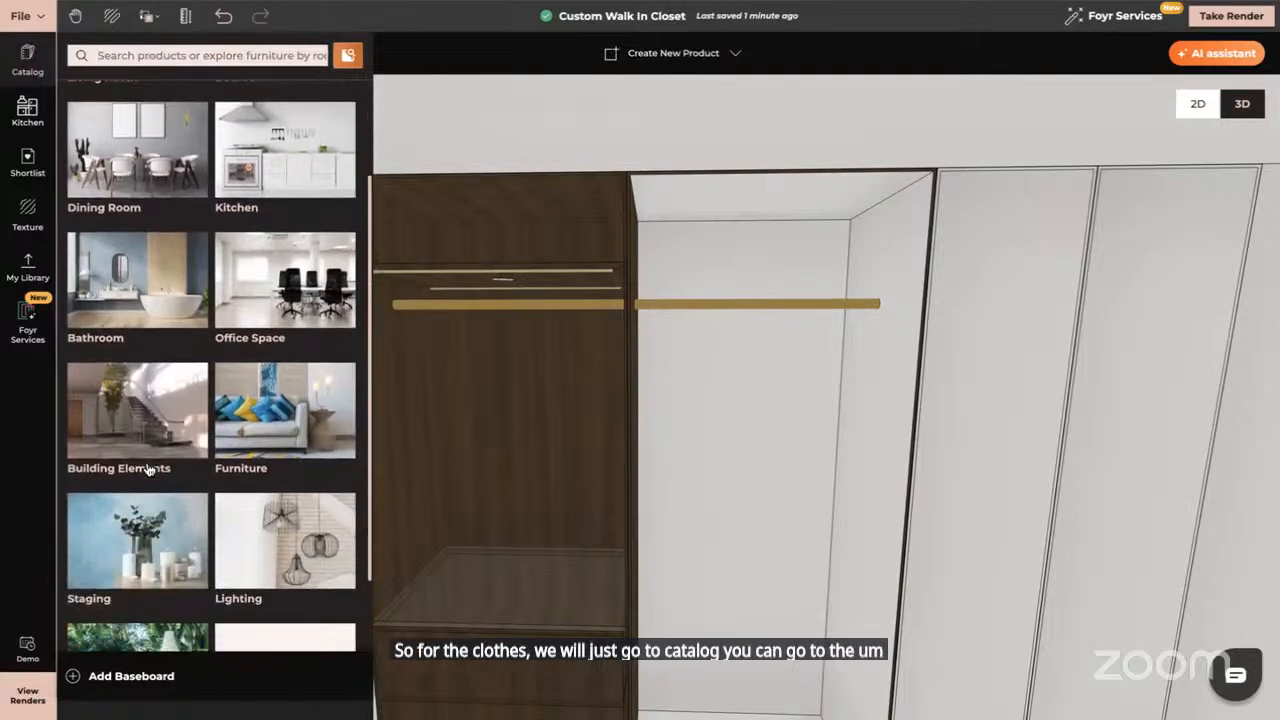
left_click(148, 468)
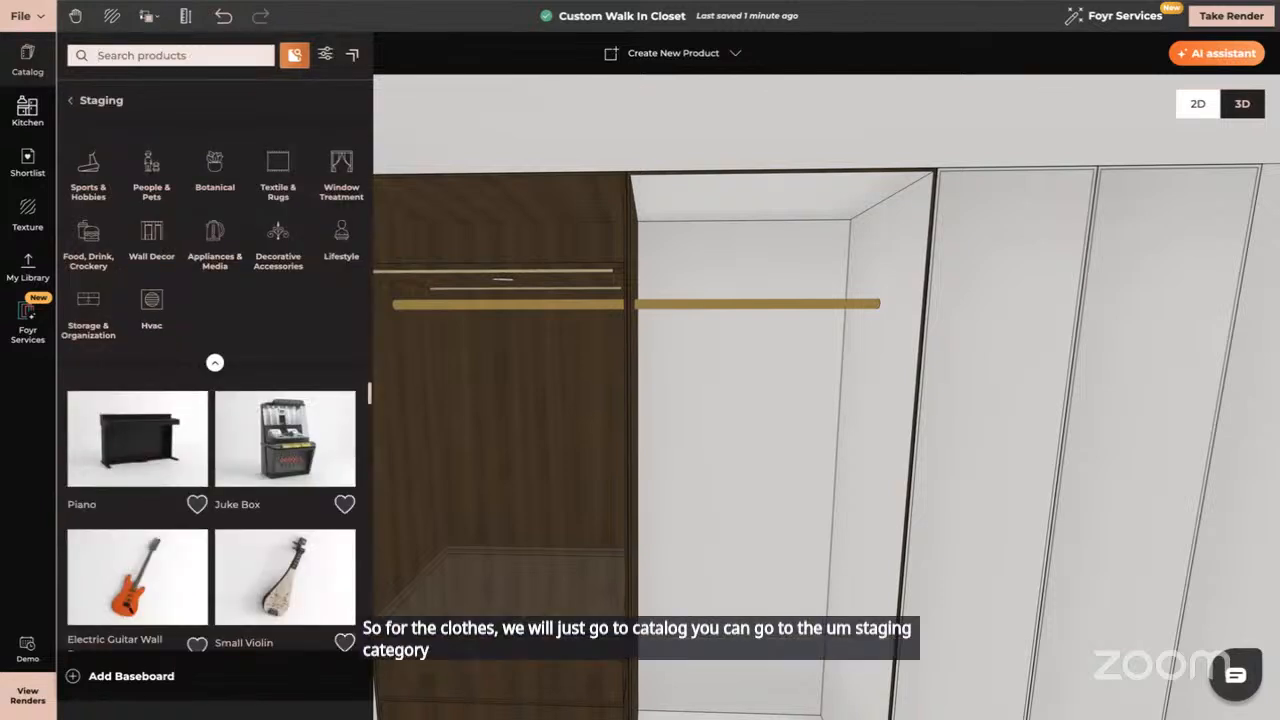
left_click(170, 55)
type("clothes")
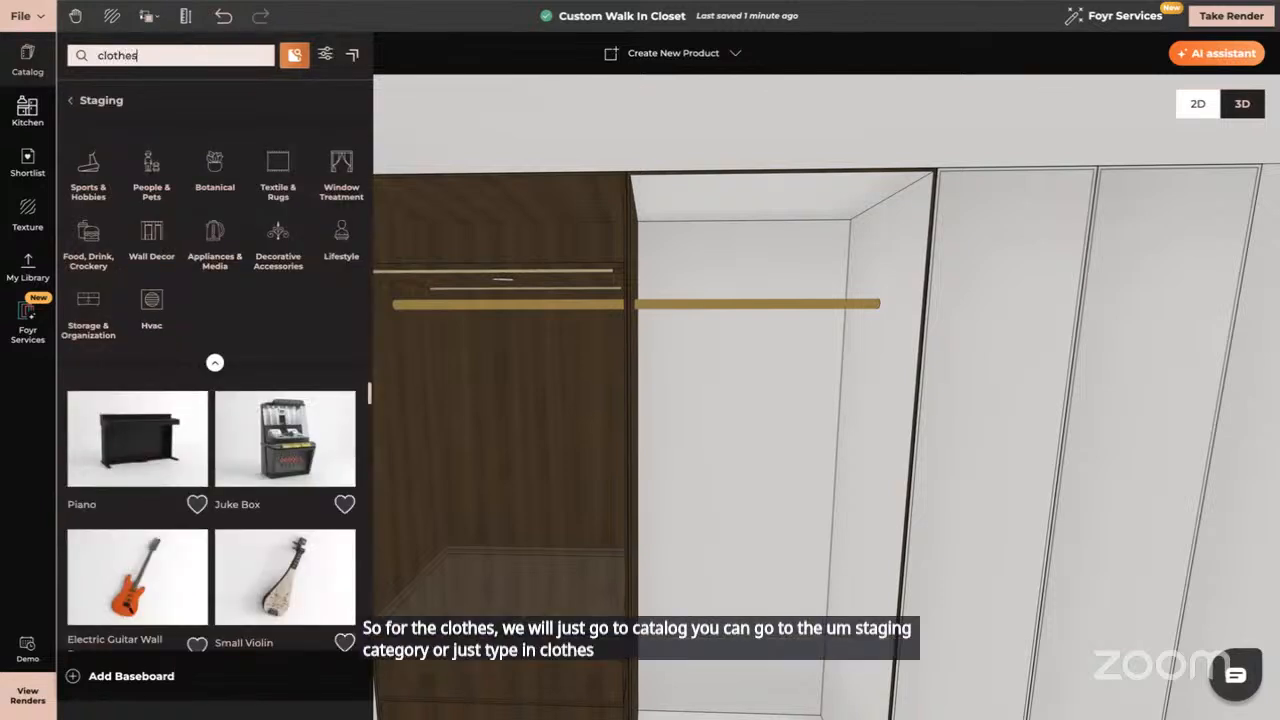
key("Return")
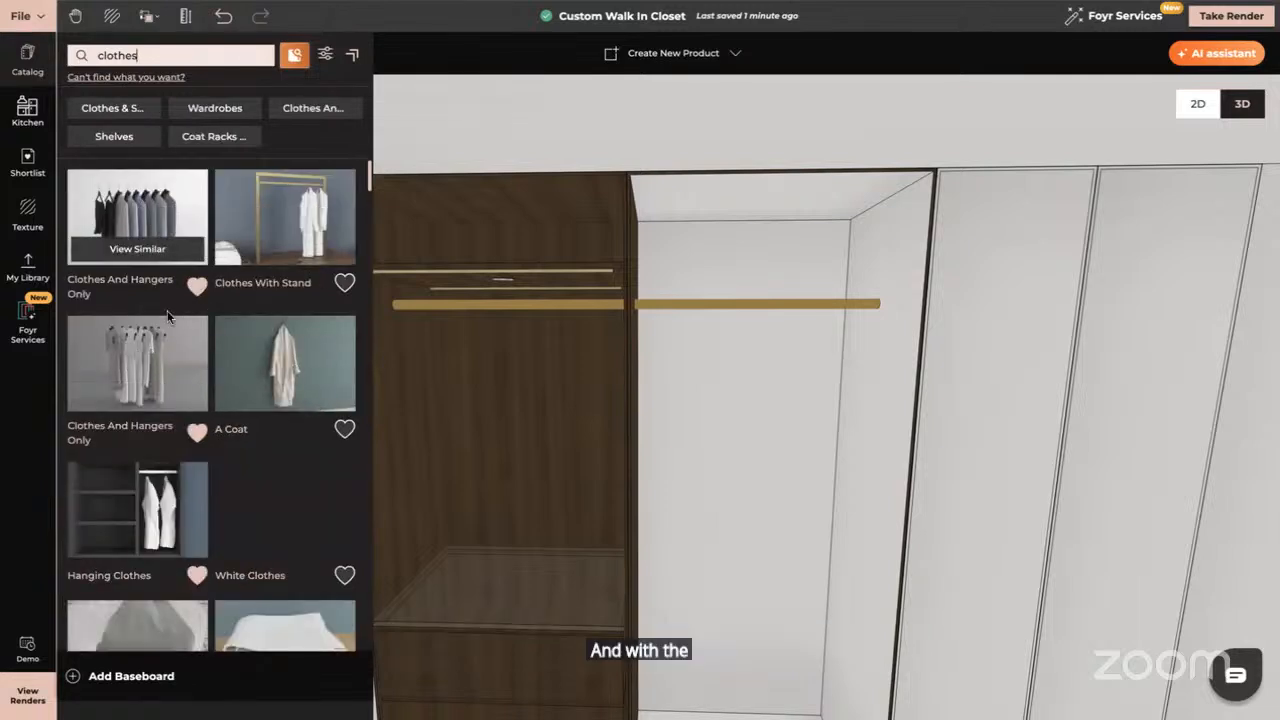
Drop Clothes And Hangers Only onto the wardrobe's brass rod and select the clothes
left_click_drag(547, 459, 520, 457)
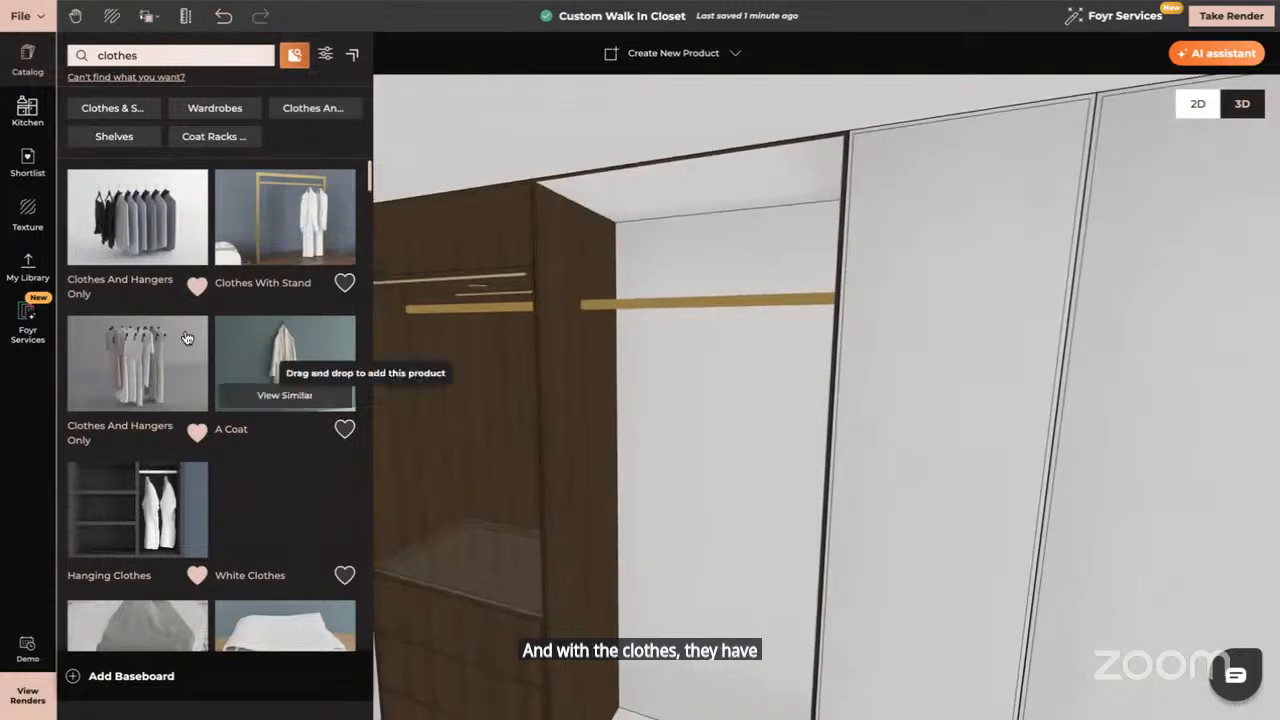
left_click_drag(150, 345, 463, 561)
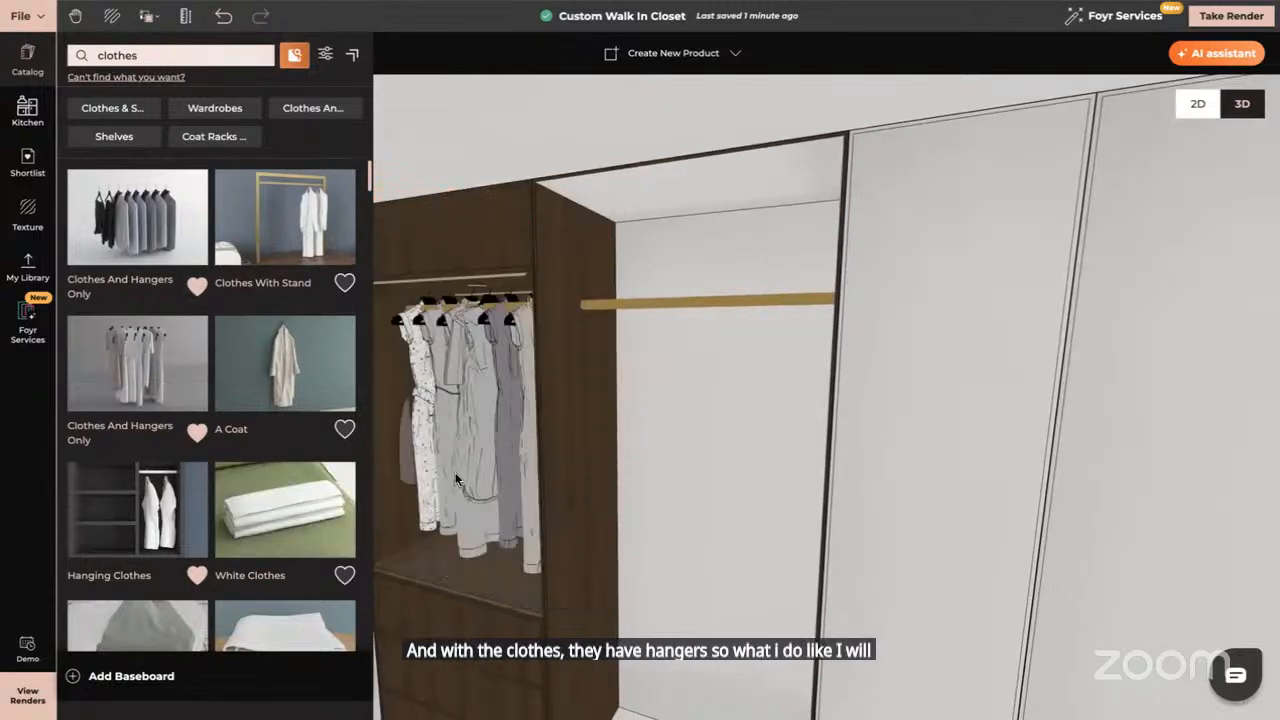
scroll(455, 472, "up", 3)
left_click_drag(455, 472, 653, 522)
scroll(655, 528, "up", 5)
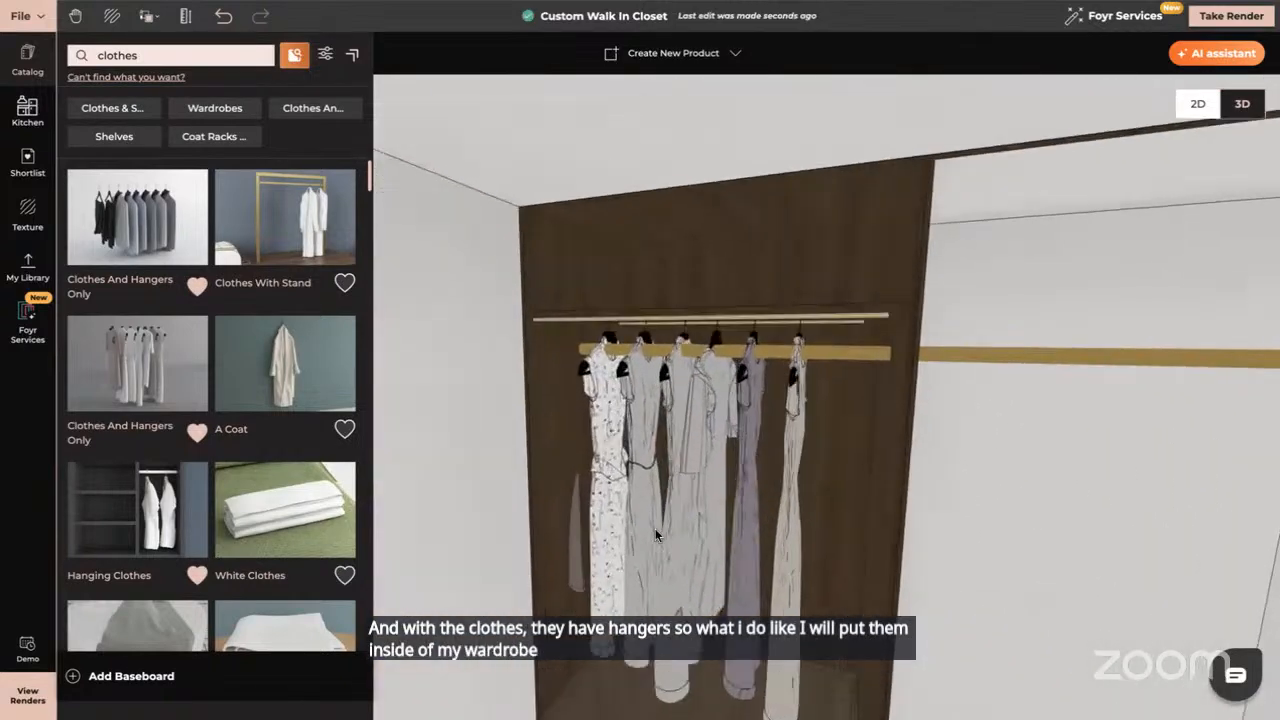
scroll(655, 528, "up", 5)
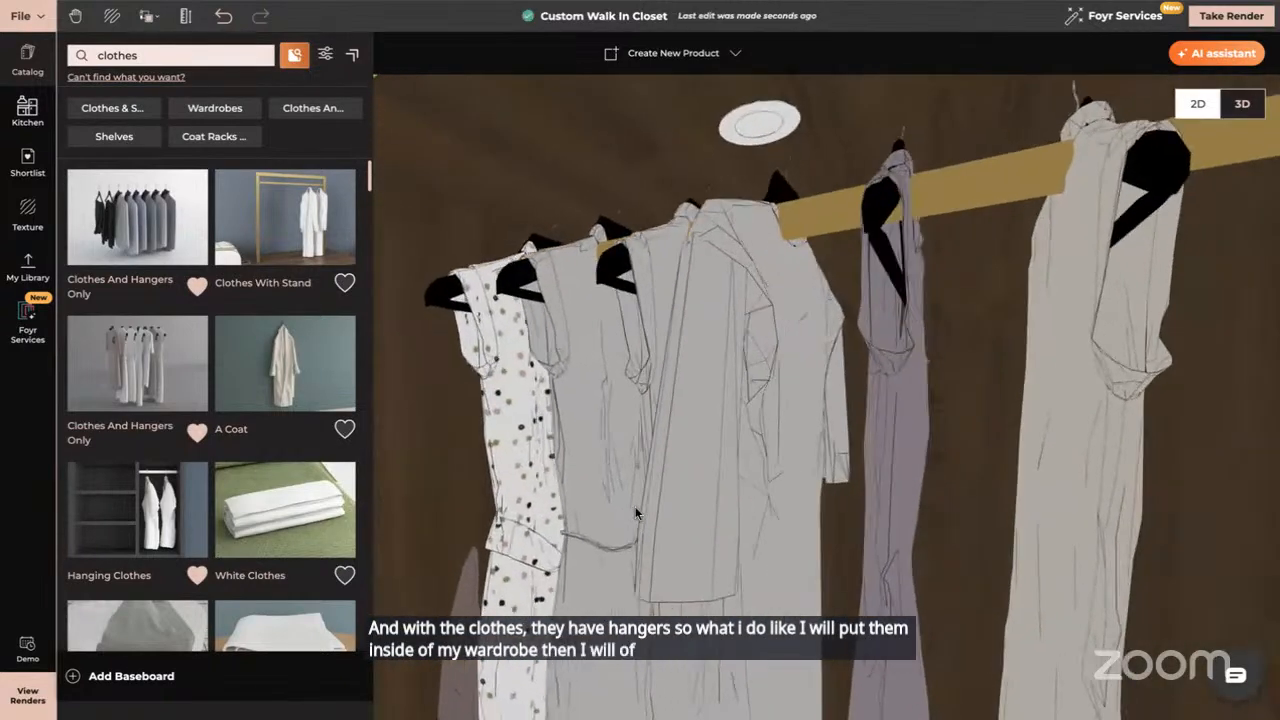
left_click(695, 296)
scroll(699, 356, "down", 3)
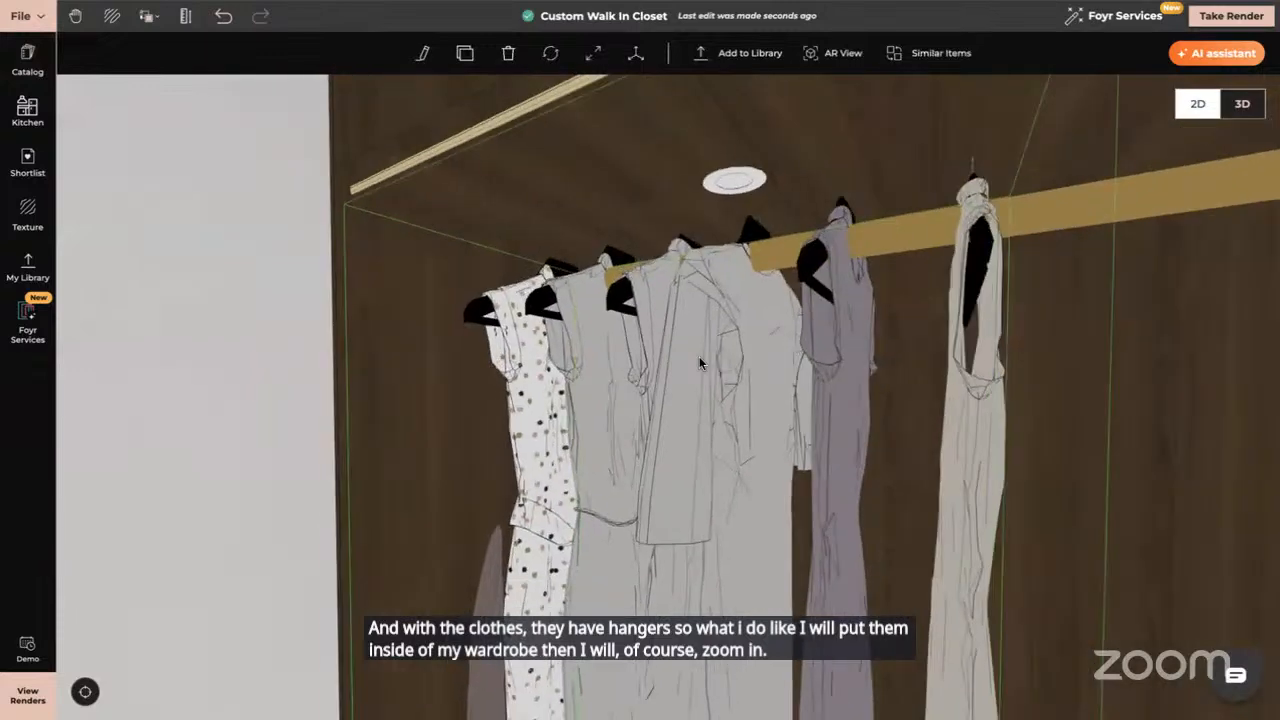
left_click_drag(697, 338, 695, 256)
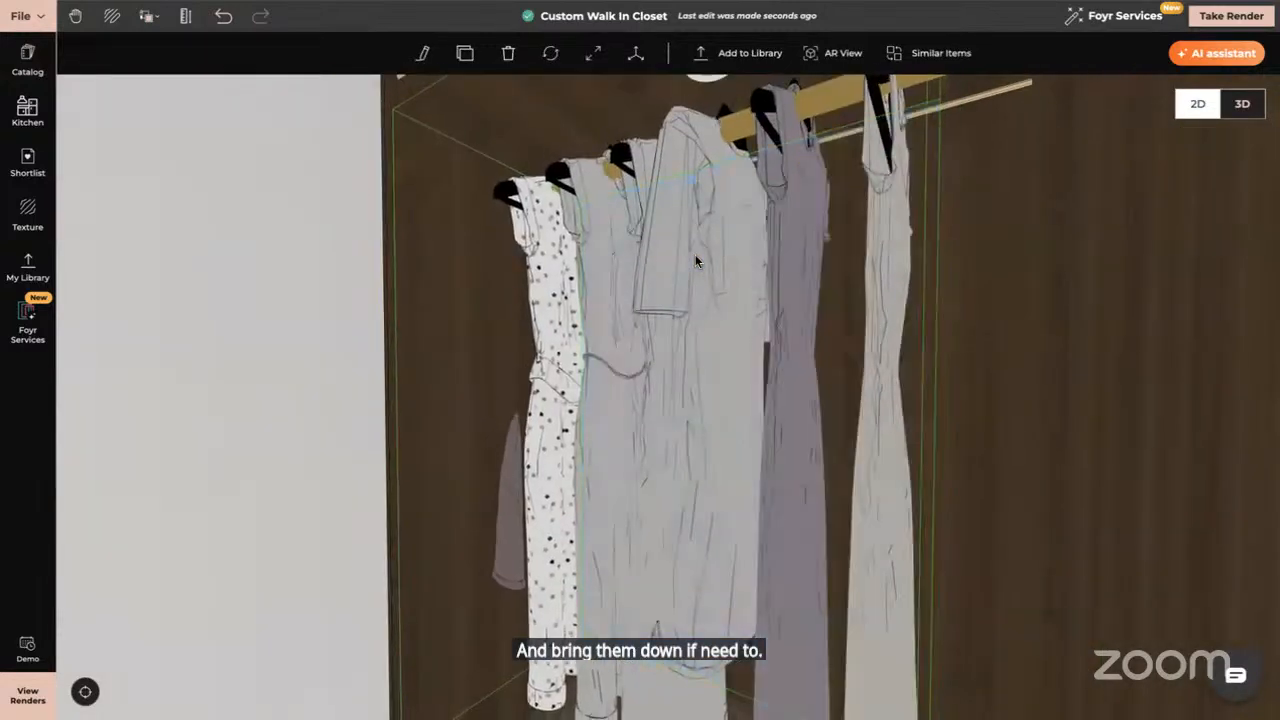
scroll(695, 256, "down", 4)
Lower the hanging clothes slightly and apply Vertical Flip so the hangers face forward
left_click(635, 53)
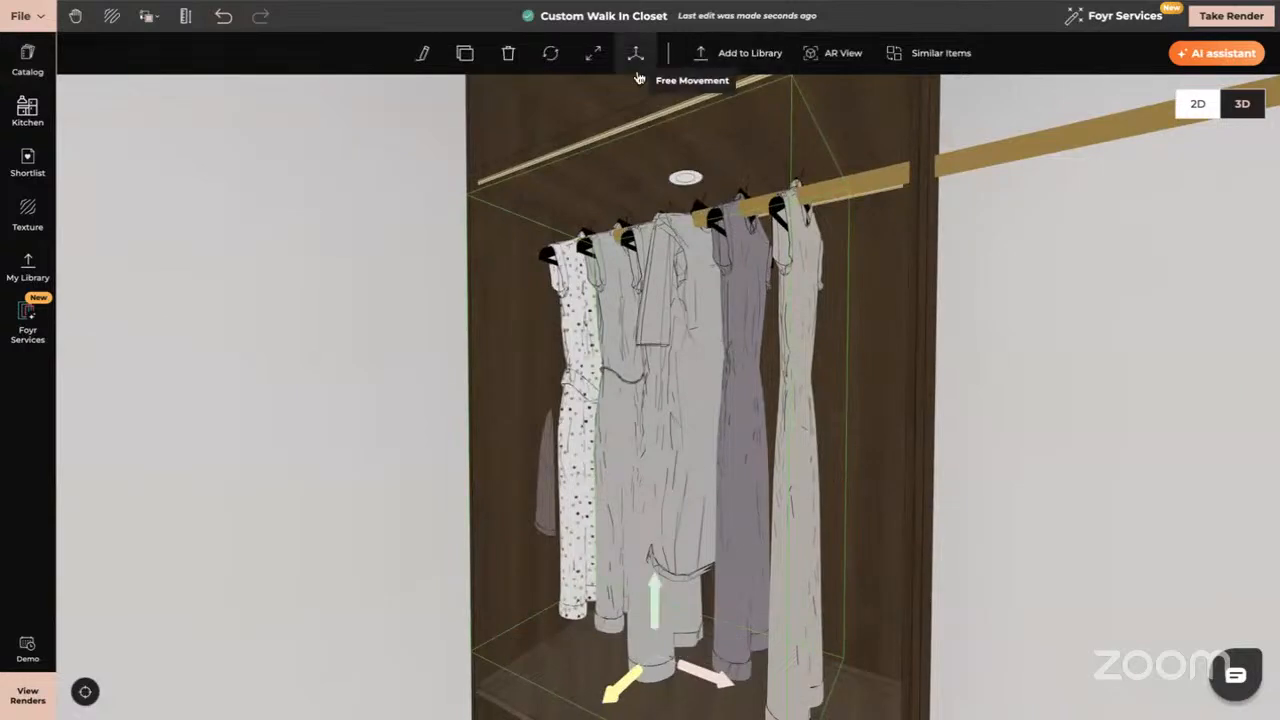
left_click_drag(655, 588, 655, 612)
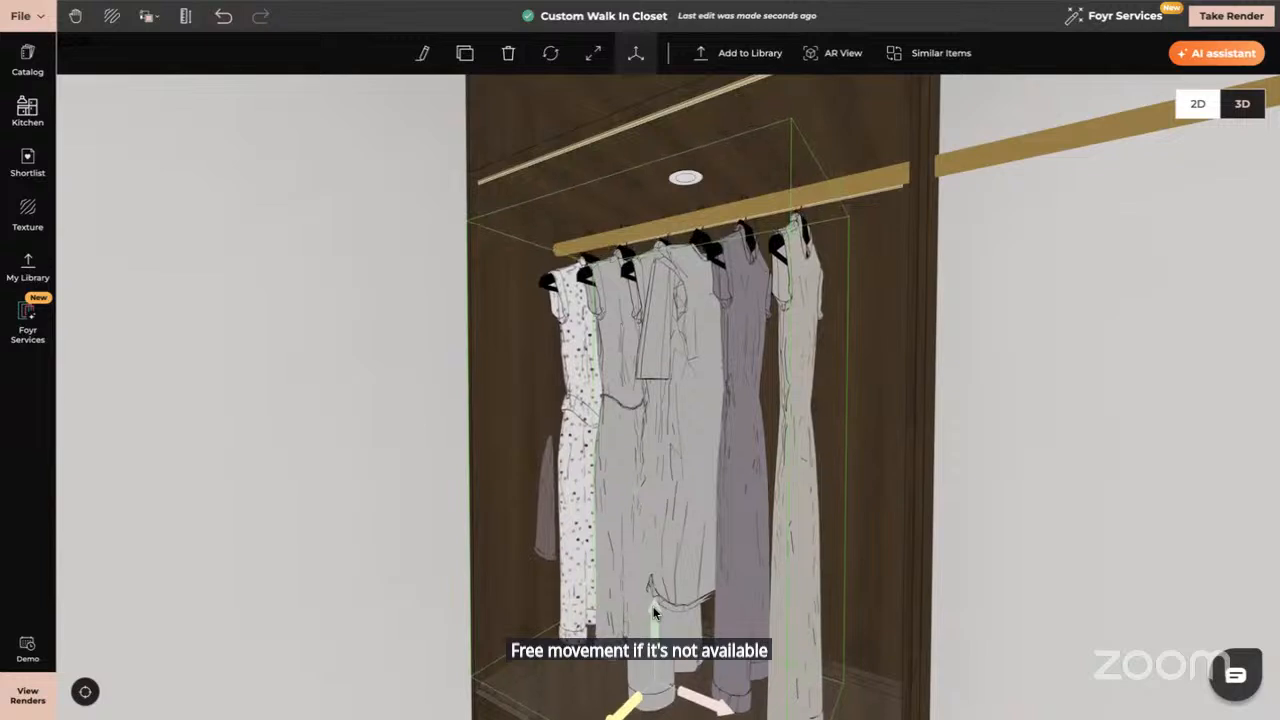
left_click(423, 52)
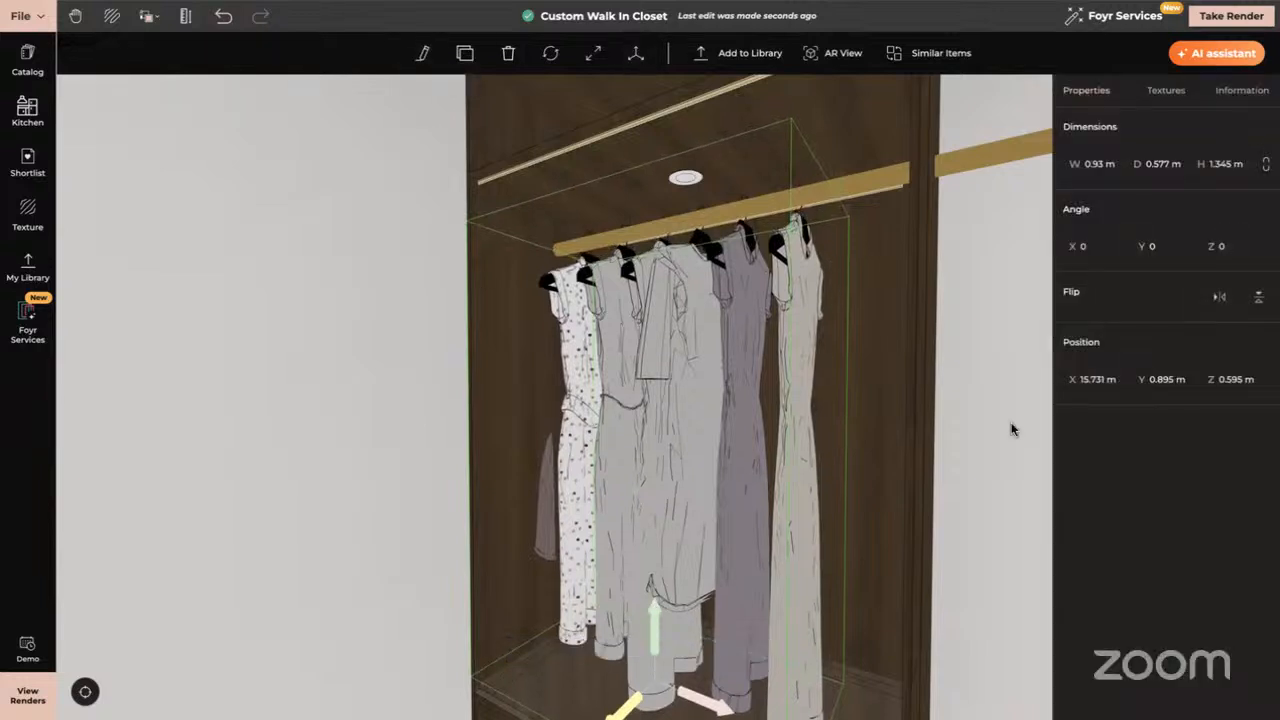
left_click(1259, 300)
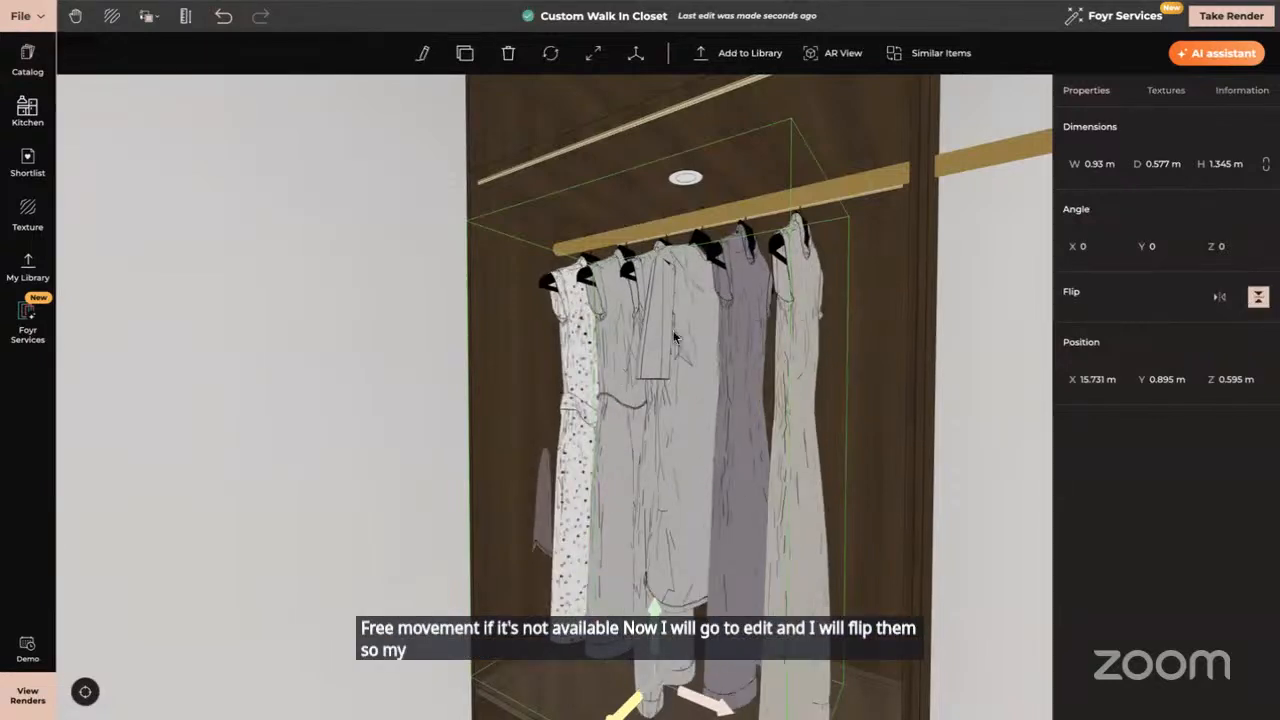
left_click(645, 676)
Reposition the clothes onto the brass rail so they span it, about 0.93 m wide
left_click_drag(632, 710, 614, 716)
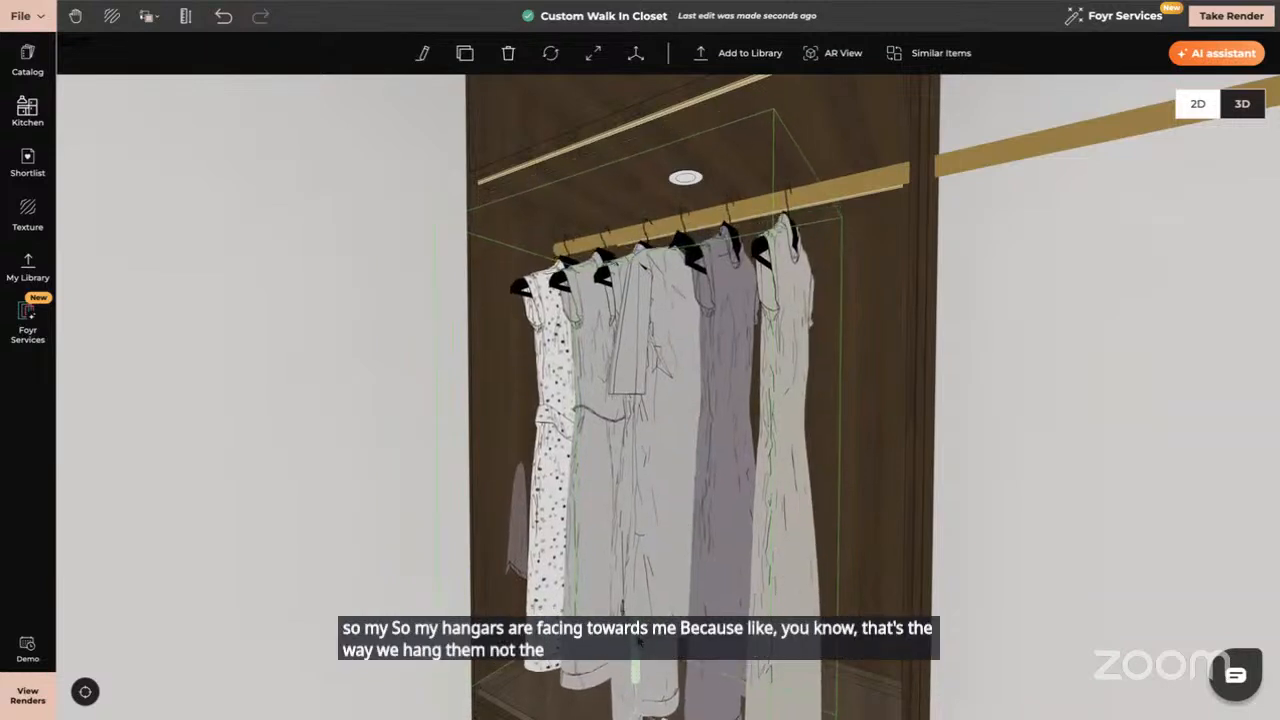
scroll(642, 662, "down", 2)
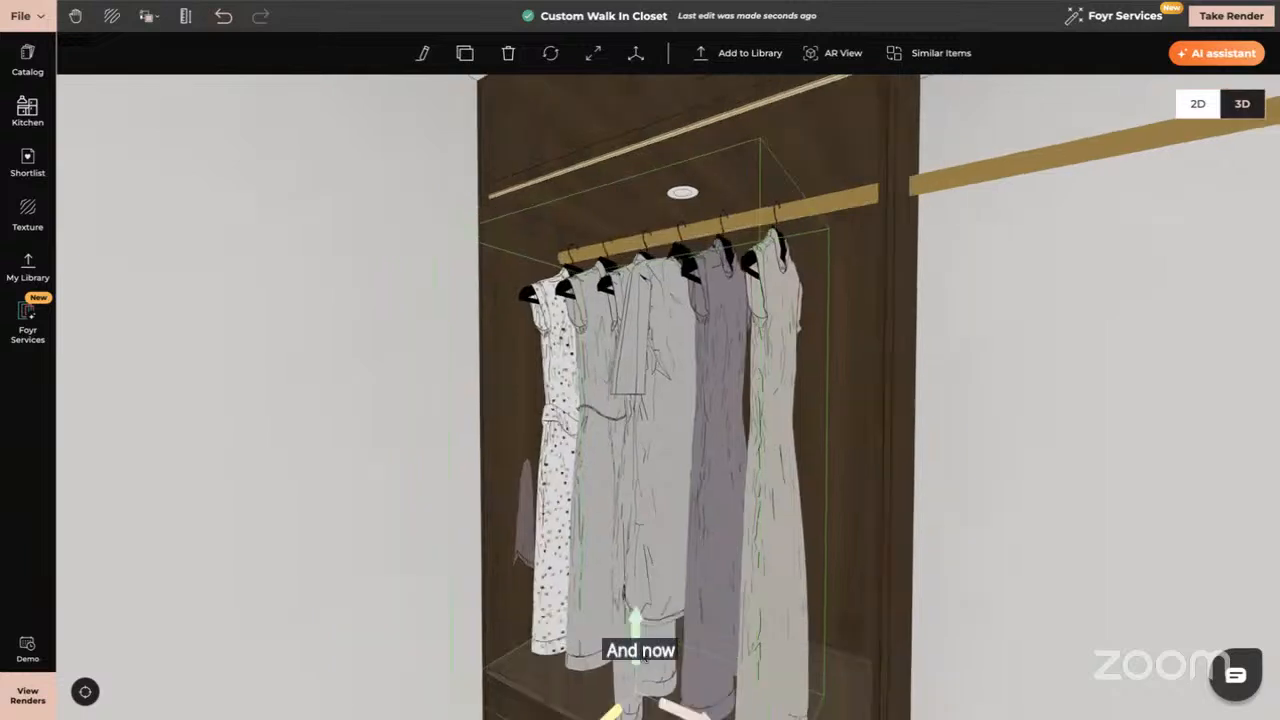
mouse_move(607, 696)
left_mouse_down()
mouse_move(625, 679)
mouse_move(610, 691)
left_mouse_up()
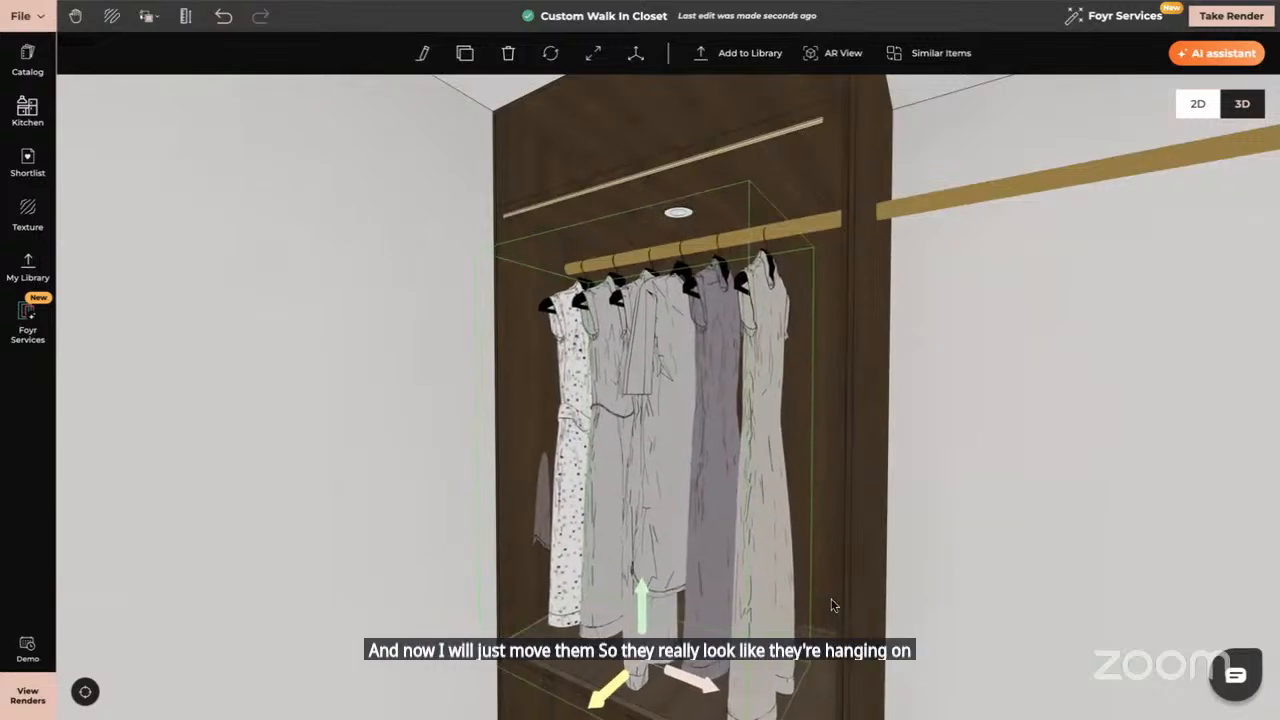
left_click_drag(831, 605, 878, 605)
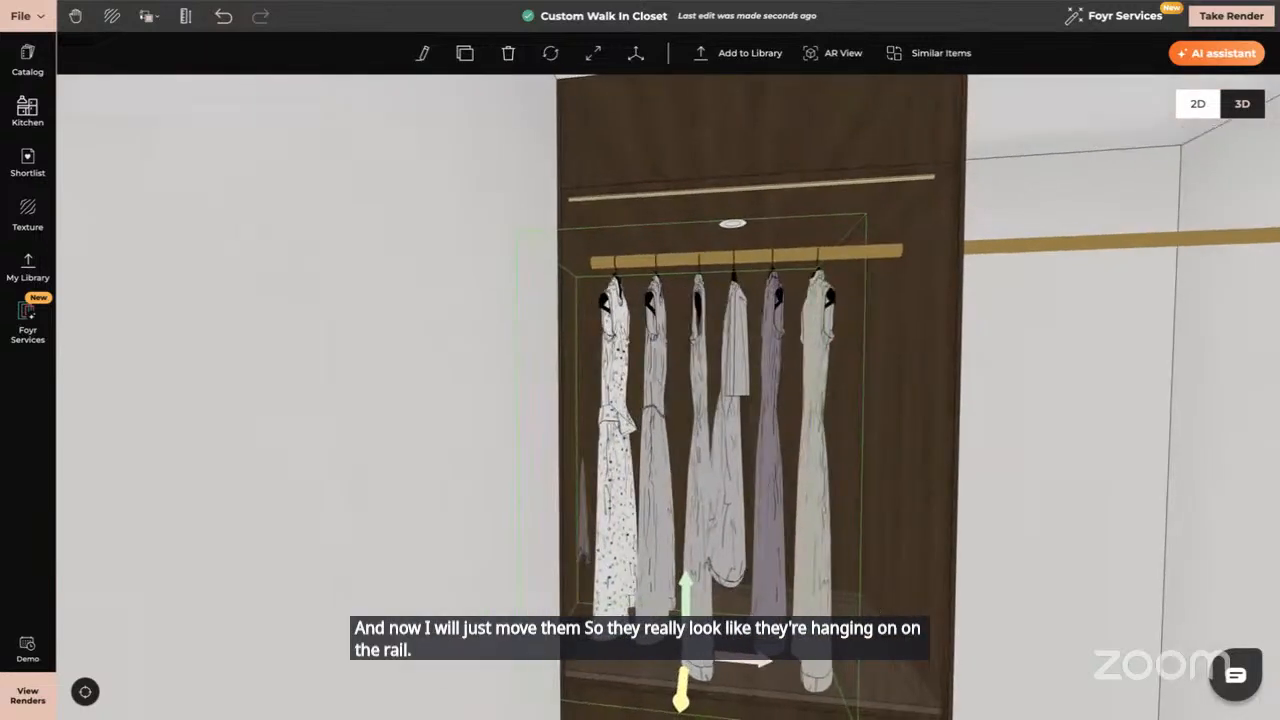
left_click_drag(686, 592, 686, 588)
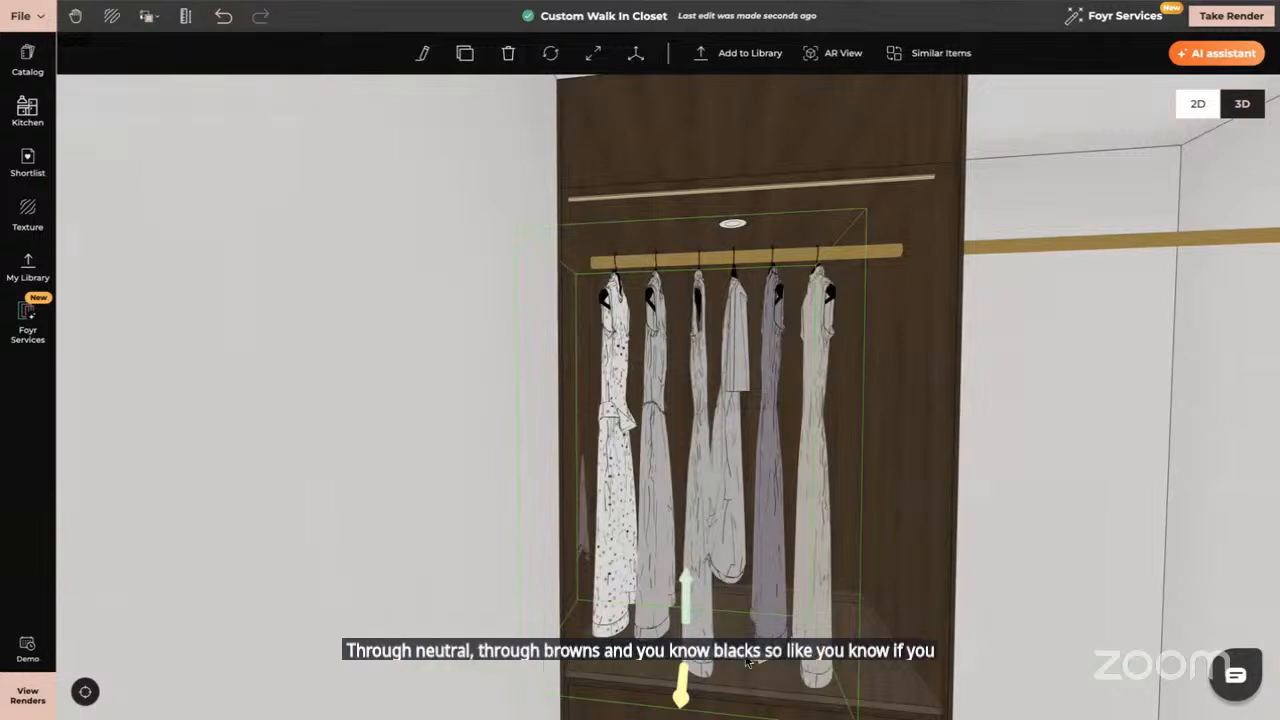
left_click_drag(747, 663, 780, 660)
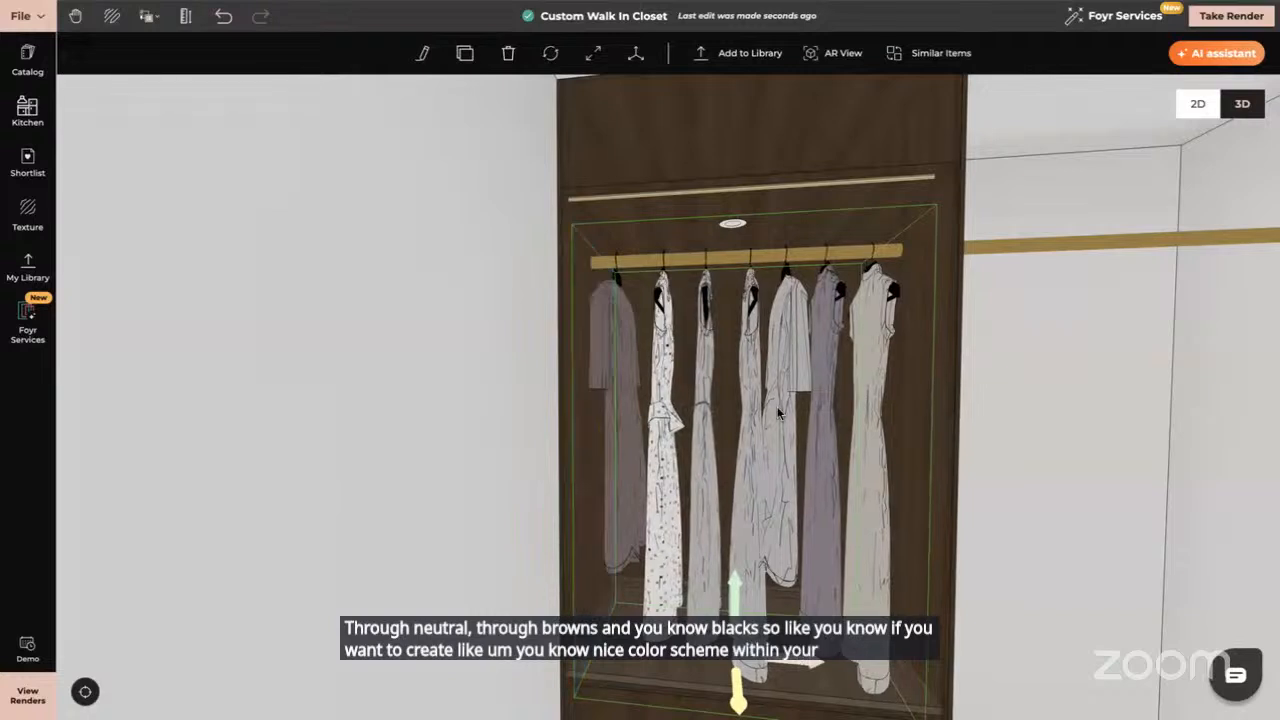
left_click(422, 53)
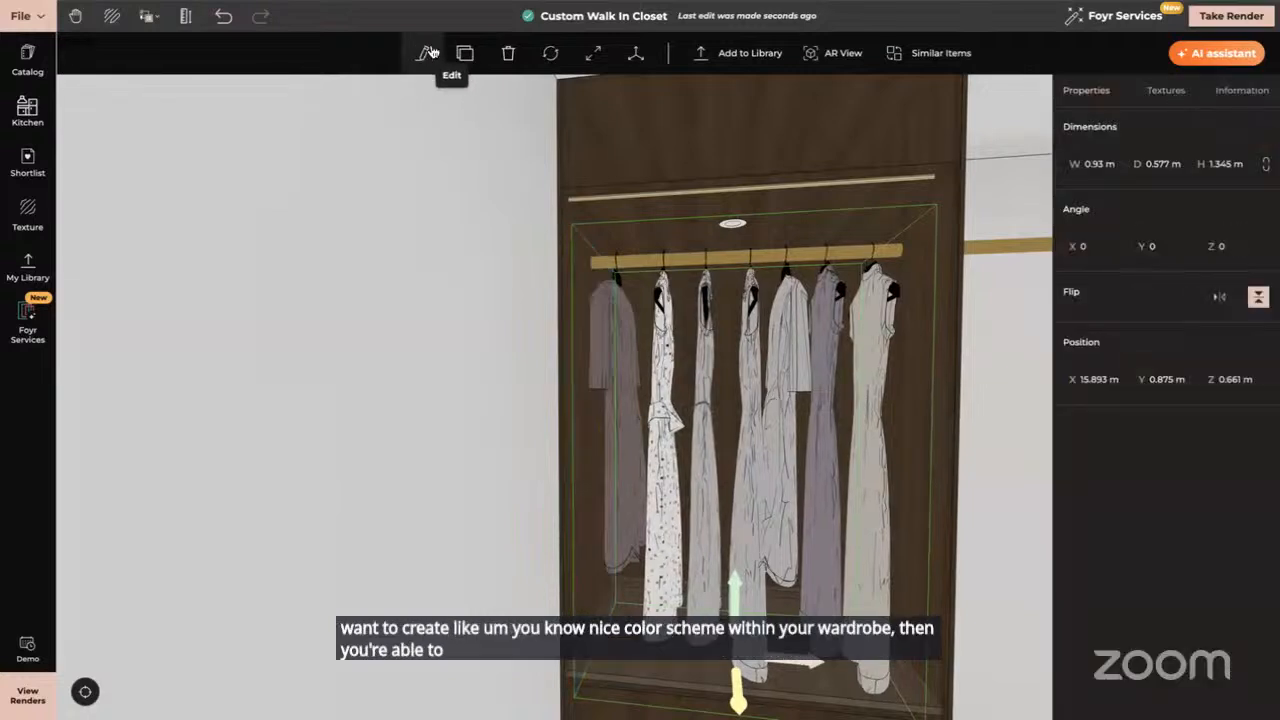
Copy the last dress's texture and material onto the leftmost dress
left_click(1164, 91)
scroll(1095, 480, "down", 1)
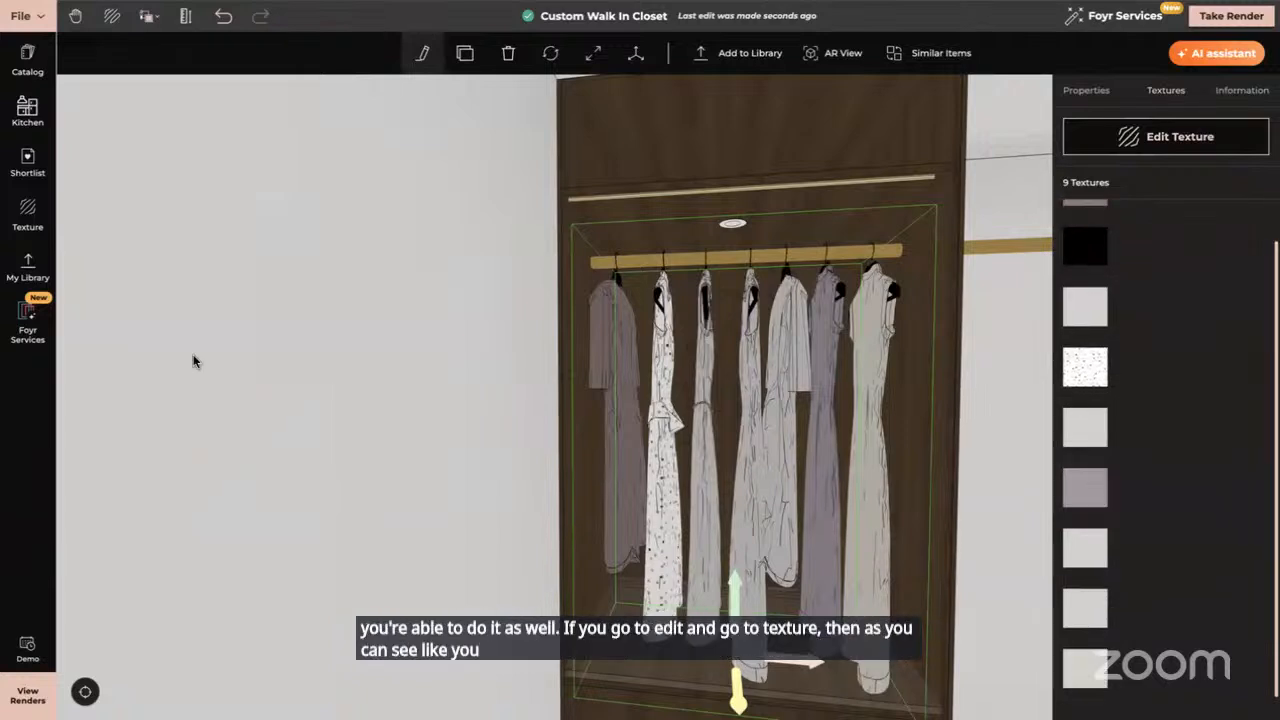
key("Escape")
left_click(28, 217)
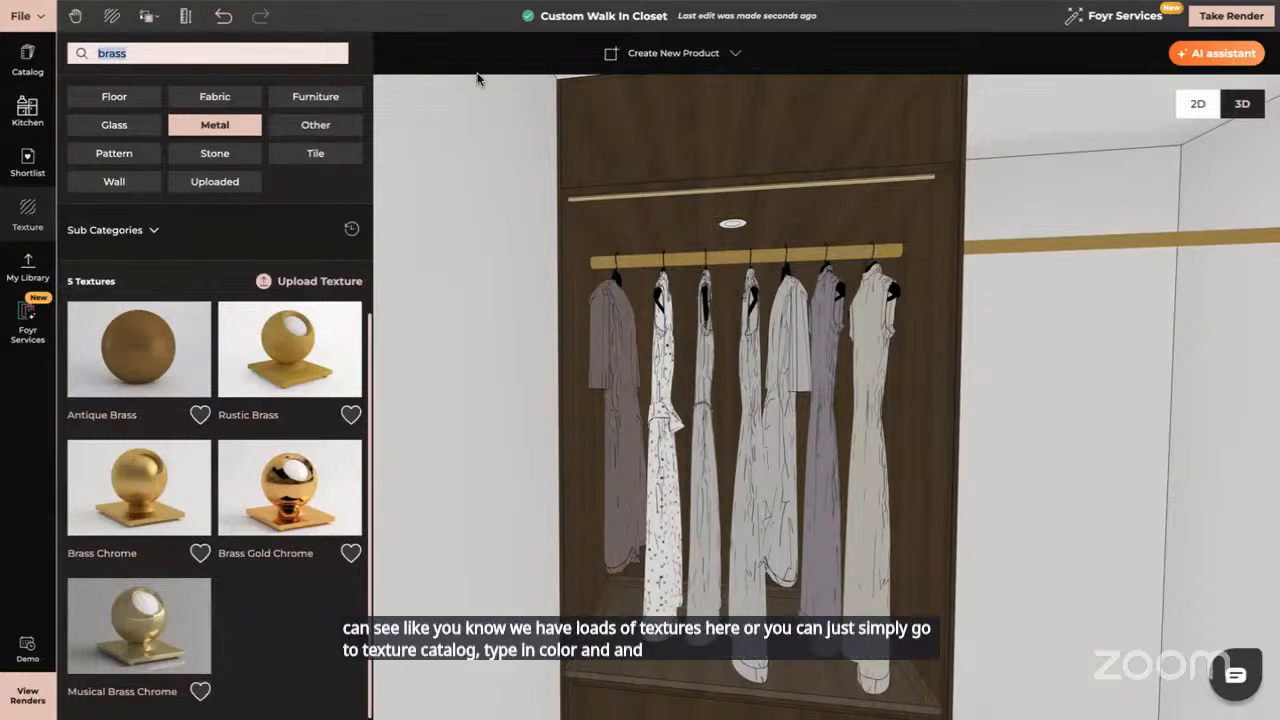
left_click(145, 17)
left_click(160, 79)
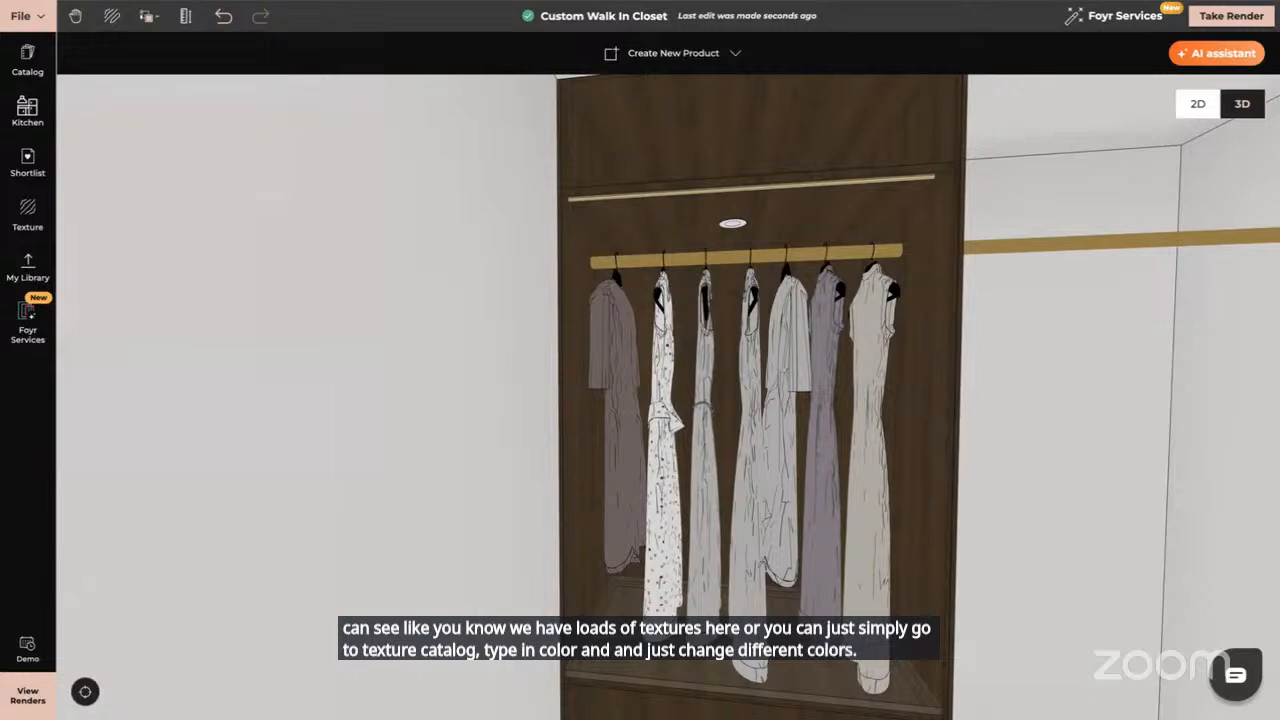
left_click(879, 361)
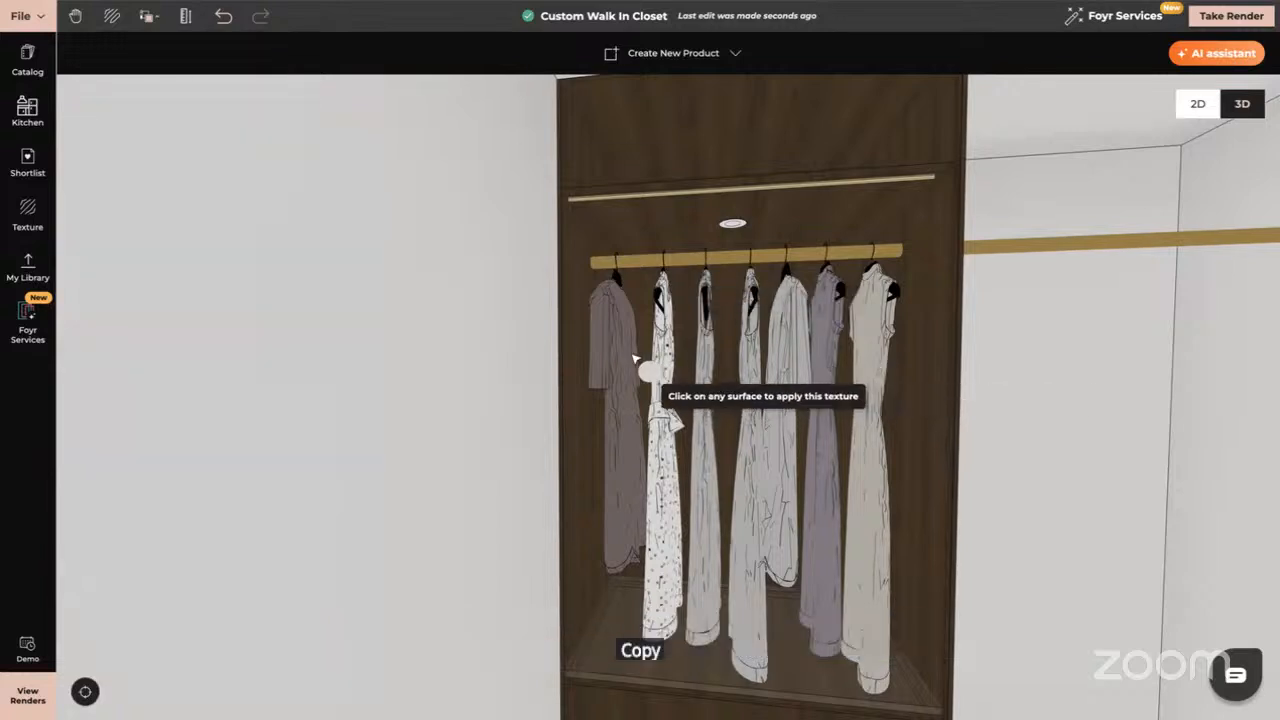
left_click(634, 361)
Change the fabric colour to a pale grey and apply it to two more dresses
left_click(1233, 311)
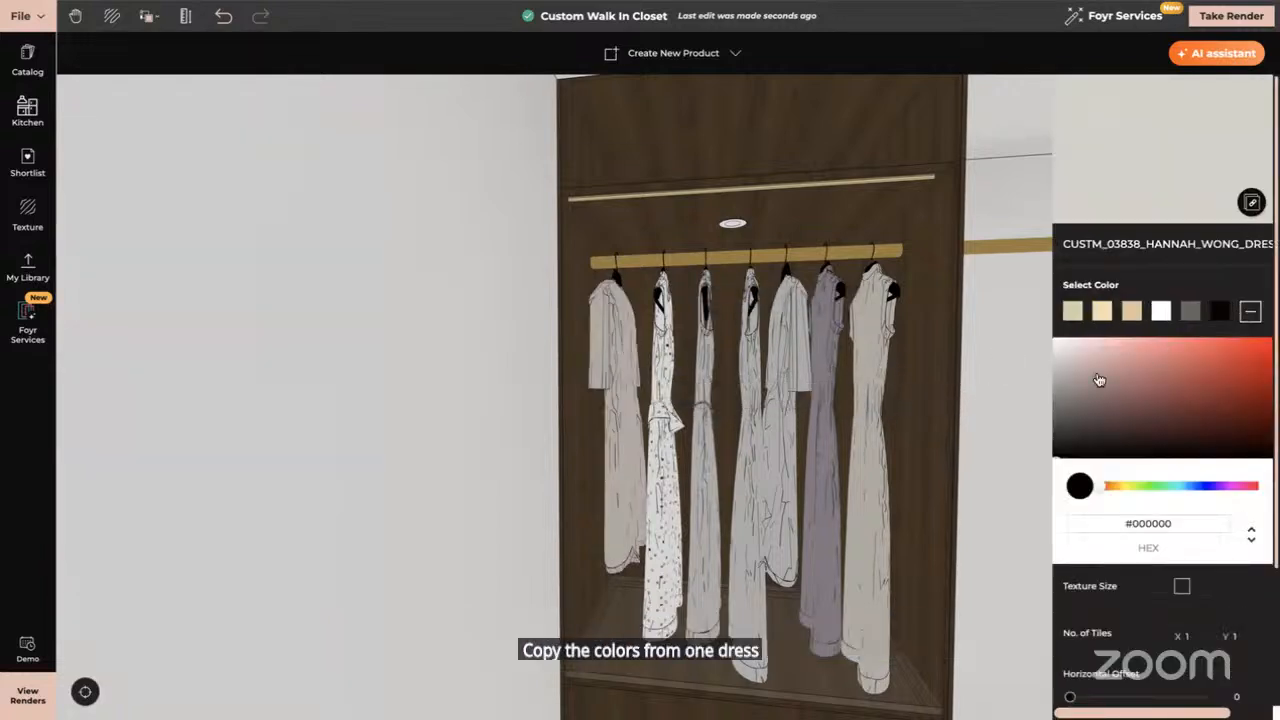
left_click_drag(1061, 458, 1060, 387)
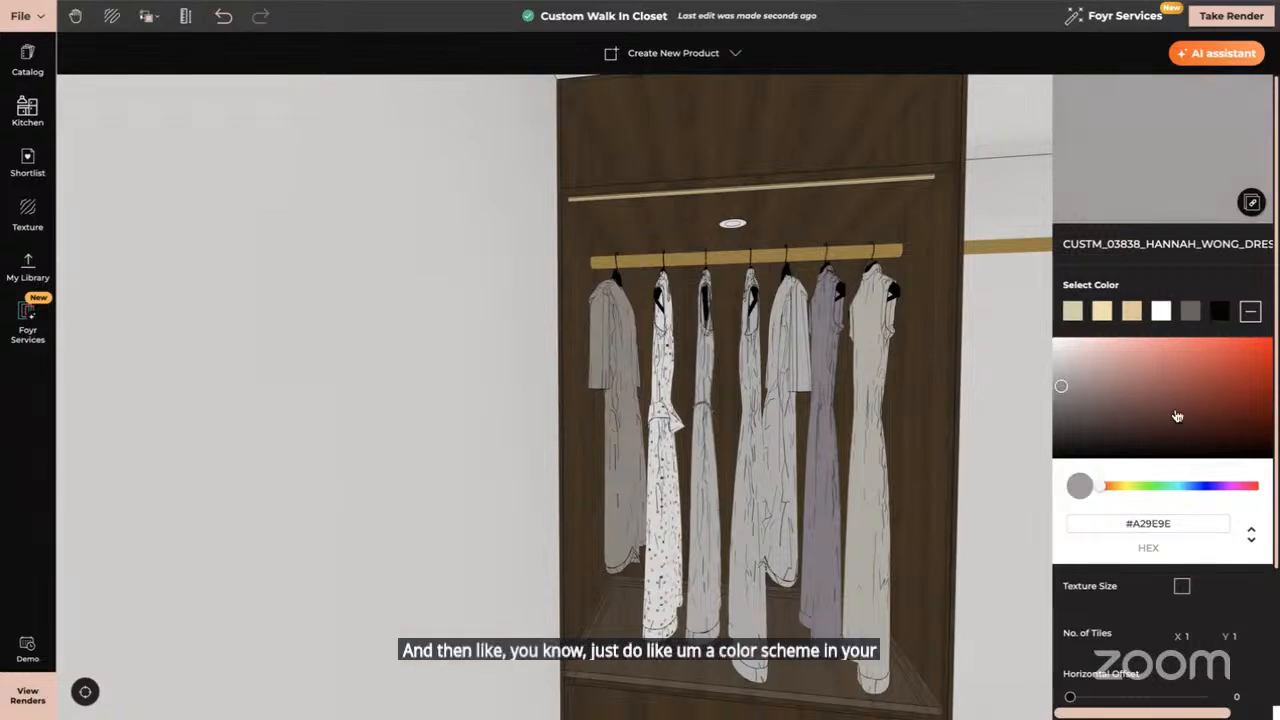
left_click(662, 384)
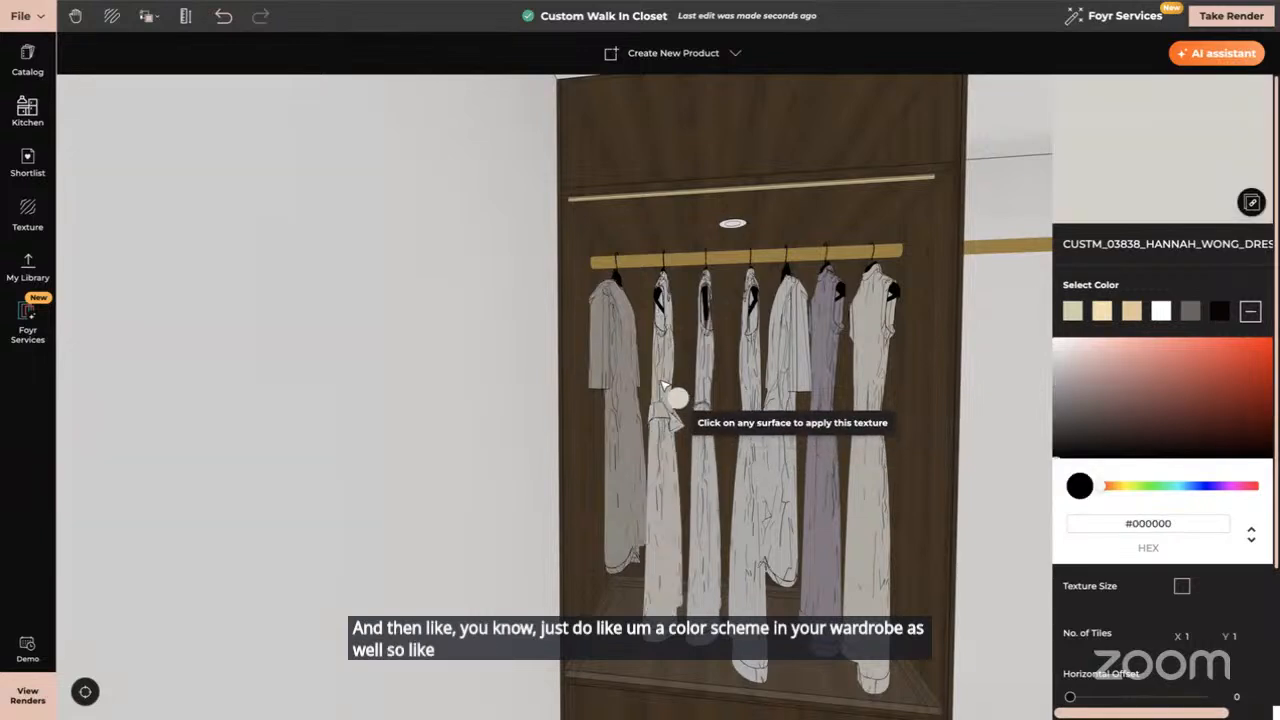
left_click(826, 384)
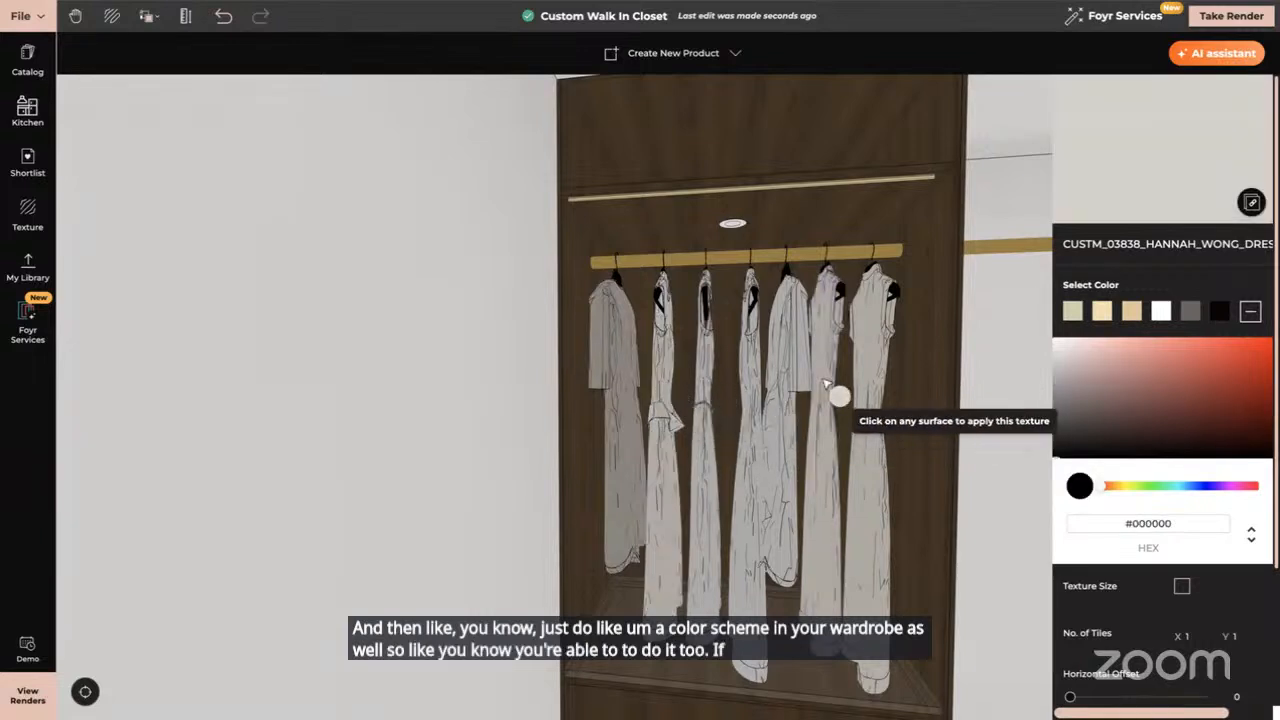
key("Escape")
left_click_drag(769, 436, 717, 438)
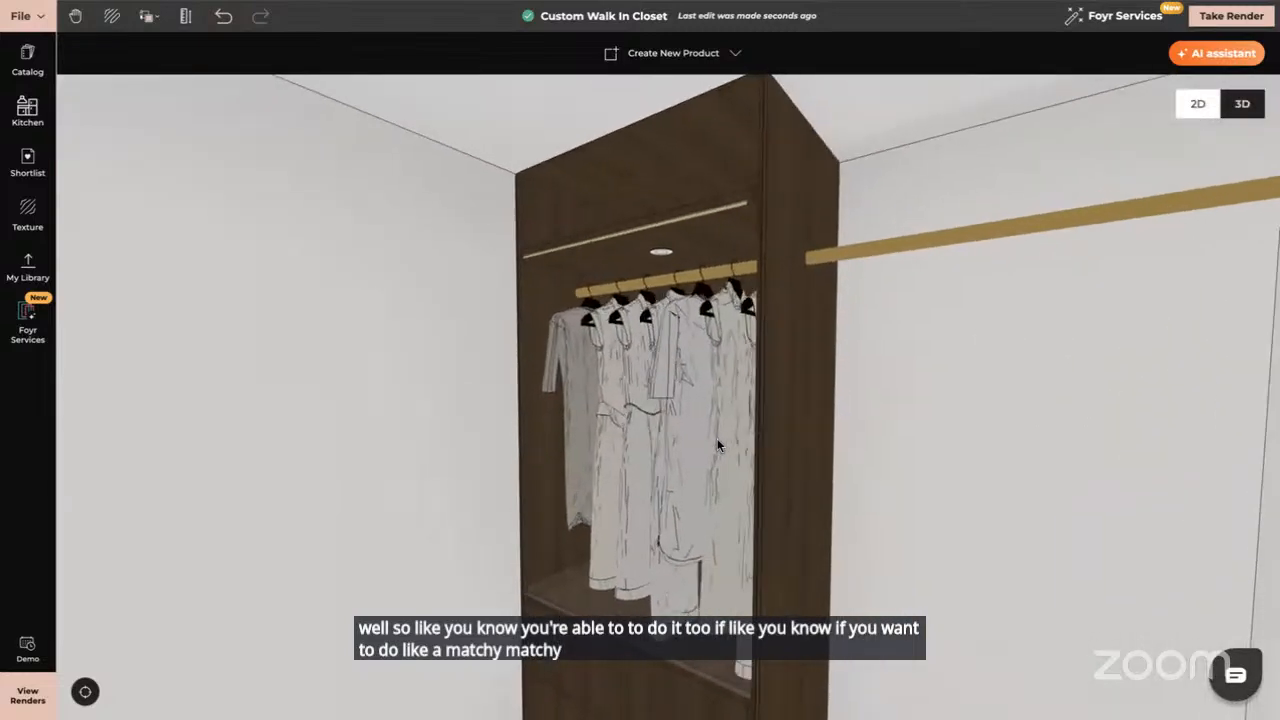
Resize the wardrobe's hanging clothes group down to 0.849 m wide
left_click(695, 354)
scroll(860, 401, "up", 2)
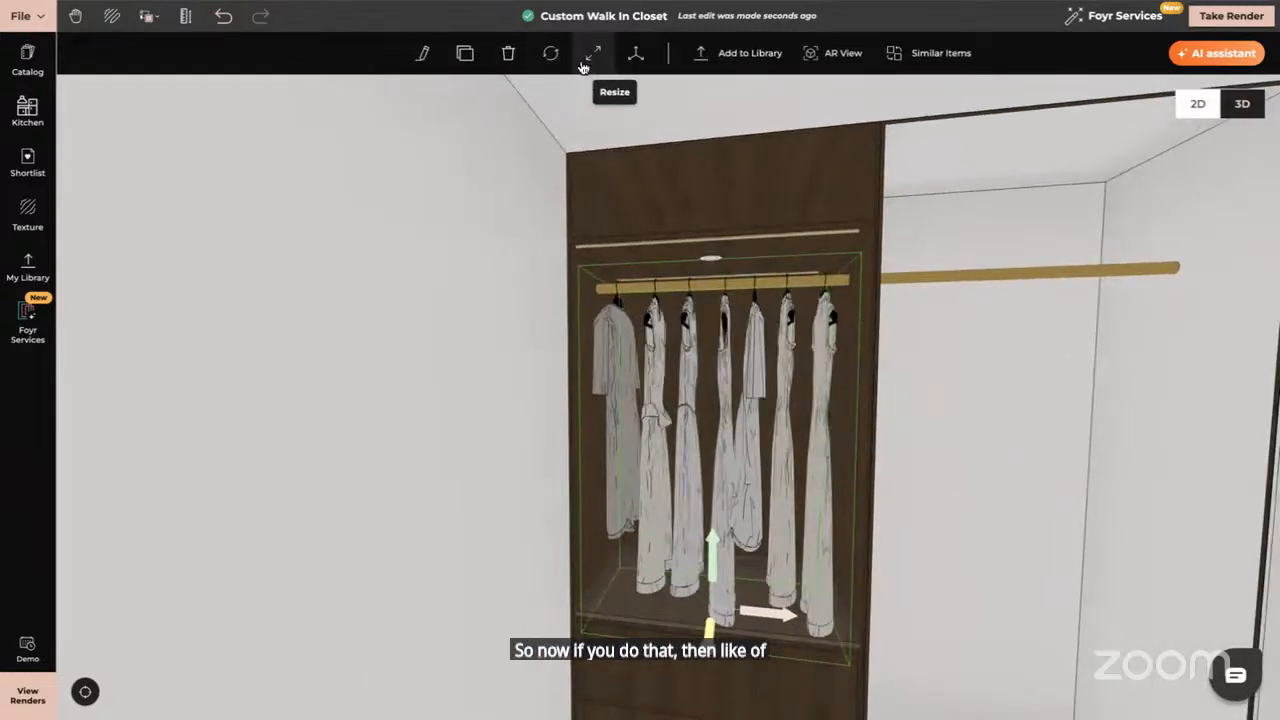
left_click(593, 53)
left_click_drag(836, 449, 812, 449)
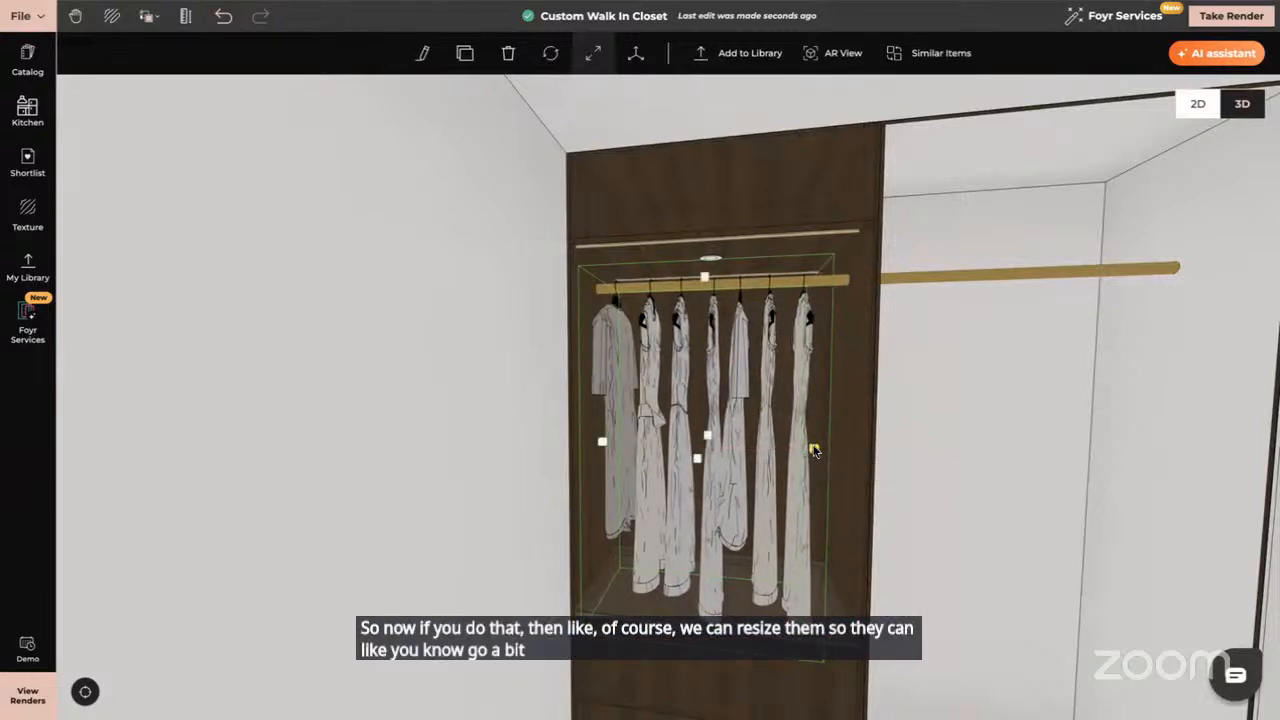
left_click(925, 450)
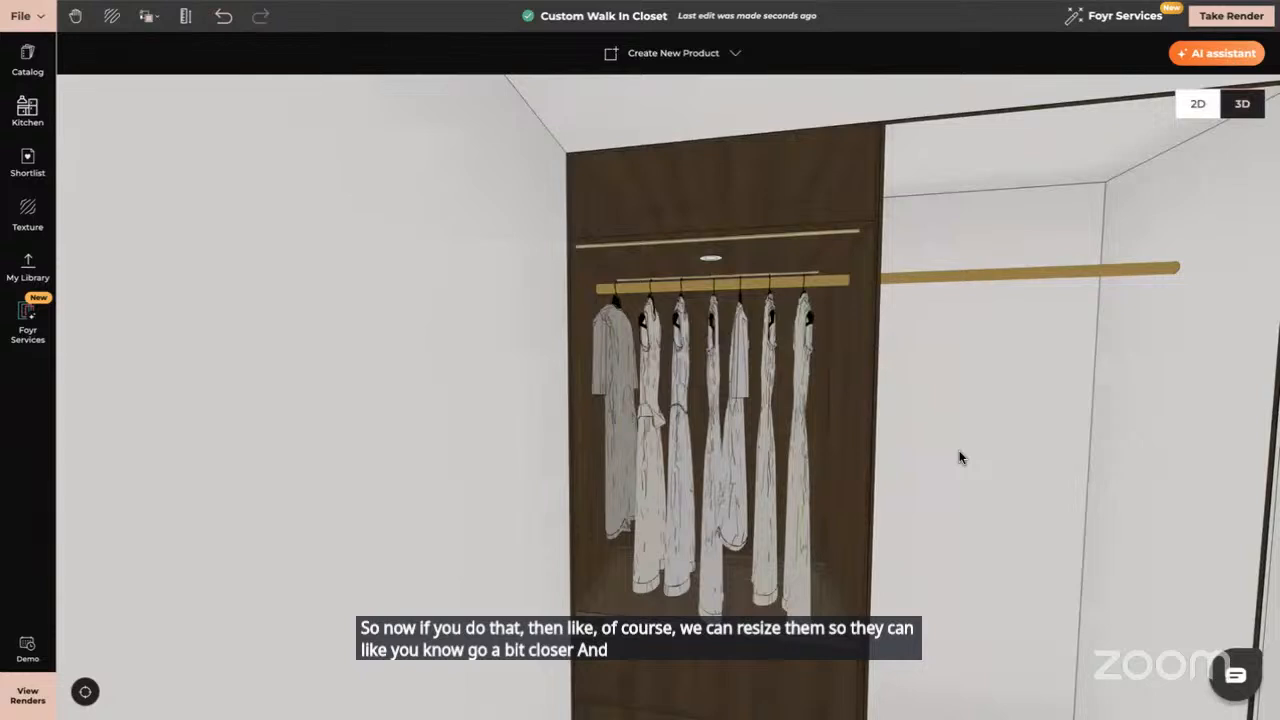
Place a Hanging Clothes set on the open brass rail at right
left_click(38, 62)
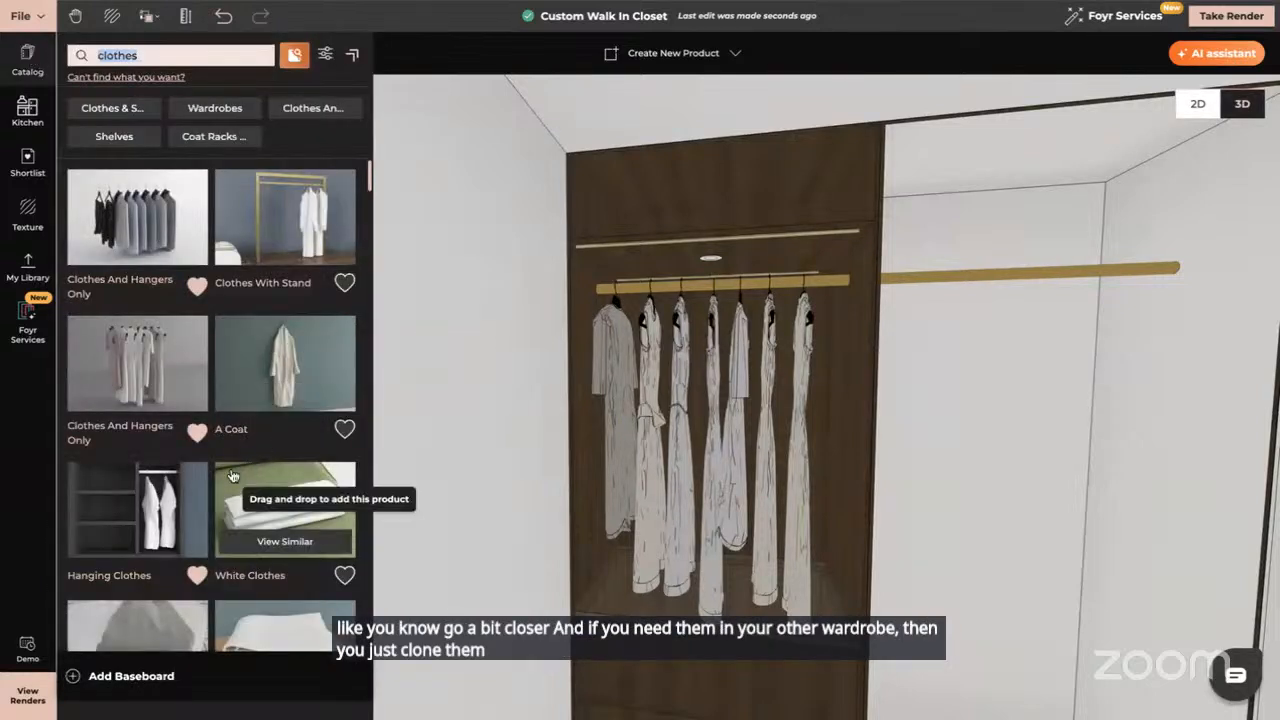
scroll(230, 495, "down", 2)
left_click(168, 314)
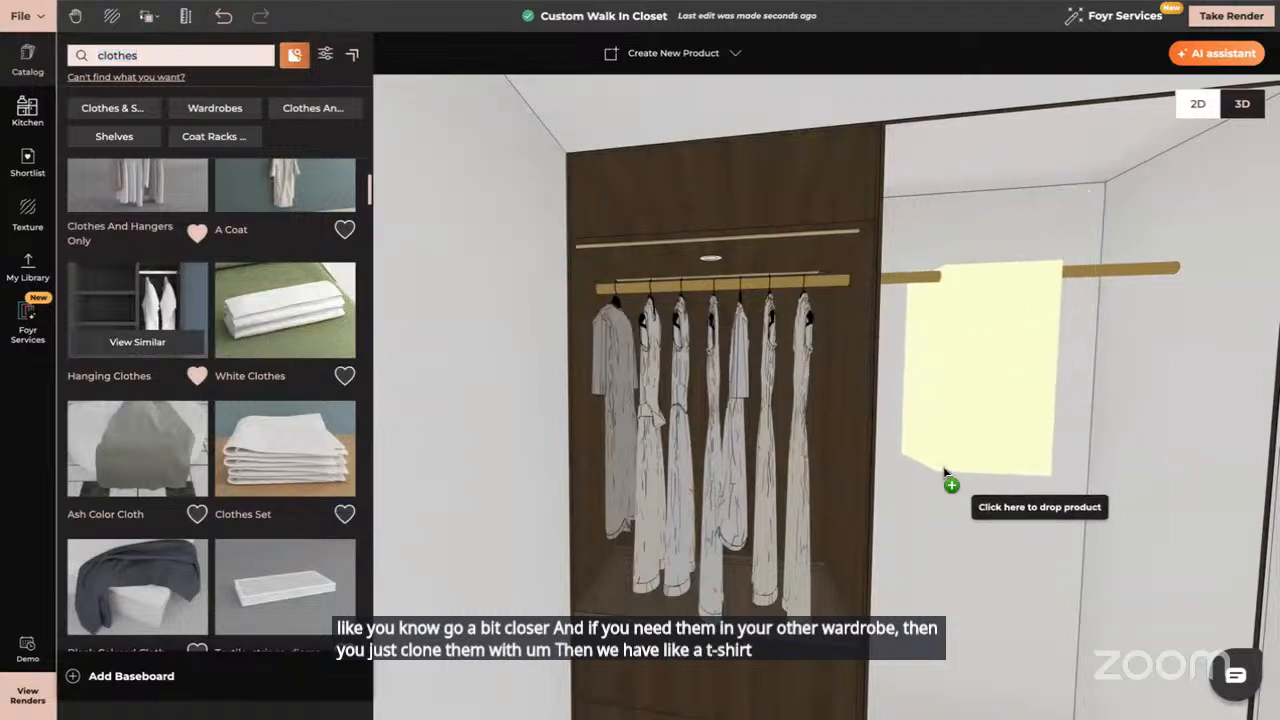
left_click(945, 470)
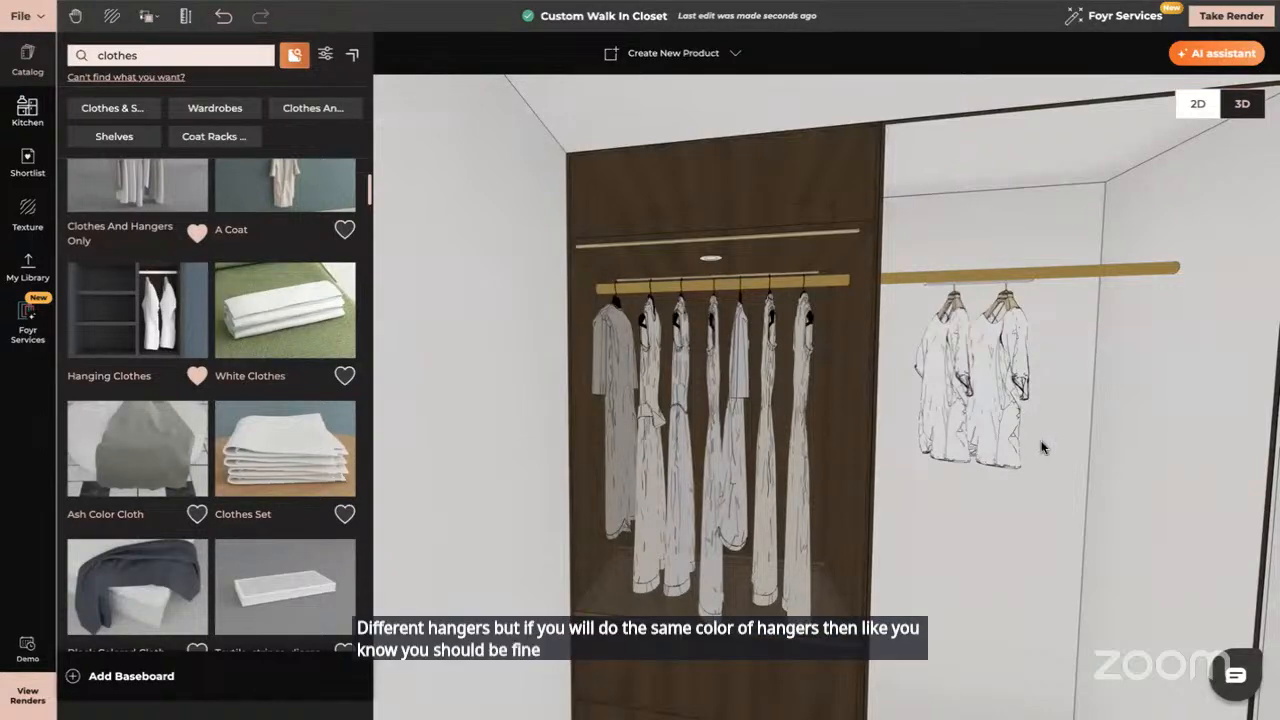
left_click_drag(1041, 447, 968, 321)
Raise the new Hanging Clothes slightly and slide them left along the rail
left_click(952, 313)
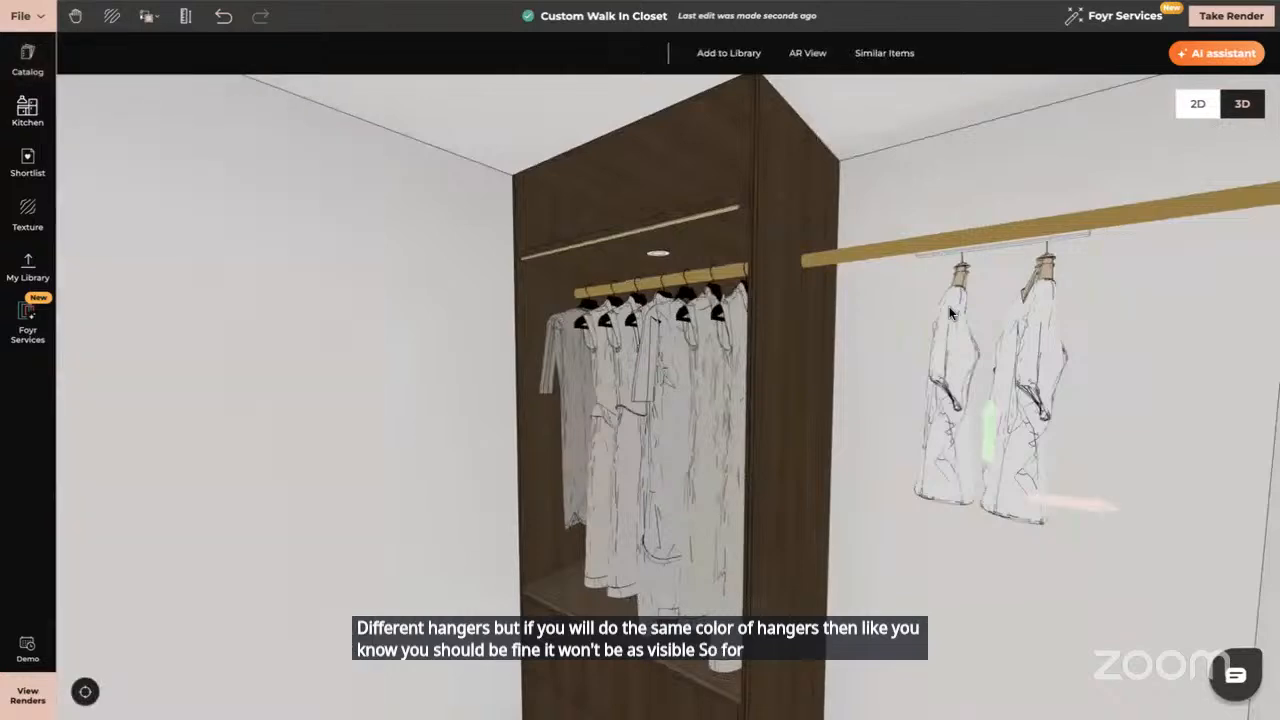
left_click_drag(990, 425, 996, 415)
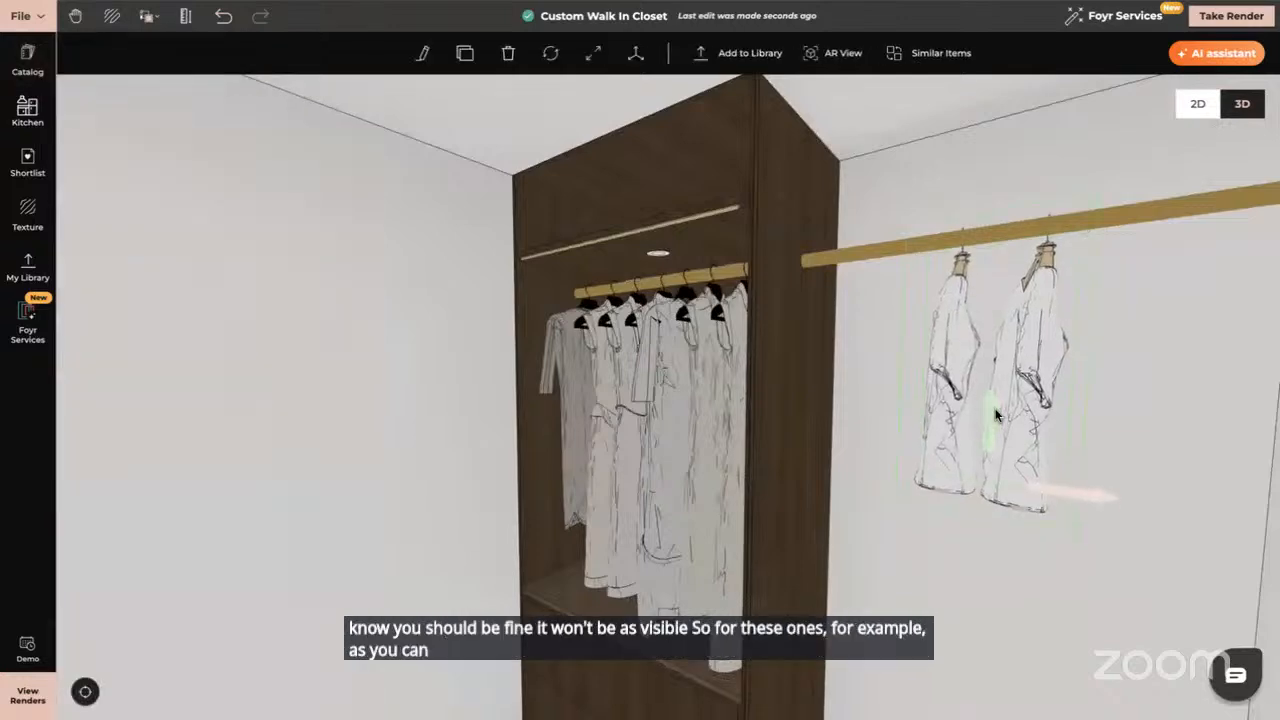
left_click_drag(1044, 493, 683, 141)
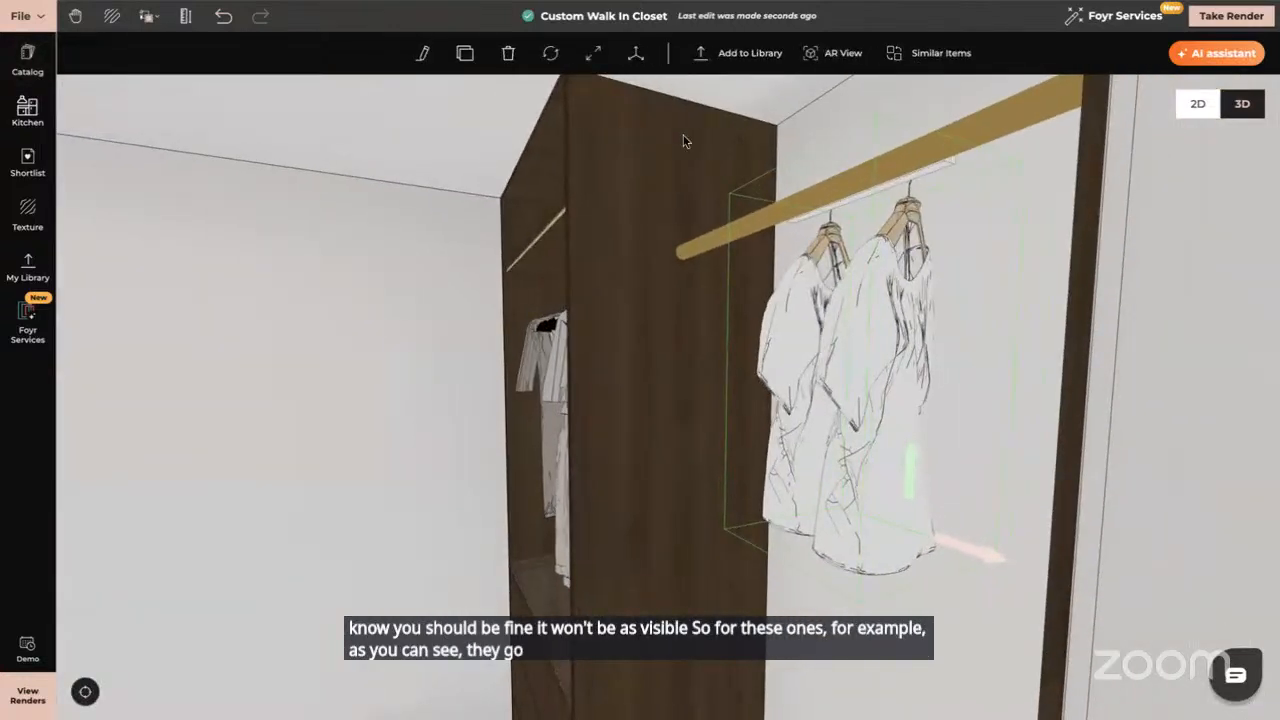
left_click(634, 55)
left_click_drag(855, 542, 812, 544)
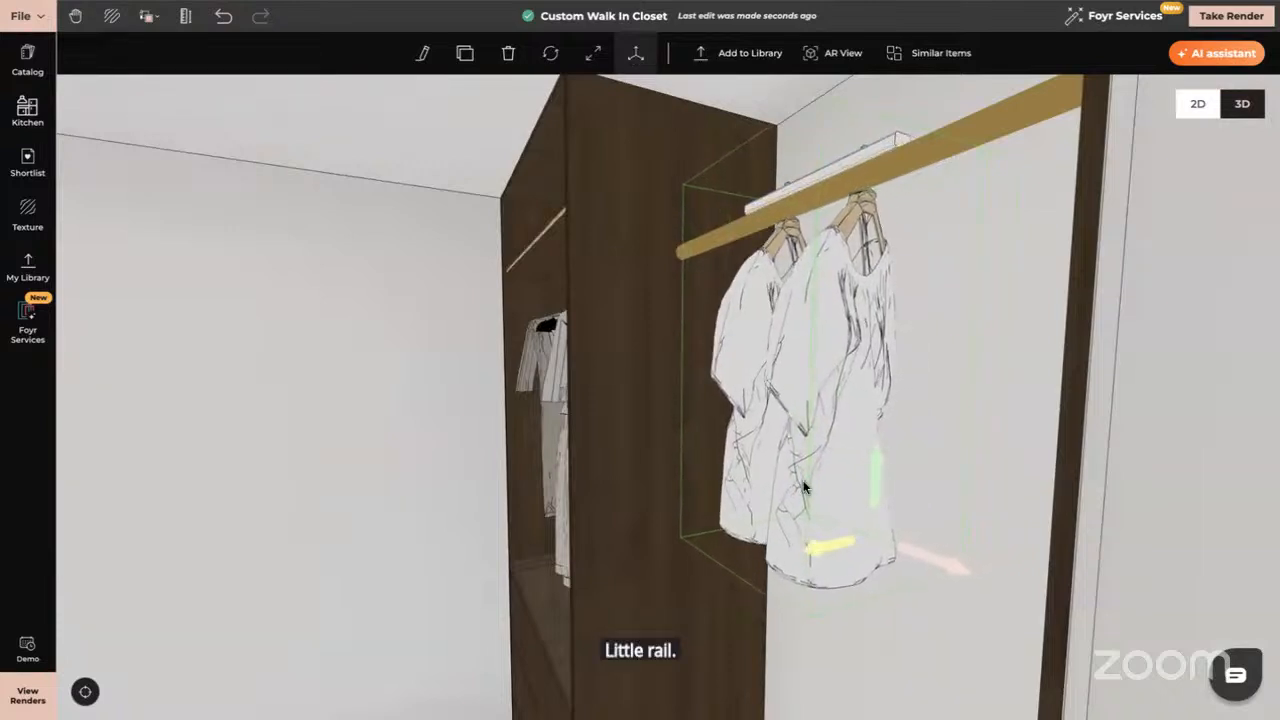
left_click_drag(804, 487, 798, 489)
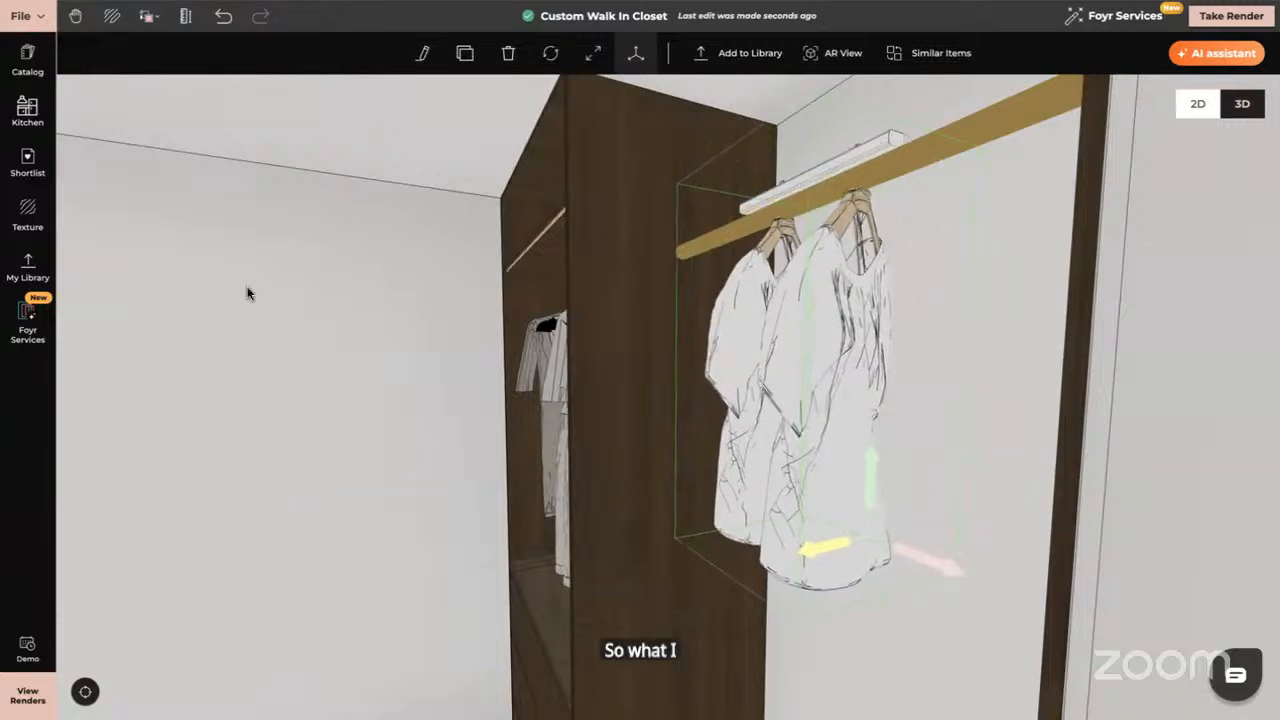
Search textures for 'invis' and apply Invisible Material to the hanger bar
left_click(28, 212)
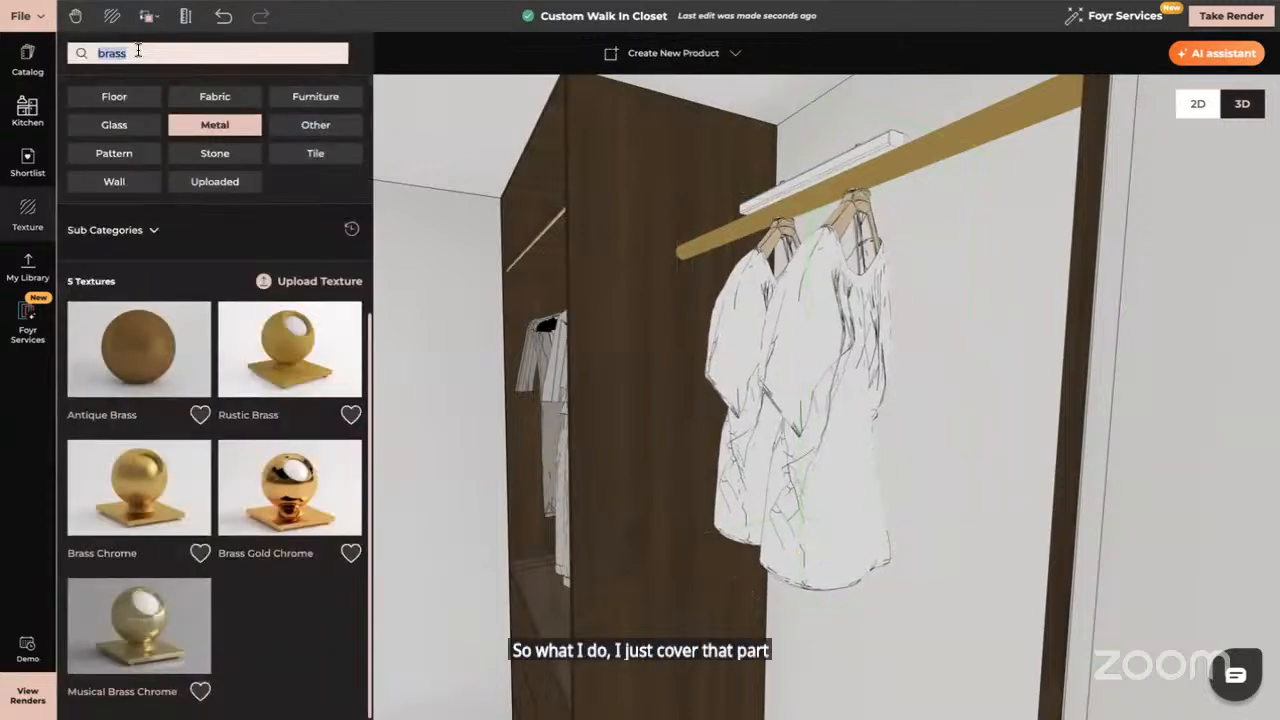
key("BackSpace")
type("inv")
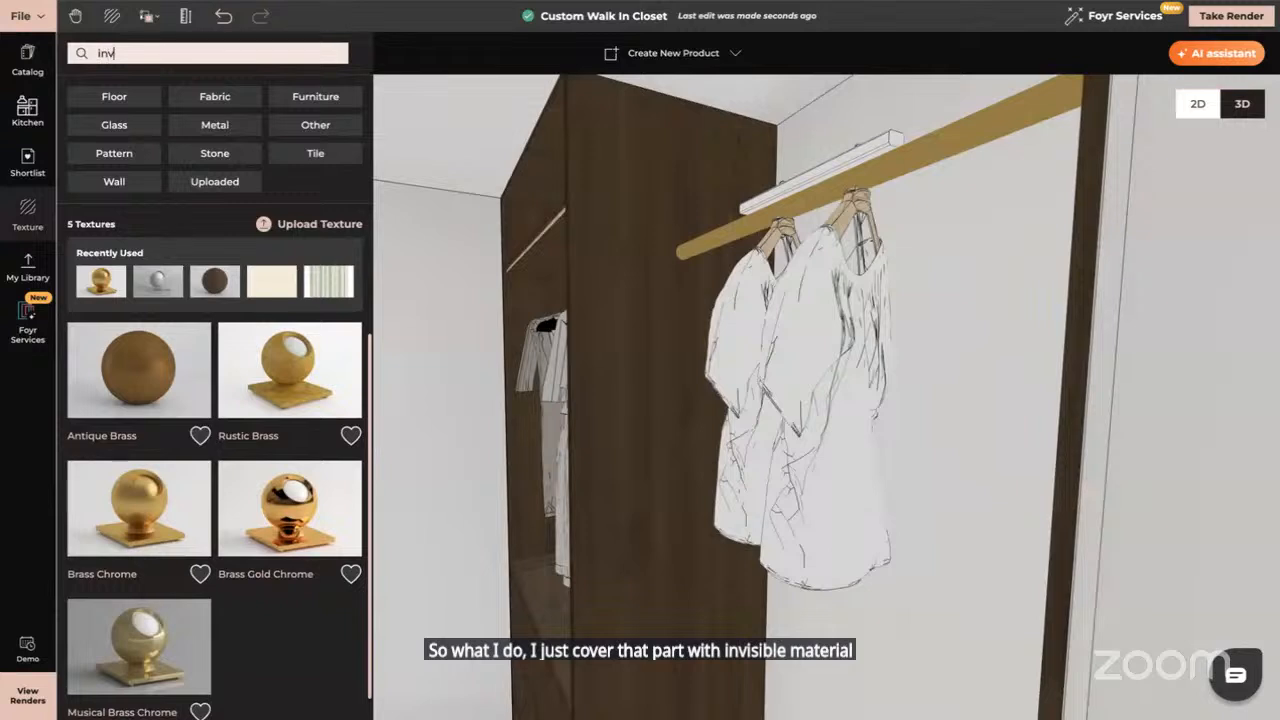
type("is")
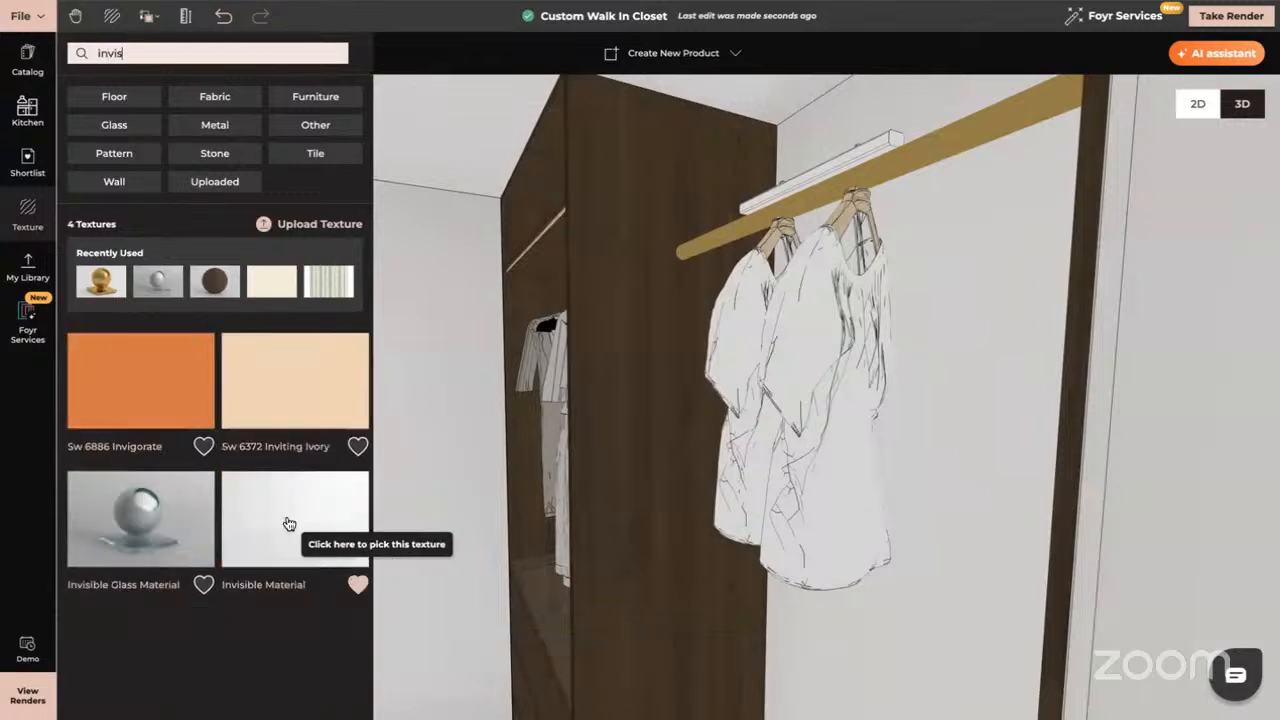
left_click(289, 524)
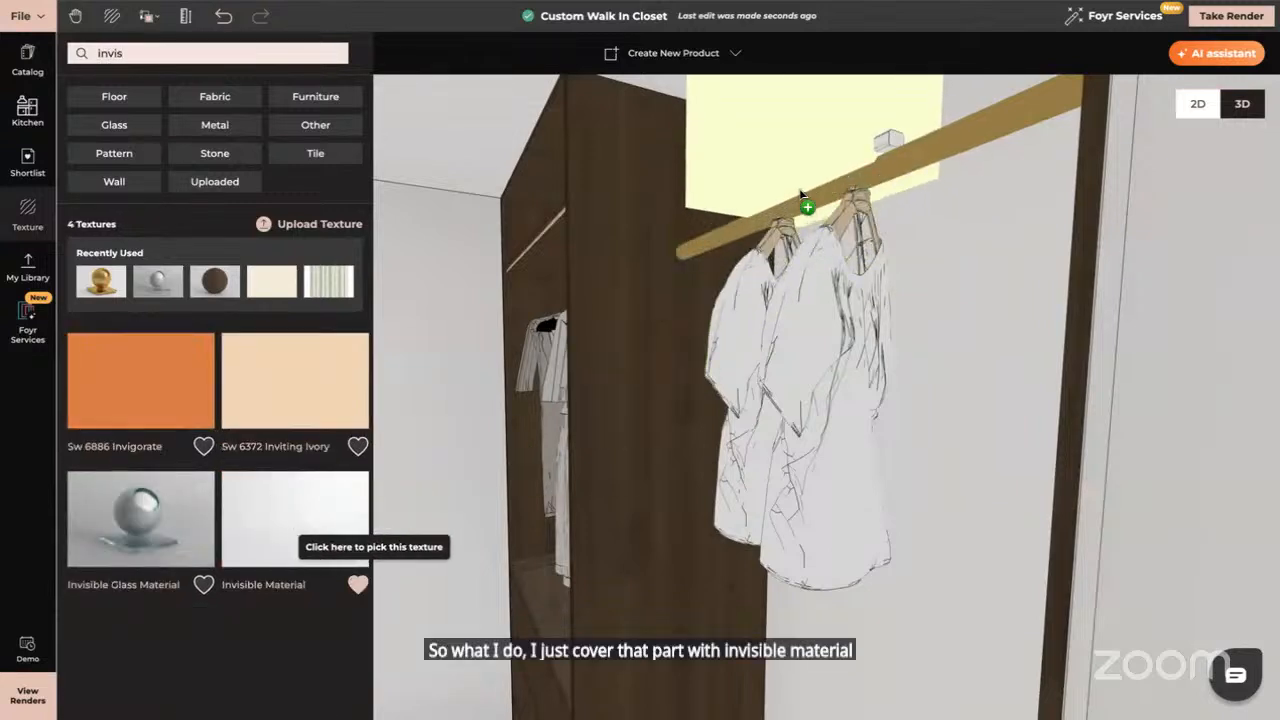
left_click(799, 189)
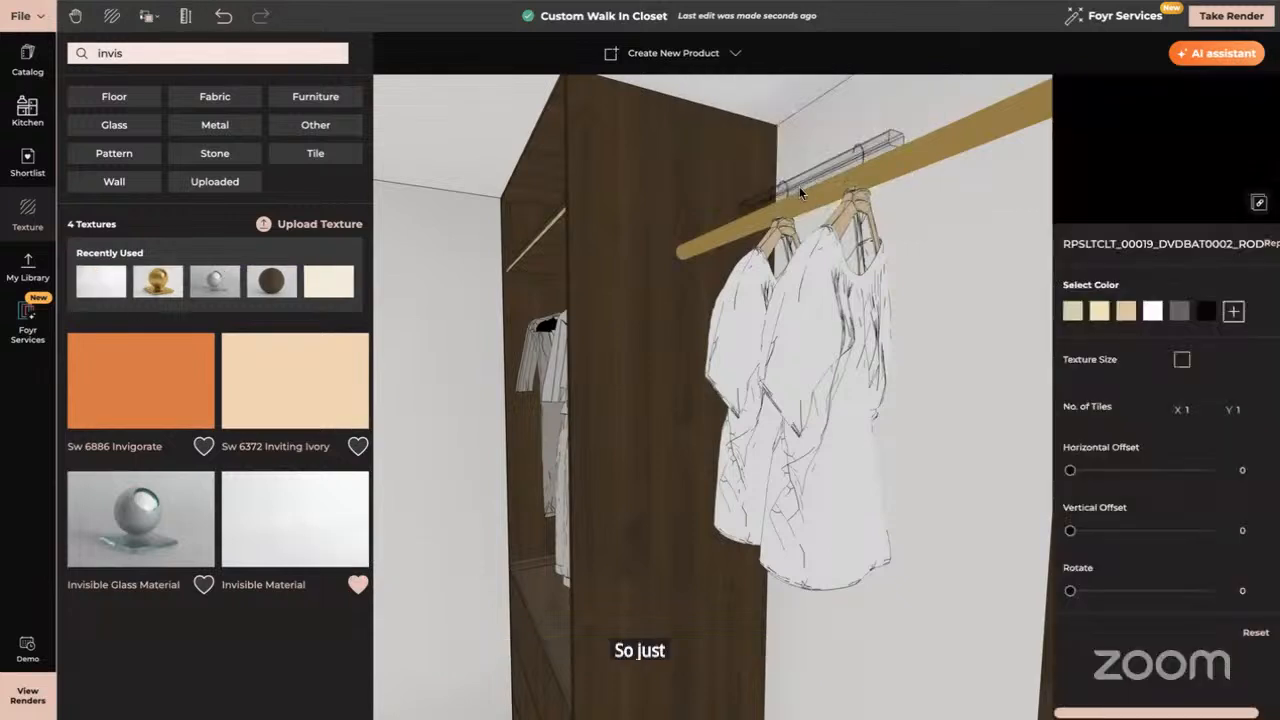
left_click(836, 225)
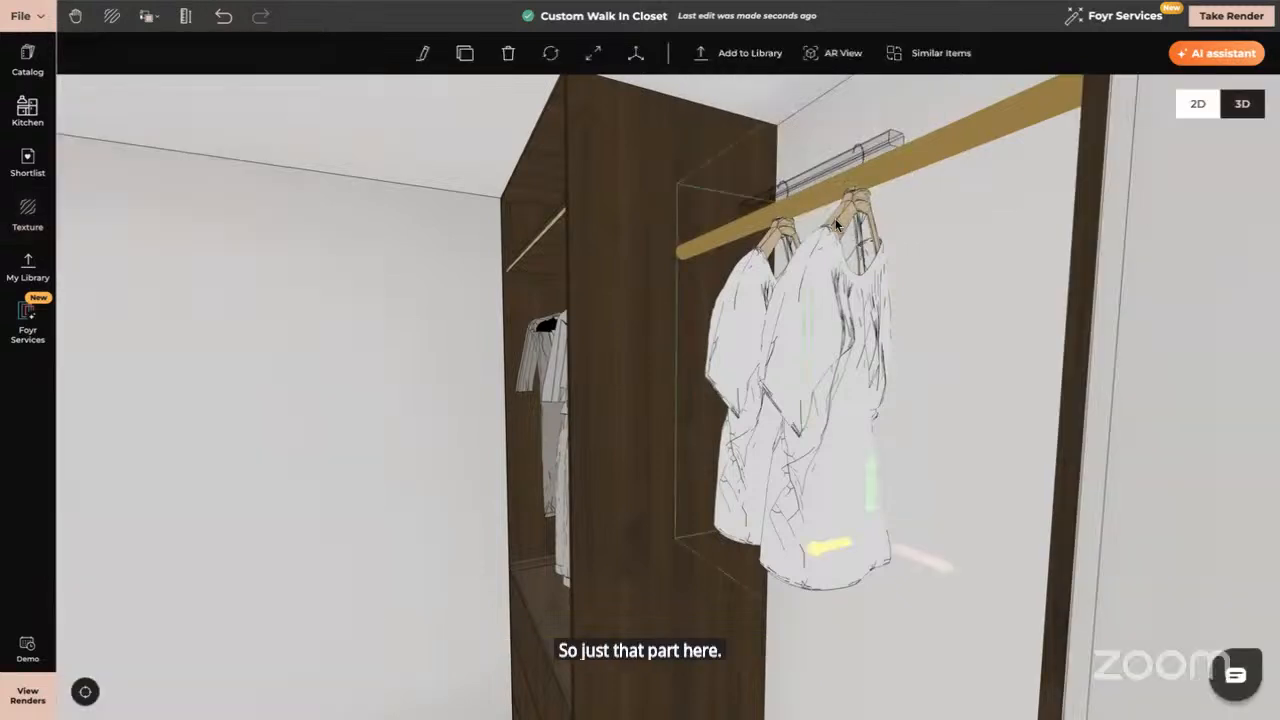
Test vertical and horizontal flips on the shirts, then rotate them 180°
left_click(423, 53)
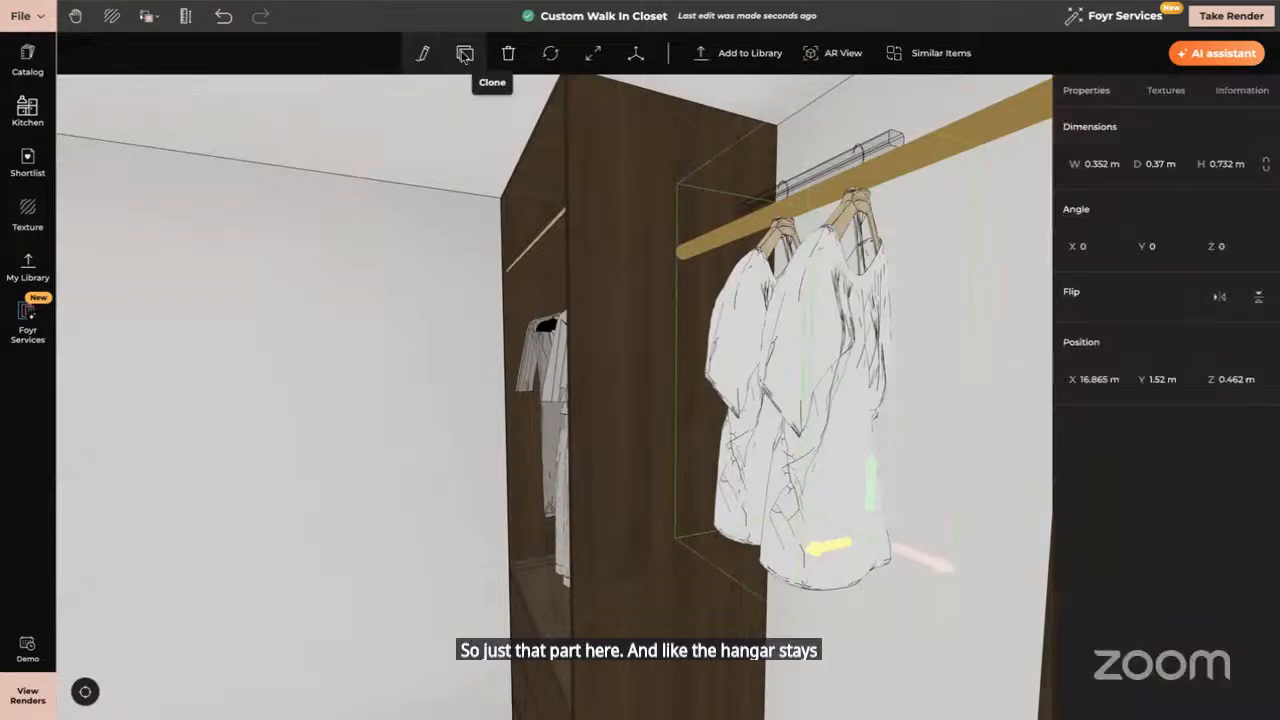
left_click(1257, 298)
left_click(1257, 300)
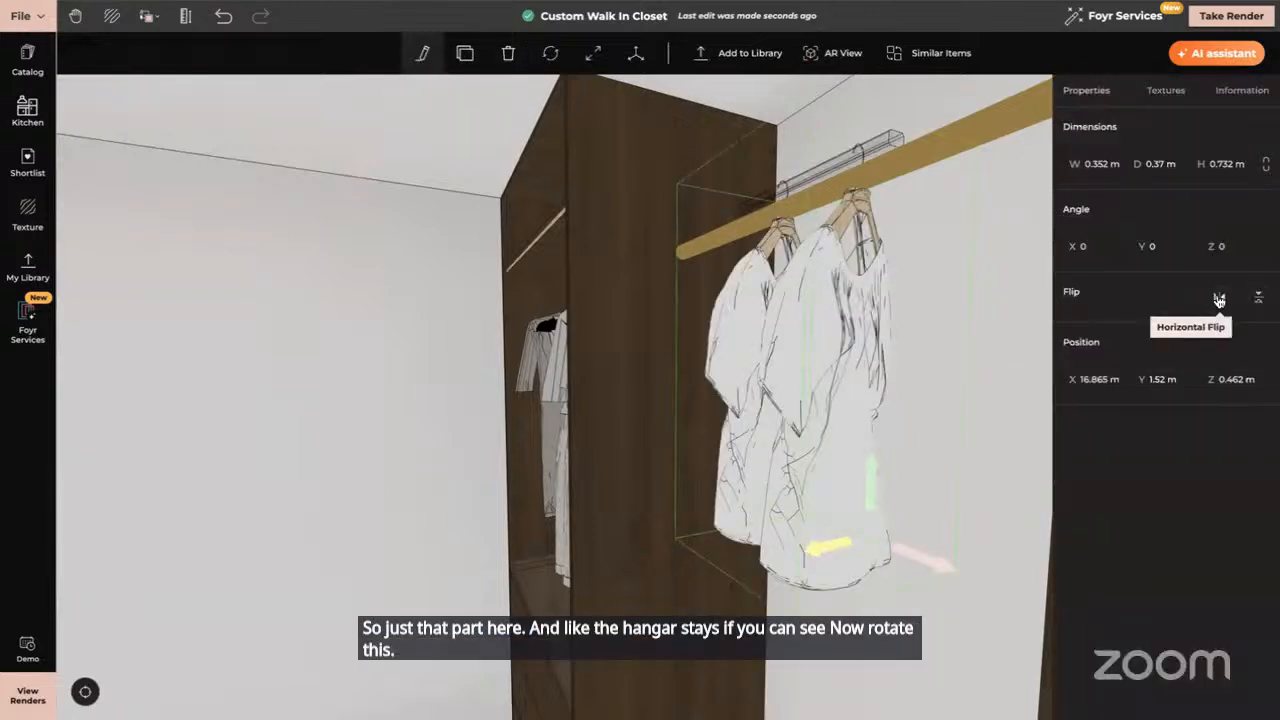
left_click(1219, 299)
left_click(1219, 300)
left_click(1219, 299)
left_click(1257, 299)
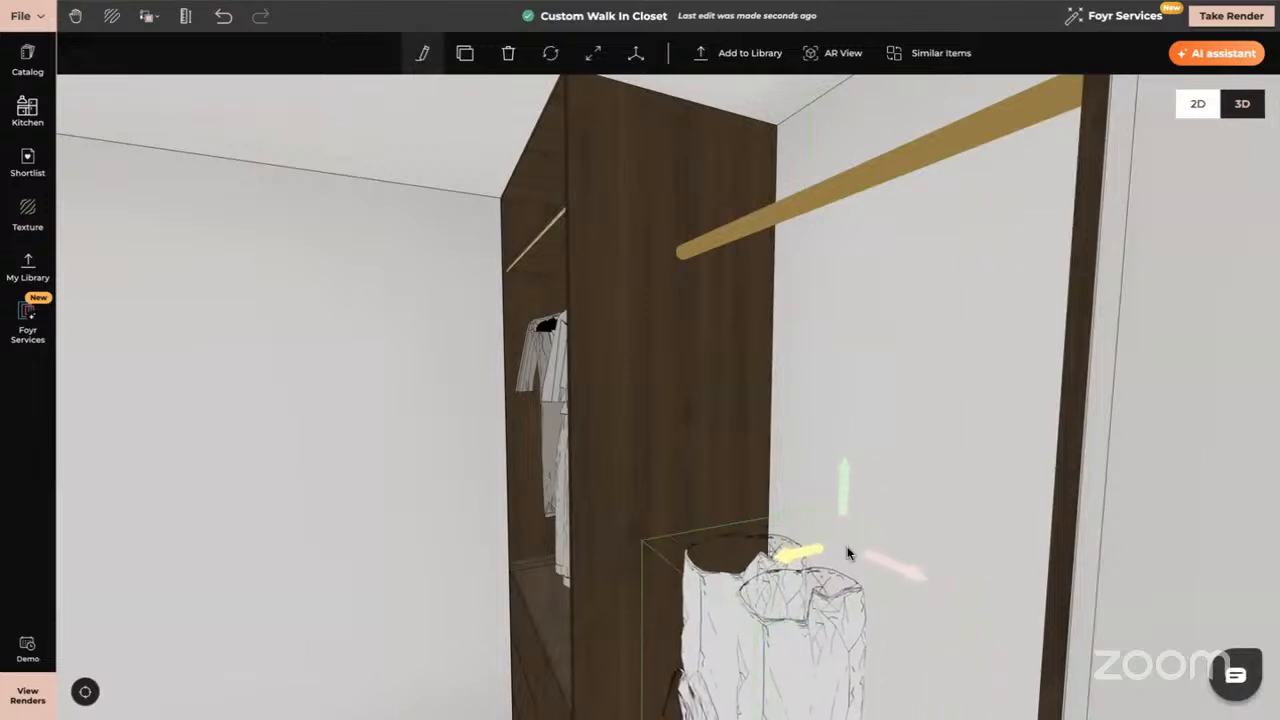
scroll(839, 537, "down", 3)
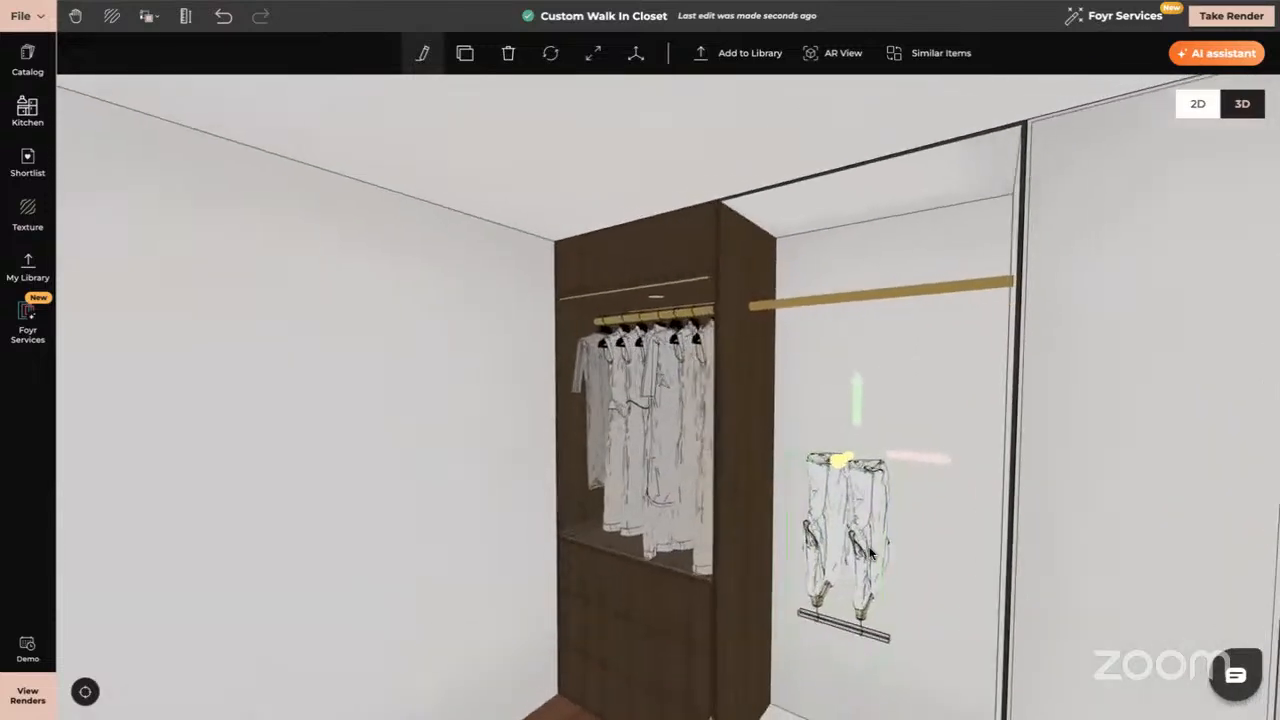
left_click(550, 53)
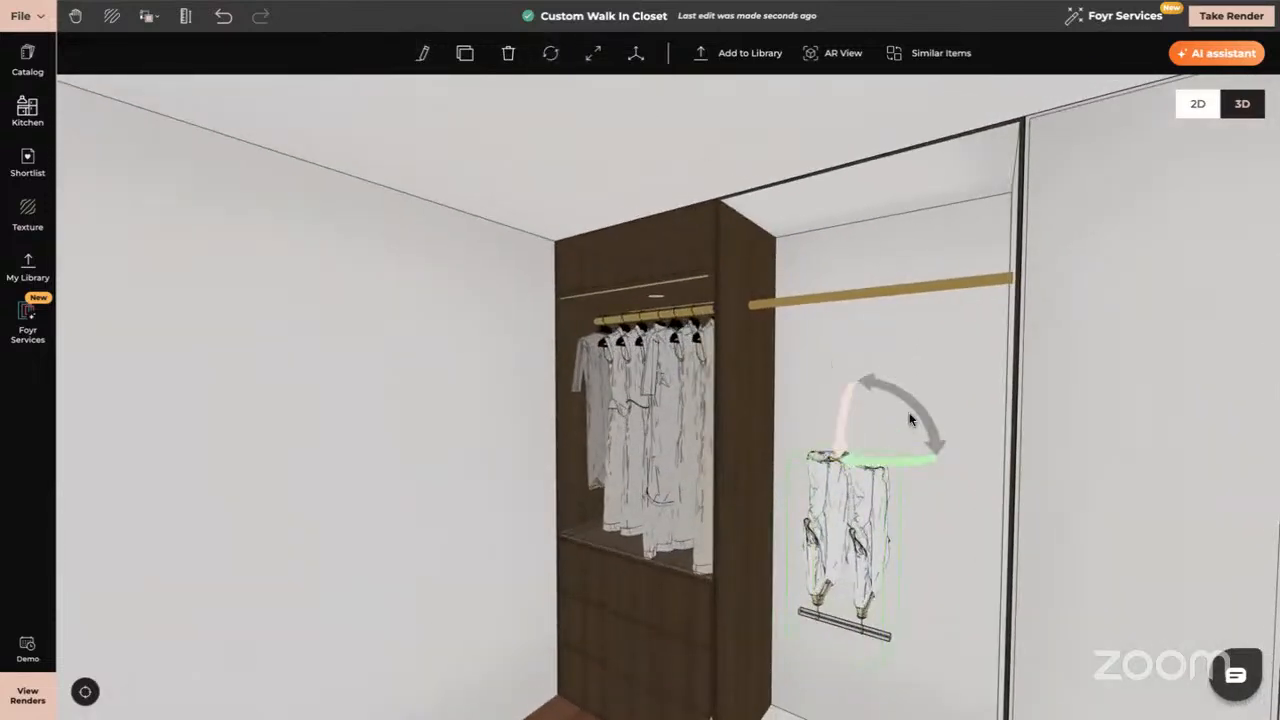
left_click_drag(913, 414, 758, 502)
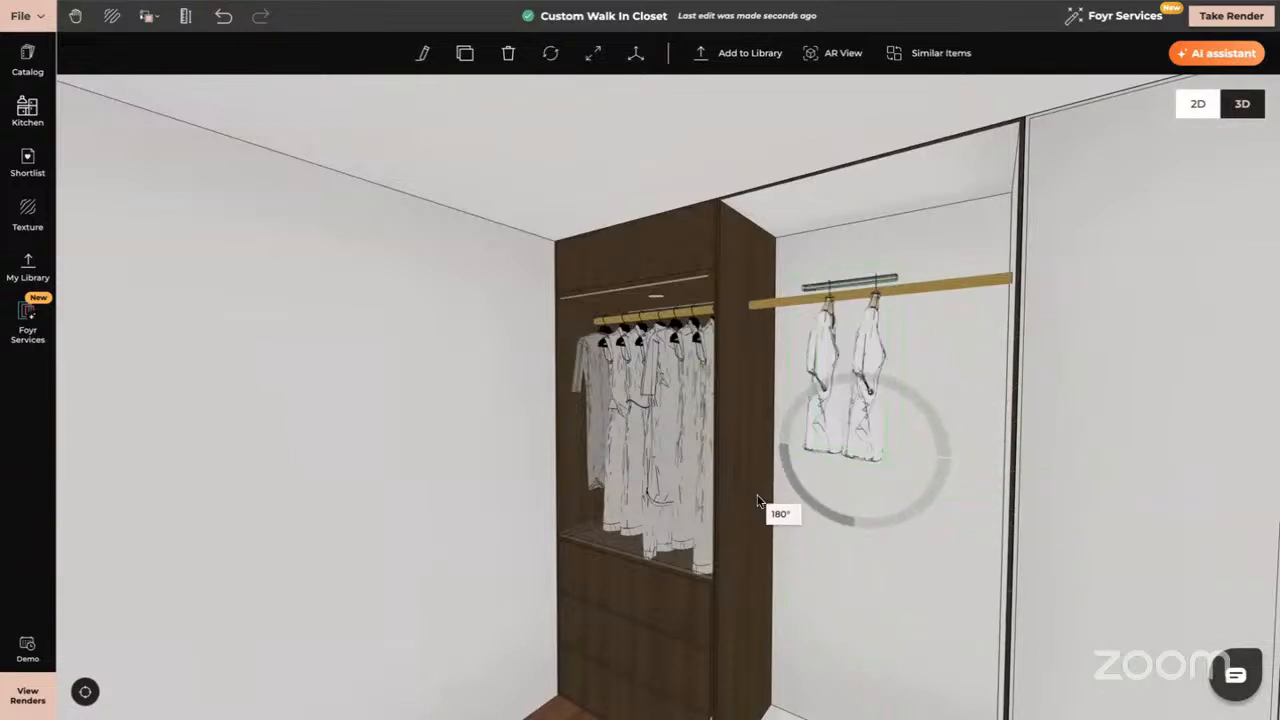
left_click(940, 403)
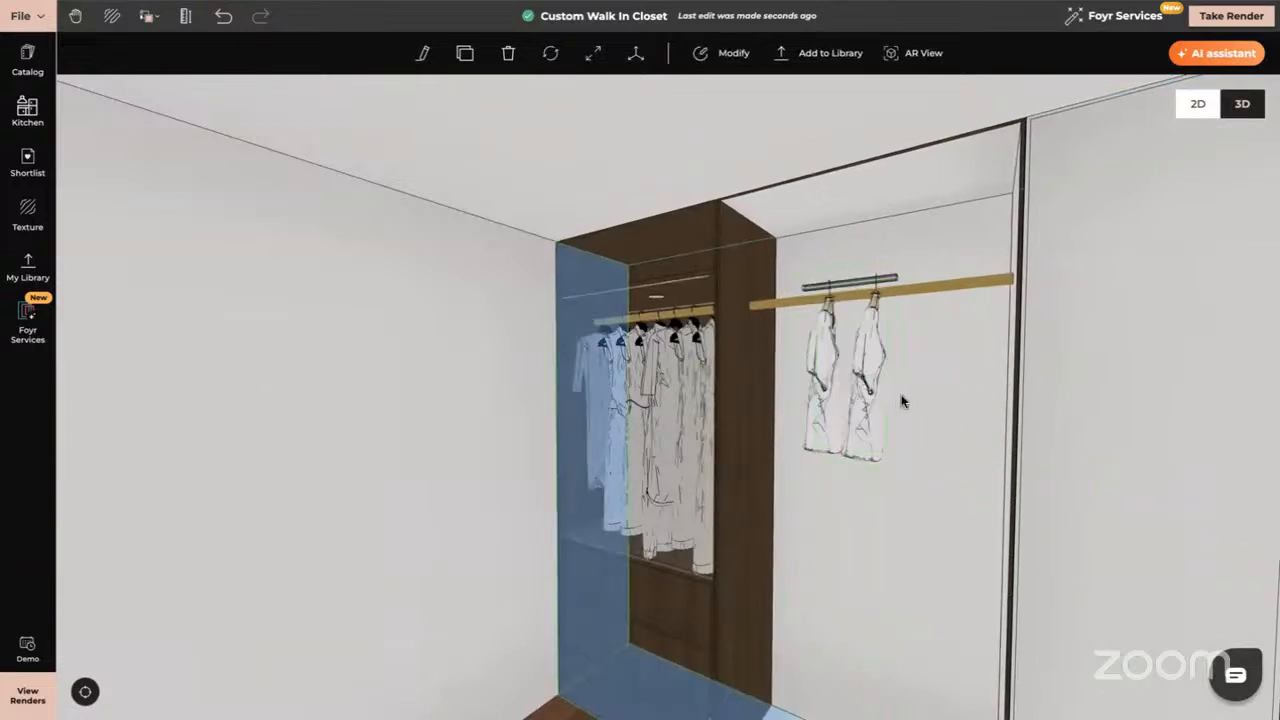
left_click(223, 16)
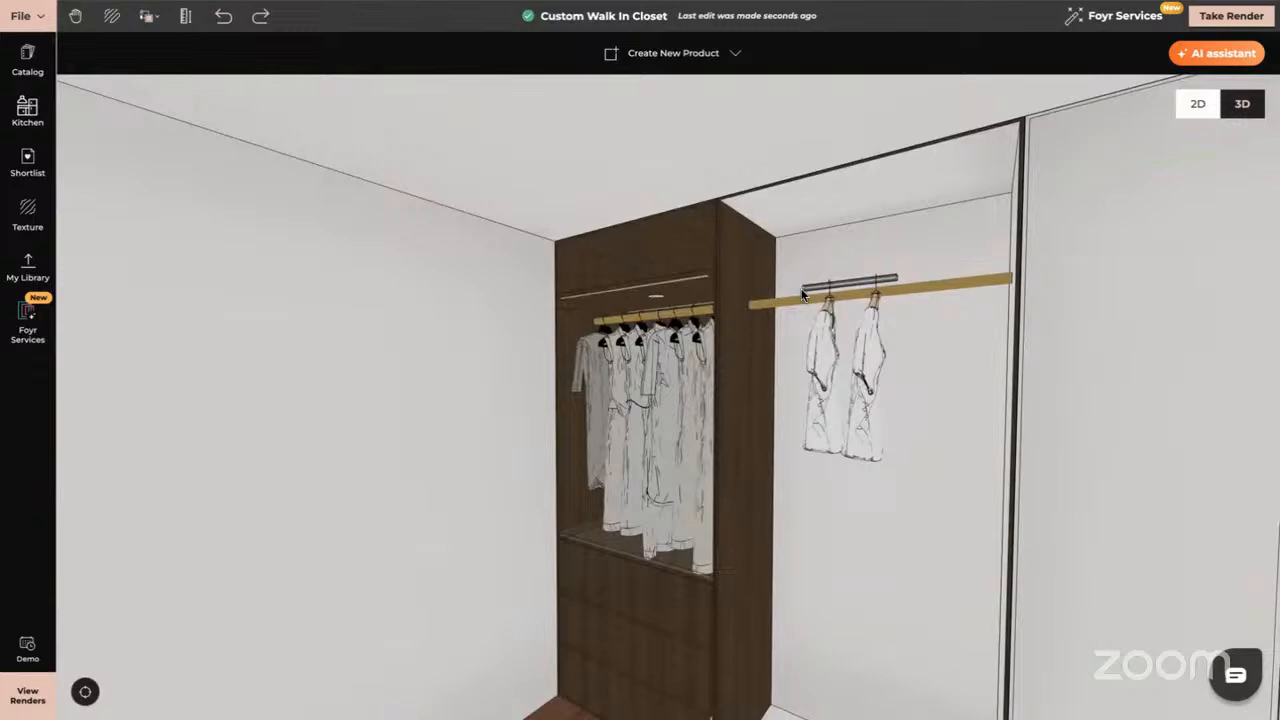
Move the shirts forward and lower them so the hanger bar rests on the rod
left_click(830, 345)
scroll(845, 457, "up", 5)
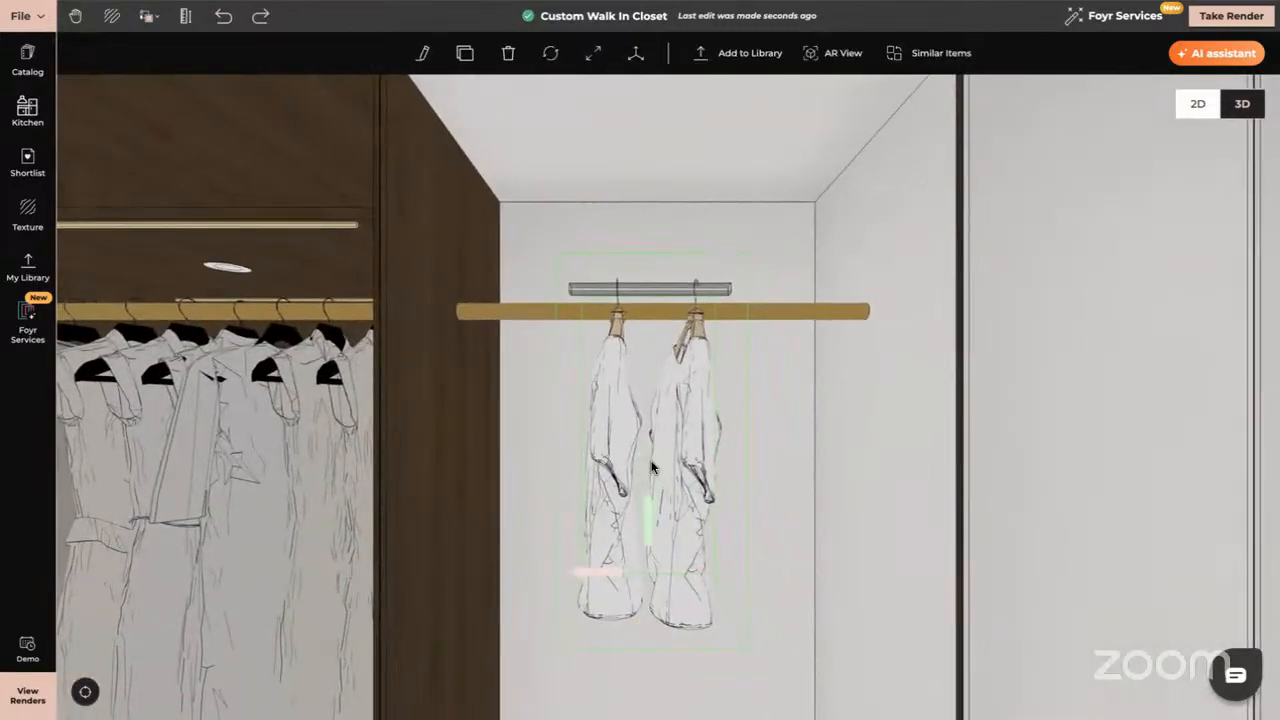
left_click_drag(651, 467, 651, 482)
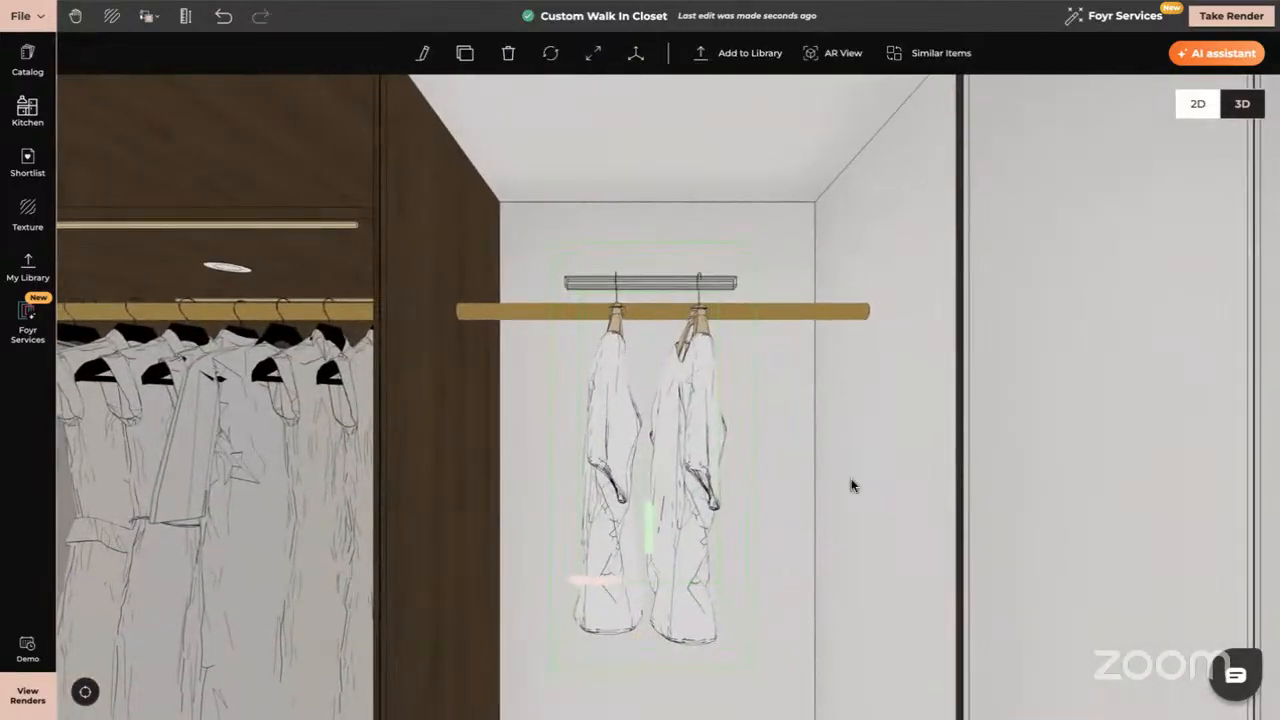
left_click_drag(851, 483, 768, 453)
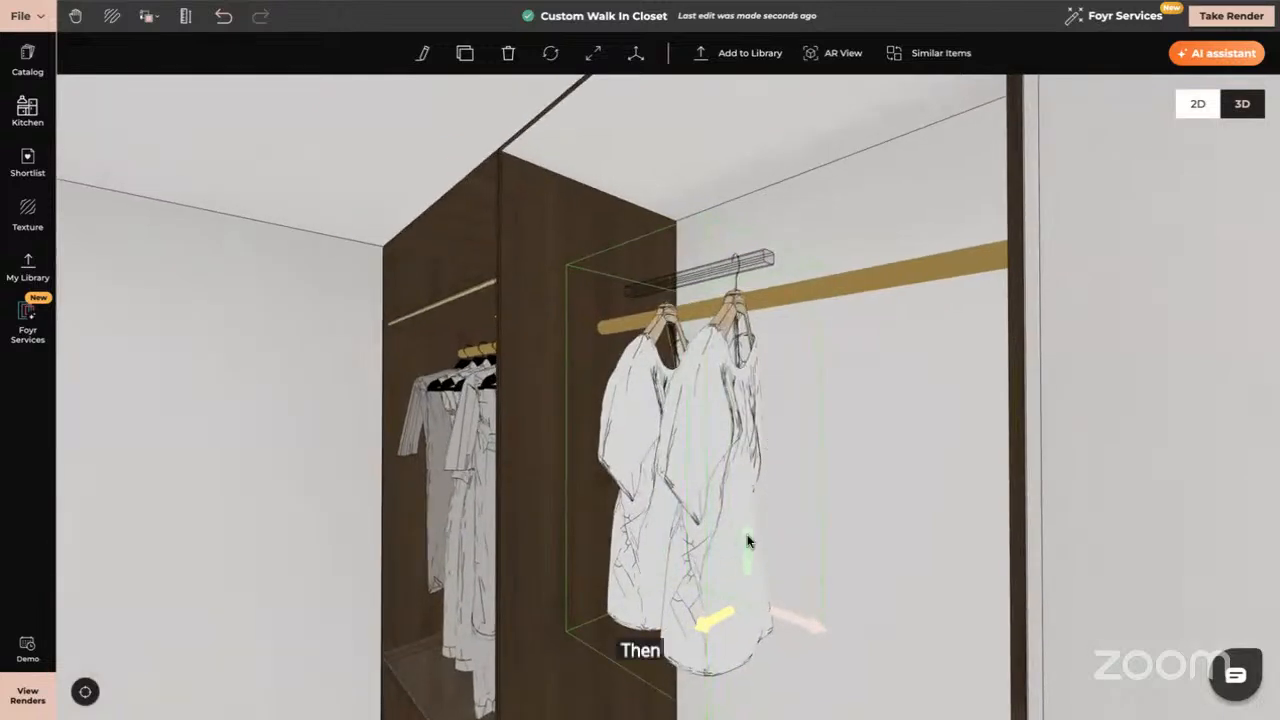
left_click_drag(749, 540, 749, 570)
Rotate the two white shirts forward and slide them to the rail's left end beside the wardrobe
left_click(550, 53)
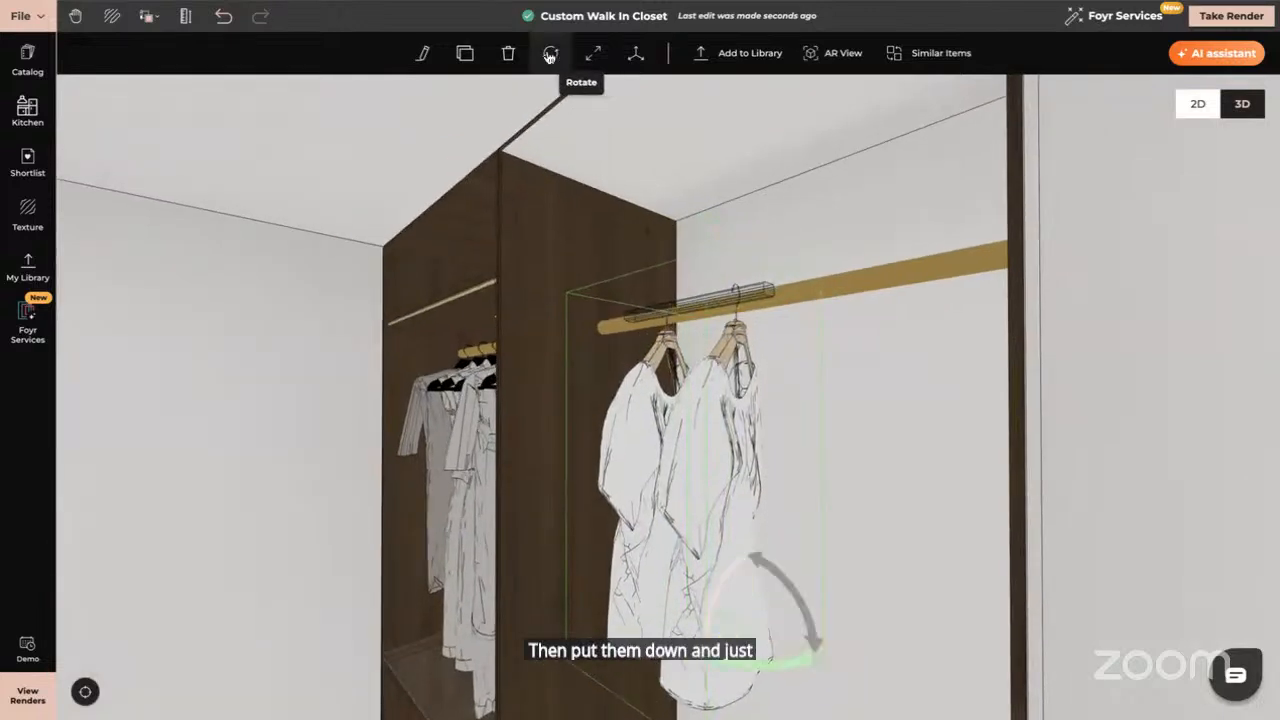
left_click_drag(729, 661, 806, 580)
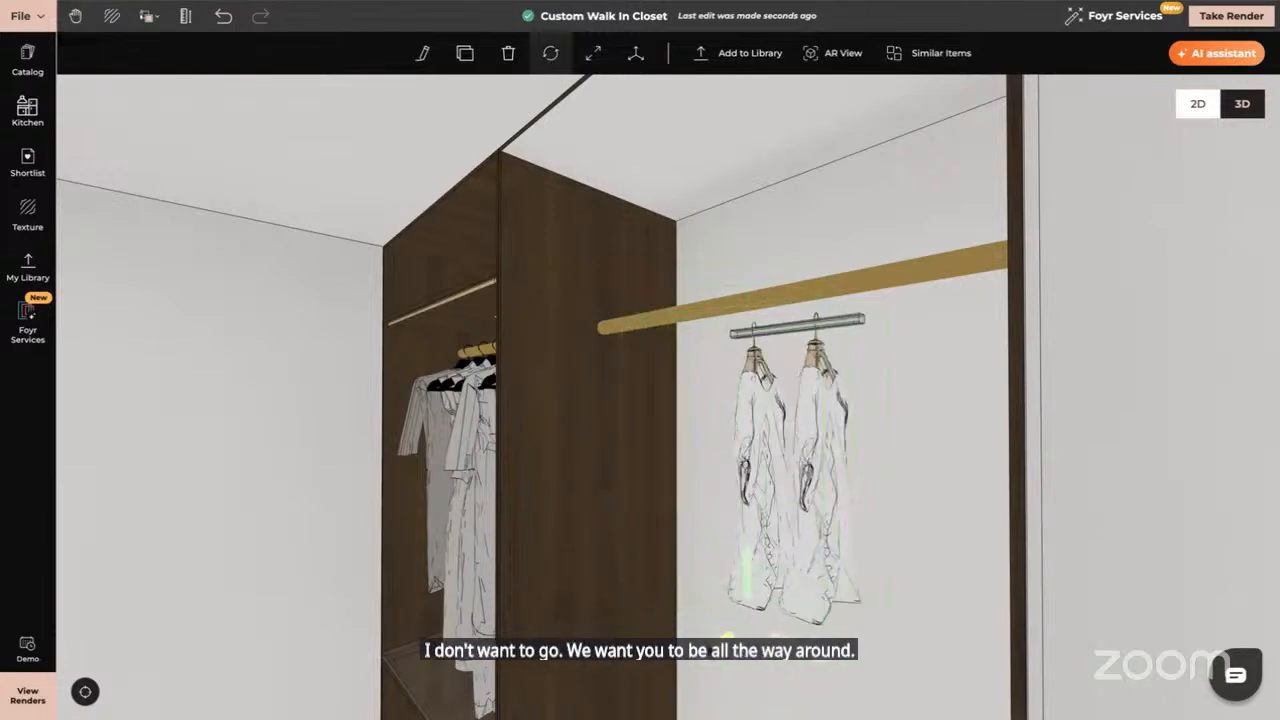
left_click_drag(710, 664, 622, 690)
left_click_drag(656, 620, 656, 608)
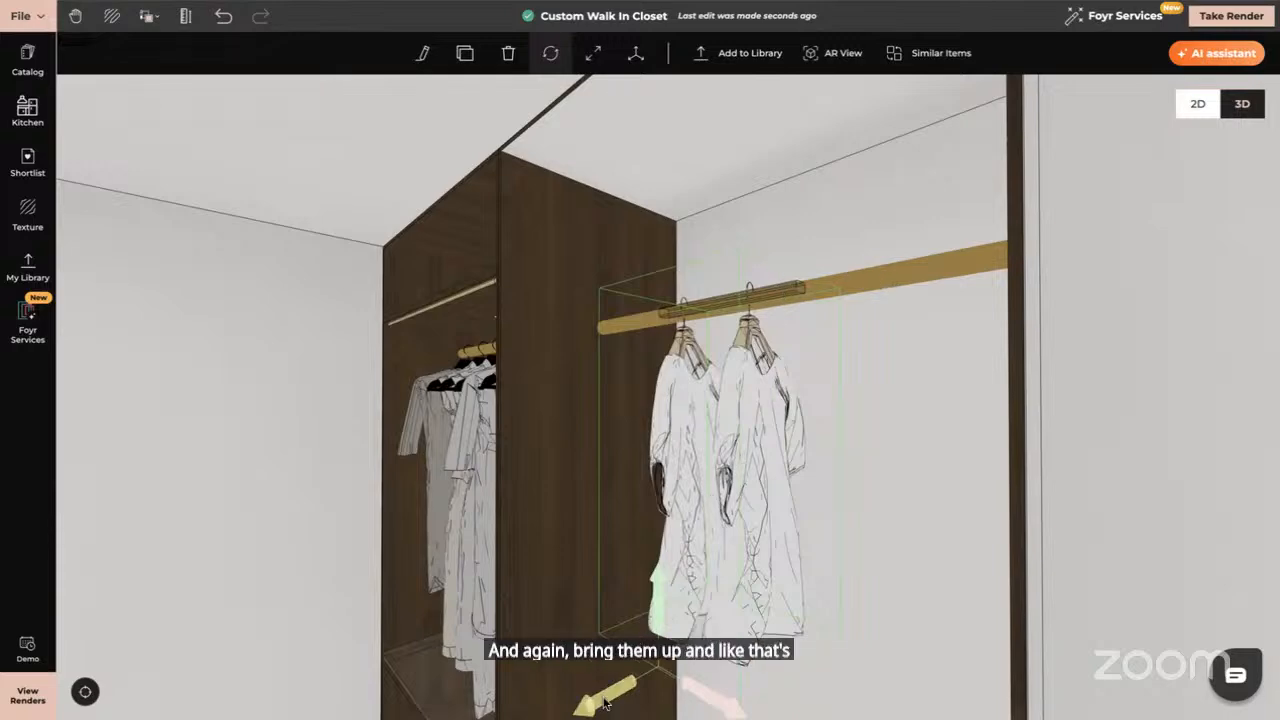
left_click_drag(607, 706, 611, 706)
mouse_move(808, 571)
left_mouse_down()
mouse_move(840, 480)
mouse_move(851, 569)
mouse_move(811, 569)
left_mouse_up()
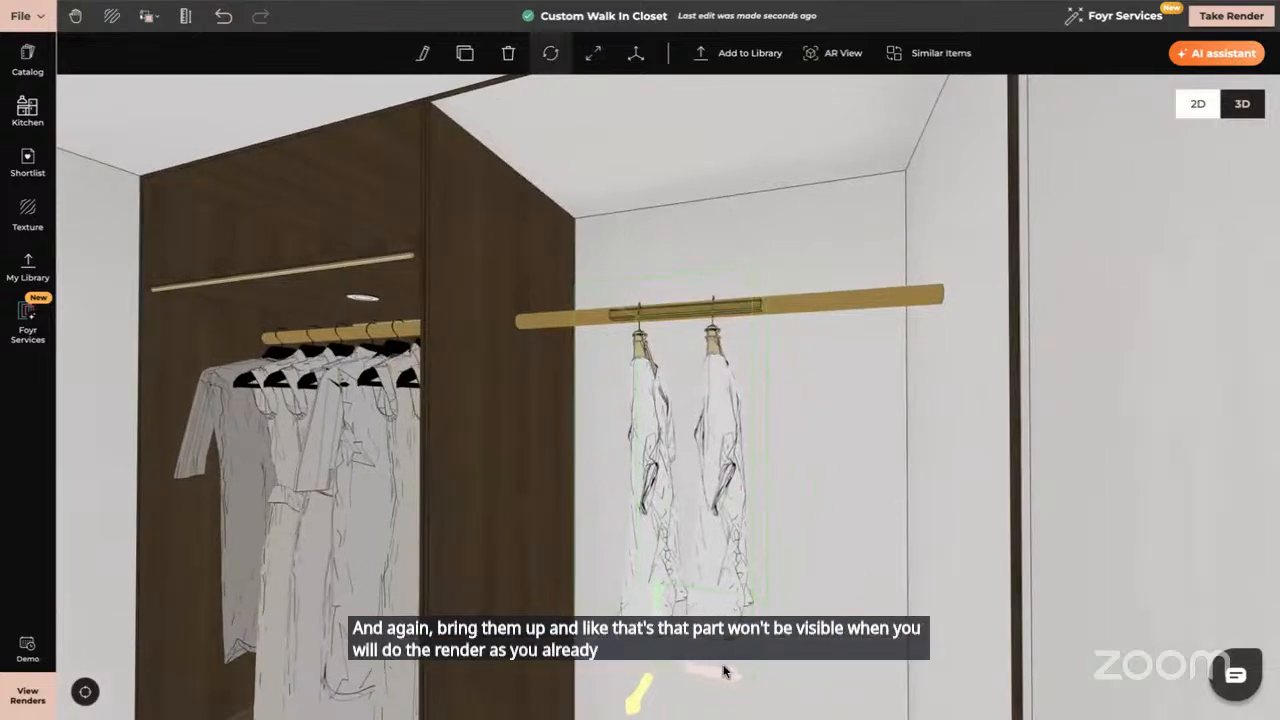
left_click_drag(717, 677, 620, 670)
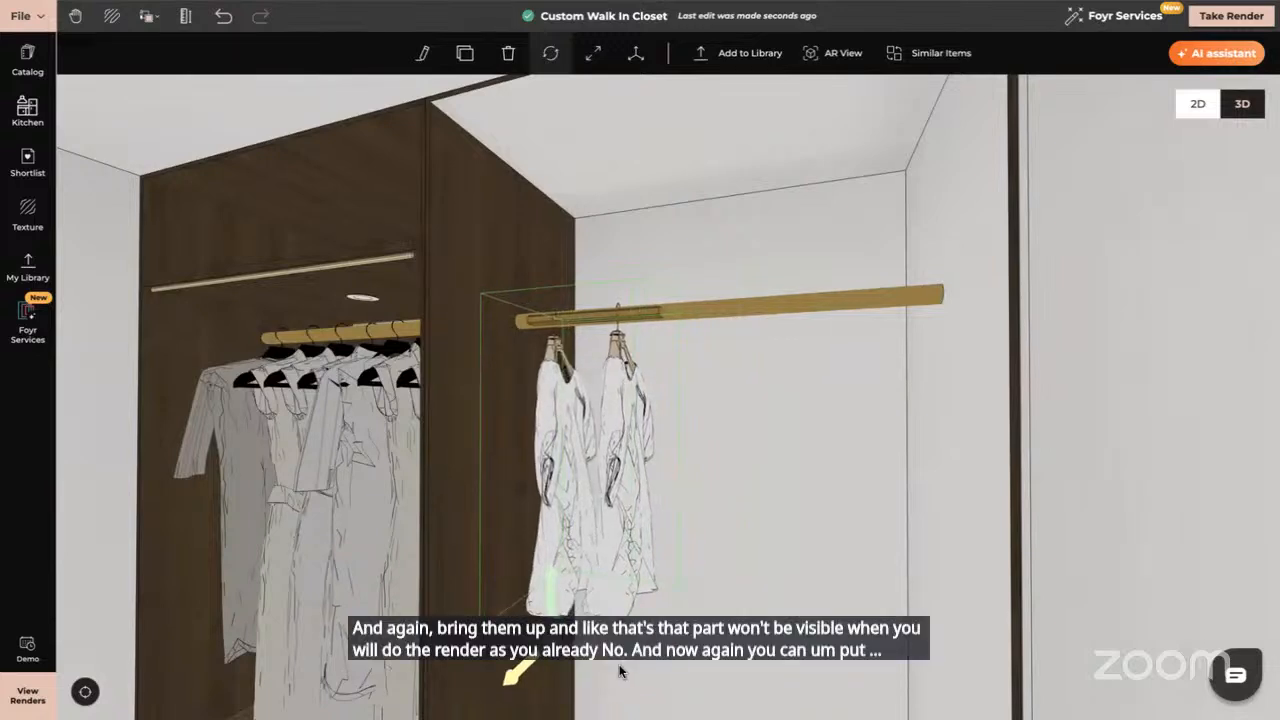
scroll(747, 513, "down", 3)
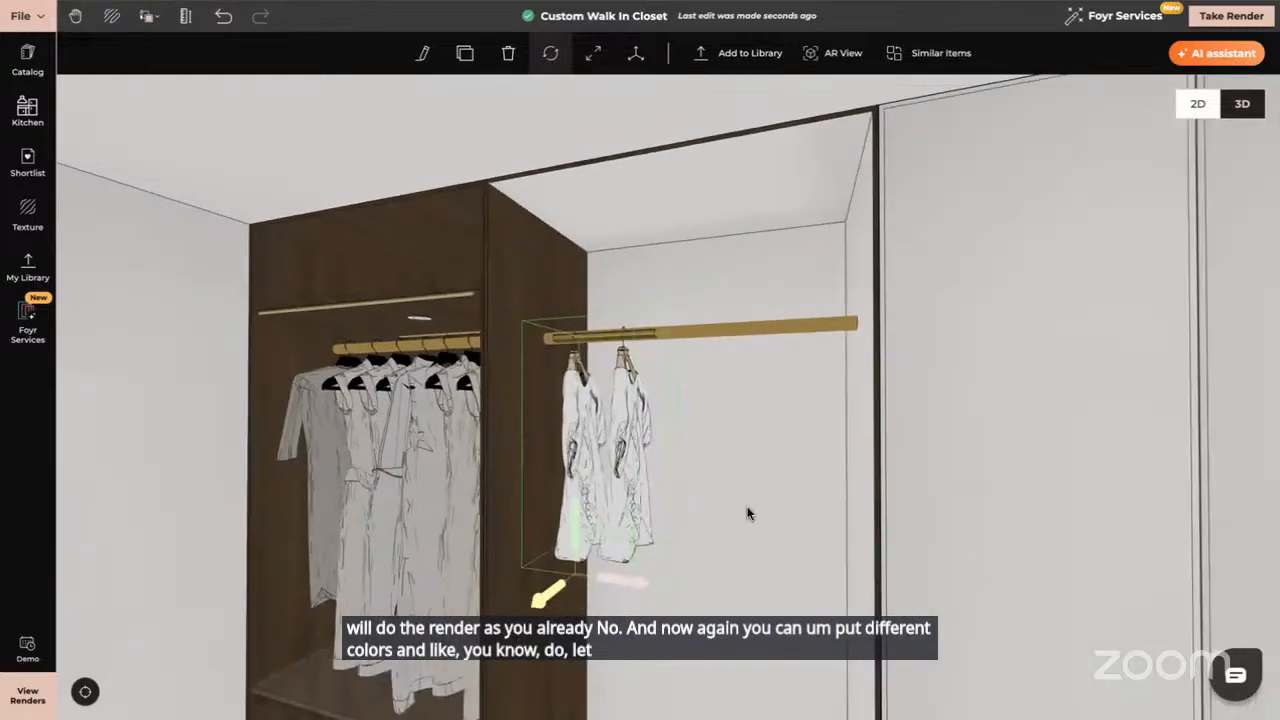
scroll(743, 500, "up", 3)
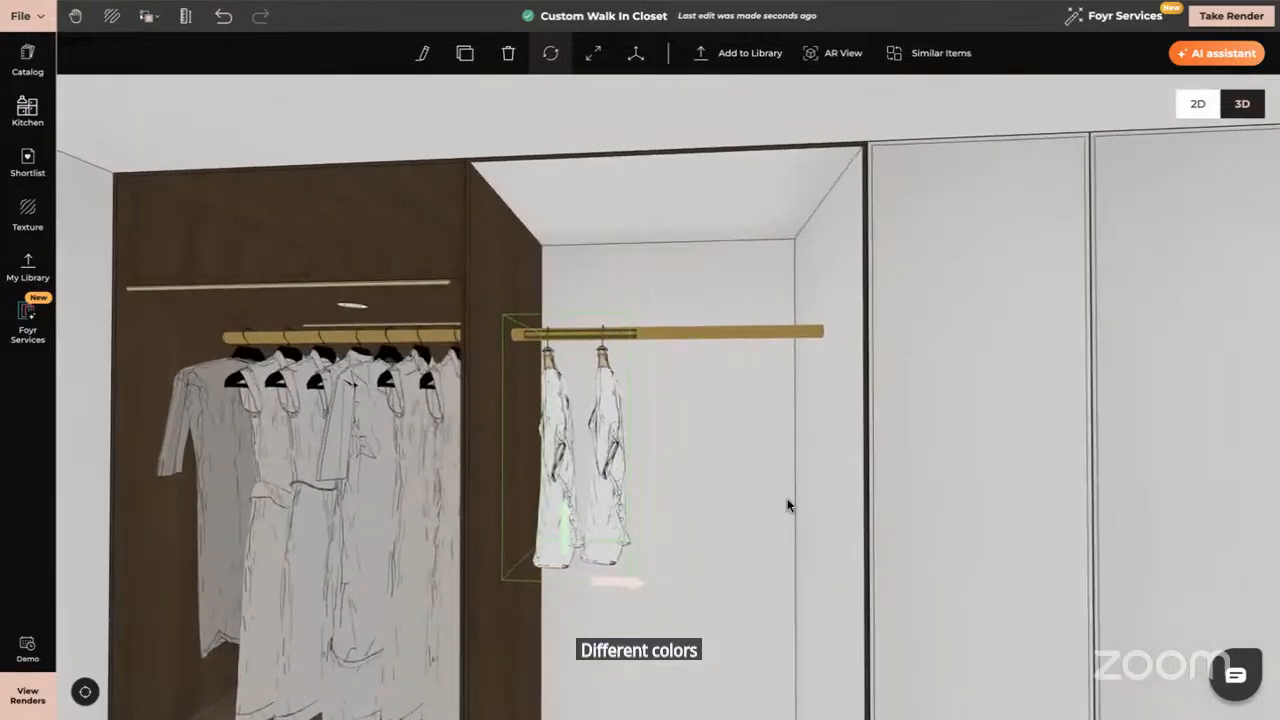
Duplicate the white shirts and hang the copy on the right-hand brass rail
left_click(467, 55)
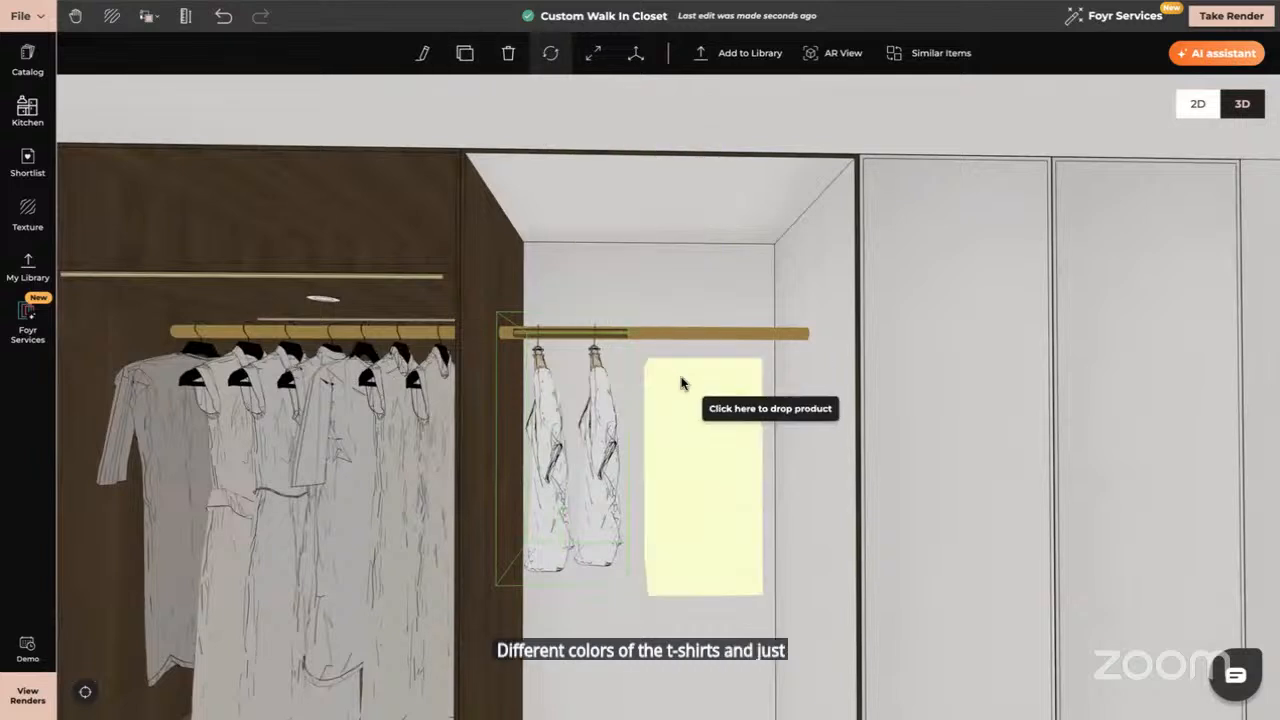
left_click(672, 352)
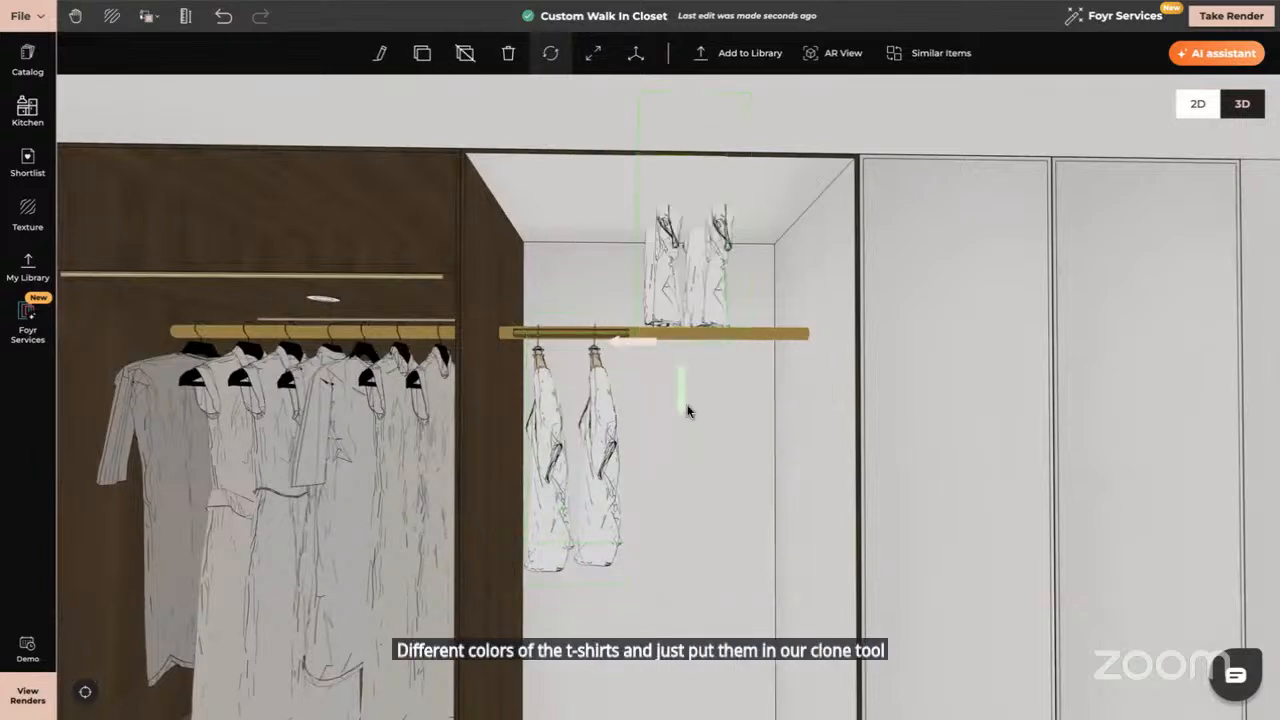
left_click_drag(688, 410, 680, 610)
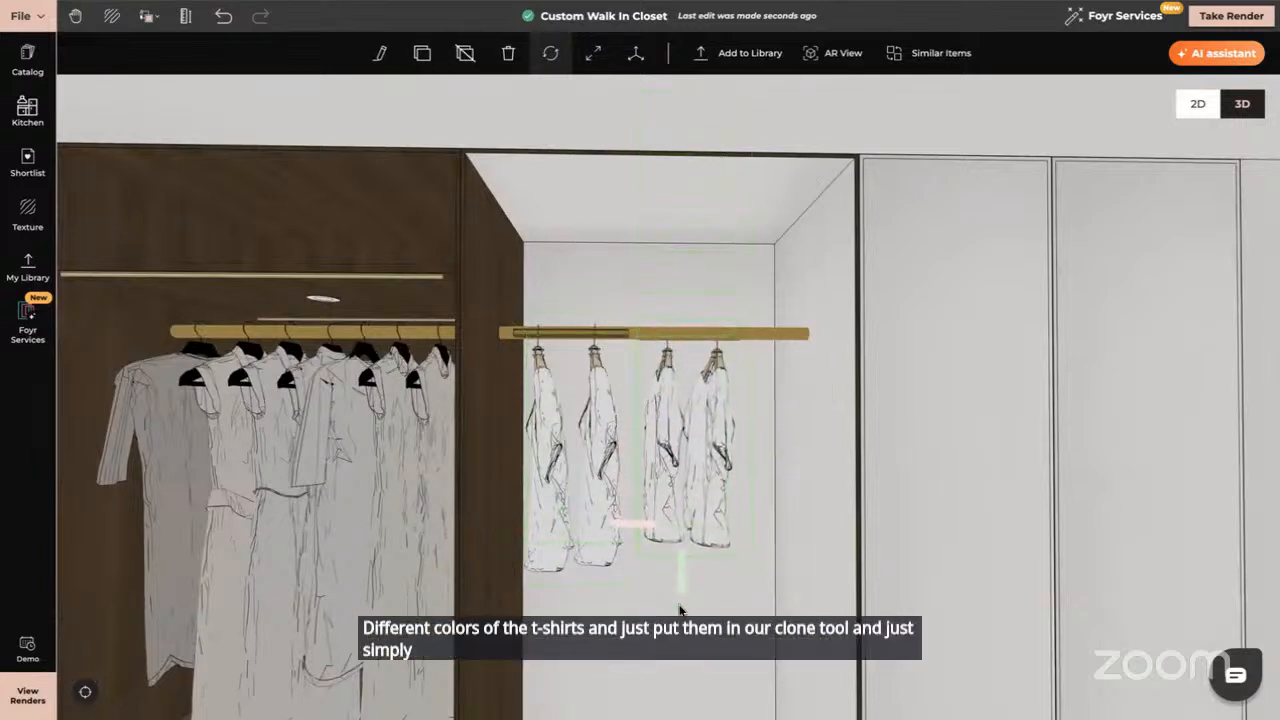
left_click_drag(836, 541, 834, 577)
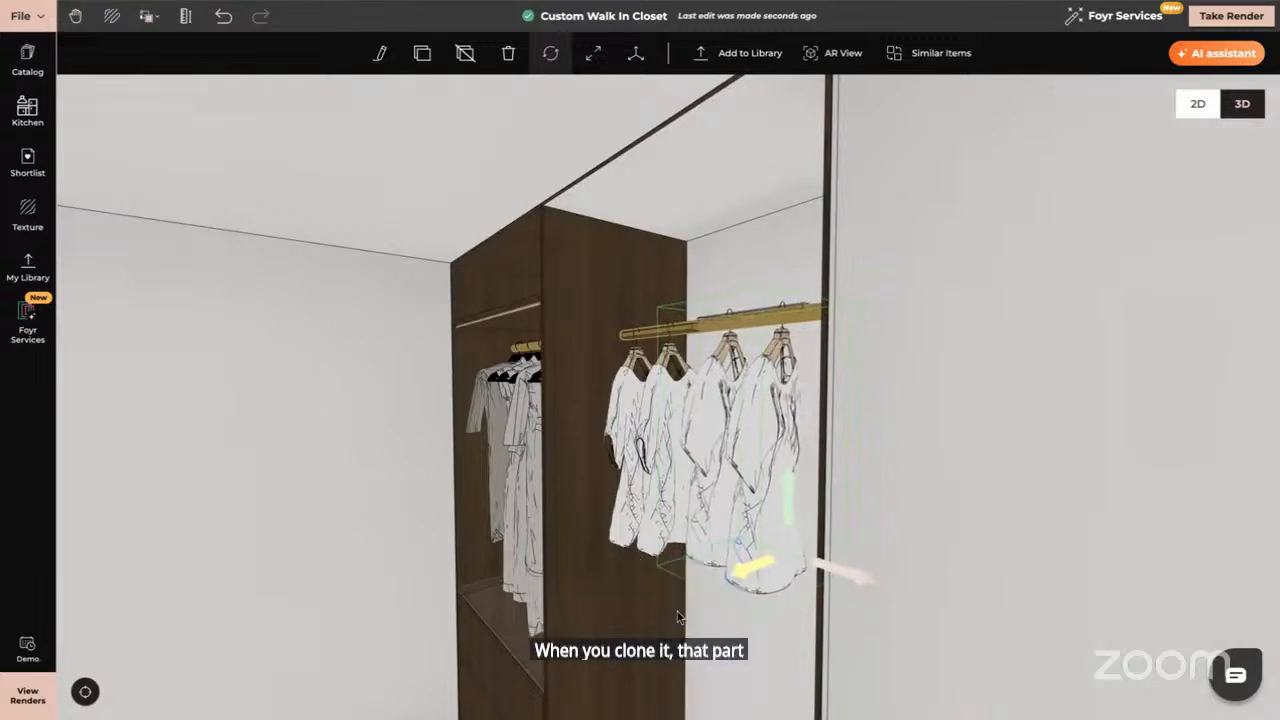
left_click_drag(690, 617, 760, 530)
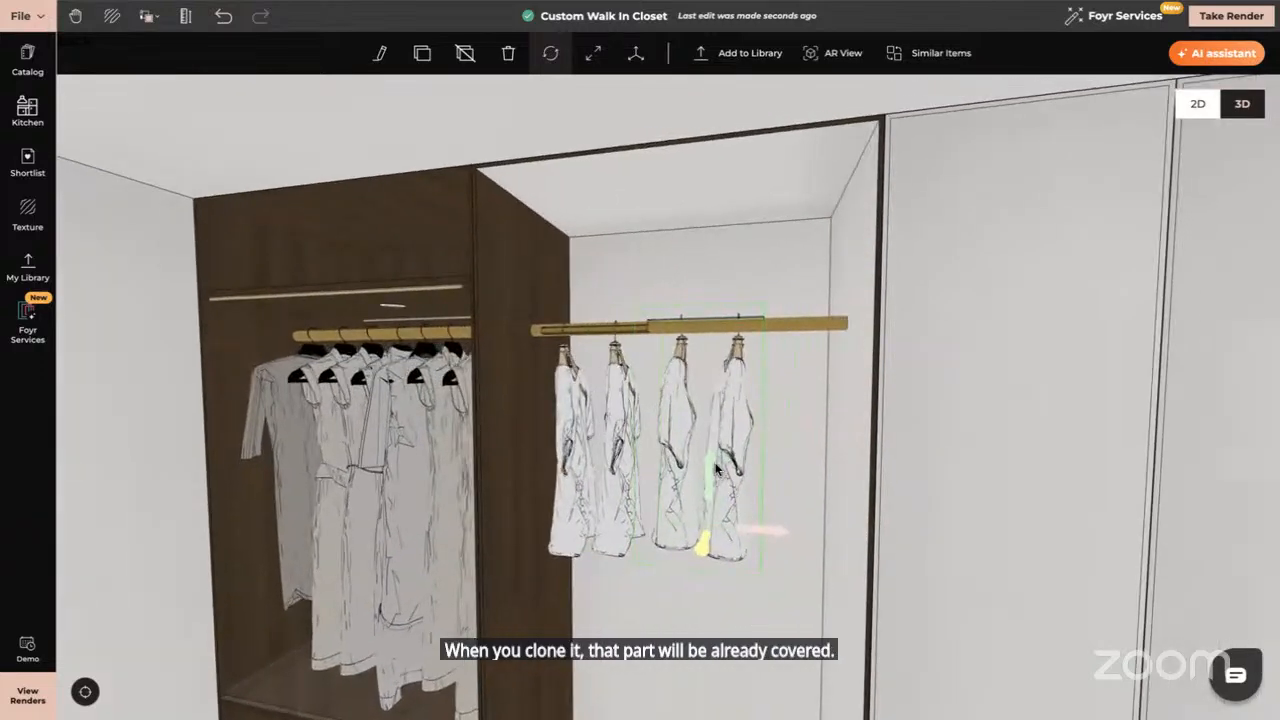
left_click_drag(714, 469, 714, 475)
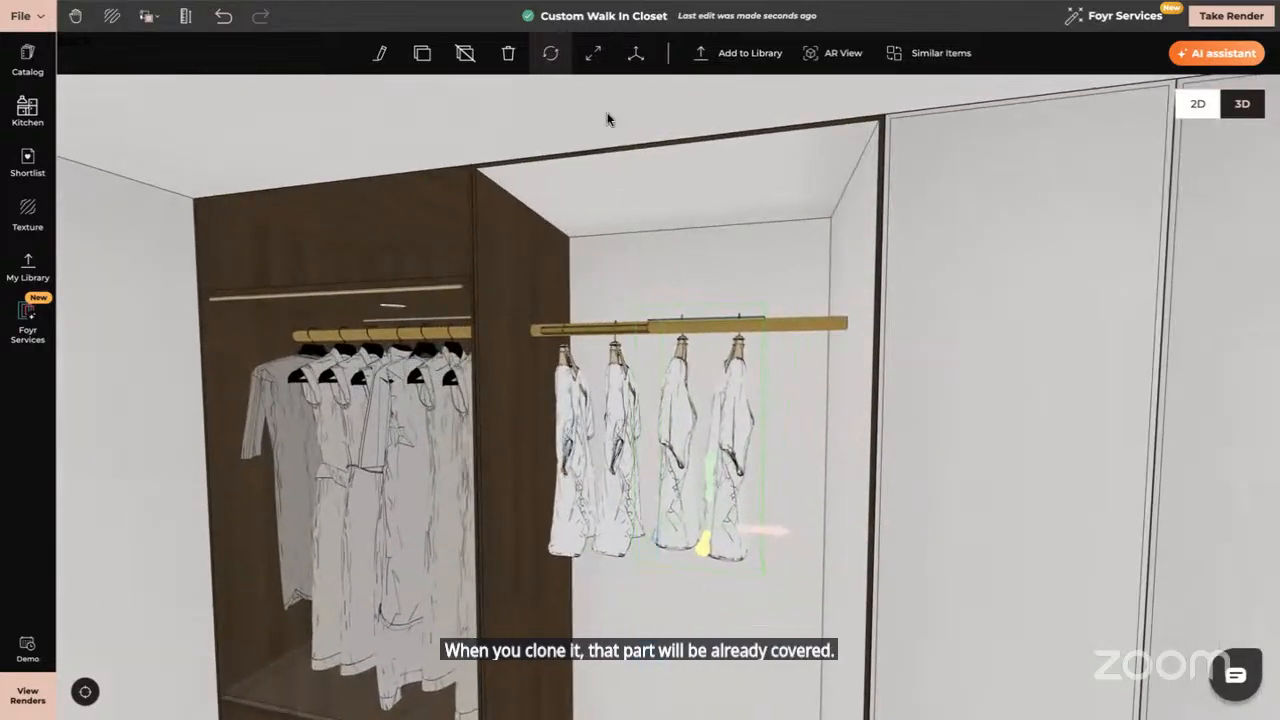
Mirror the copied shirts horizontally and lower them slightly onto the rail
left_click(380, 55)
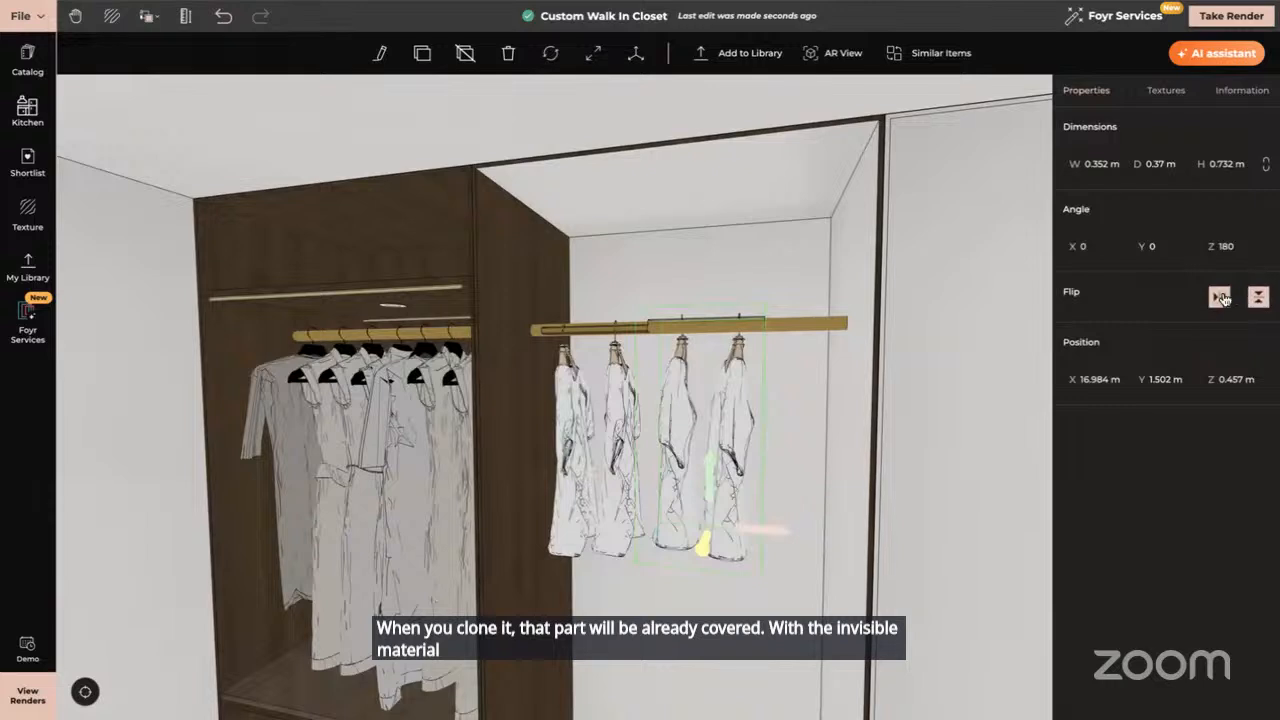
left_click(1220, 298)
left_click(772, 535)
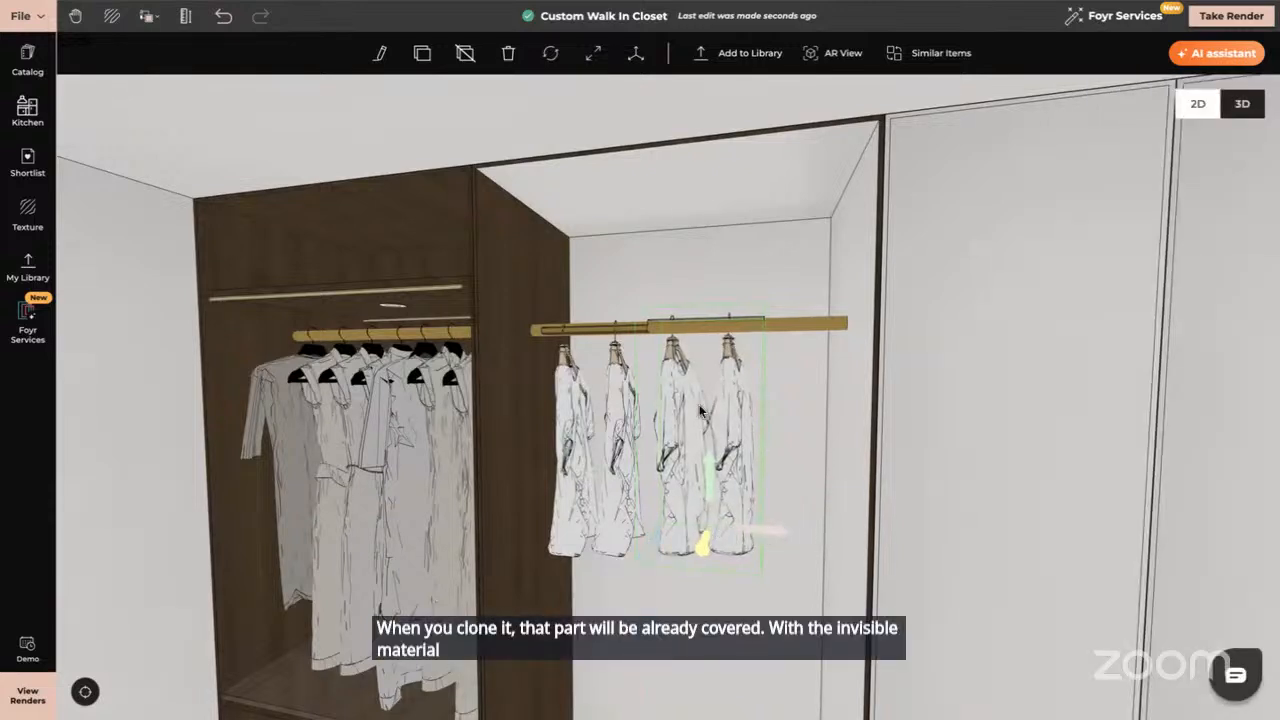
left_click_drag(705, 455, 705, 461)
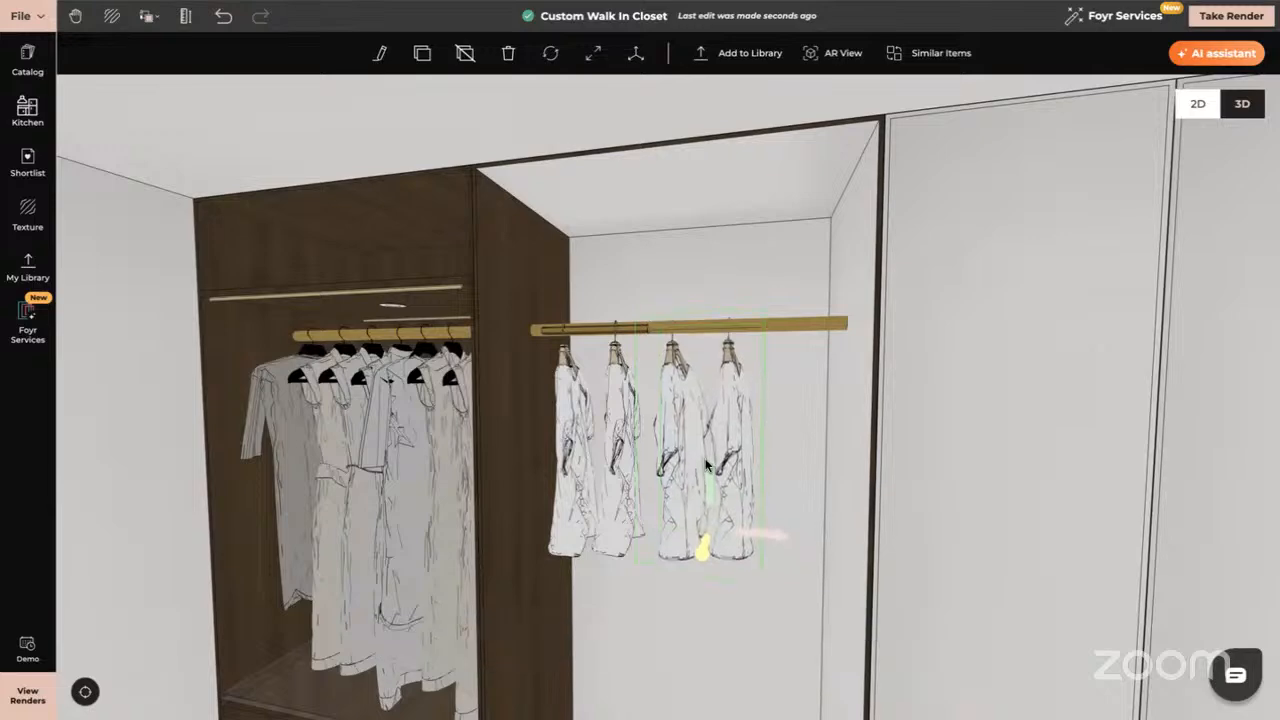
left_click_drag(762, 604, 723, 573)
Deselect the shirts, turn to face the closet front, and select the walnut cabinet
left_click(440, 562)
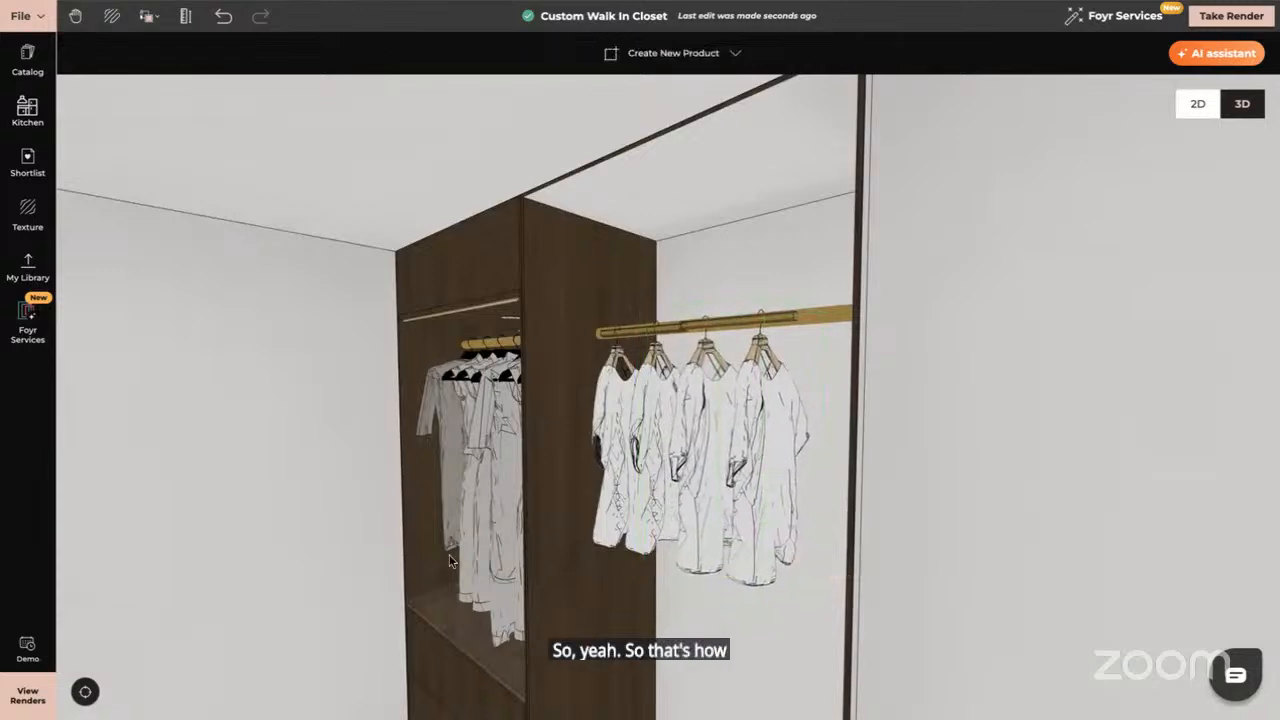
left_click_drag(440, 562, 526, 560)
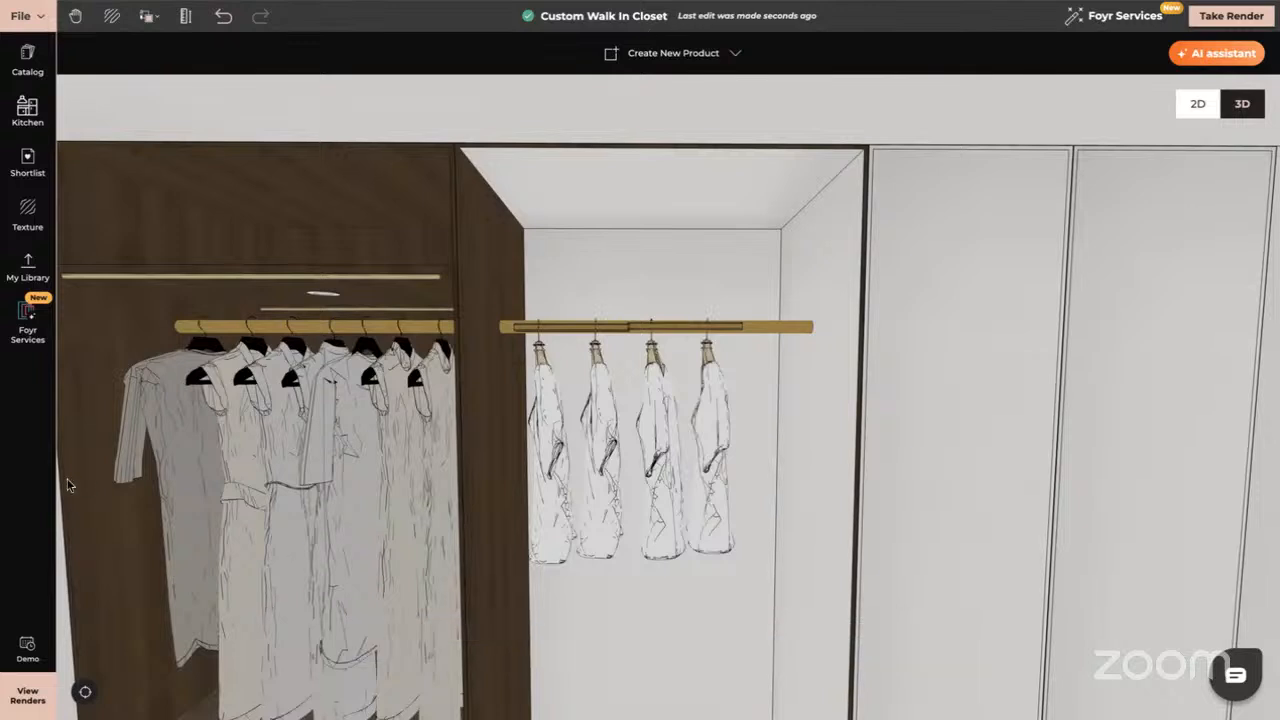
left_click(238, 484)
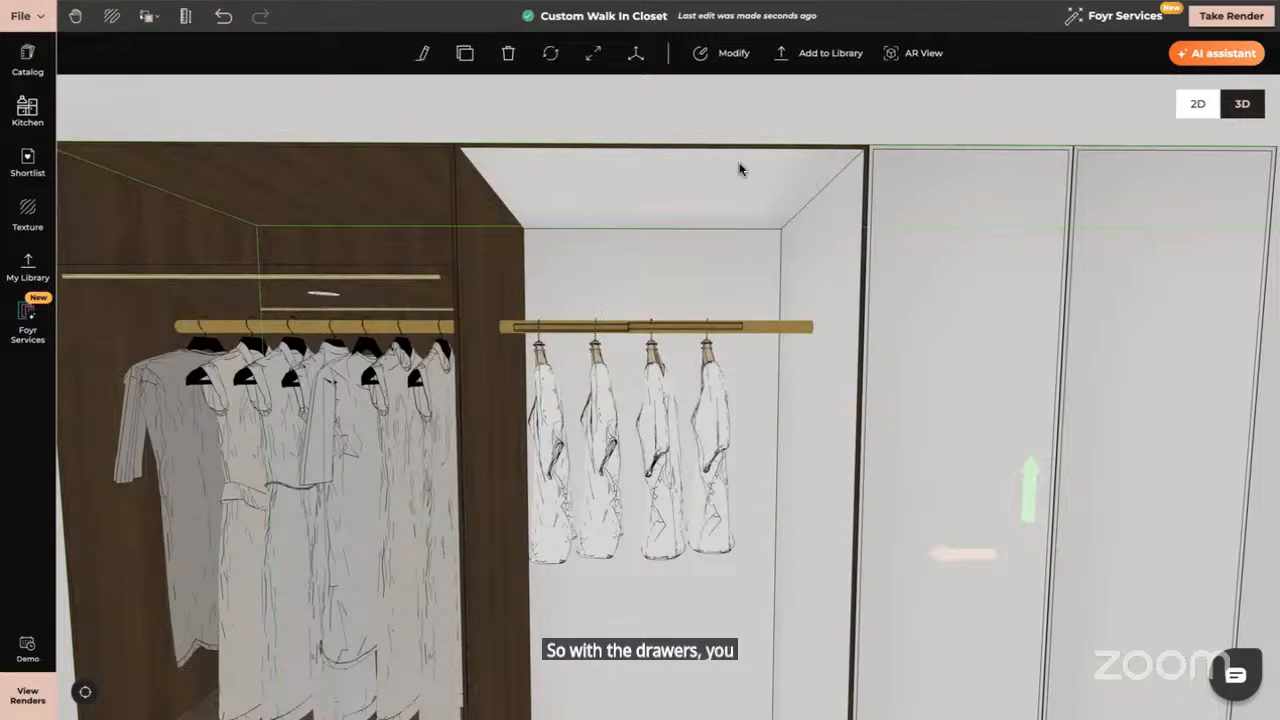
Open the walnut cabinet in the Modify editor, cancelling a trial Push/Pull on the upper drawer
left_click(703, 53)
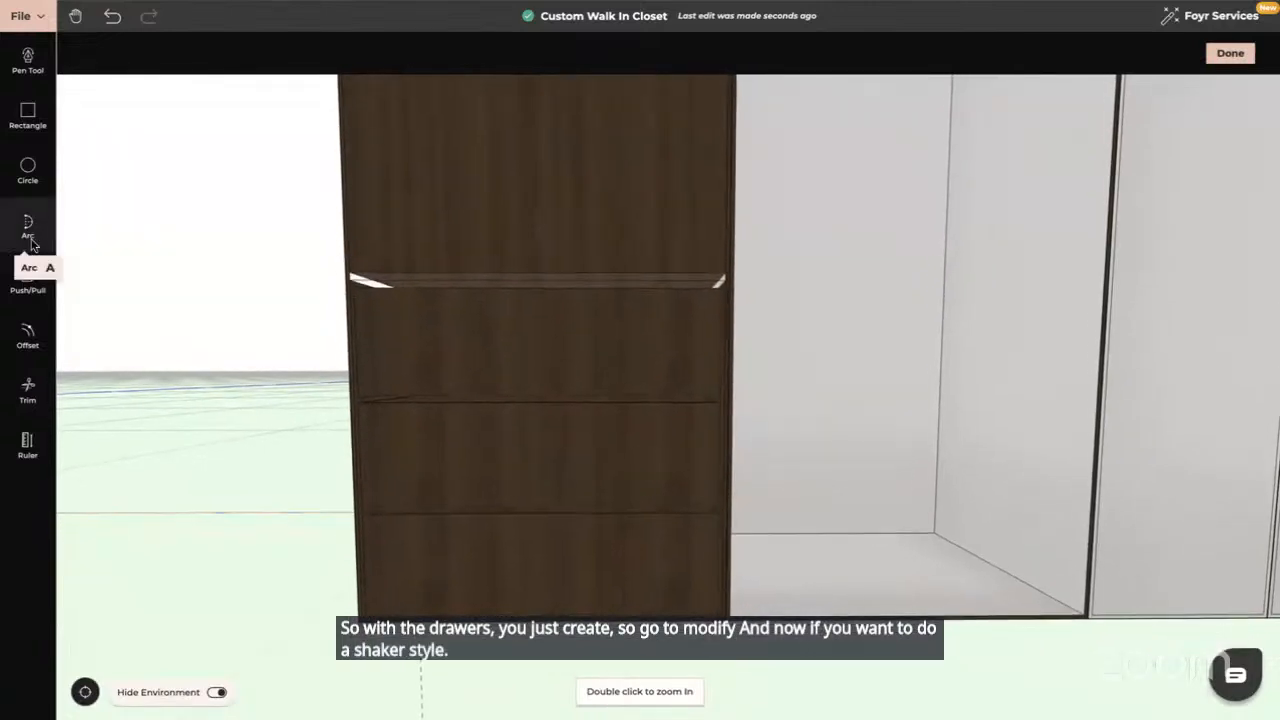
left_click(27, 280)
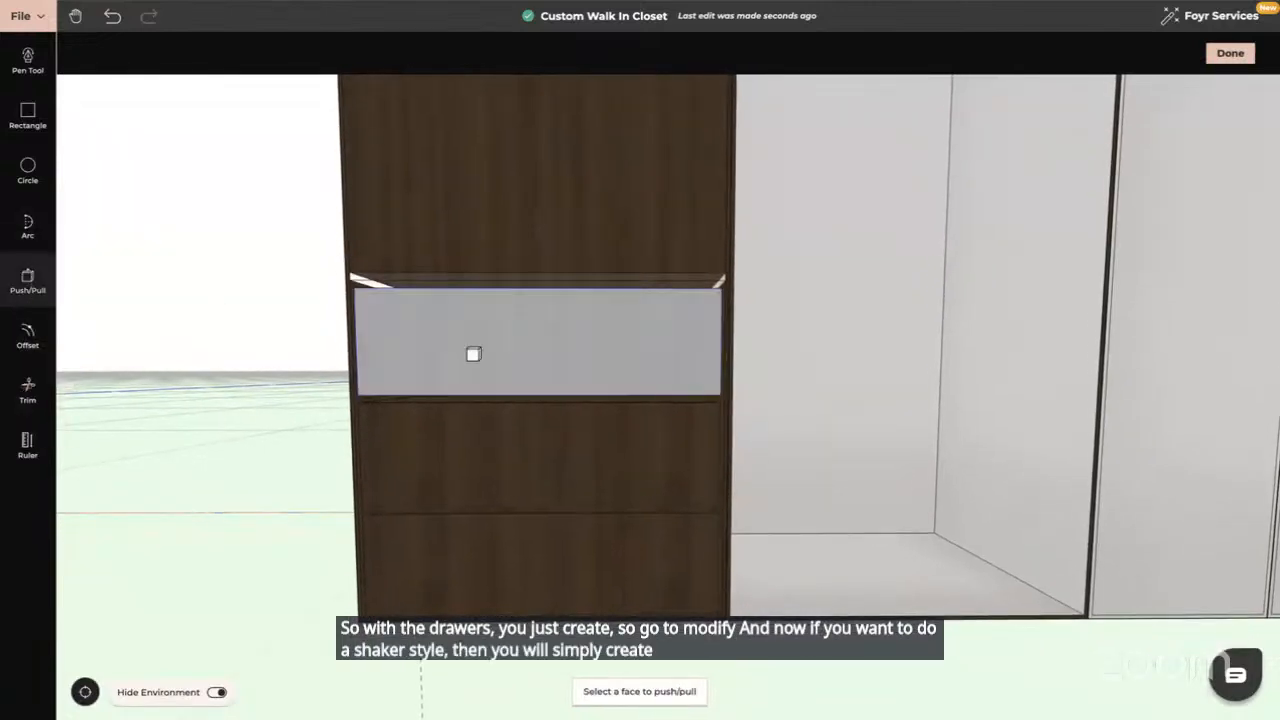
left_click(486, 349)
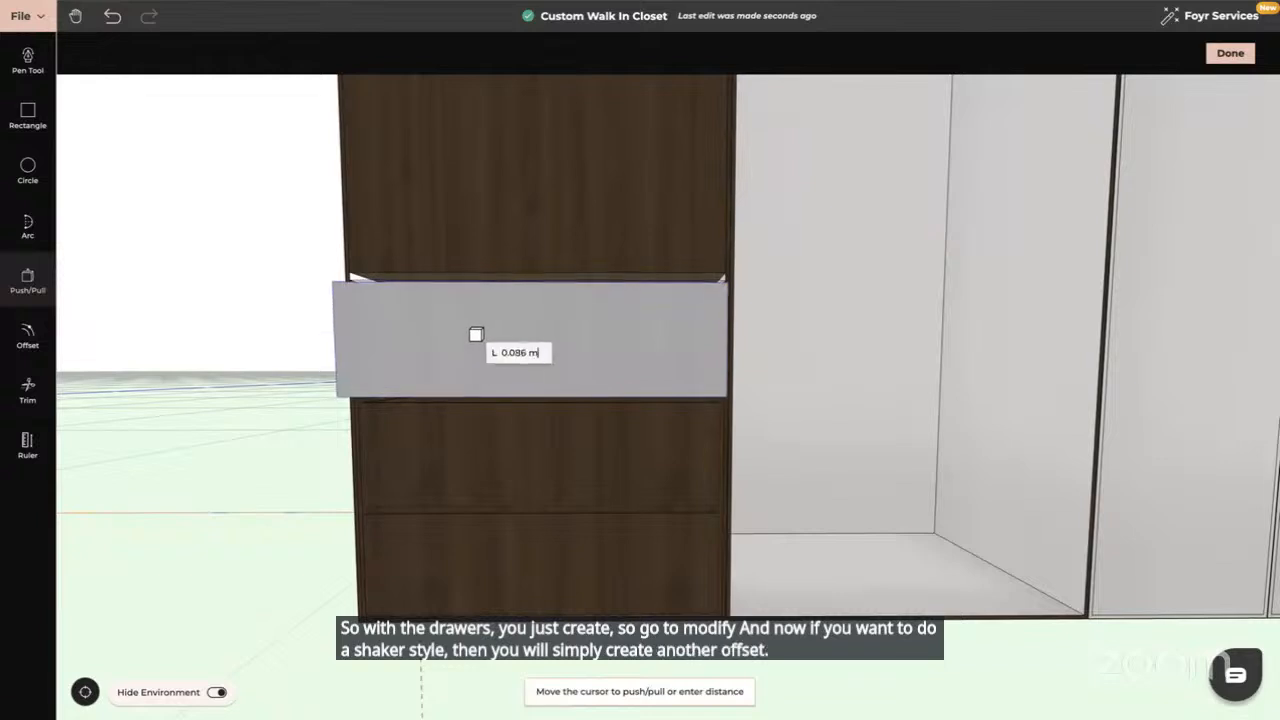
key("Escape")
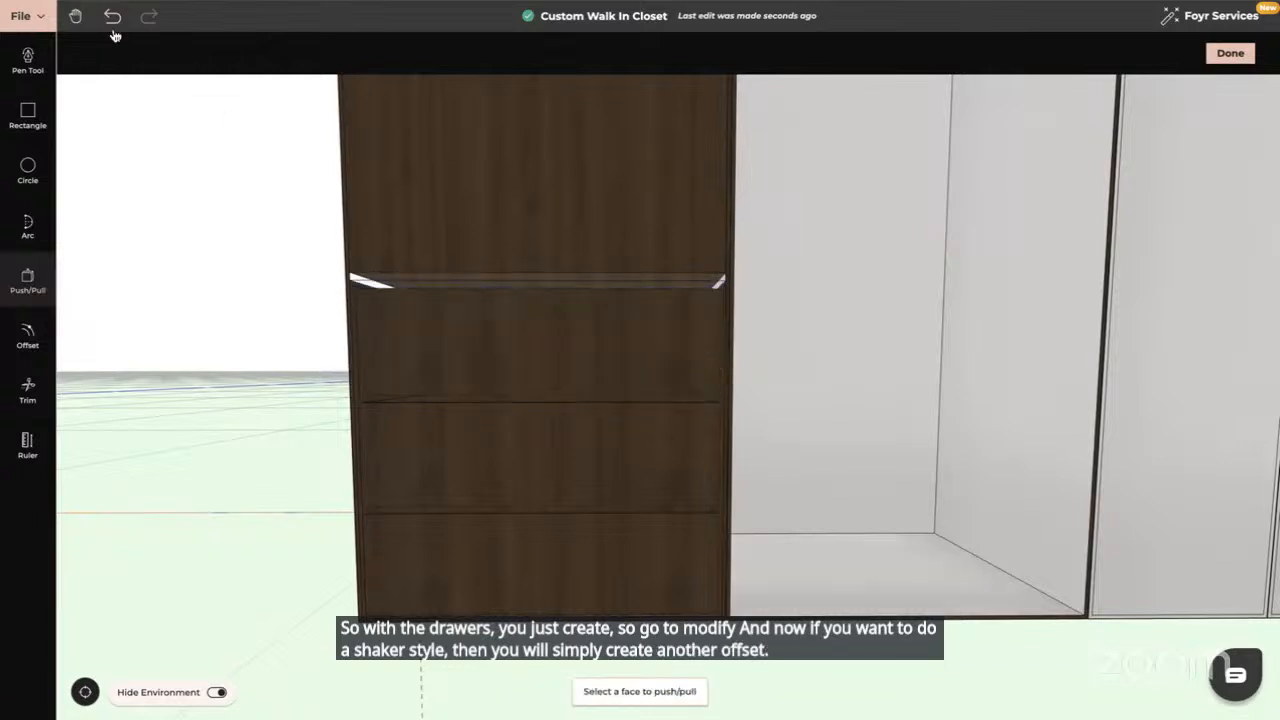
left_click(27, 335)
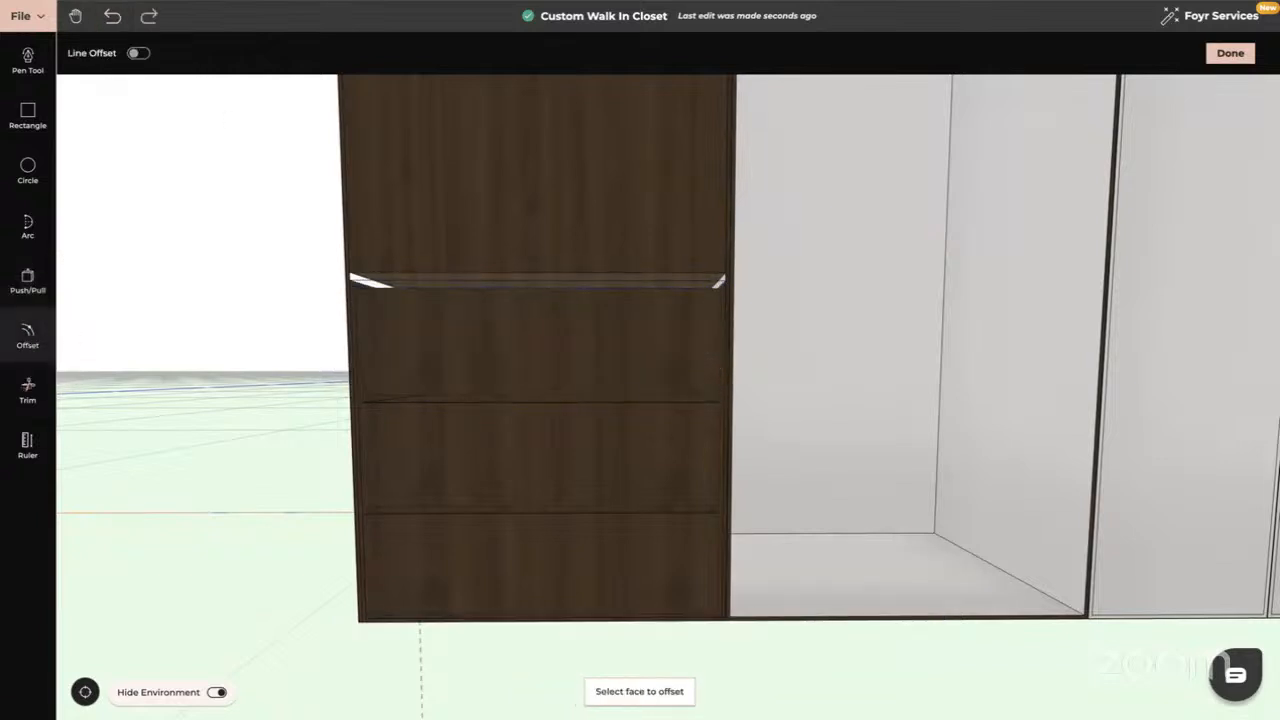
Offset inset panel outlines into the upper and second drawer faces, then view from the left
left_click(530, 350)
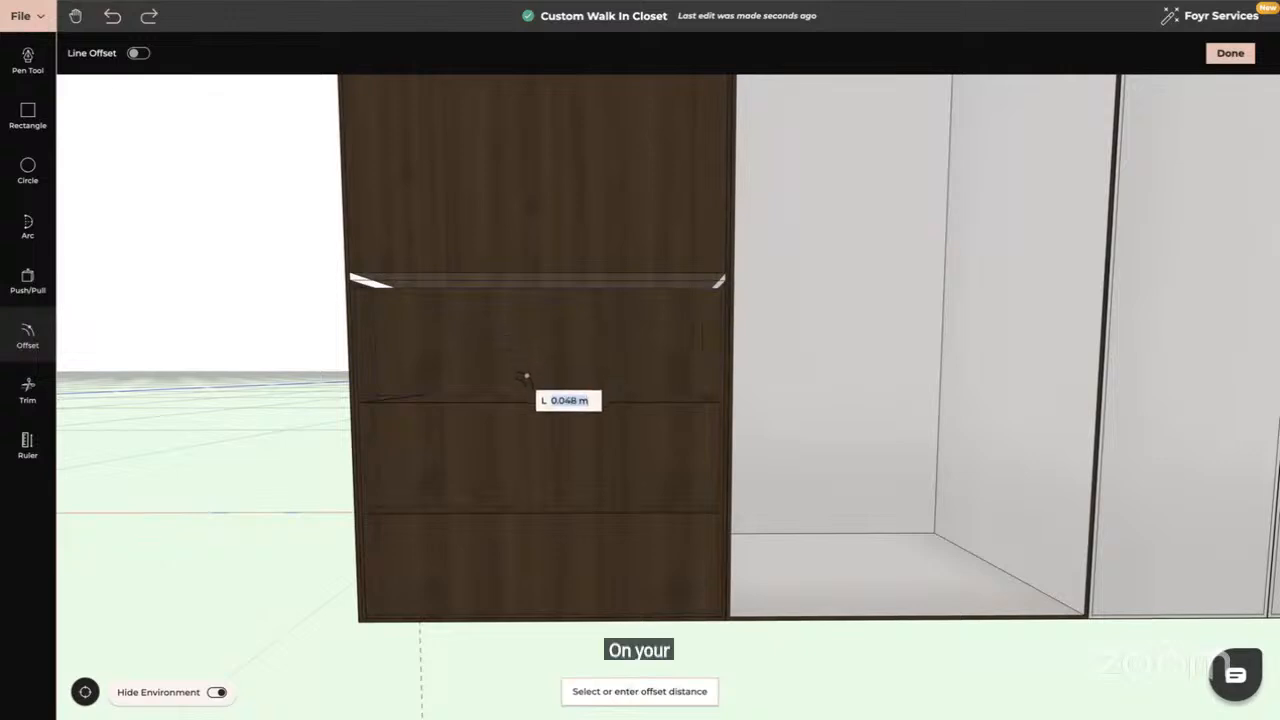
left_click(525, 383)
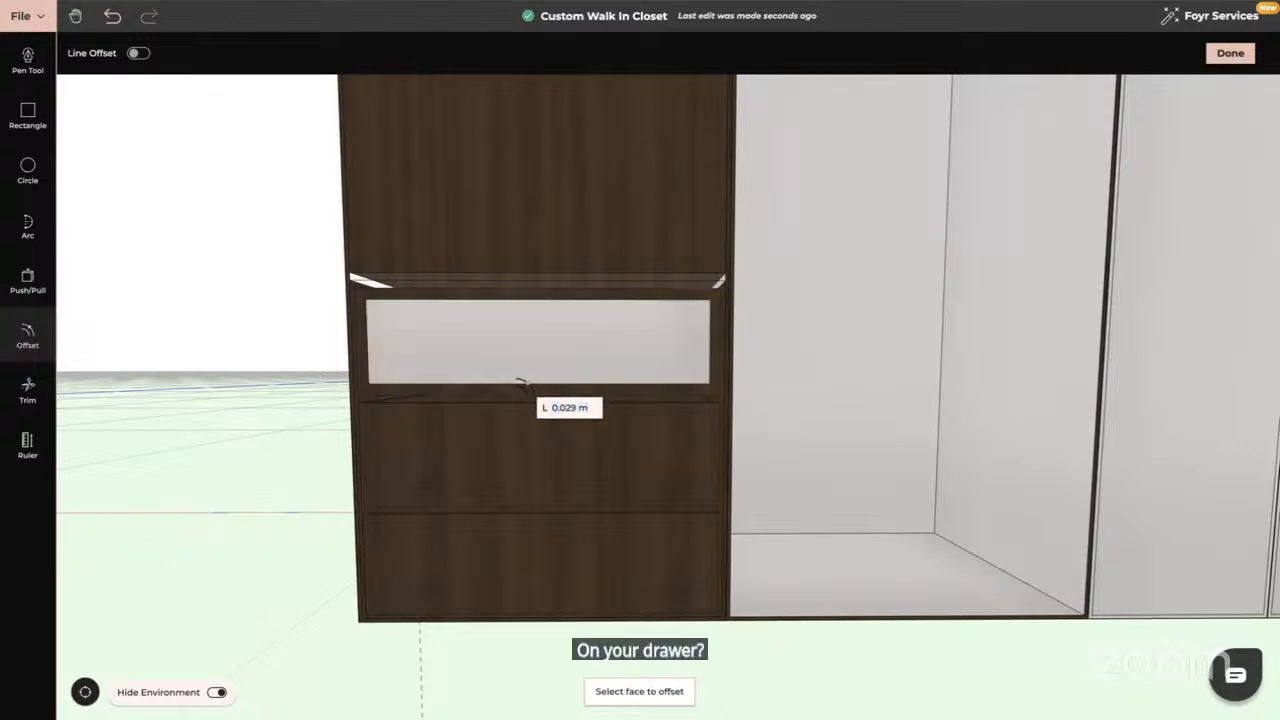
left_click(508, 458)
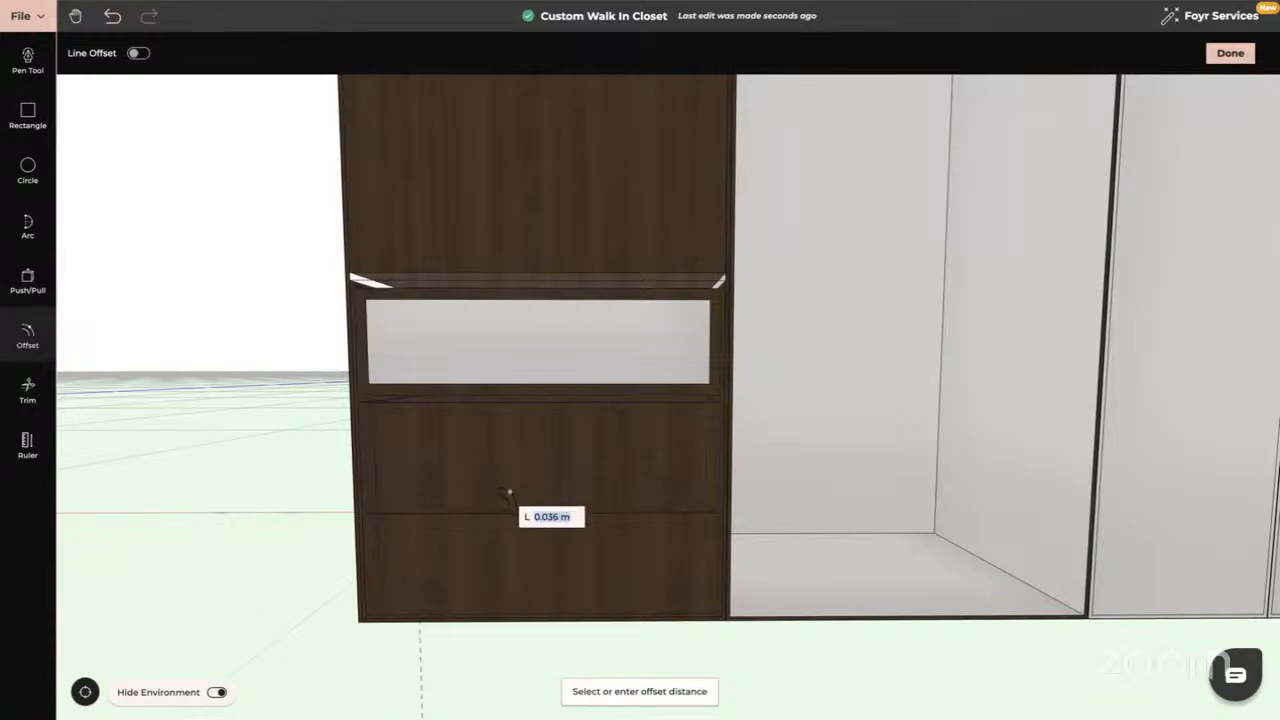
left_click(505, 492)
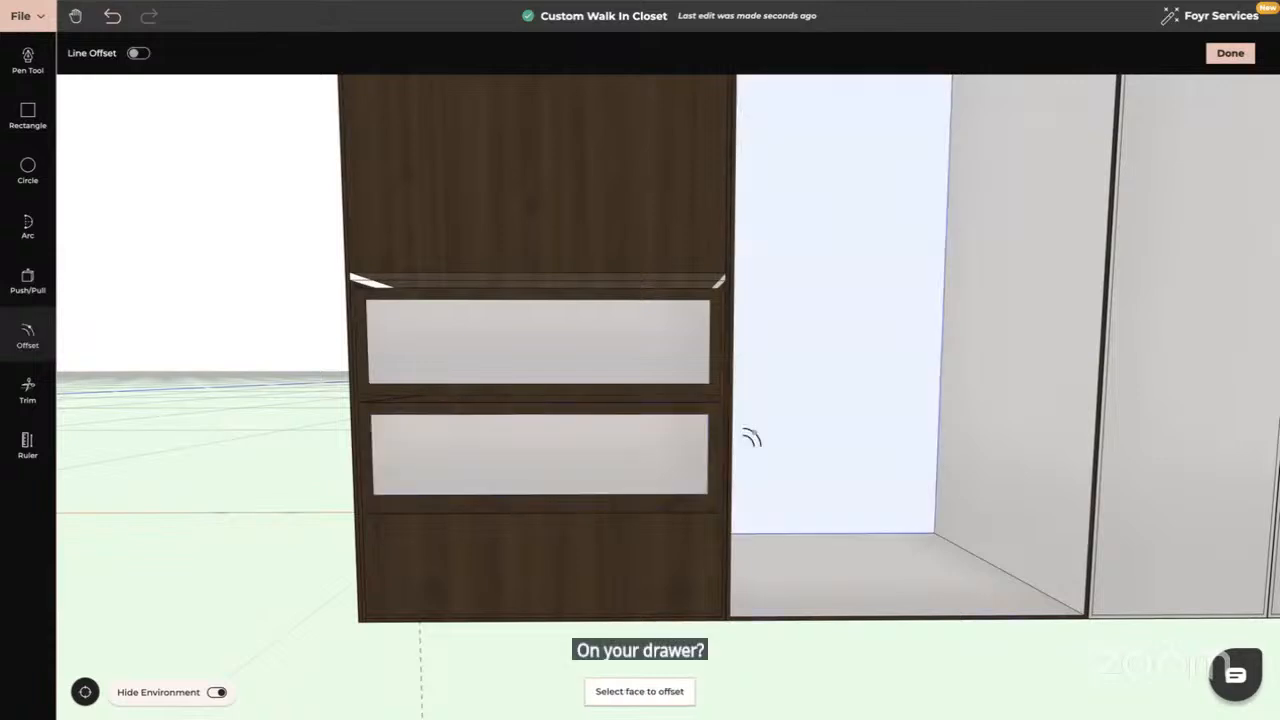
middle_click_drag(751, 437, 243, 363)
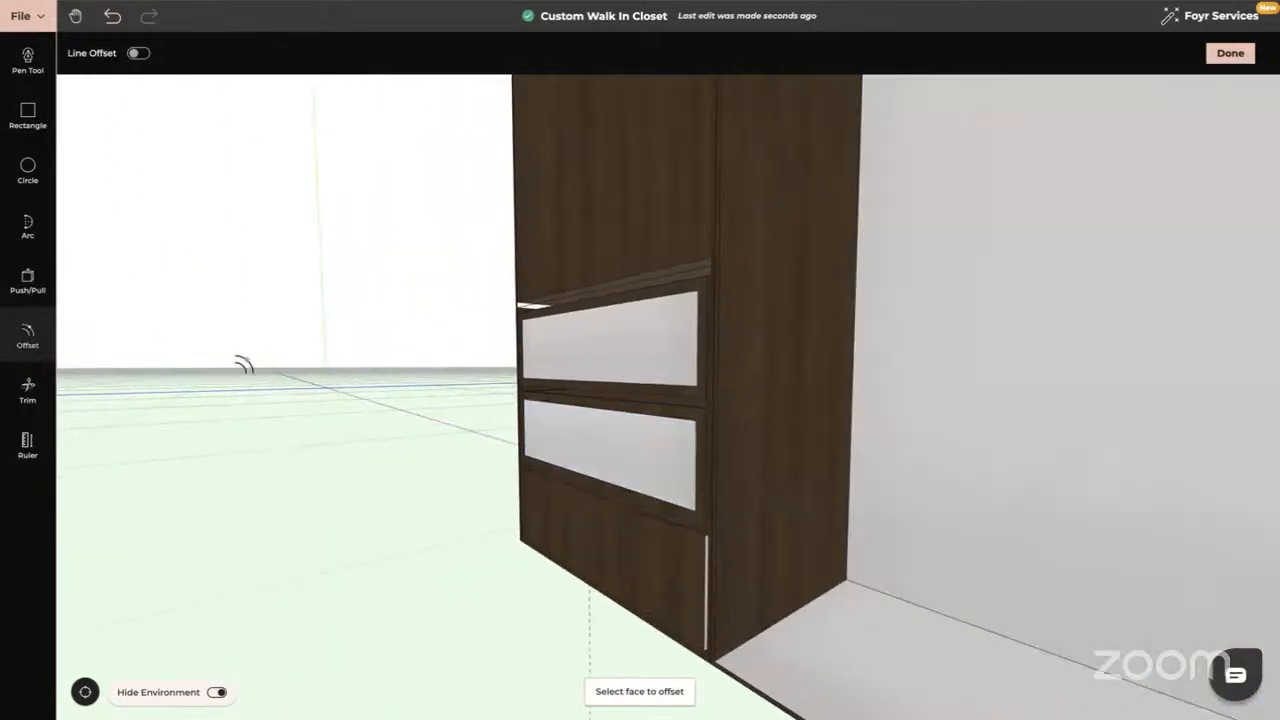
left_click(28, 280)
Push both drawers' inset panels in a few millimetres, then click Done to return to the room
left_click(639, 343)
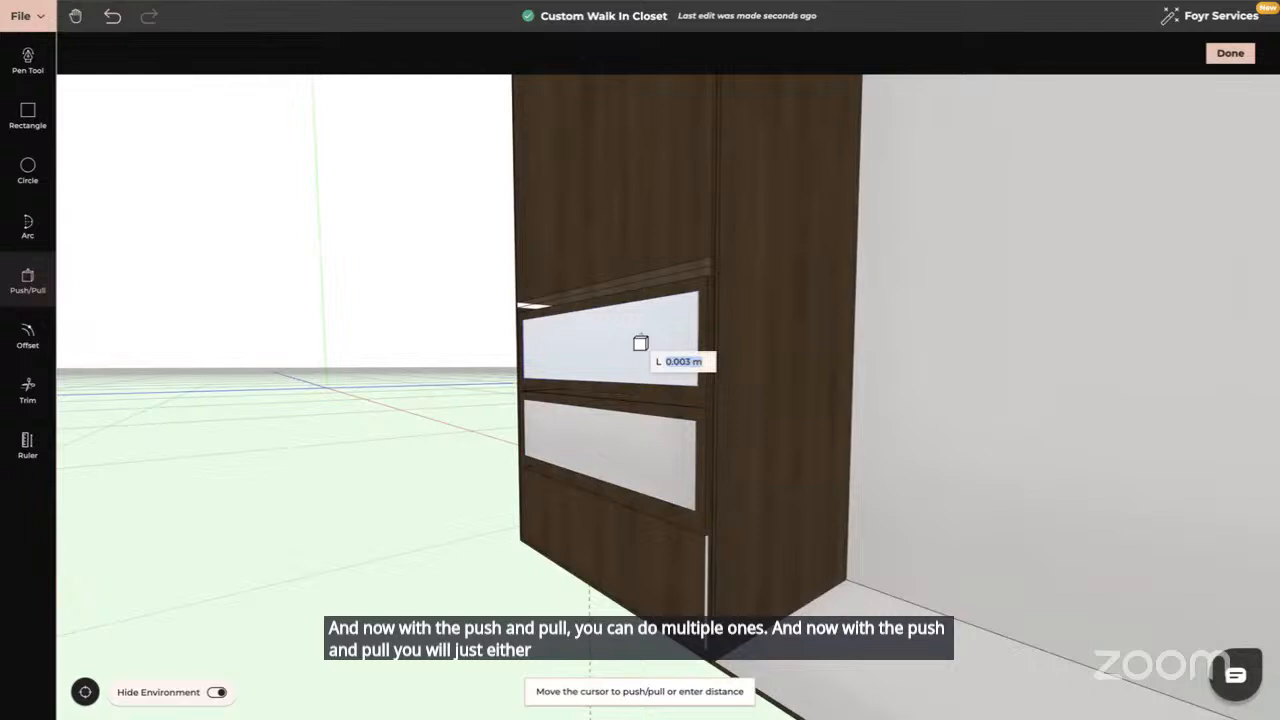
left_click(640, 343)
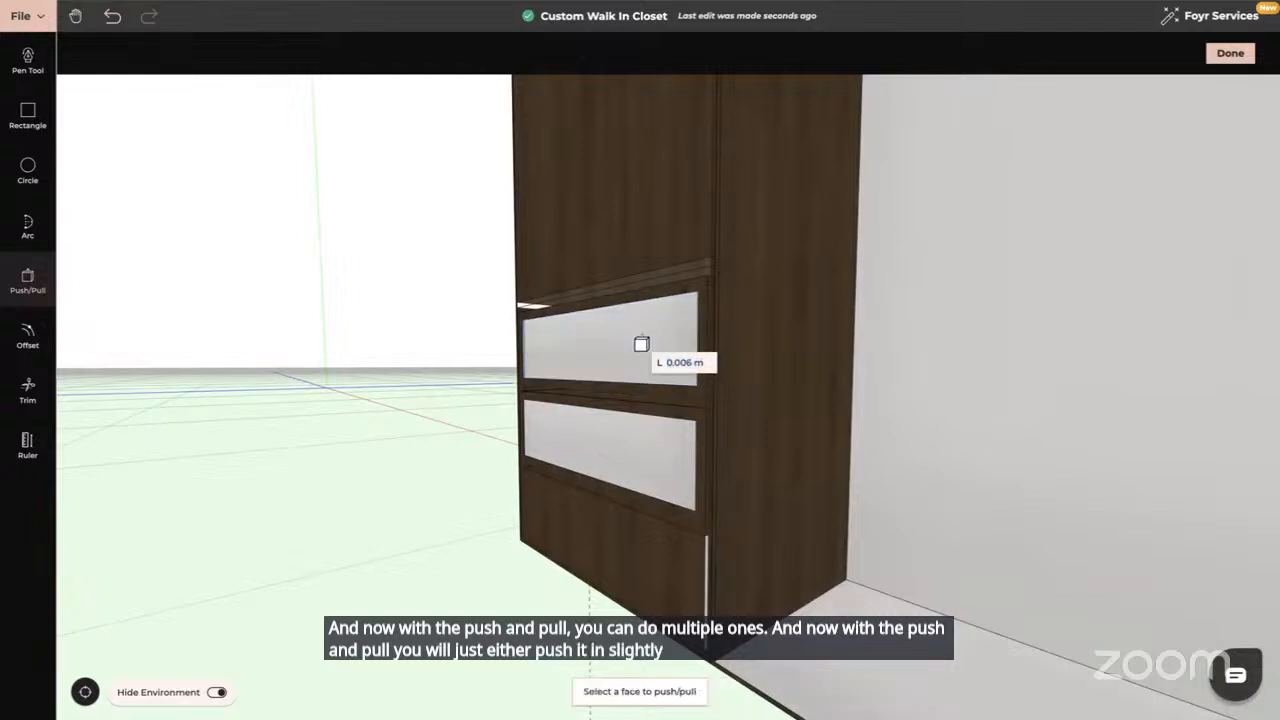
left_click(612, 449)
left_click(613, 449)
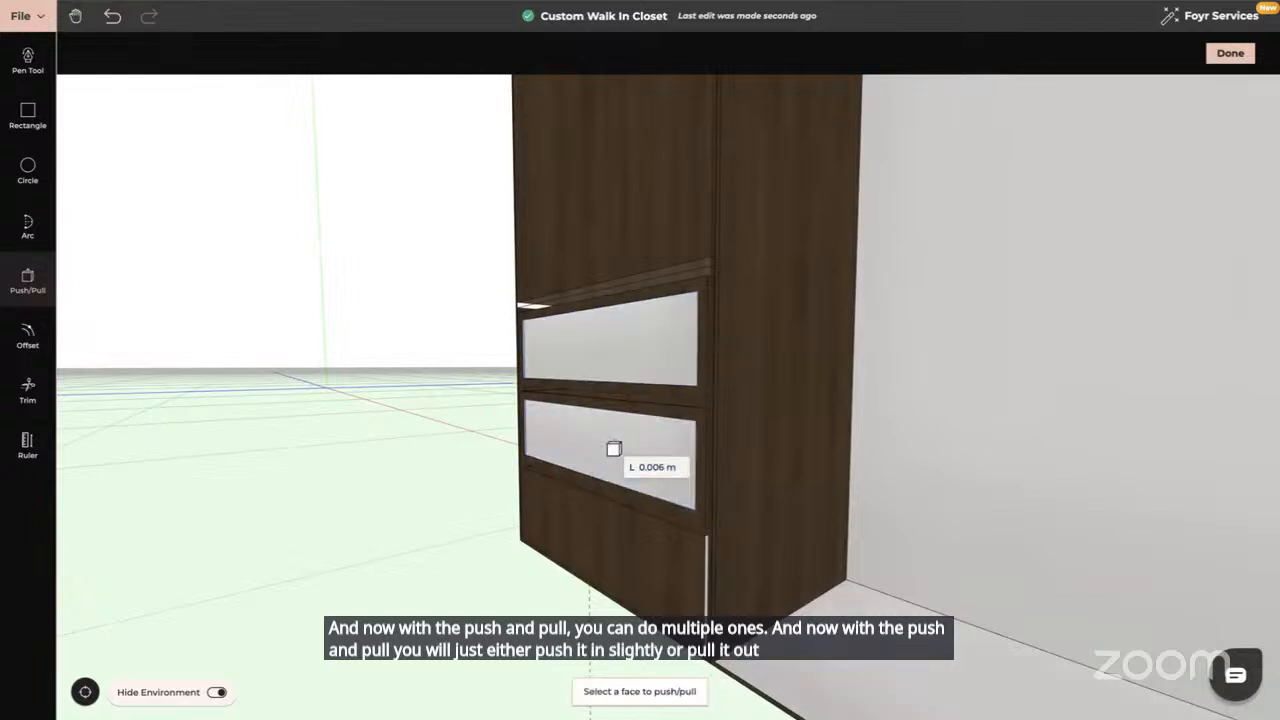
left_click(1231, 54)
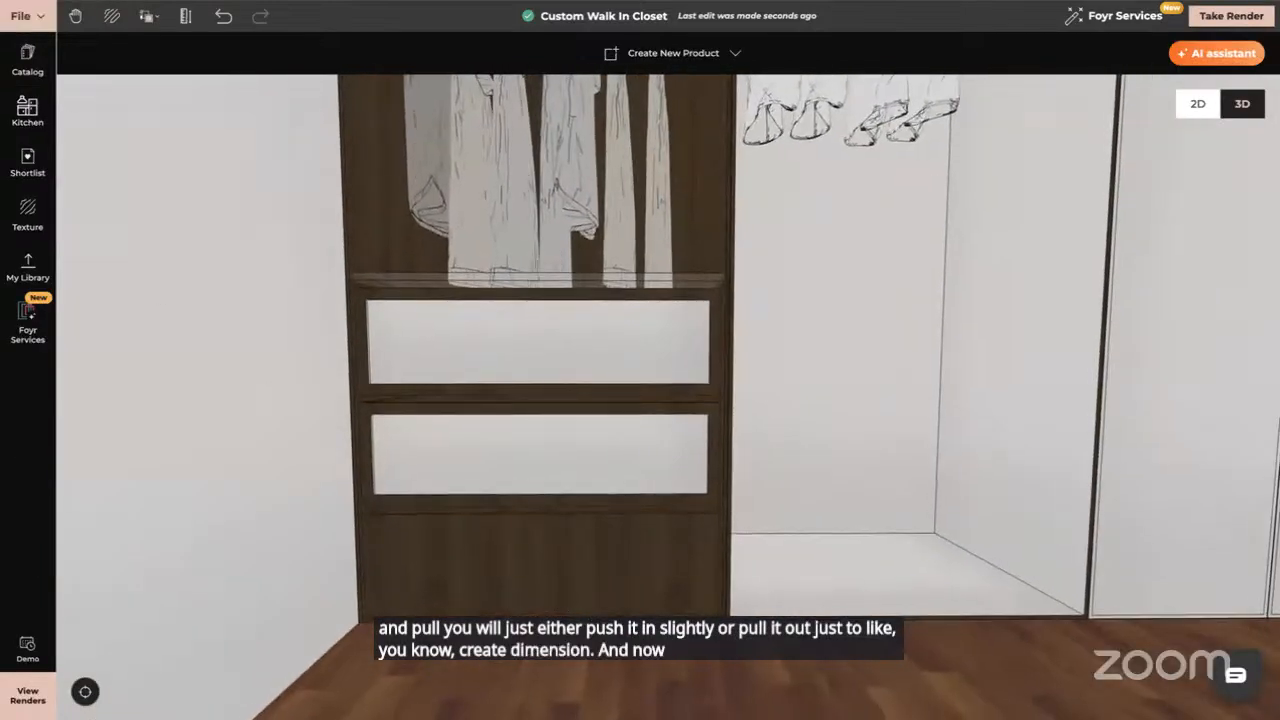
left_click(149, 15)
left_click(180, 79)
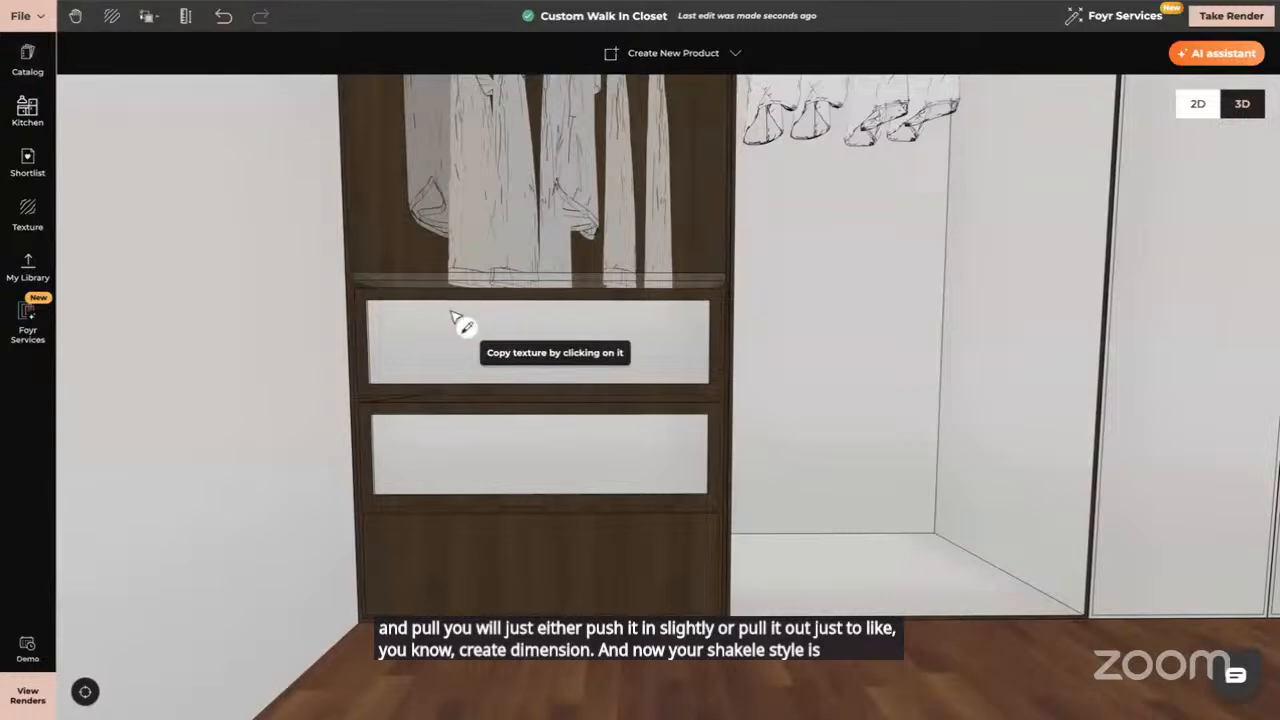
Copy walnut onto the upper drawer panel and darken its custom tint to near-black
left_click(456, 326)
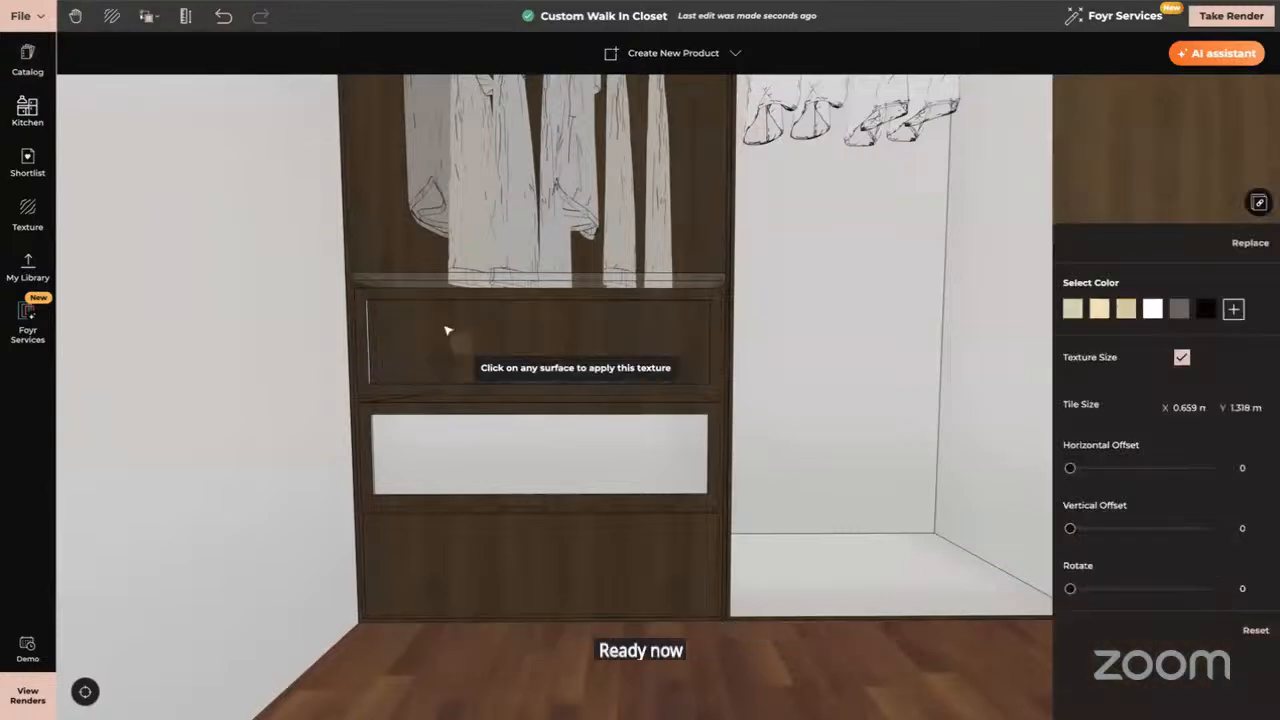
scroll(447, 330, "up", 4)
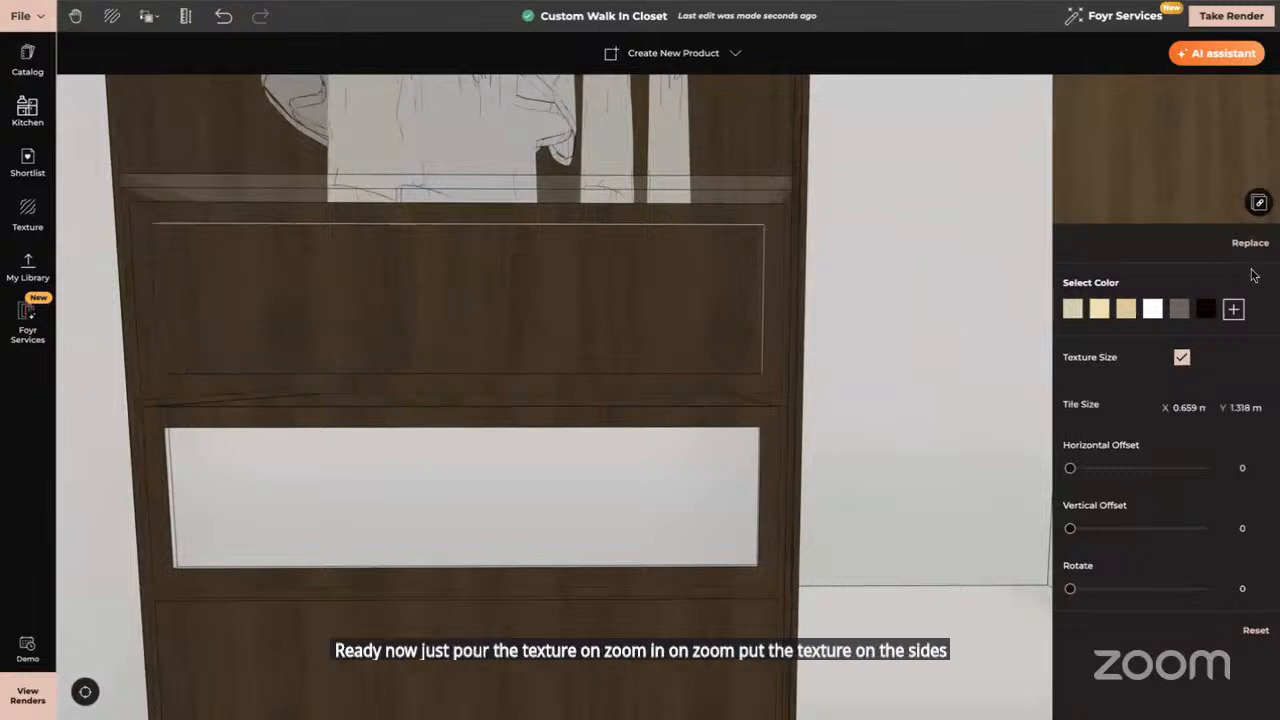
left_click(1233, 309)
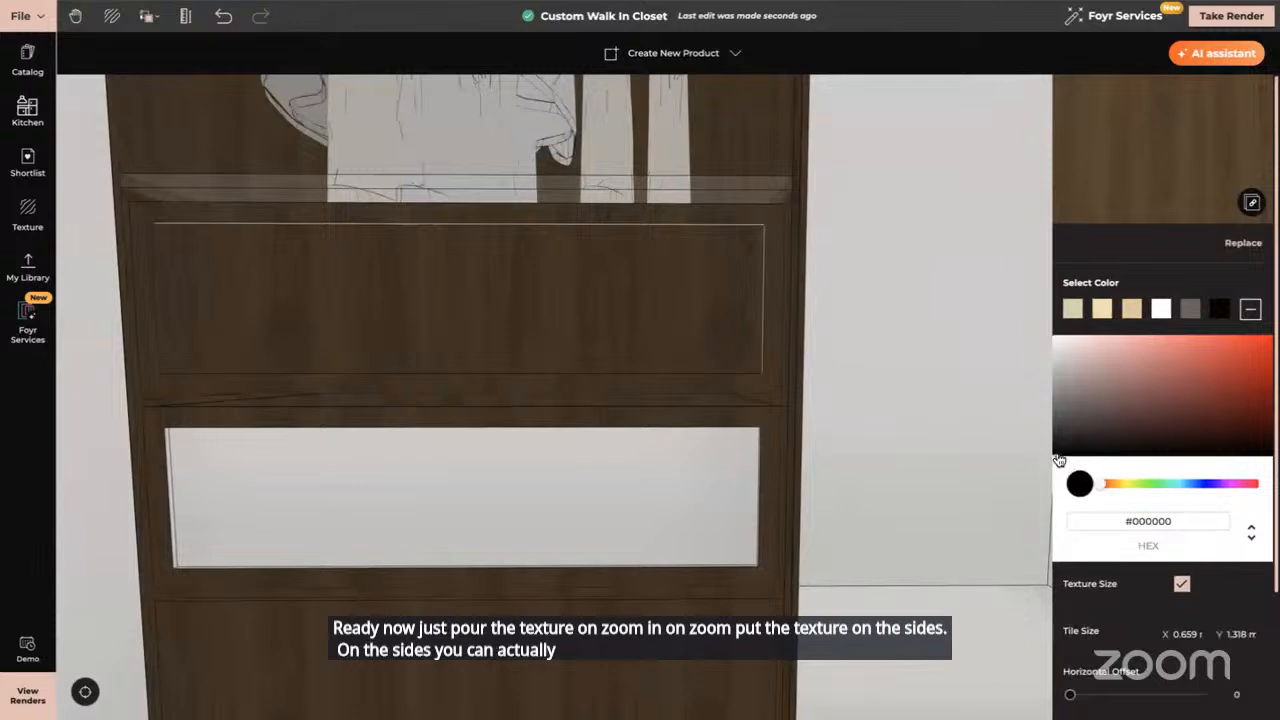
left_click_drag(1057, 461, 1060, 435)
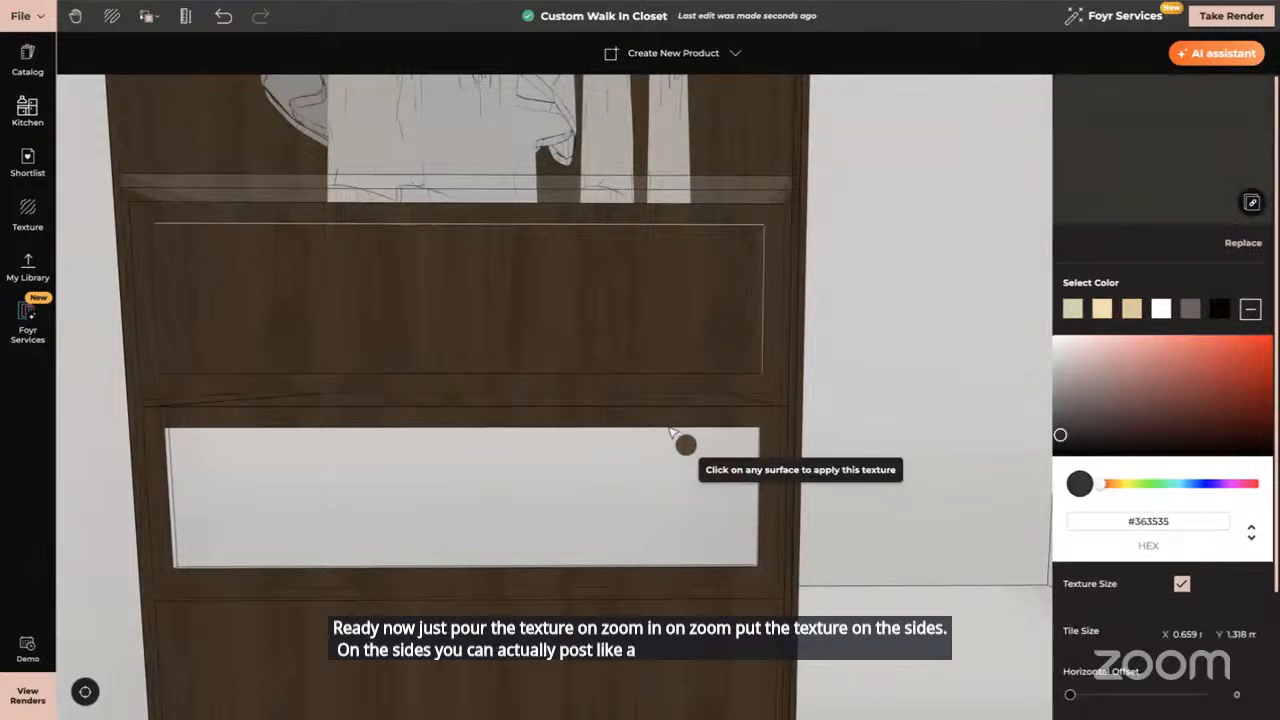
scroll(640, 434, "up", 3)
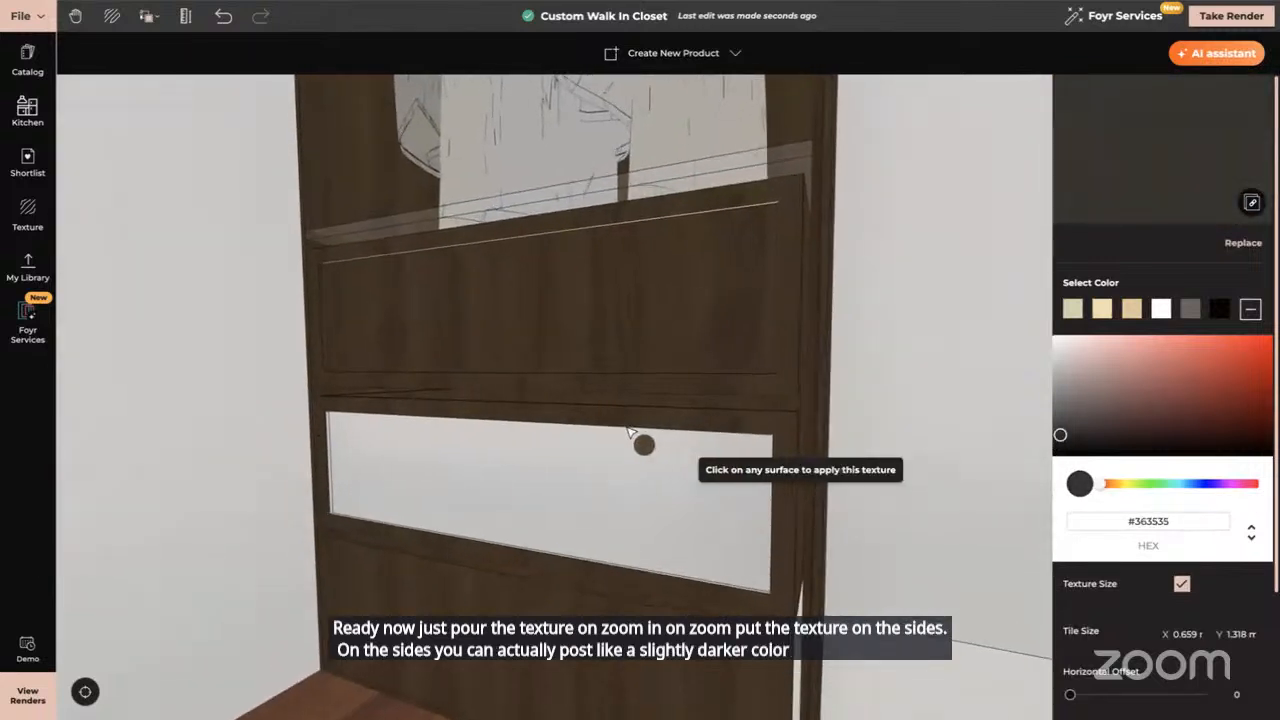
scroll(629, 432, "up", 2)
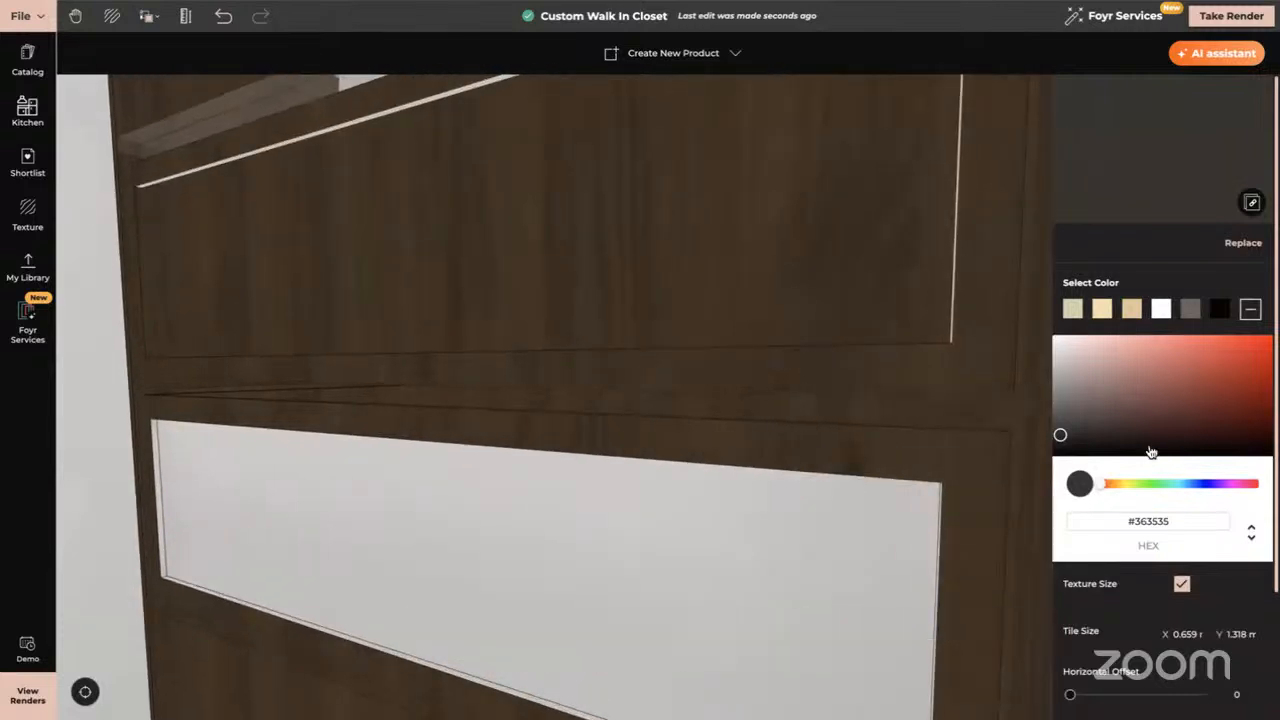
left_click_drag(1072, 444, 1071, 448)
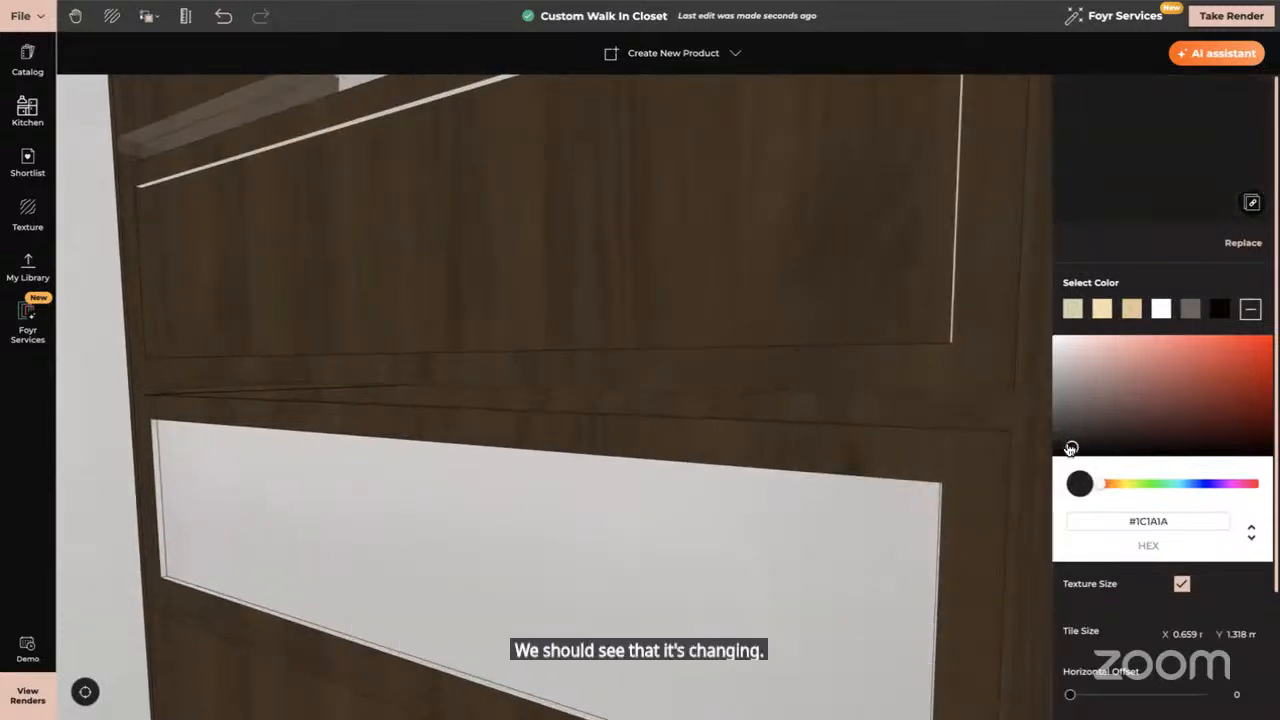
Undo the dark edge colouring and retry copying the cabinet's wood texture, undoing that too
left_click(149, 18)
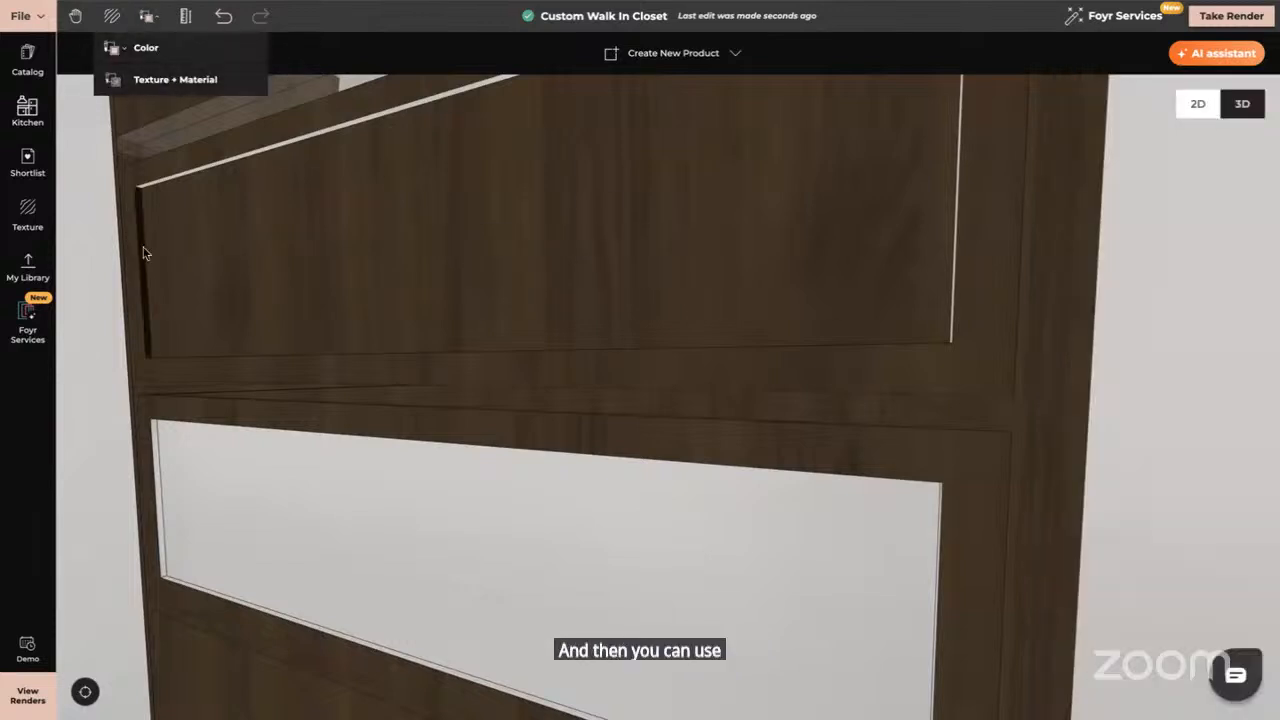
left_click(223, 16)
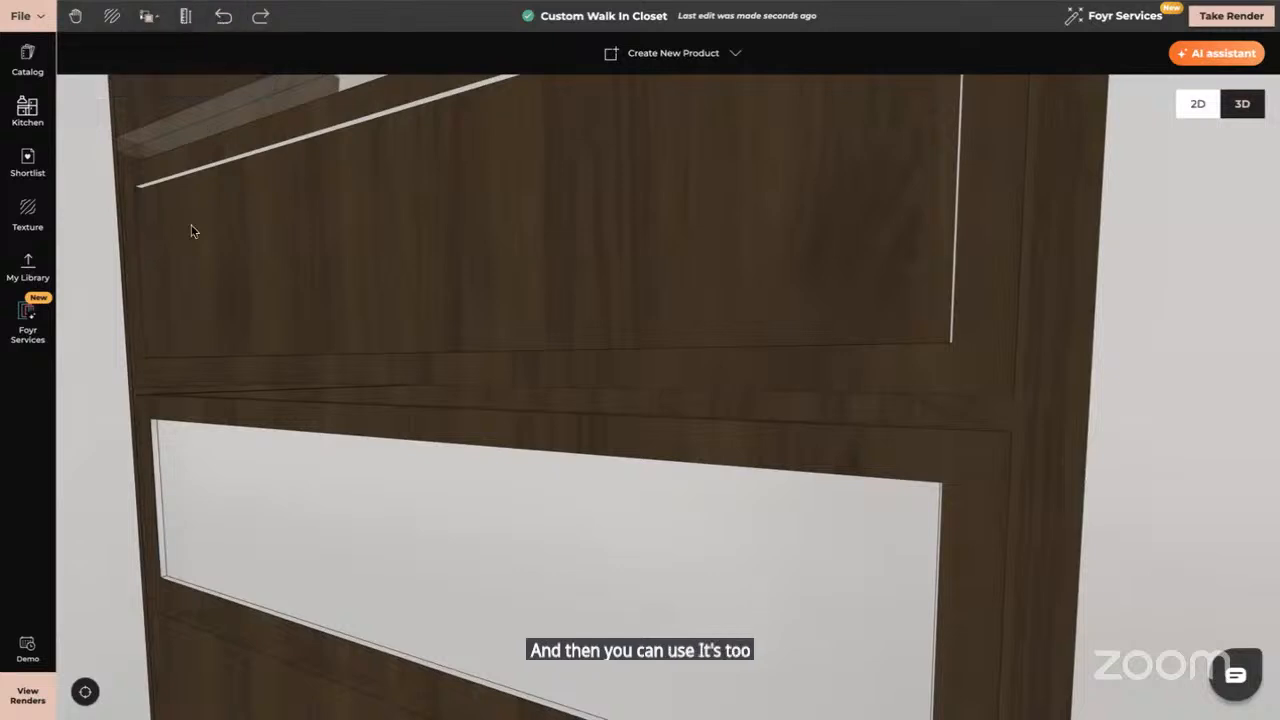
left_click(141, 225)
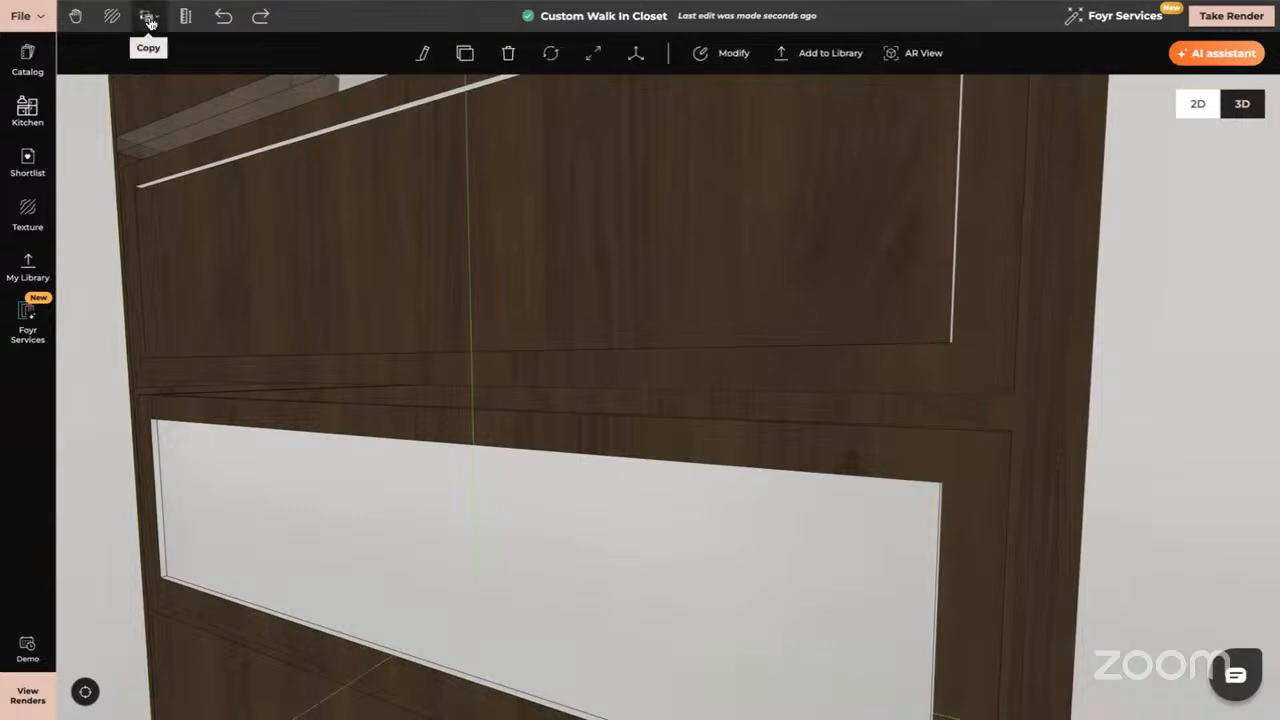
left_click(147, 16)
left_click(168, 80)
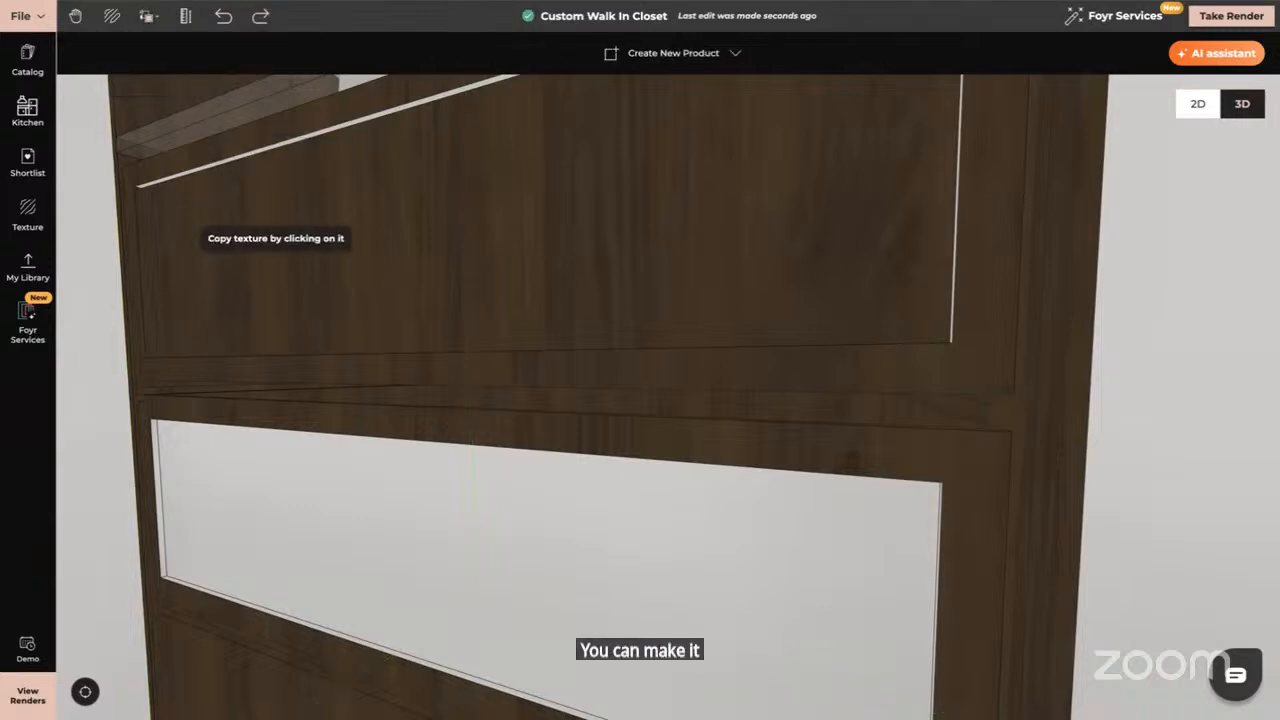
left_click(141, 222)
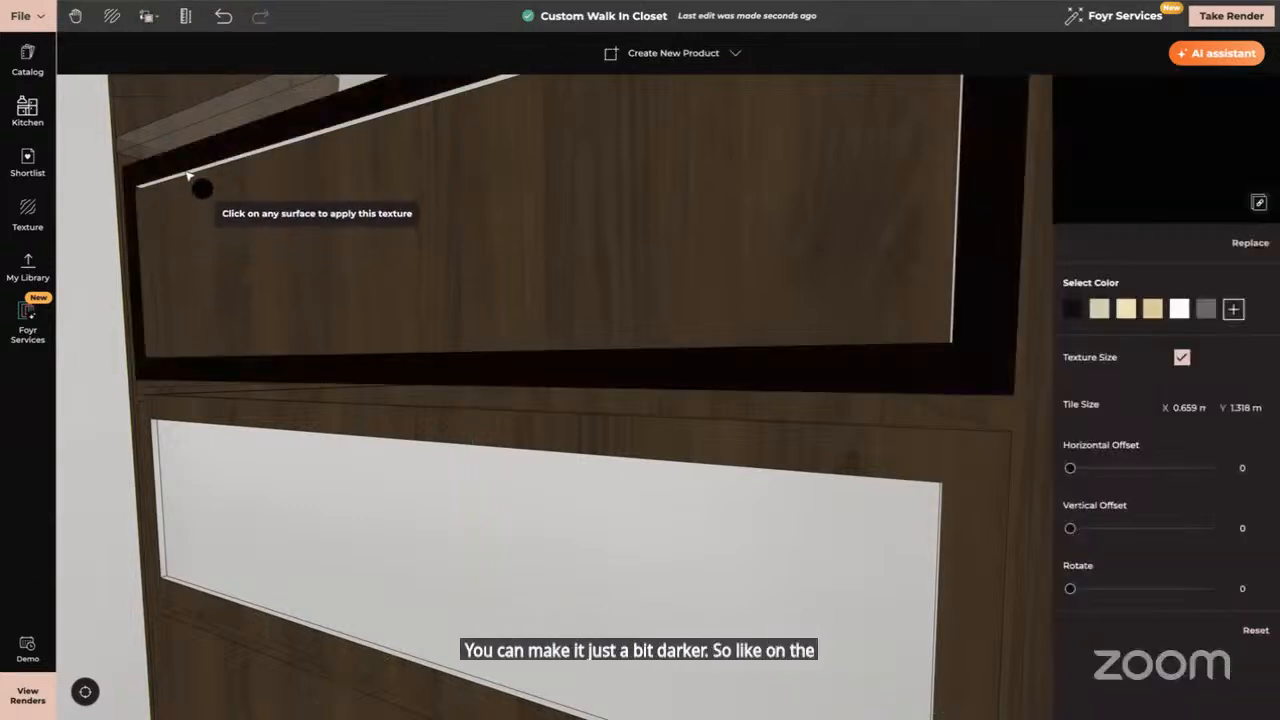
left_click(226, 20)
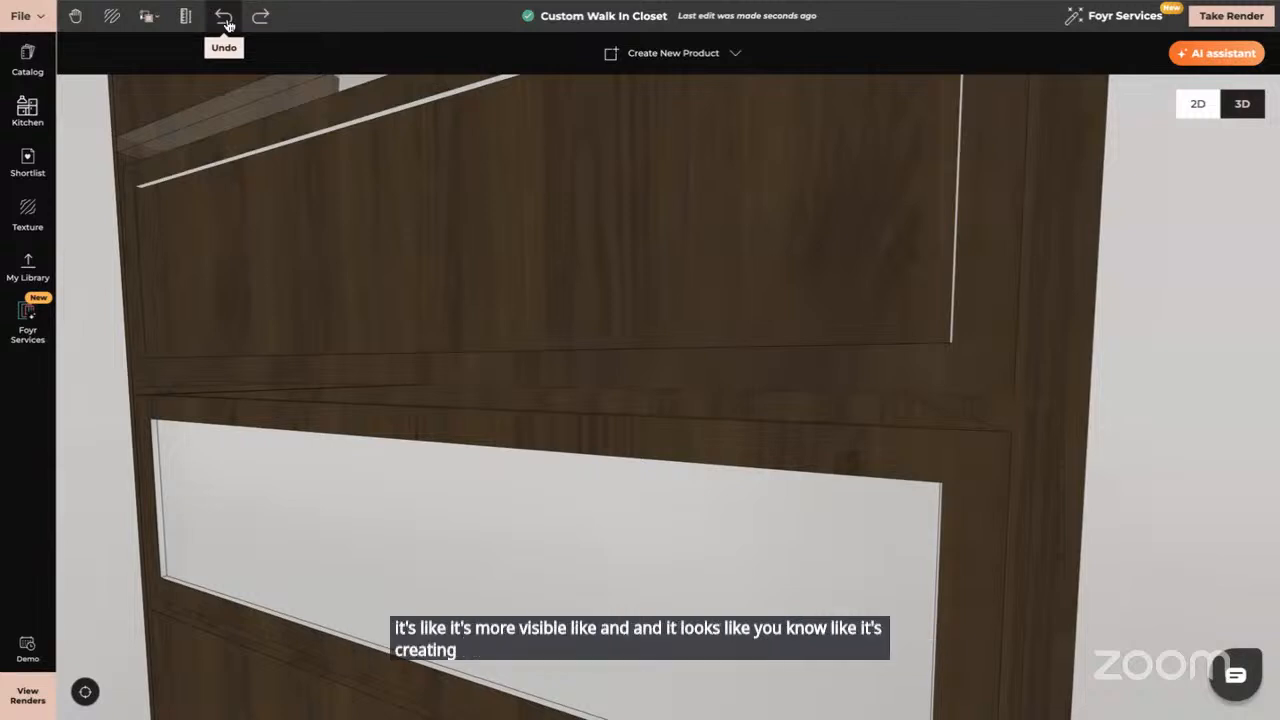
Sample the walnut texture and apply it to the upper drawer's recessed panel edges
left_click(148, 16)
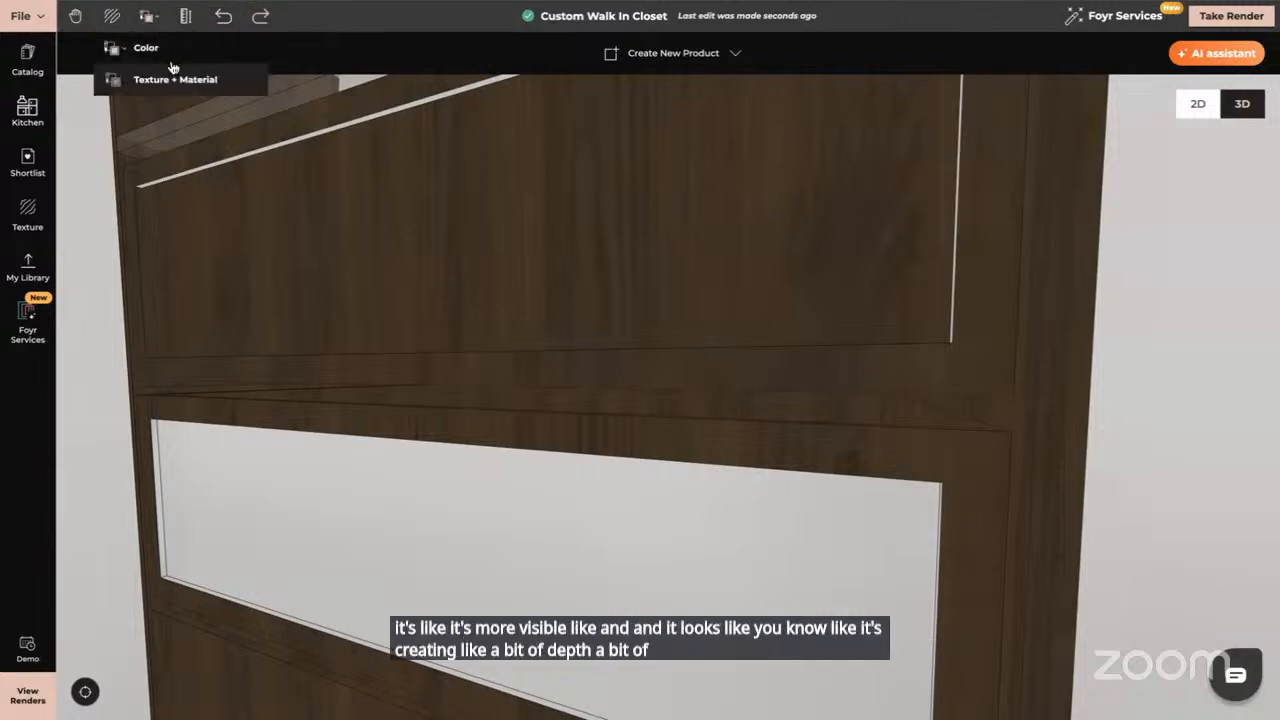
left_click(179, 85)
left_click(263, 194)
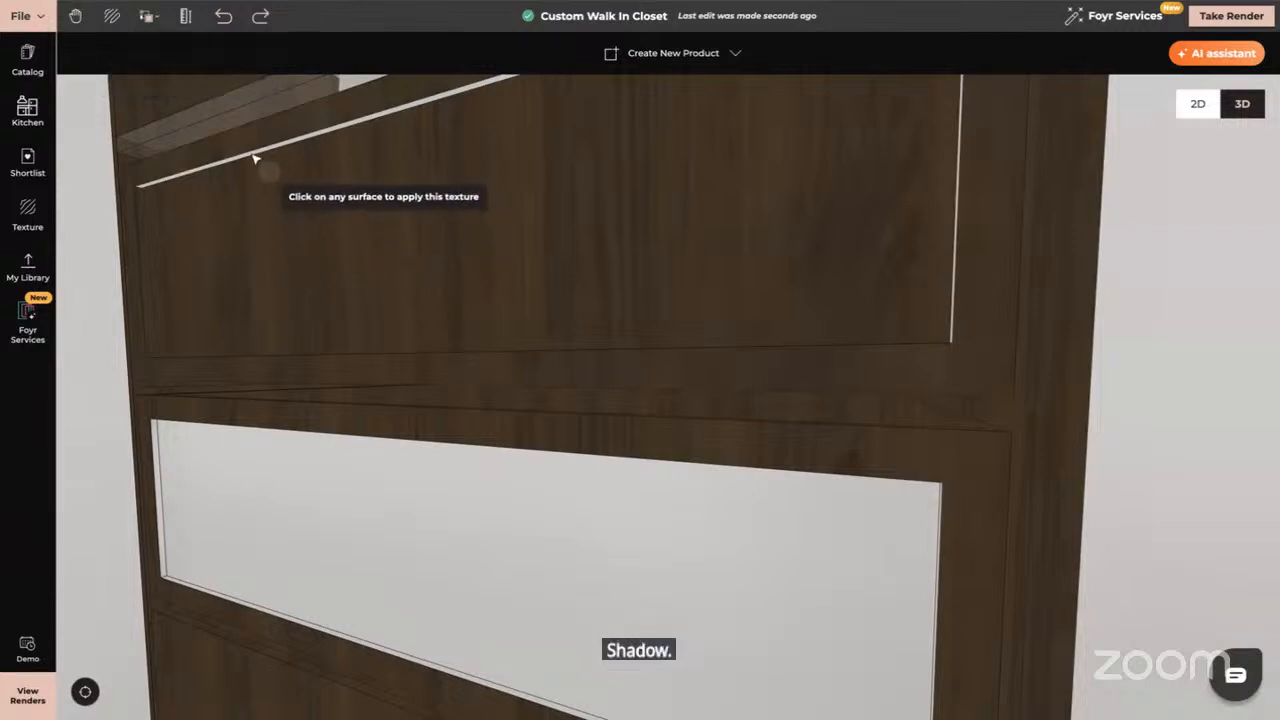
left_click(255, 159)
left_click_drag(643, 263, 657, 345)
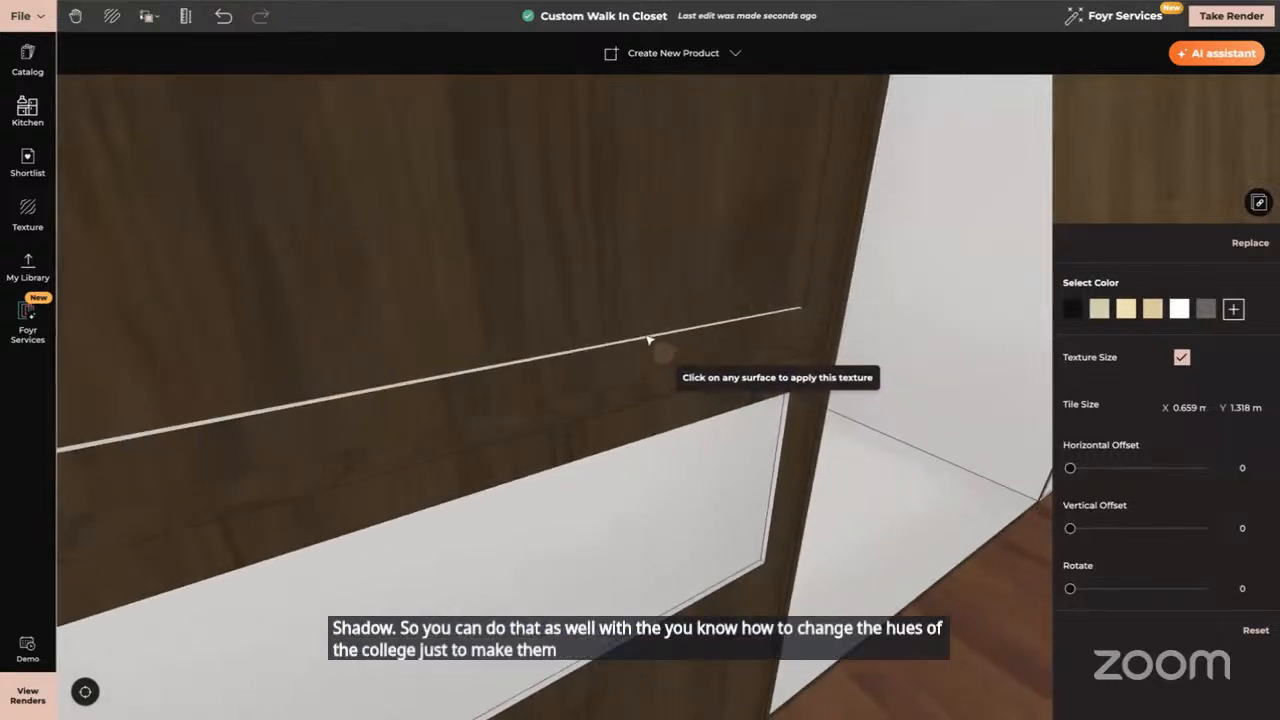
key("Down")
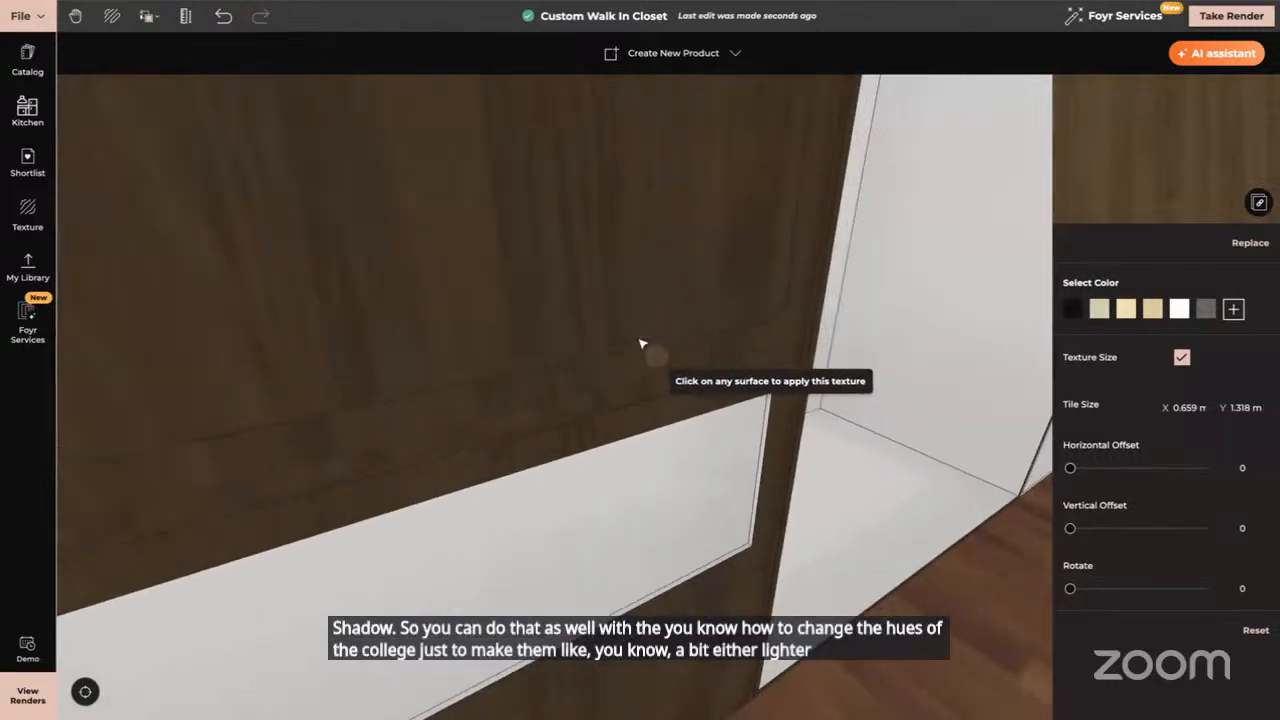
key("Escape")
left_click_drag(500, 526, 433, 487)
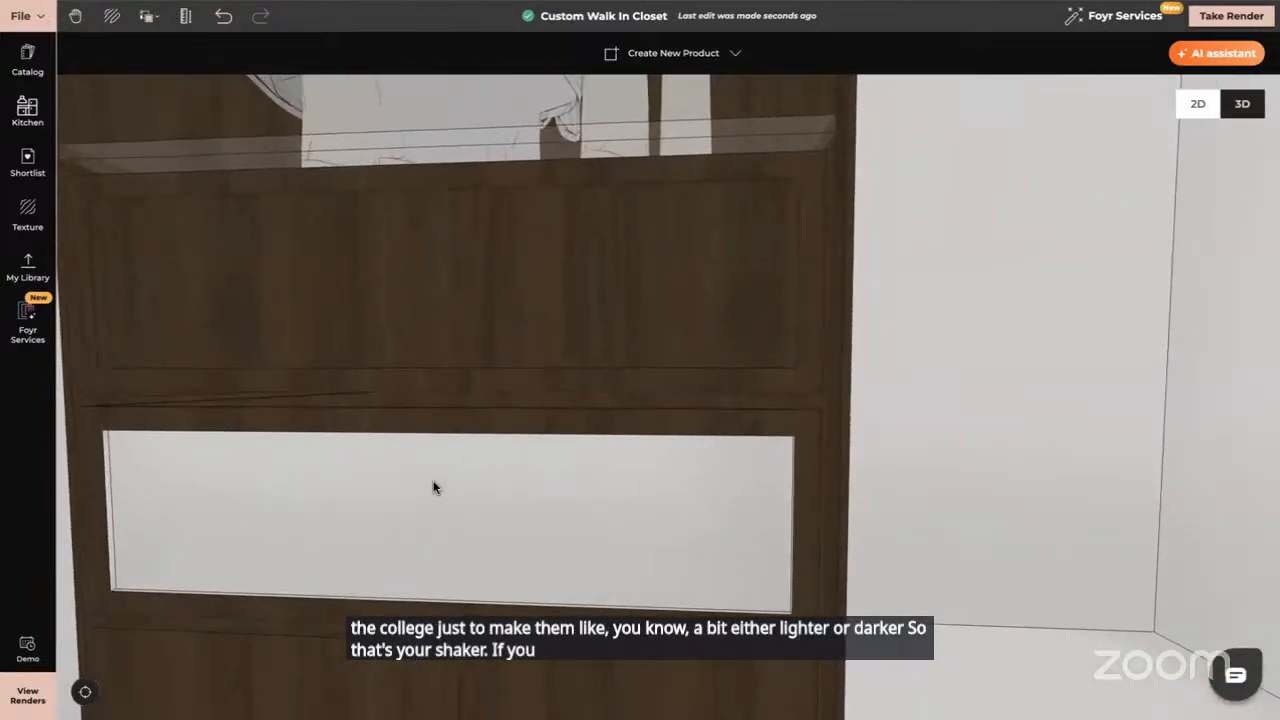
Copy the upper drawer's walnut onto the lower drawer's white panel, then reset to the overhead view
key("Down")
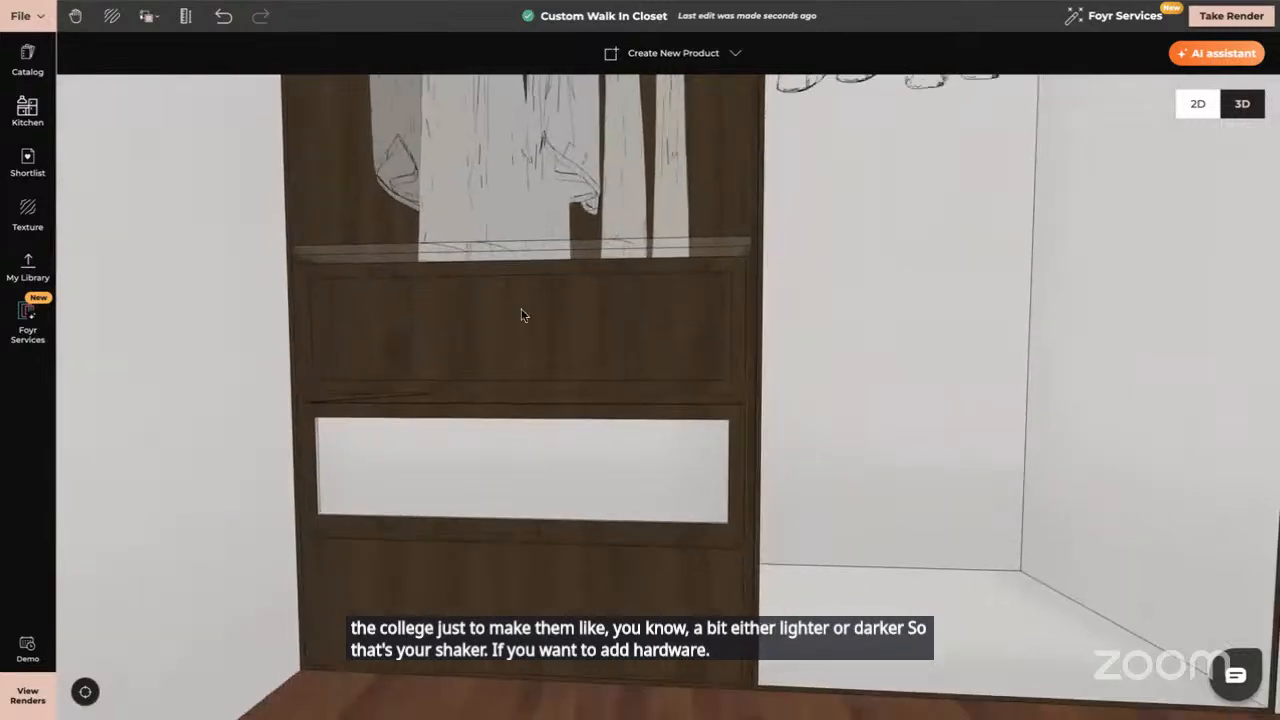
mouse_move(543, 315)
left_mouse_down()
mouse_move(574, 311)
mouse_move(520, 320)
left_mouse_up()
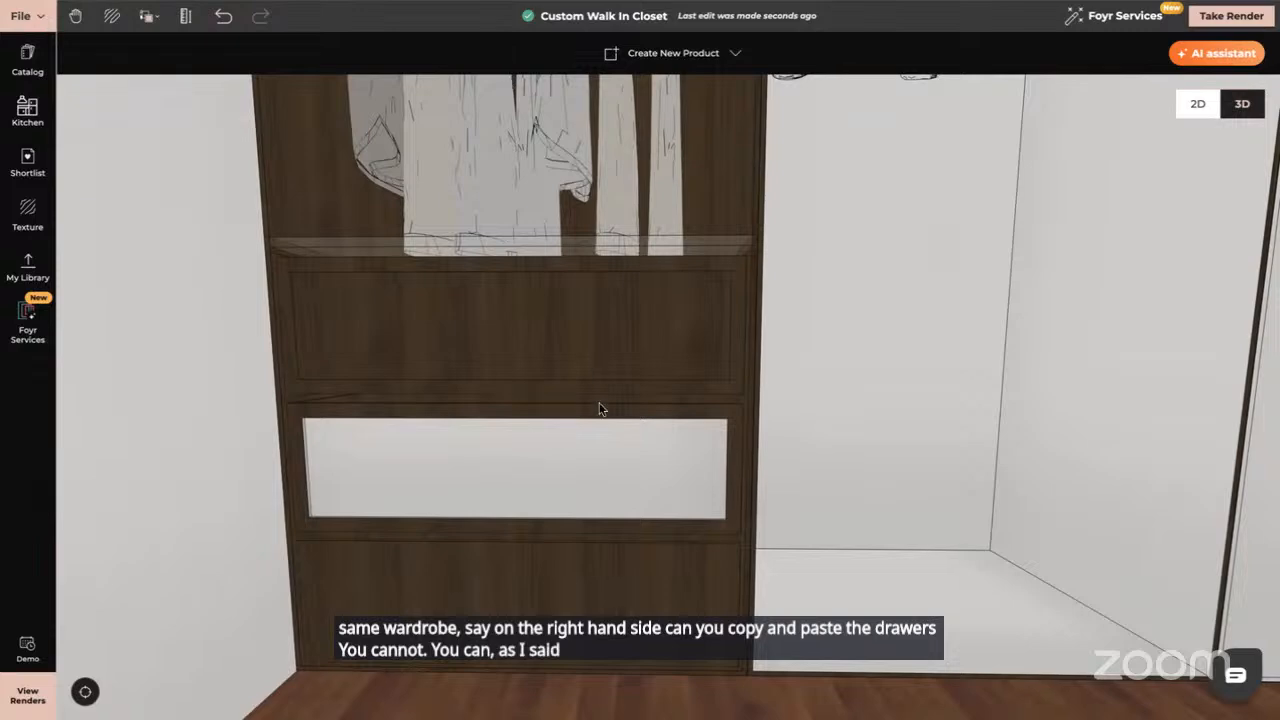
scroll(600, 408, "down", 10)
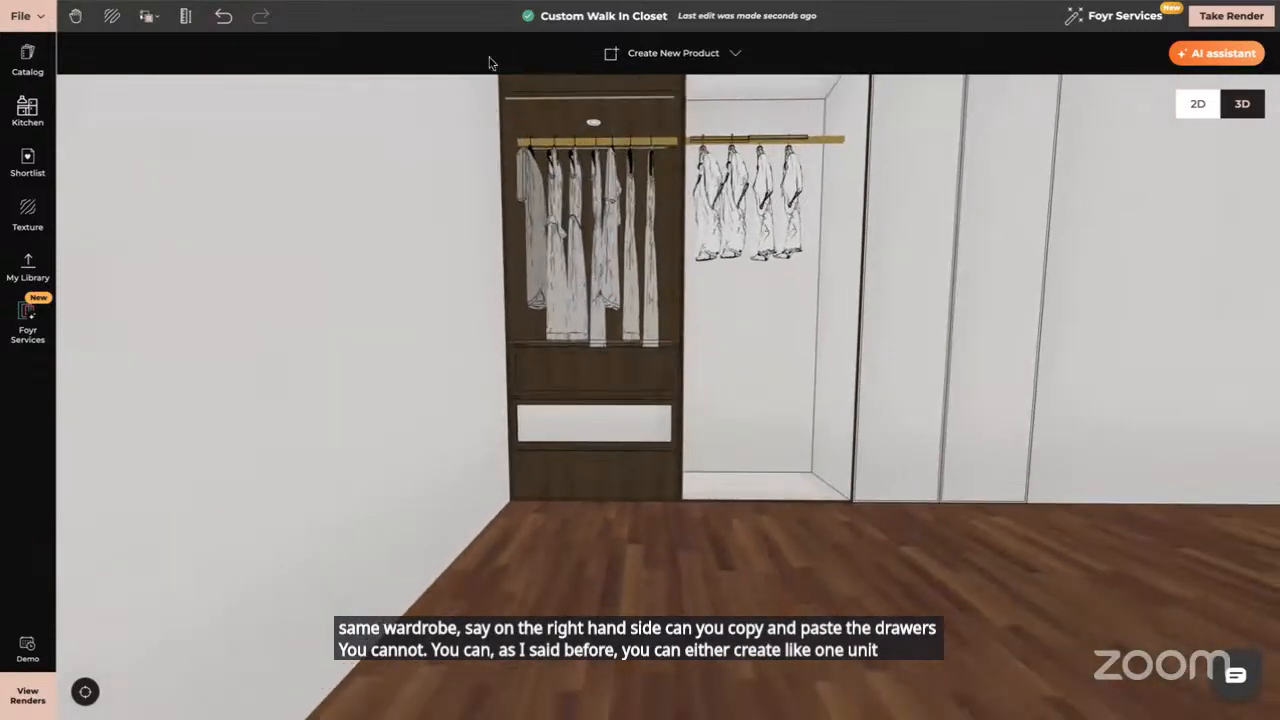
left_click(148, 16)
left_click(196, 80)
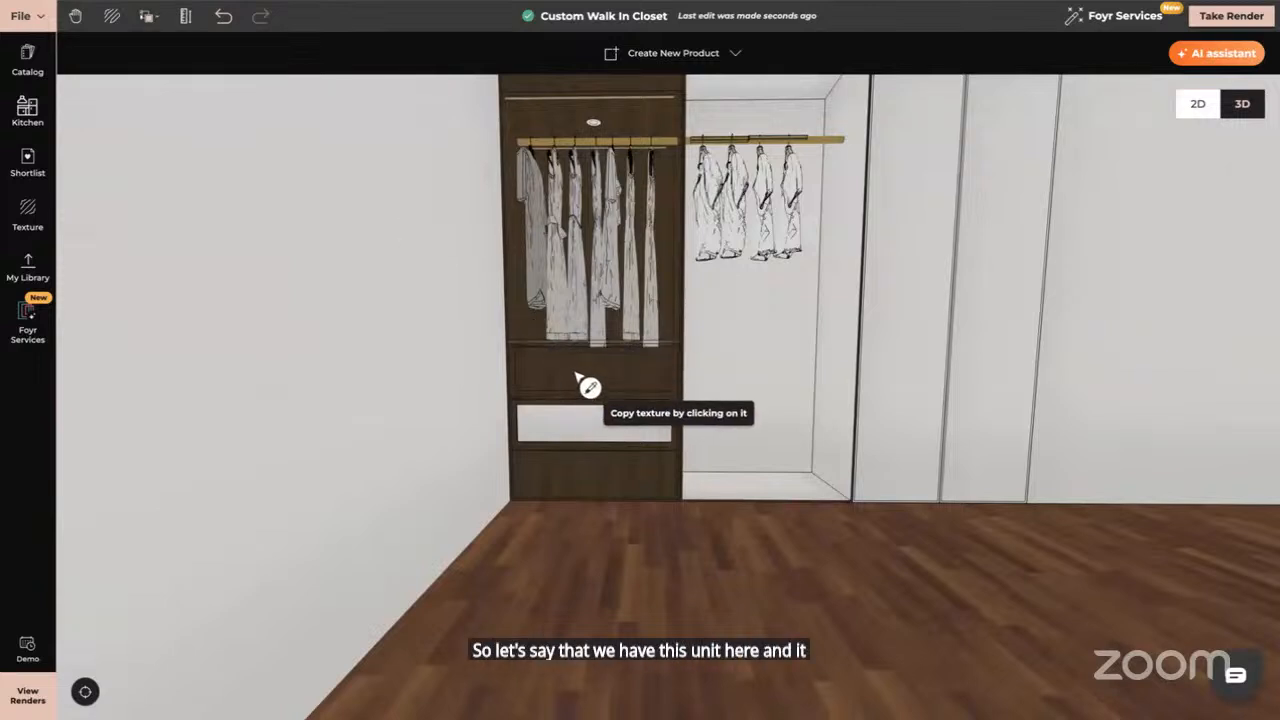
left_click(586, 383)
left_click(578, 425)
key("Escape")
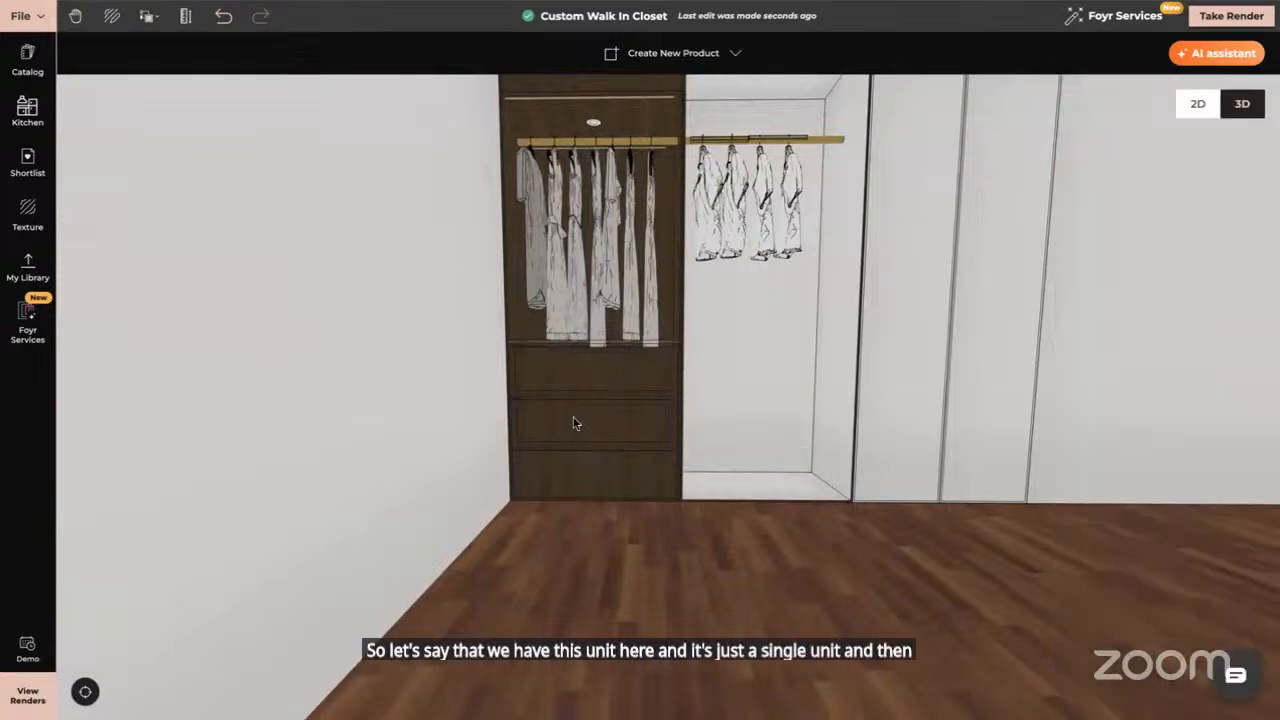
left_click(85, 691)
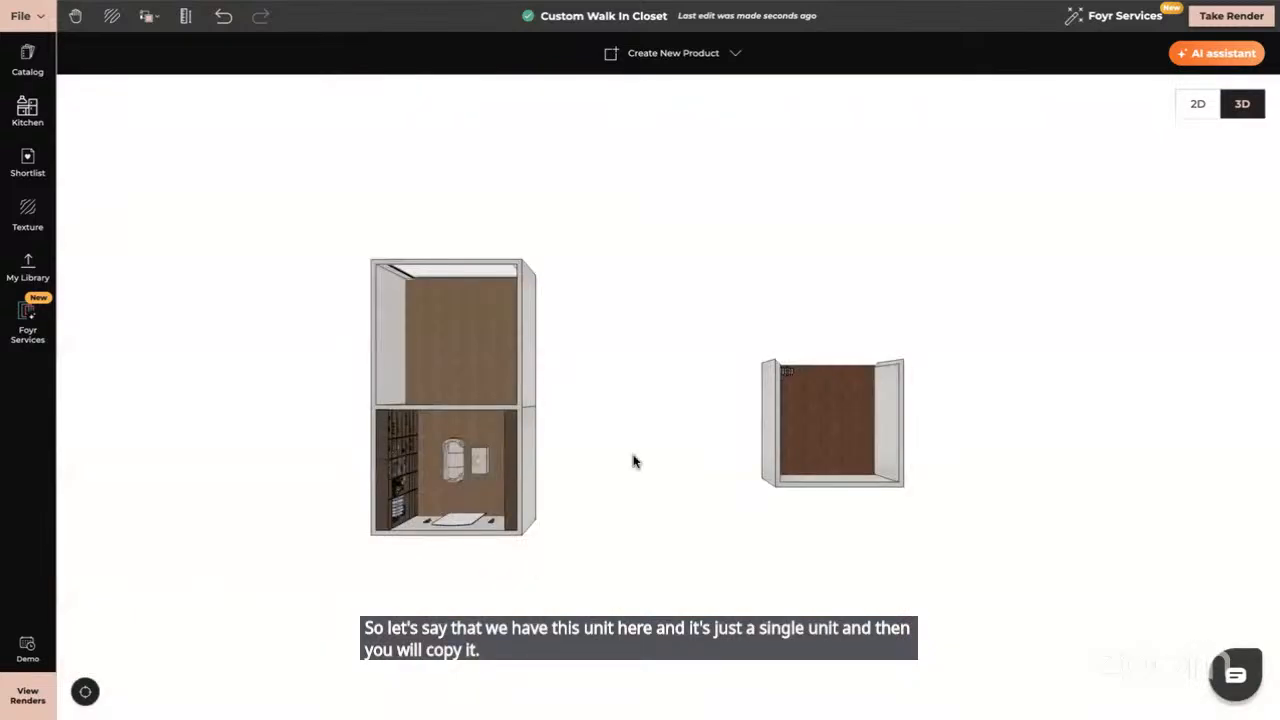
left_click_drag(485, 474, 395, 473)
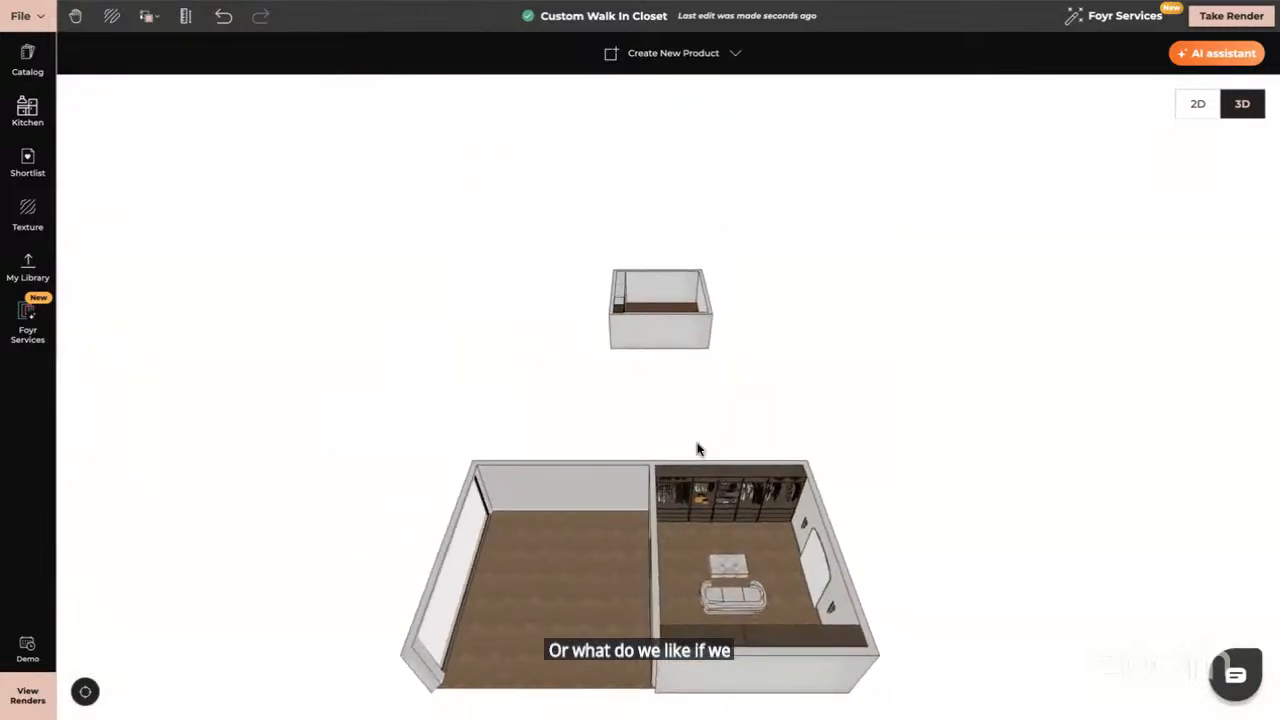
left_click(713, 497)
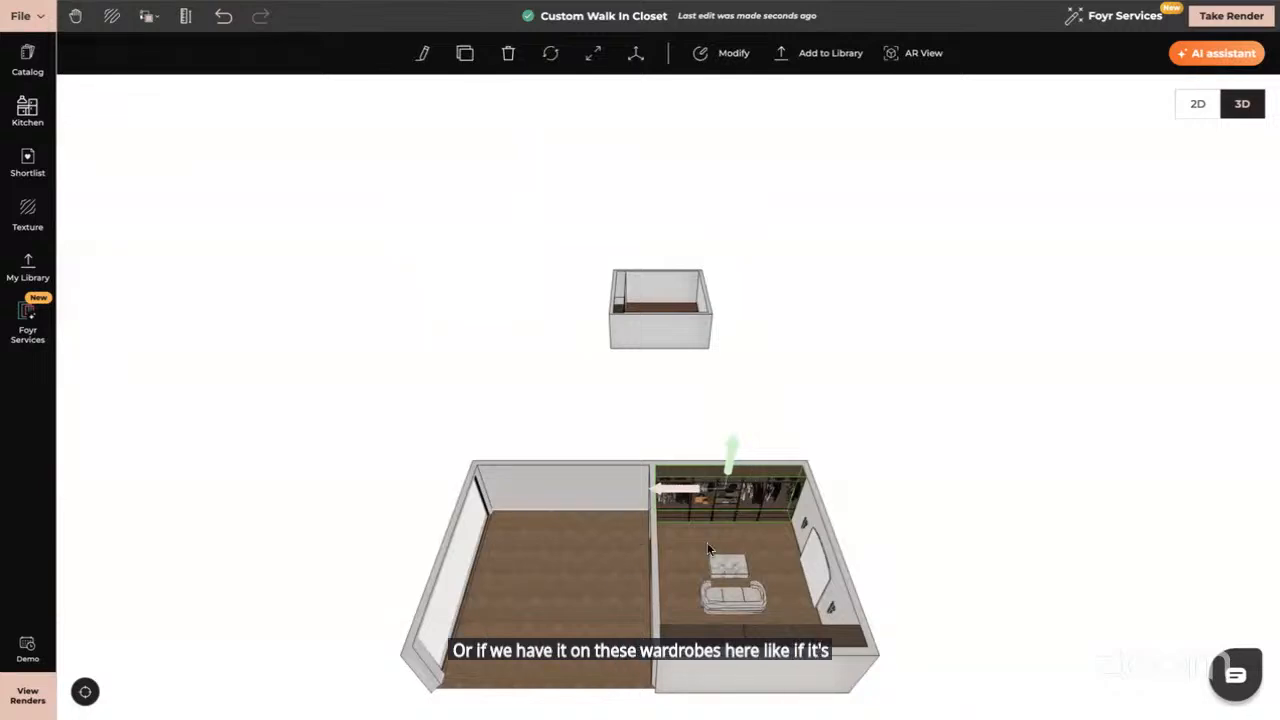
left_click(466, 56)
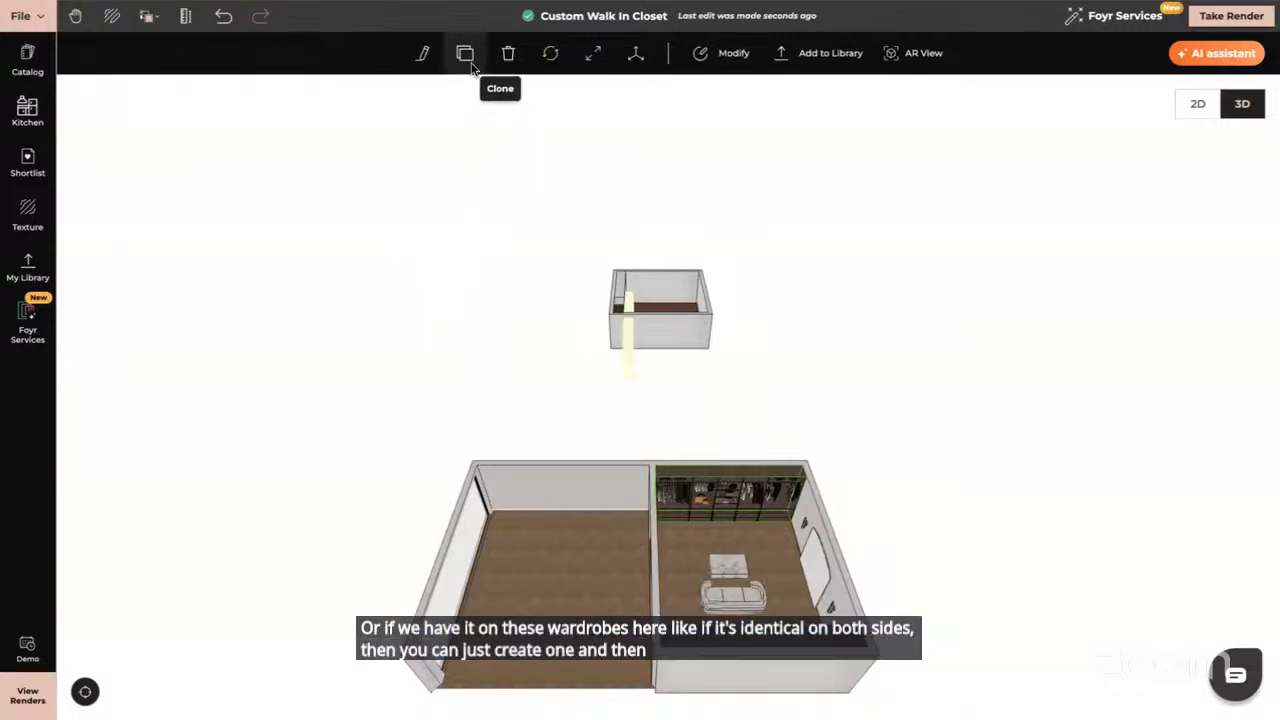
left_click(560, 491)
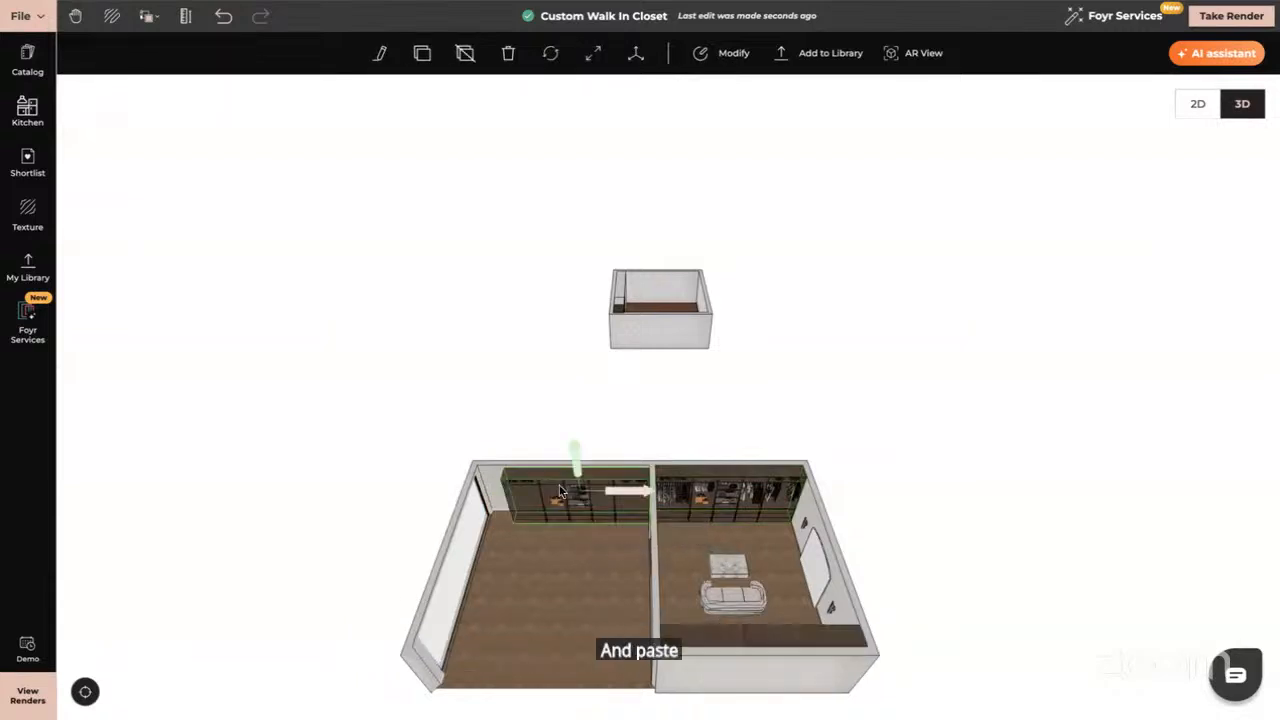
left_click(509, 55)
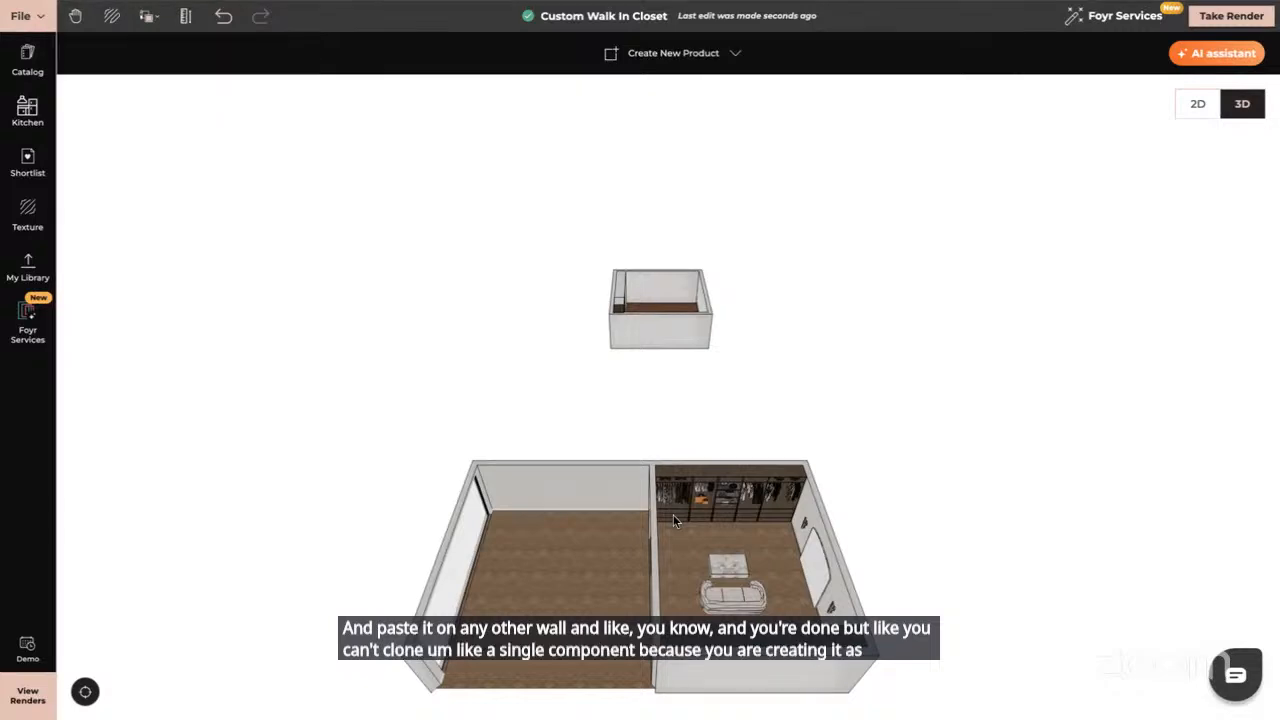
scroll(673, 514, "up", 5)
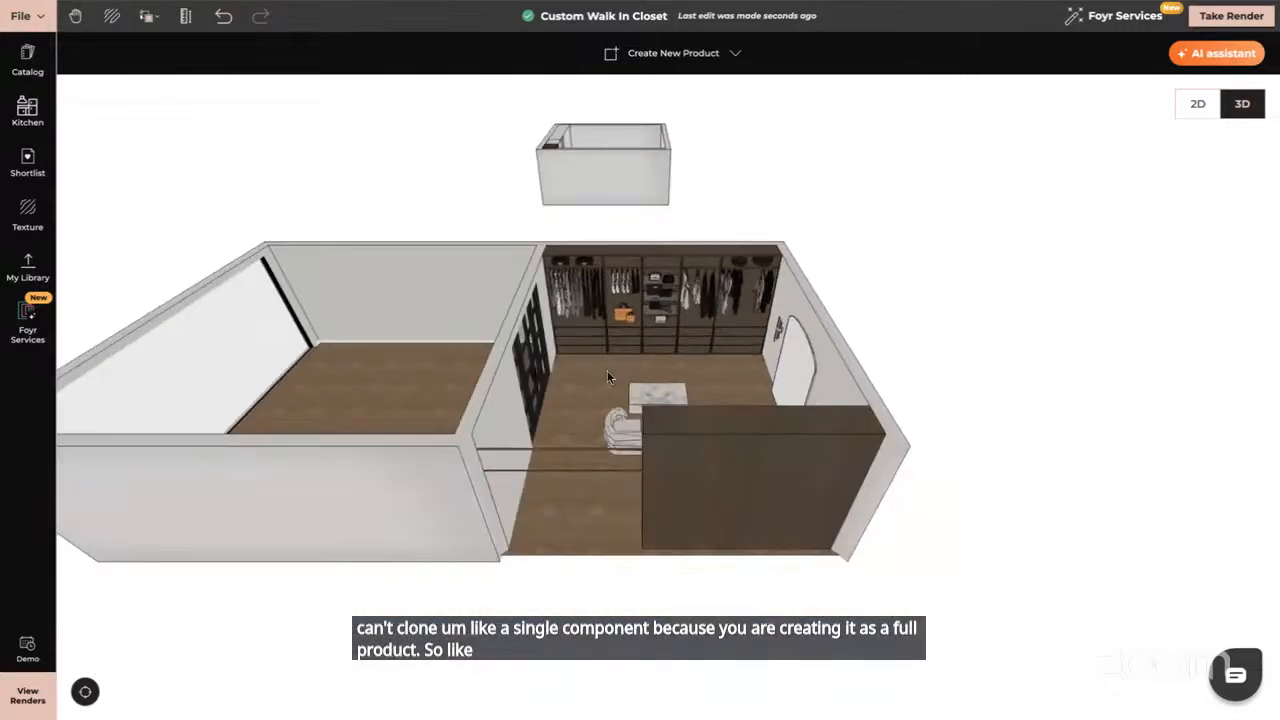
left_click(588, 338)
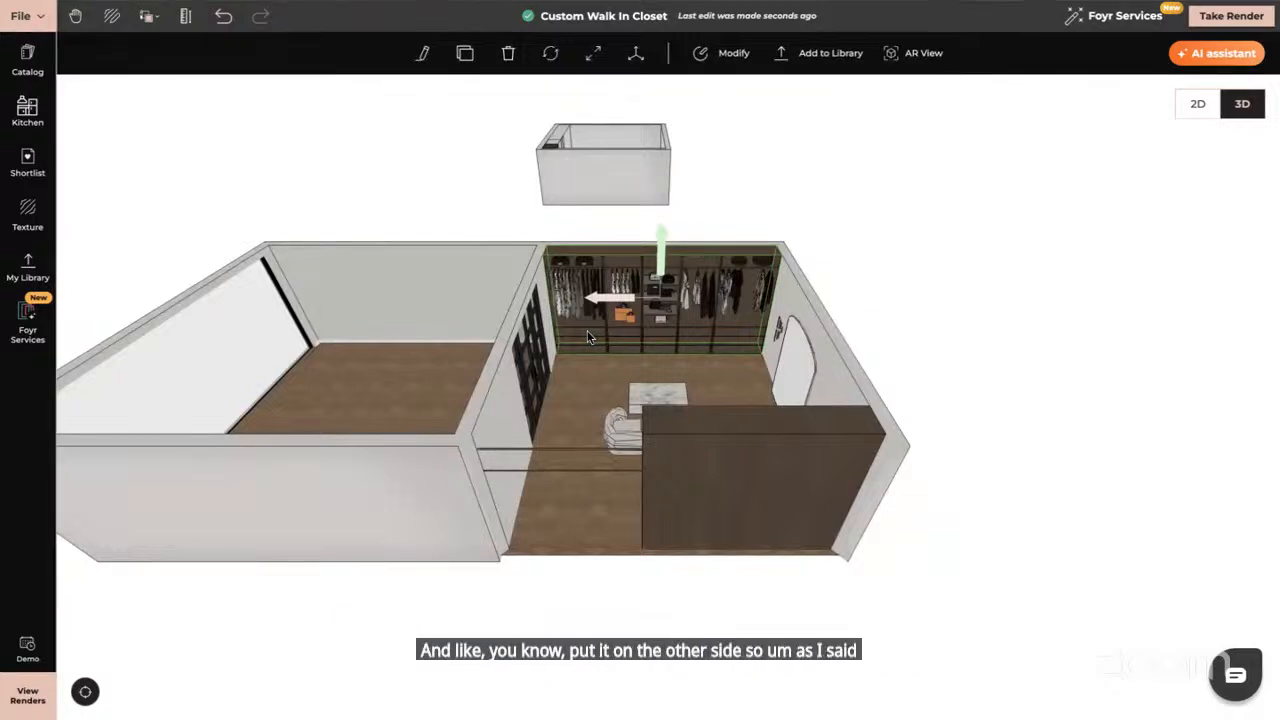
scroll(587, 330, "up", 5)
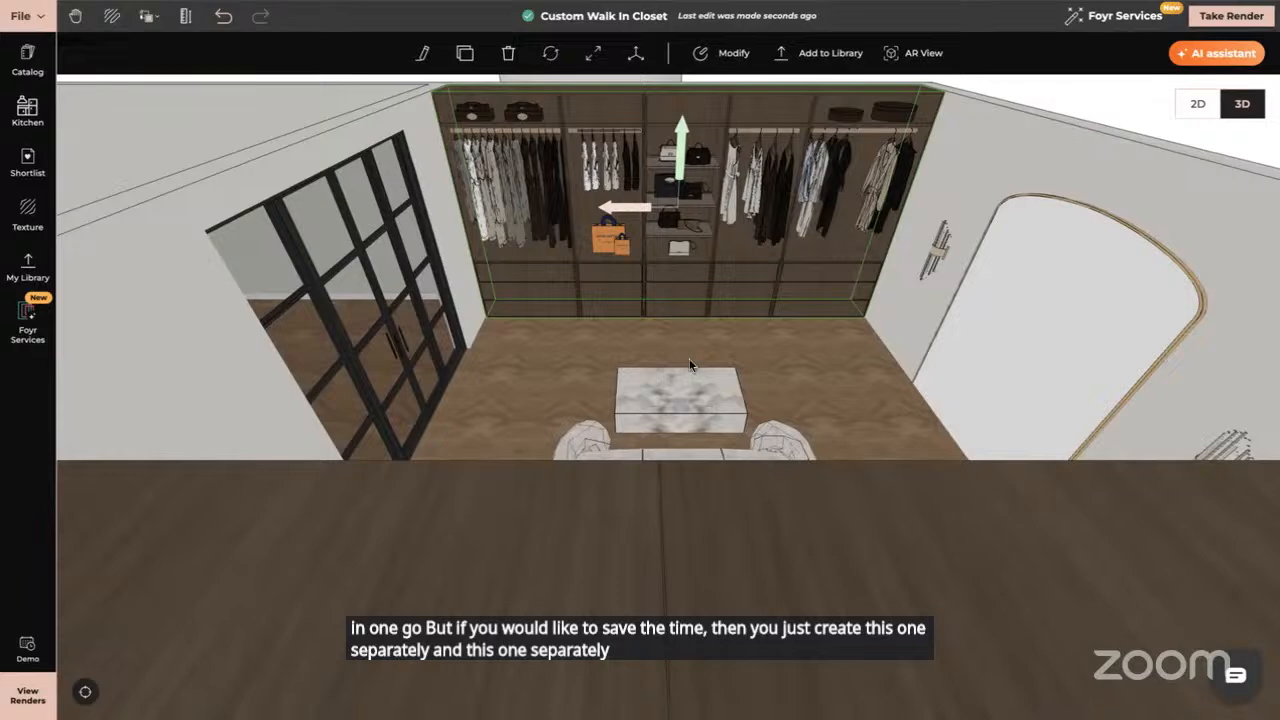
scroll(691, 349, "down", 3)
left_click(505, 284)
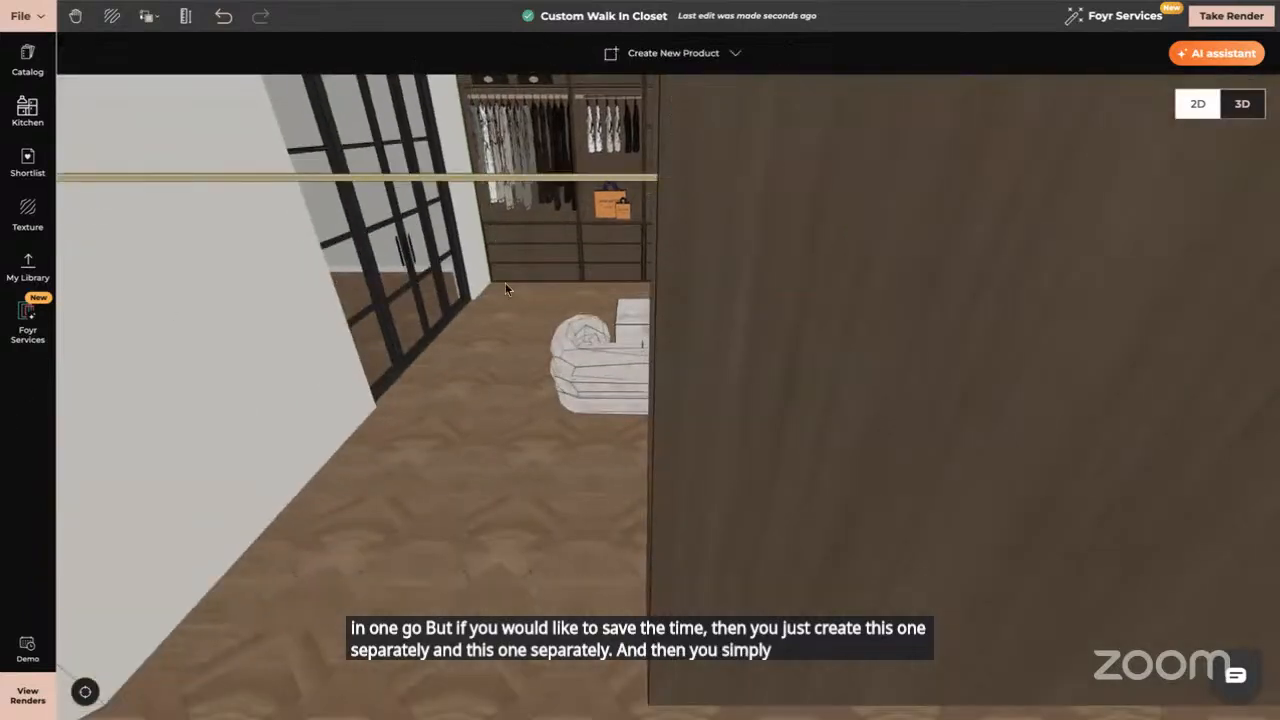
scroll(499, 454, "down", 5)
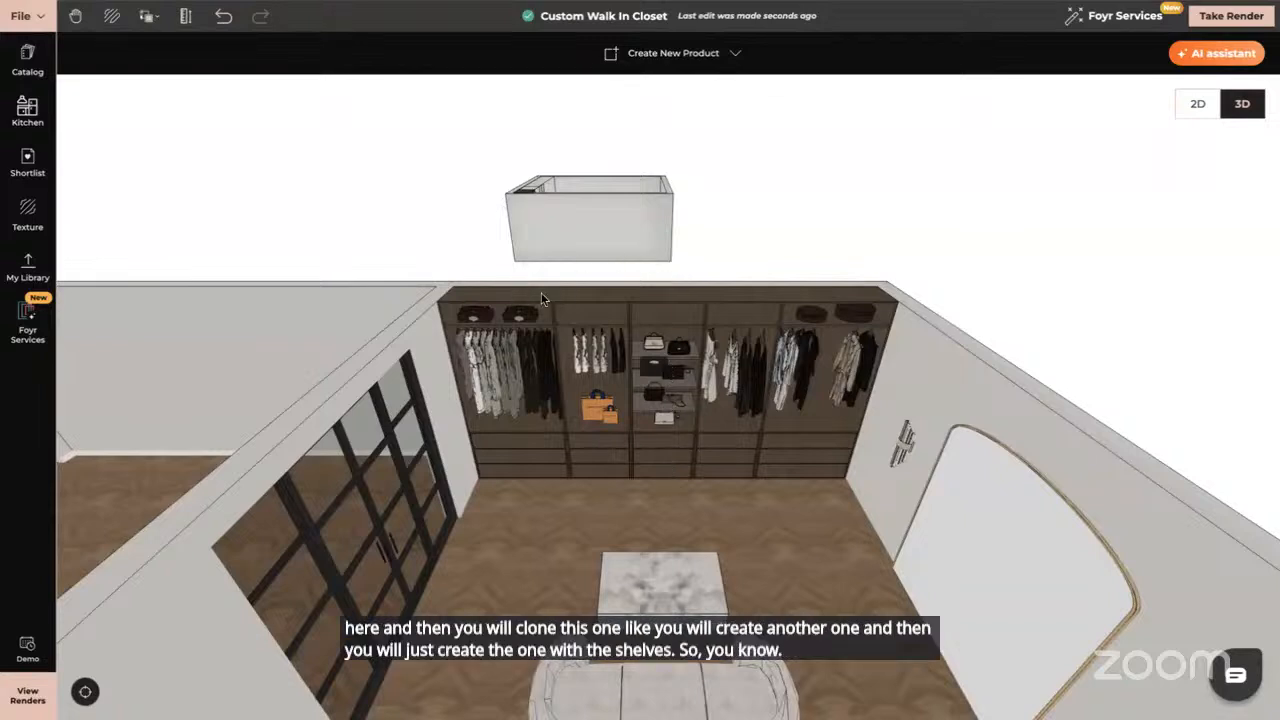
left_click_drag(821, 330, 638, 328)
left_click_drag(513, 322, 263, 352)
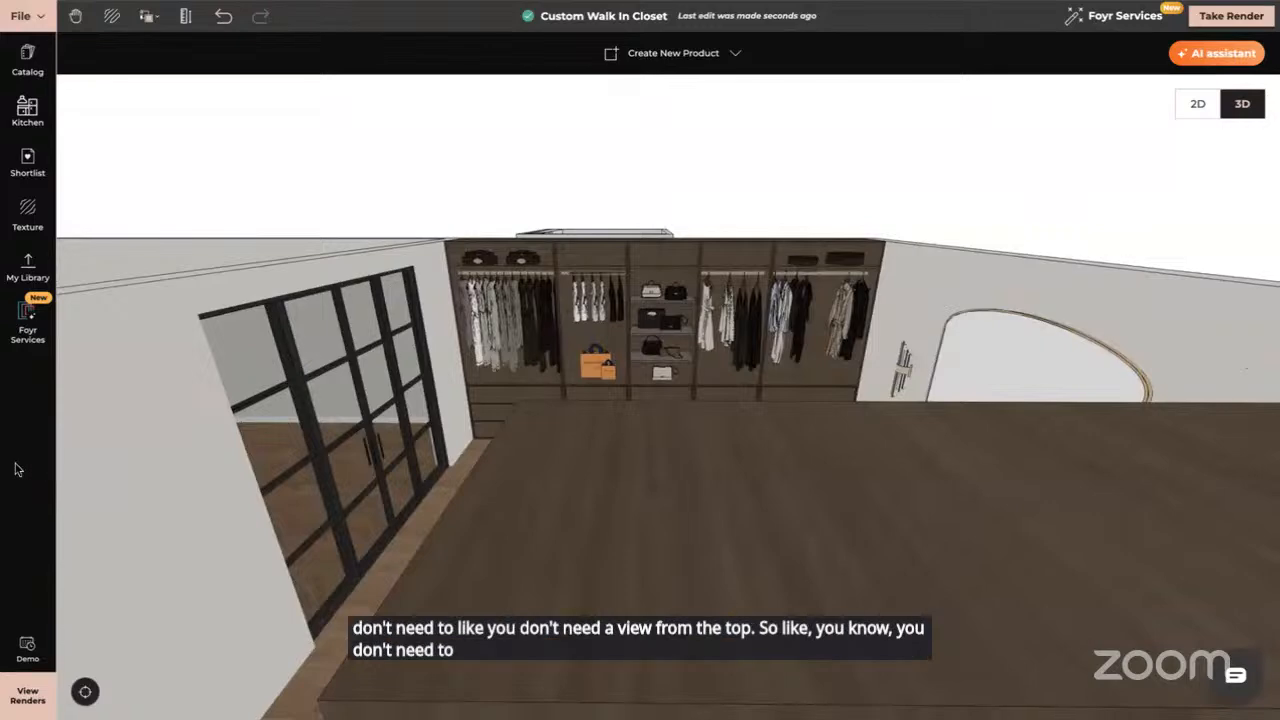
scroll(605, 532, "down", 3)
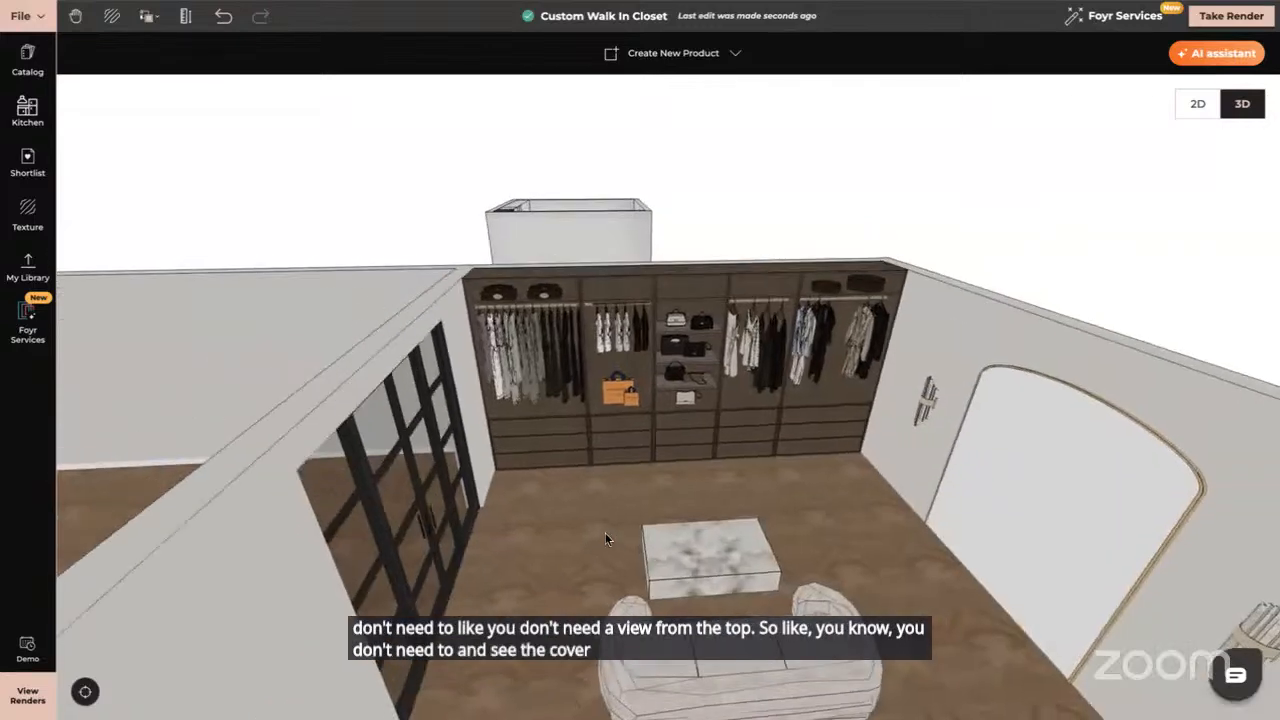
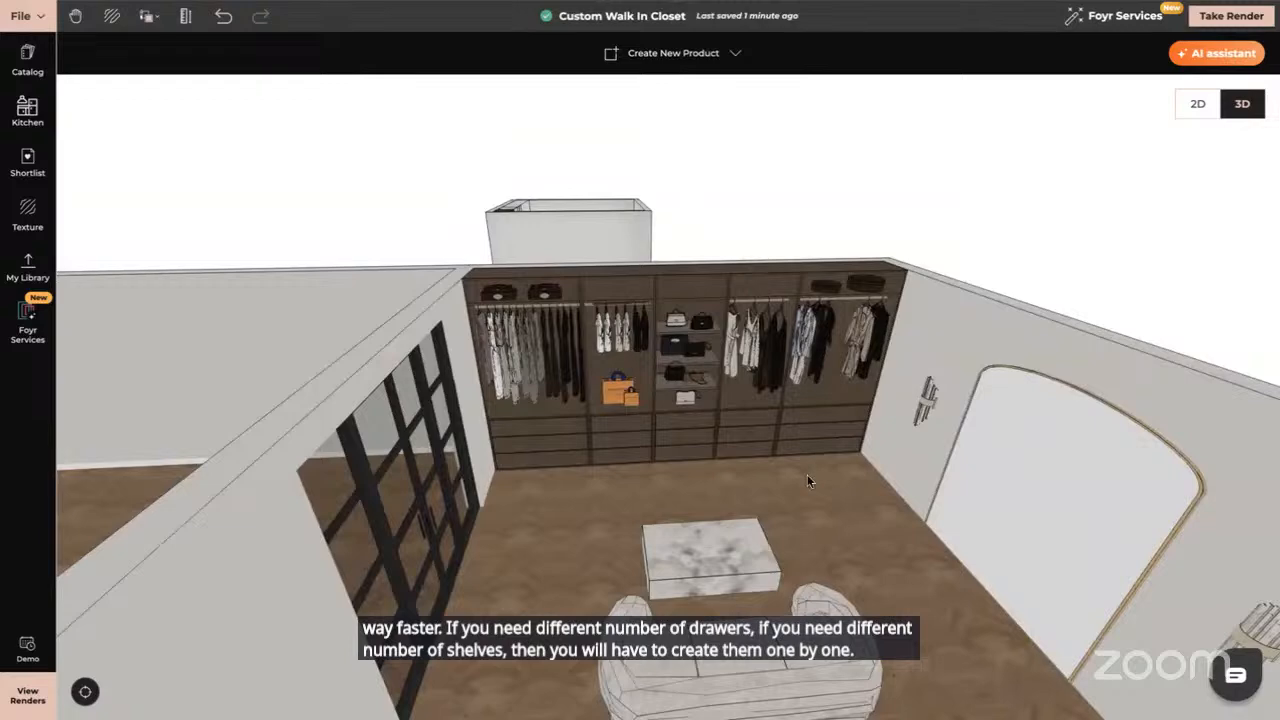
Zoom around the closet, briefly selecting and then deselecting the walnut wardrobe unit
scroll(807, 474, "down", 5)
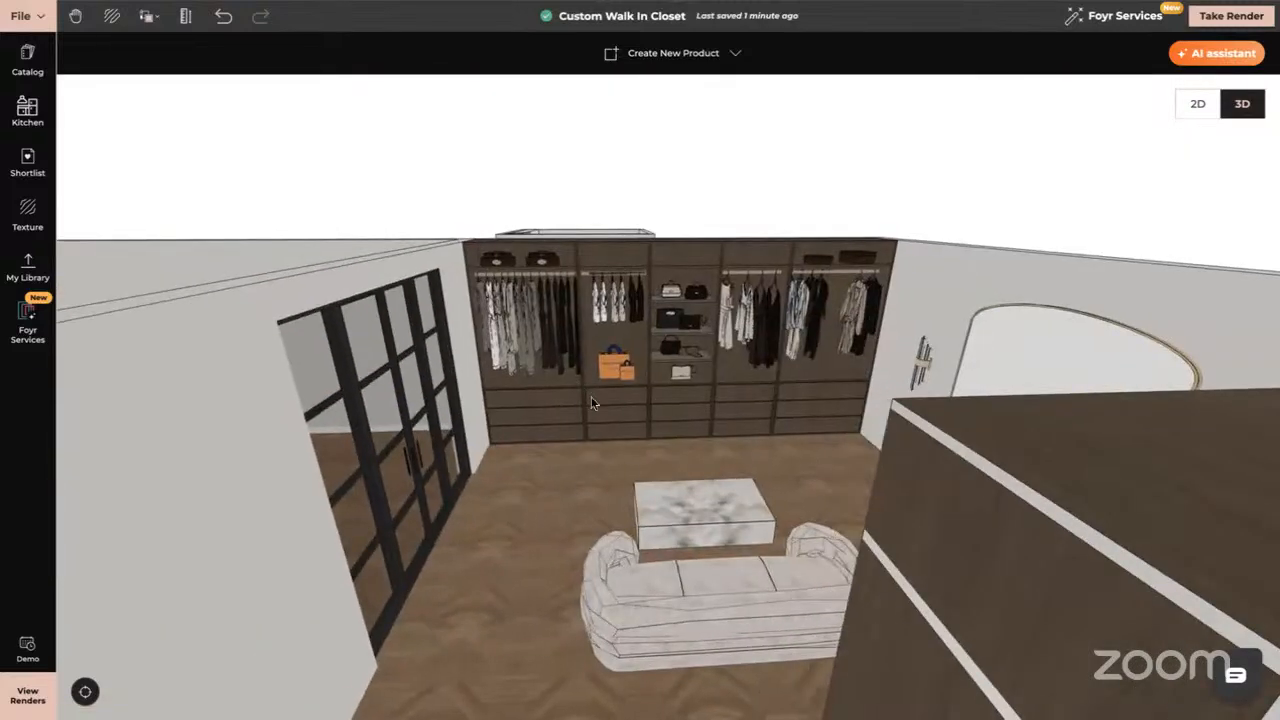
left_click(591, 403)
scroll(591, 403, "up", 6)
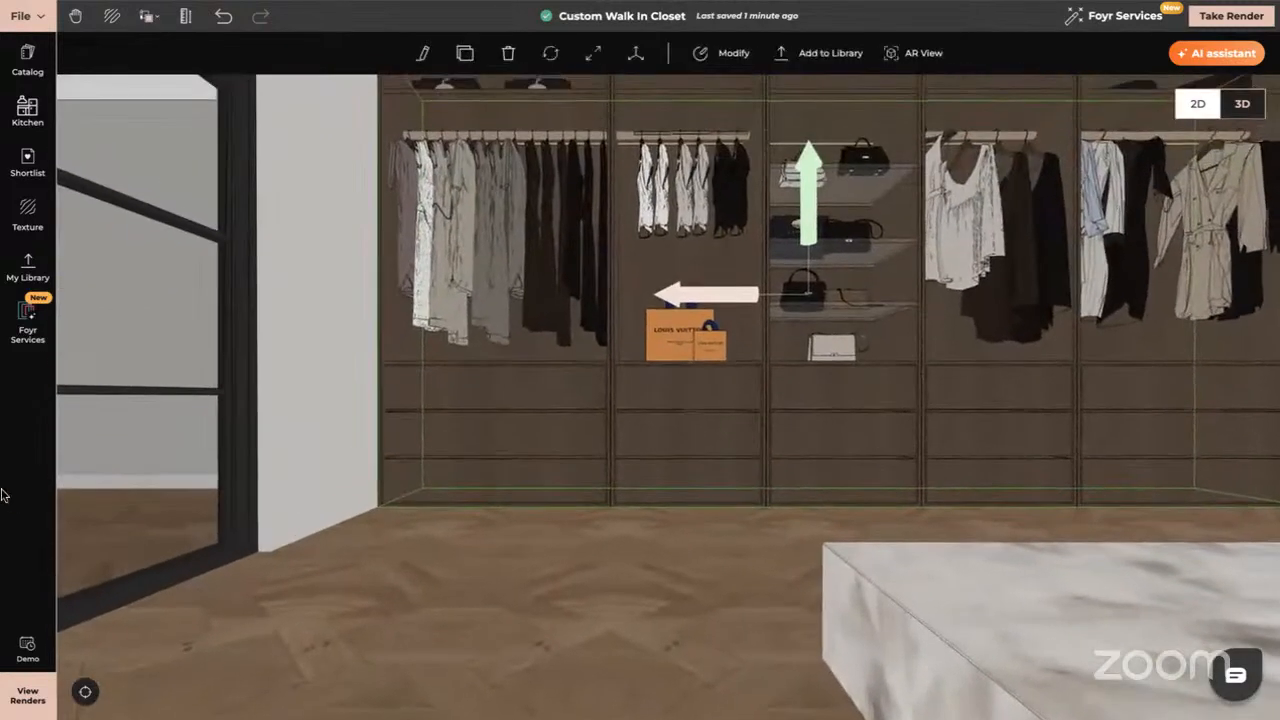
key("Escape")
scroll(637, 459, "down", 5)
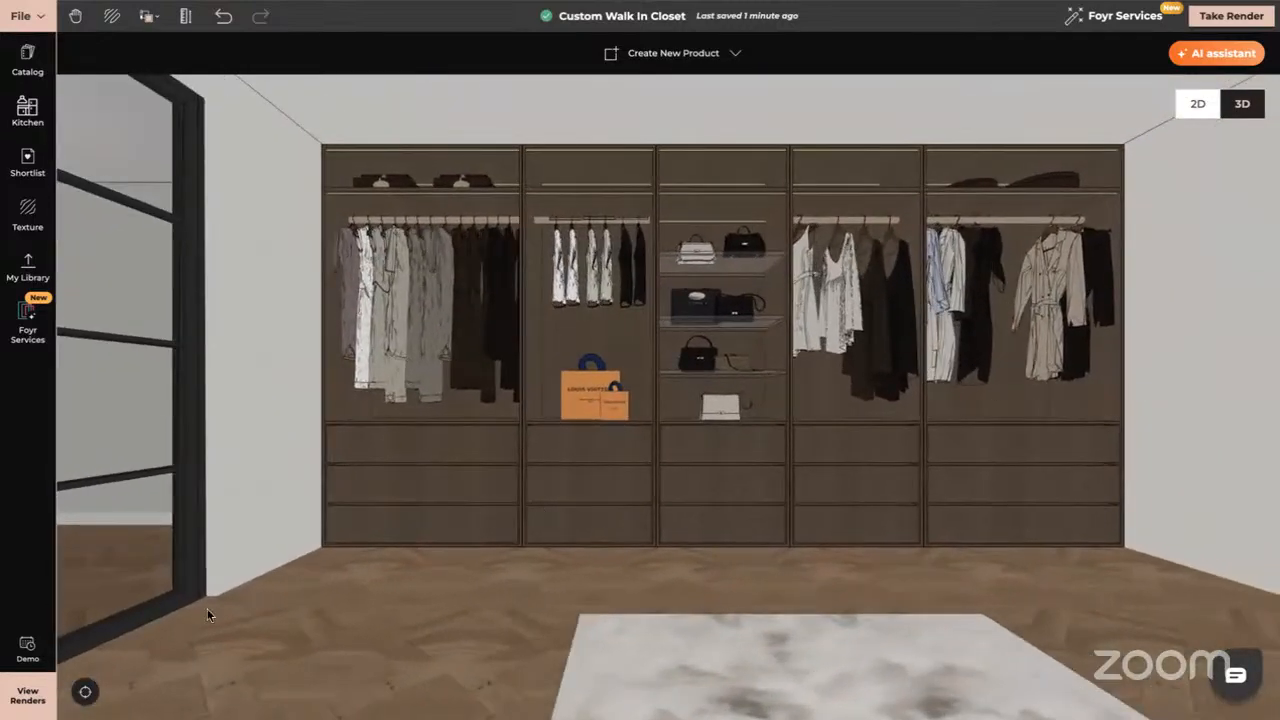
Reset to the overview, tilt it, and open the small room's white panel wall for shape editing
left_click(85, 691)
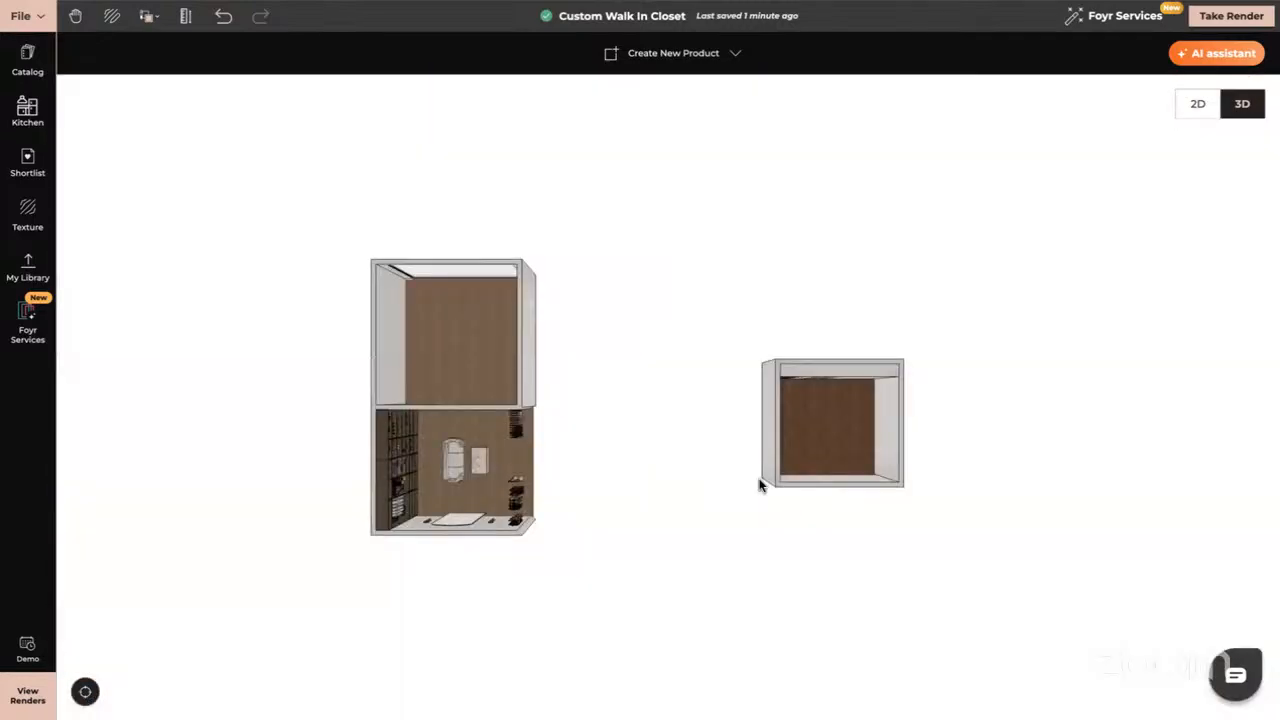
left_click_drag(840, 459, 840, 431)
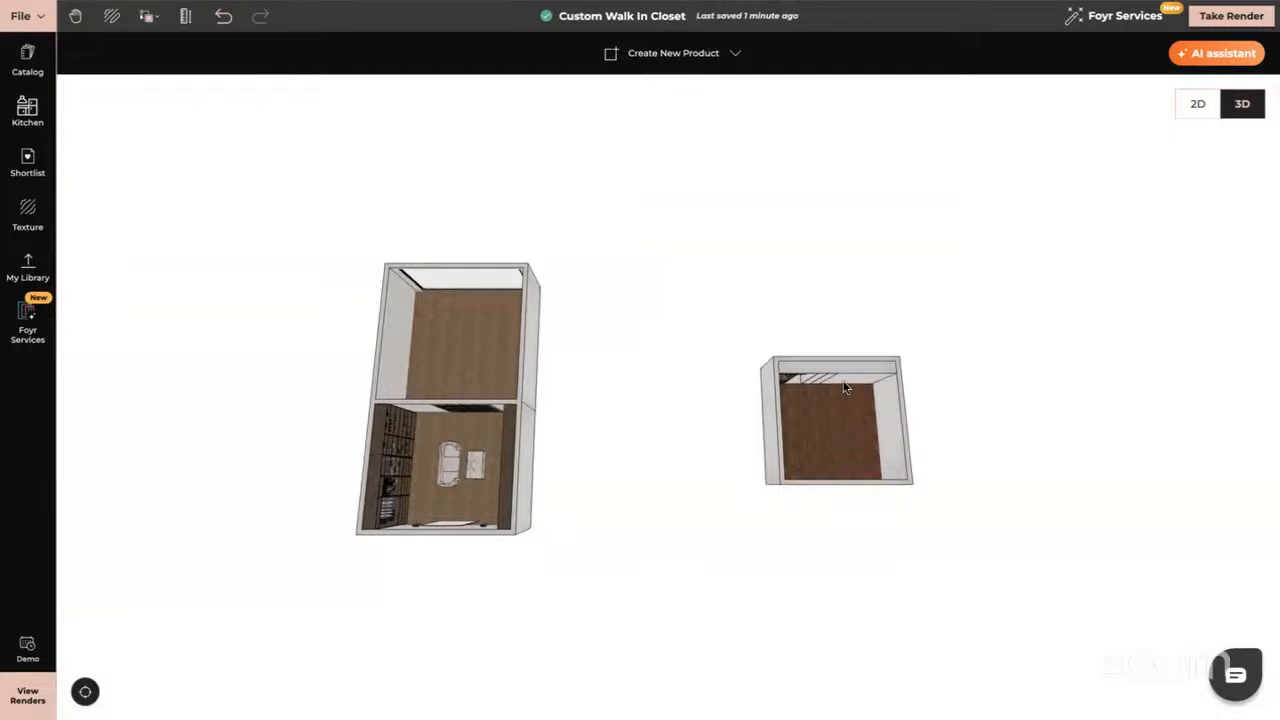
double_click(845, 388)
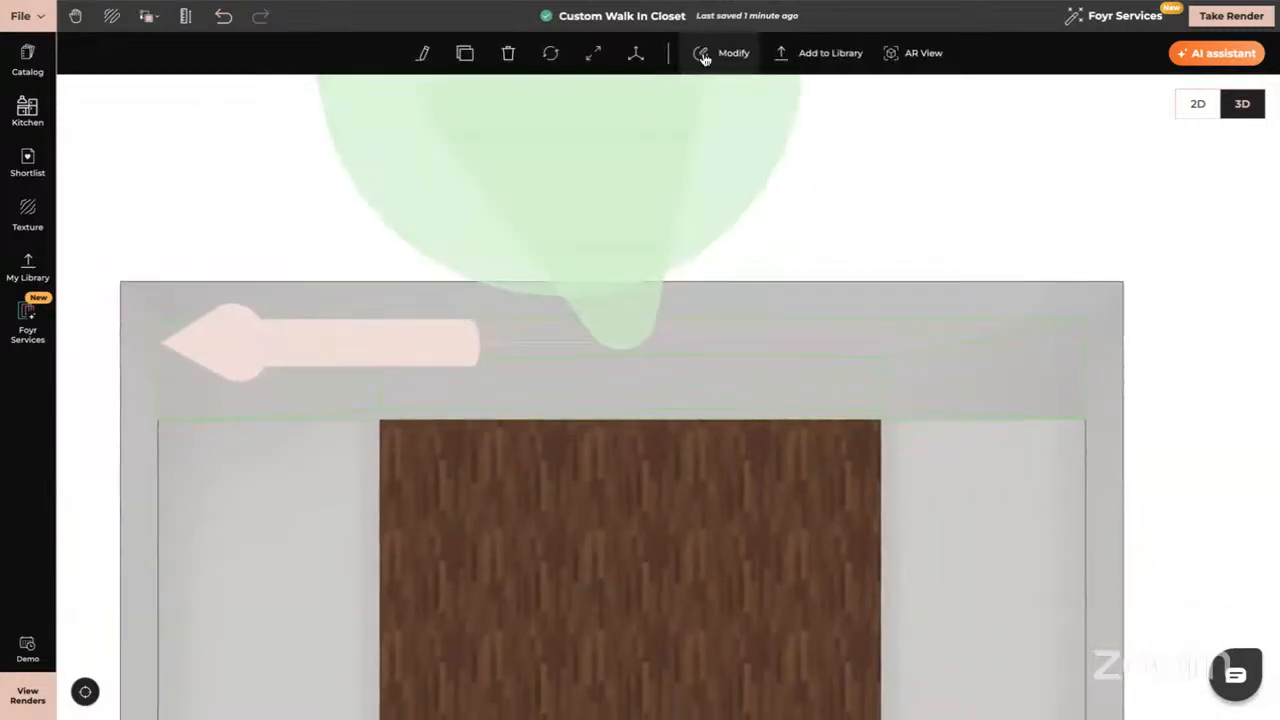
left_click(704, 56)
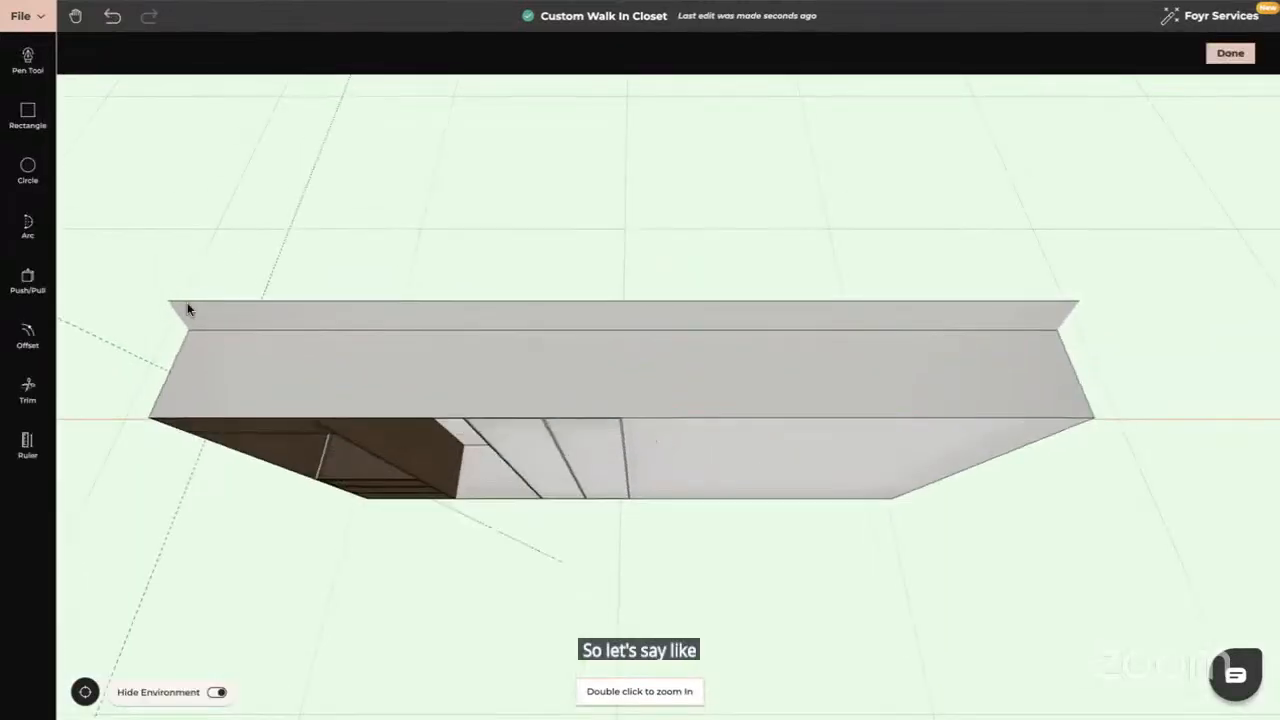
left_click_drag(480, 477, 337, 172)
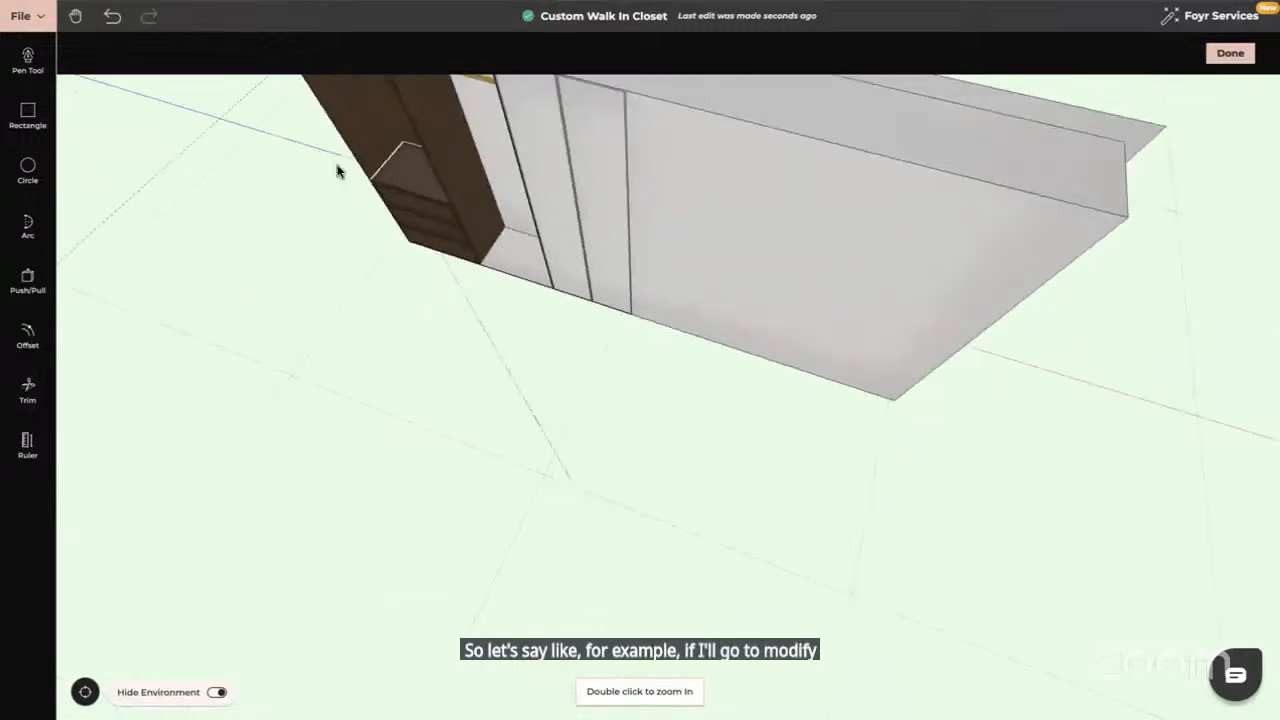
Push the panel wall's end face out to 4.989 m and finish editing
left_click(28, 282)
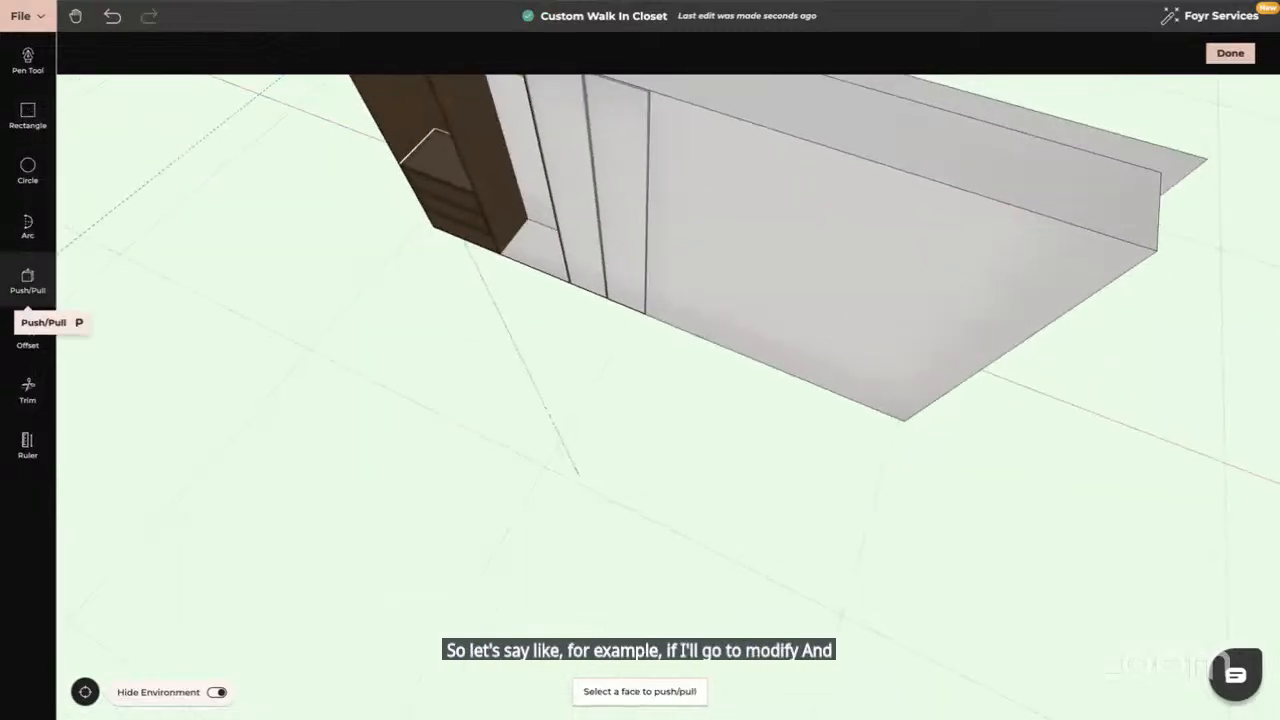
left_click_drag(937, 466, 847, 357)
left_click_drag(1036, 384, 1039, 415)
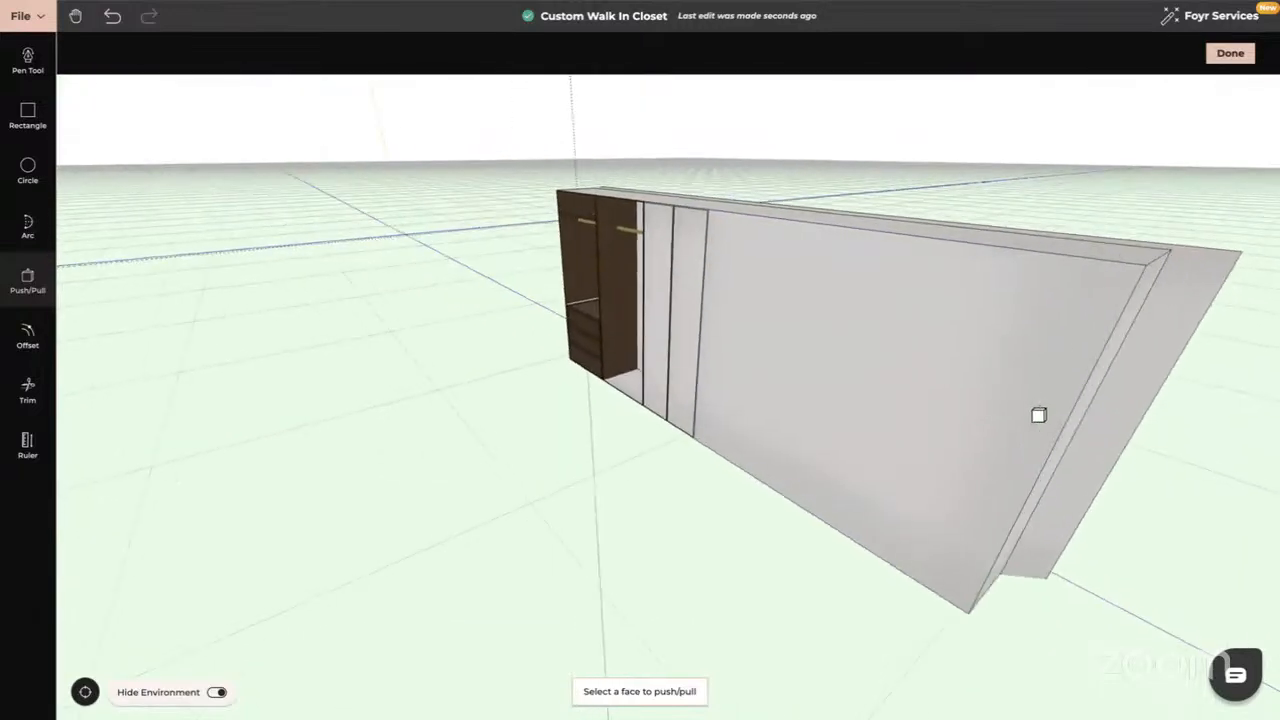
left_click(1123, 414)
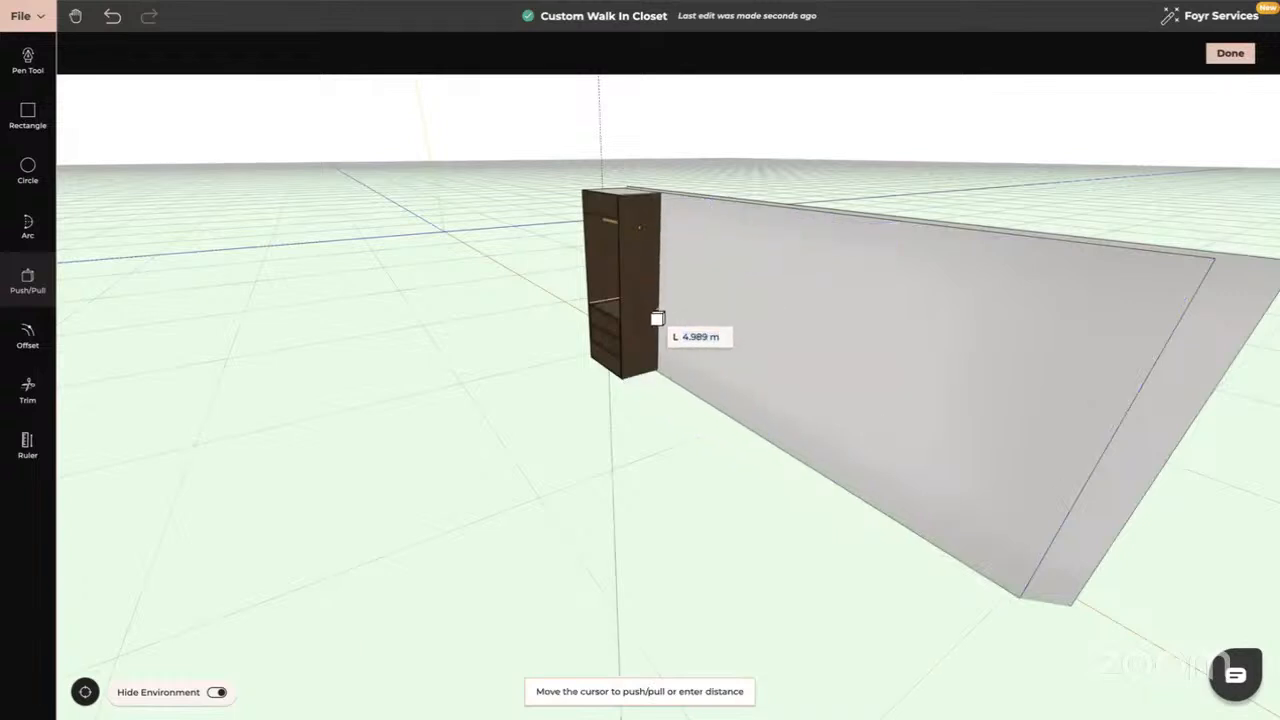
left_click(658, 318)
left_click_drag(529, 463, 623, 448)
scroll(623, 448, "down", 3)
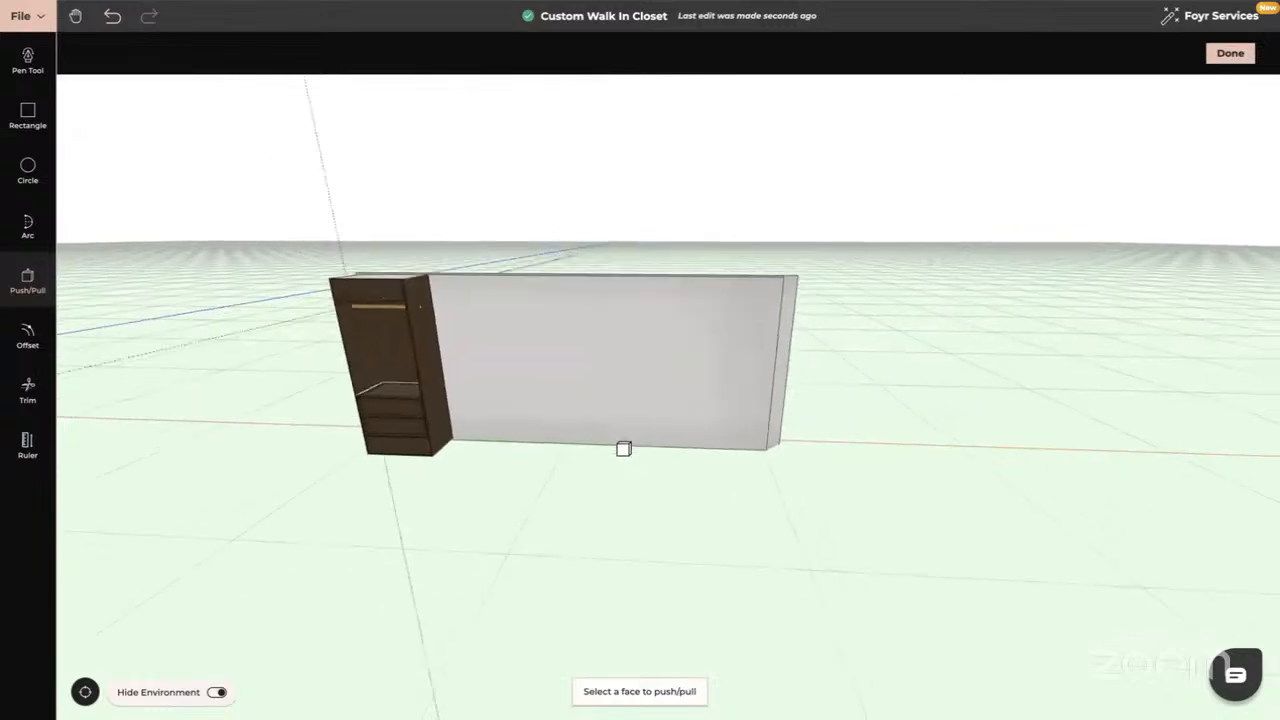
scroll(623, 449, "down", 1)
key("Escape")
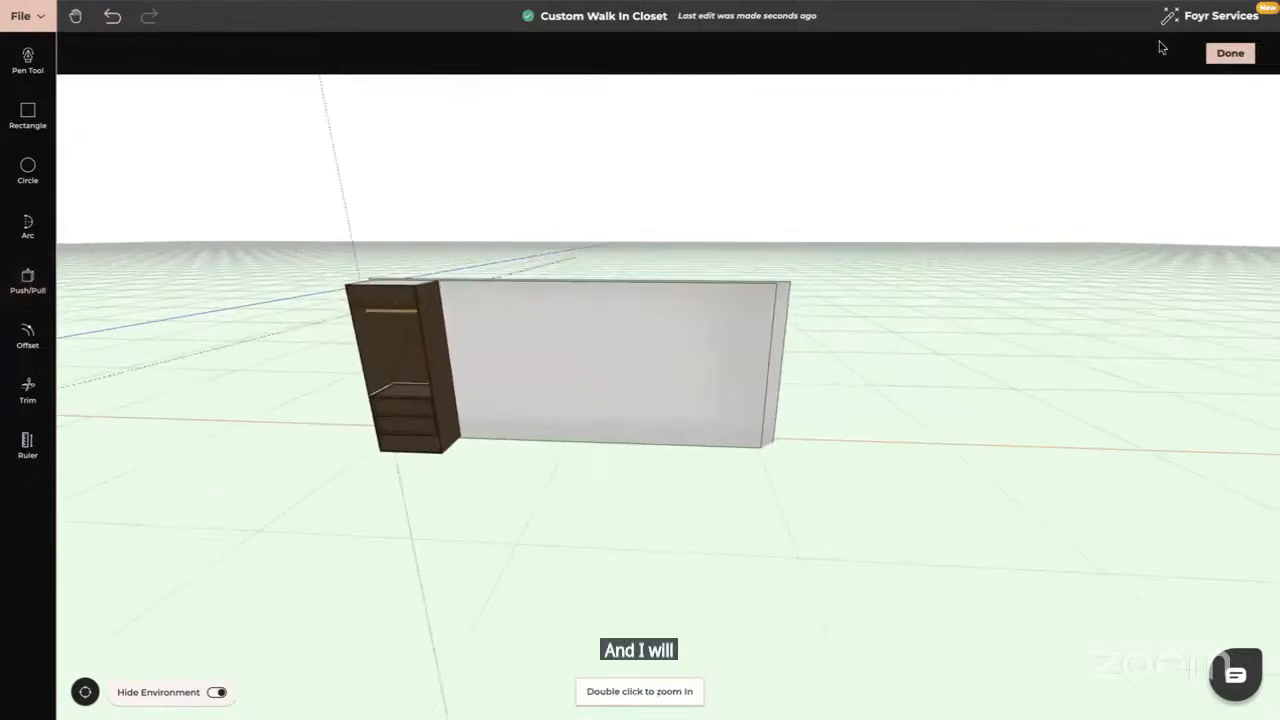
left_click(1230, 53)
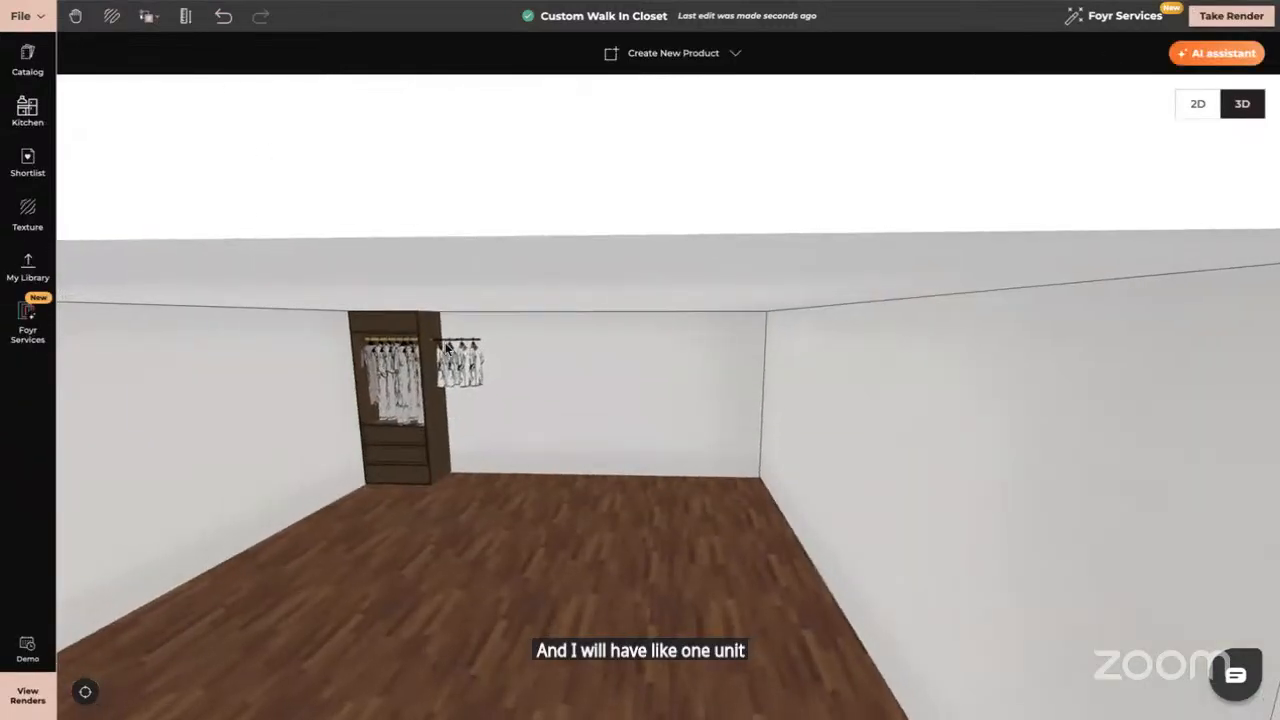
Delete the loose hanging clothes rod
left_click(475, 368)
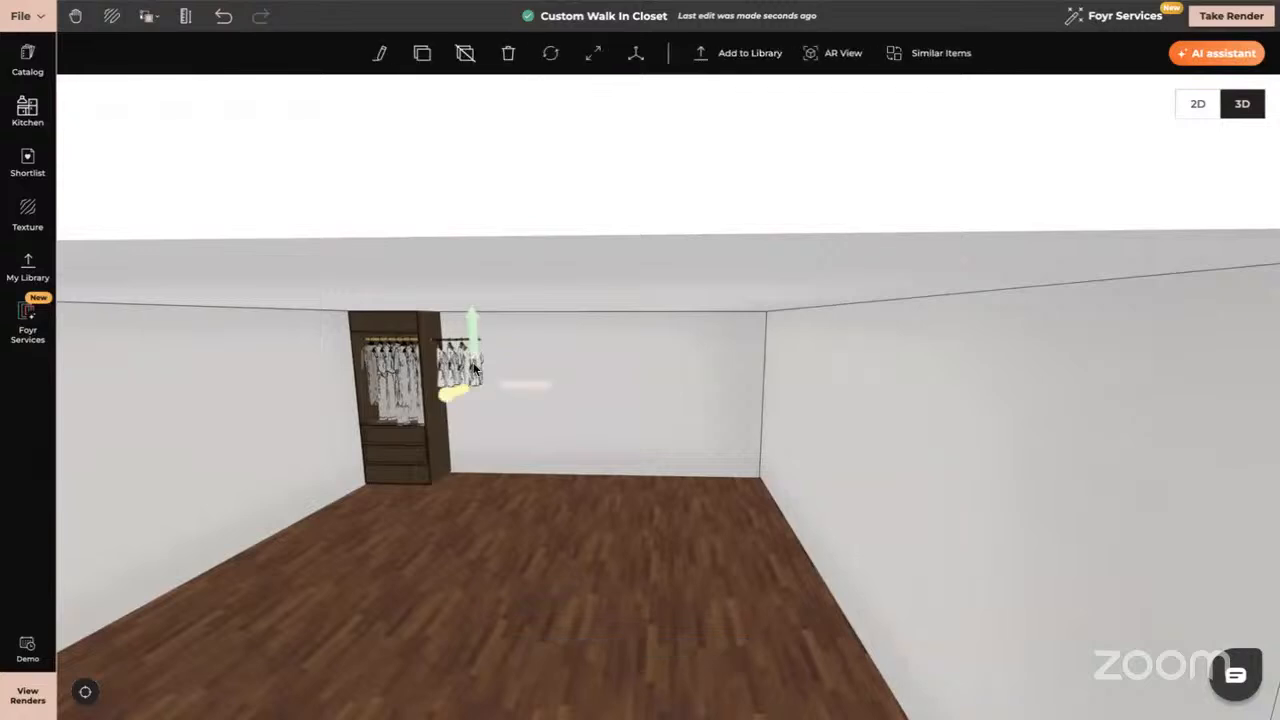
left_click_drag(475, 368, 452, 368)
key("Delete")
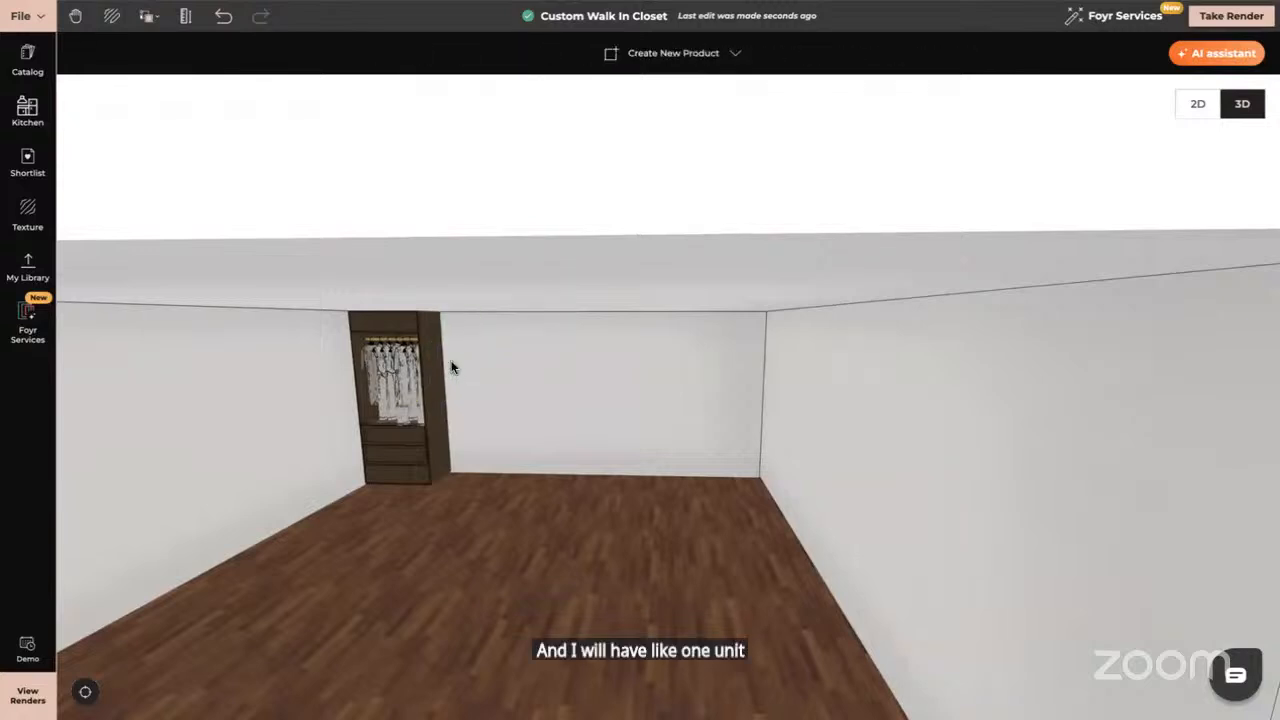
Clone the walnut wardrobe unit and slide the copy flush beside the original
left_click(405, 364)
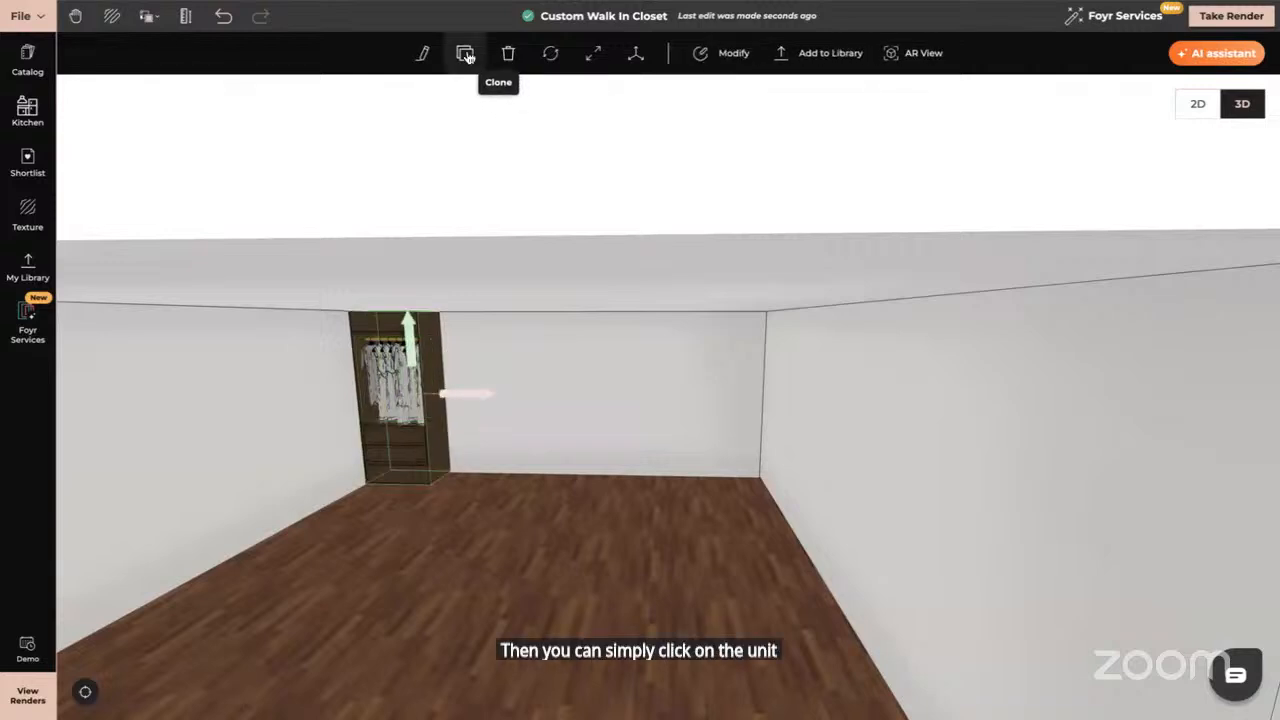
left_click(468, 85)
left_click(491, 409)
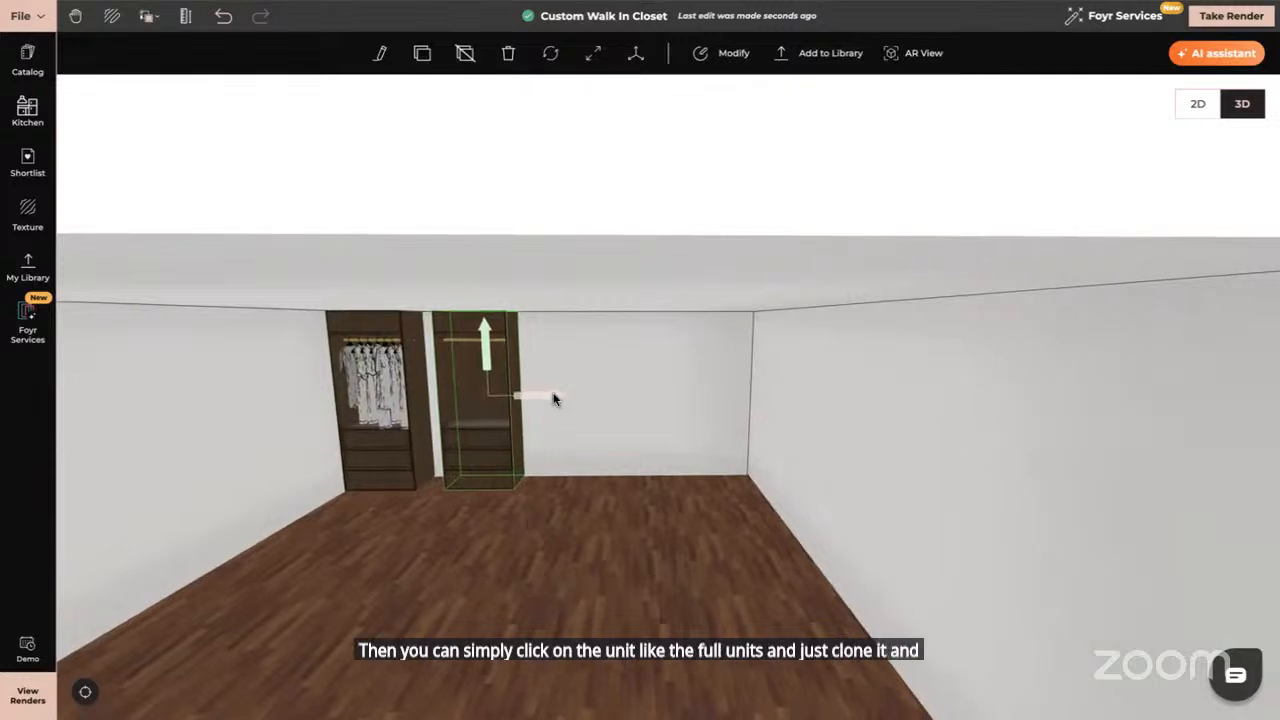
left_click_drag(551, 400, 541, 399)
left_click_drag(403, 551, 614, 543)
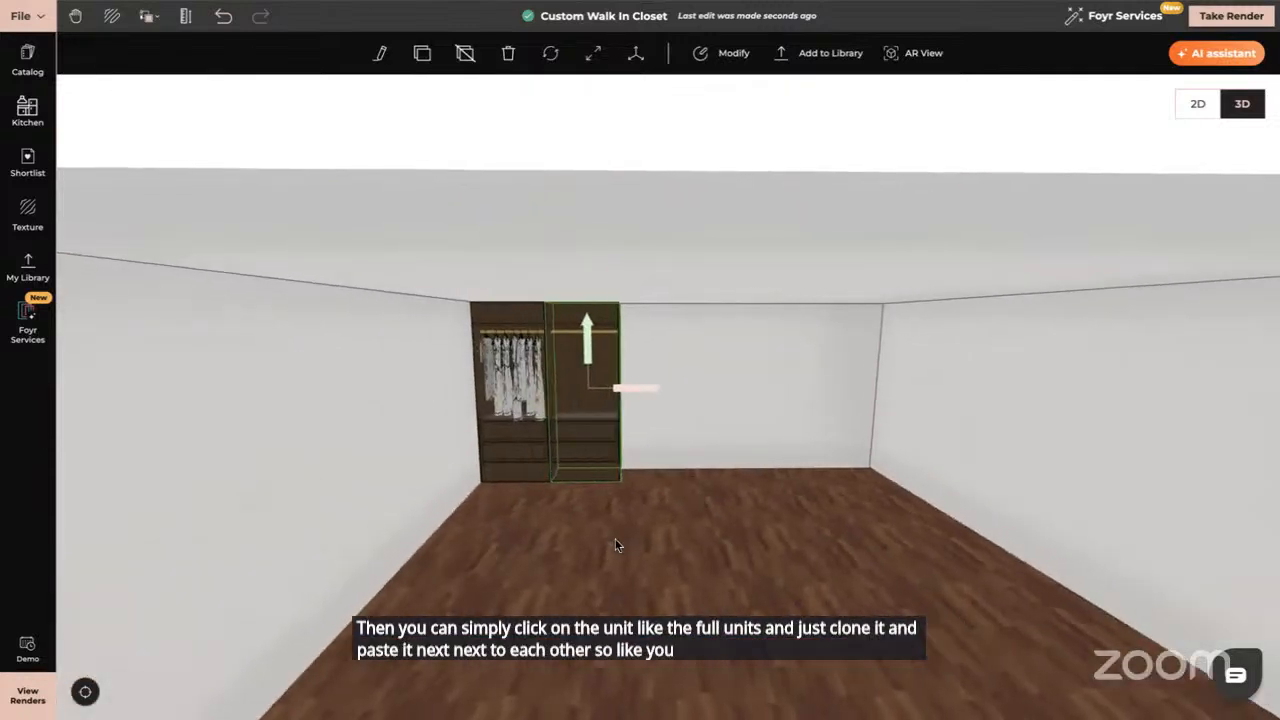
left_click(670, 605)
left_click_drag(670, 605, 668, 598)
scroll(668, 598, "up", 5)
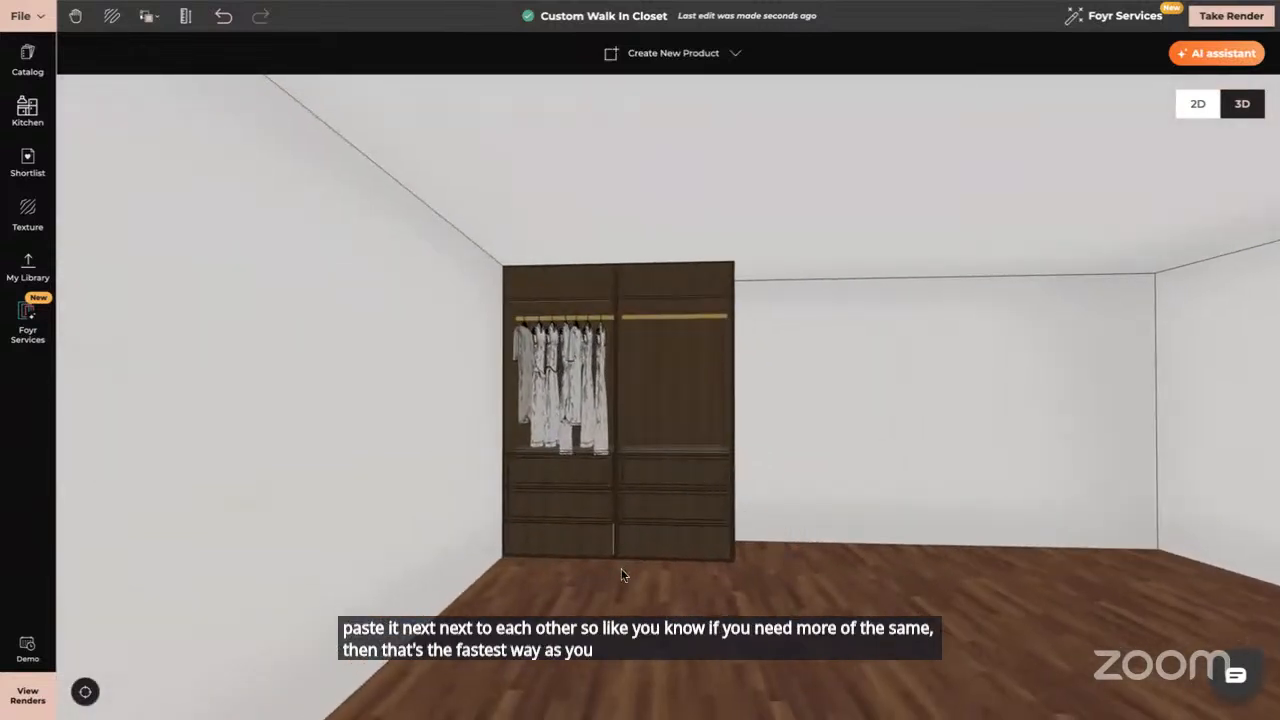
left_click_drag(625, 575, 592, 595)
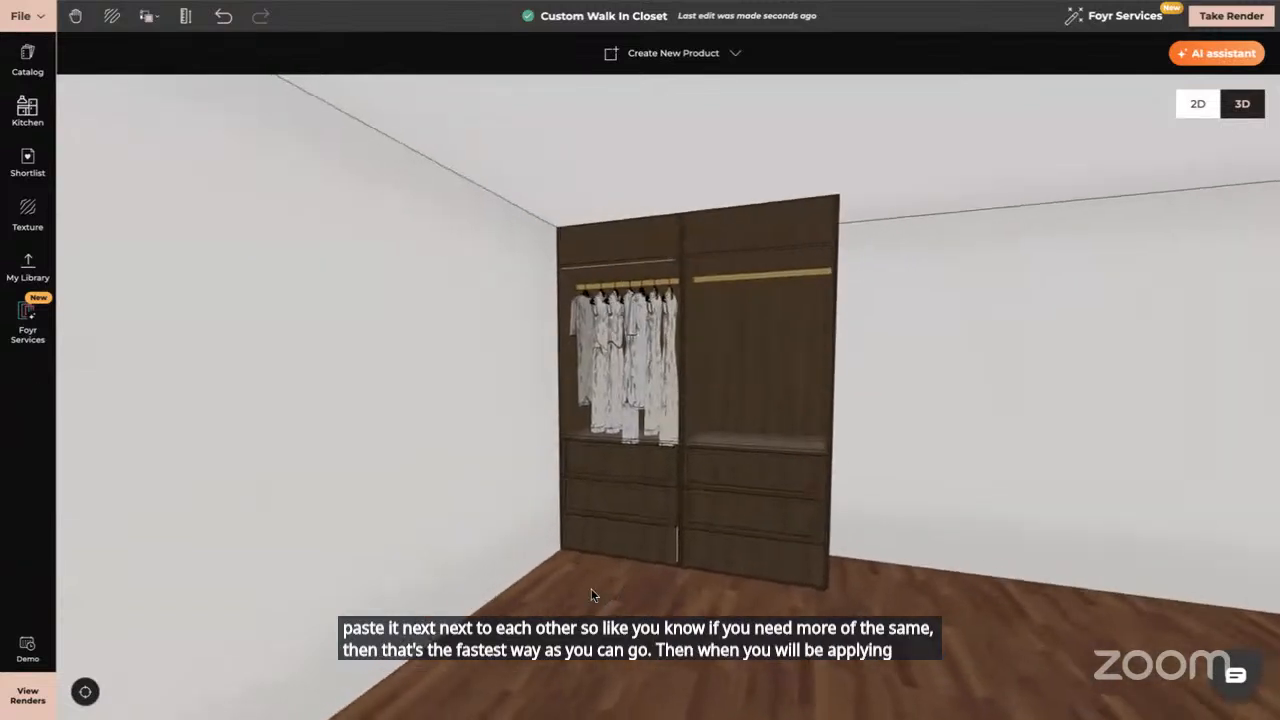
Sample the original bay's walnut texture with Texture + Material and apply it to the cloned bay
left_click(147, 18)
left_click(180, 80)
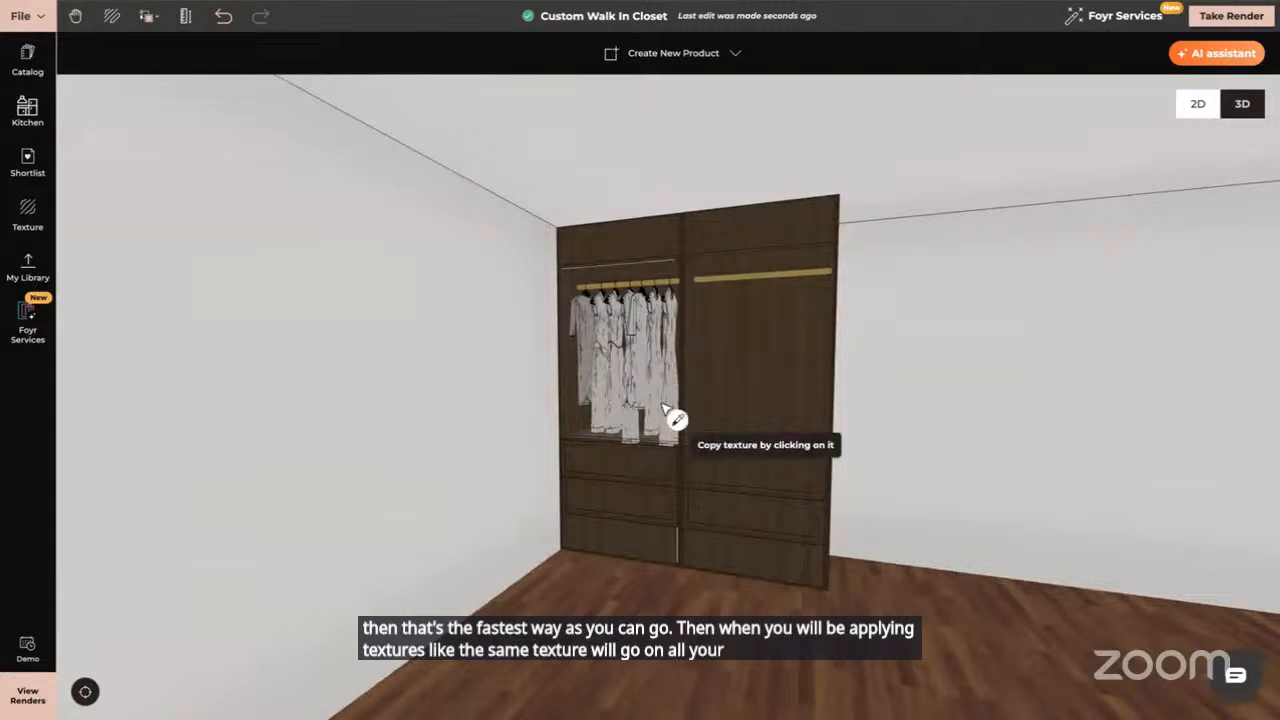
left_click(724, 519)
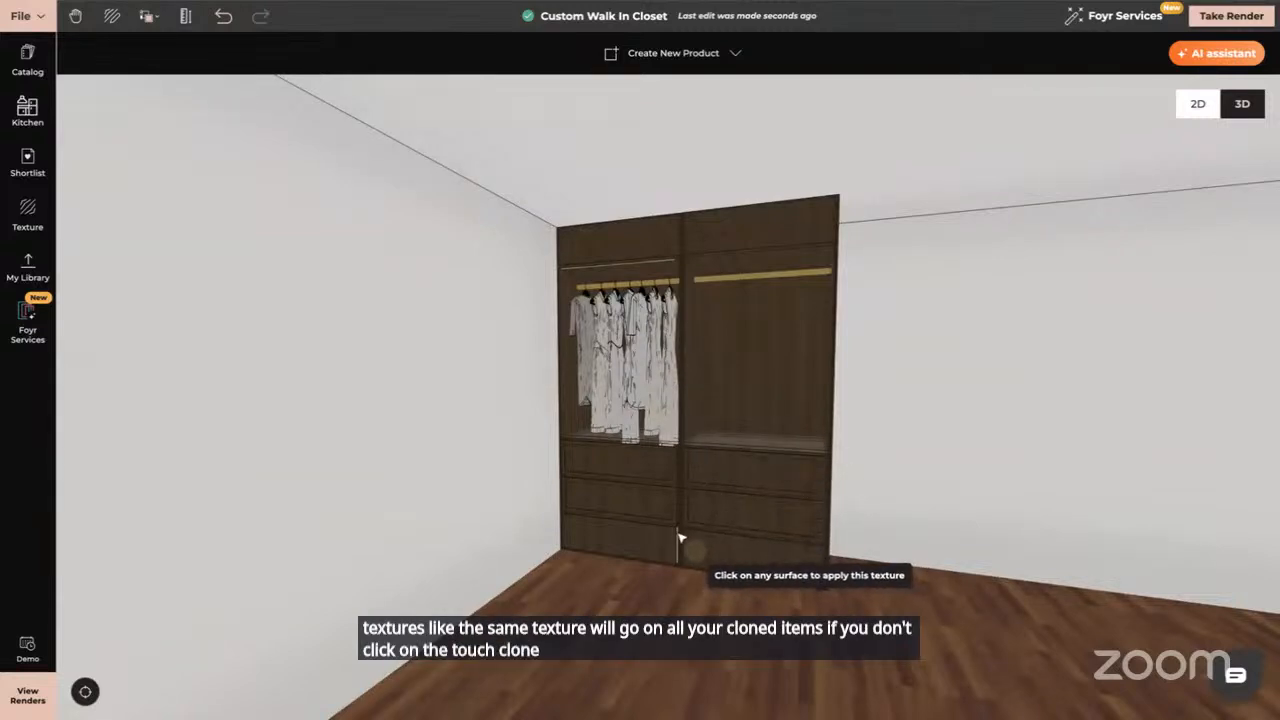
left_click(678, 538)
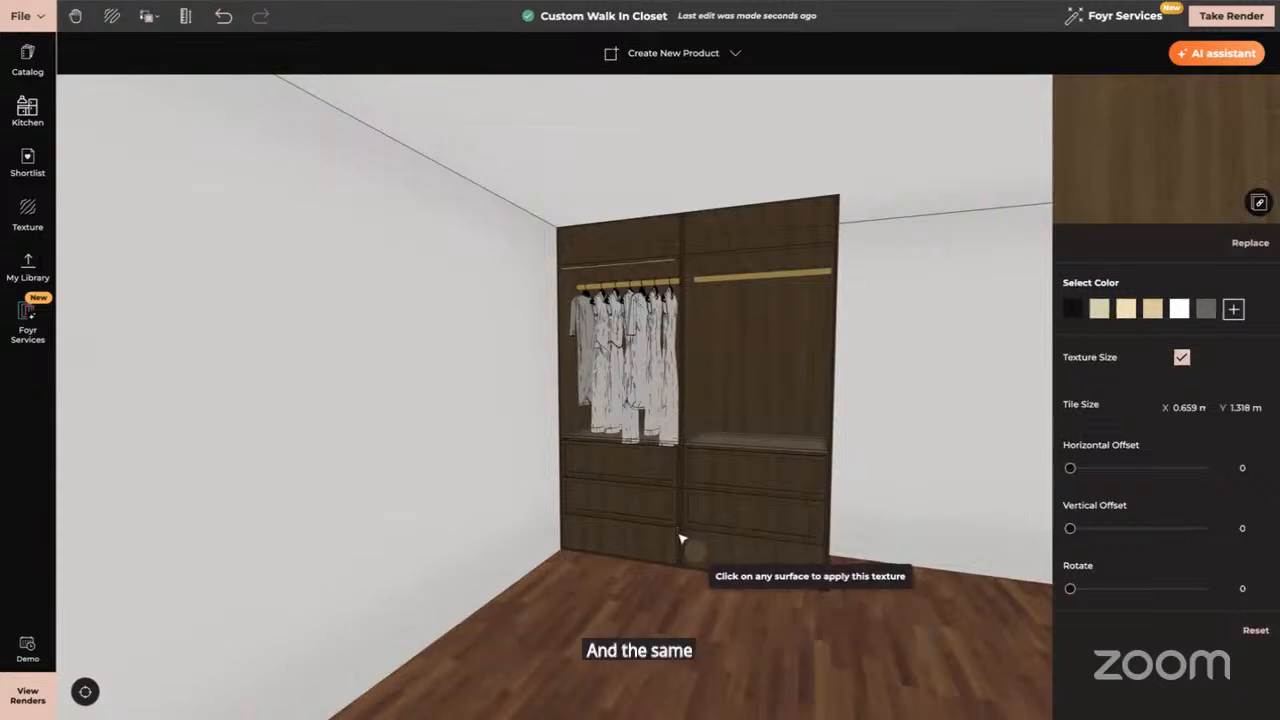
key("Escape")
left_click_drag(60, 503, 473, 547)
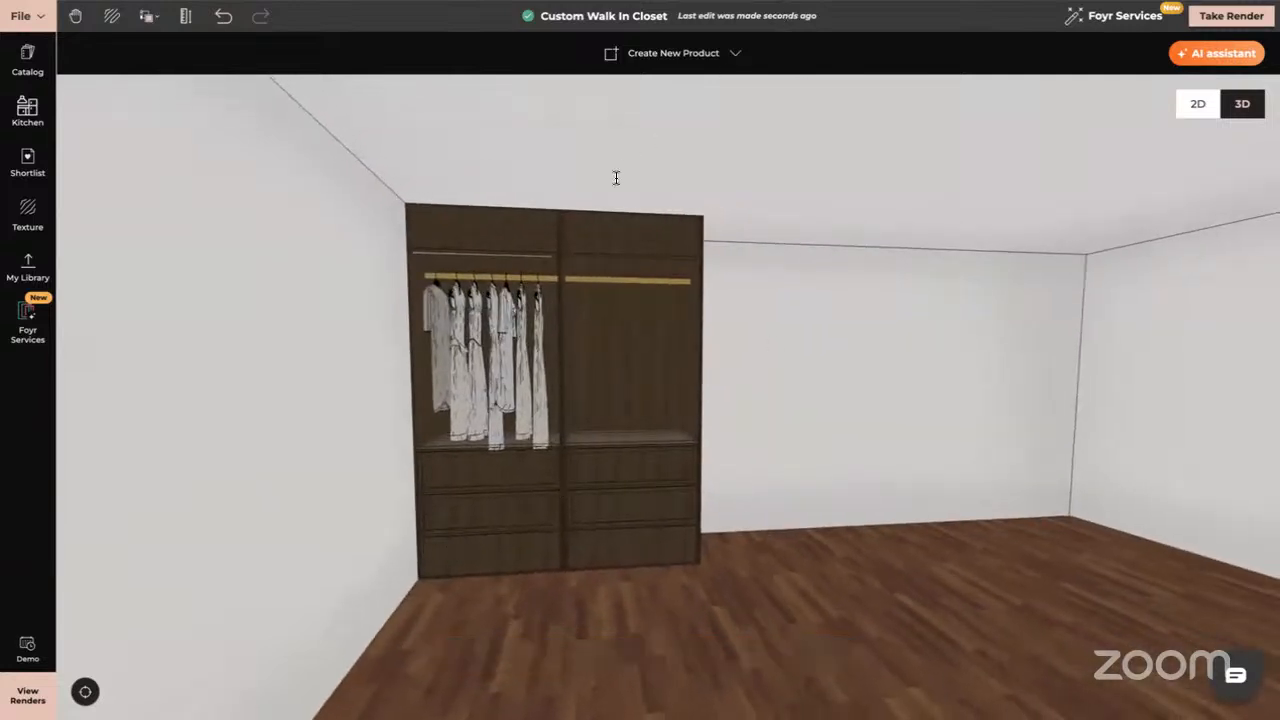
Zoom in, select the left wardrobe unit as a whole, and orbit around it
scroll(616, 178, "down", 5)
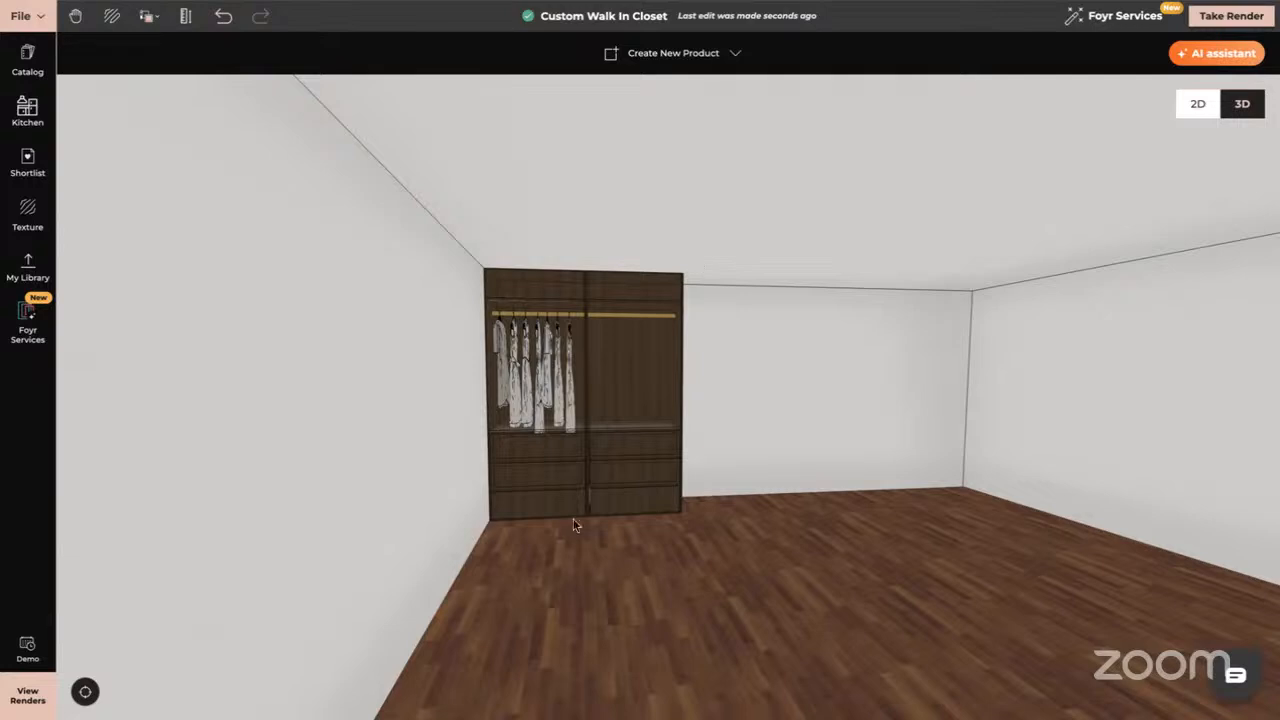
left_click(553, 466)
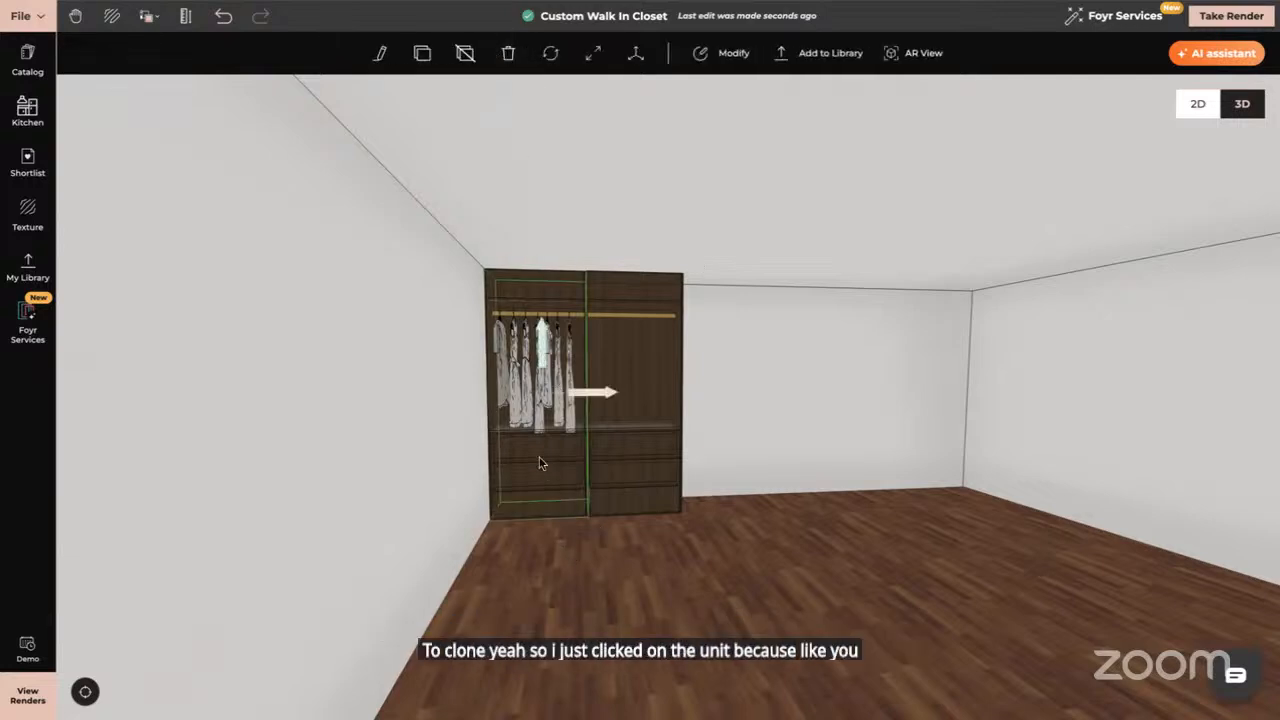
scroll(539, 463, "up", 3)
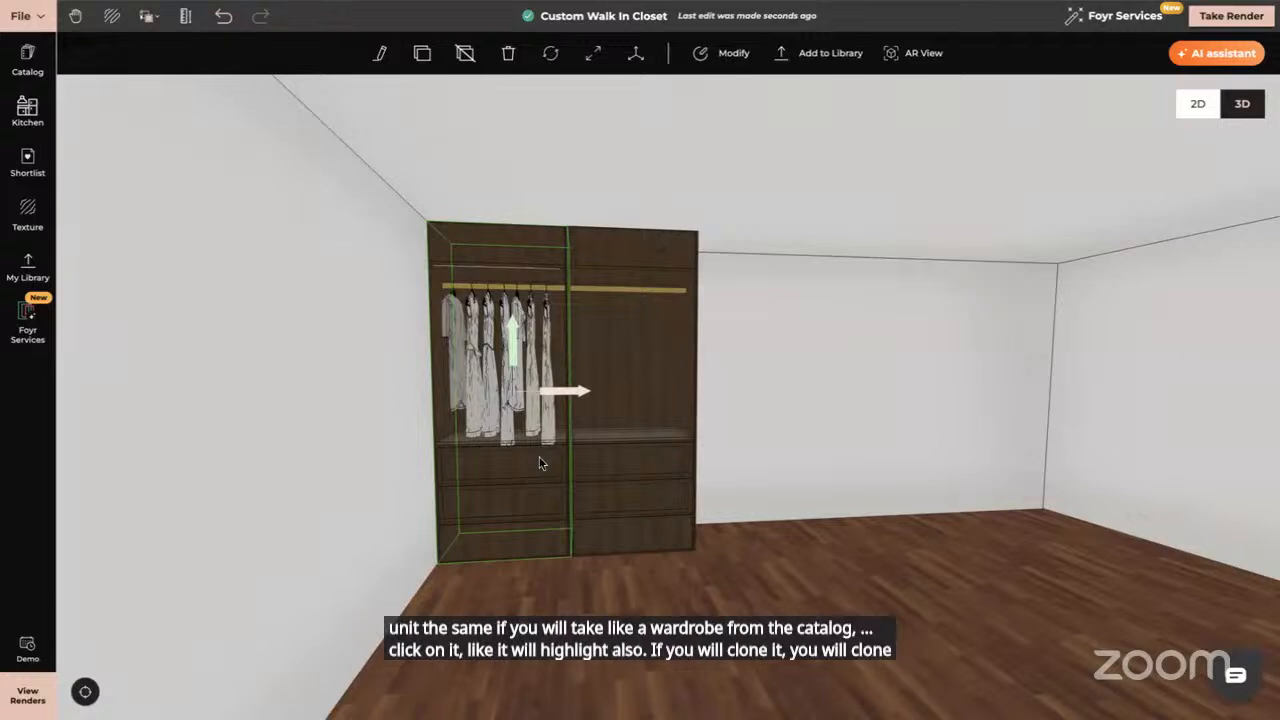
left_click_drag(688, 530, 607, 388)
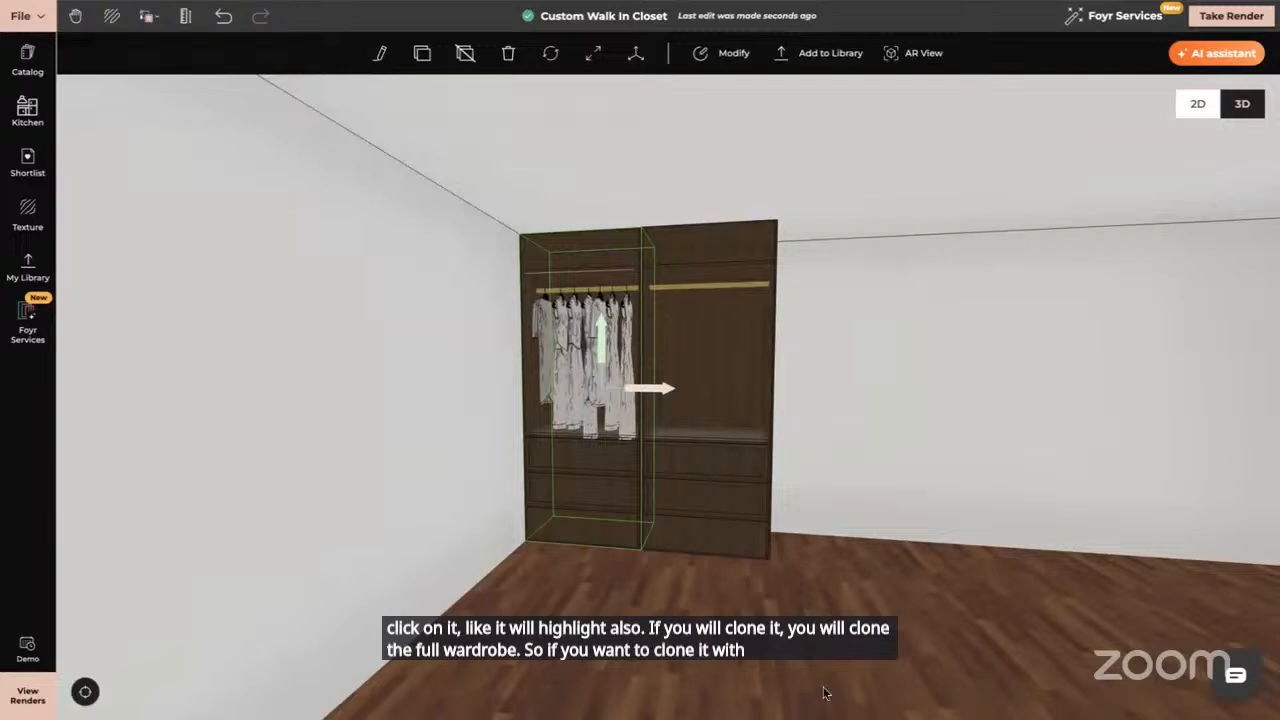
Shorten the hanging-clothes section with Resize and raise it inside the wardrobe
left_click(600, 388)
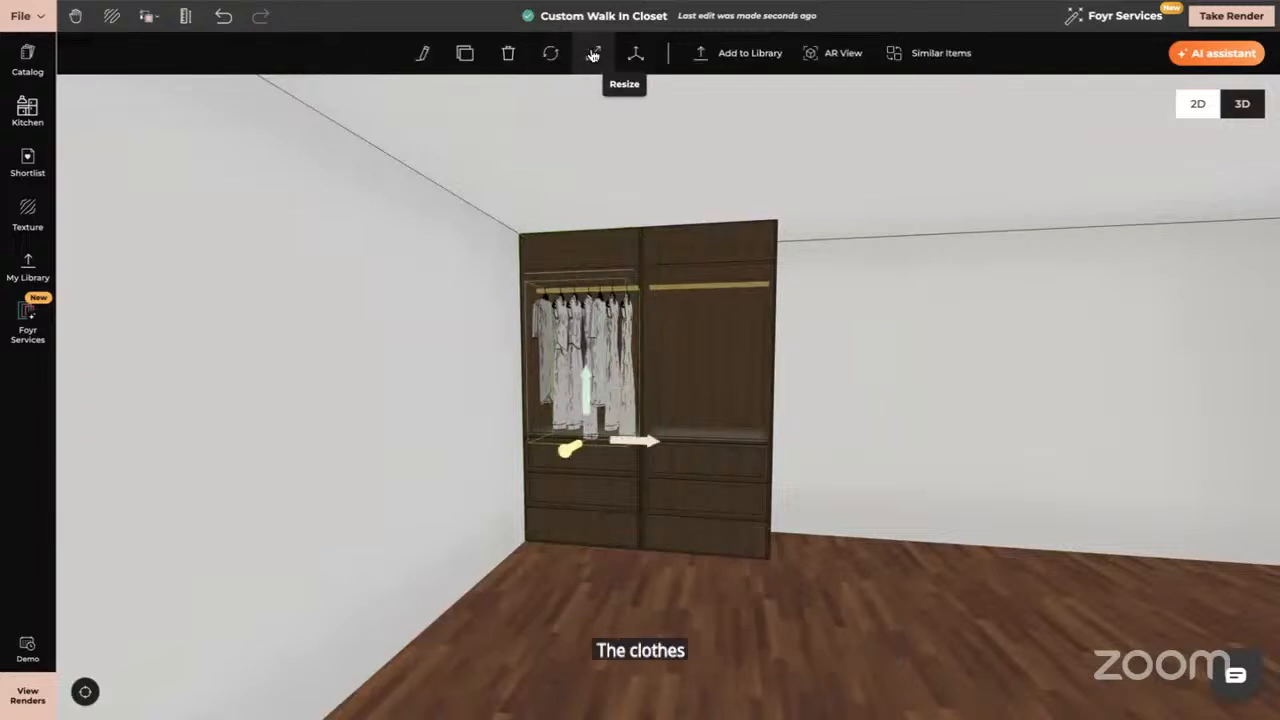
left_click(593, 53)
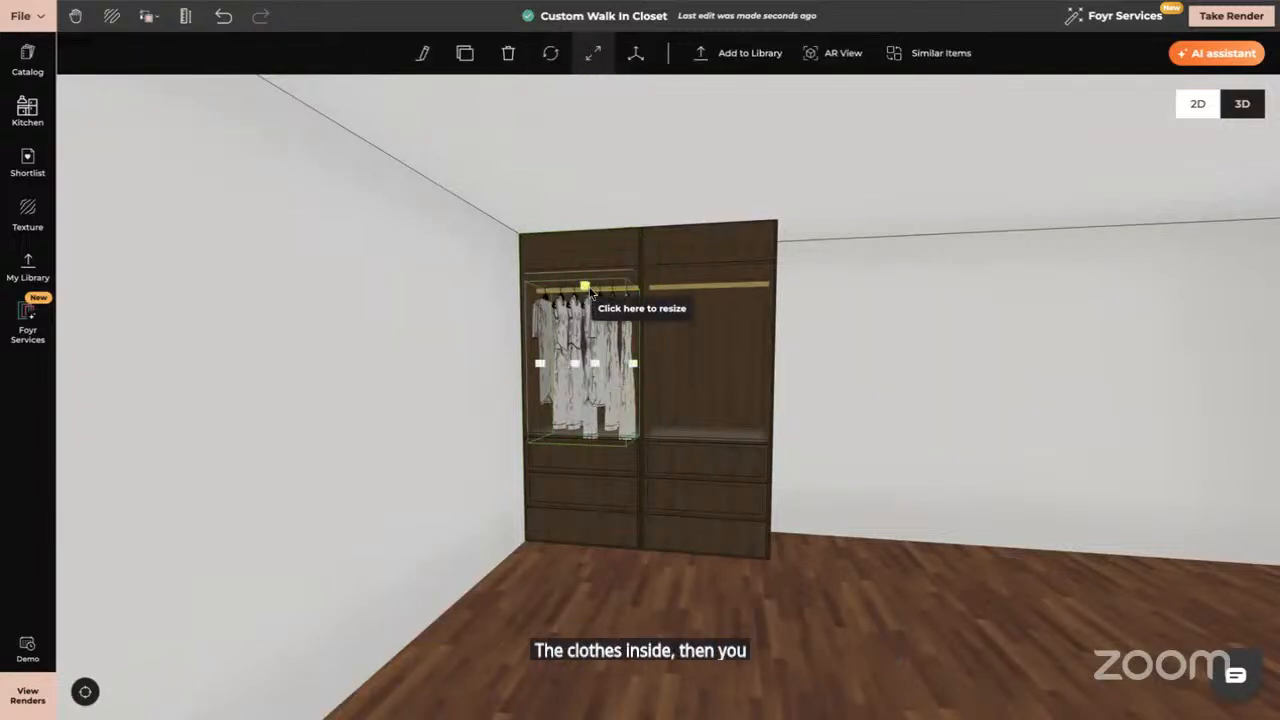
left_click_drag(585, 287, 585, 307)
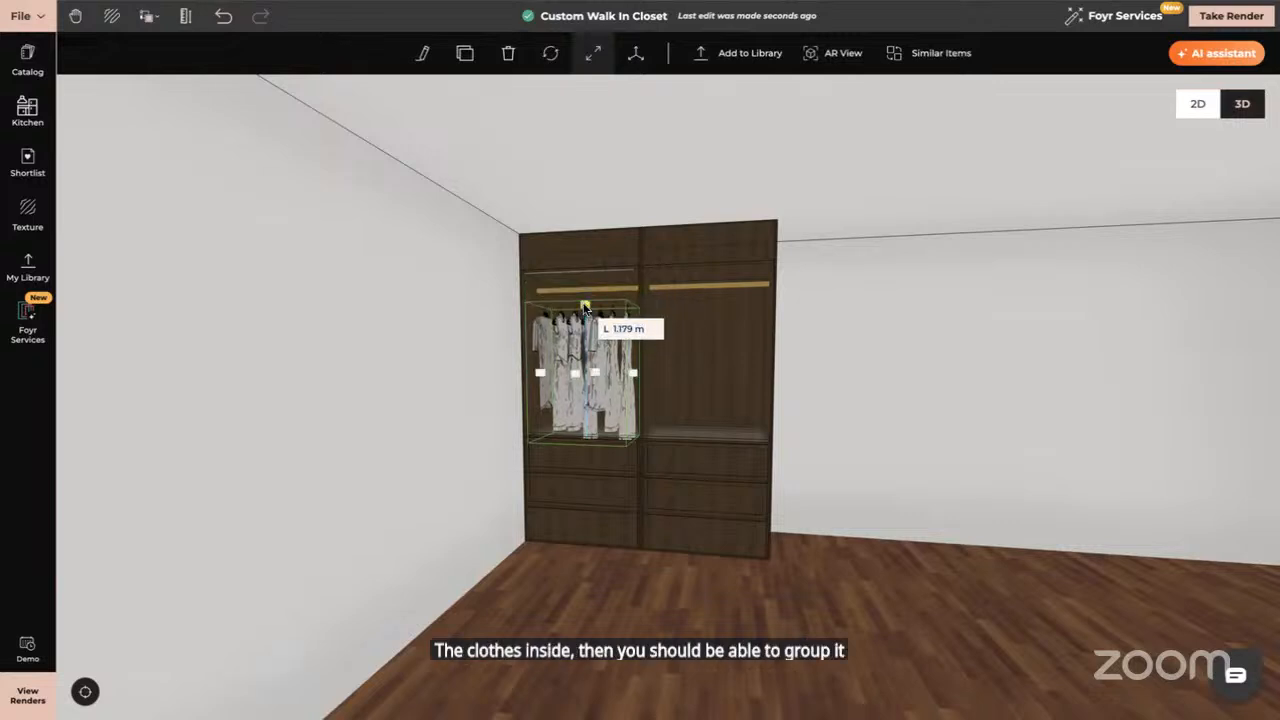
left_click(587, 381)
left_click_drag(587, 381, 587, 363)
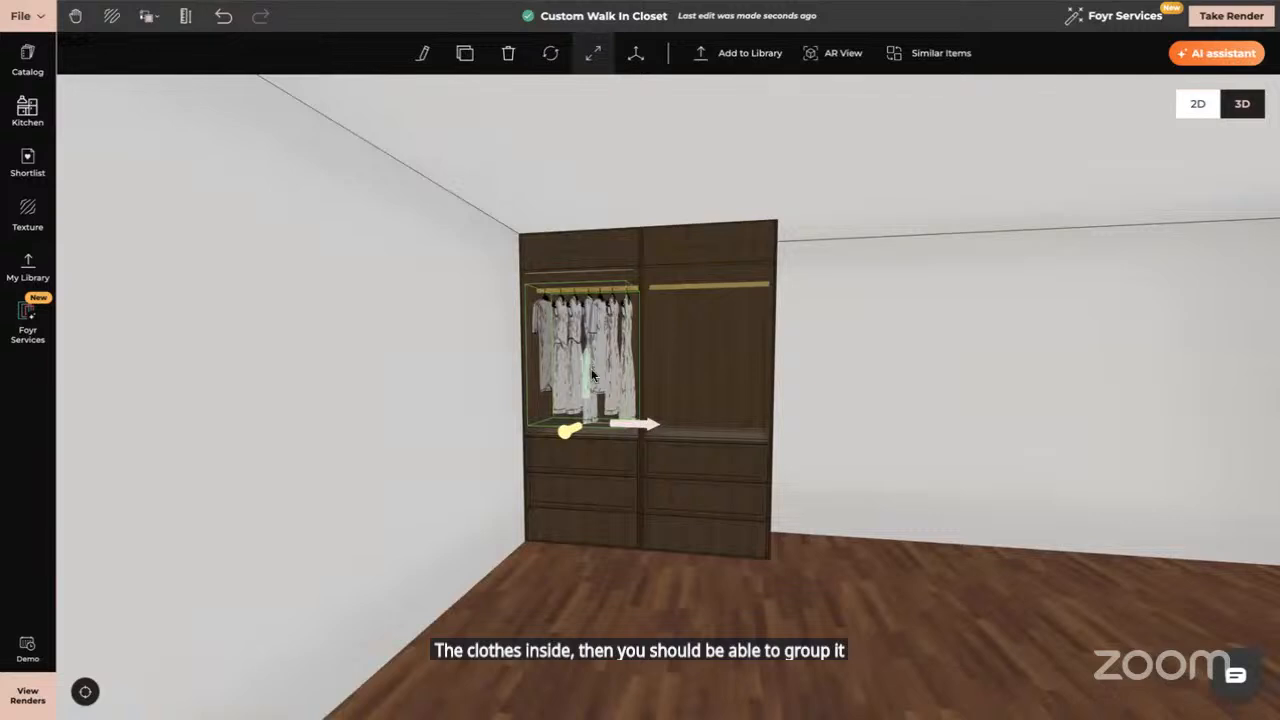
Group the clothes section with the drawers below, clone it, and slide the copy flush left
left_click(590, 463, "shift")
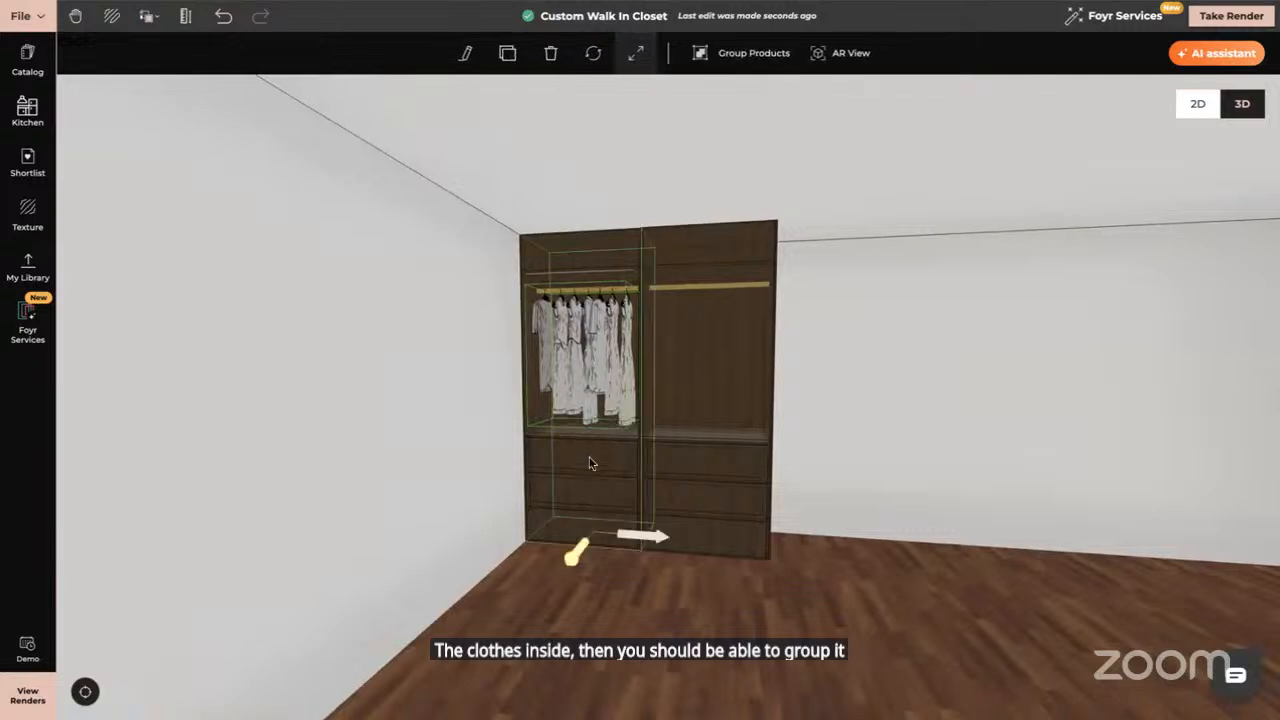
left_click(721, 57)
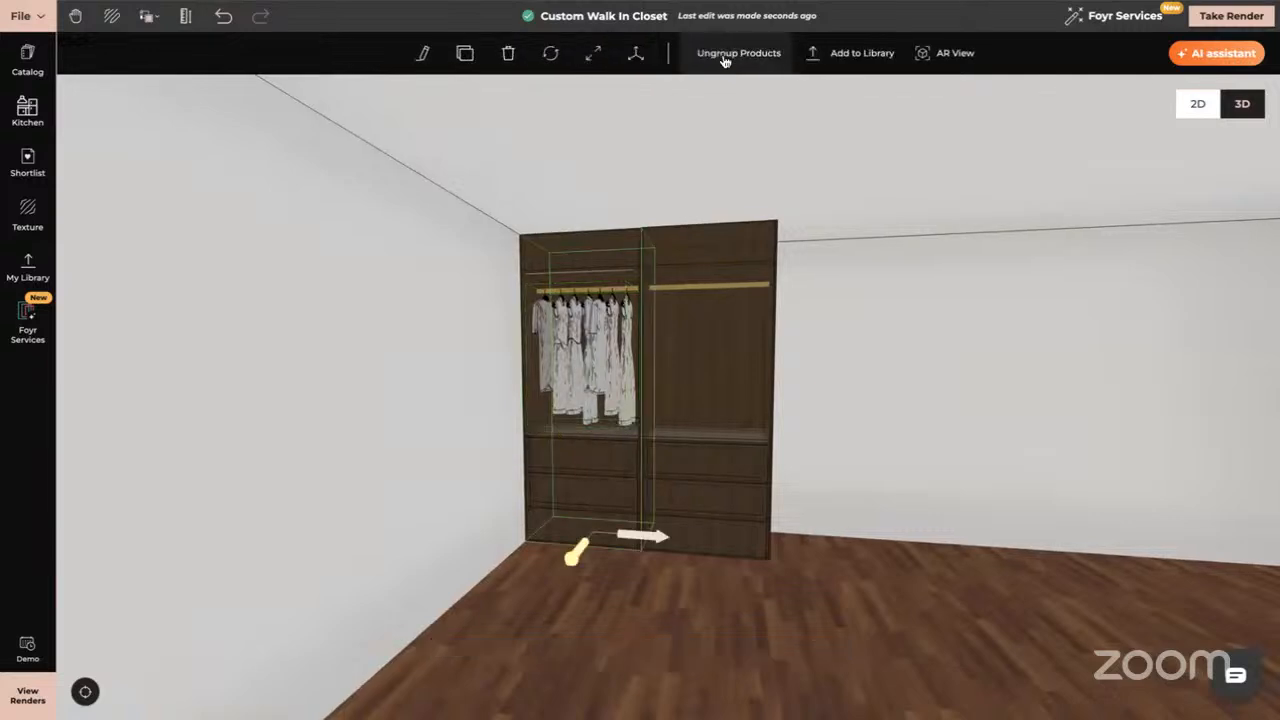
left_click(464, 53)
left_click(867, 565)
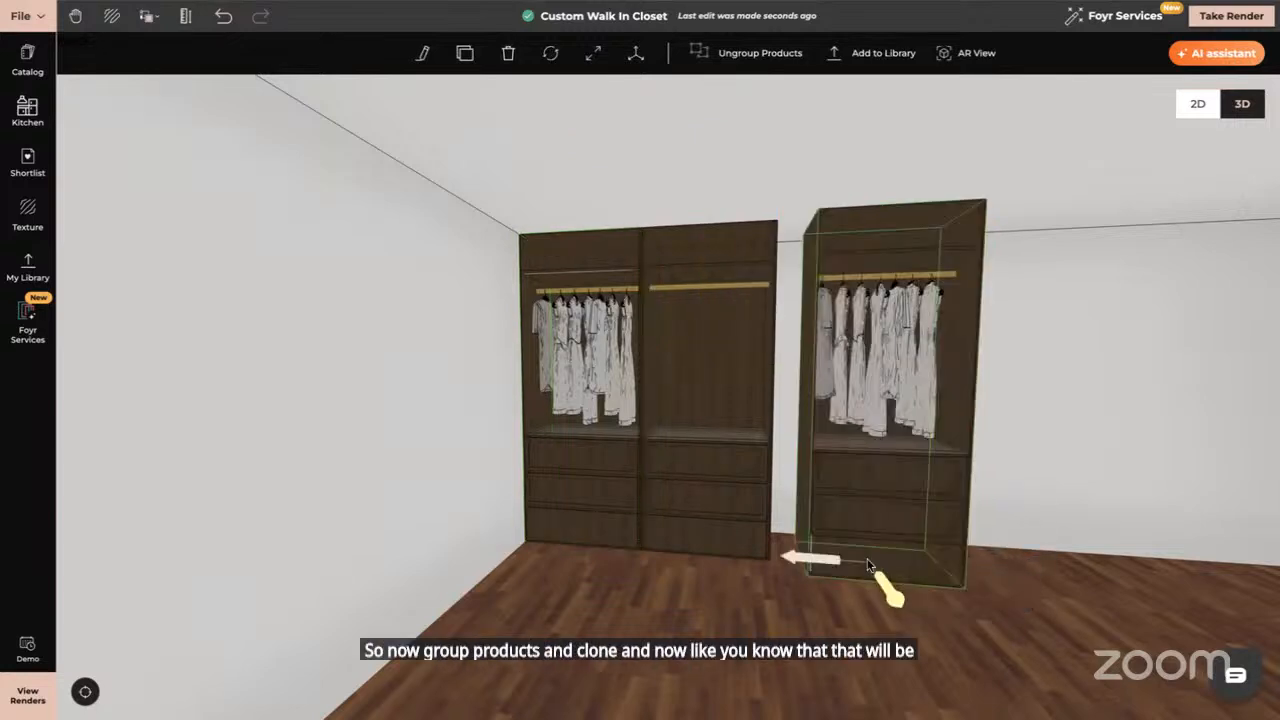
left_click_drag(836, 606, 839, 609)
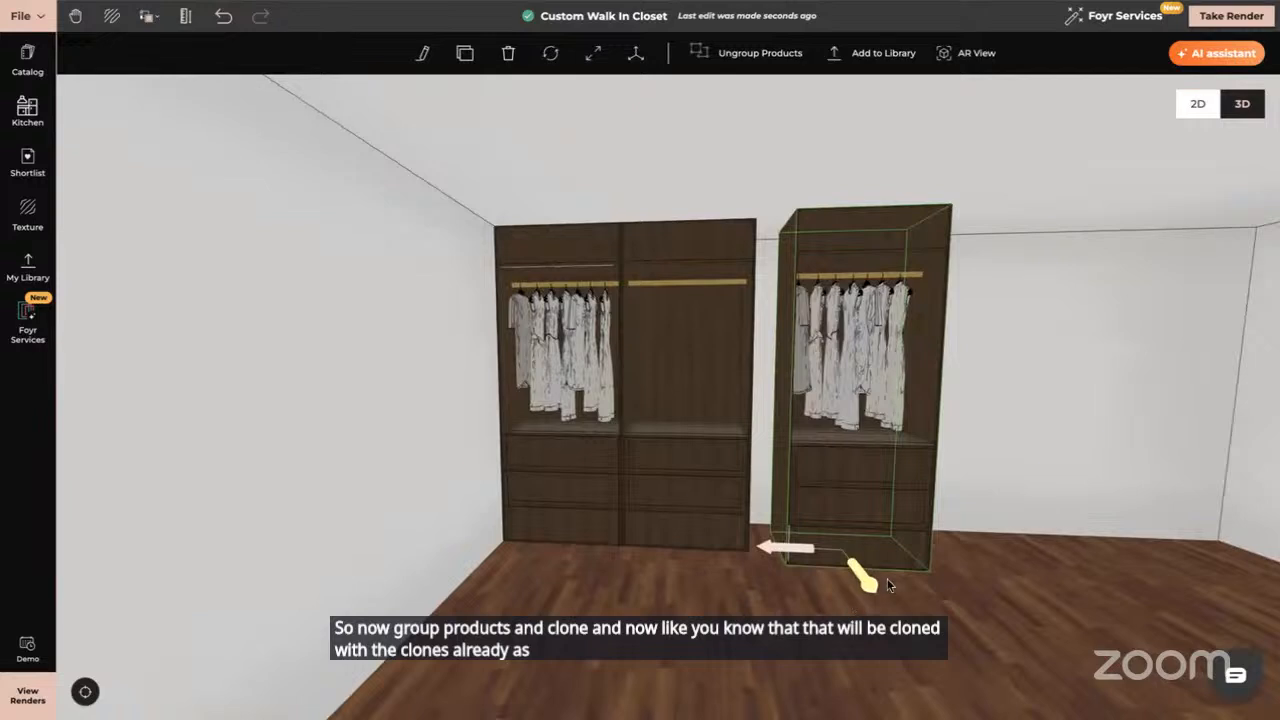
mouse_move(796, 551)
left_mouse_down()
mouse_move(760, 545)
mouse_move(772, 546)
left_mouse_up()
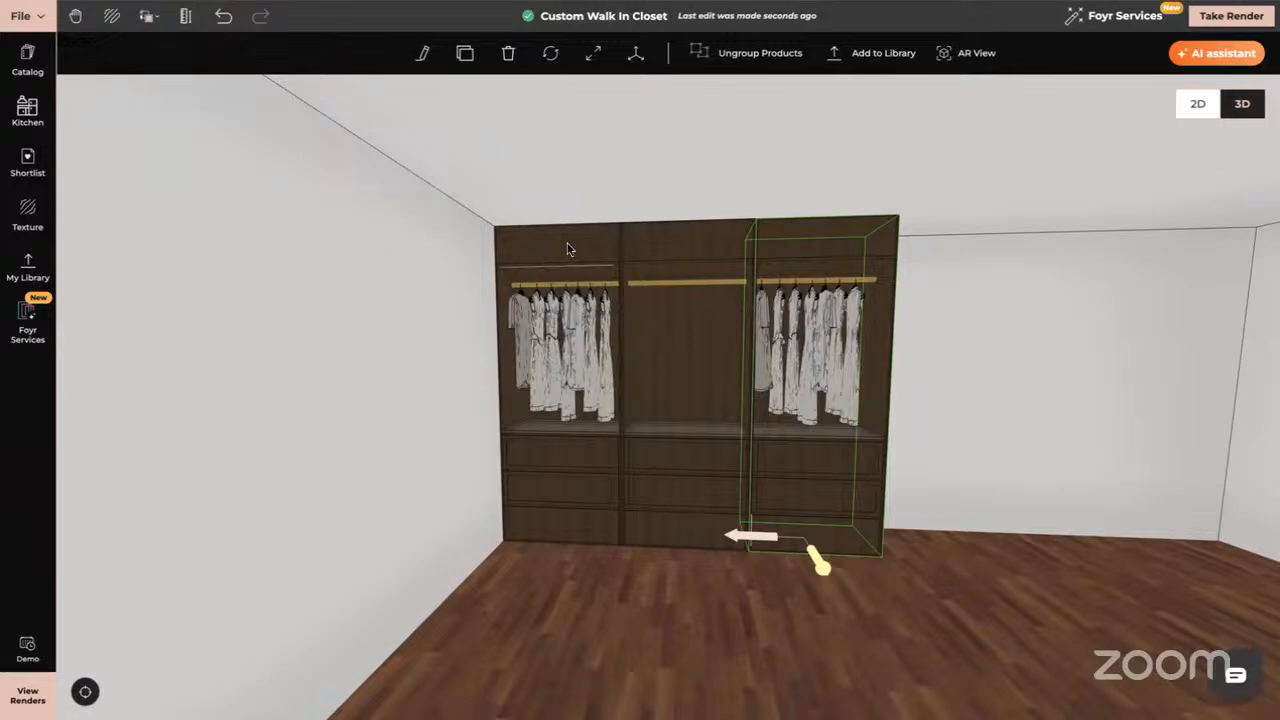
scroll(646, 520, "up", 5)
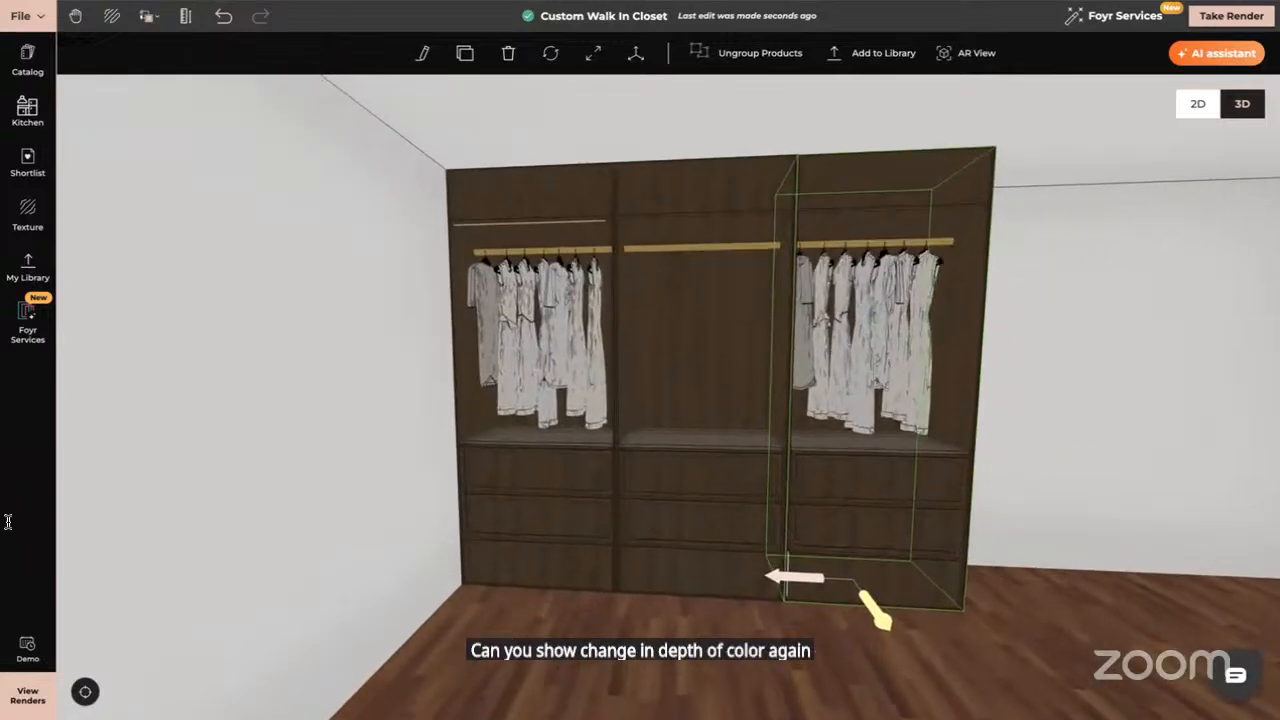
left_click(600, 446)
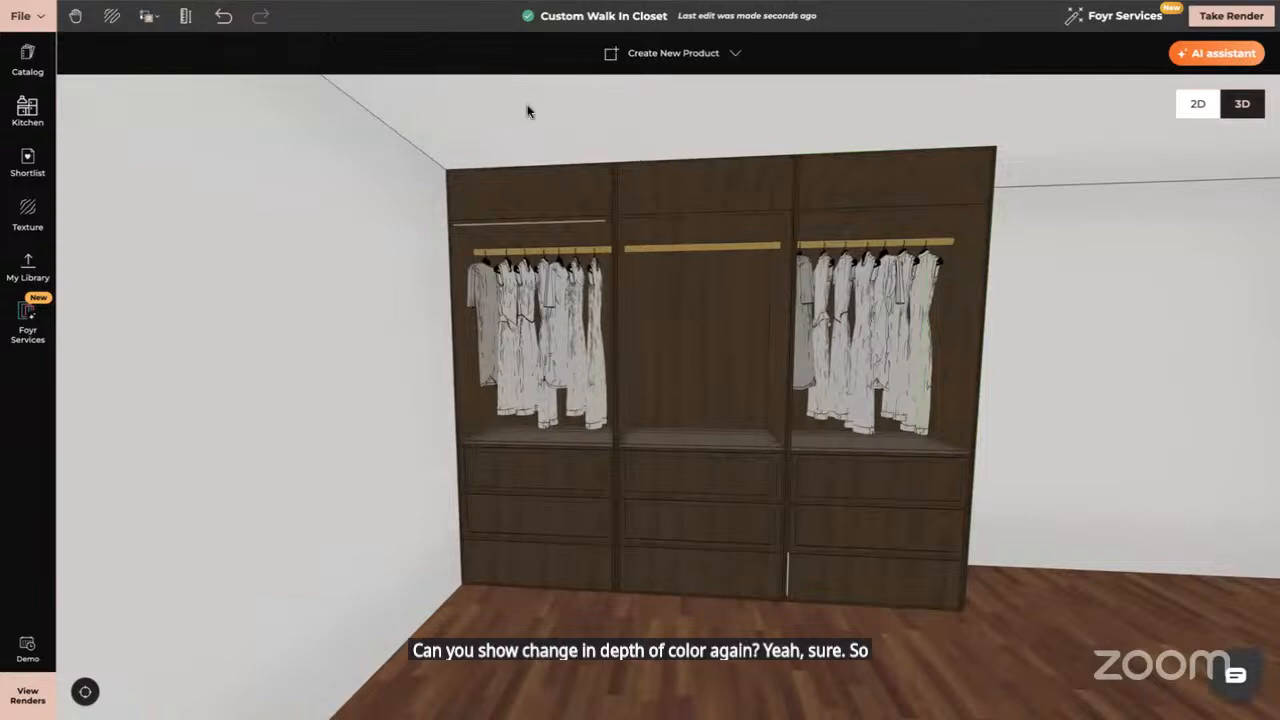
Sample the wardrobe's walnut texture and tint it to a dark grey
scroll(671, 365, "up", 3)
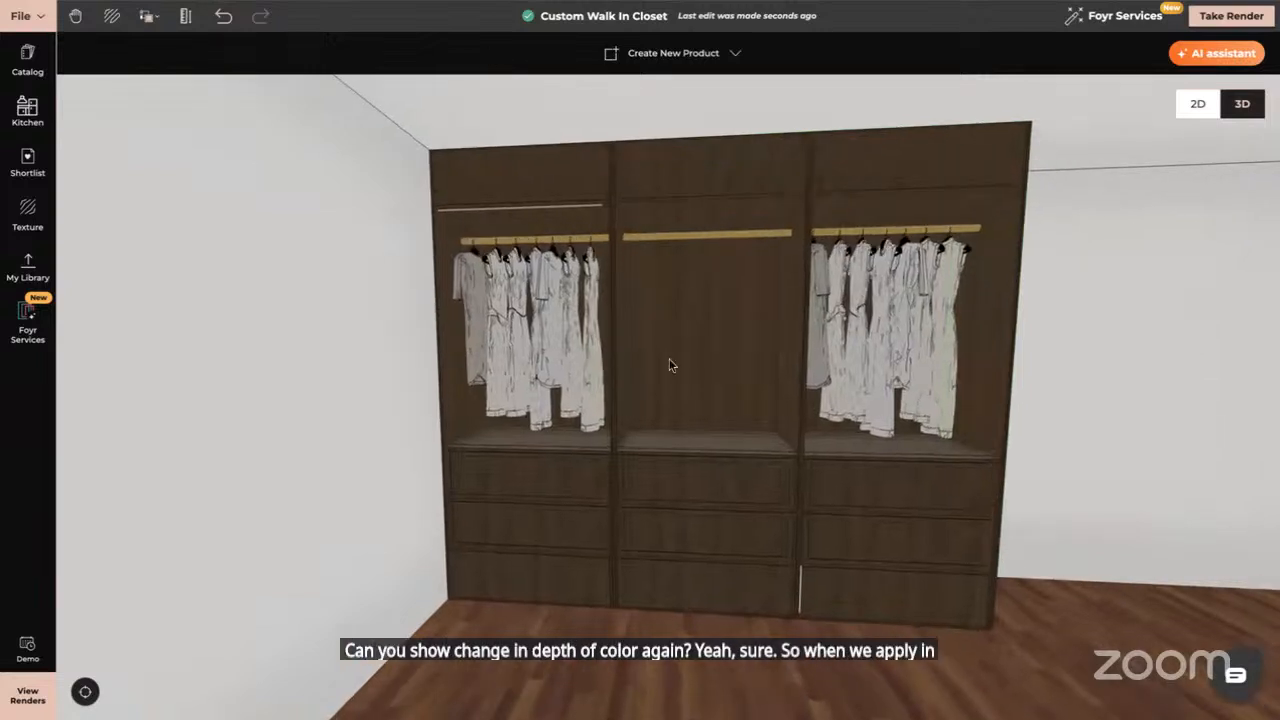
mouse_move(671, 365)
left_mouse_down()
mouse_move(686, 366)
mouse_move(674, 366)
left_mouse_up()
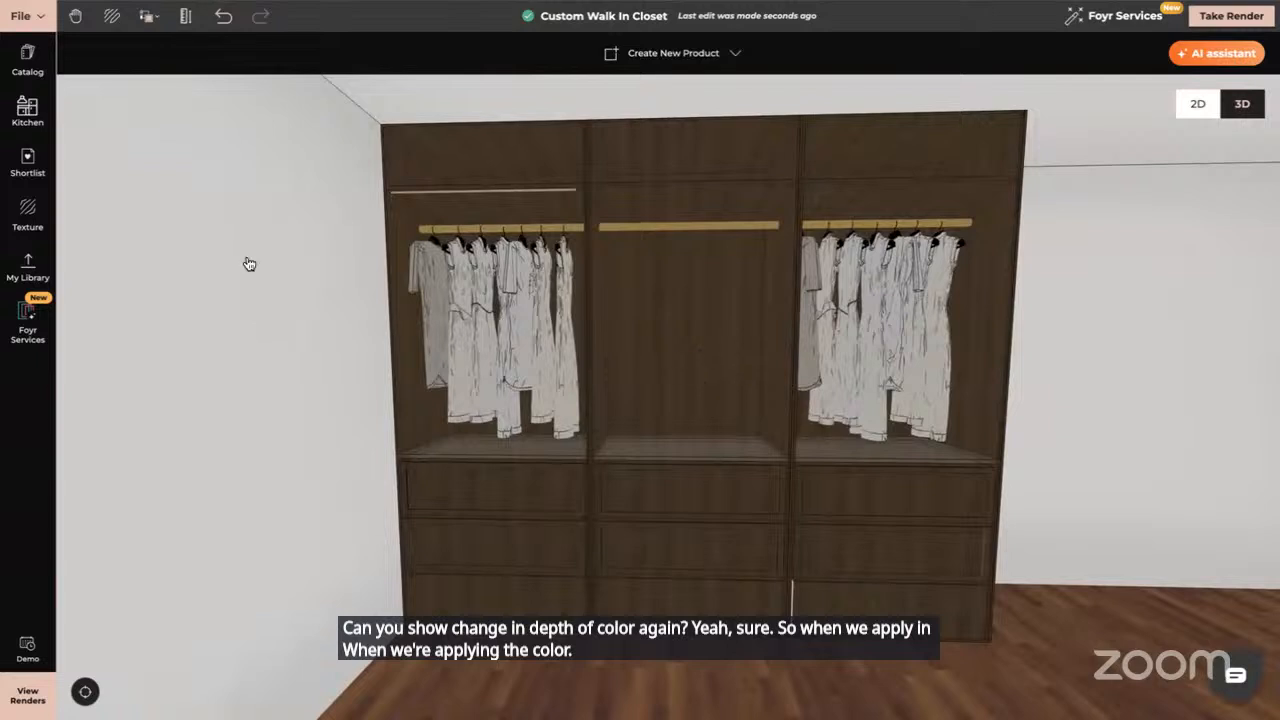
left_click(147, 15)
left_click(176, 80)
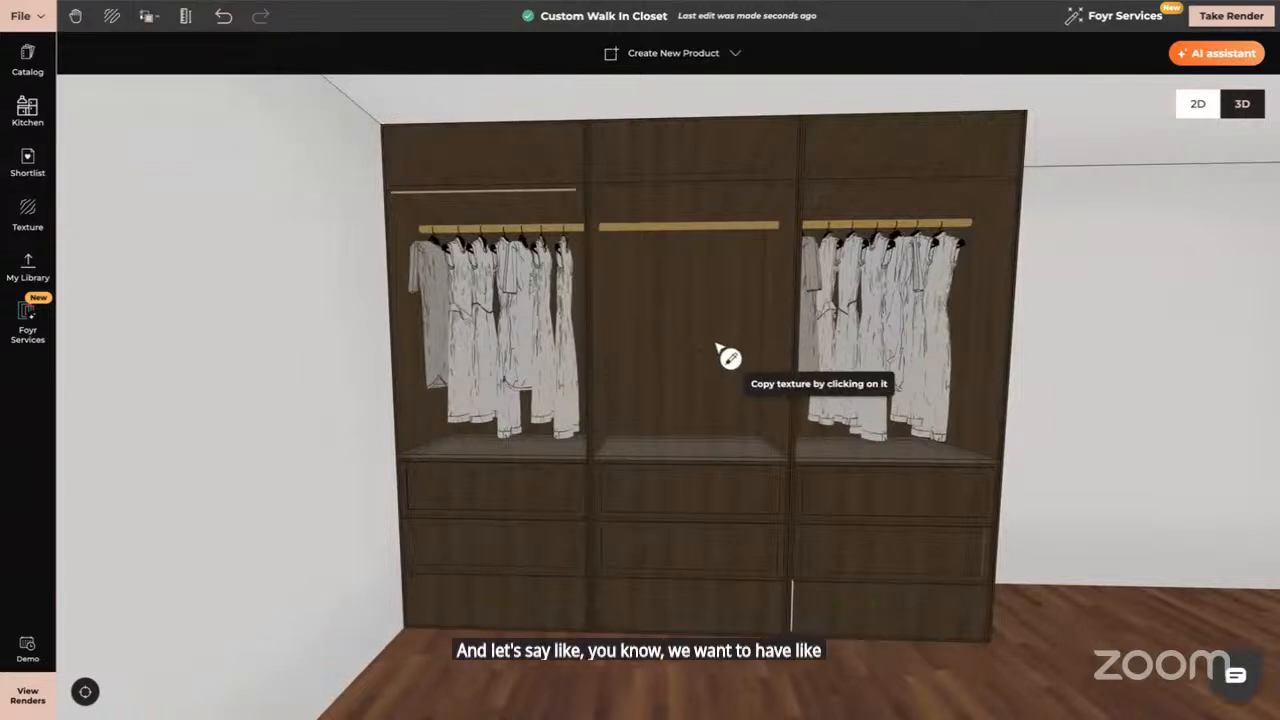
left_click(703, 210)
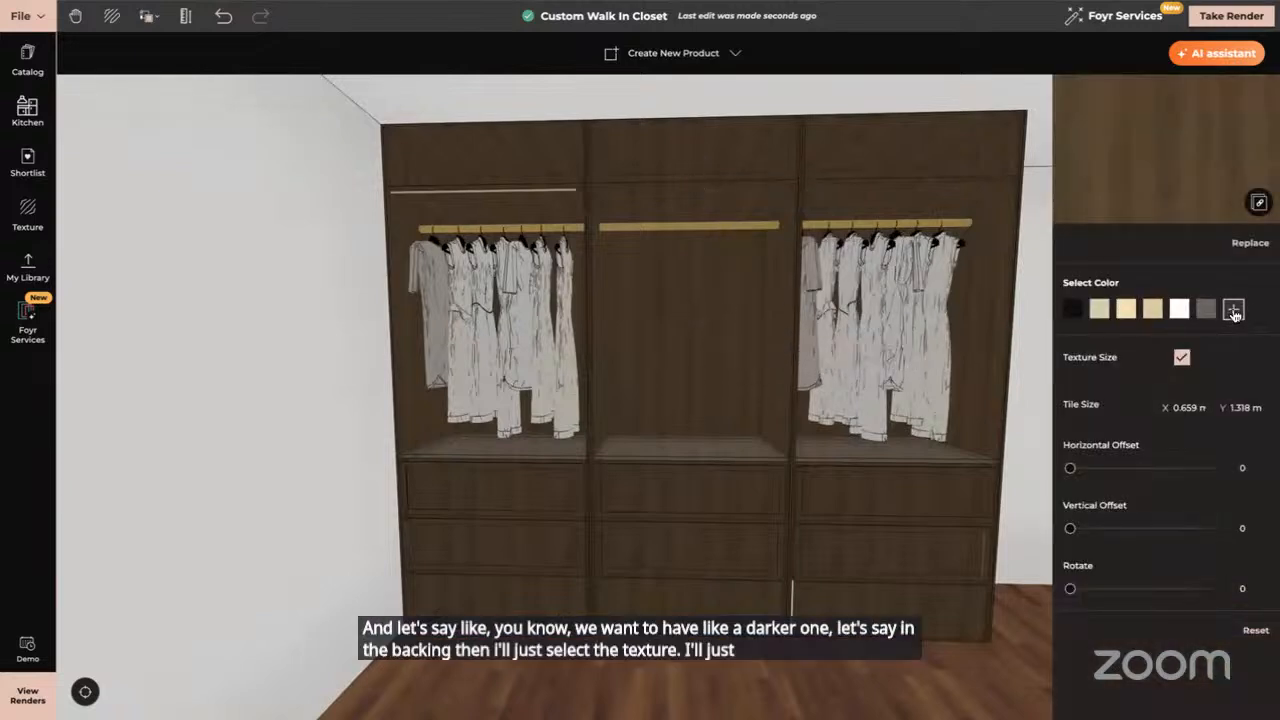
left_click(1233, 311)
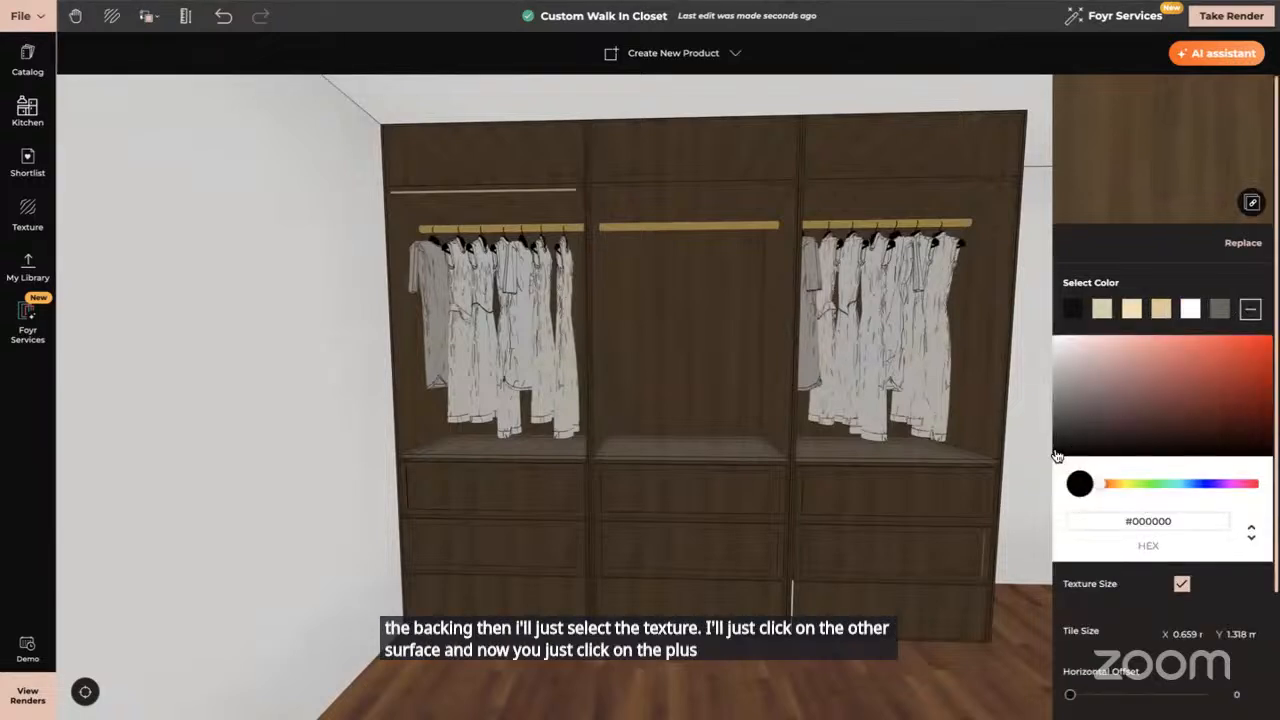
mouse_move(1057, 457)
left_mouse_down()
mouse_move(1074, 437)
mouse_move(1060, 454)
left_mouse_up()
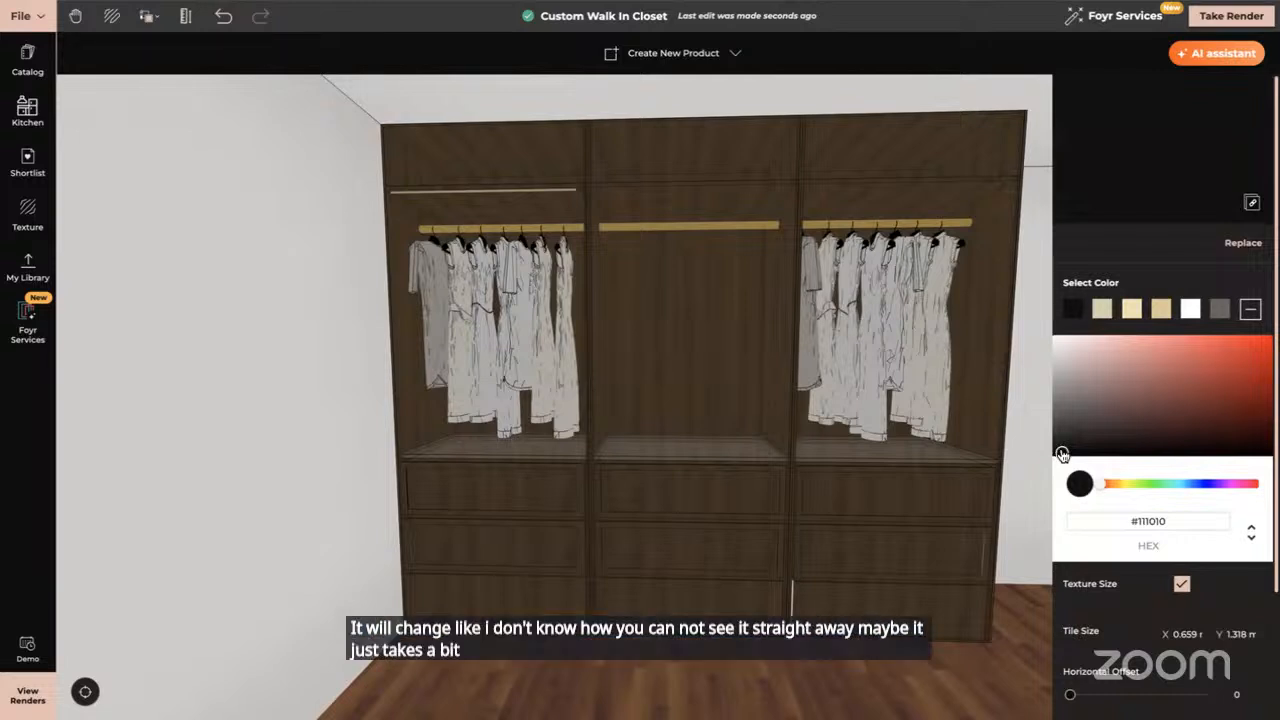
mouse_move(1062, 454)
left_mouse_down()
mouse_move(1186, 443)
mouse_move(1160, 366)
mouse_move(1066, 362)
mouse_move(1056, 439)
left_mouse_up()
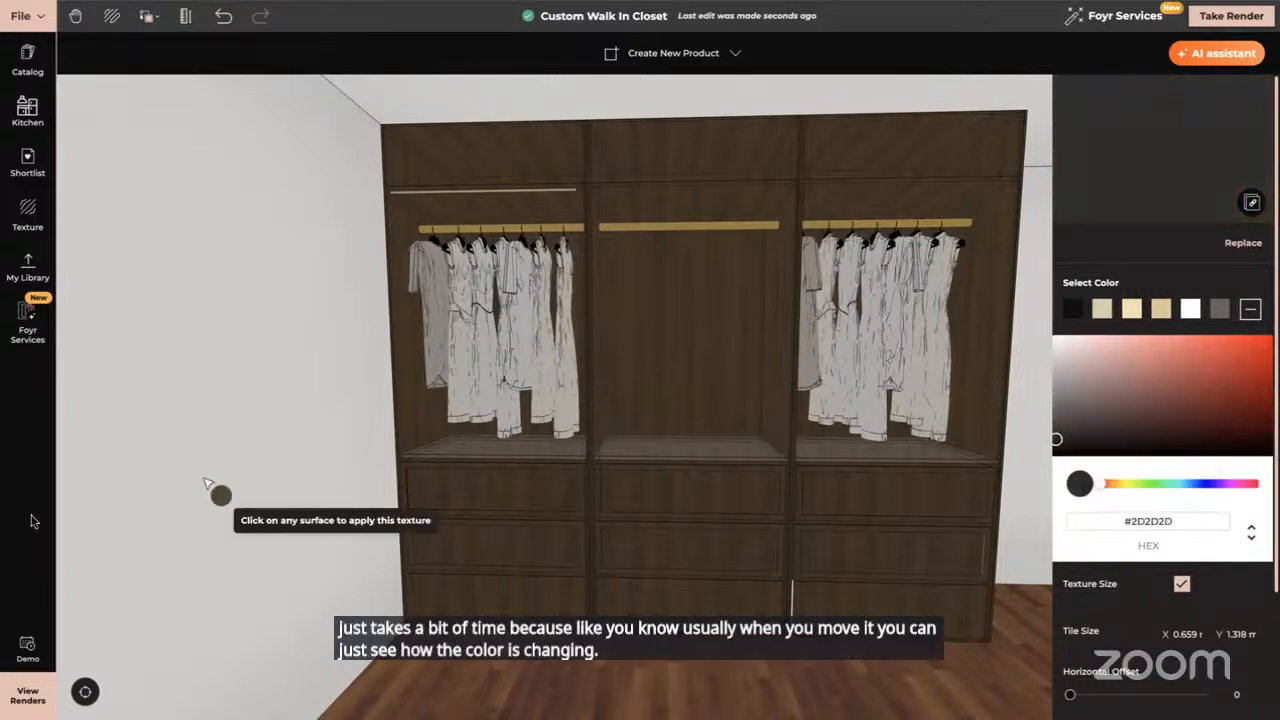
Apply the dark tint to the middle back panel, undo it, and reload the project page
left_click(688, 330)
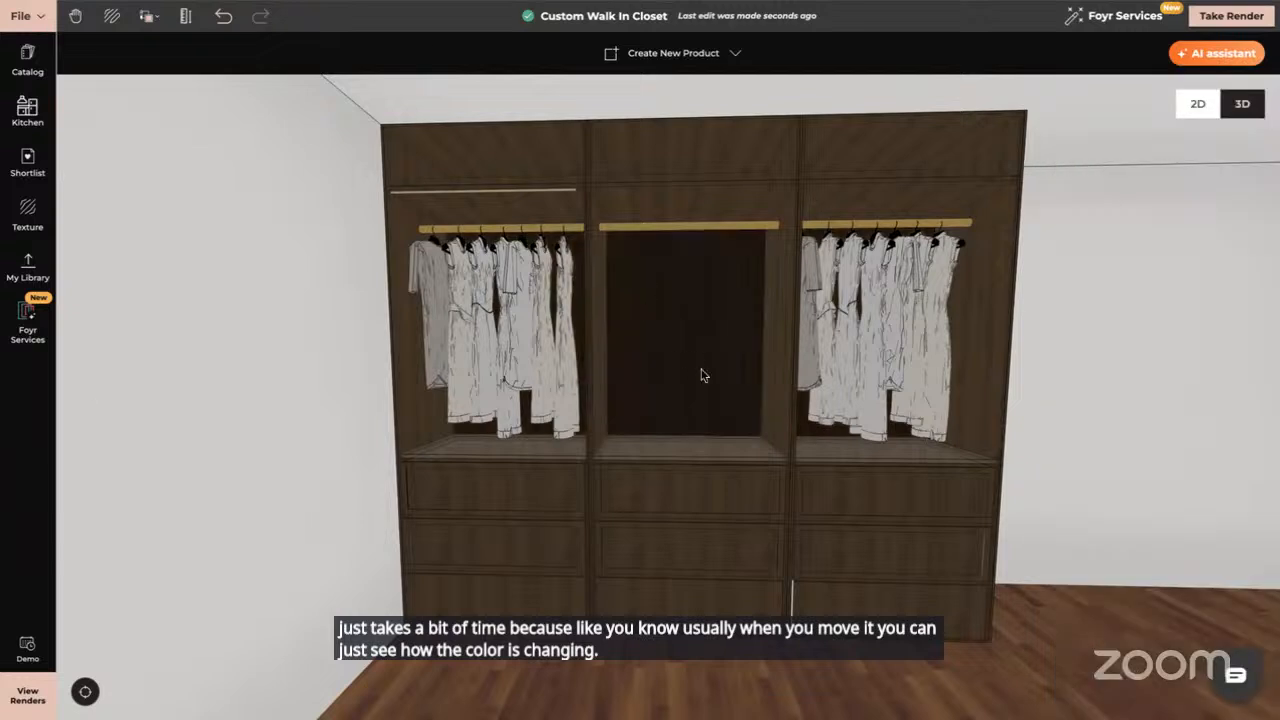
left_click(221, 16)
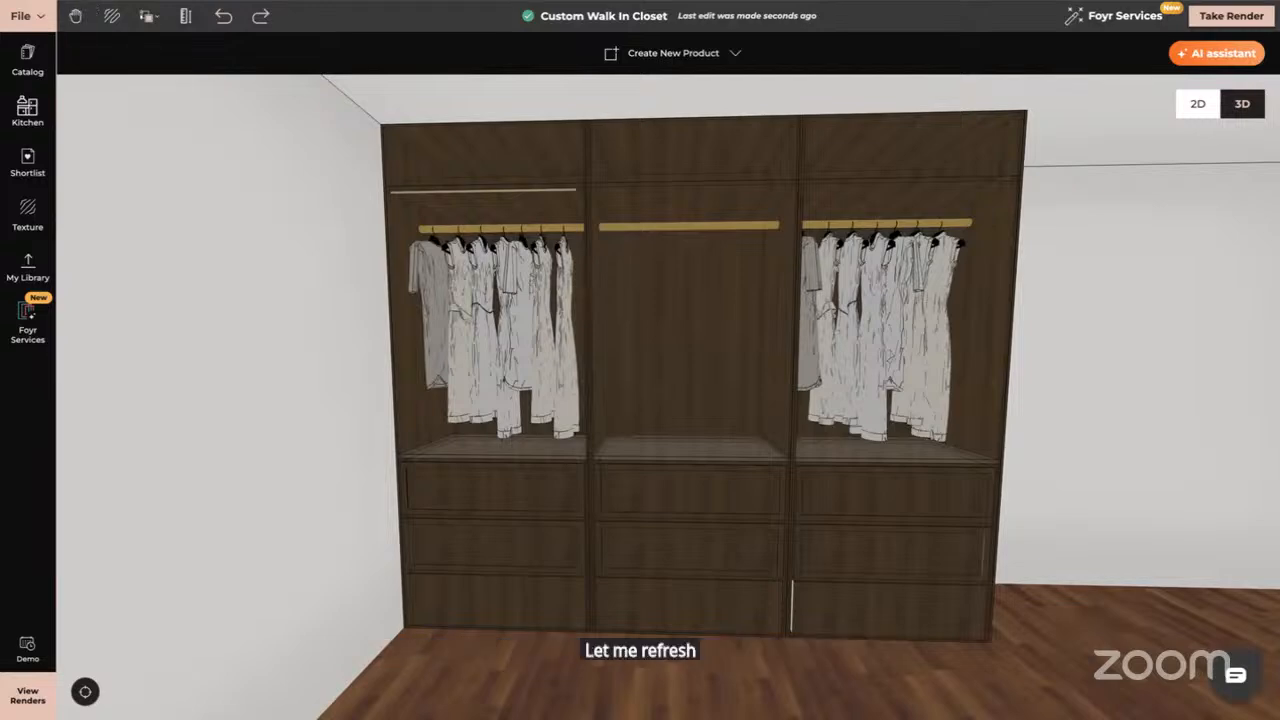
left_click(85, 3)
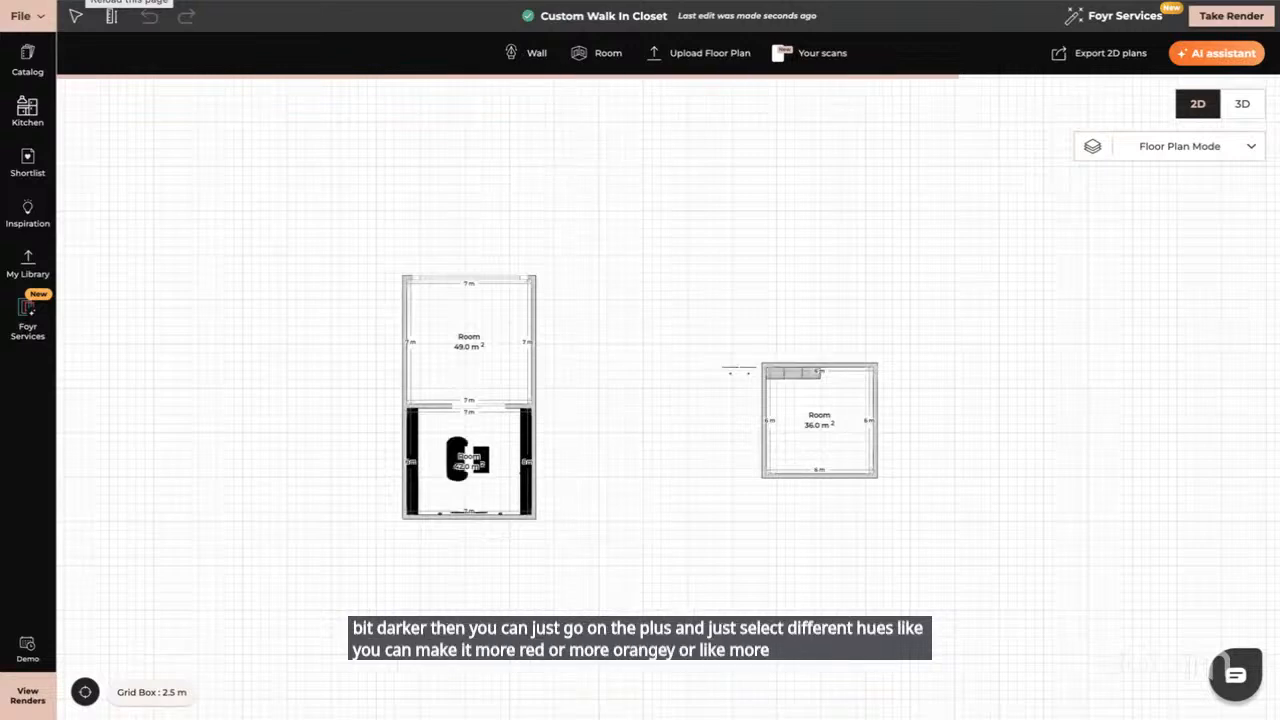
Switch from the 2D floor plan to 3D using Heavy object mode
left_click(785, 372)
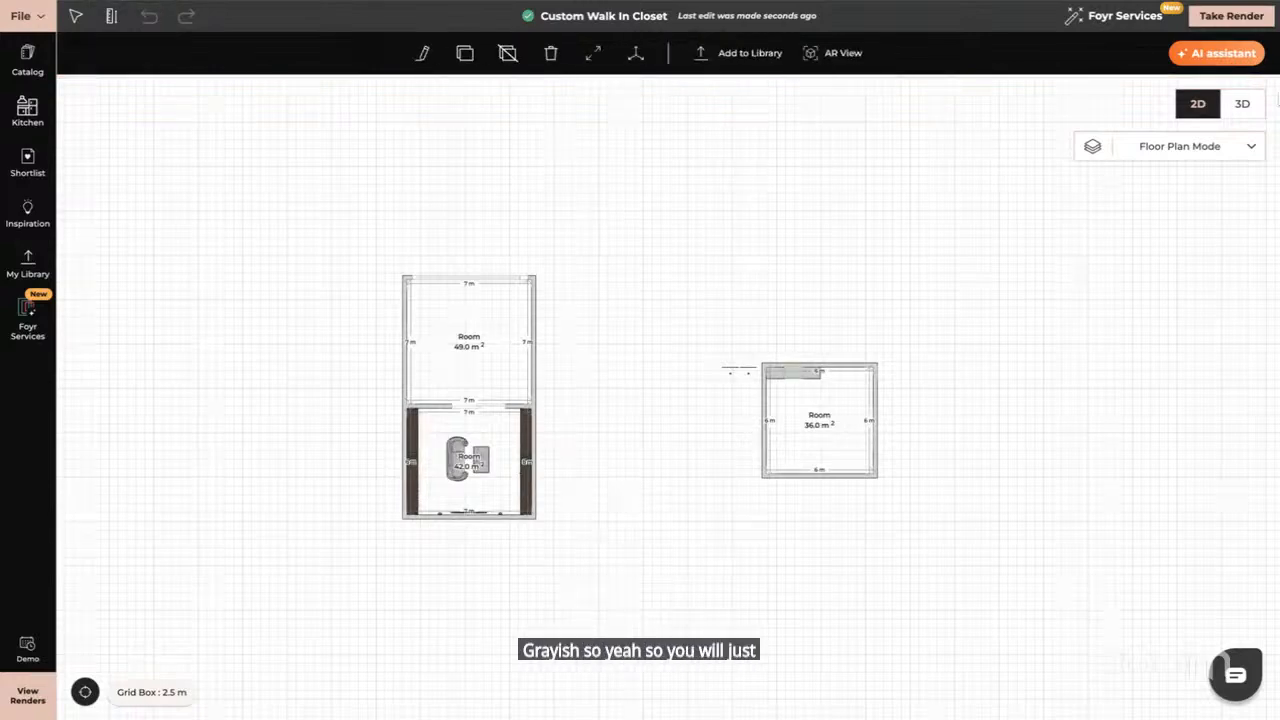
left_click(1243, 104)
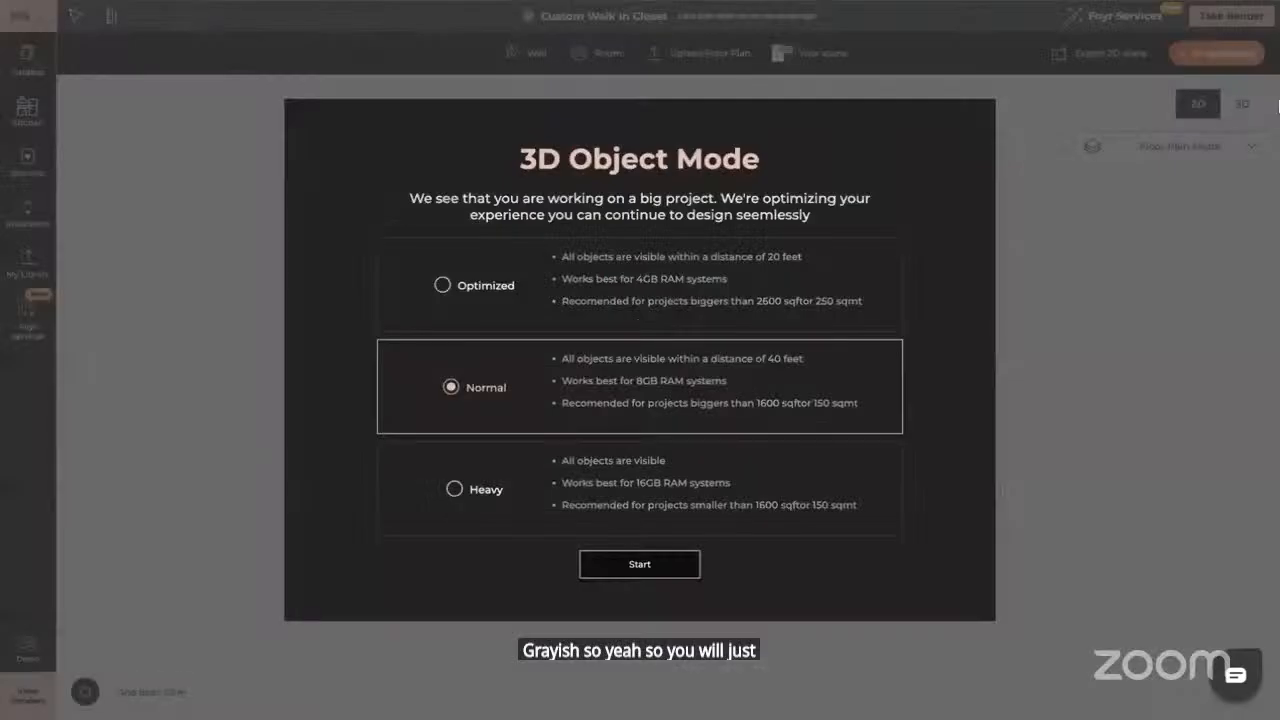
left_click(452, 489)
left_click(628, 576)
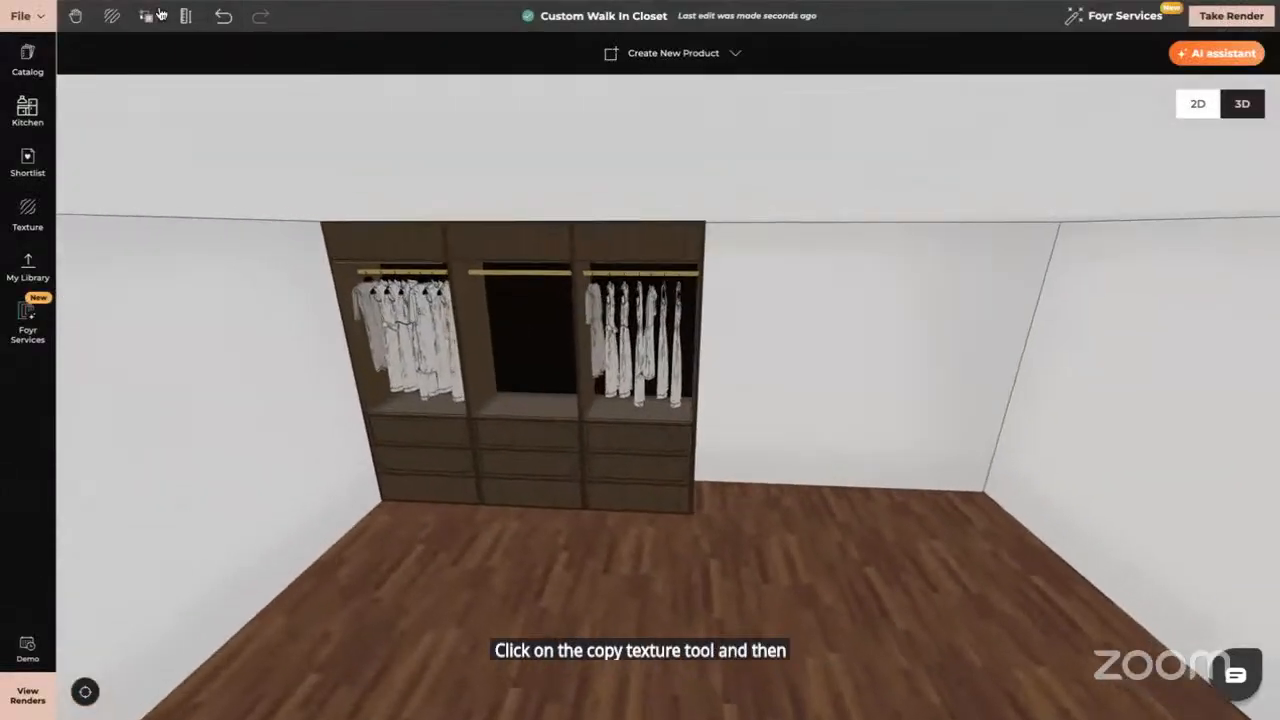
Sample the wardrobe's wood texture and tint it dark grey-brown #4B4B4A for the middle bay
left_click(148, 16)
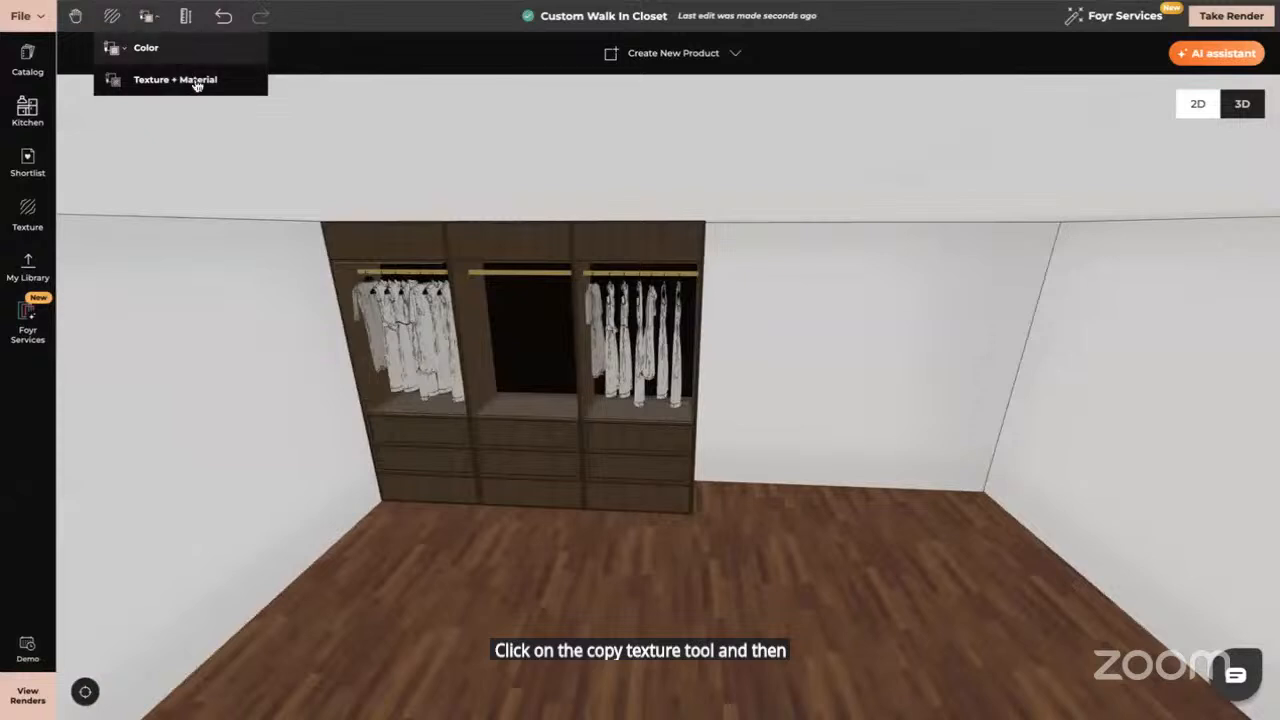
left_click(197, 82)
left_click(526, 252)
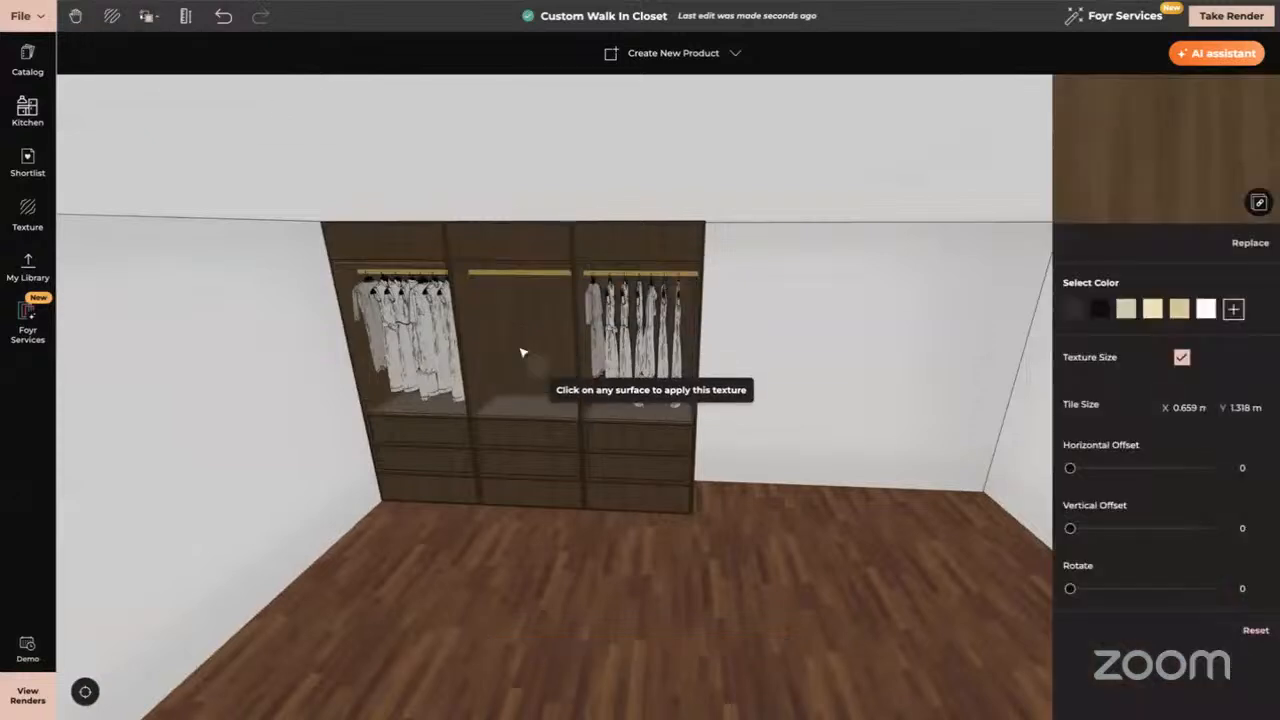
left_click(1233, 309)
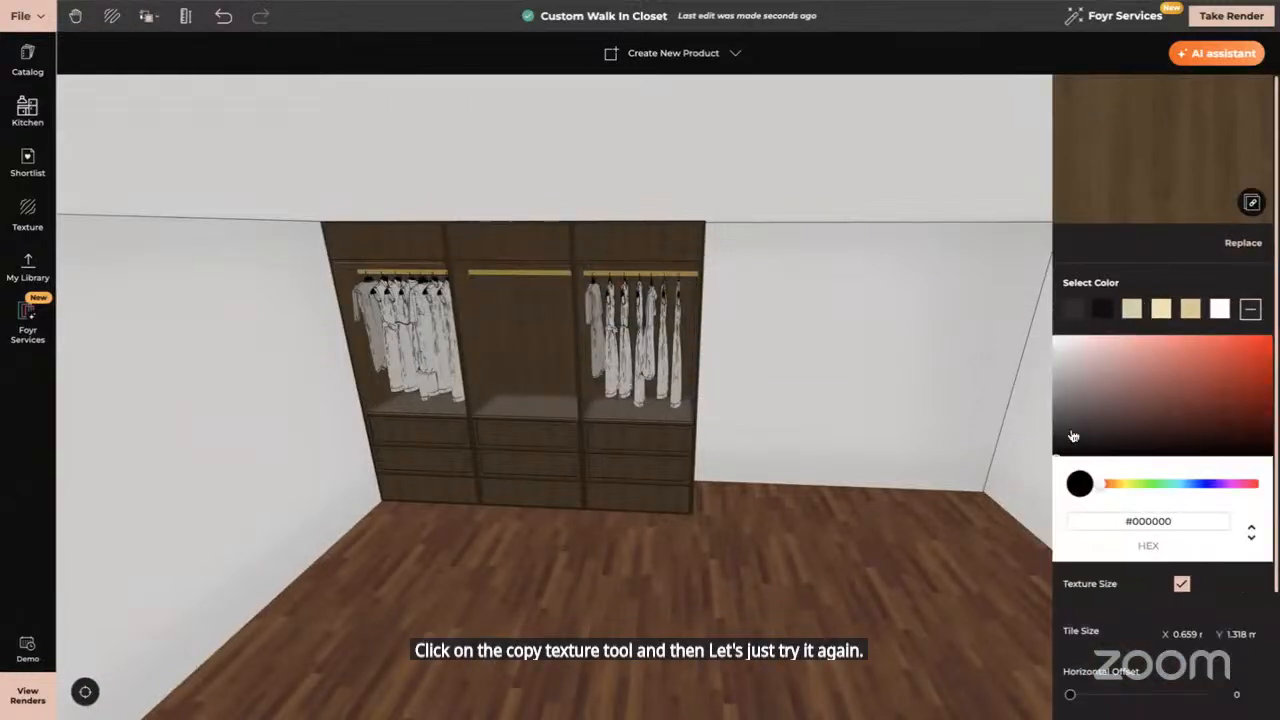
left_click(1057, 436)
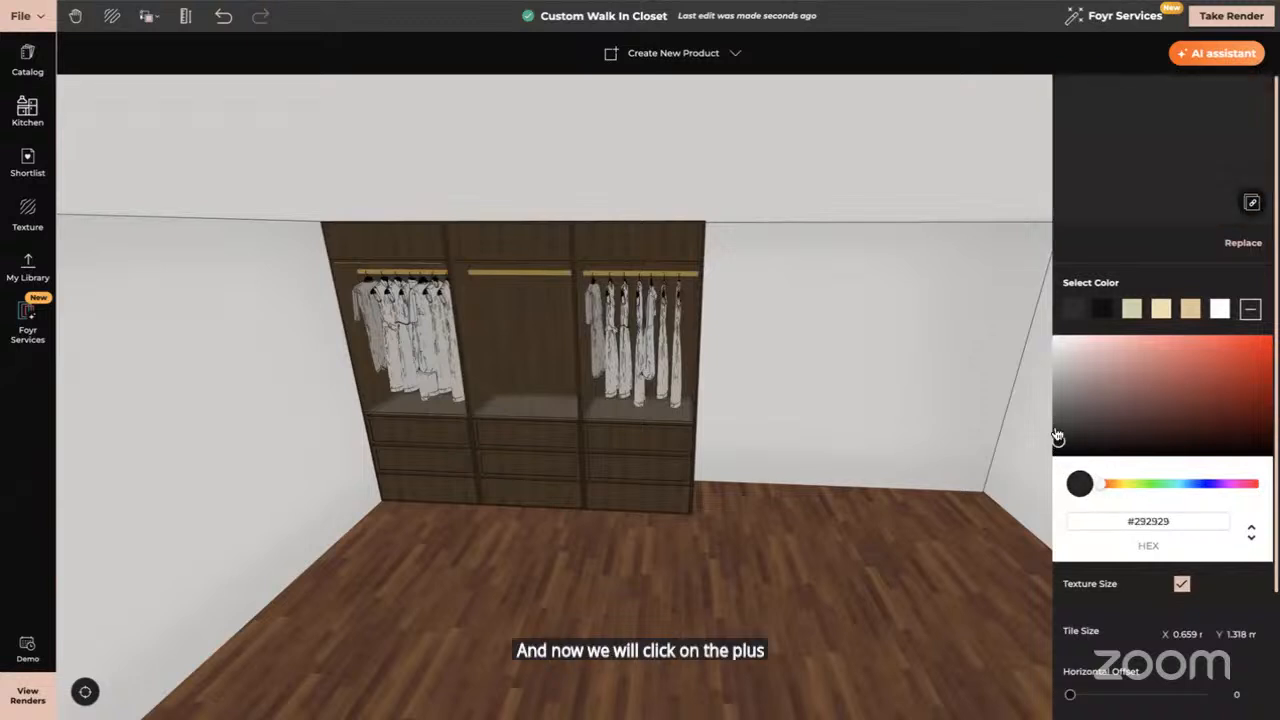
mouse_move(1057, 436)
left_mouse_down()
mouse_move(1080, 390)
mouse_move(1122, 393)
mouse_move(1090, 428)
mouse_move(1085, 361)
mouse_move(1097, 360)
mouse_move(1066, 349)
mouse_move(1057, 433)
mouse_move(1068, 407)
mouse_move(1099, 407)
mouse_move(1105, 434)
mouse_move(1062, 408)
left_mouse_up()
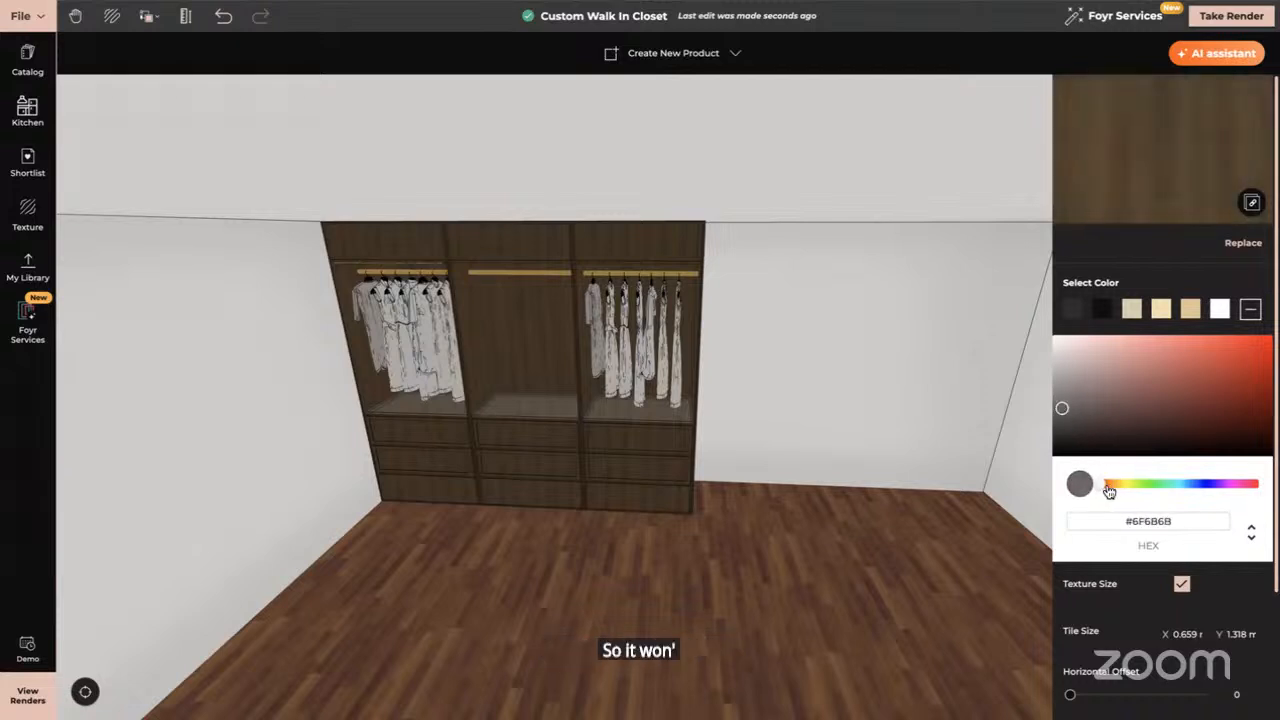
mouse_move(1108, 489)
left_mouse_down()
mouse_move(1134, 488)
mouse_move(1114, 487)
left_mouse_up()
mouse_move(1064, 412)
left_mouse_down()
mouse_move(1083, 422)
mouse_move(1087, 359)
mouse_move(1091, 381)
mouse_move(1056, 426)
left_mouse_up()
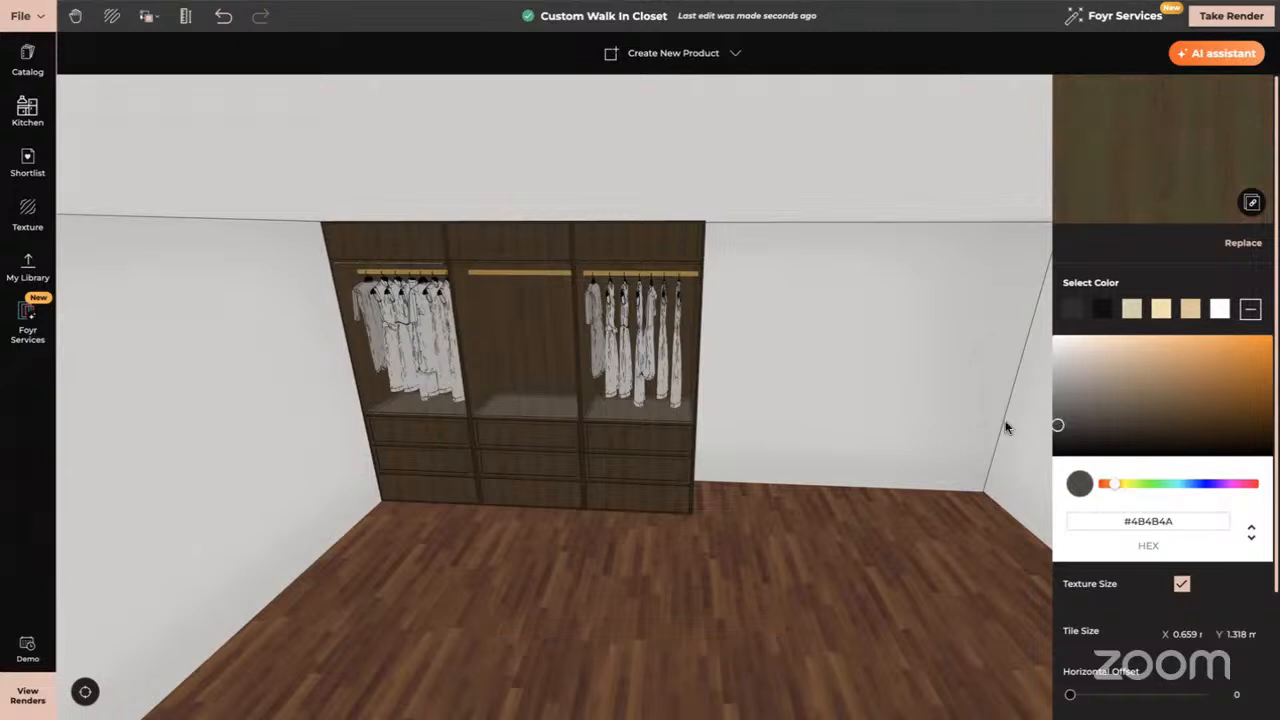
key("Escape")
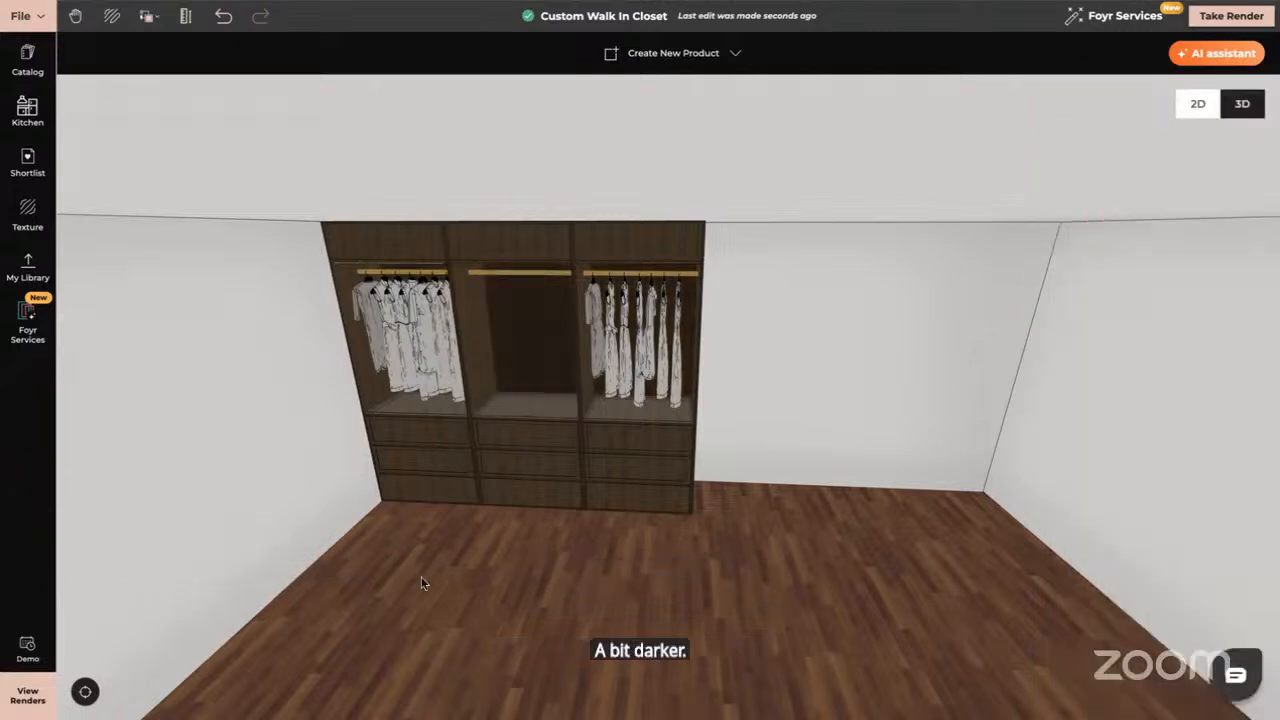
left_click_drag(421, 583, 432, 553)
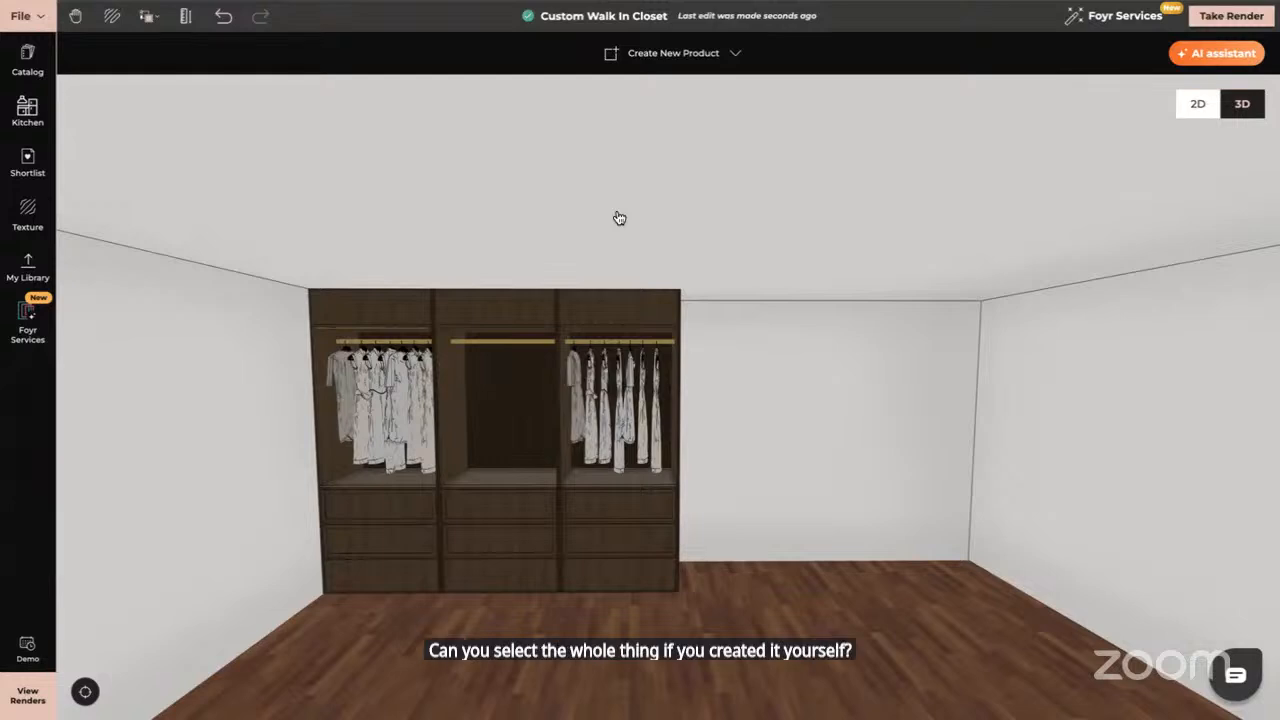
Select the left dark walnut wardrobe bay in the 3D view
left_click(395, 531)
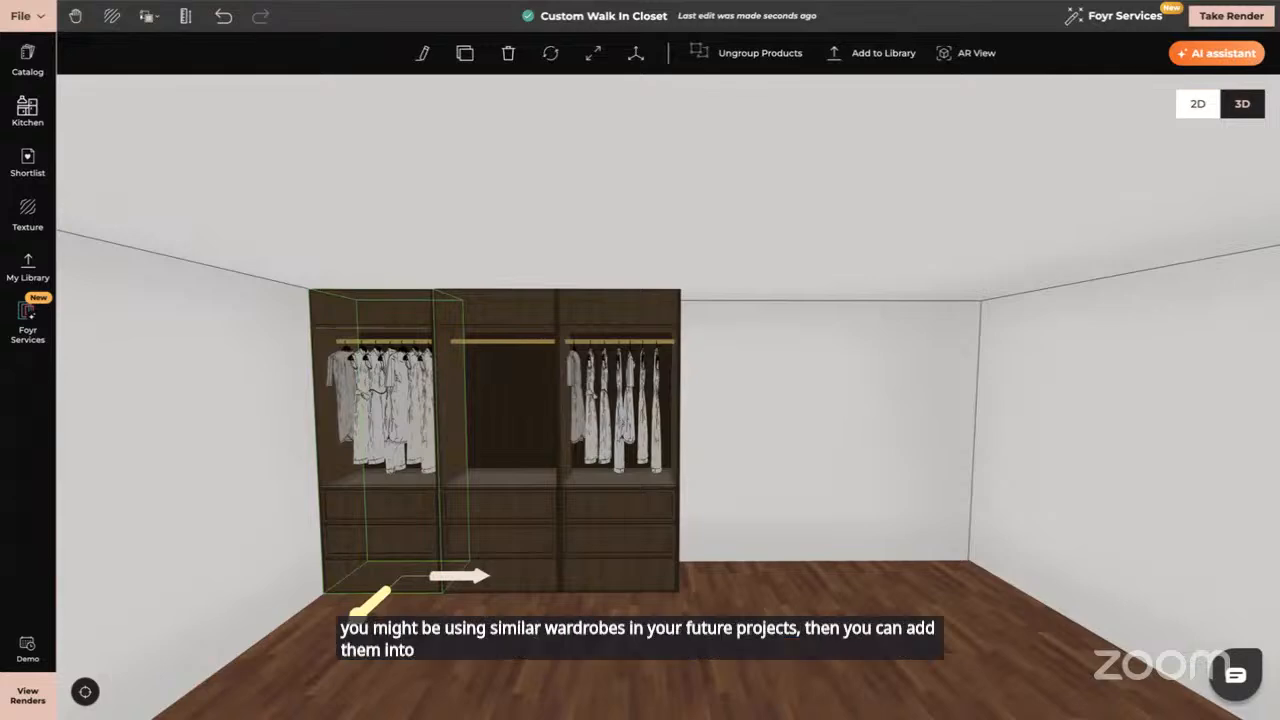
left_click(866, 55)
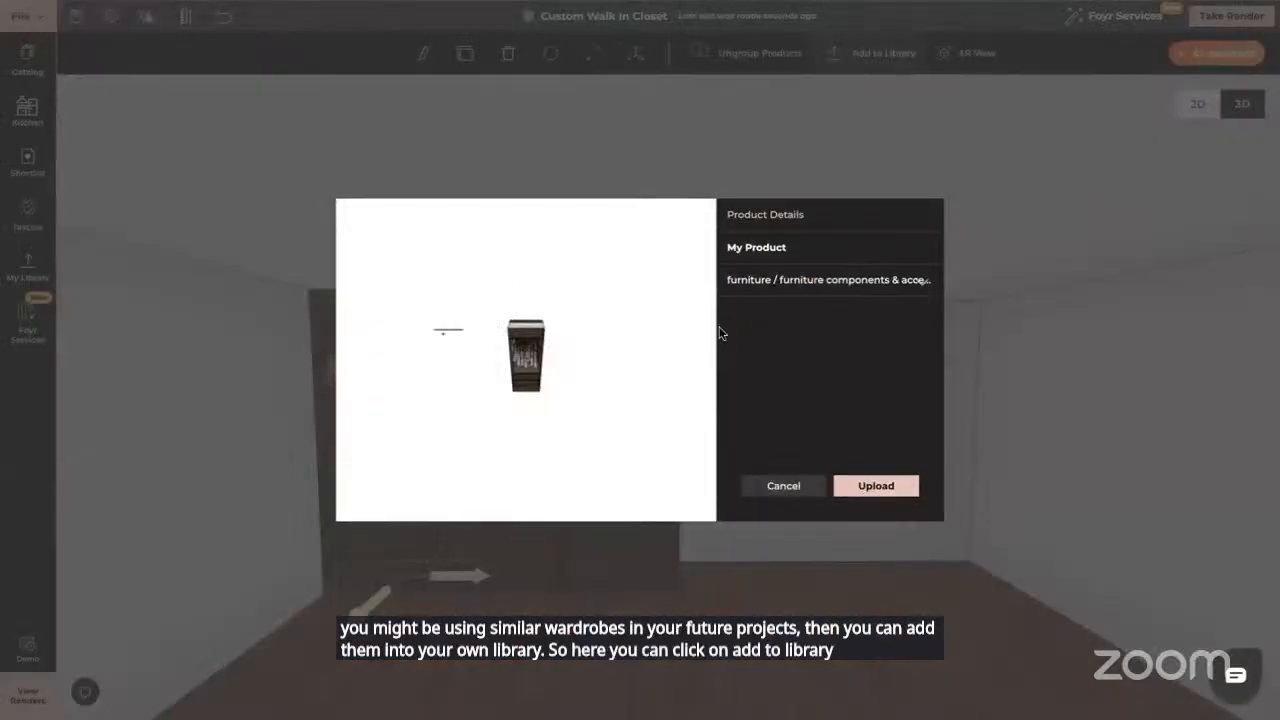
left_click(787, 486)
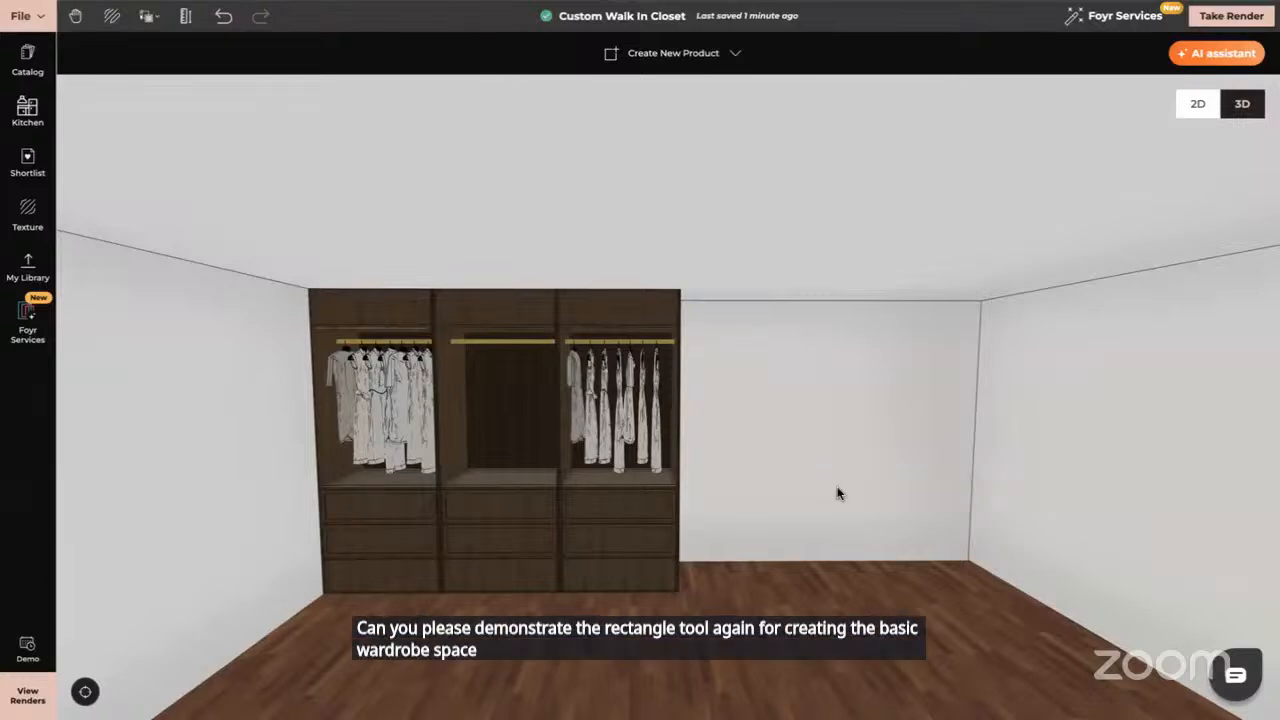
Bring the empty back wall into a head-on view with nothing selected
left_click_drag(883, 514, 1069, 513)
double_click(997, 429)
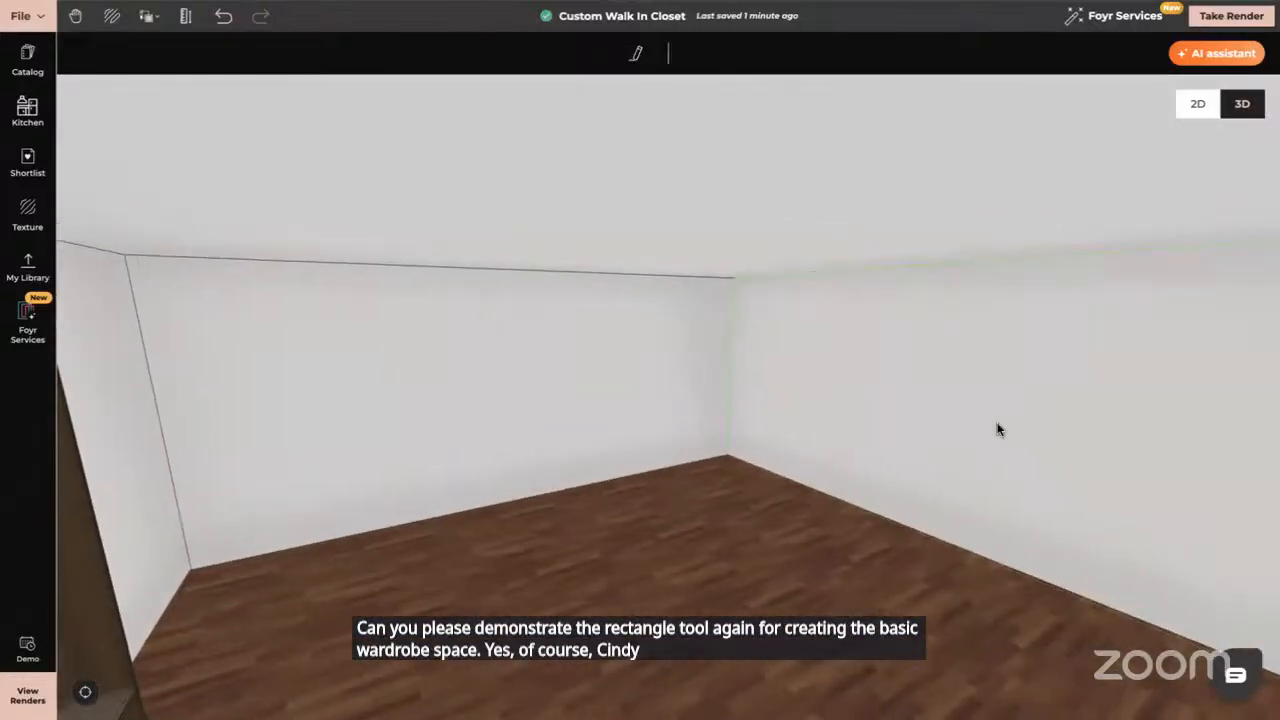
left_click(10, 483)
scroll(537, 425, "down", 1)
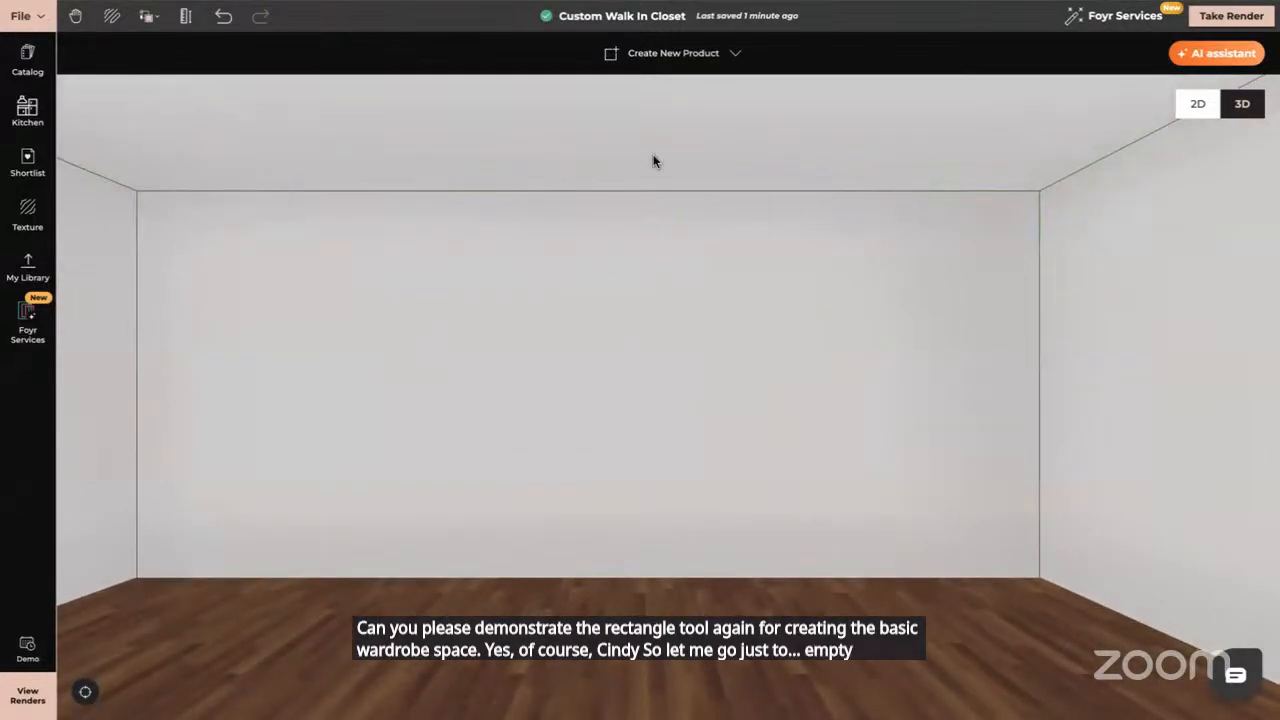
Create a self-made product and trace a rectangle from the wall's top-left to bottom-right corner
left_click(680, 53)
left_click(678, 96)
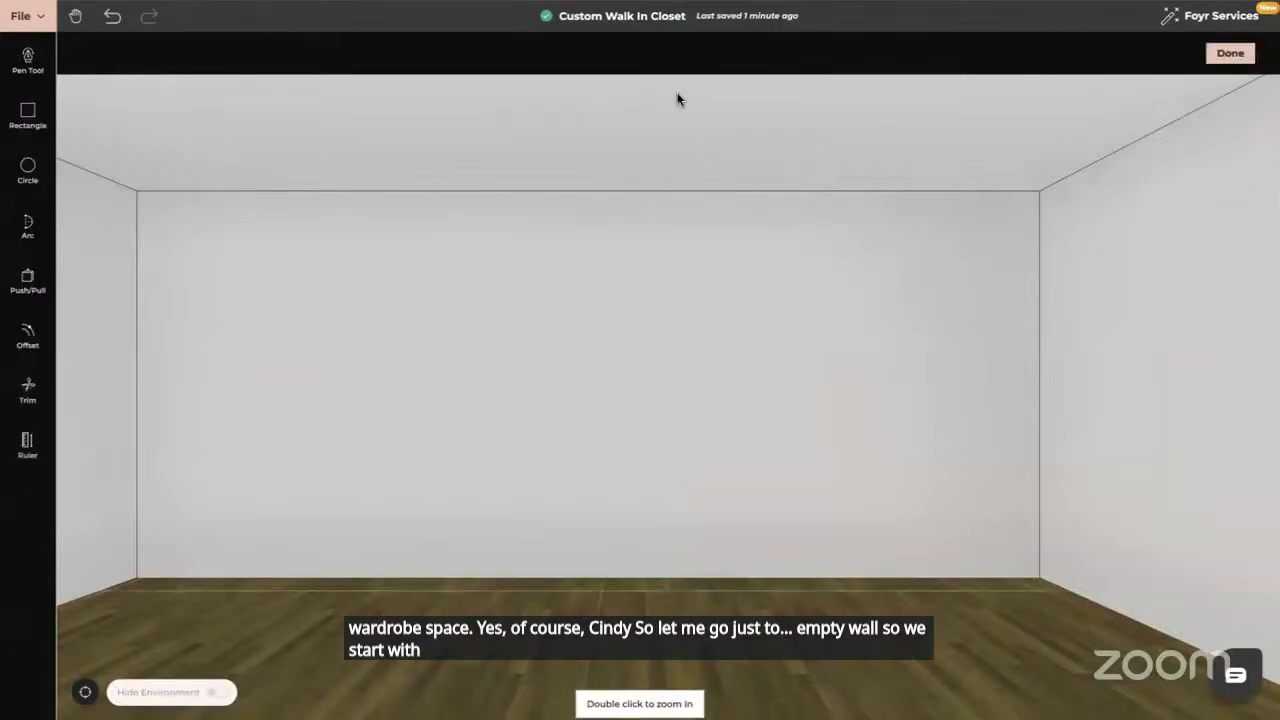
left_click(28, 113)
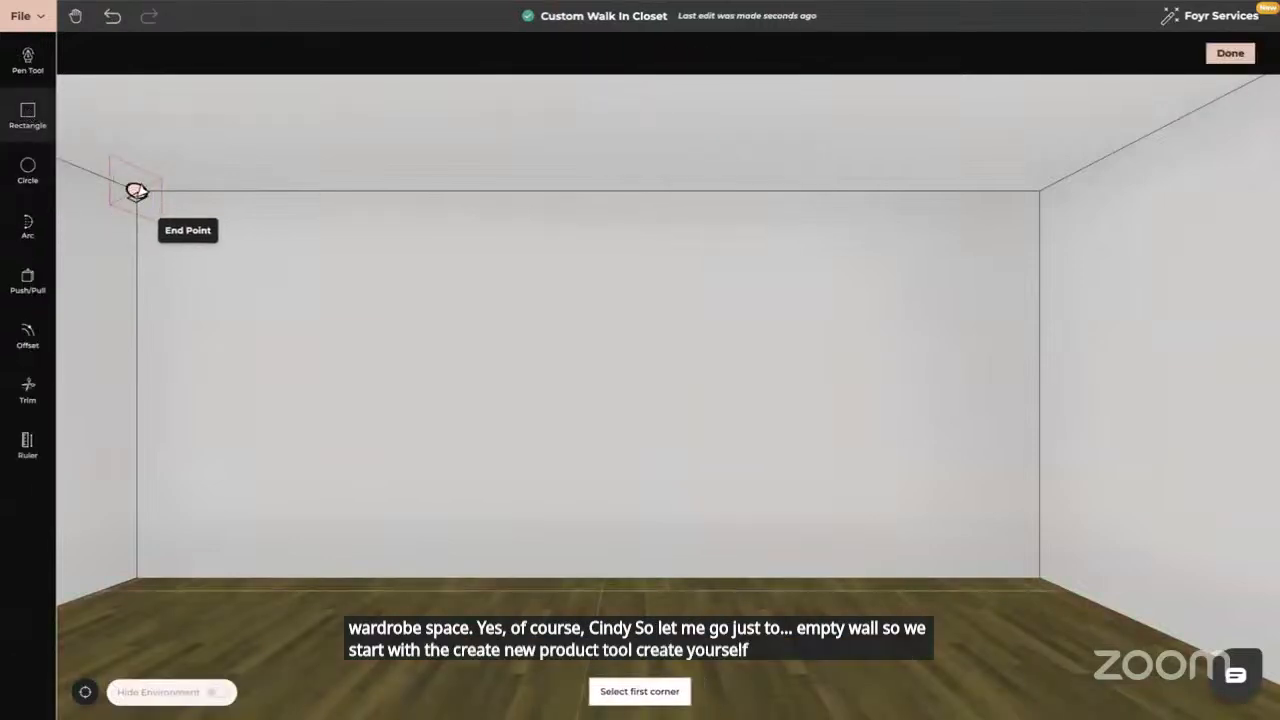
left_click(136, 190)
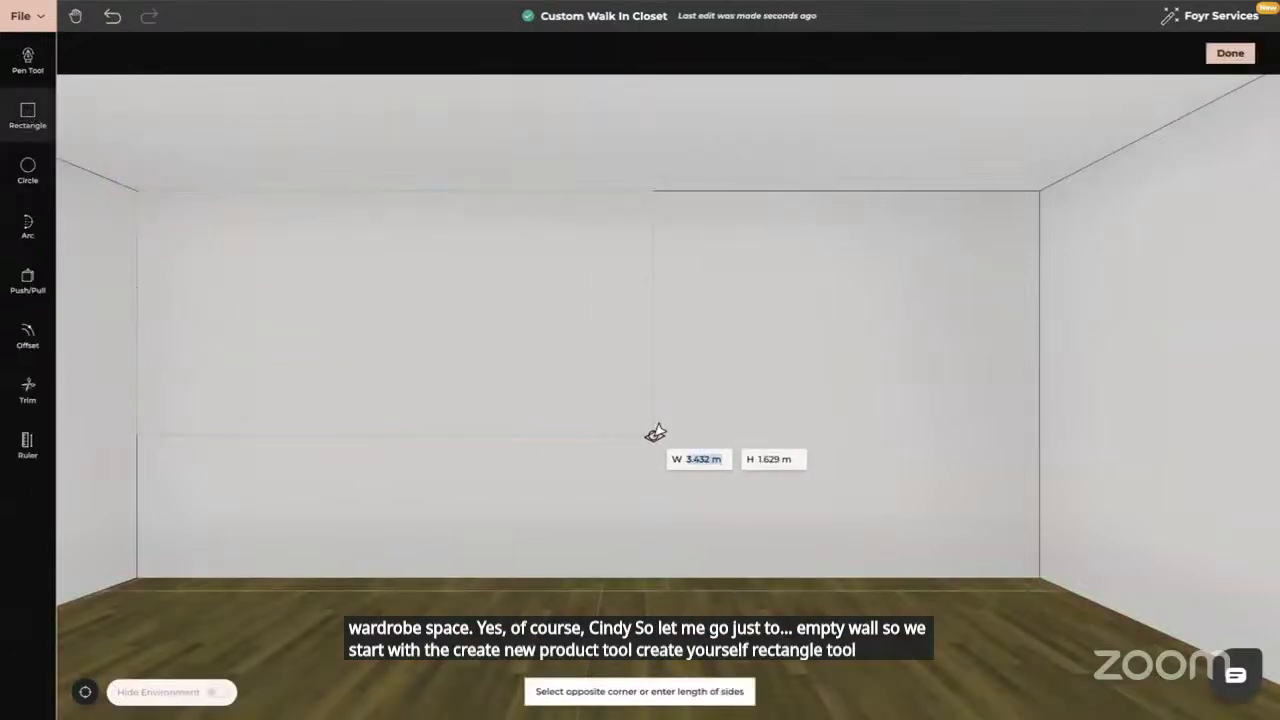
left_click(1039, 574)
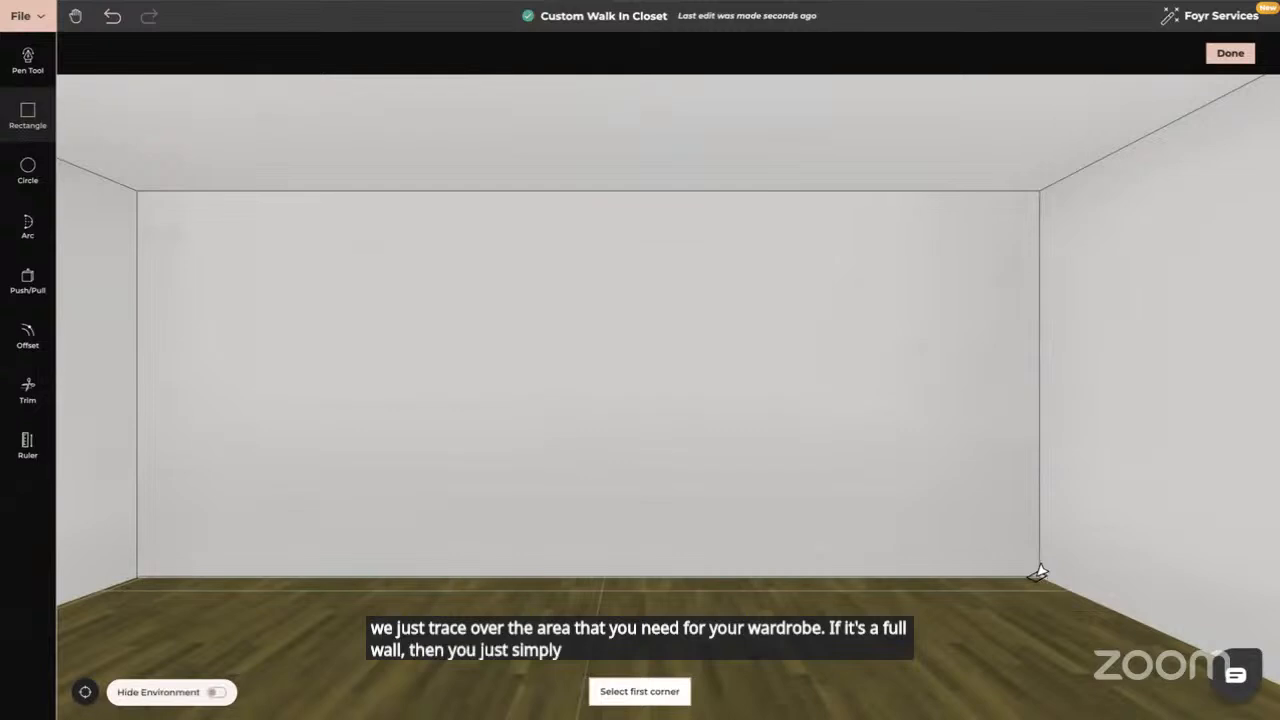
key("Escape")
left_click_drag(1039, 574, 914, 580)
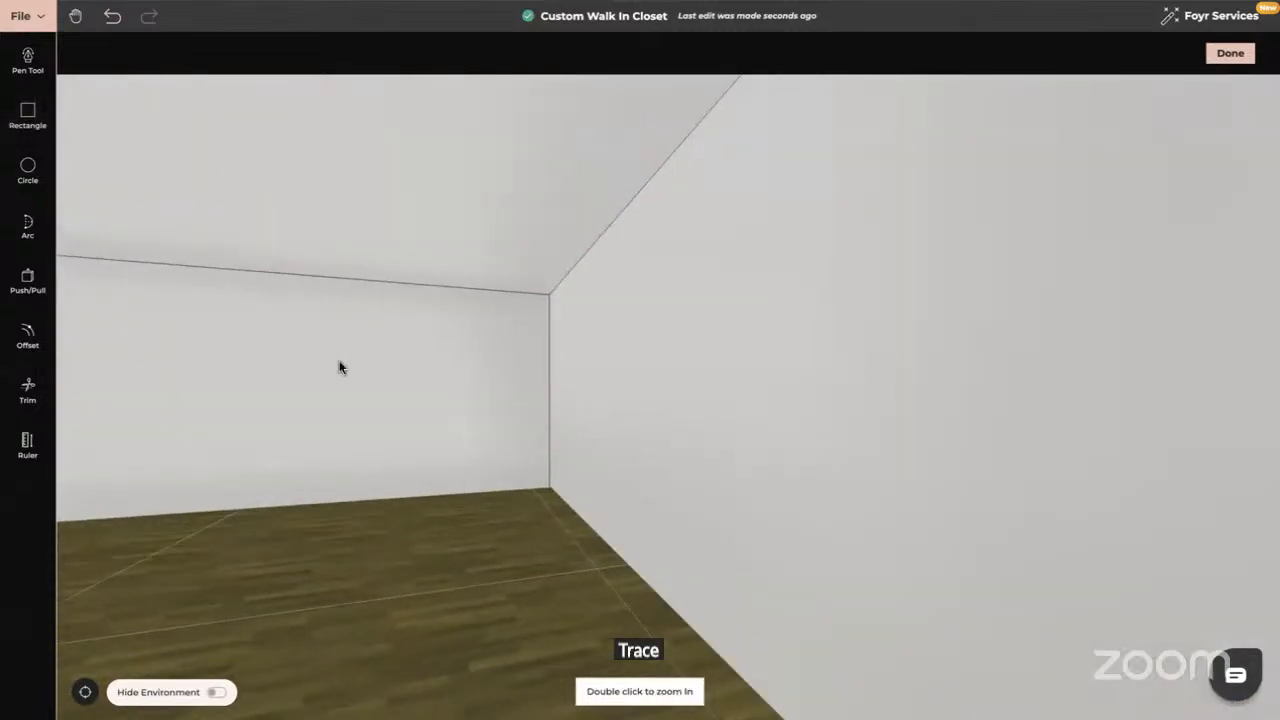
Push/Pull the traced back-wall rectangle outward by the typed depth, then face the wall again
left_click(28, 279)
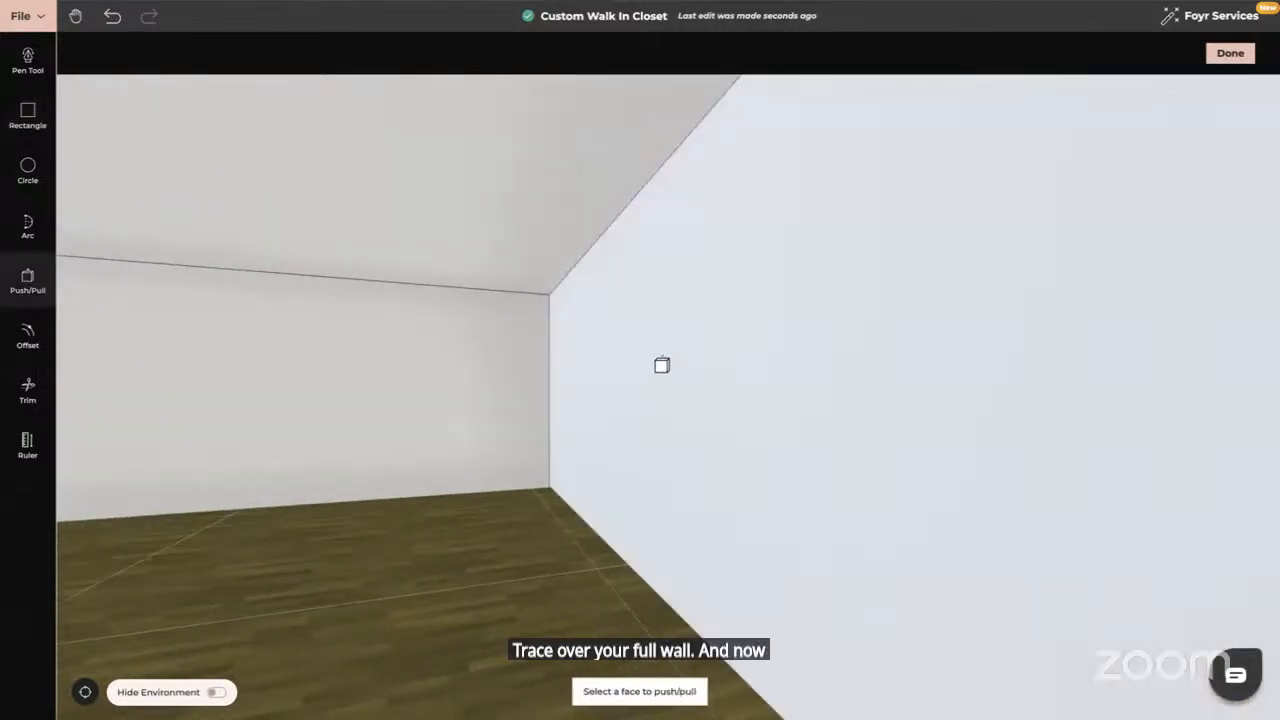
left_click(658, 366)
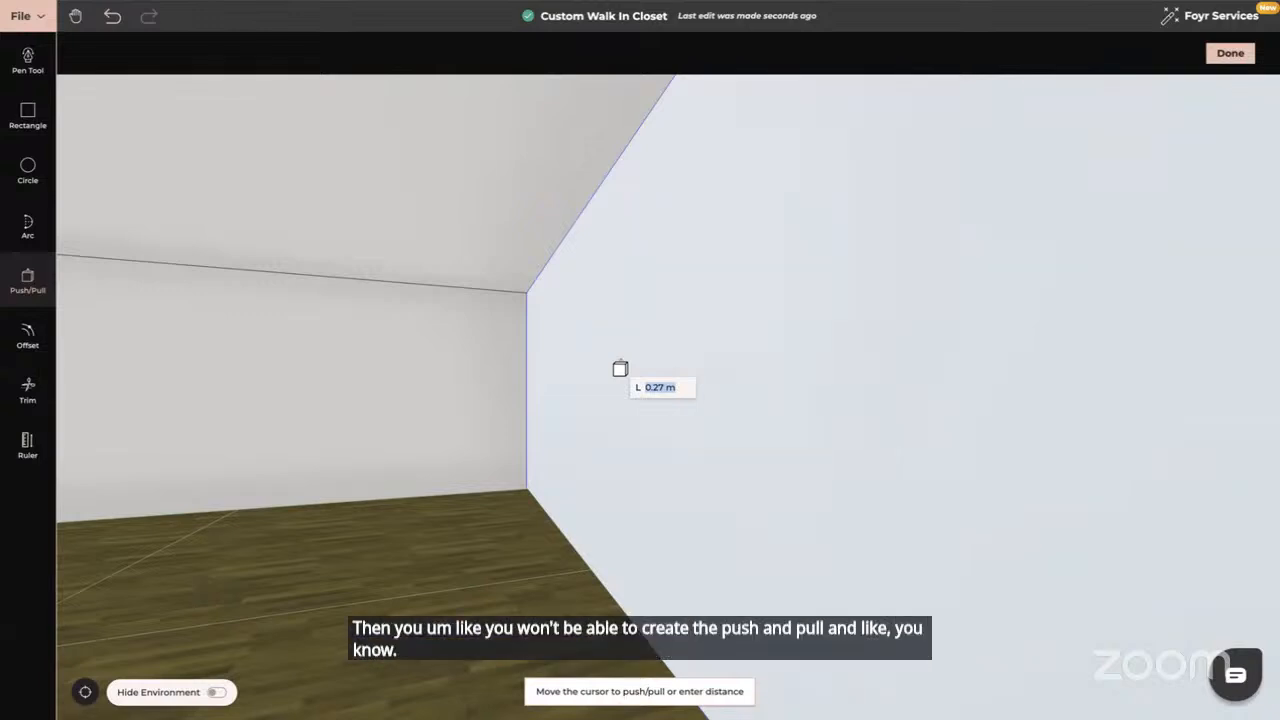
type("0.64")
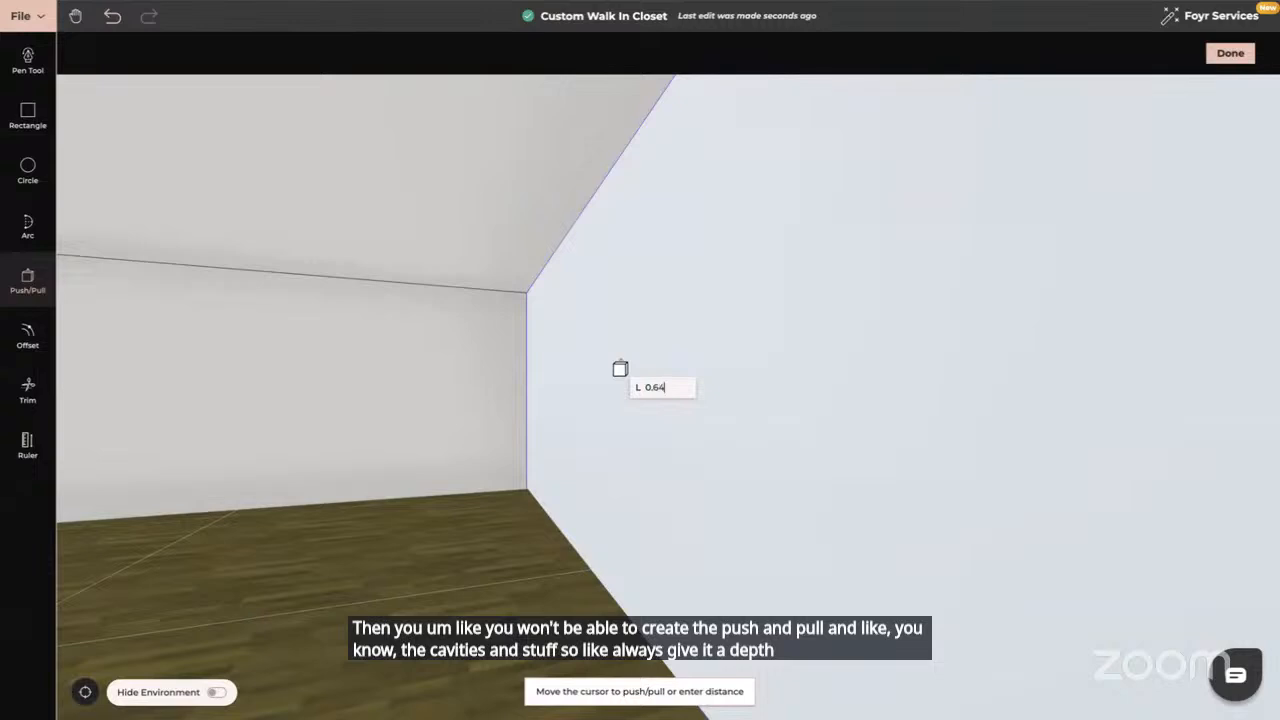
key("Return")
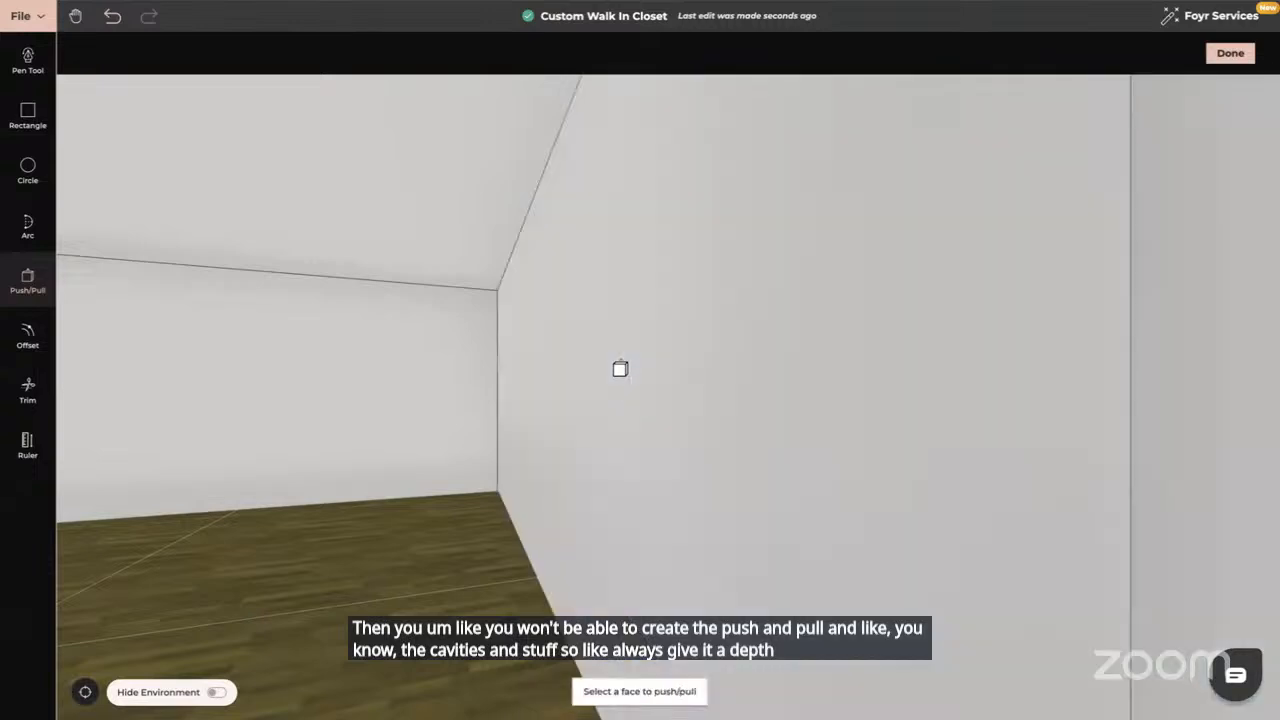
left_click_drag(461, 377, 663, 371)
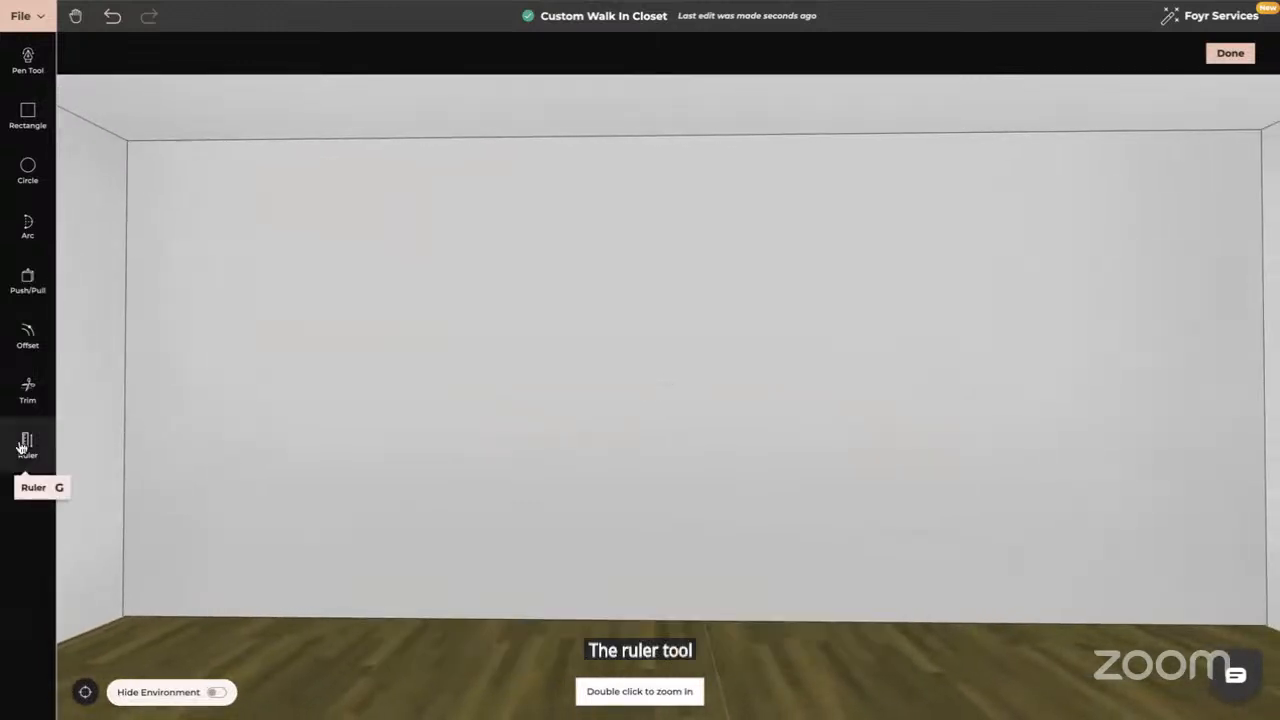
Line-offset the wall's left edge by 1 m twice, adding the first two vertical divisions
left_click(18, 345)
left_click(138, 53)
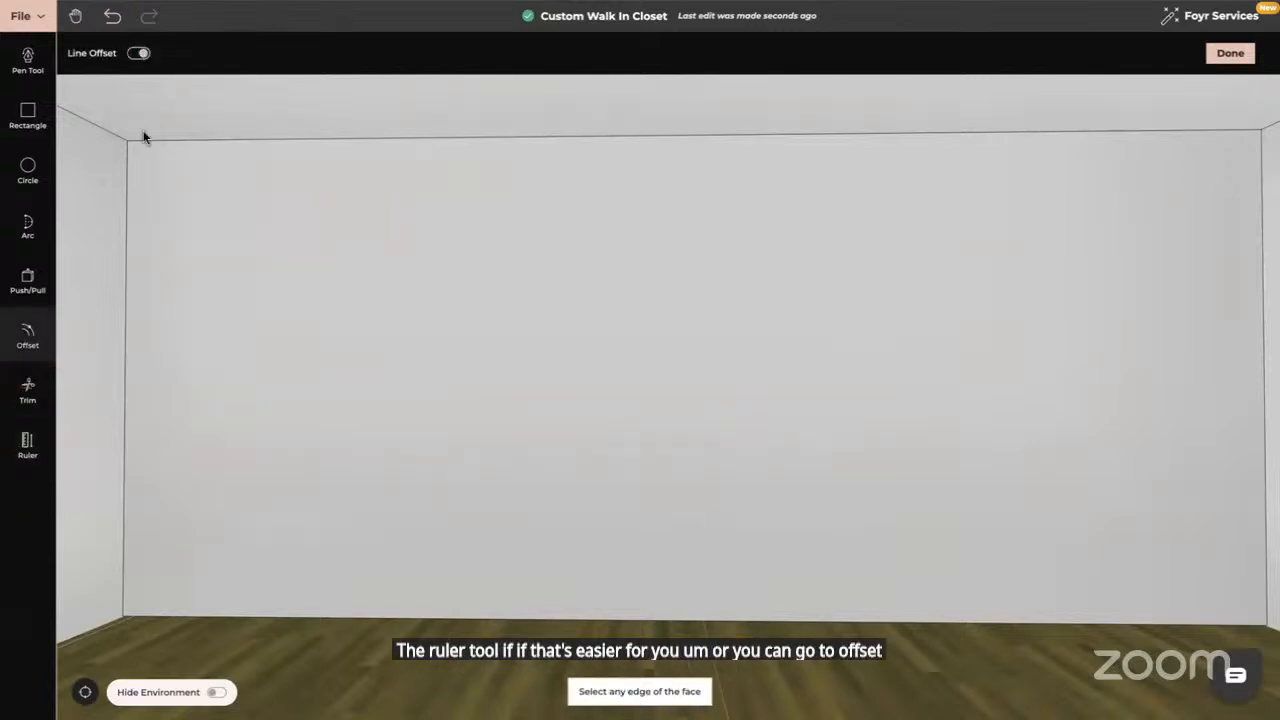
left_click(129, 218)
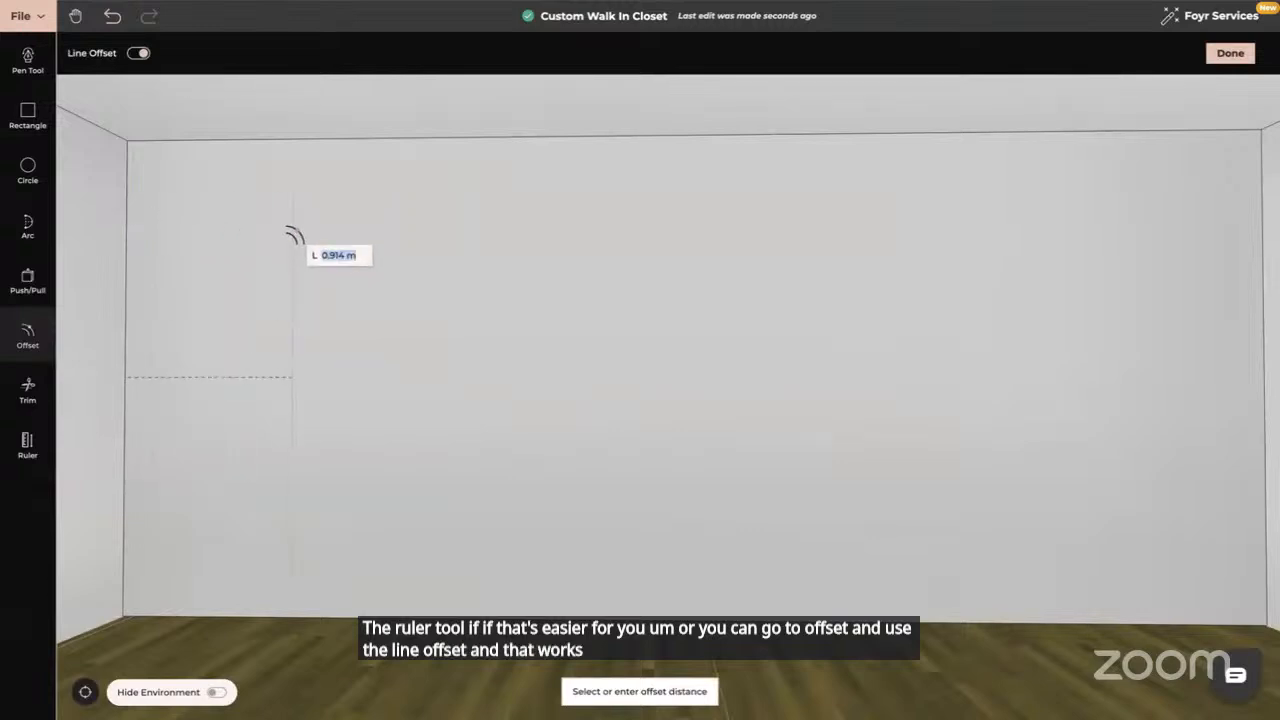
type("1")
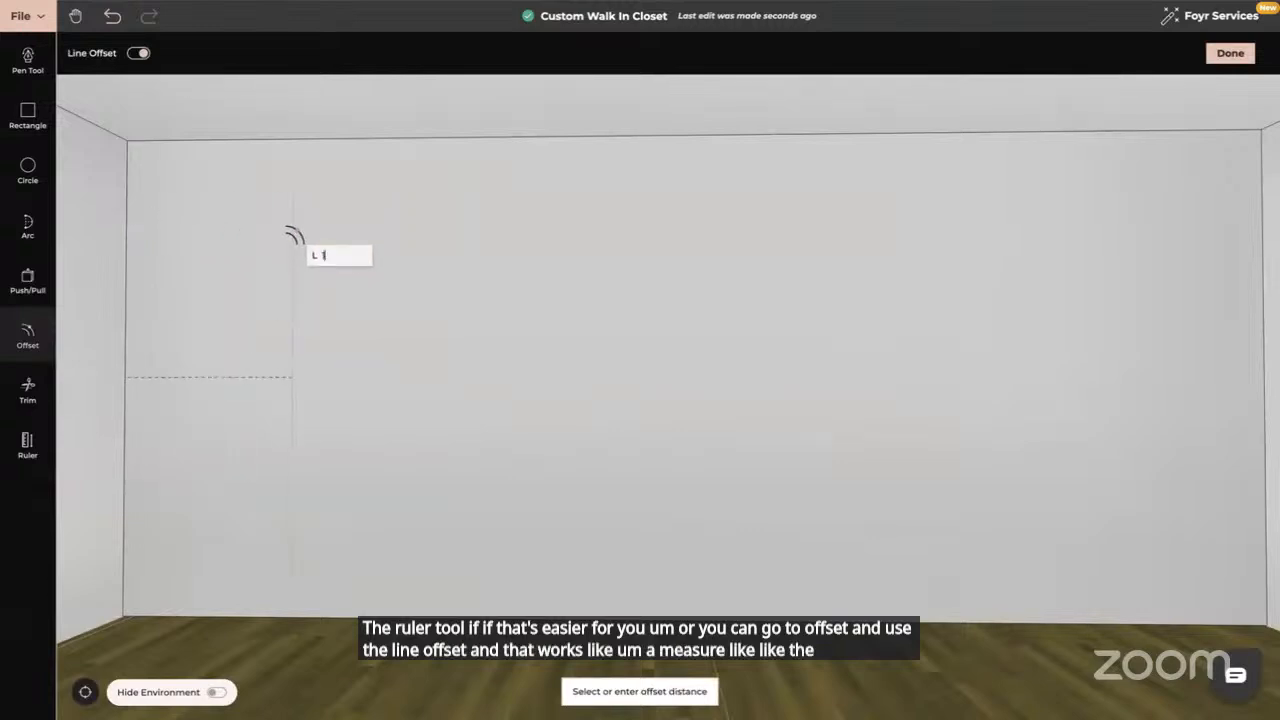
key("Return")
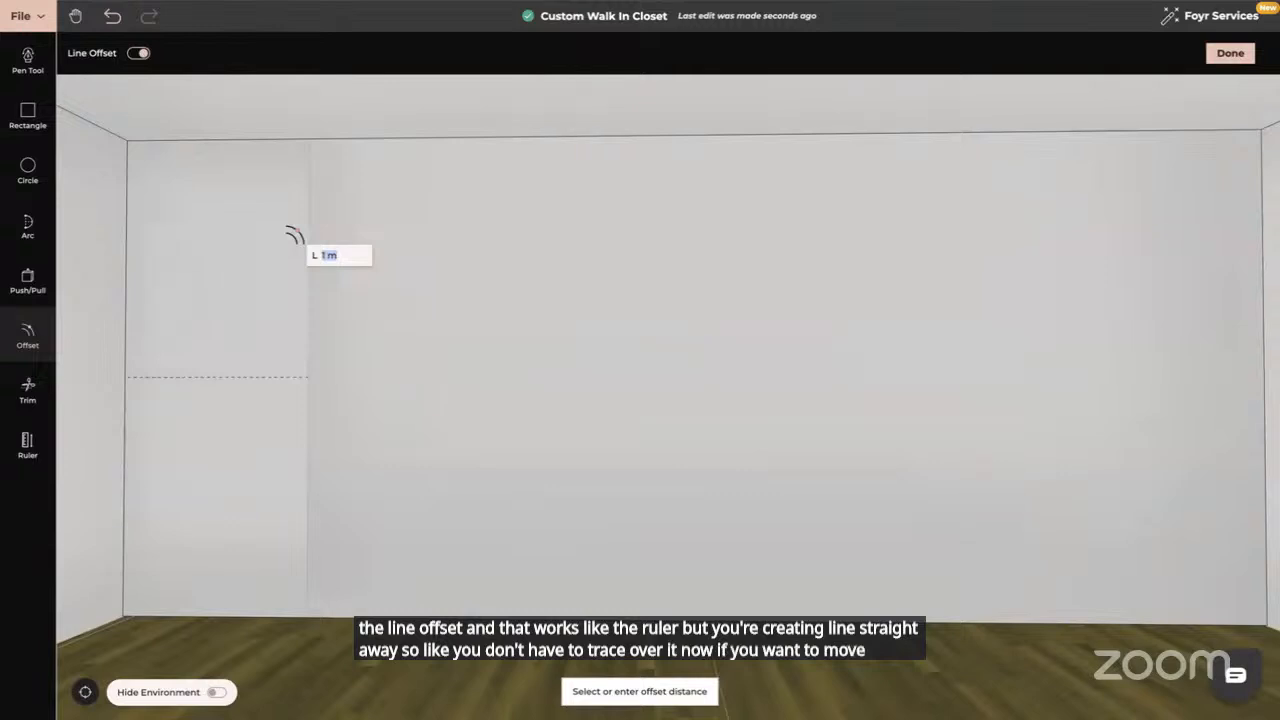
left_click(294, 237)
left_click(305, 233)
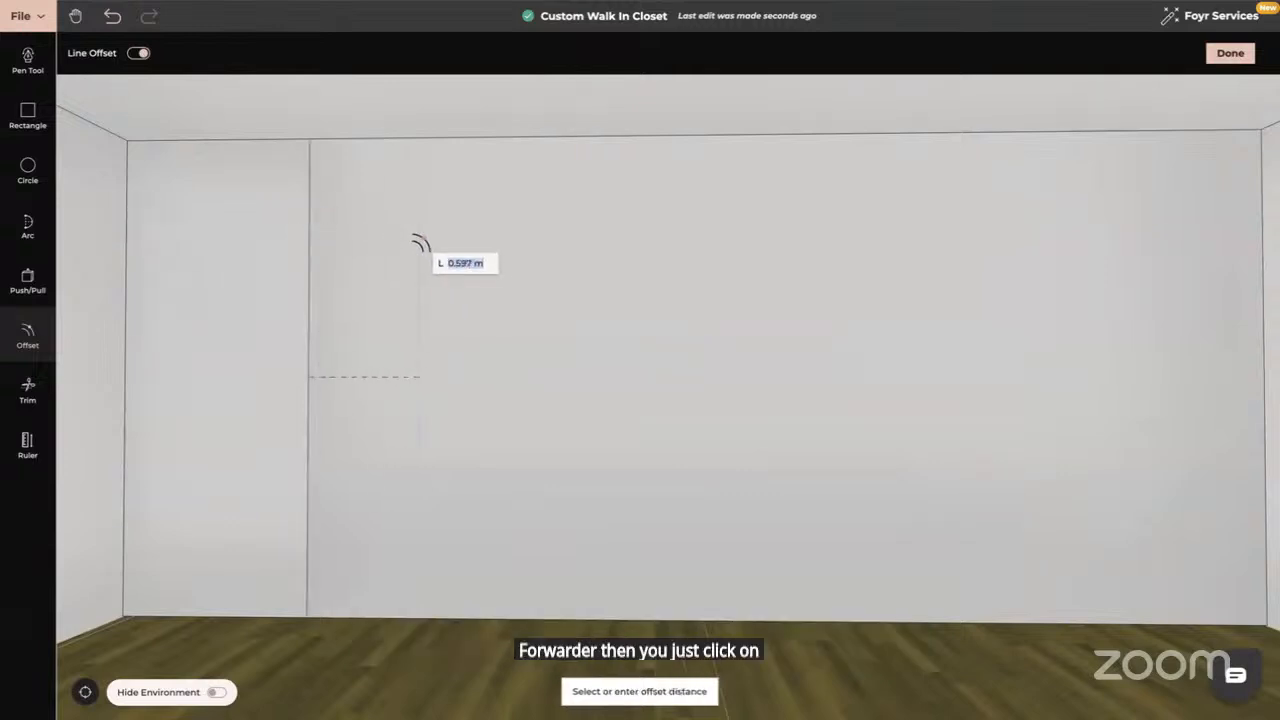
type("1")
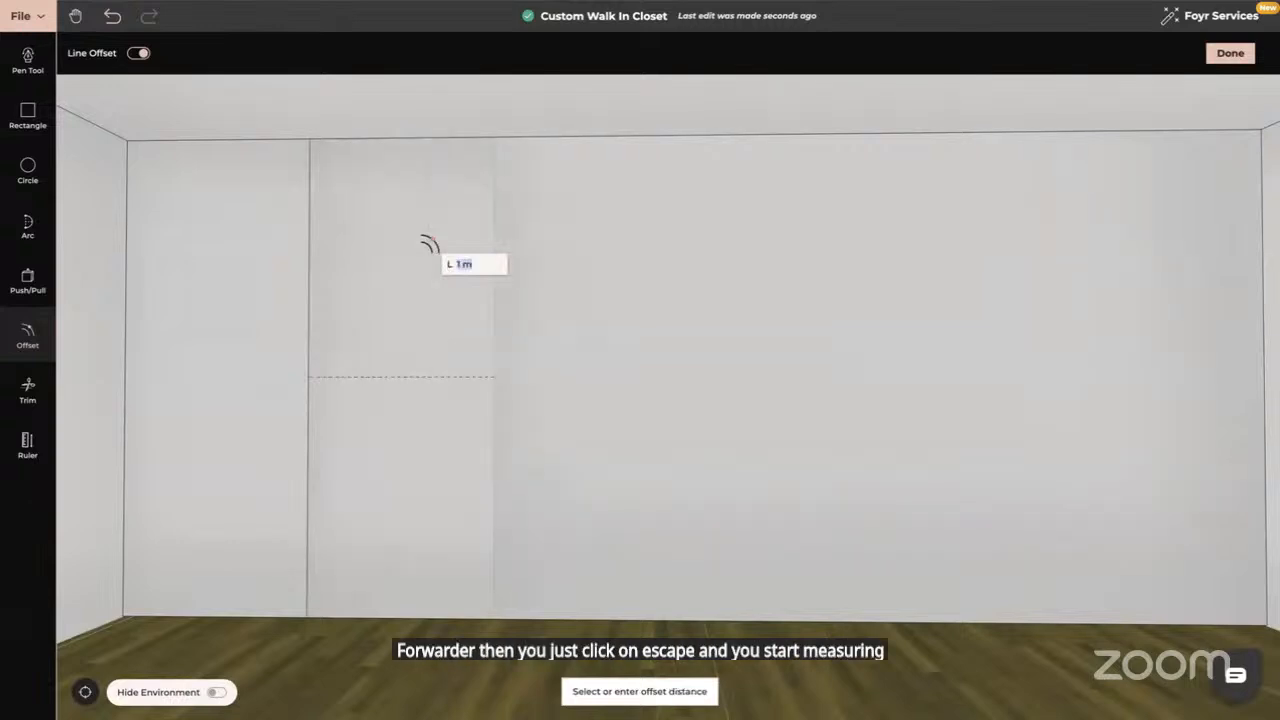
key("Return")
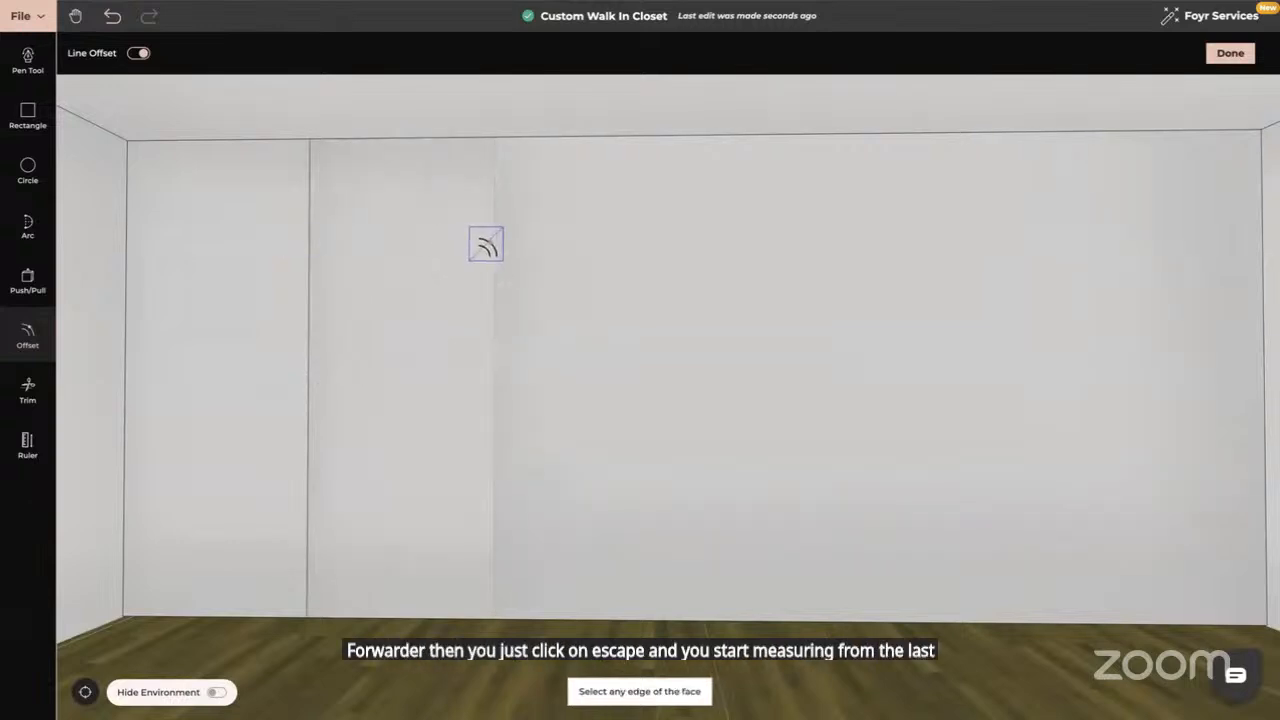
Add the third and fourth 1 m division lines, then exit the Offset tool
left_click(490, 250)
type("1m")
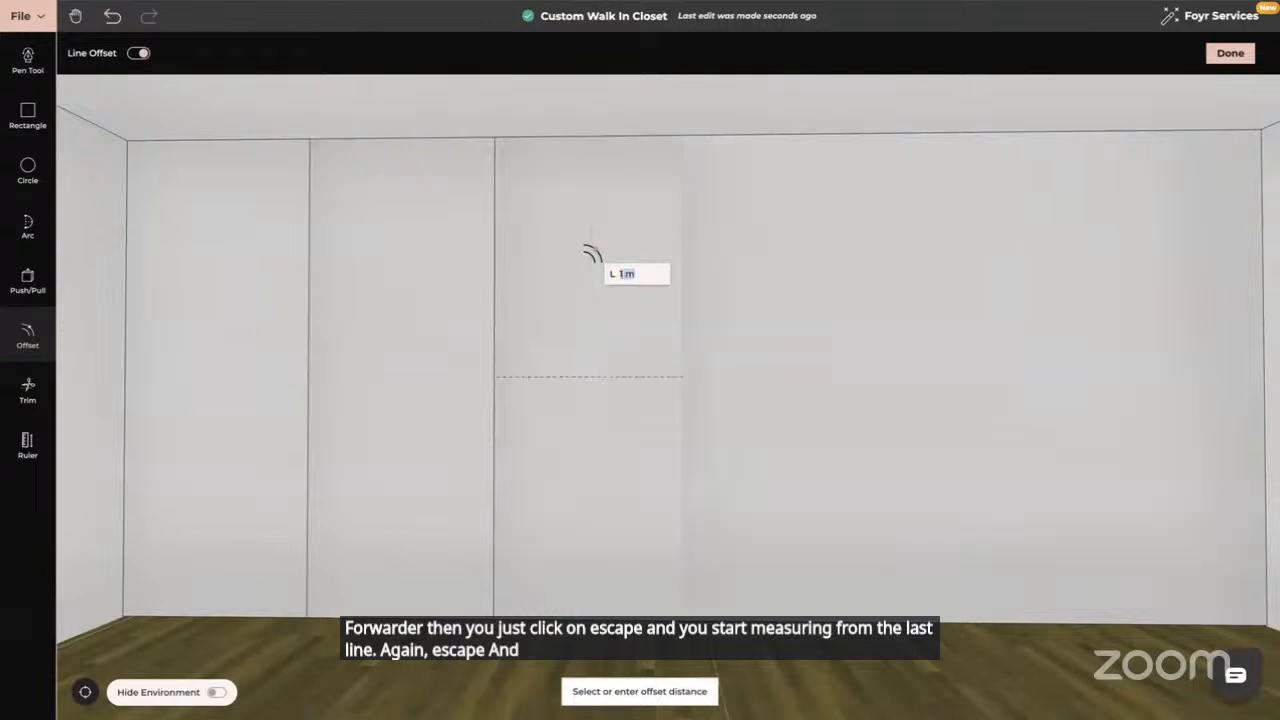
key("Return")
left_click(686, 252)
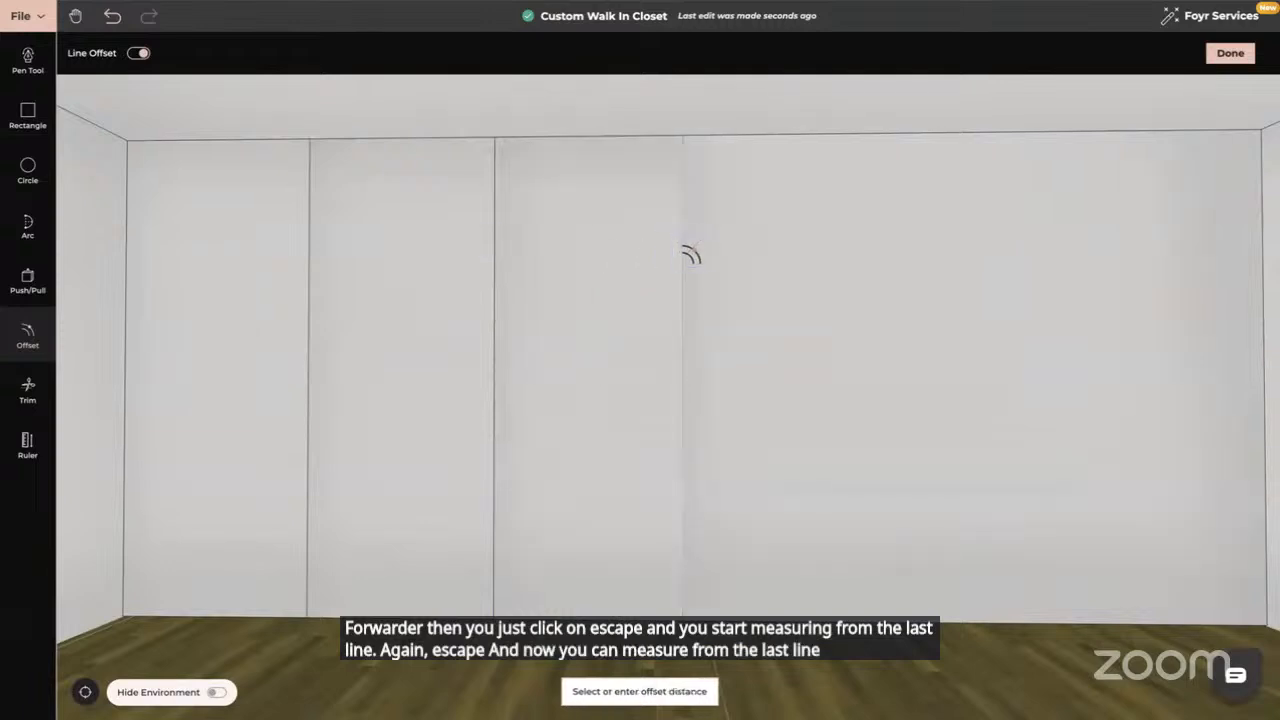
type("1")
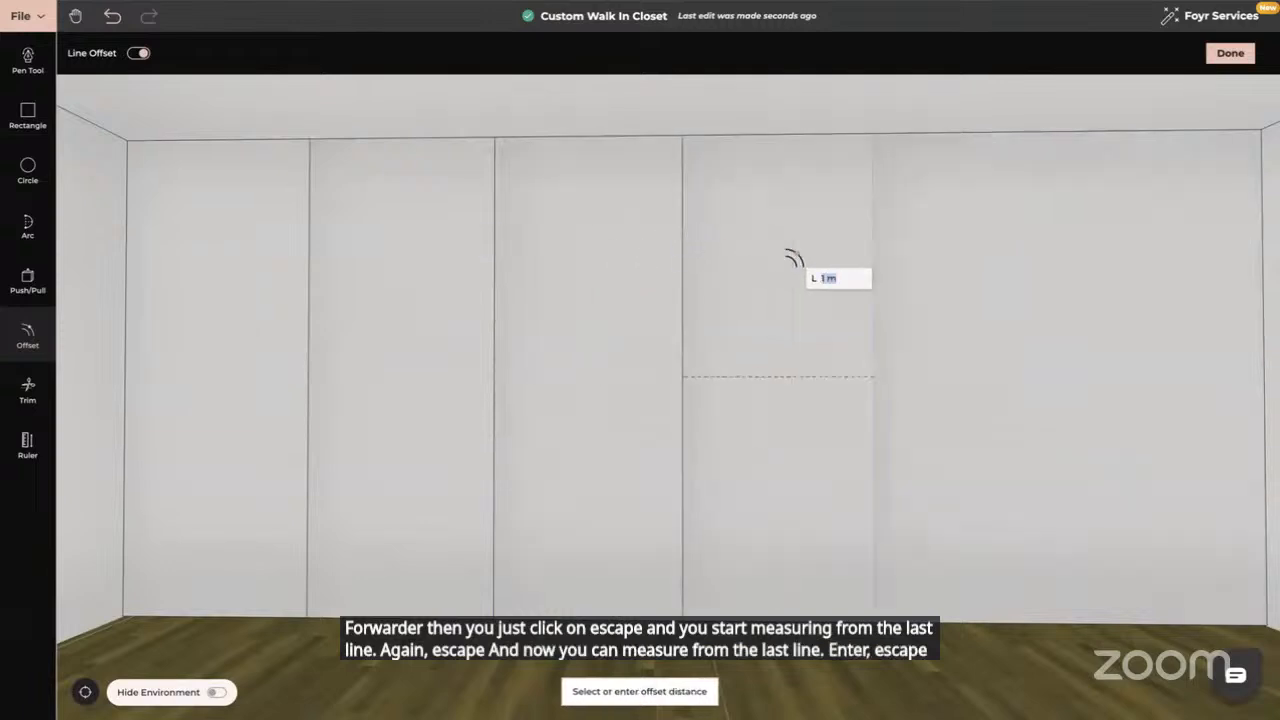
key("Return")
key("Escape")
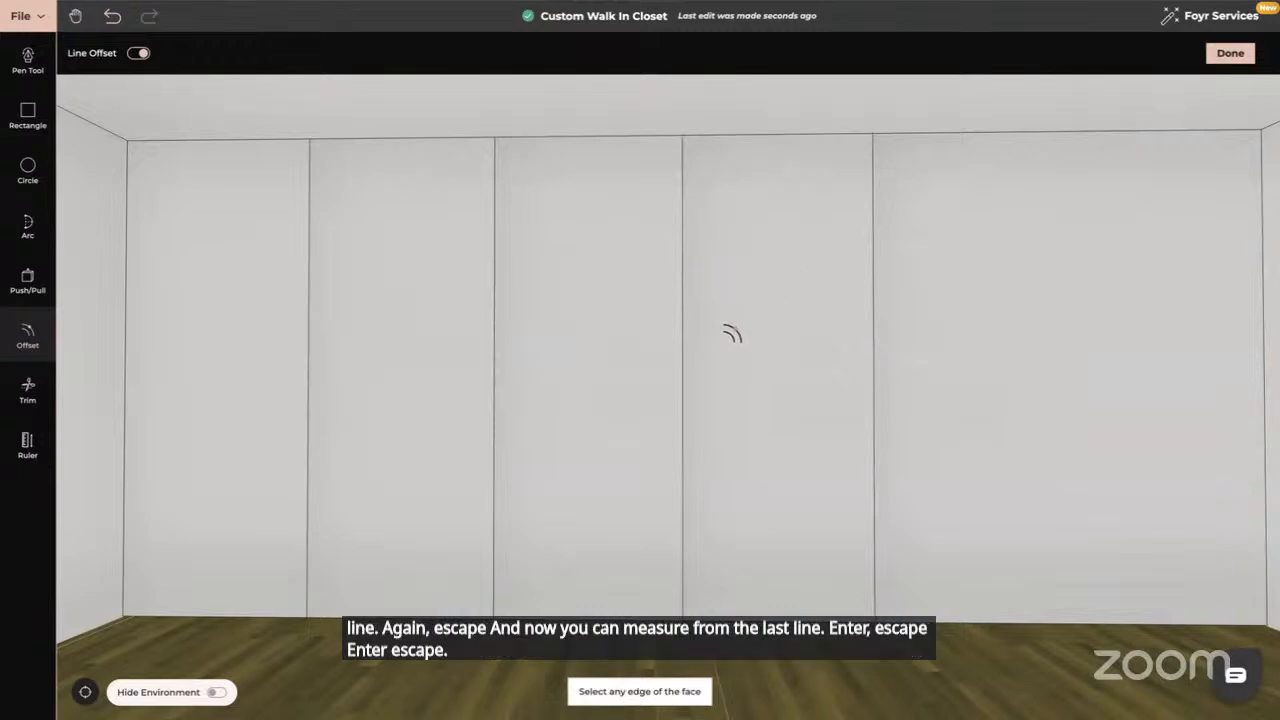
key("Escape")
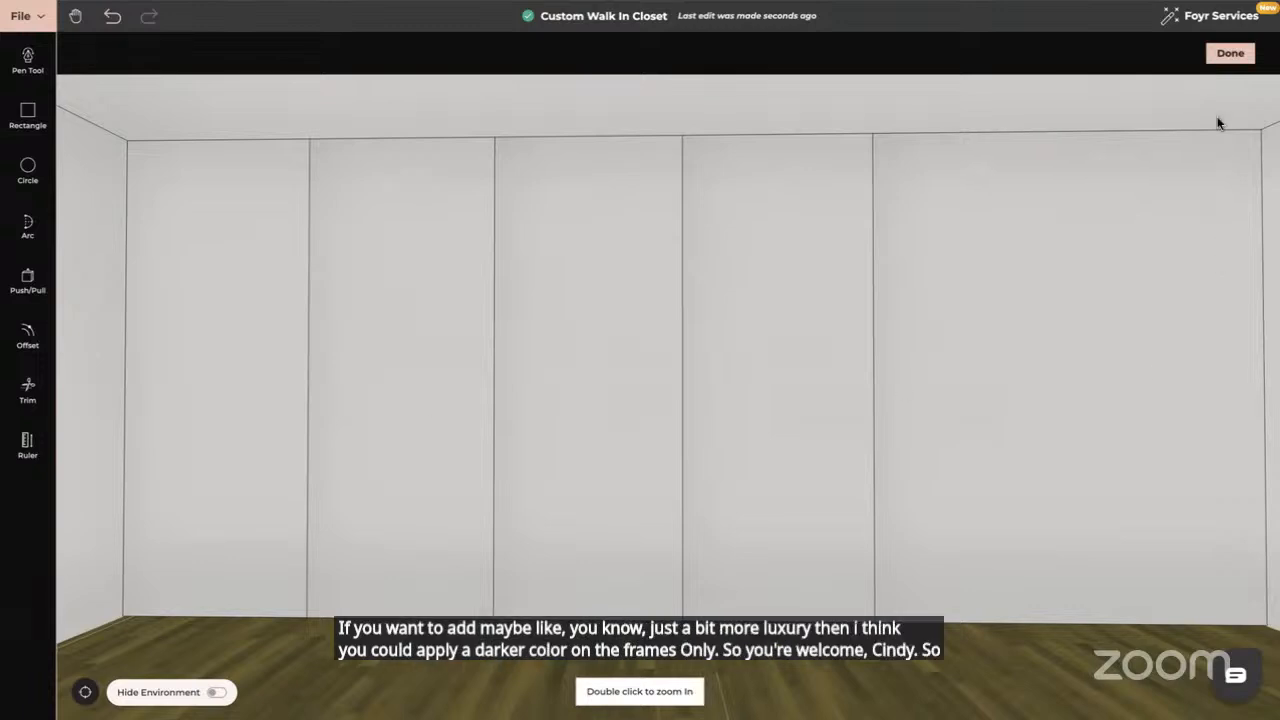
Close the panel wall editor, reset the view and fly into the closet unit's walnut wardrobes
left_click(1230, 53)
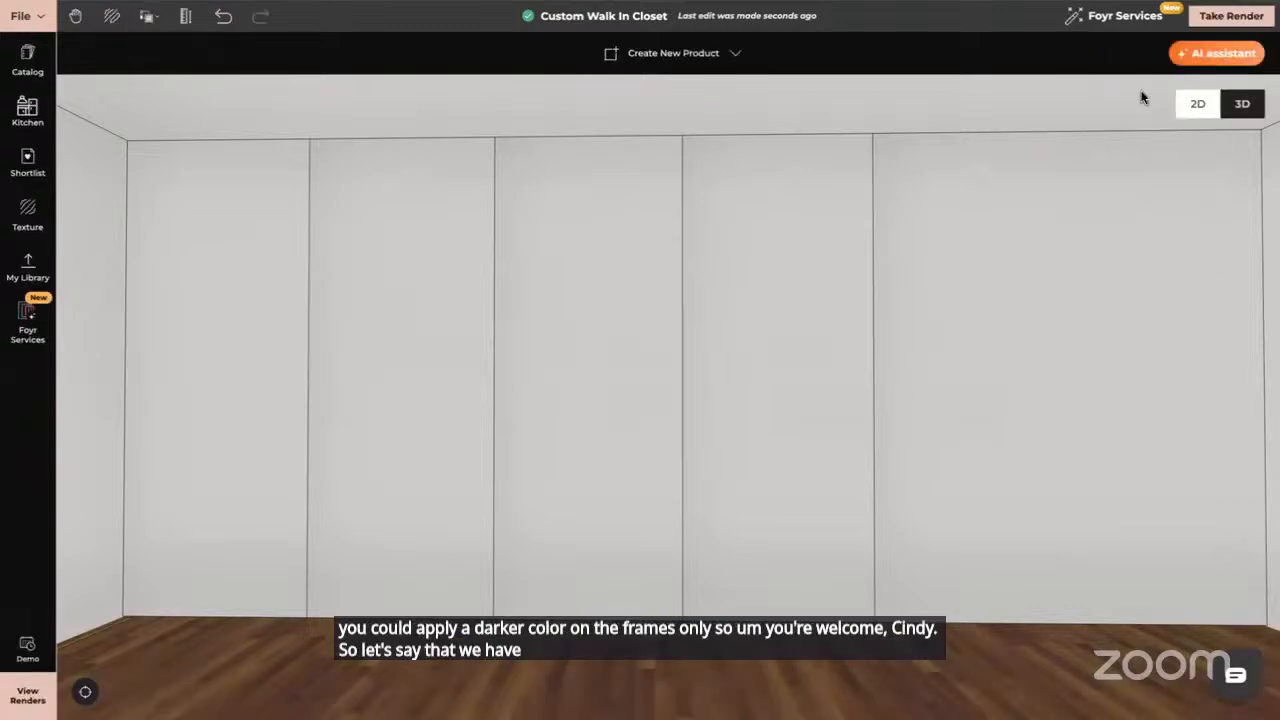
left_click(85, 691)
left_click(392, 466)
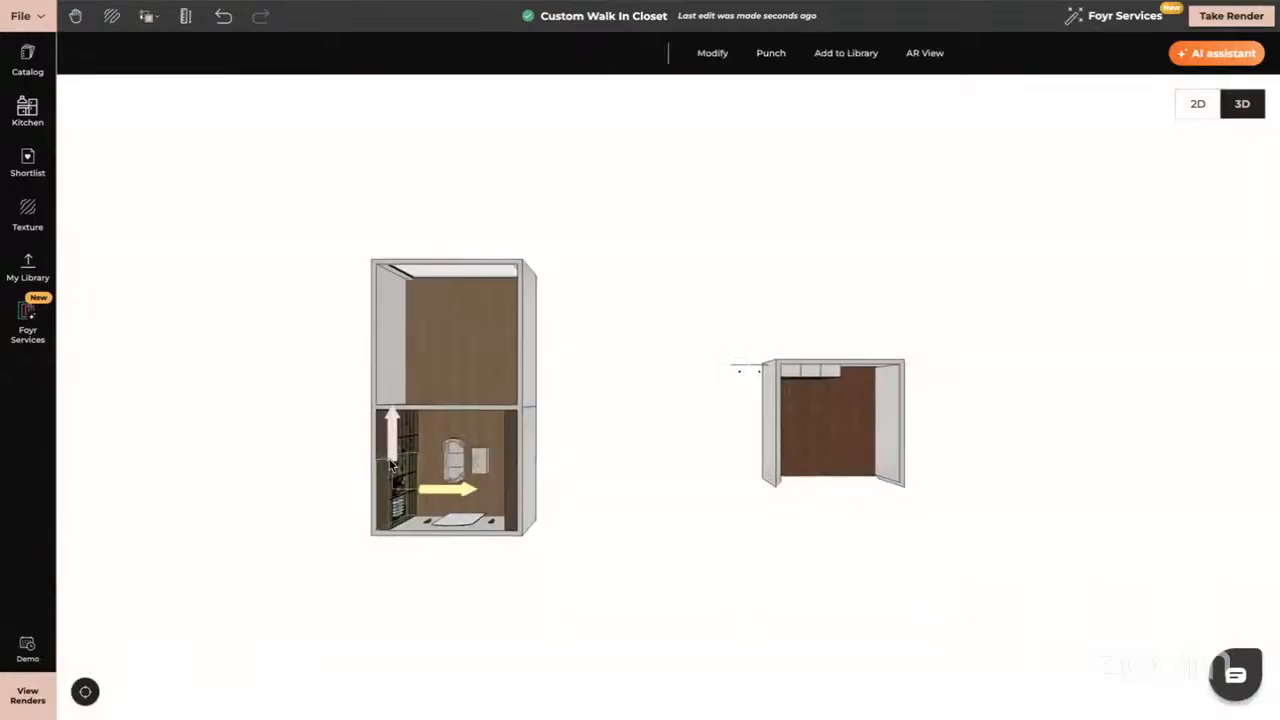
double_click(392, 466)
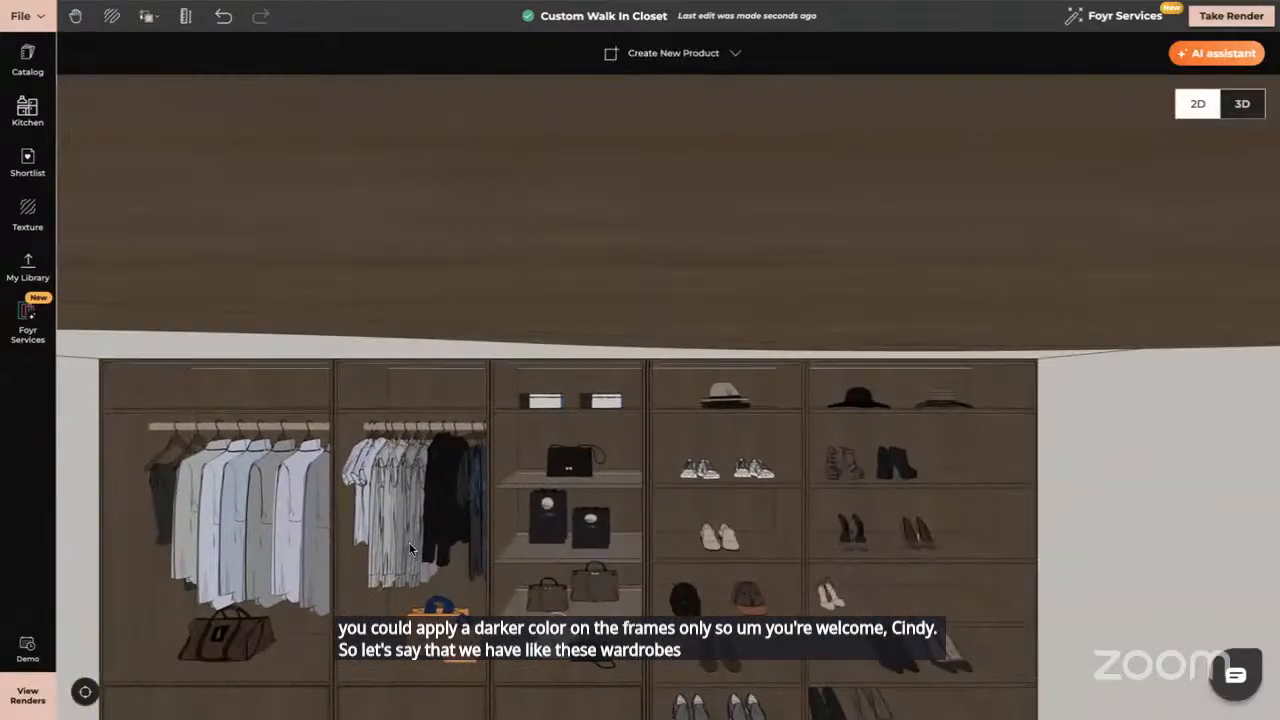
left_click_drag(409, 542, 570, 510)
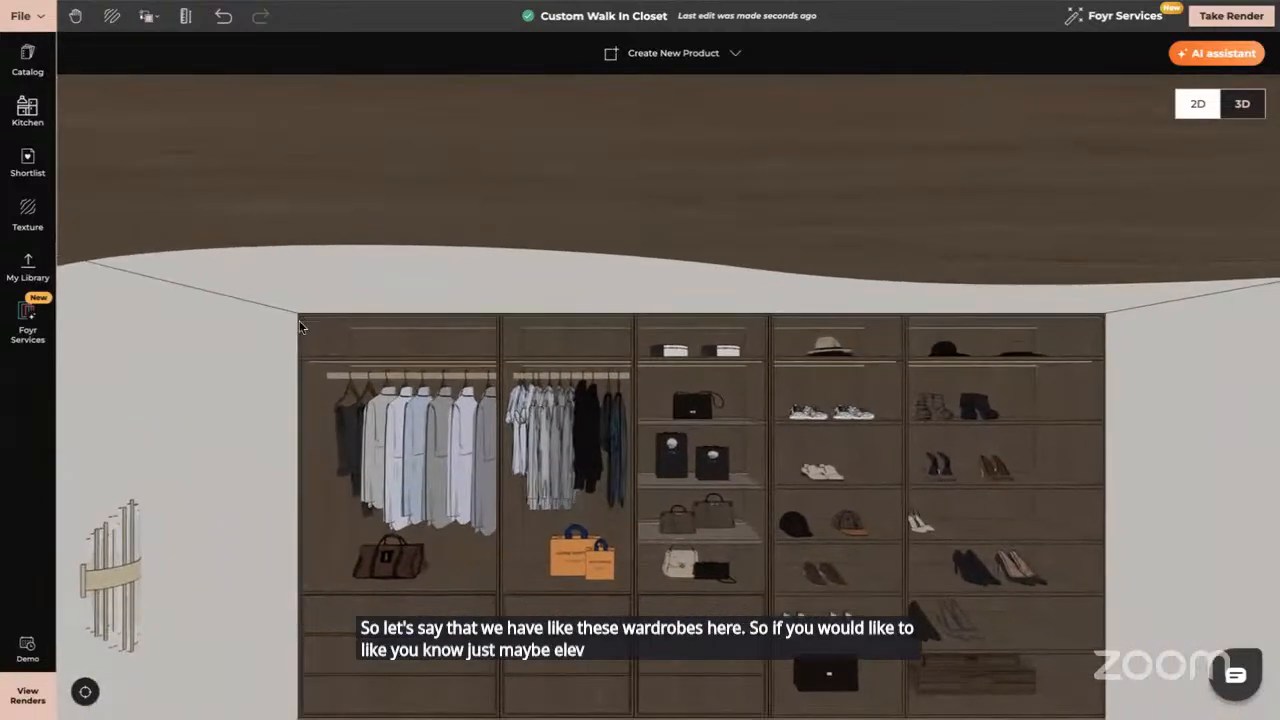
scroll(299, 320, "up", 5)
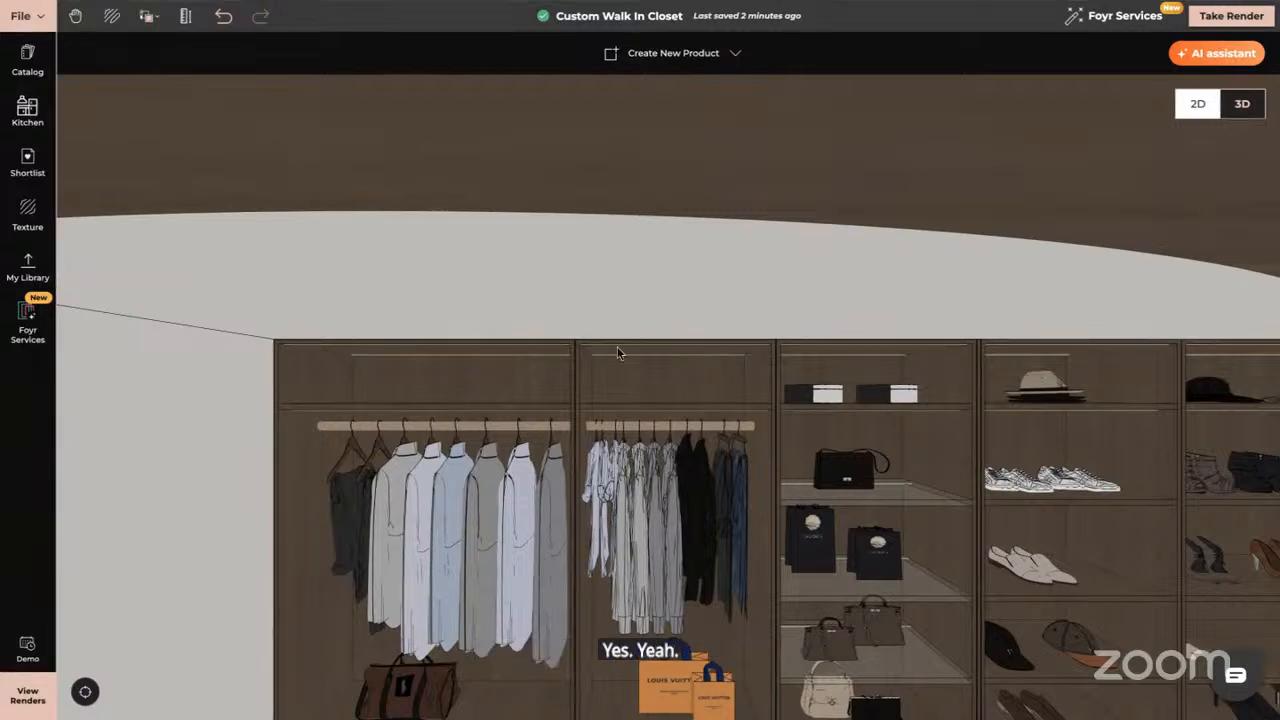
Orbit and zoom around the walnut wardrobe unit, then select it on the closet wall
left_click_drag(957, 467, 851, 289)
left_click(871, 363)
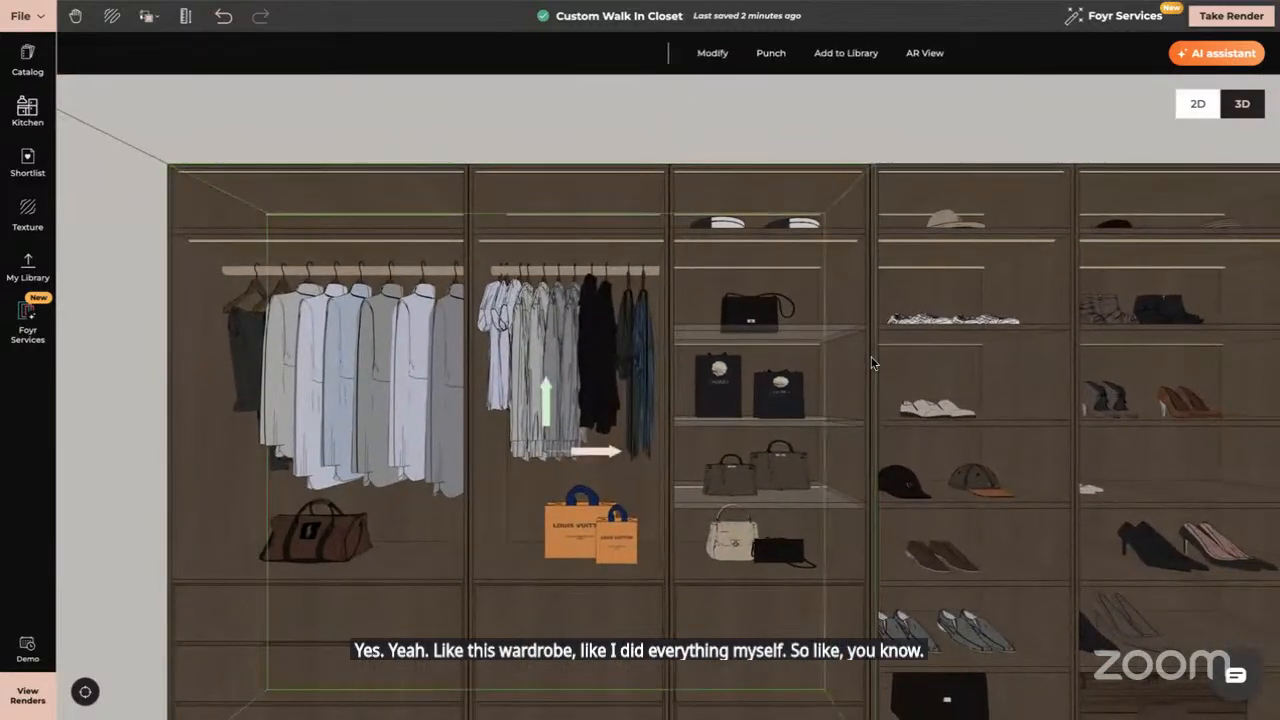
key("Escape")
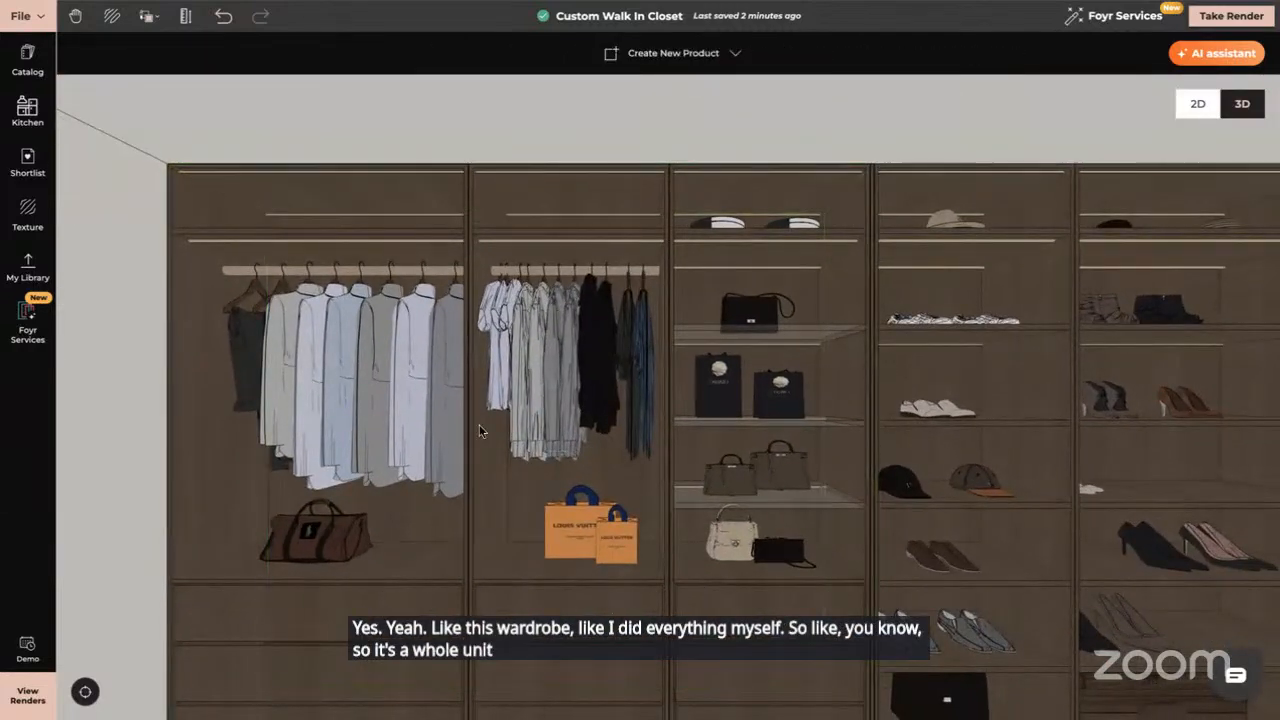
scroll(608, 451, "down", 5)
left_click_drag(787, 603, 813, 621)
scroll(813, 621, "down", 3)
left_click(528, 497)
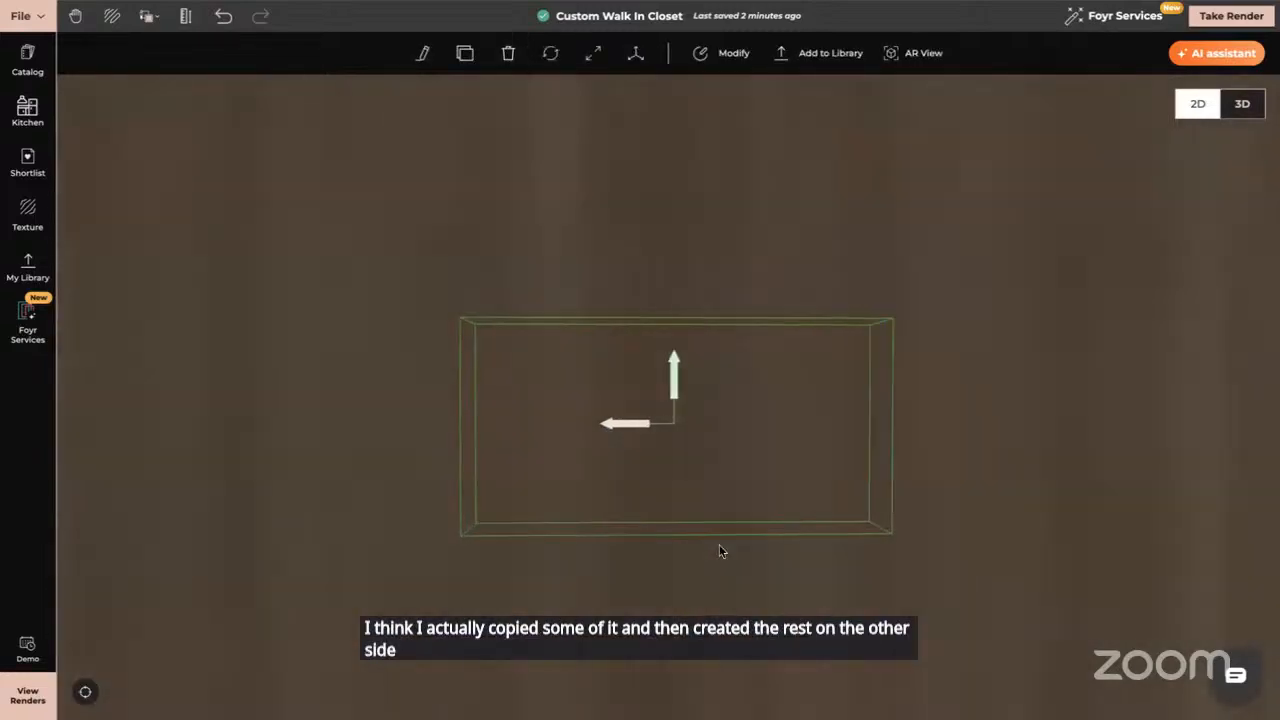
Open the walnut wardrobe in the product editor, then click Done to return to the closet
left_click(724, 53)
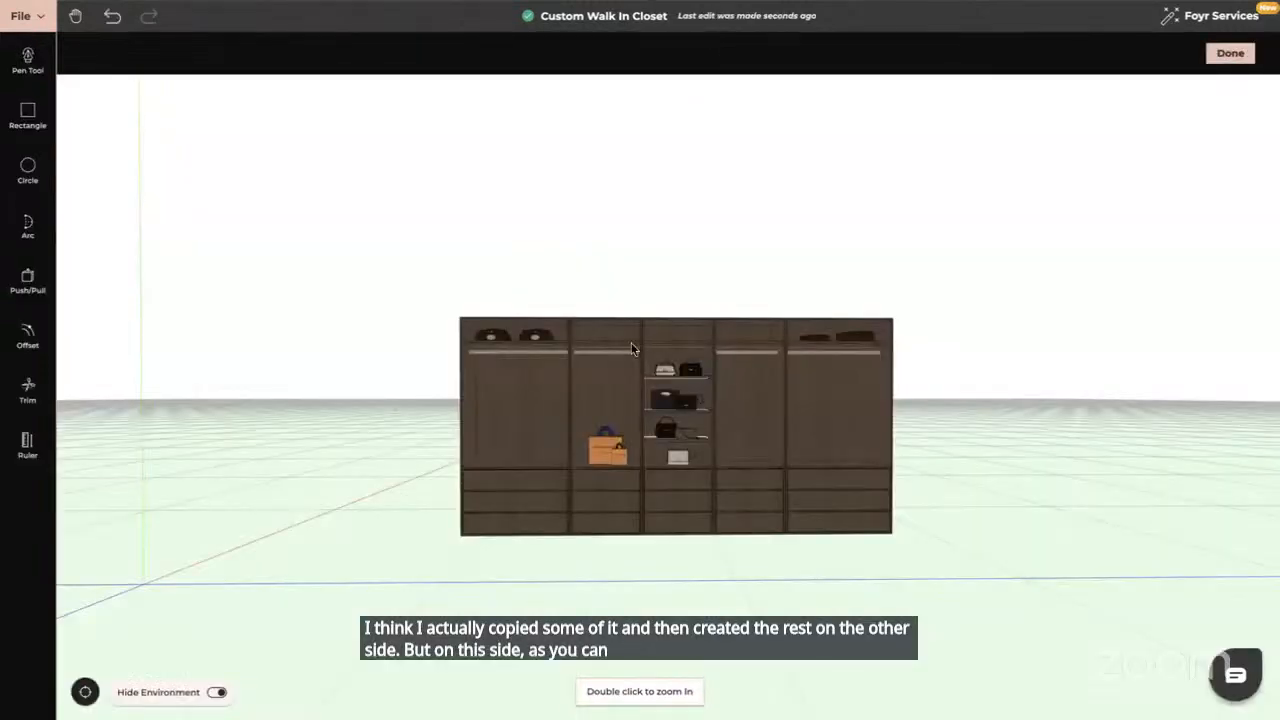
scroll(597, 387, "up", 3)
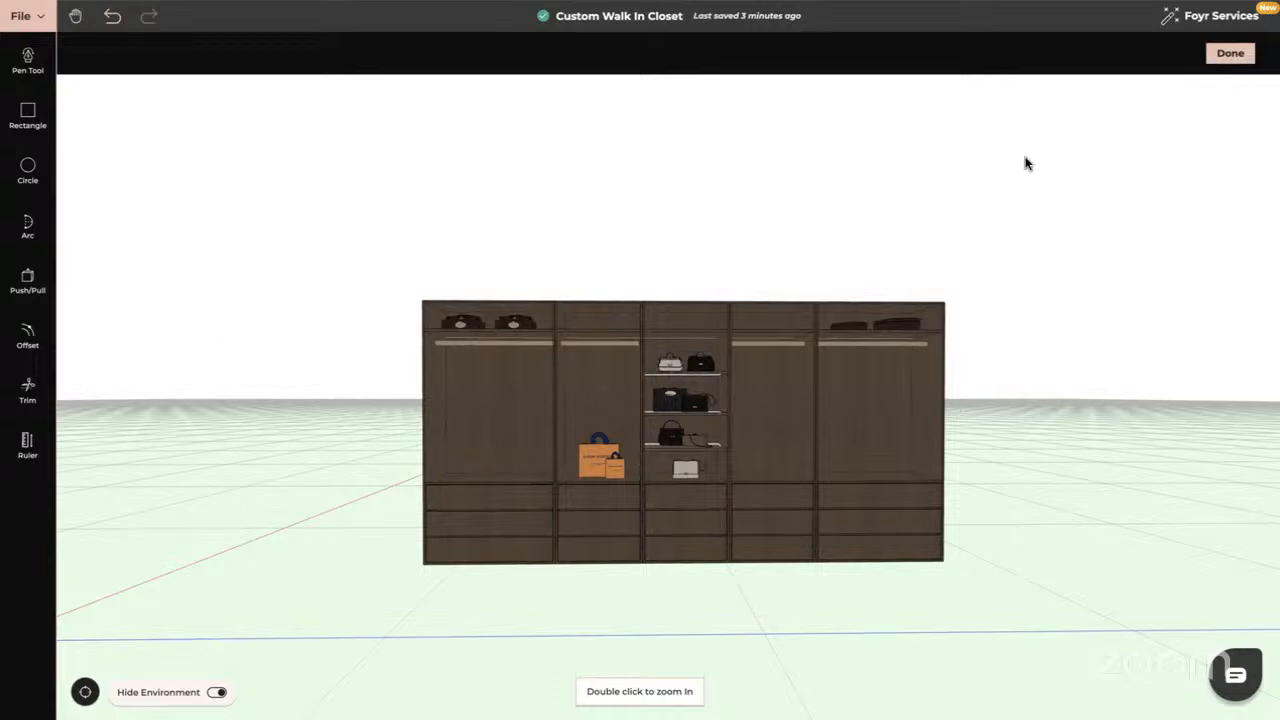
left_click(1230, 54)
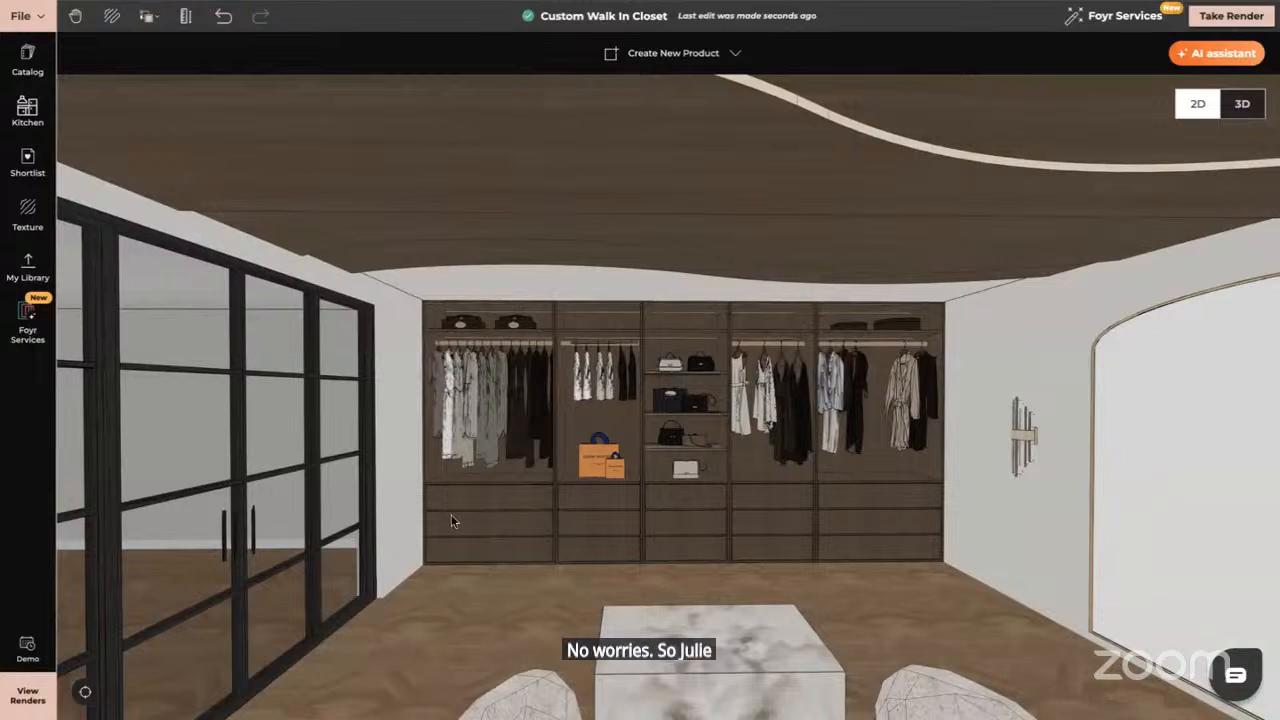
Reset the view, orbit into the small room and select its white panel wall
left_click(85, 691)
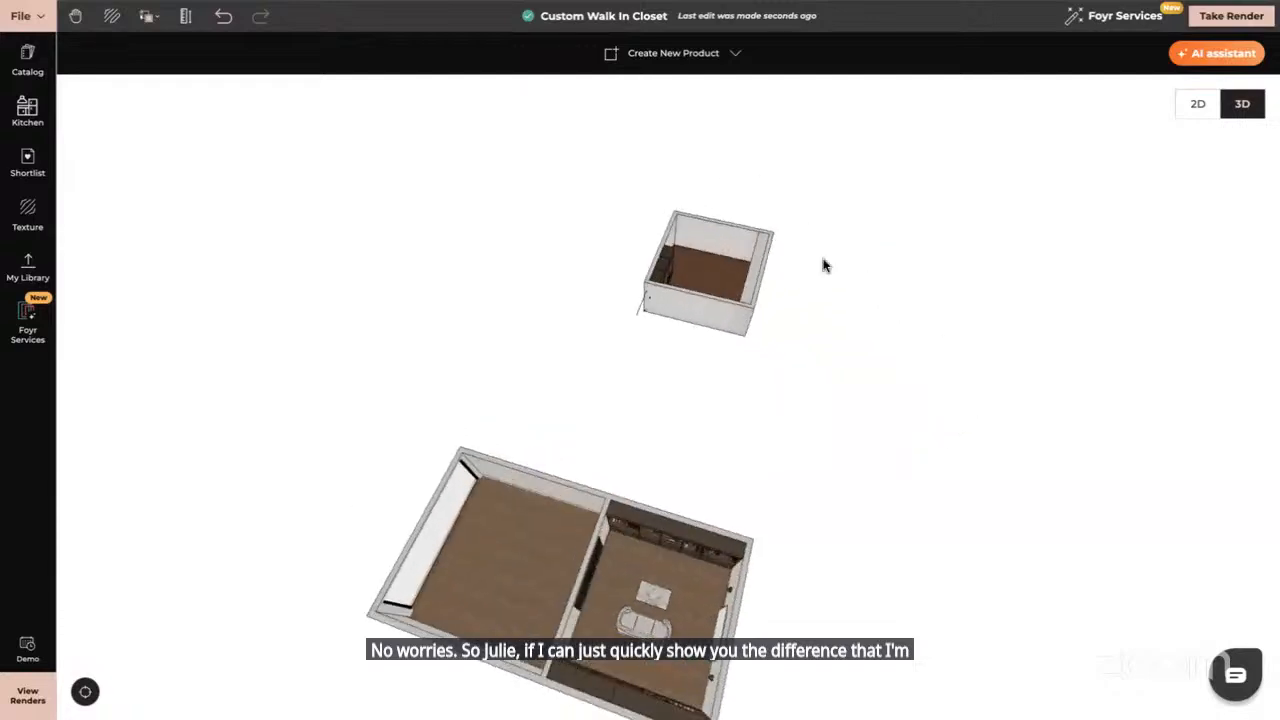
left_click(760, 270)
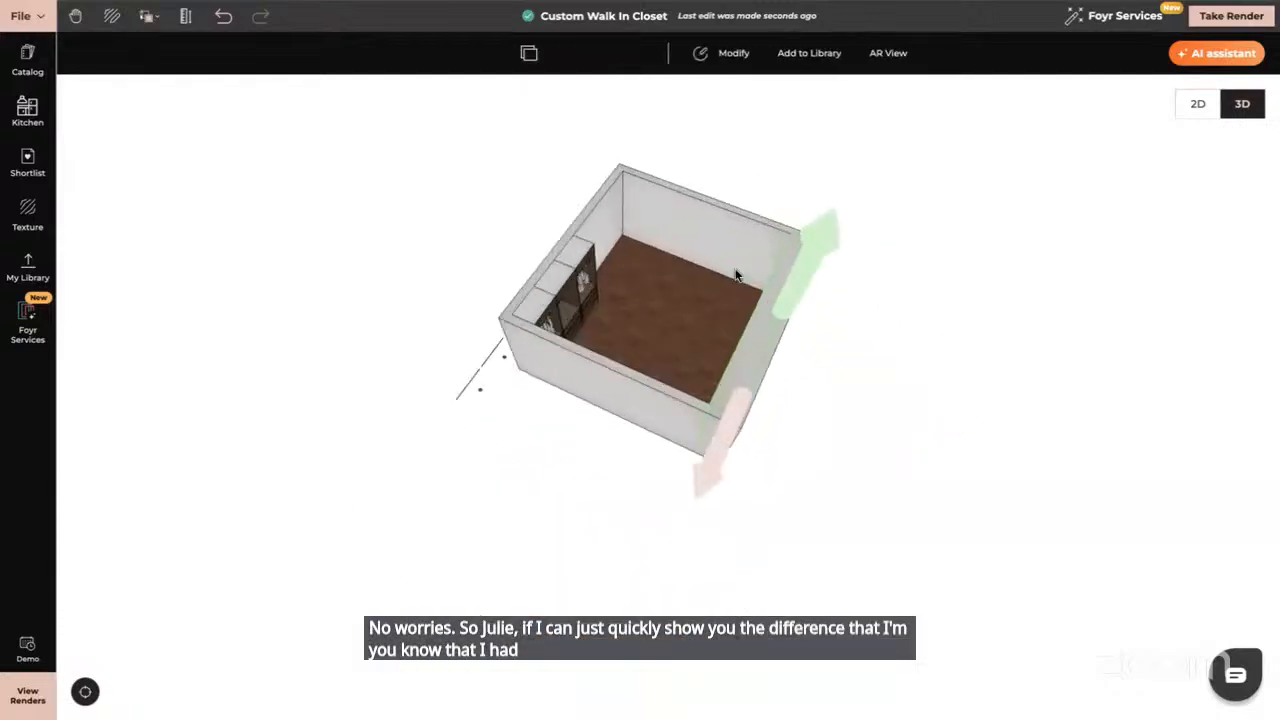
scroll(735, 275, "up", 5)
left_click_drag(735, 275, 11, 443)
left_click_drag(351, 343, 654, 231)
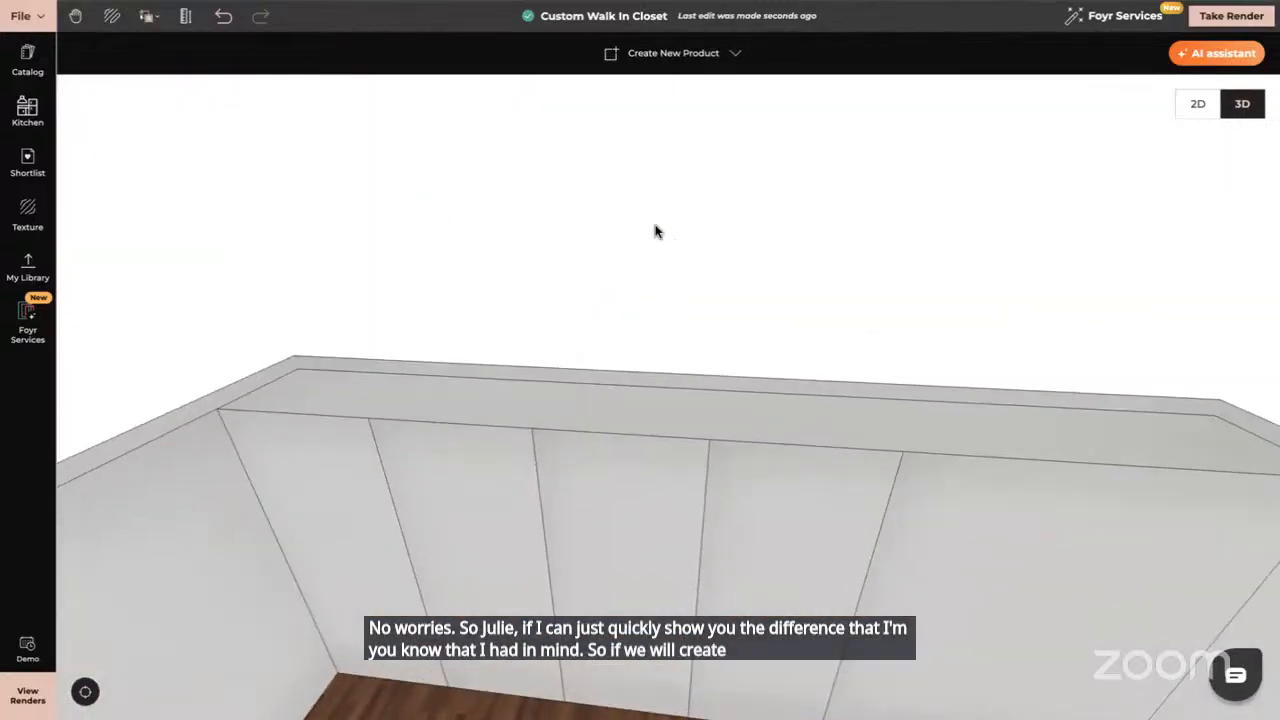
right_click_drag(453, 483, 634, 240)
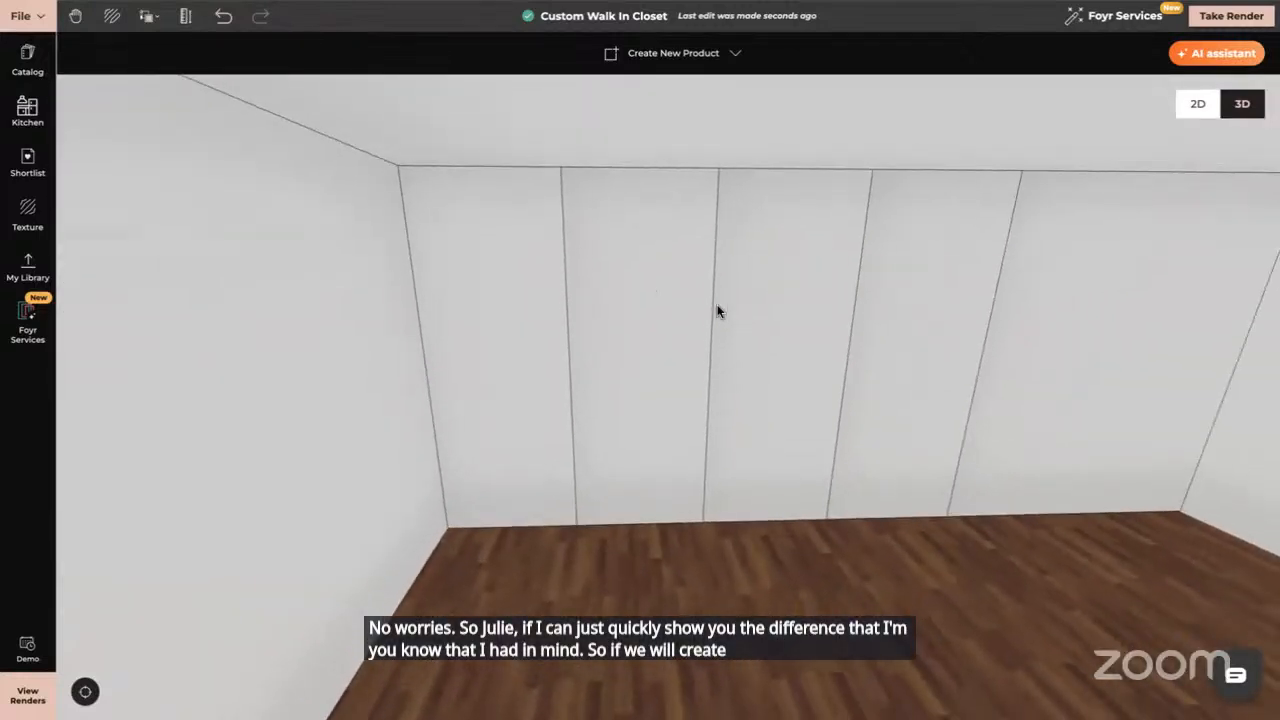
left_click(631, 205)
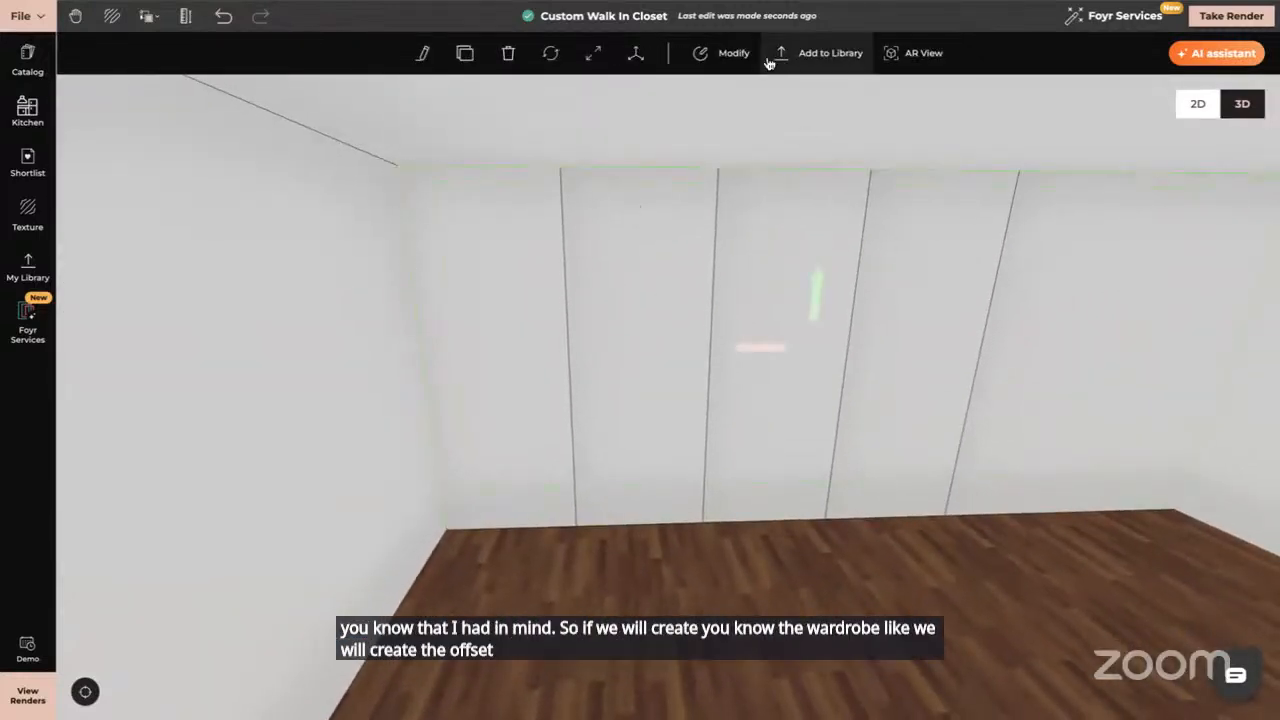
Open the white panel wall for editing and apply a face offset to the leftmost panel
left_click(735, 52)
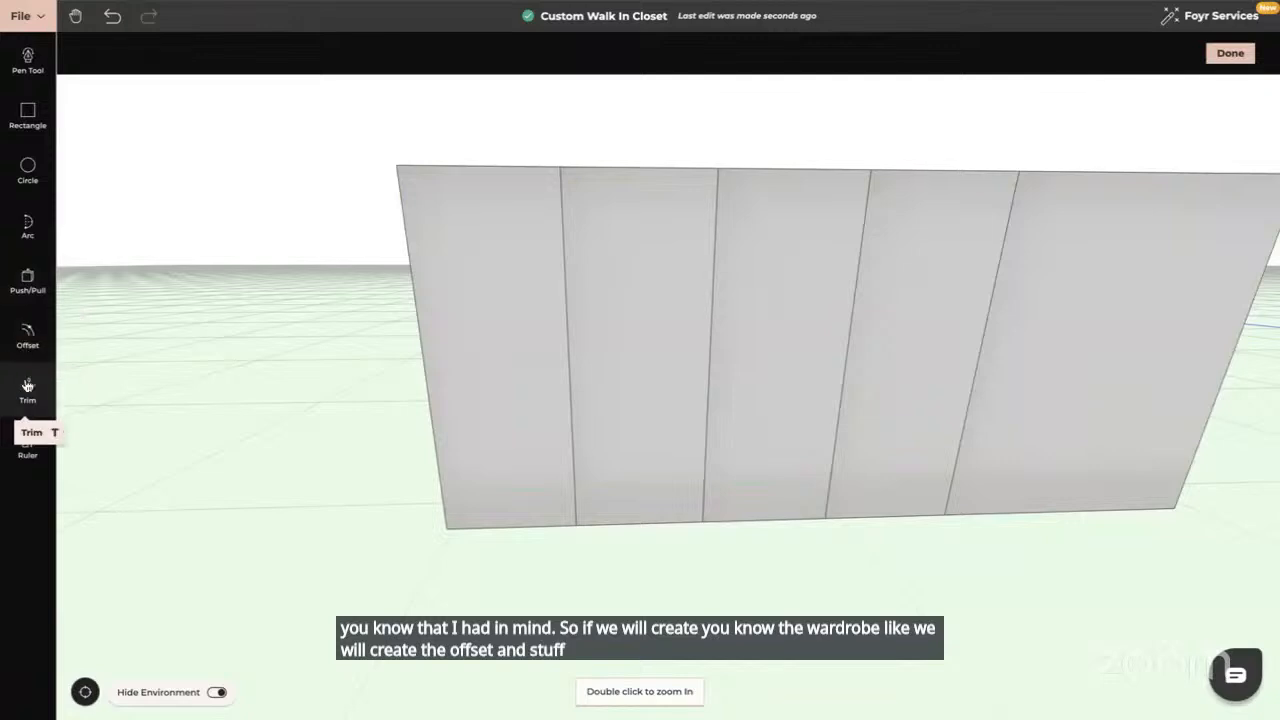
left_click(27, 333)
left_click(450, 300)
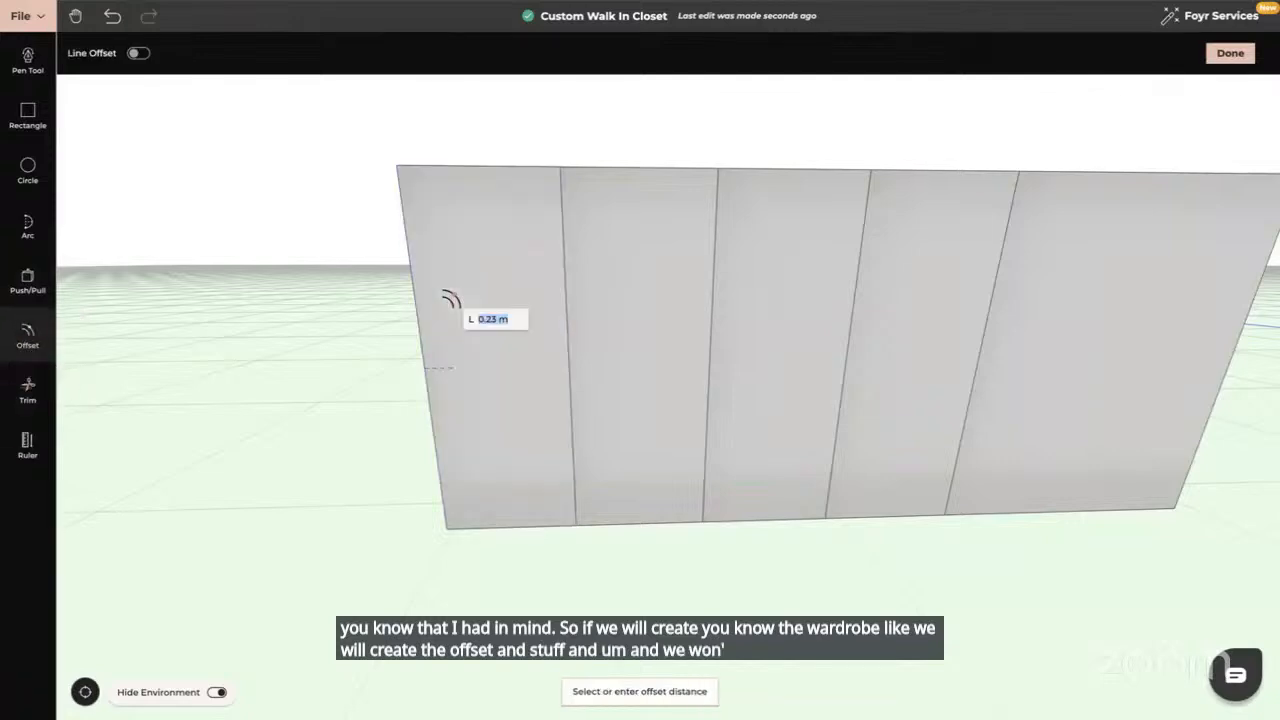
type("0.01")
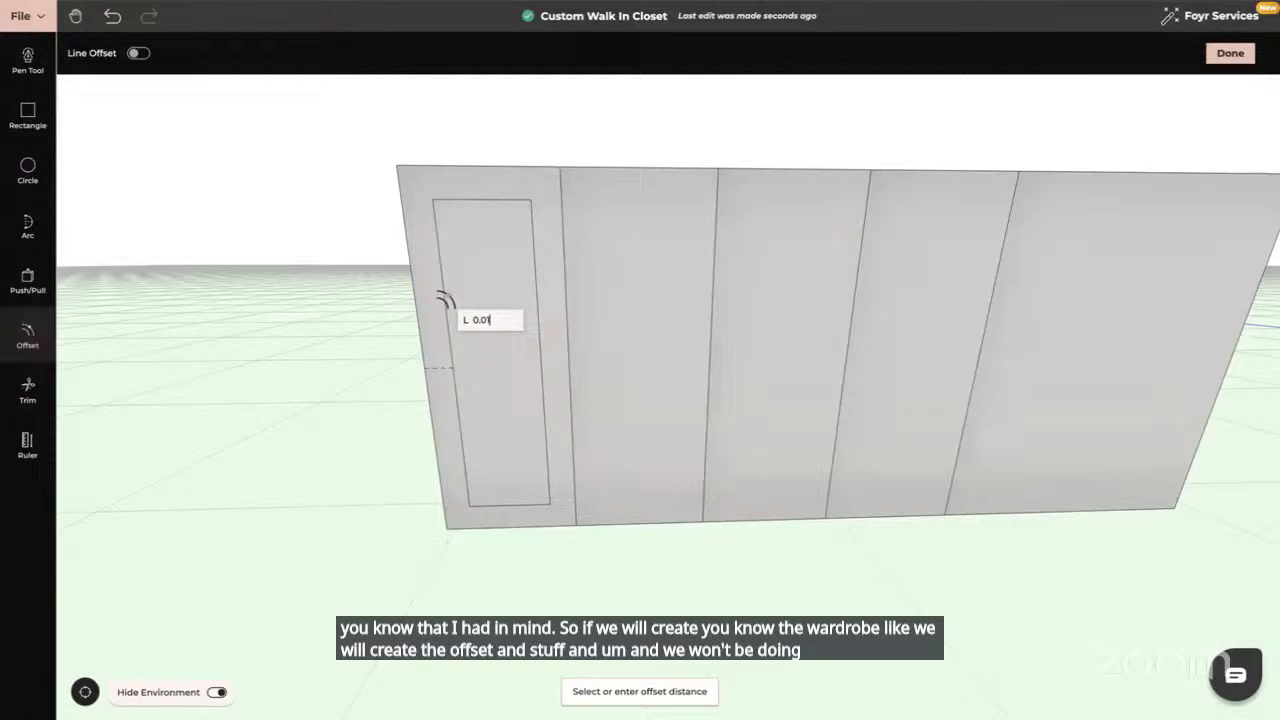
key("Return")
key("Escape")
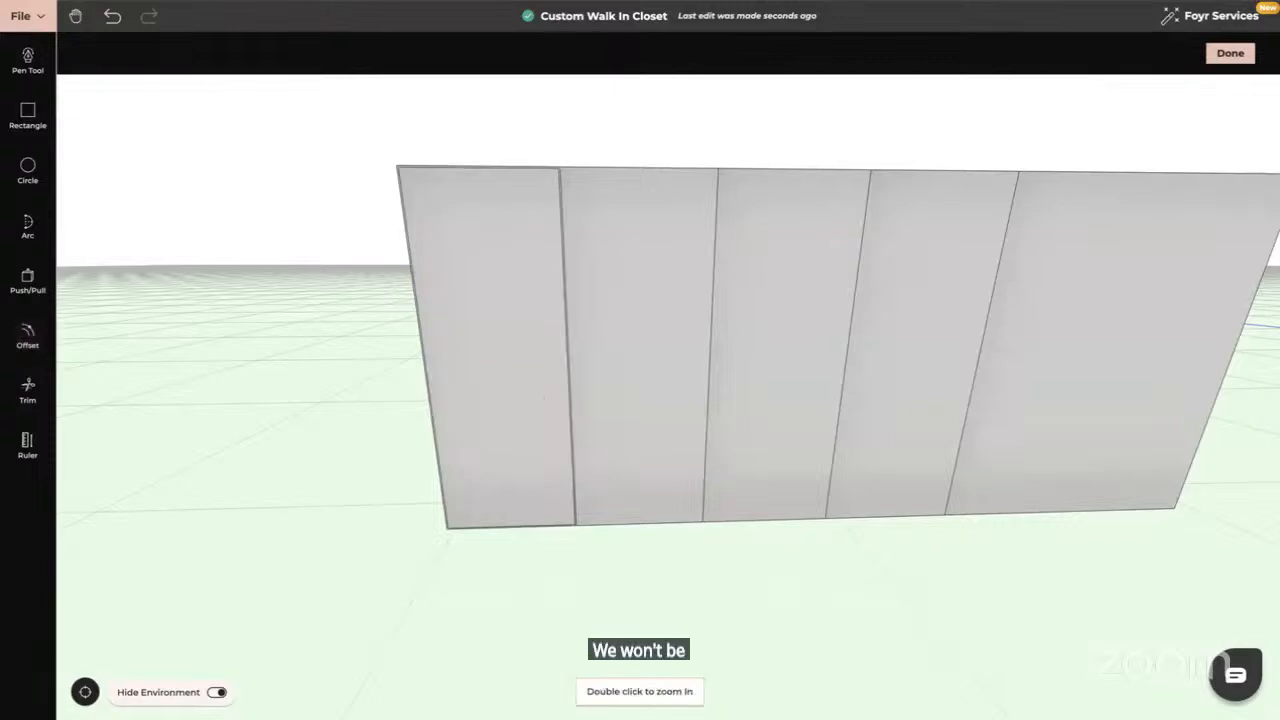
Draw a 0.3 m drawer line above the left panel's bottom edge and inset that face by 0.02
left_click(28, 333)
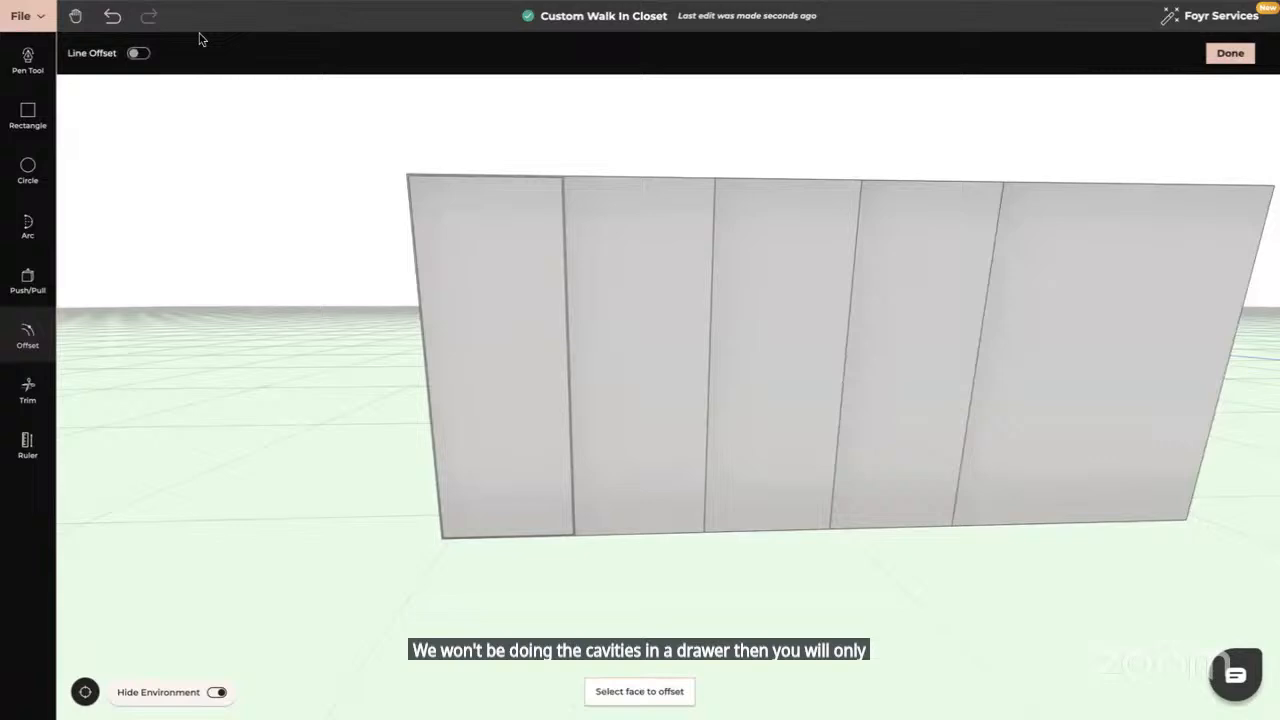
left_click(141, 54)
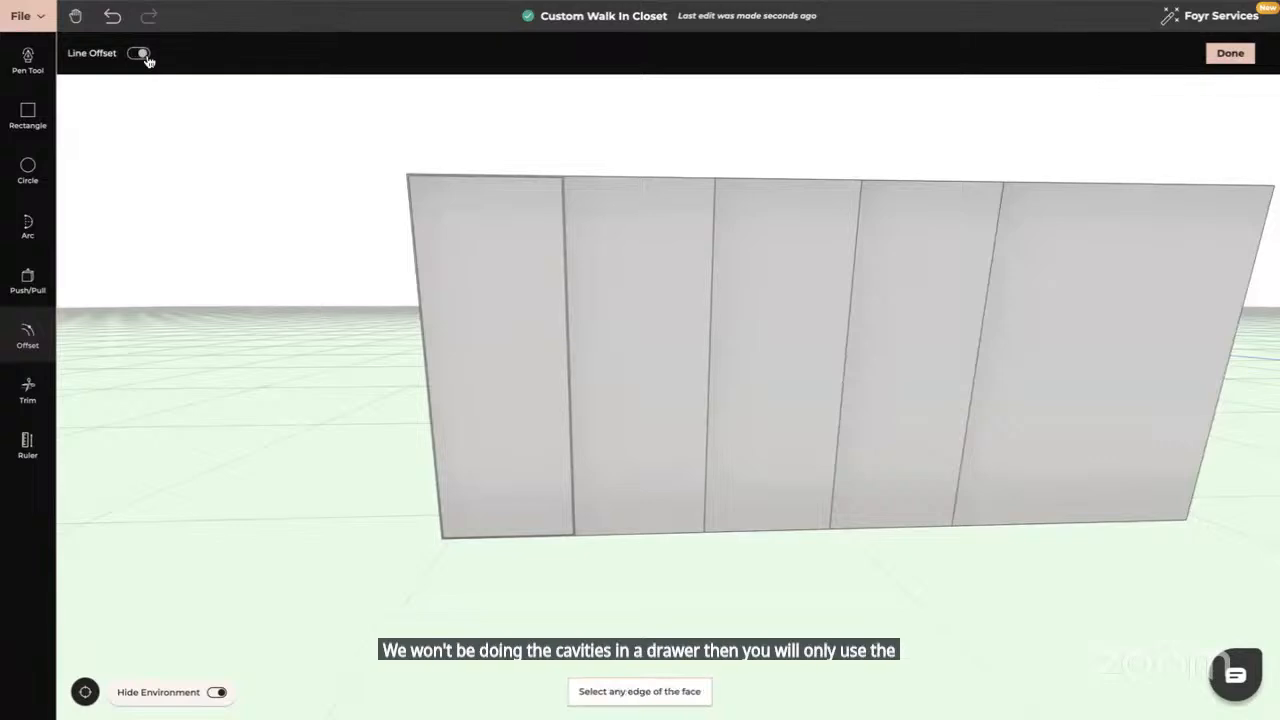
left_click(488, 530)
type("0")
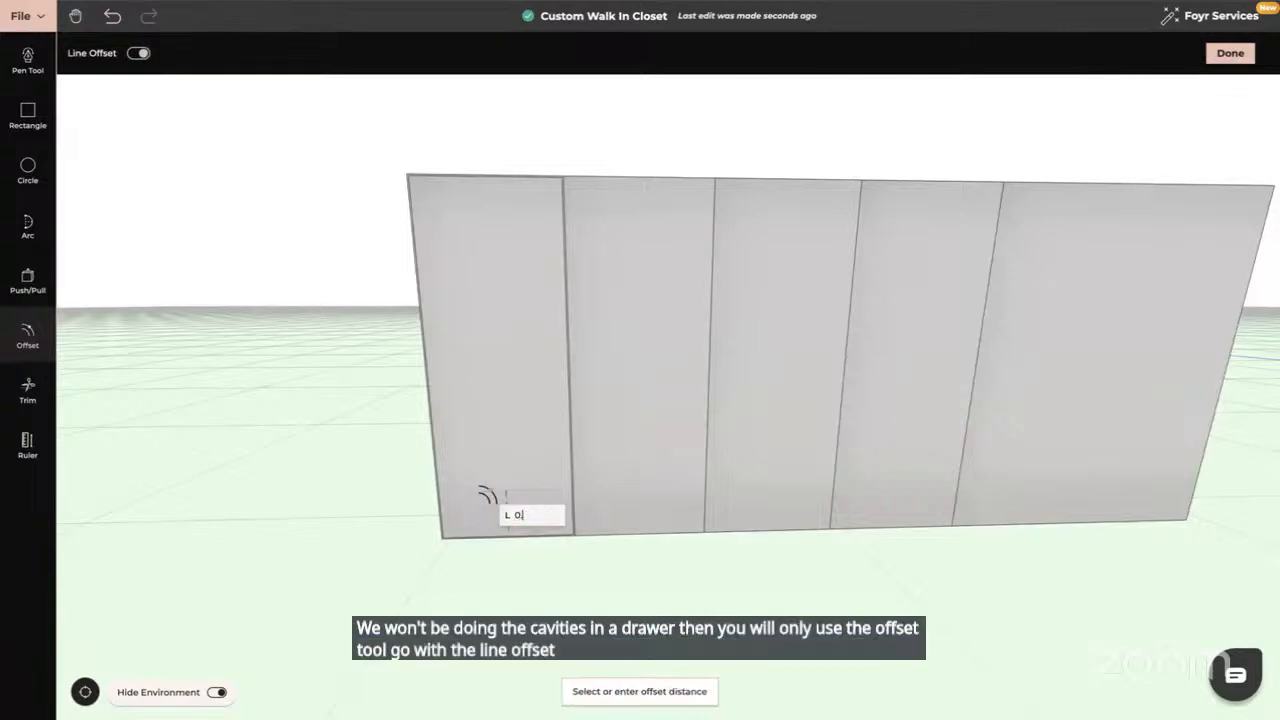
type(".3")
key("Return")
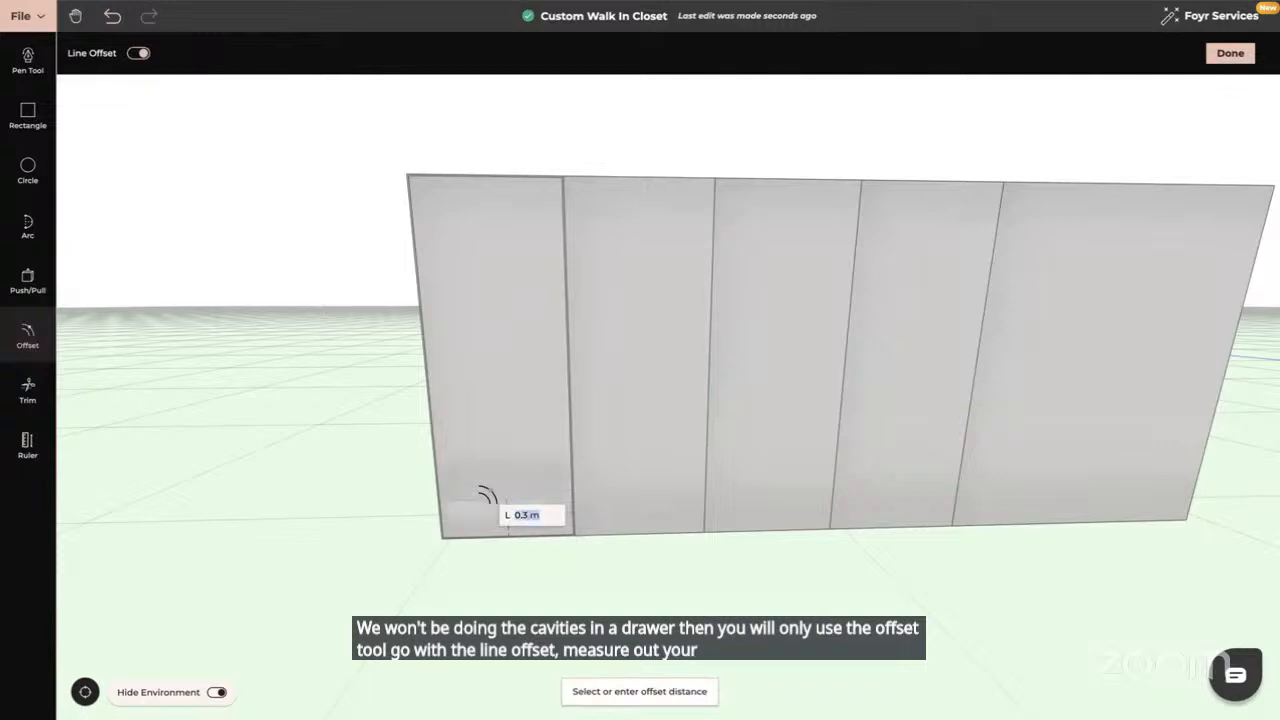
left_click(27, 333)
left_click(490, 518)
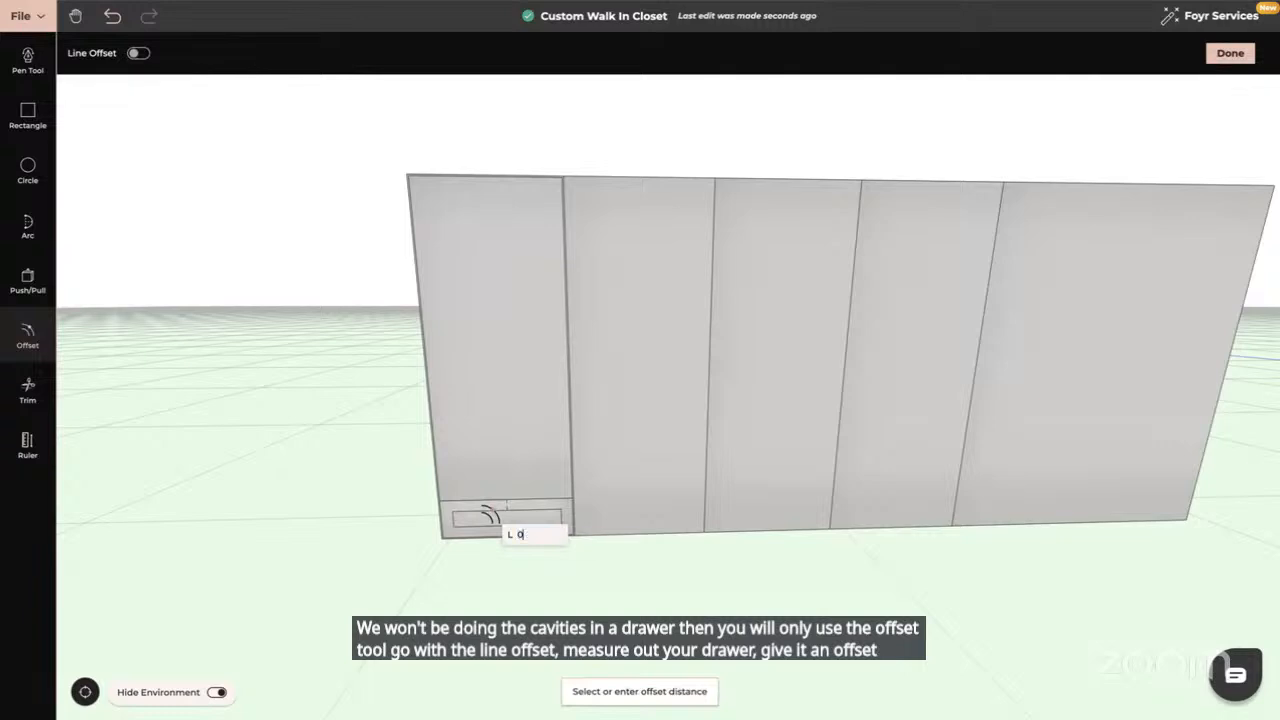
type(".02")
key("Return")
key("Escape")
left_click_drag(530, 547, 390, 610)
Push the lower drawer front inward with Push/Pull at 0.64
left_click(28, 282)
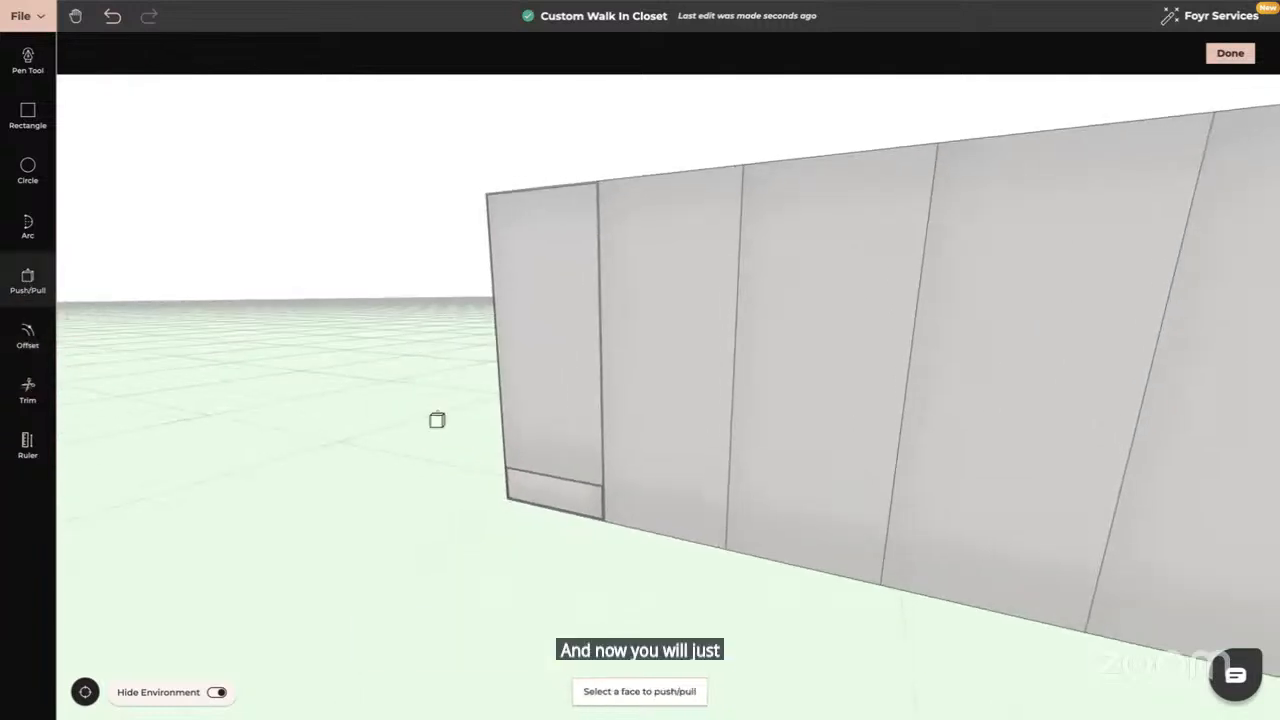
scroll(437, 420, "up", 5)
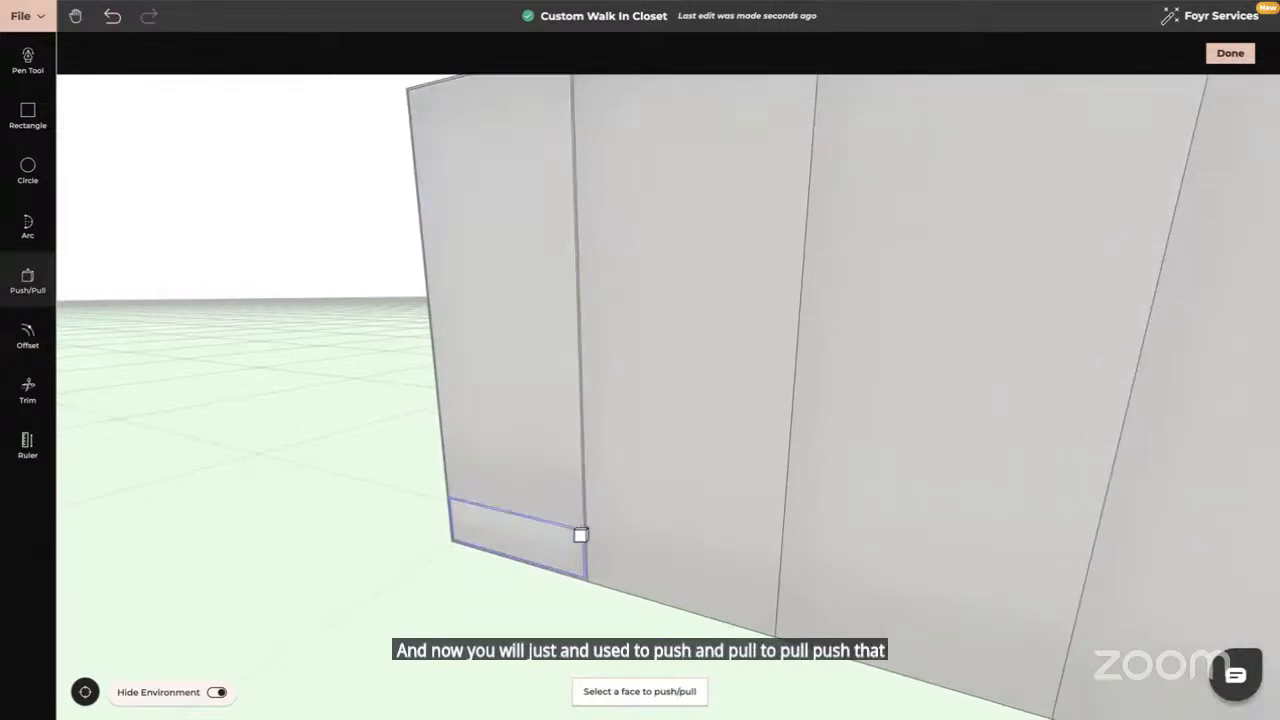
left_click(580, 533)
type("0")
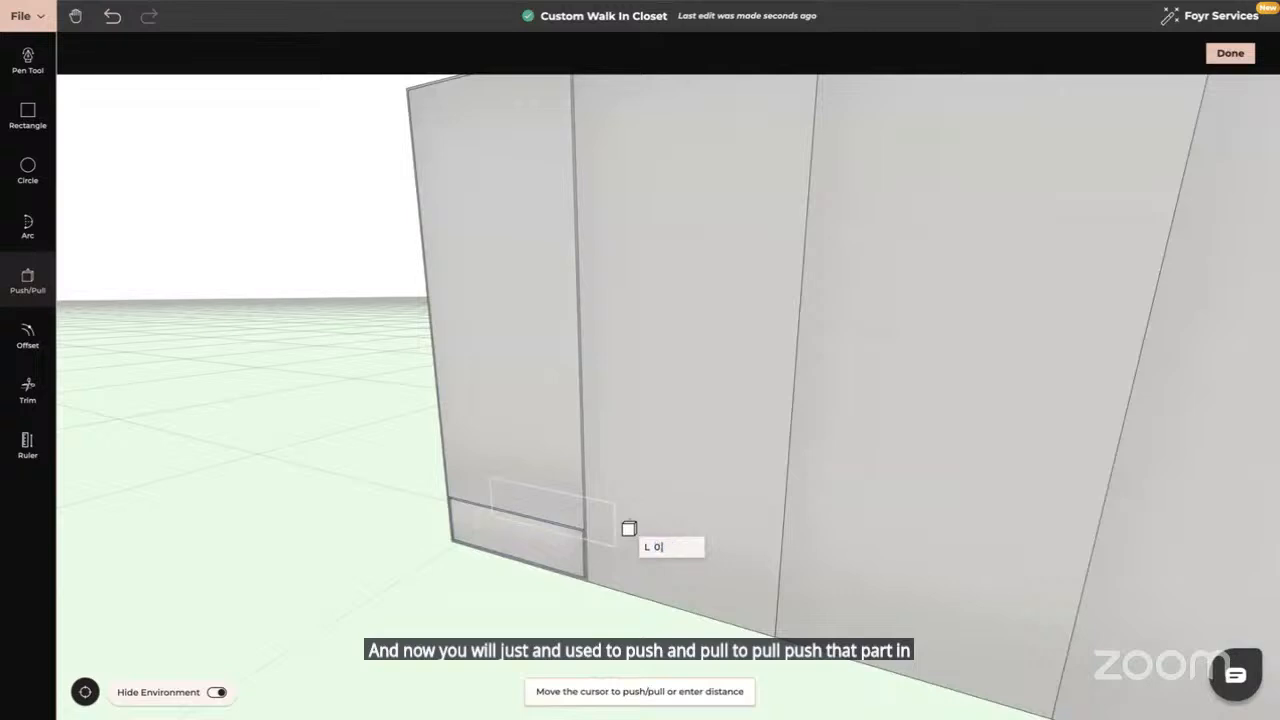
type(".64")
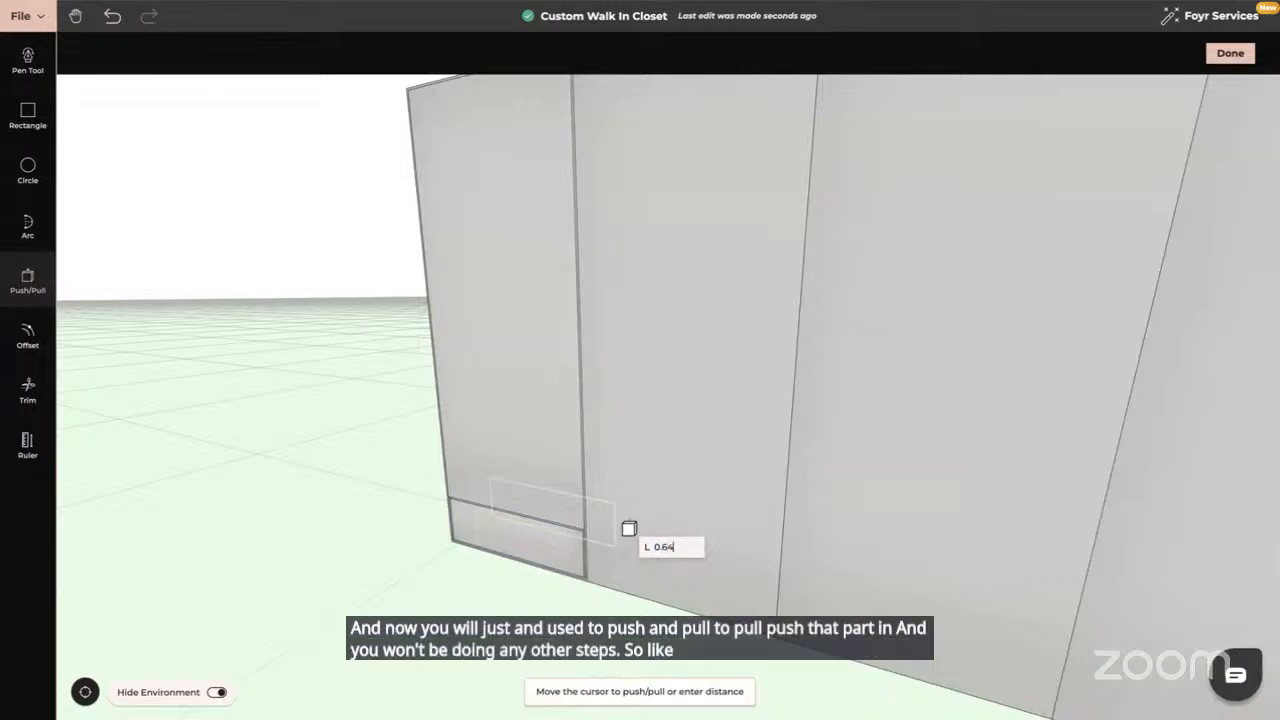
key("Return")
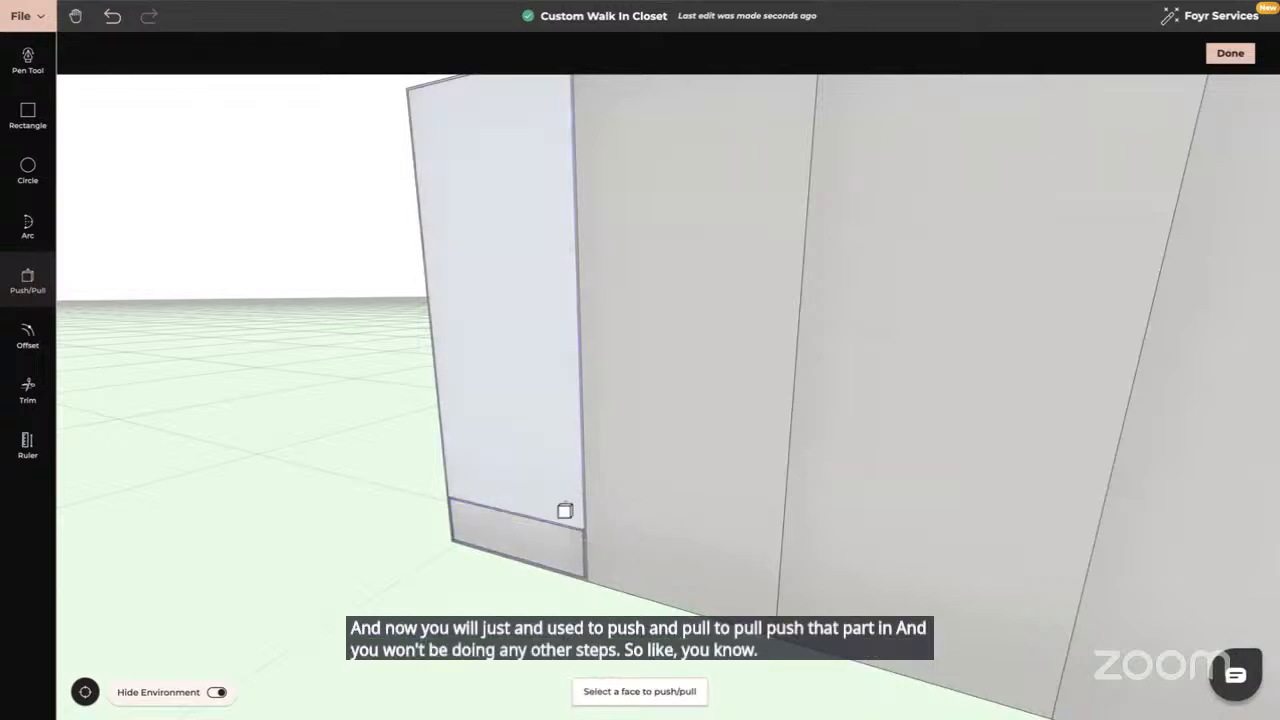
left_click(533, 452)
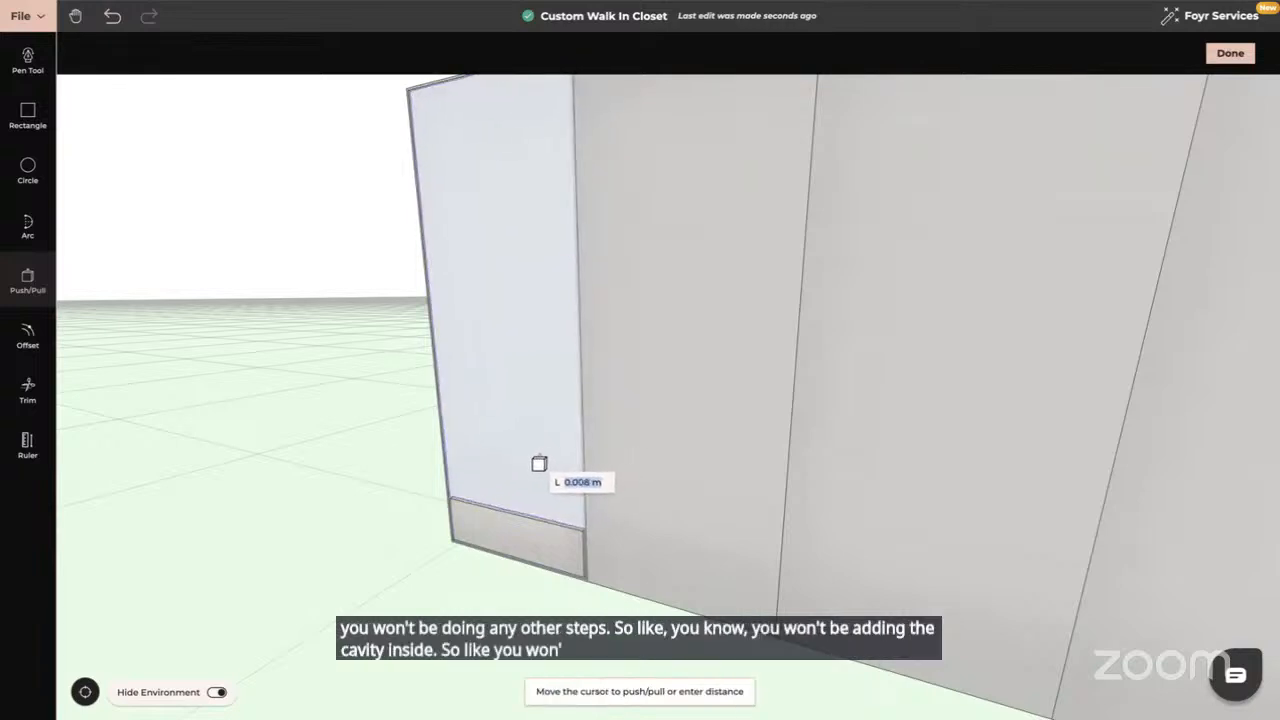
middle_click_drag(349, 503, 389, 474)
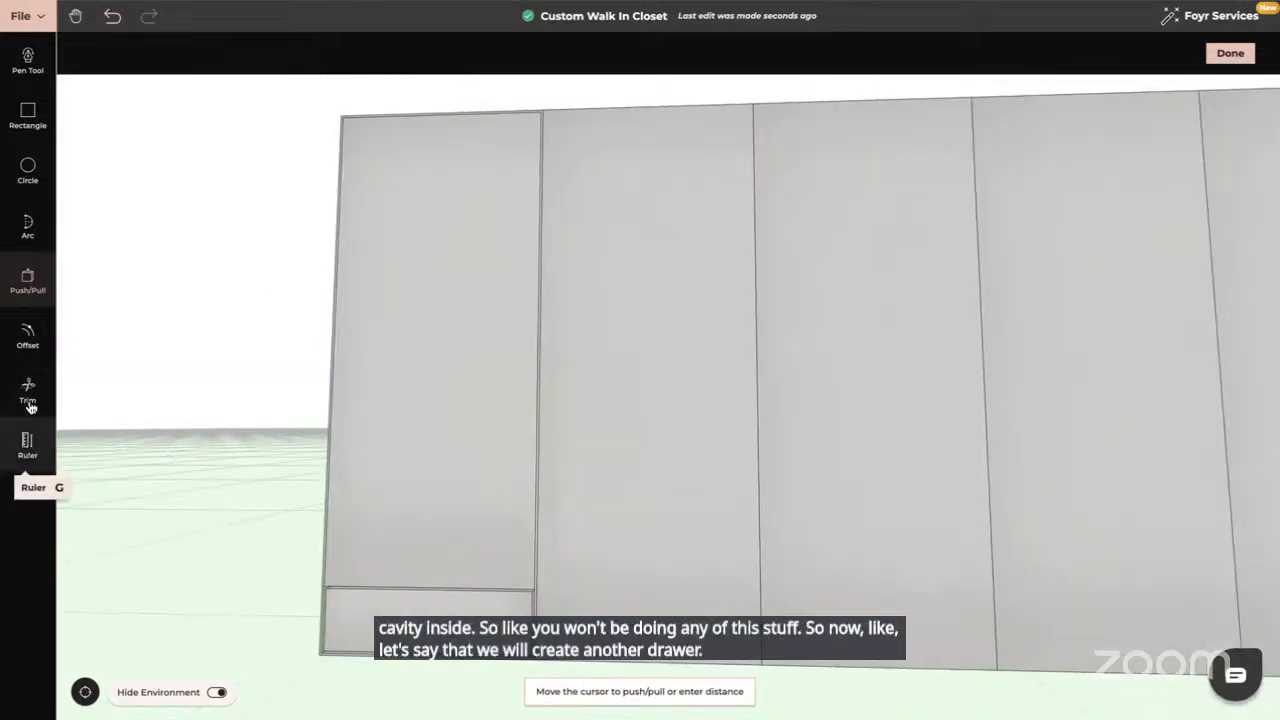
Line-offset the lower drawer's top edge by 0.3 and inset the new drawer face by 0.01
left_click(28, 336)
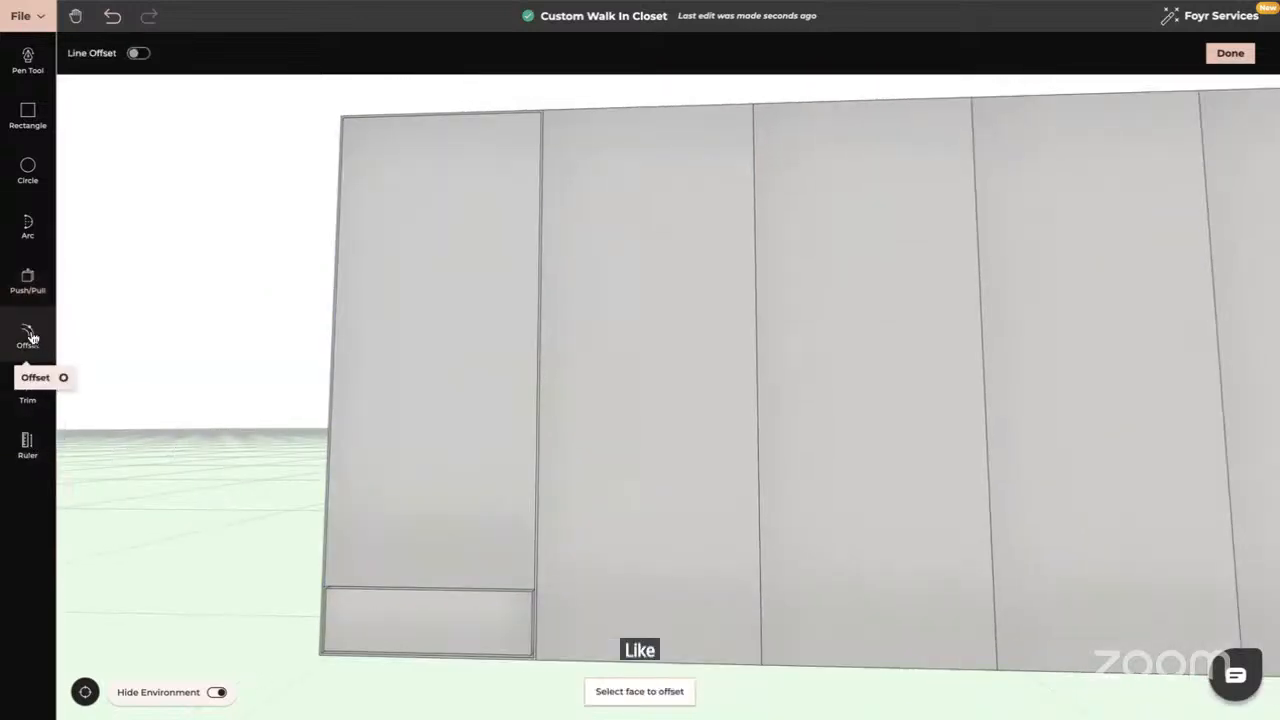
left_click(140, 55)
left_click(443, 586)
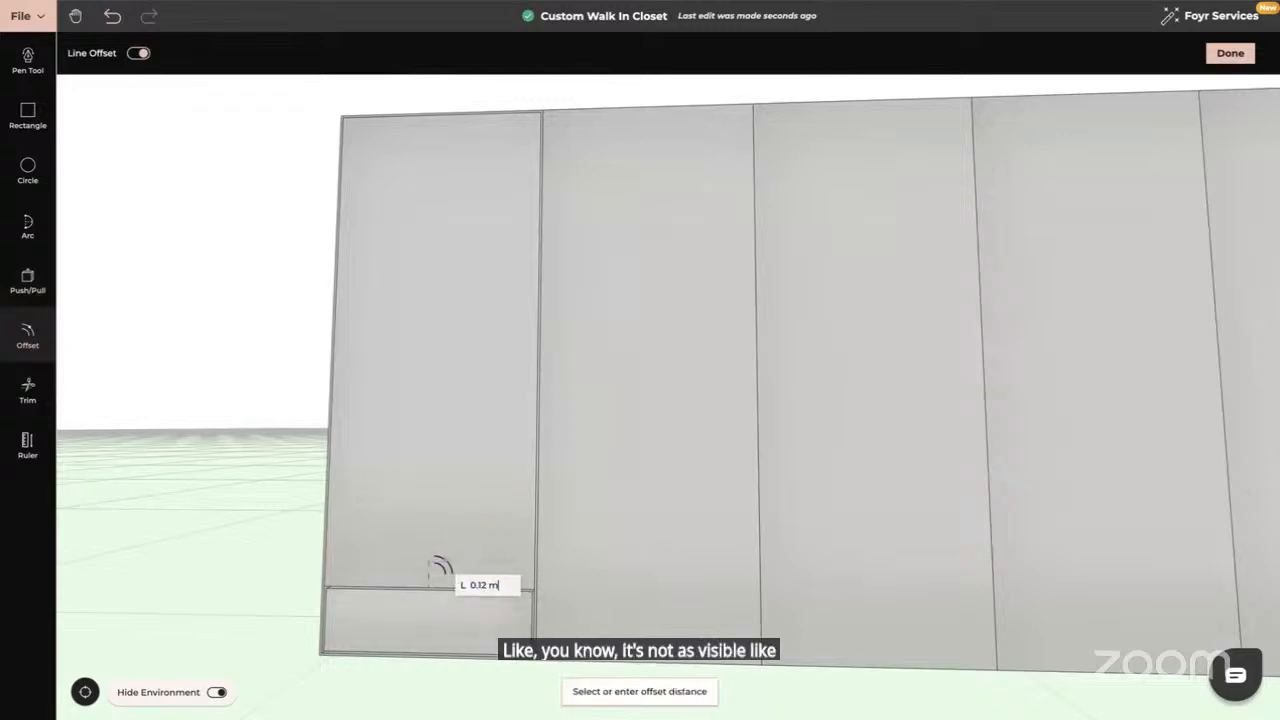
type("0.3")
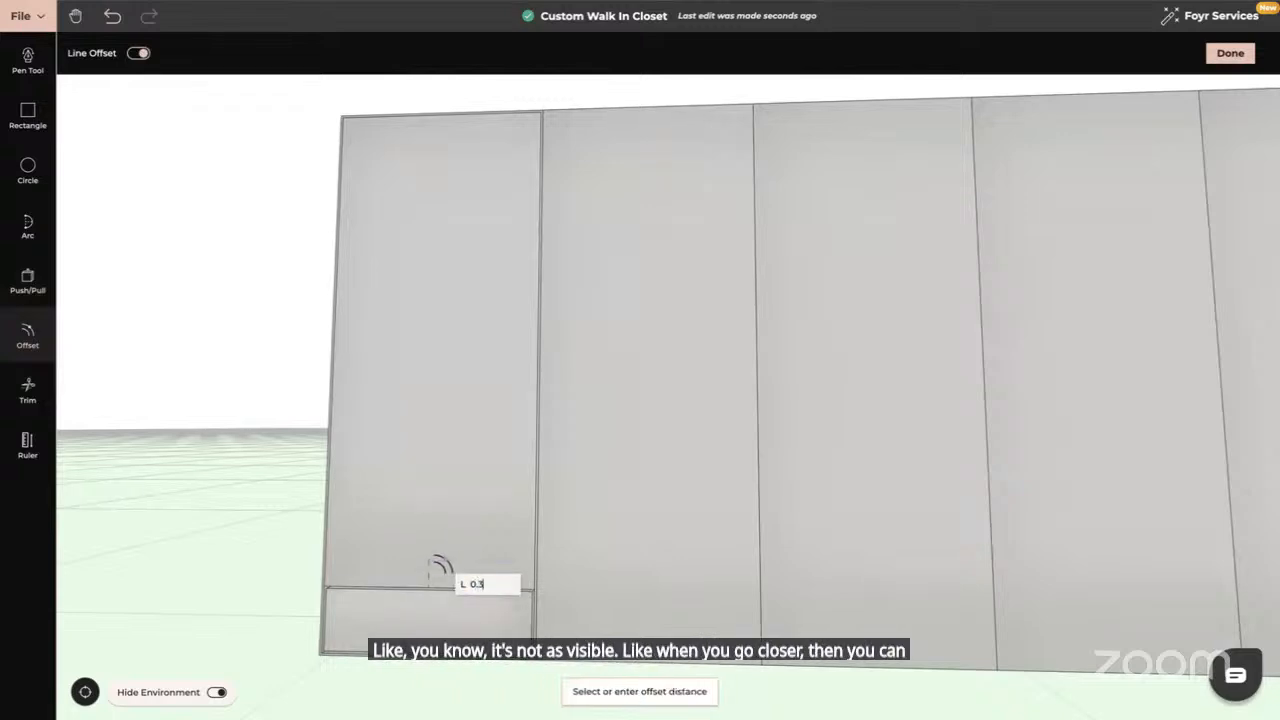
key("Return")
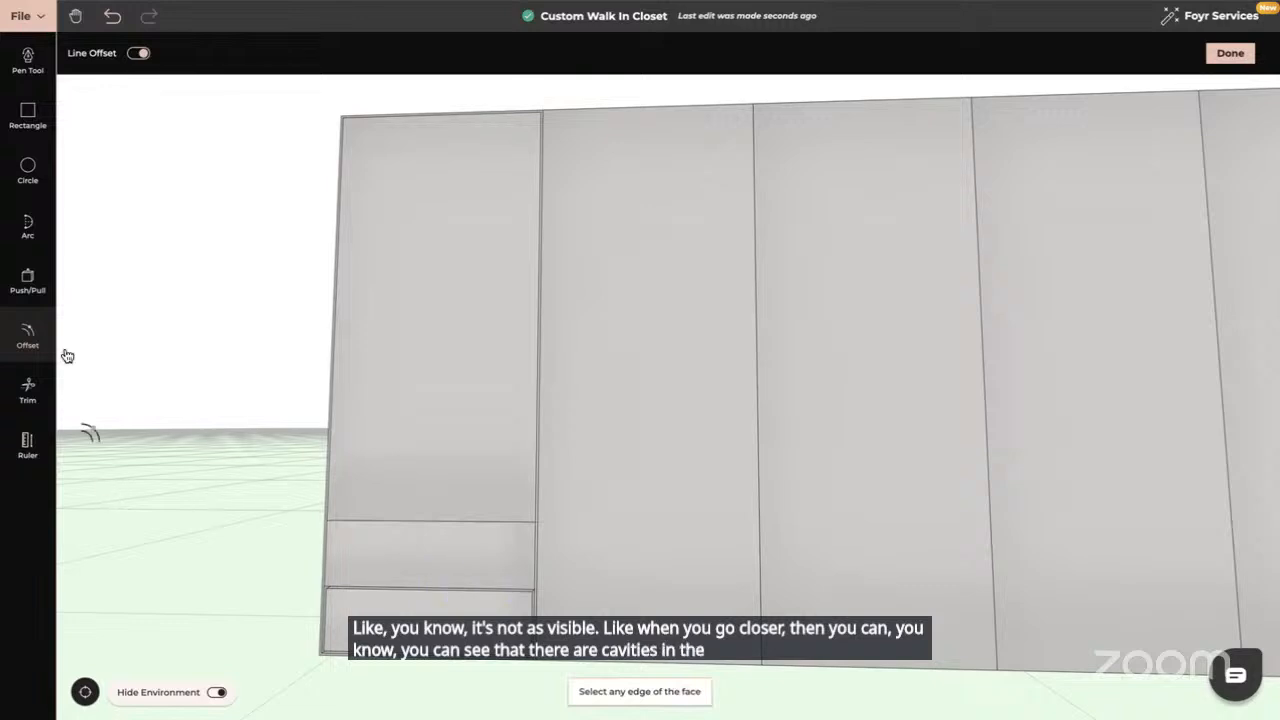
left_click(30, 335)
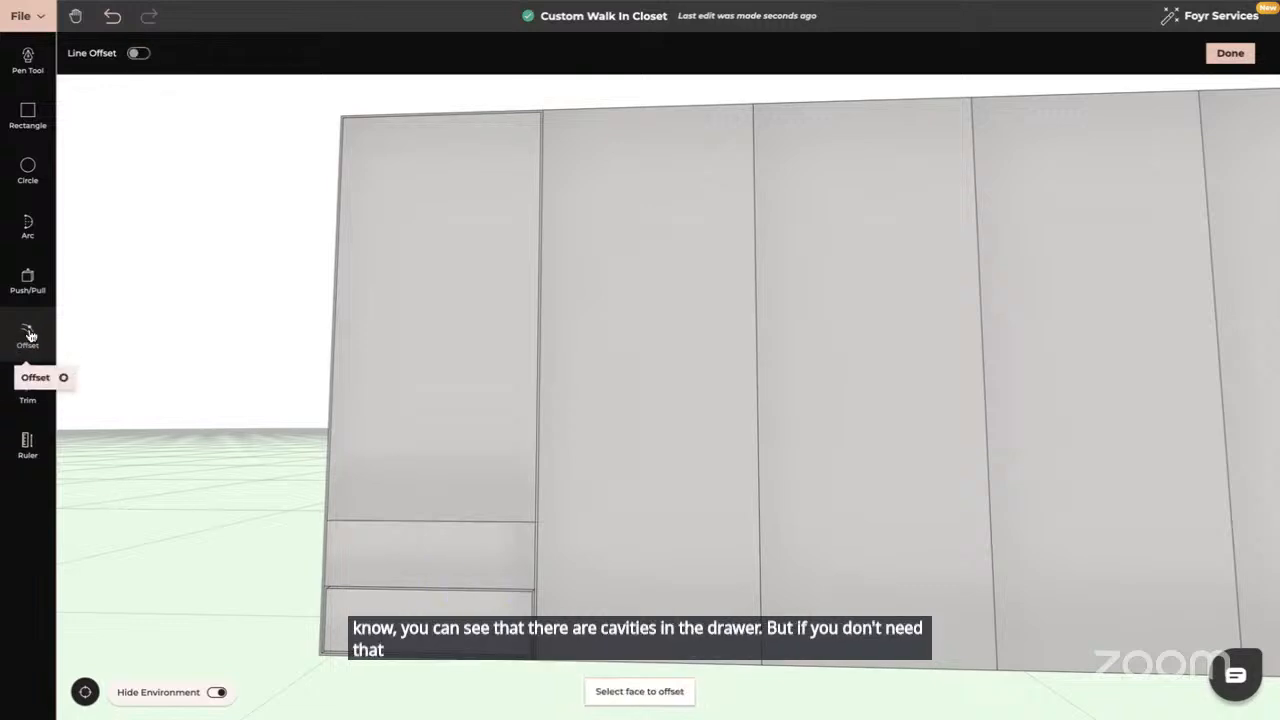
left_click(437, 543)
type("0.01")
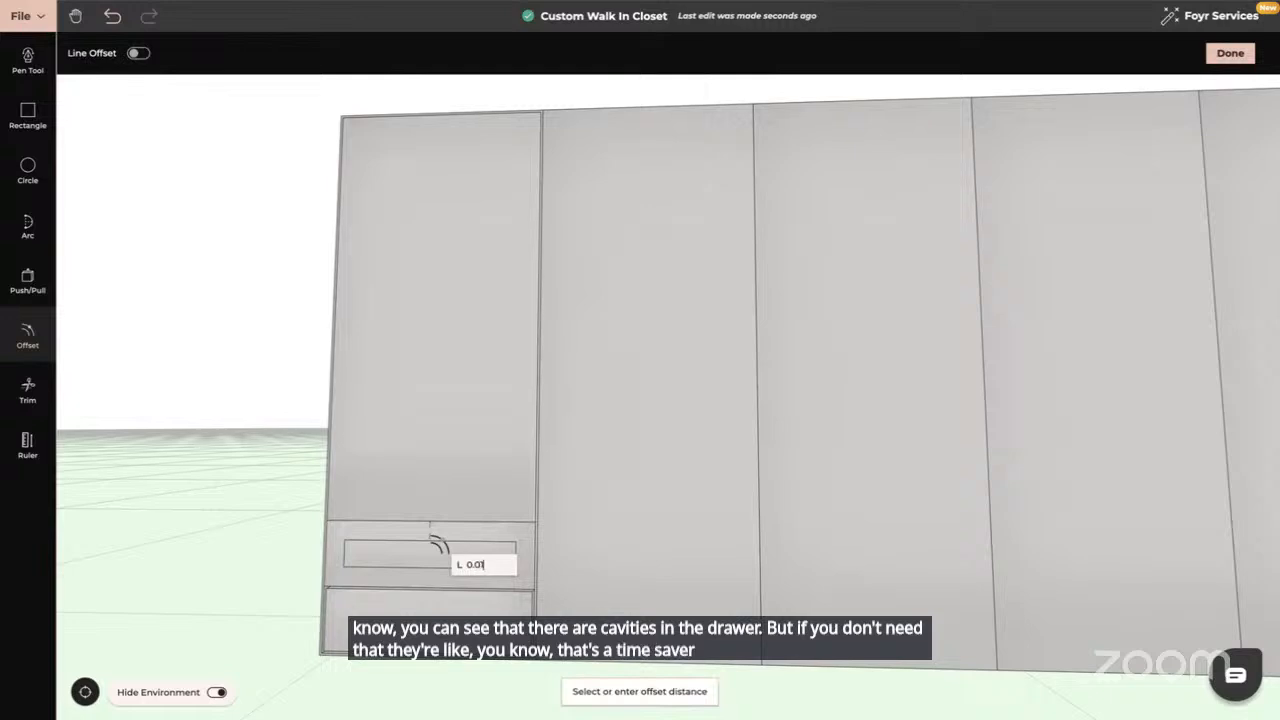
key("Return")
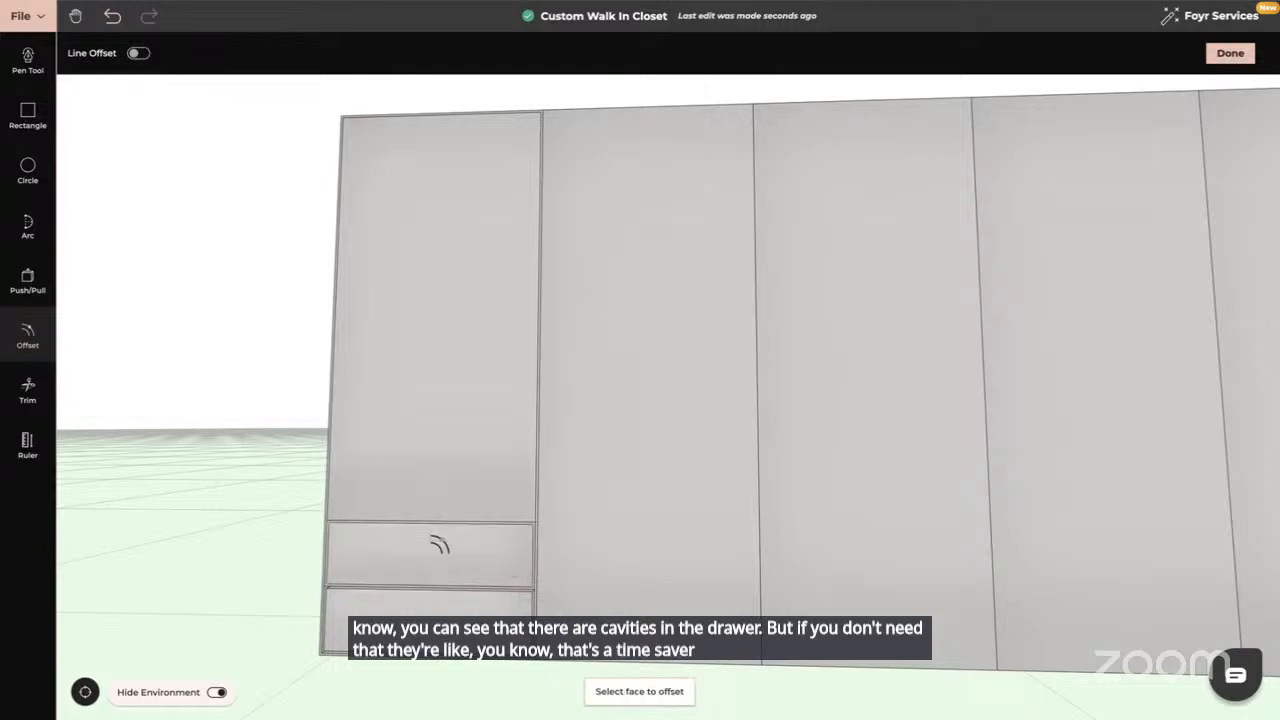
key("Escape")
Apply Push/Pull to the upper drawer face with a distance of 0
left_click_drag(440, 606, 200, 560)
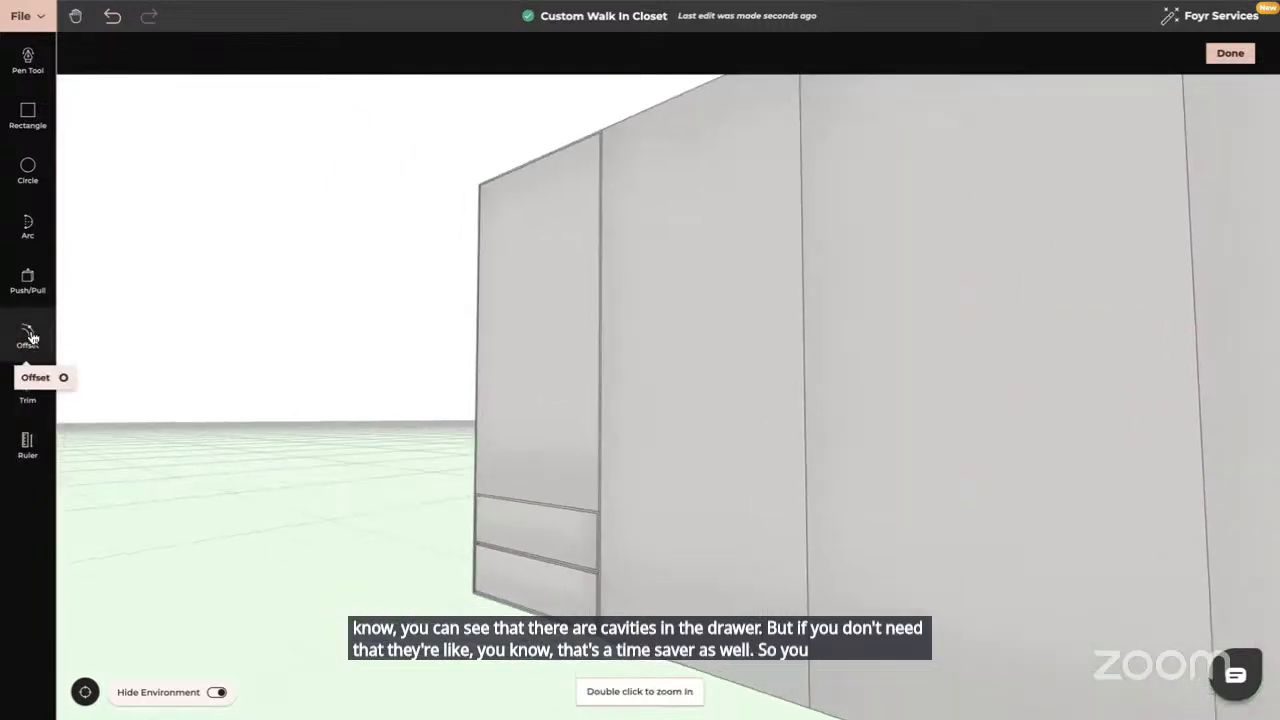
left_click(28, 282)
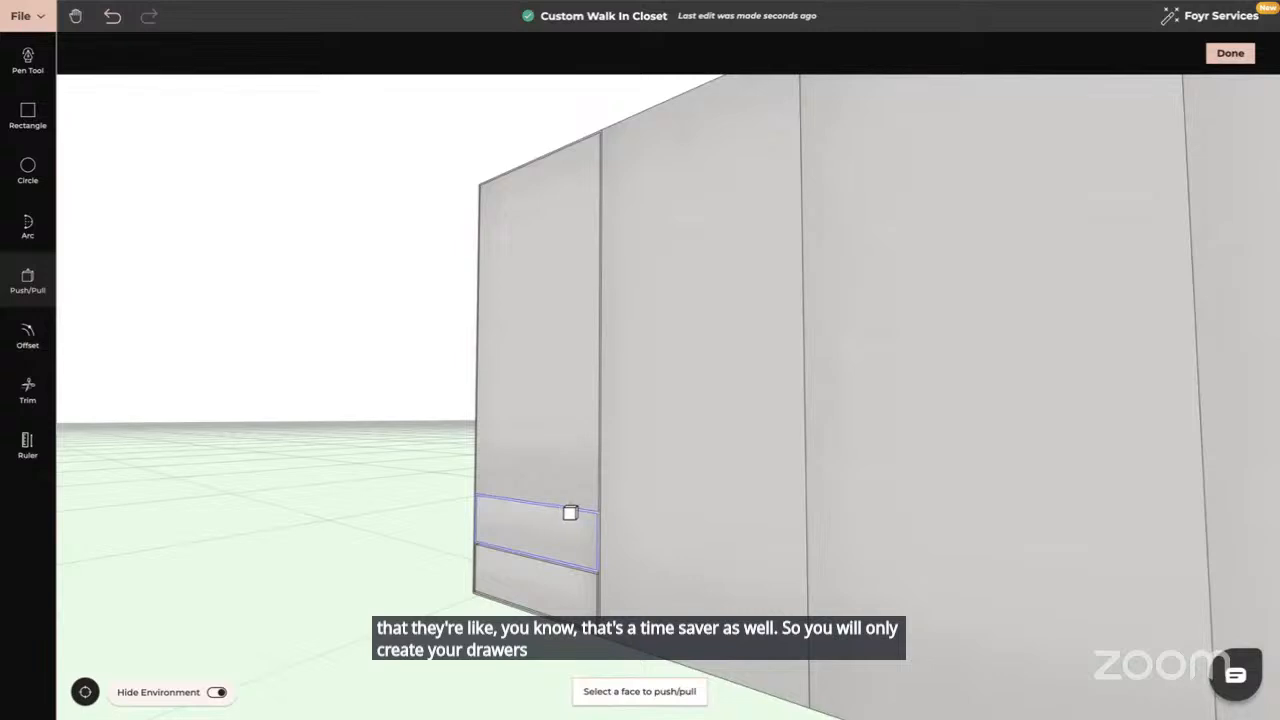
left_click(570, 513)
type("0.64")
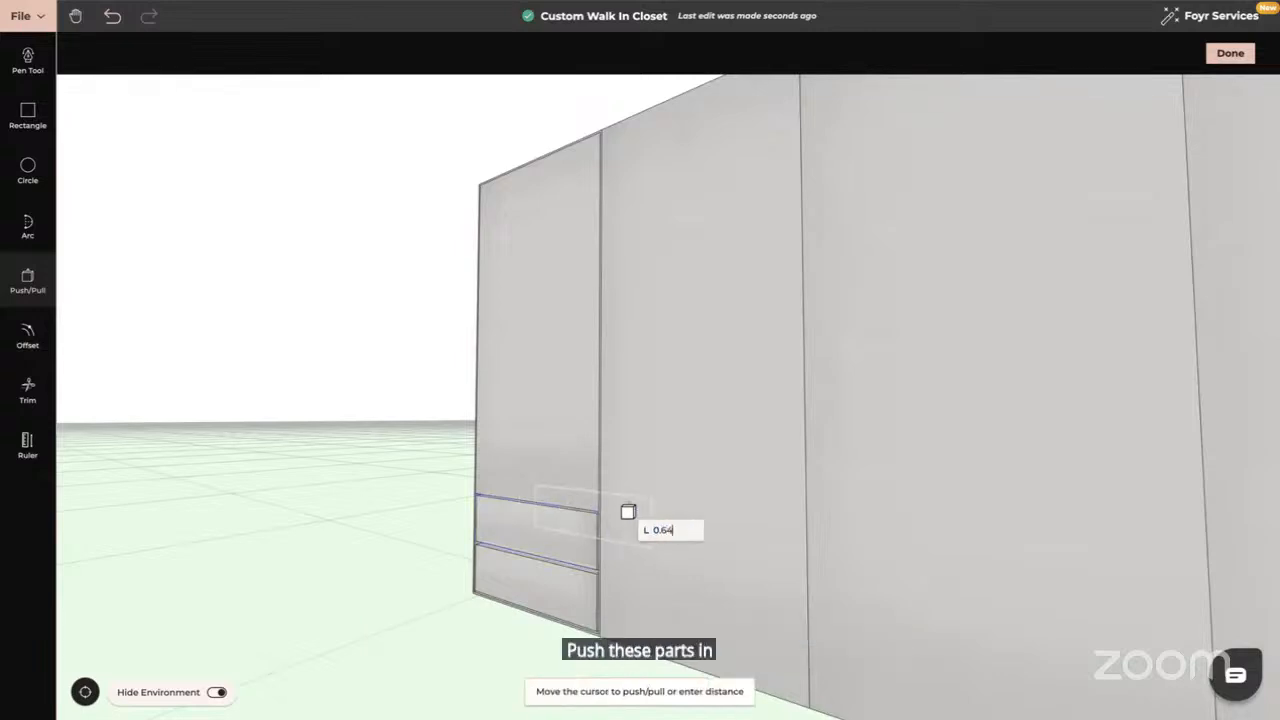
key("Return")
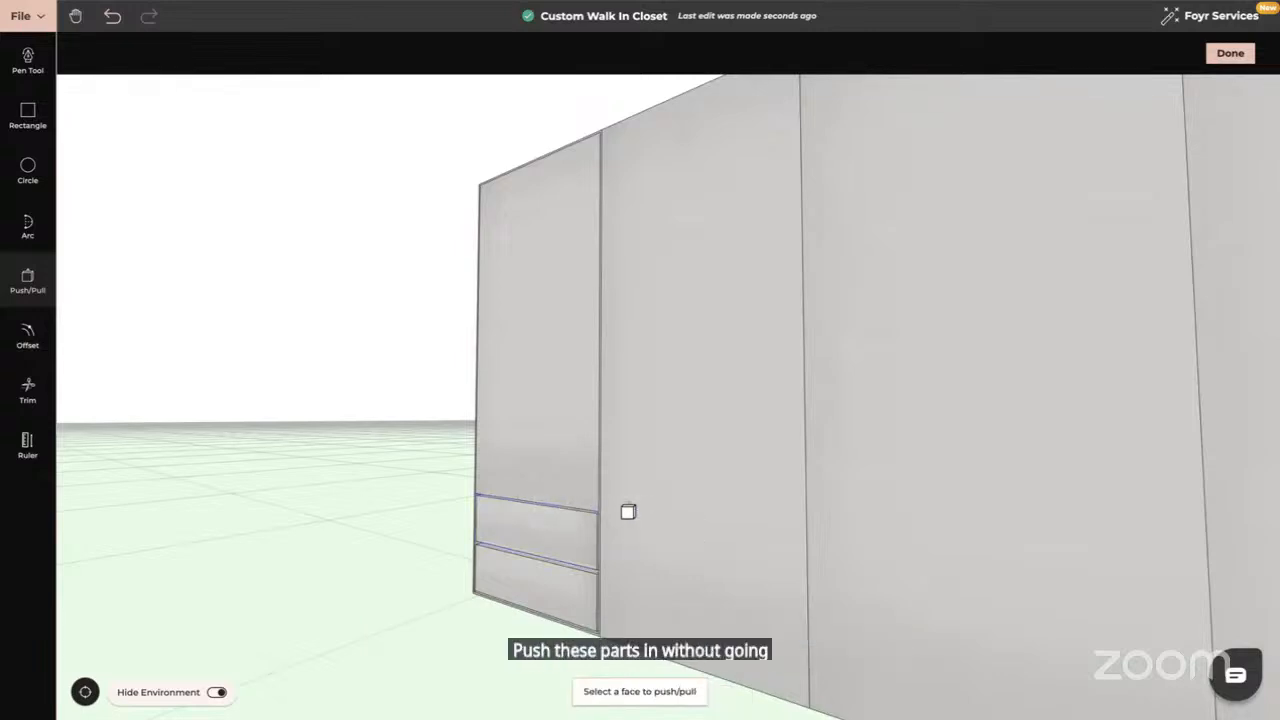
key("Escape")
left_click_drag(579, 514, 476, 557)
scroll(625, 520, "up", 3)
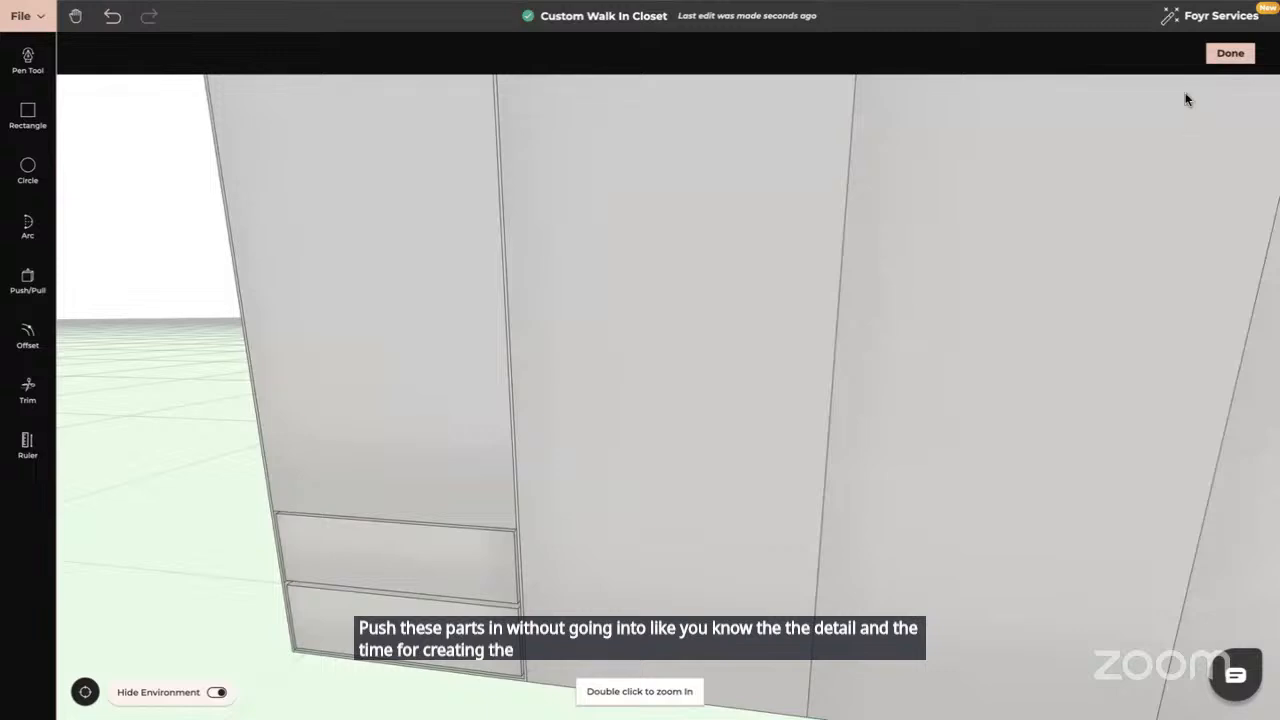
Exit the panel wall editor and orbit and zoom around the walnut wardrobe to inspect it
left_click(1230, 55)
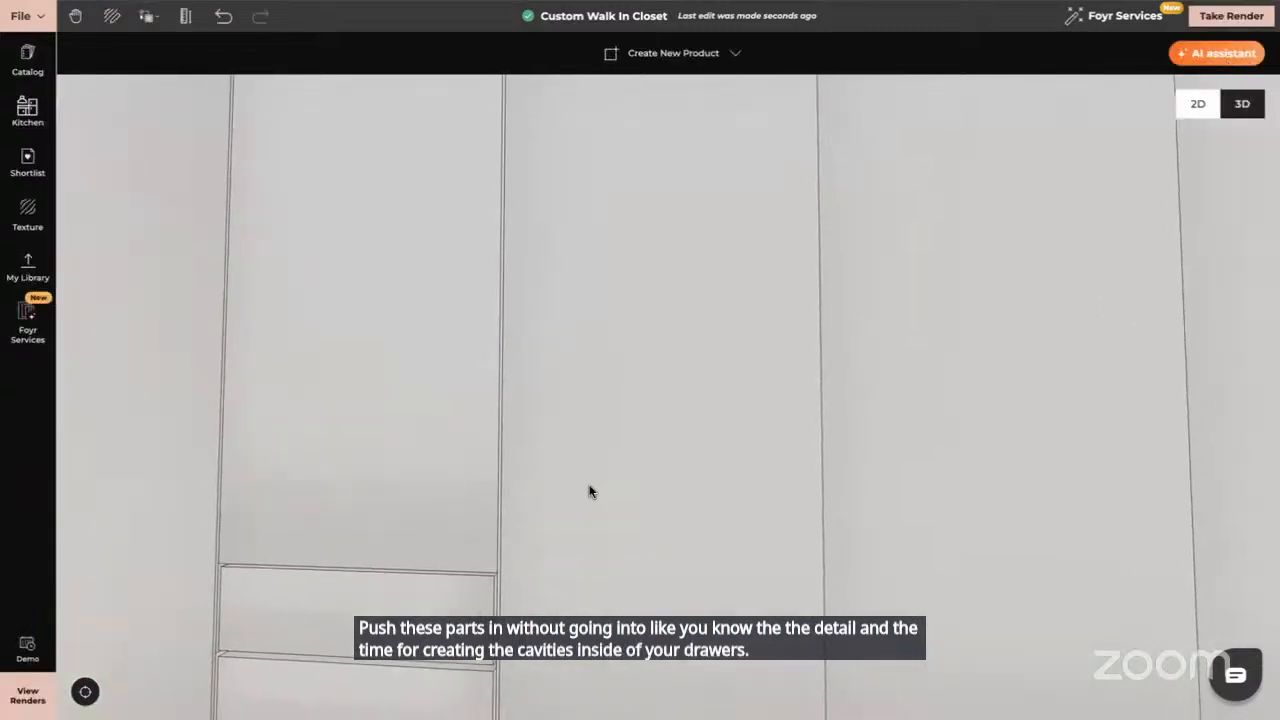
scroll(586, 487, "down", 2)
left_click_drag(487, 552, 351, 599)
scroll(581, 543, "up", 1)
scroll(581, 549, "down", 2)
left_click(300, 449)
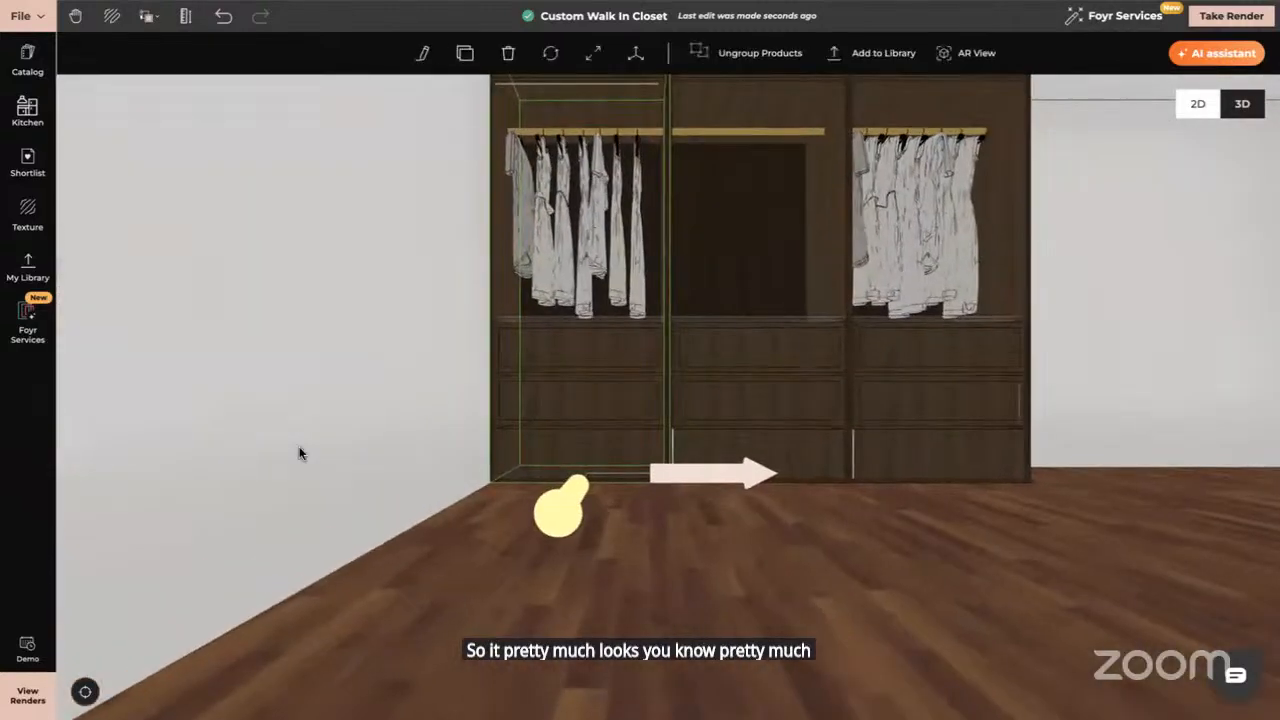
left_click(300, 454)
scroll(374, 451, "up", 3)
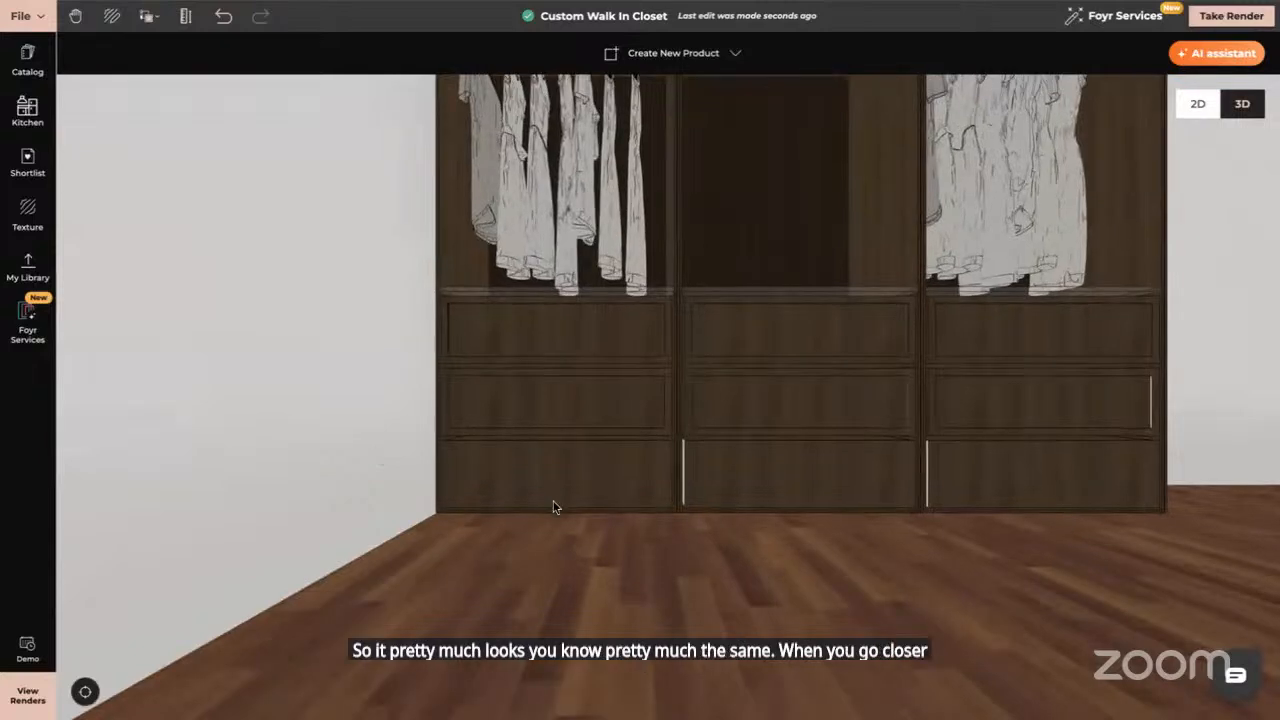
left_click_drag(554, 513, 533, 443)
scroll(533, 447, "up", 4)
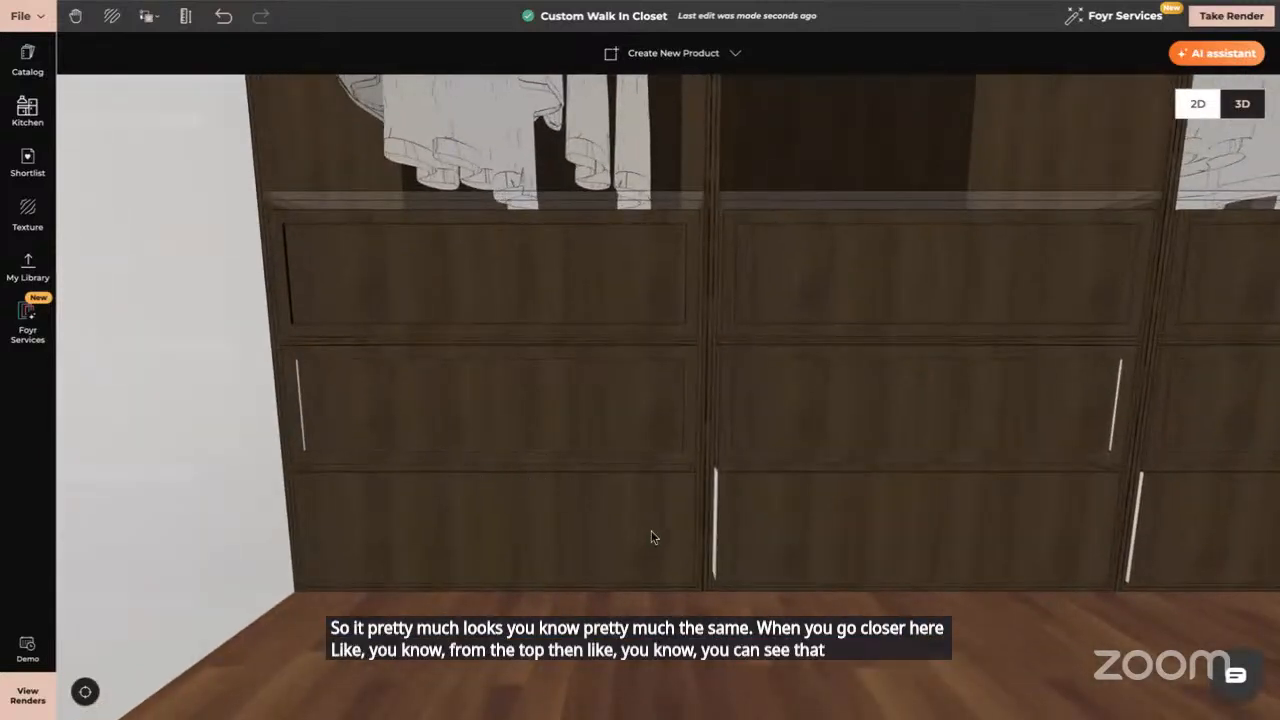
scroll(651, 537, "down", 5)
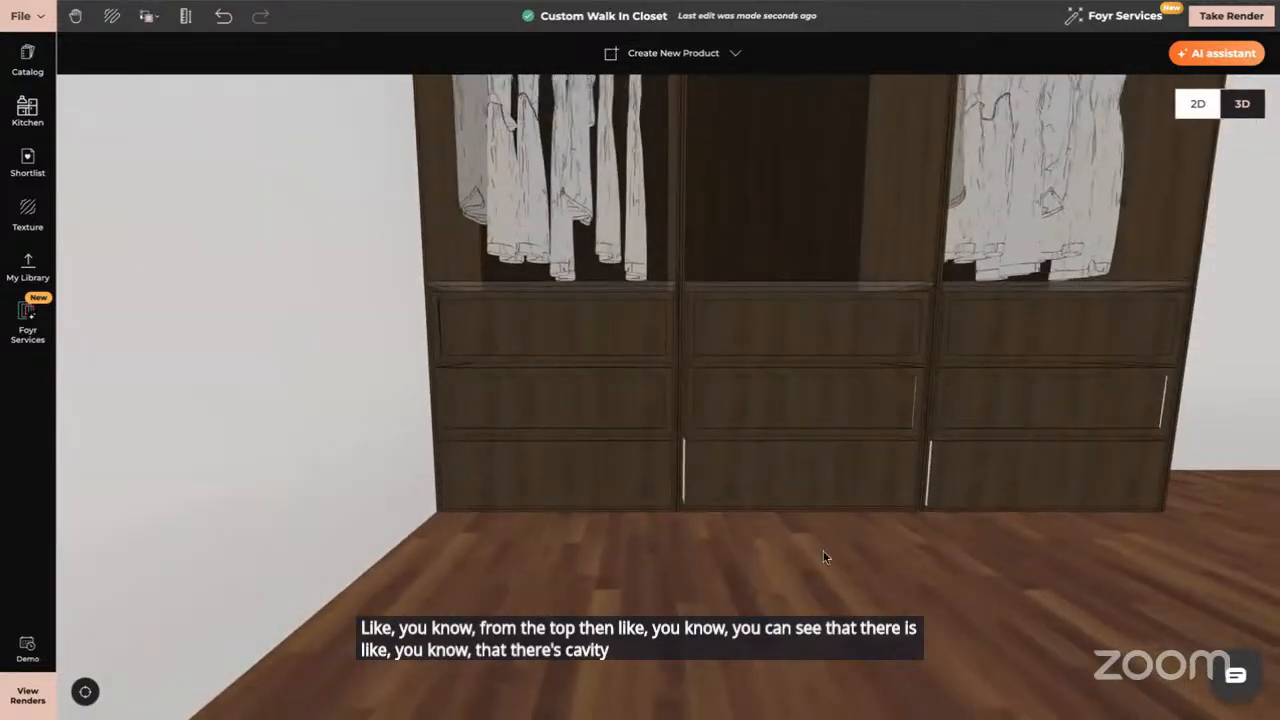
left_click_drag(823, 551, 457, 291)
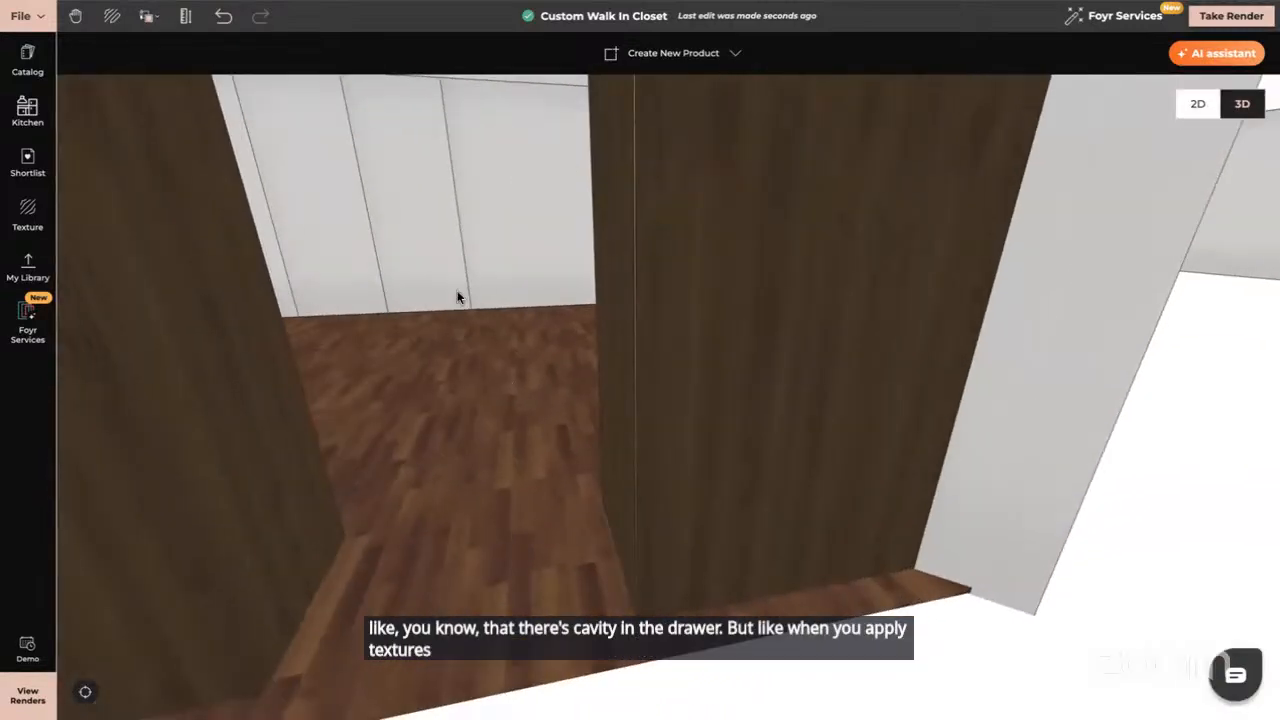
left_click(423, 245)
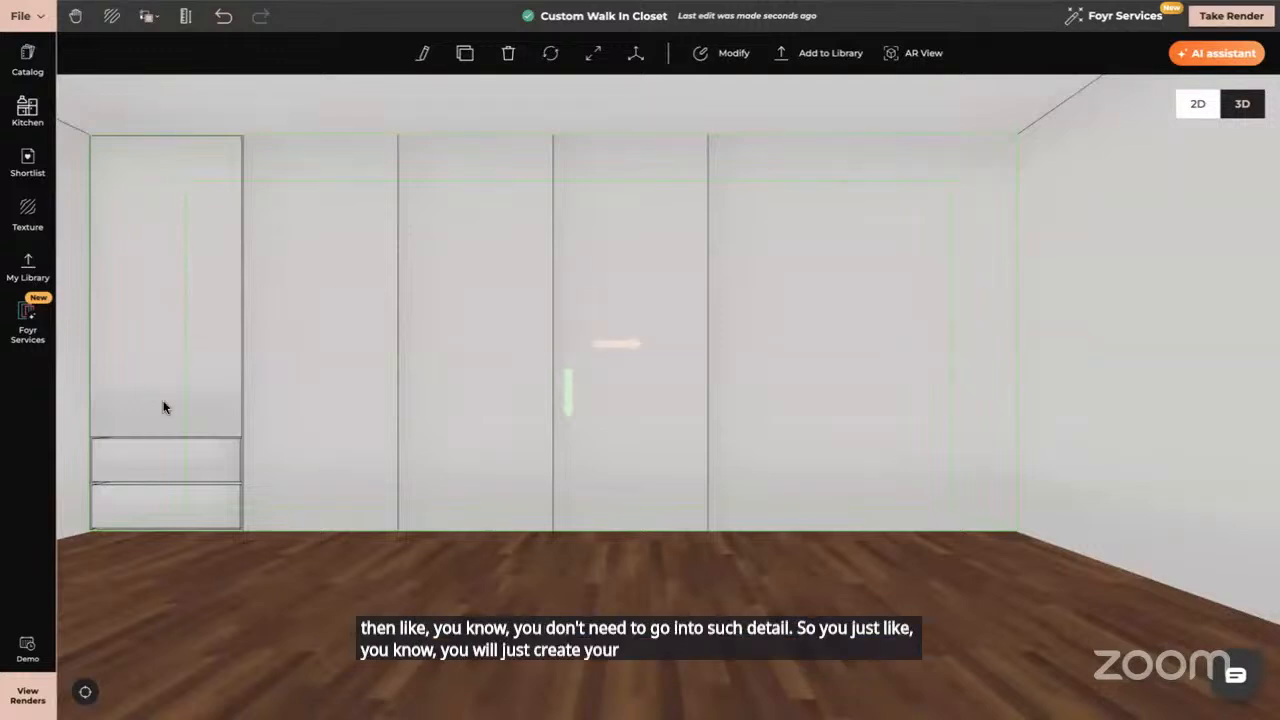
right_click_drag(217, 446, 497, 446)
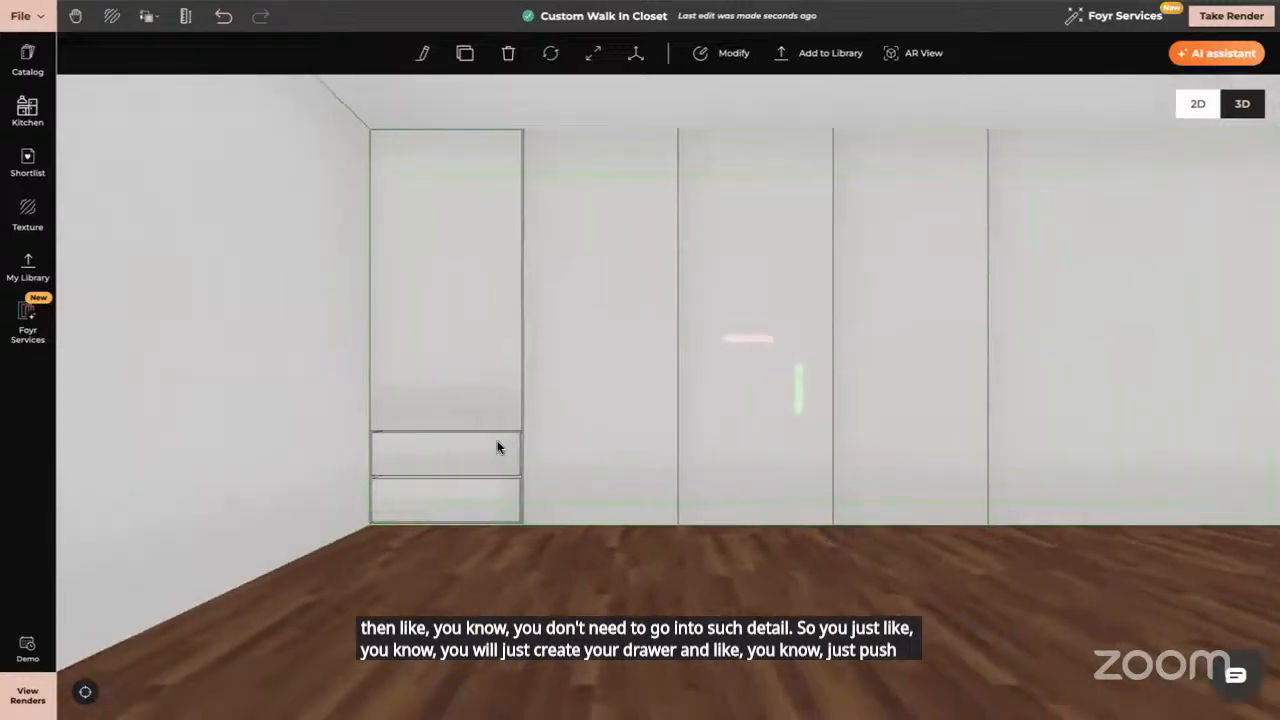
scroll(497, 446, "up", 3)
right_click_drag(375, 483, 431, 420)
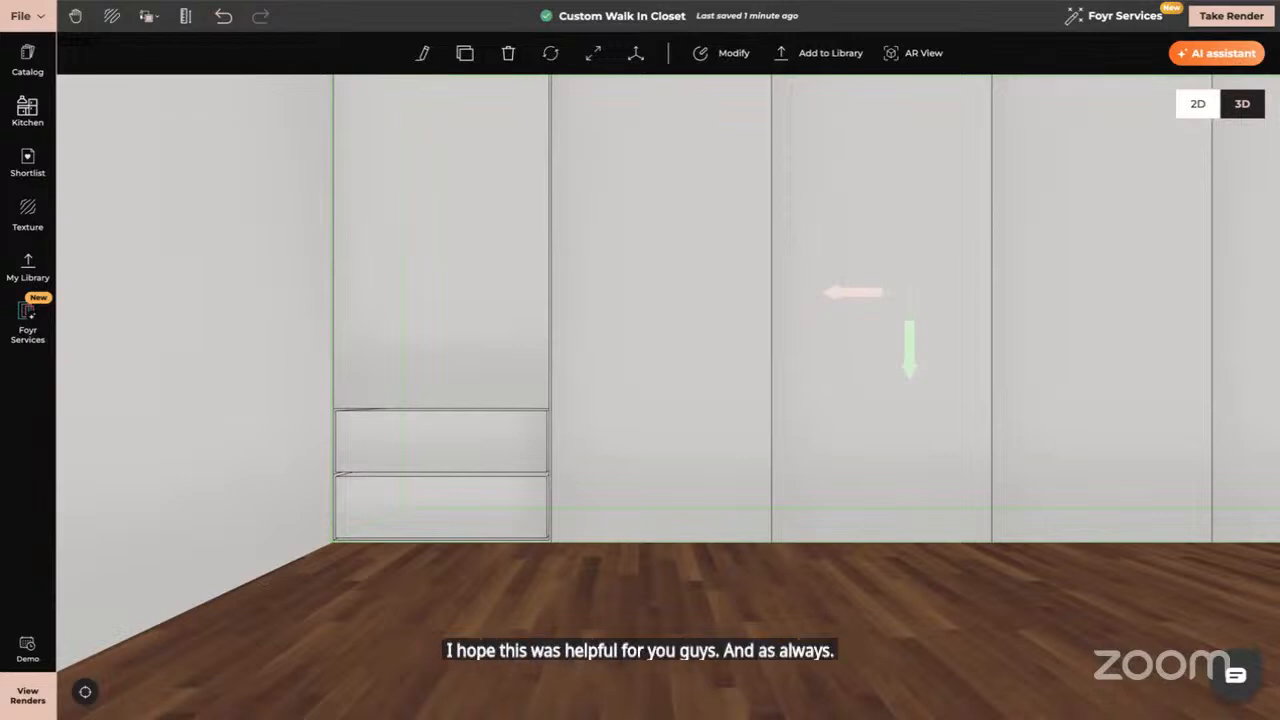
left_click(114, 463)
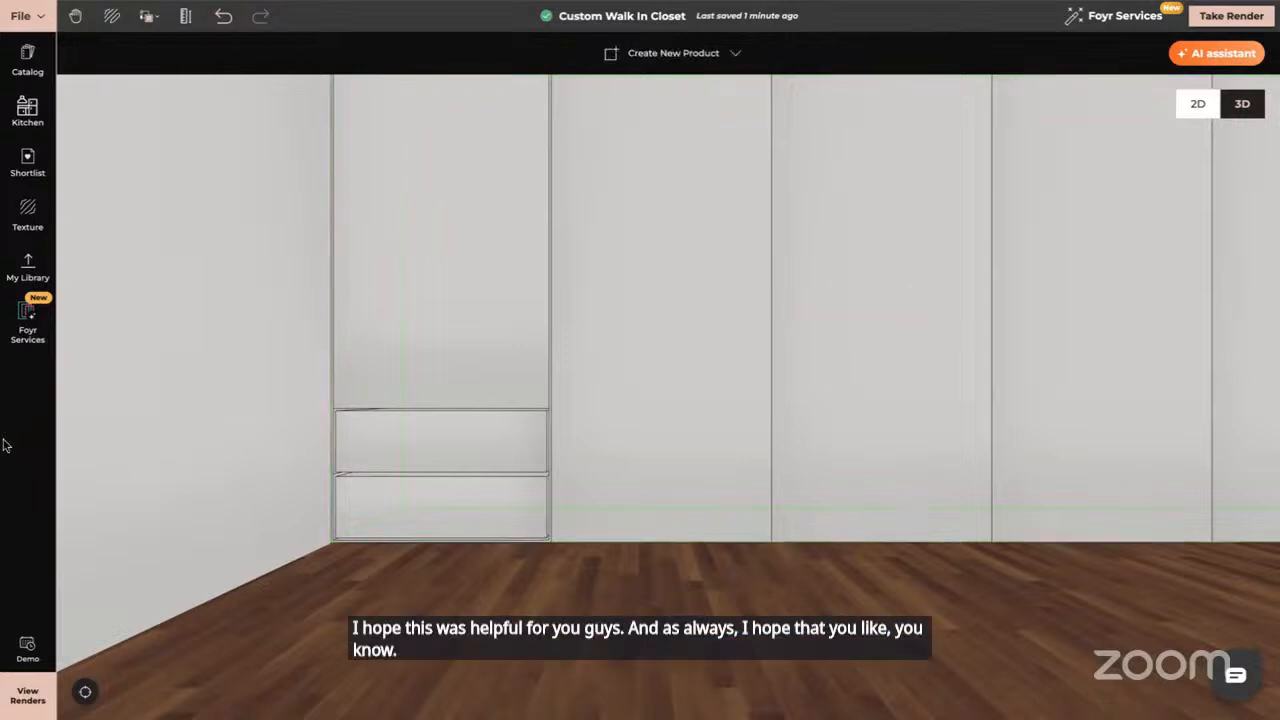
left_click_drag(593, 430, 569, 514)
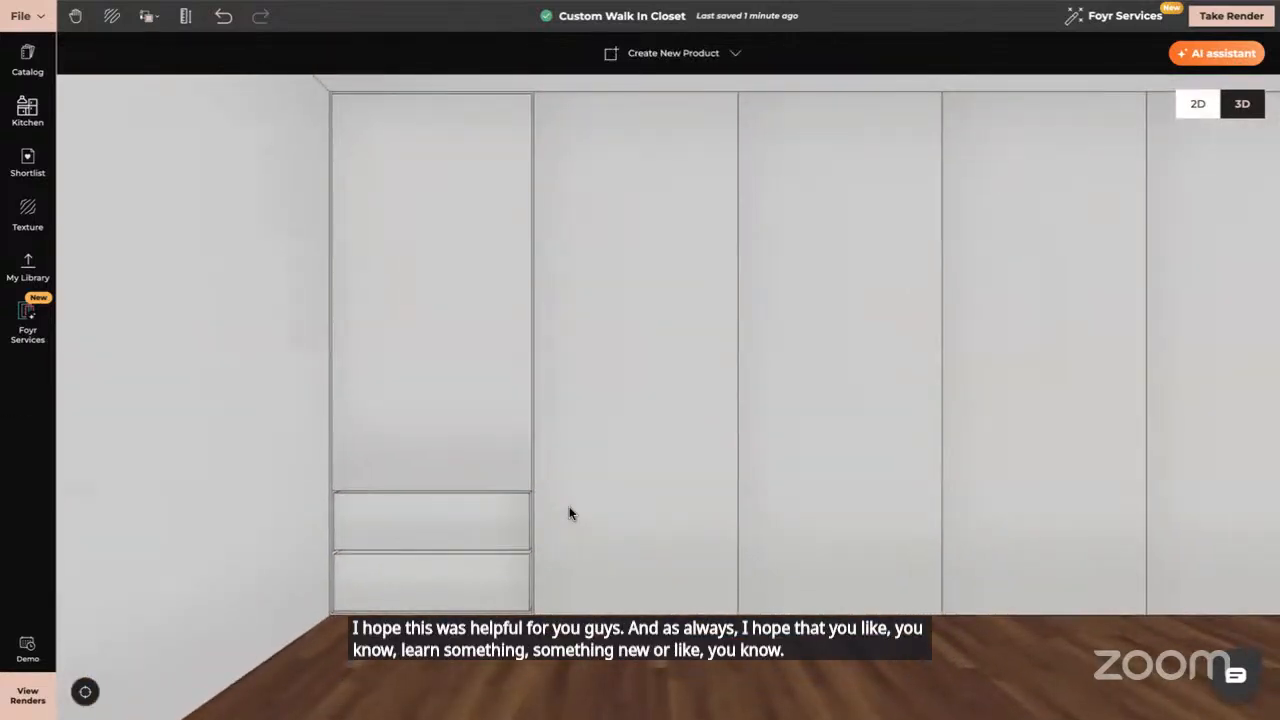